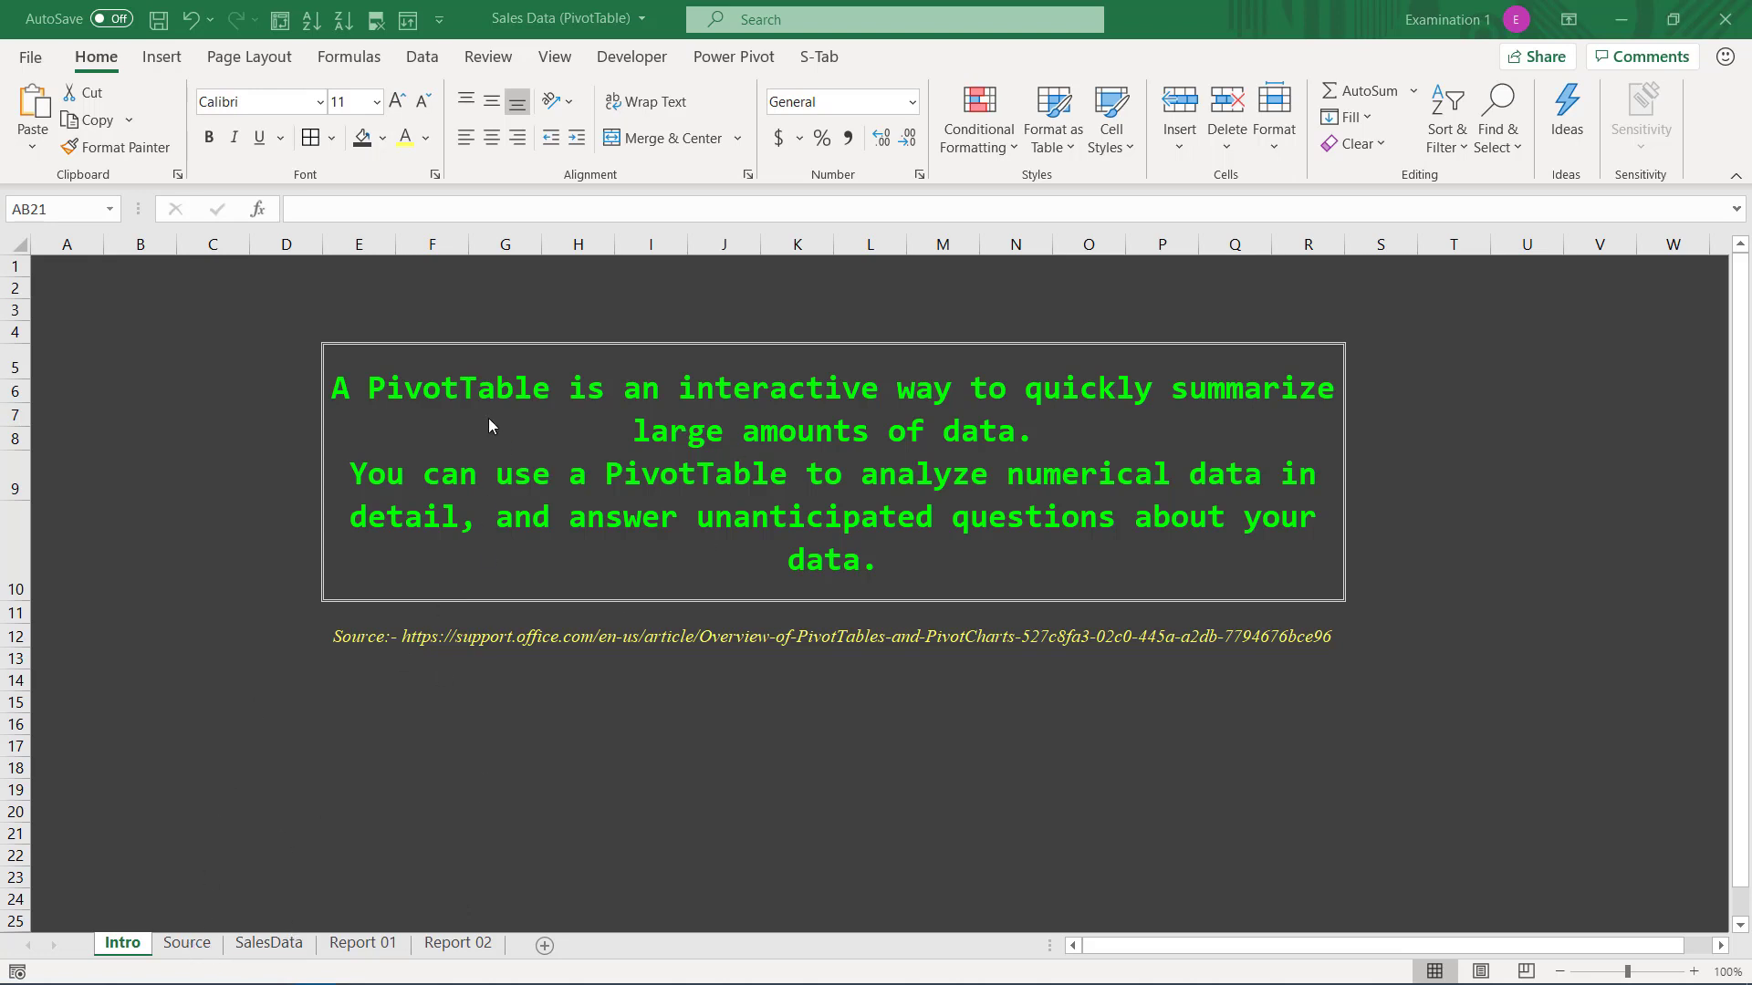
- Review the data source link in cell B10 of the Source sheet and the columns of the SalesData sheet
left_click(189, 944)
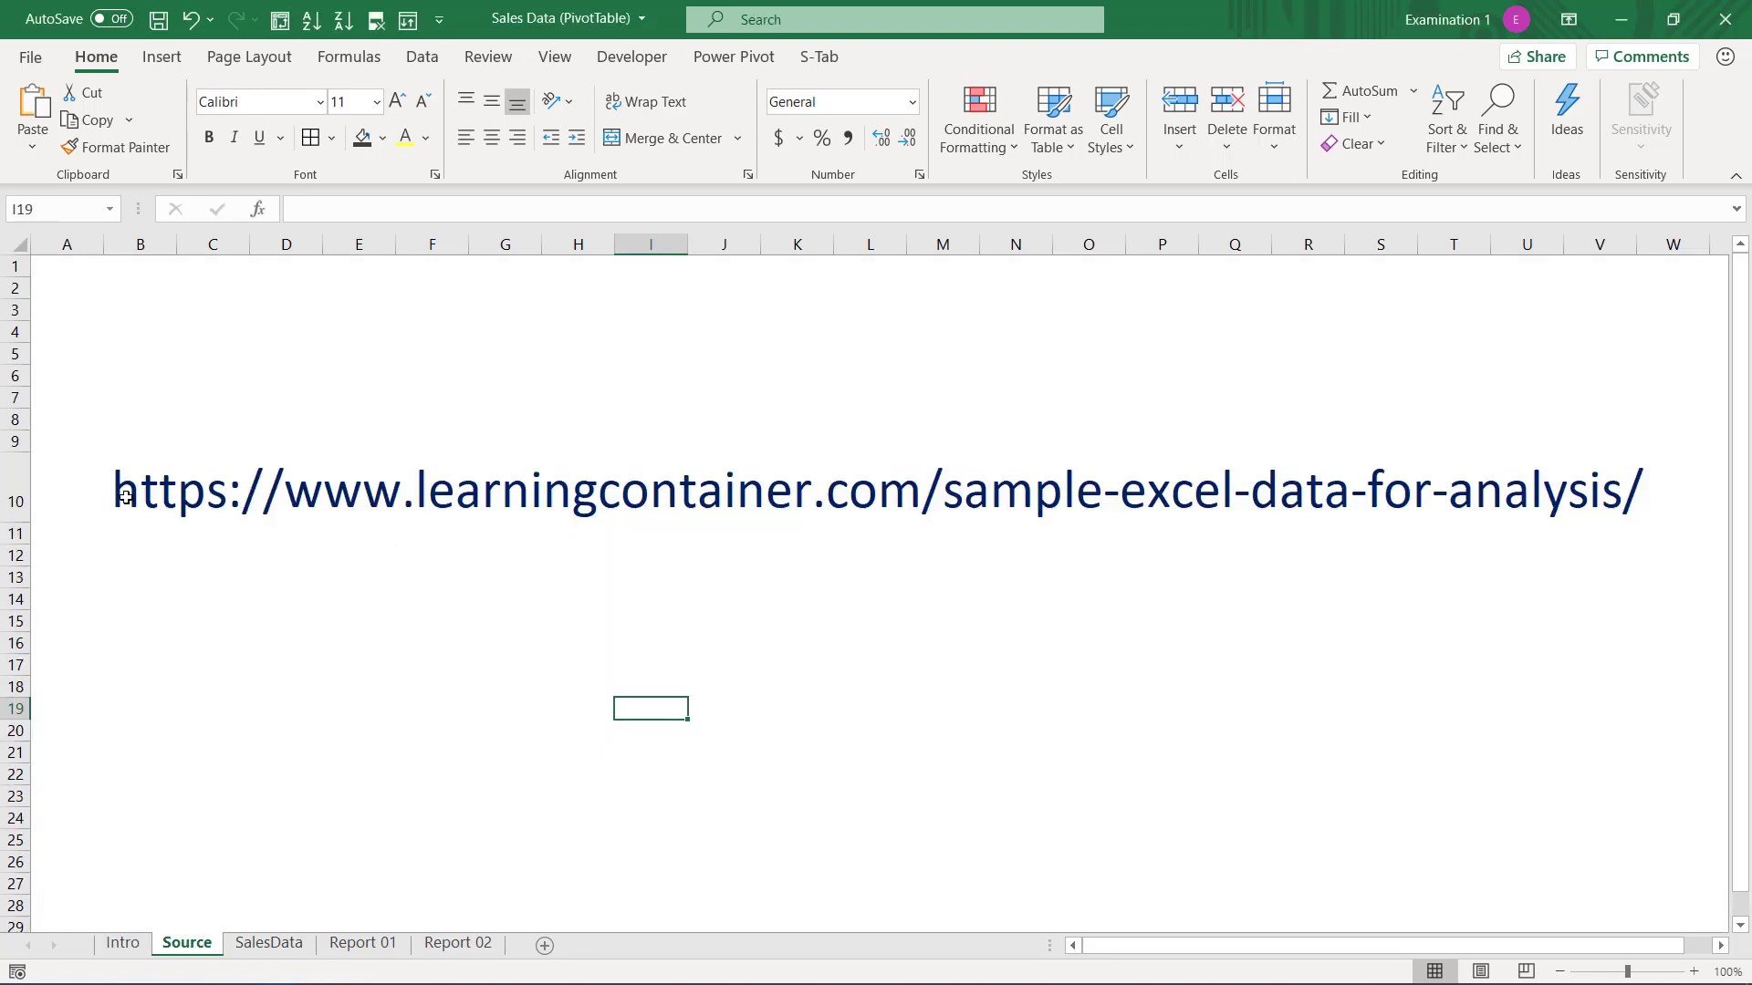
left_click_drag(126, 498, 1646, 482)
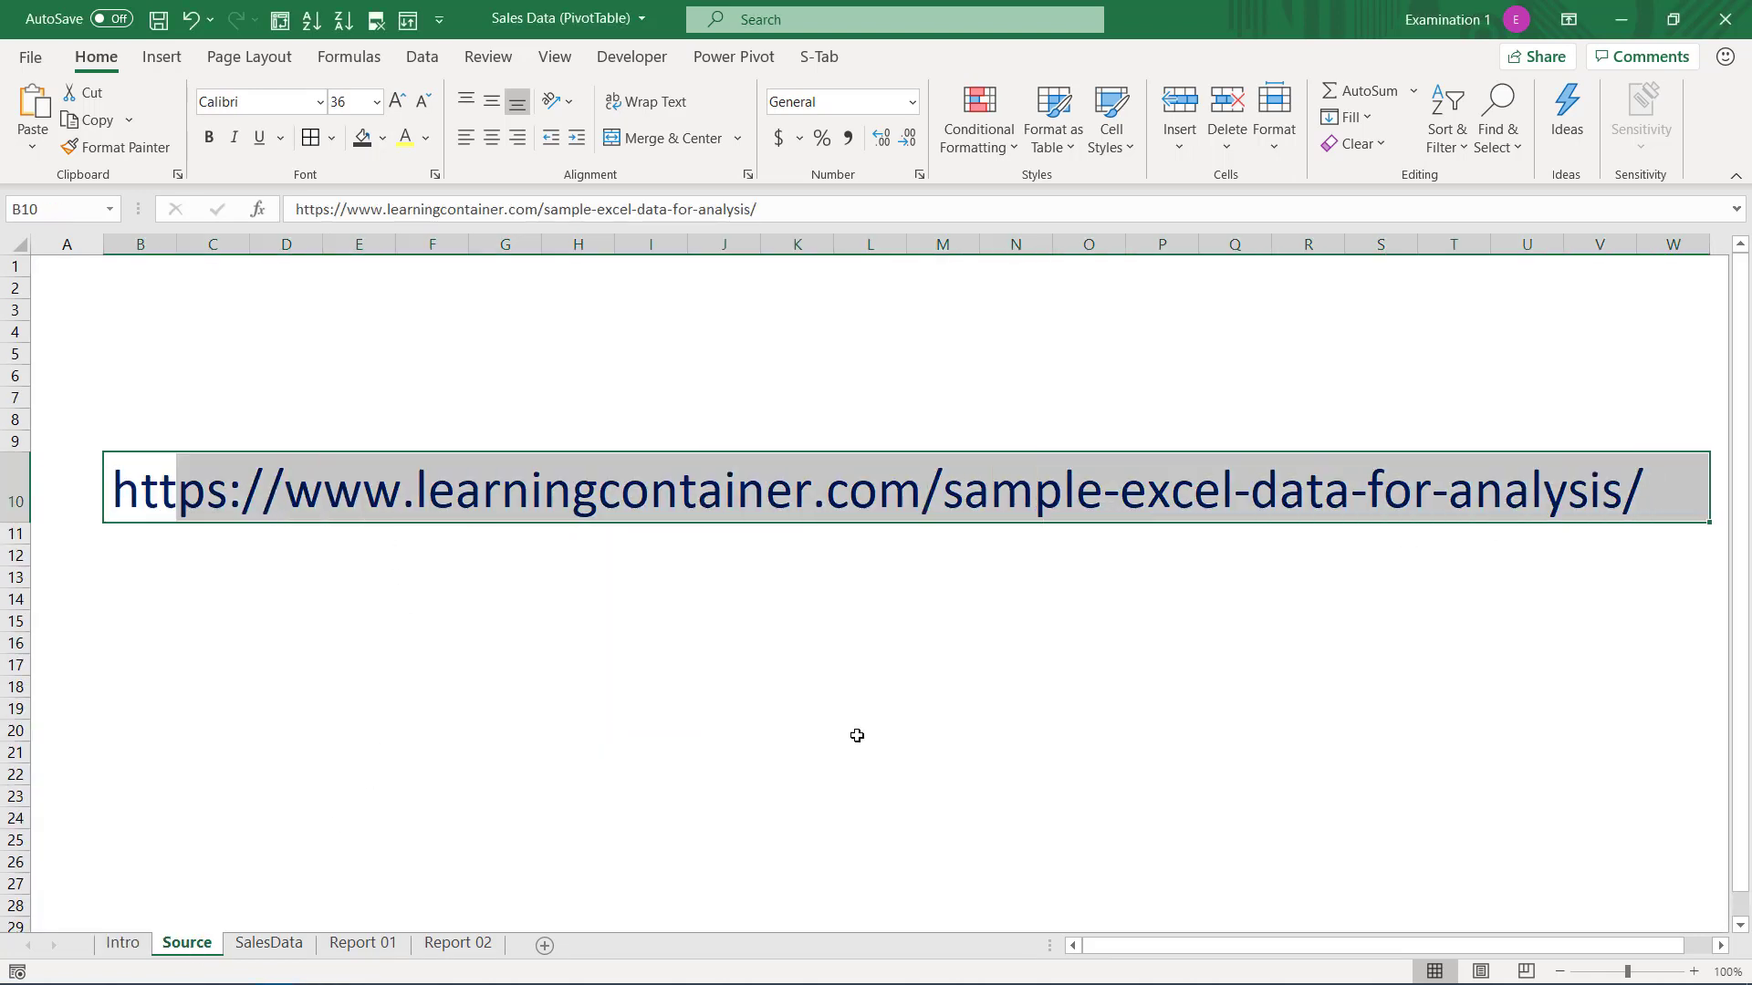
left_click(253, 945)
left_click(212, 444)
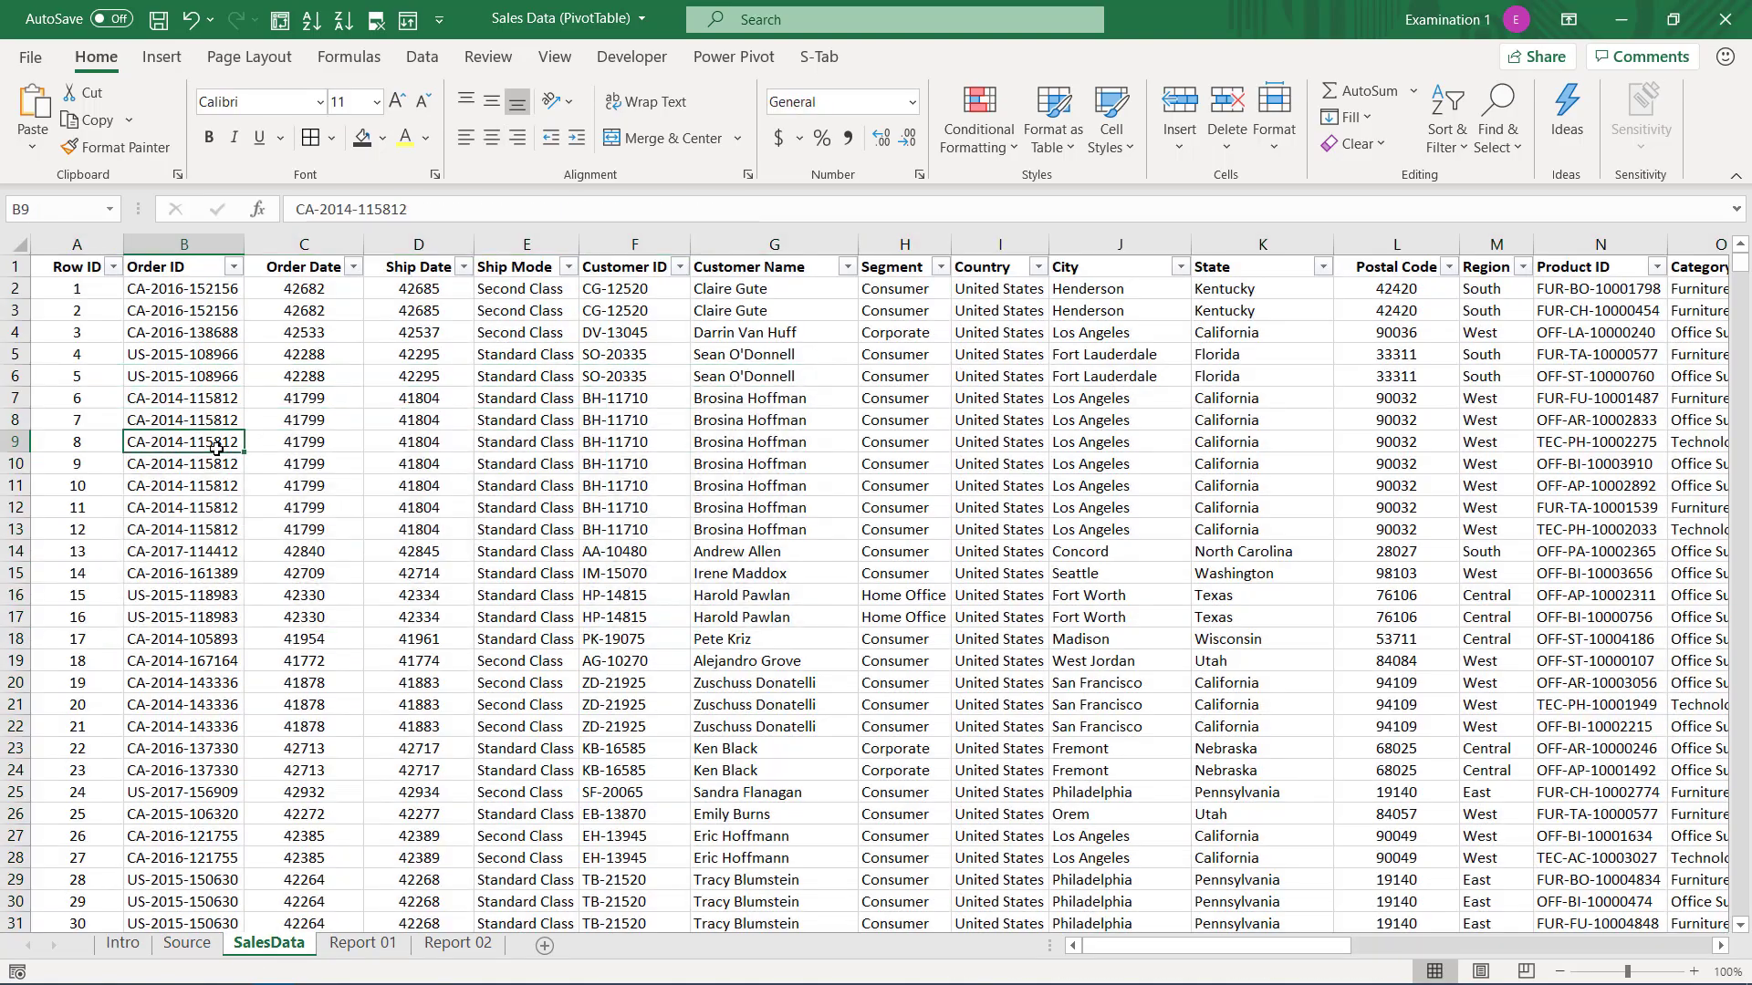
left_click_drag(1109, 954, 1592, 958)
left_click_drag(1457, 973, 1278, 954)
left_click(186, 943)
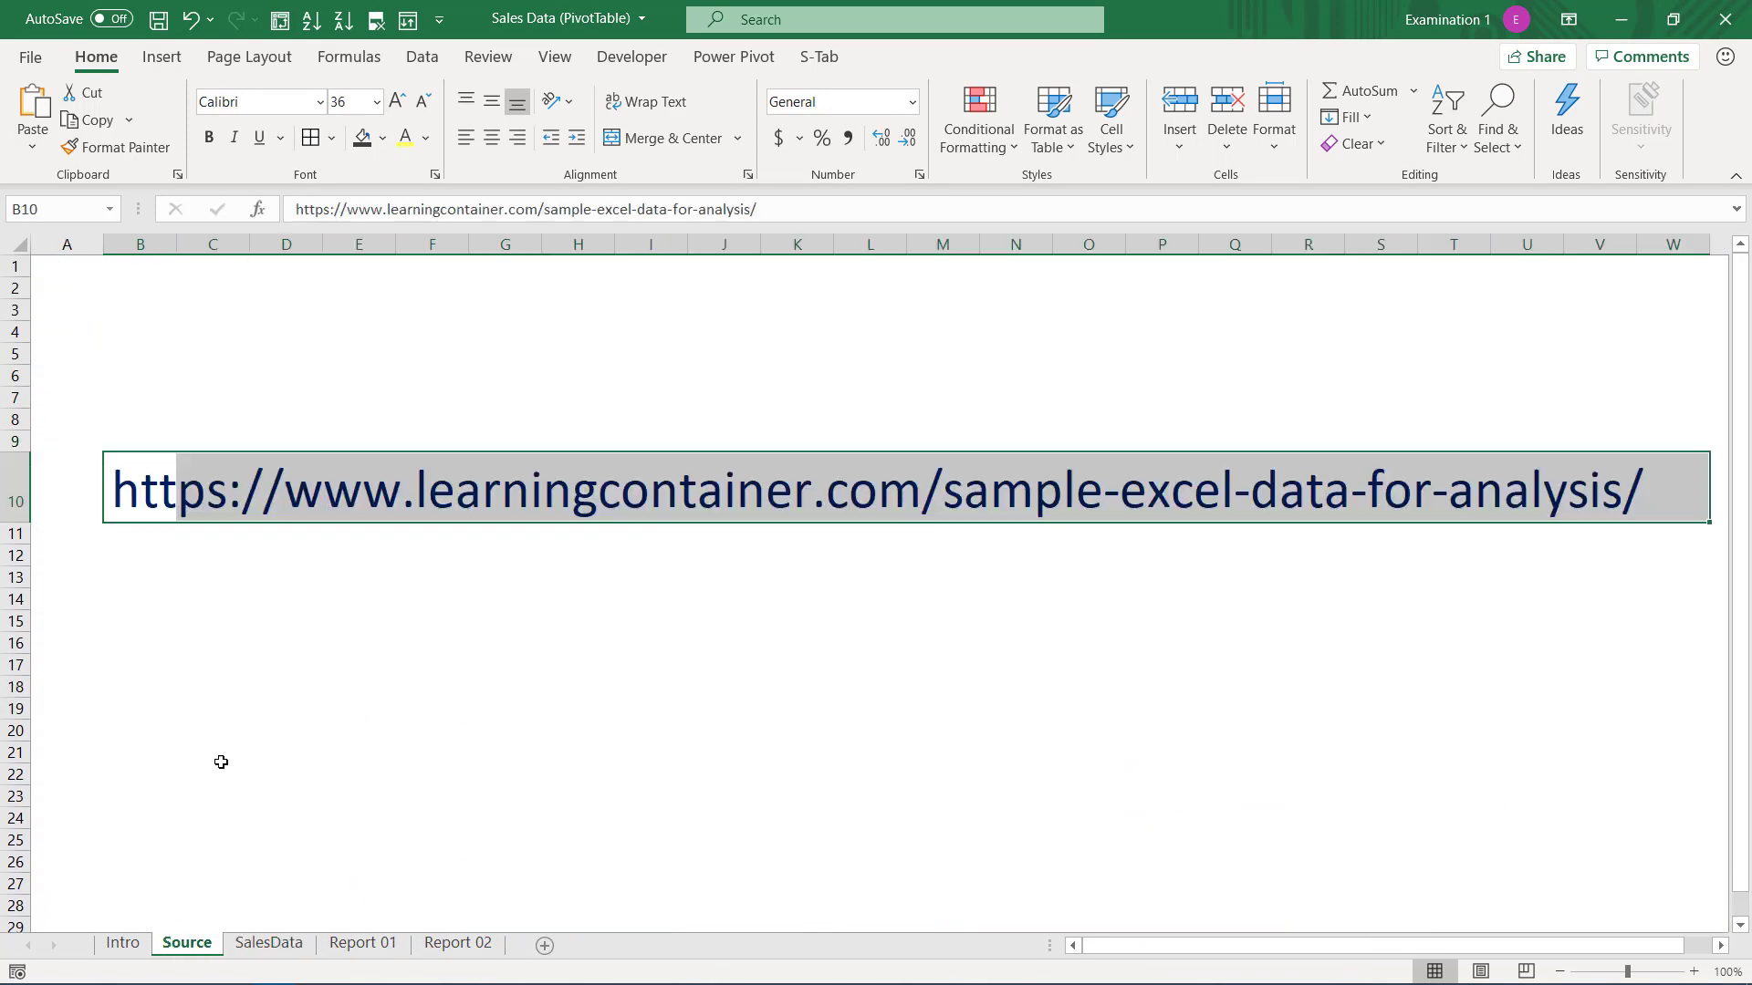
left_click(1434, 628)
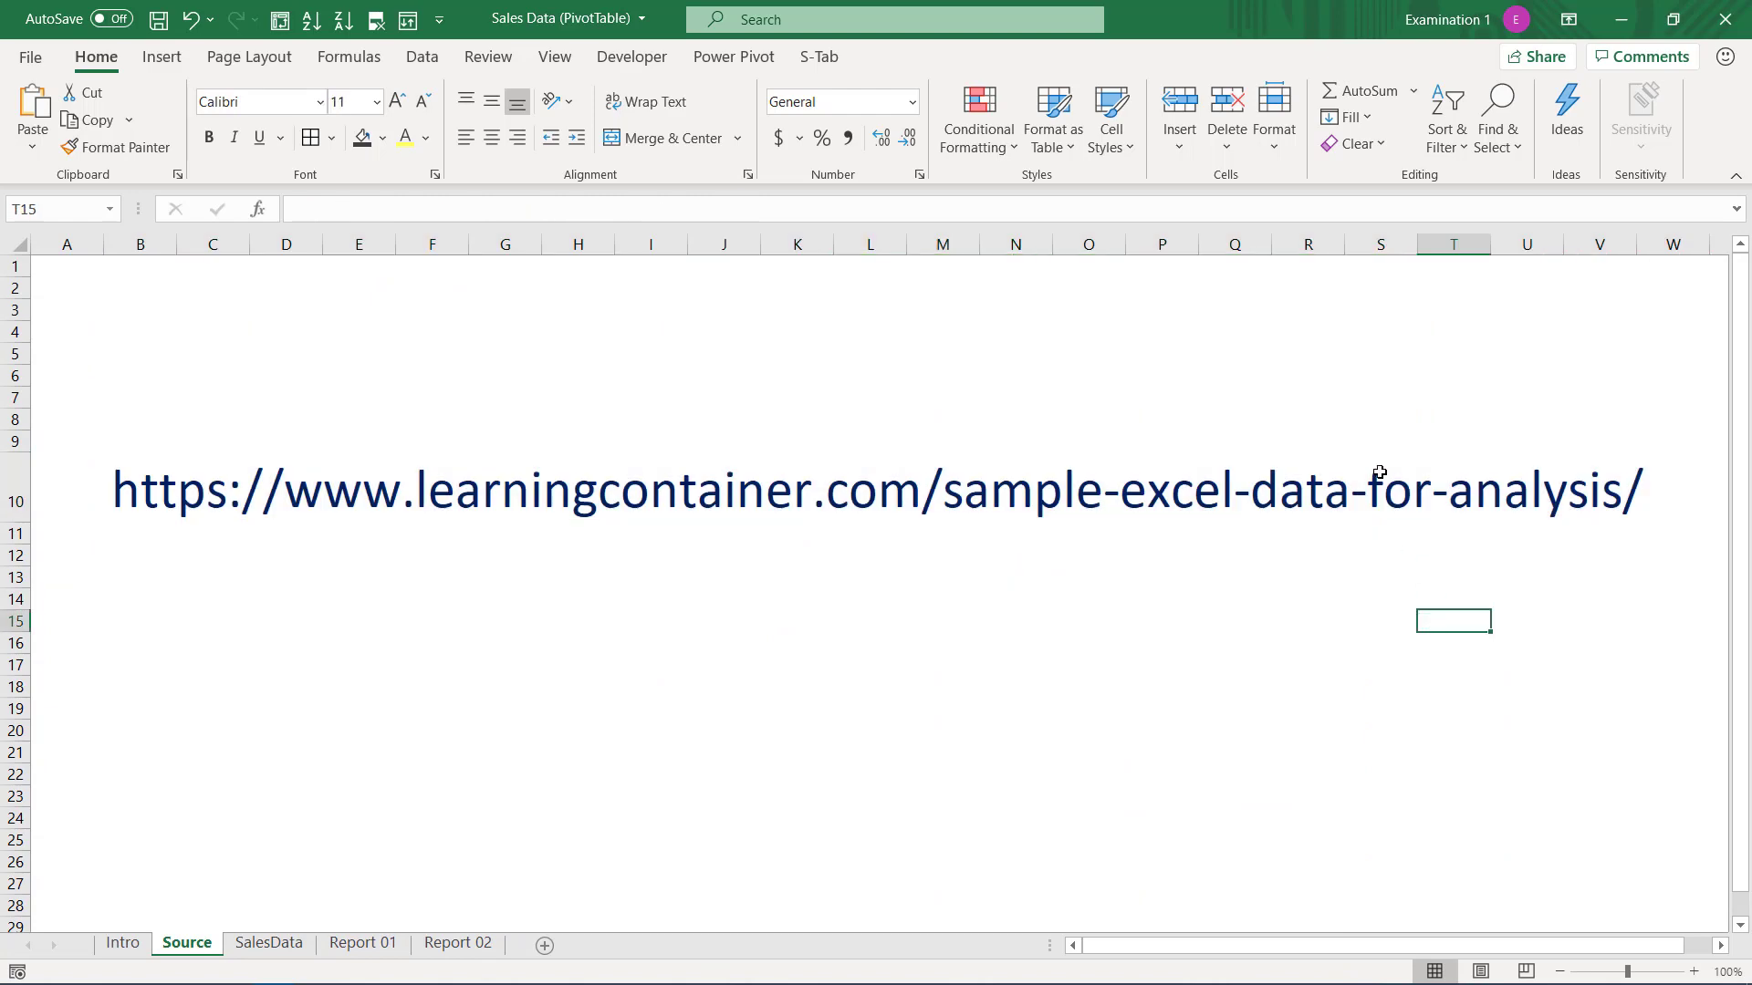
left_click(1141, 490)
left_click(230, 494)
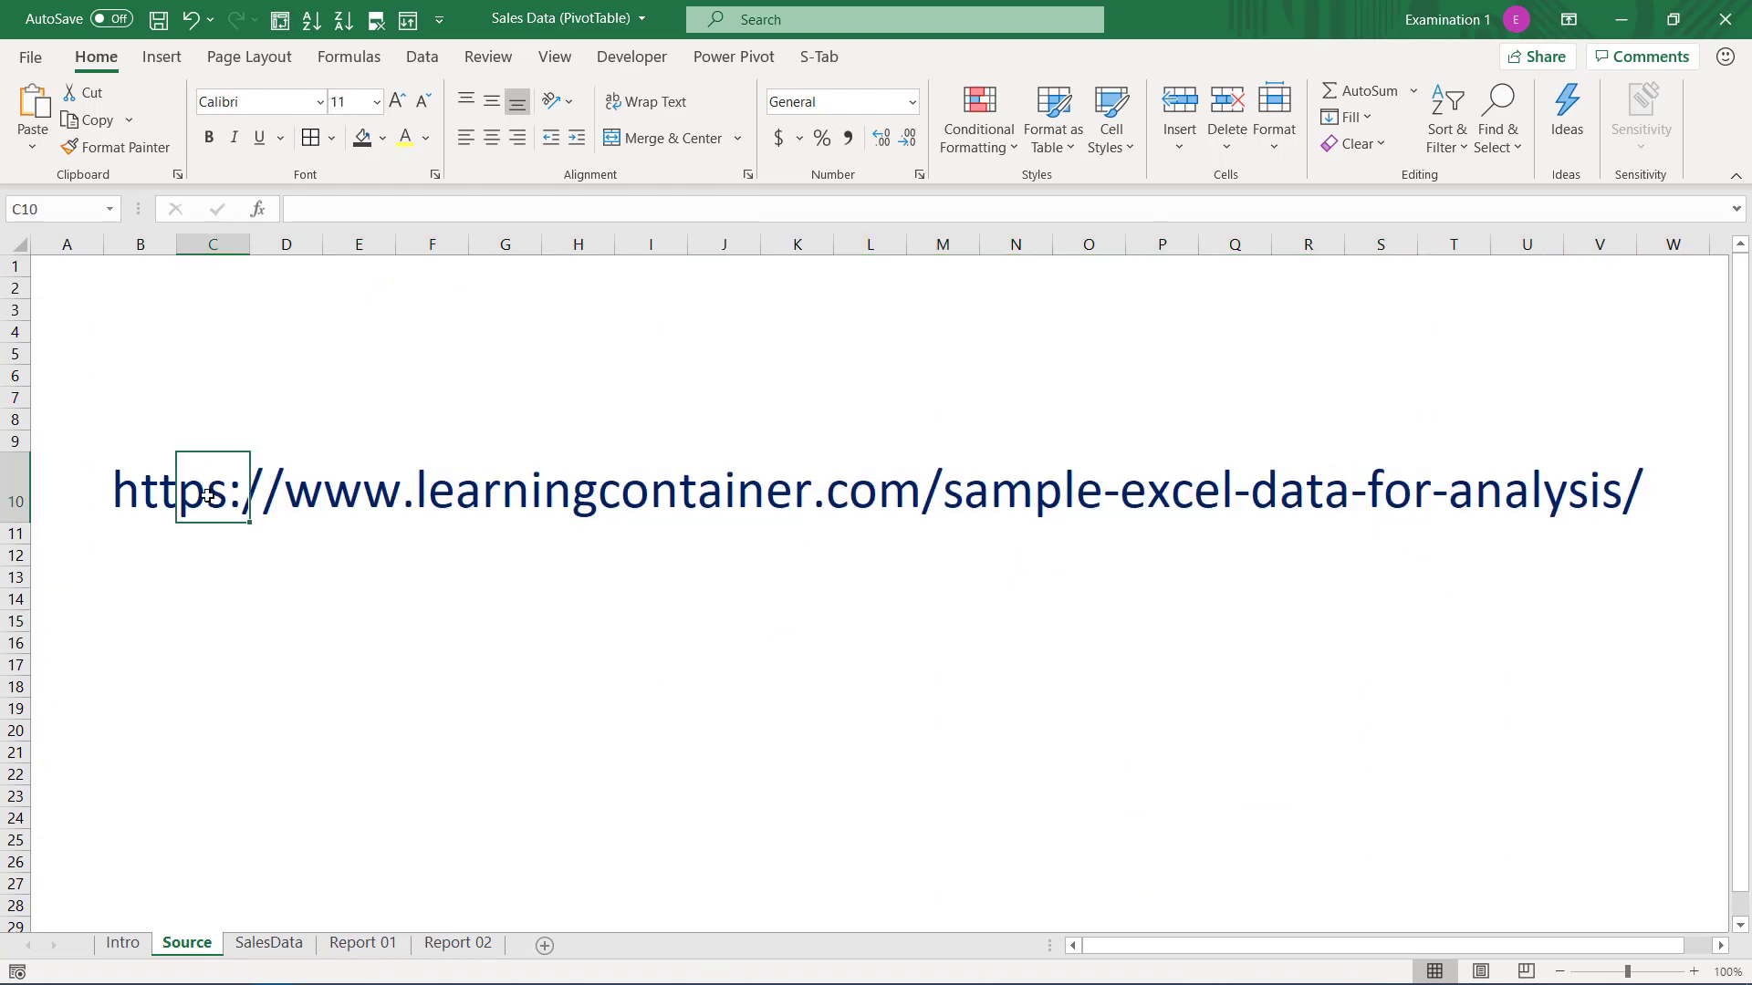
left_click(169, 495)
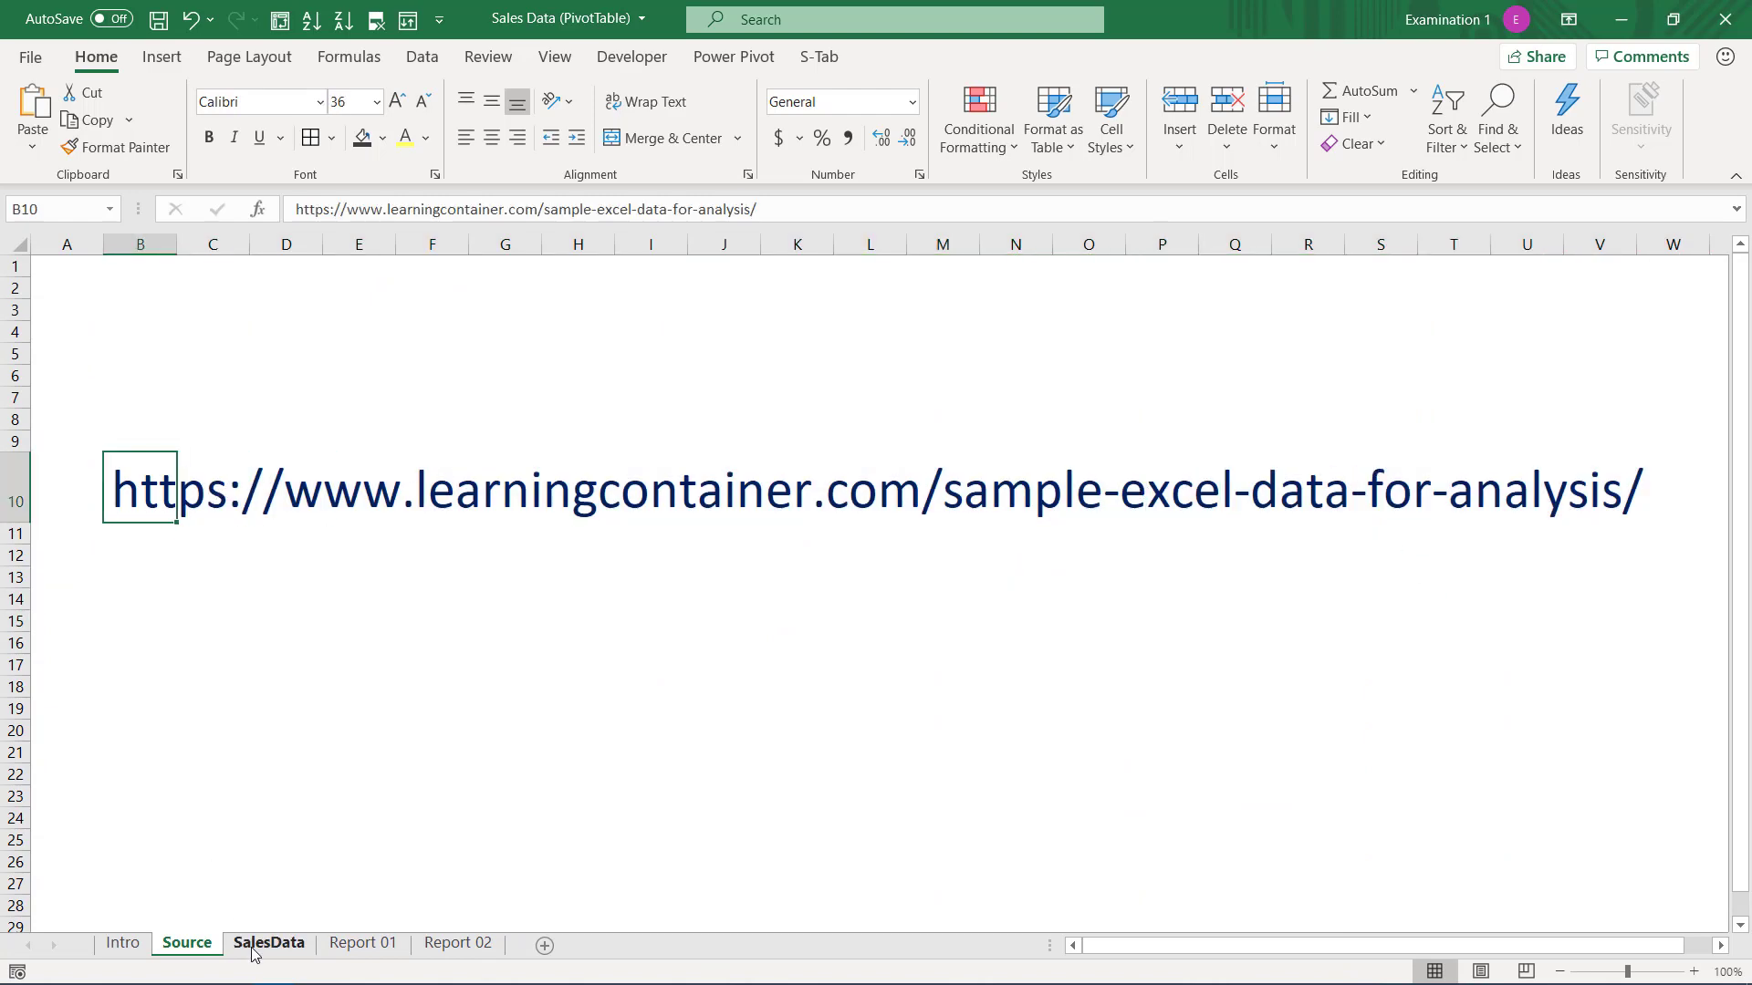
- Check how far the SalesData records extend by going to the last Row ID entry and back to the header
left_click(255, 949)
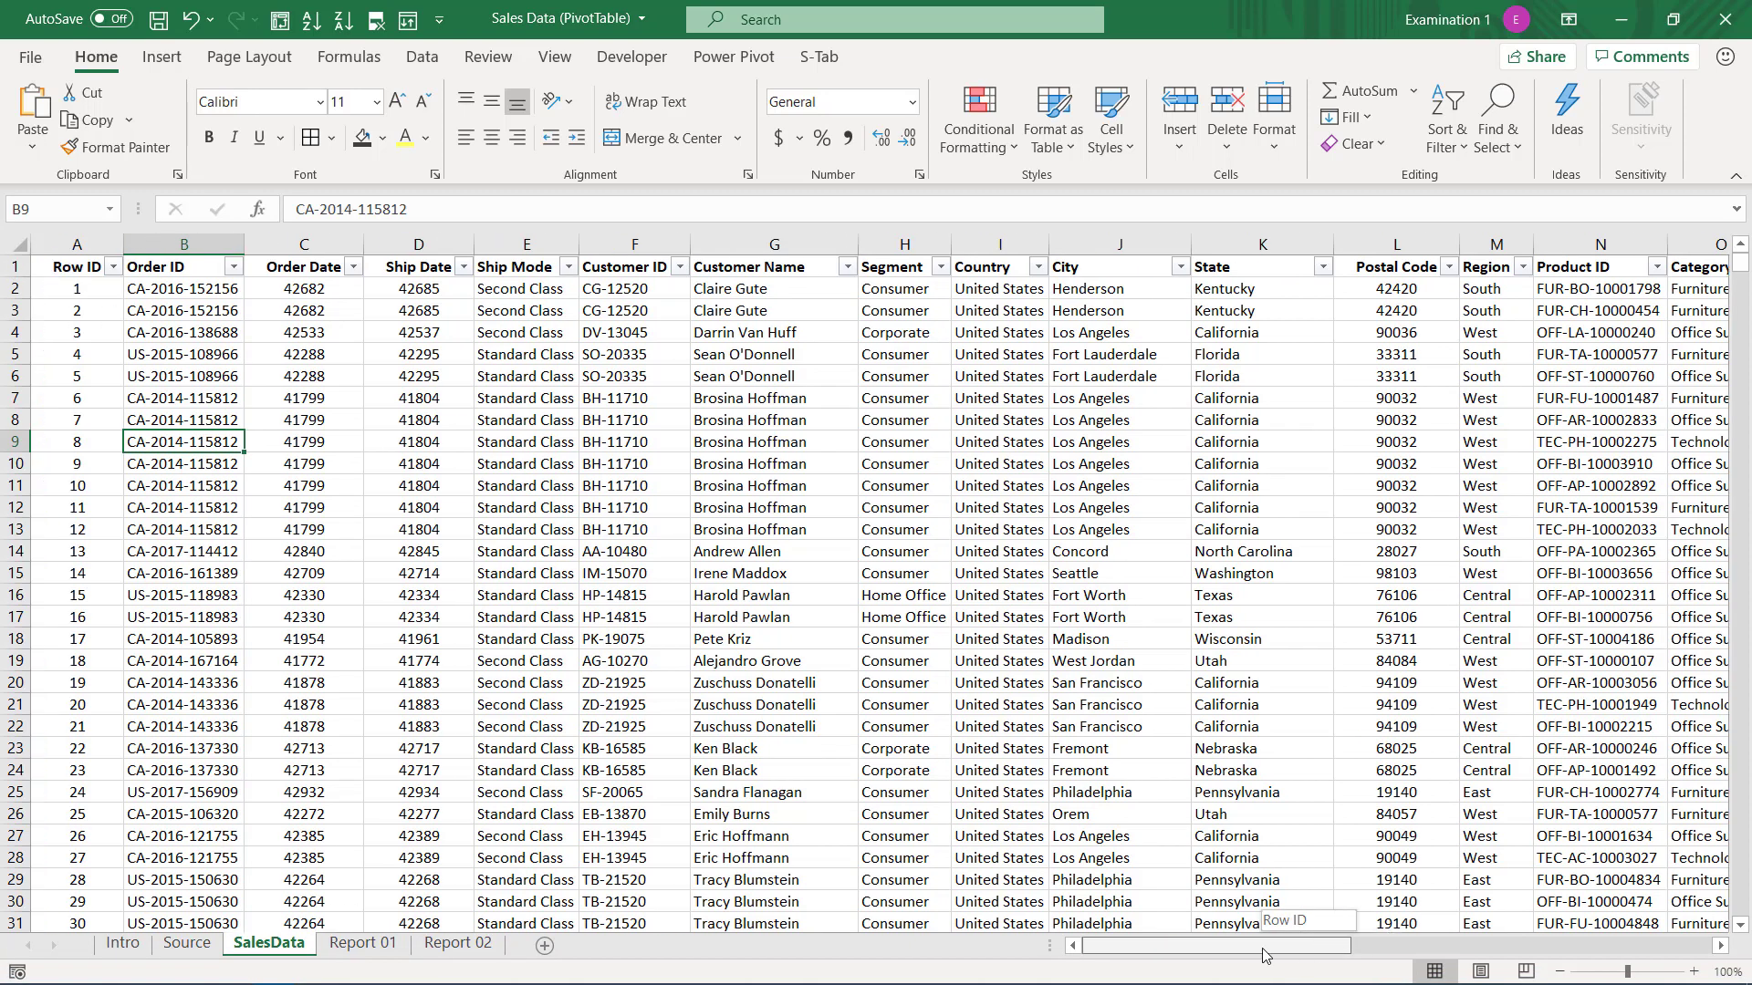
left_click(81, 265)
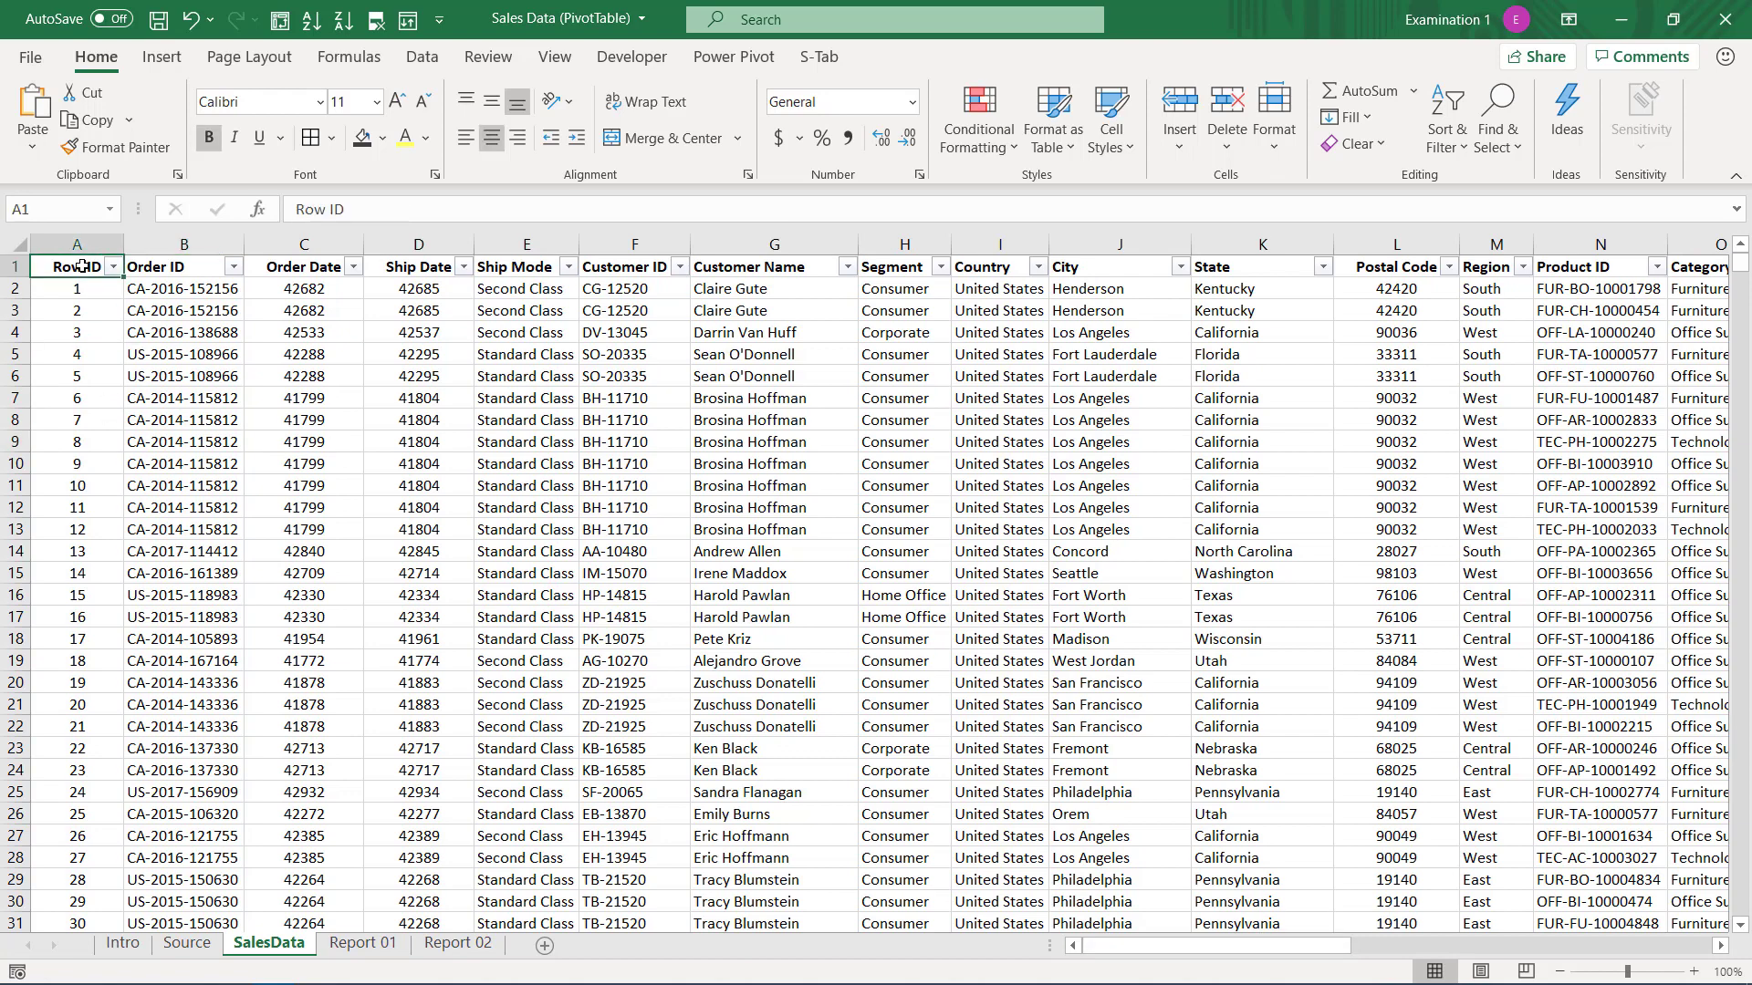
key("ctrl+Down")
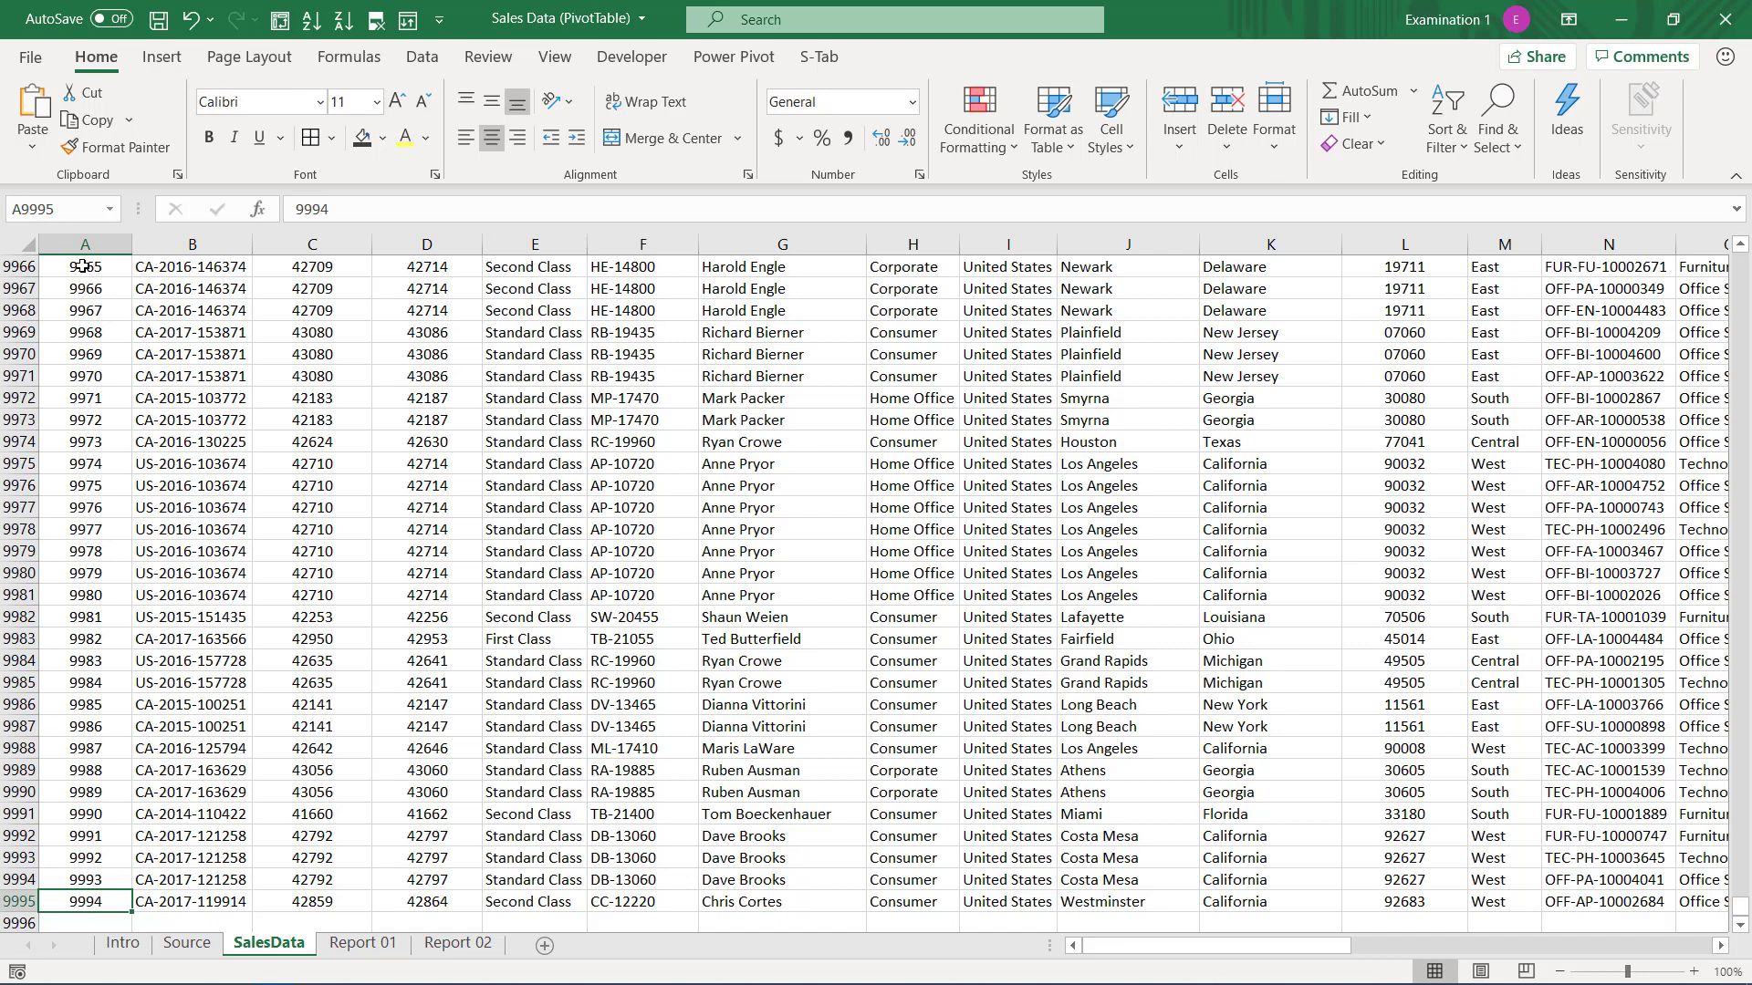
key("ctrl+Up")
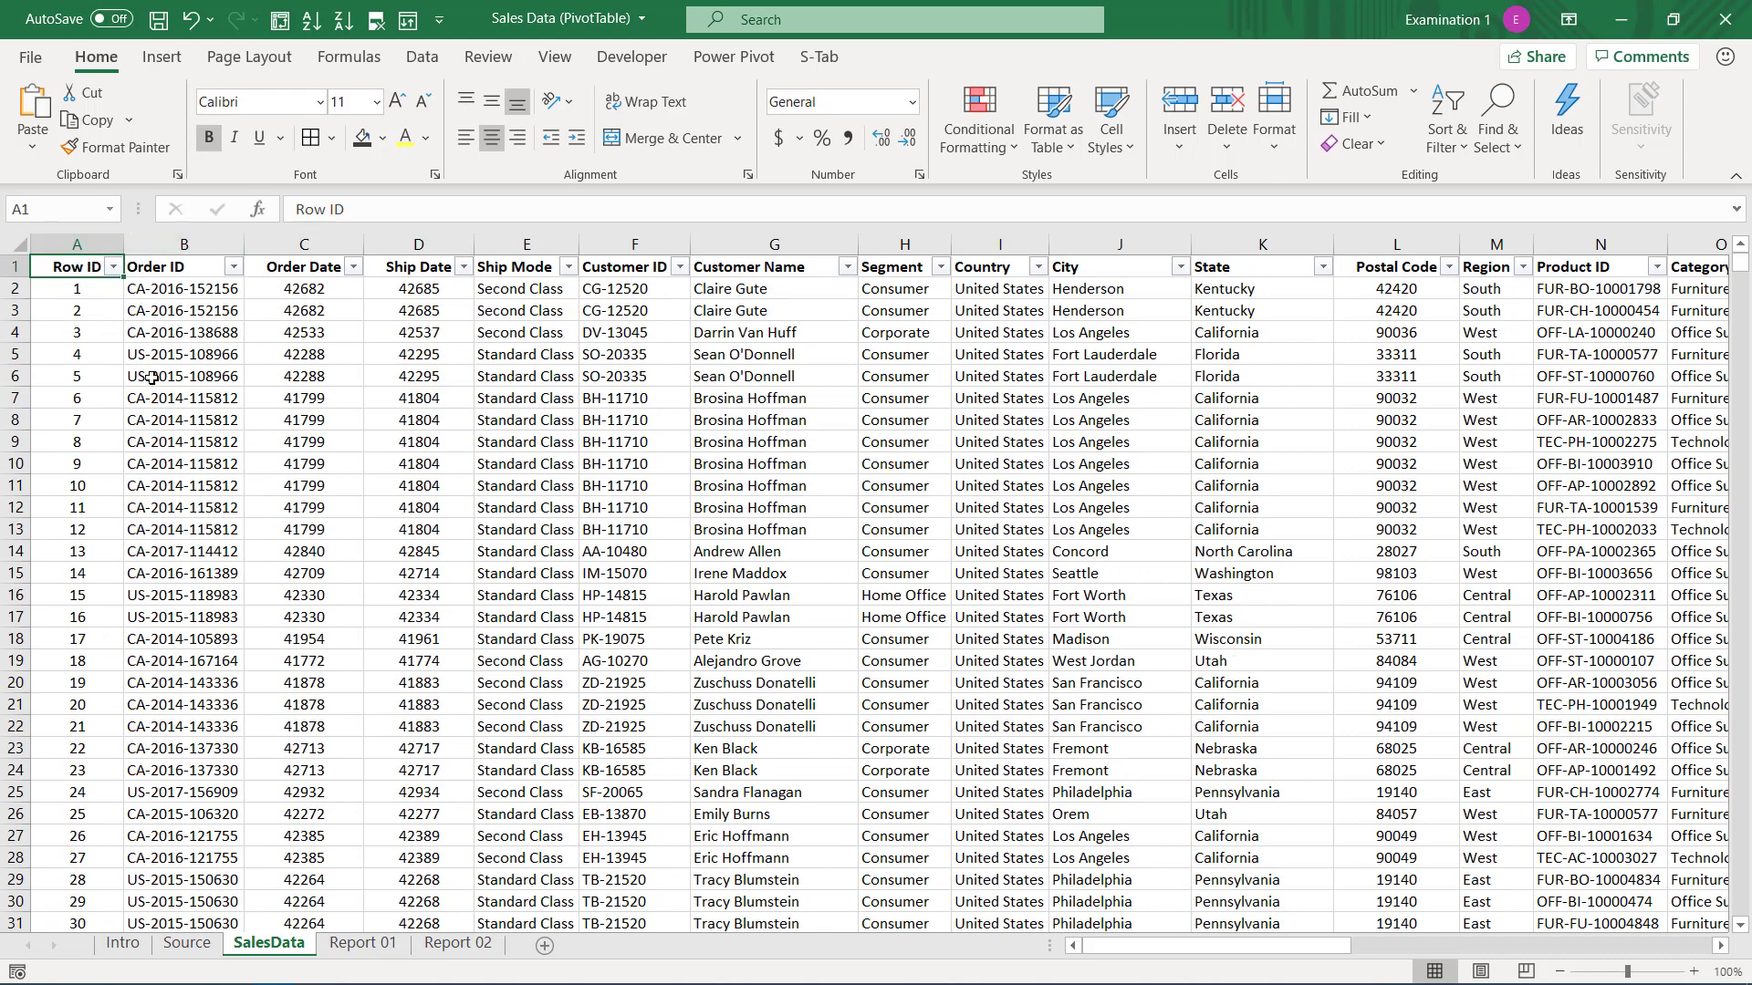
- Examine the Row ID and Order ID columns, including the first two order entries in B2:B3
left_click_drag(153, 375, 1388, 644)
left_click(183, 287)
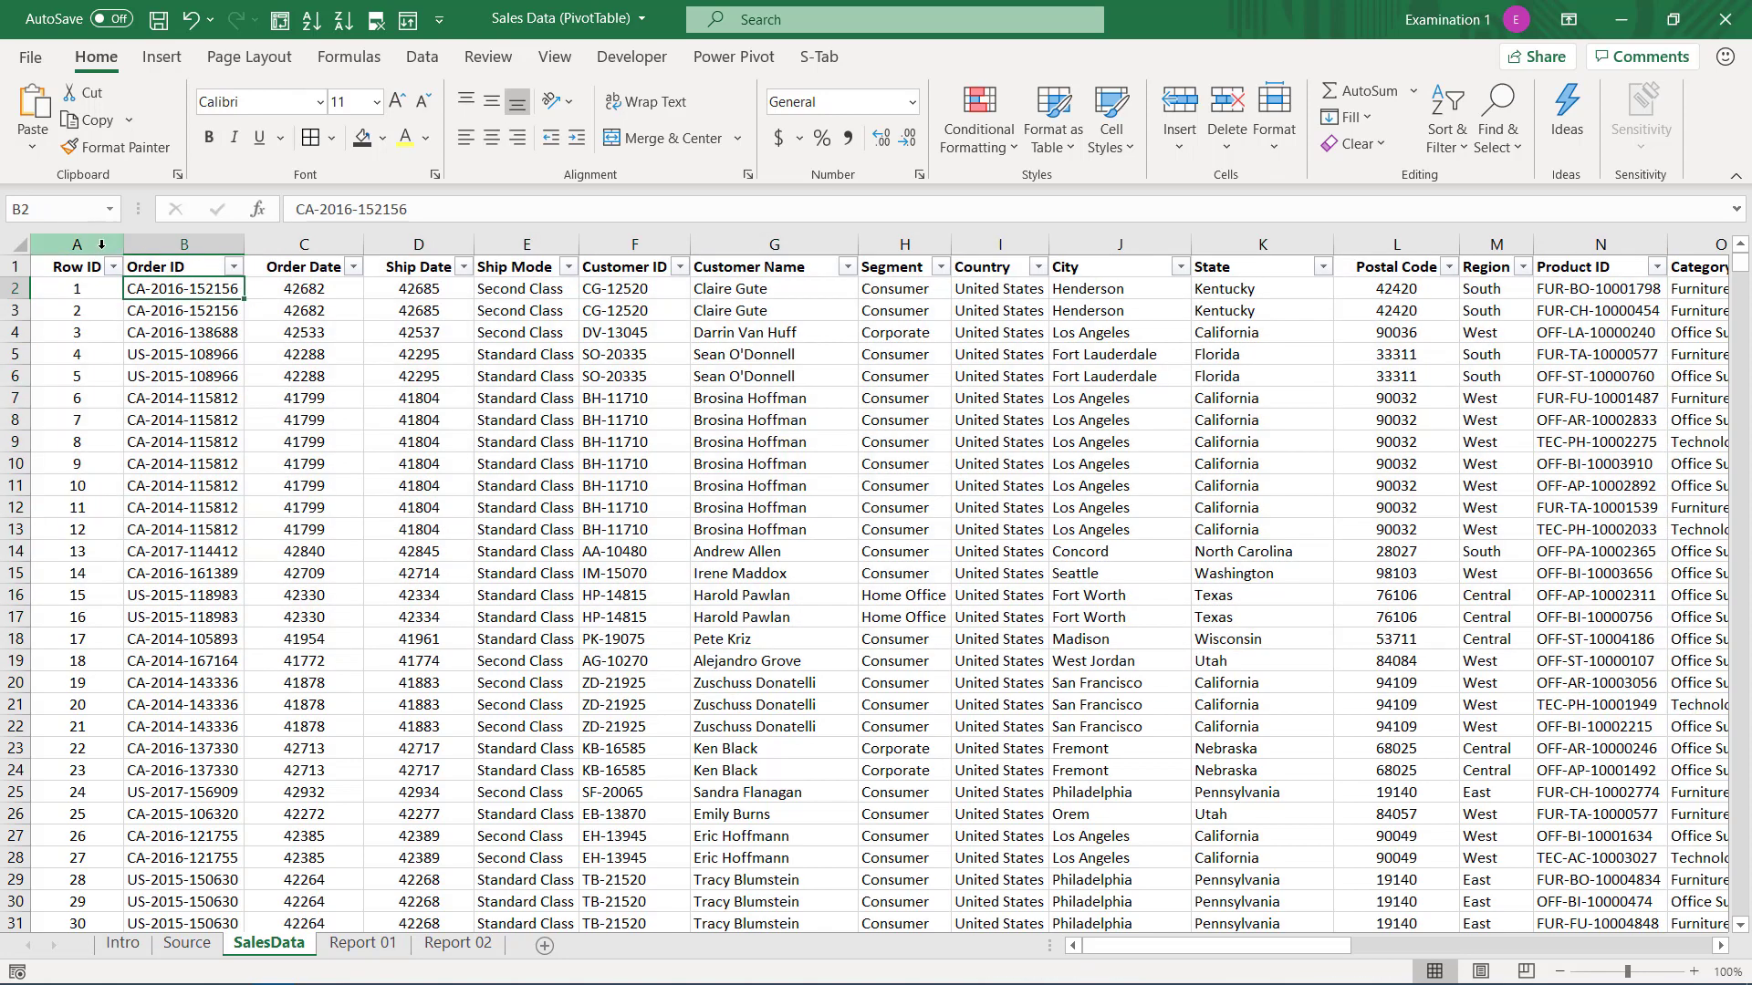
left_click(101, 248)
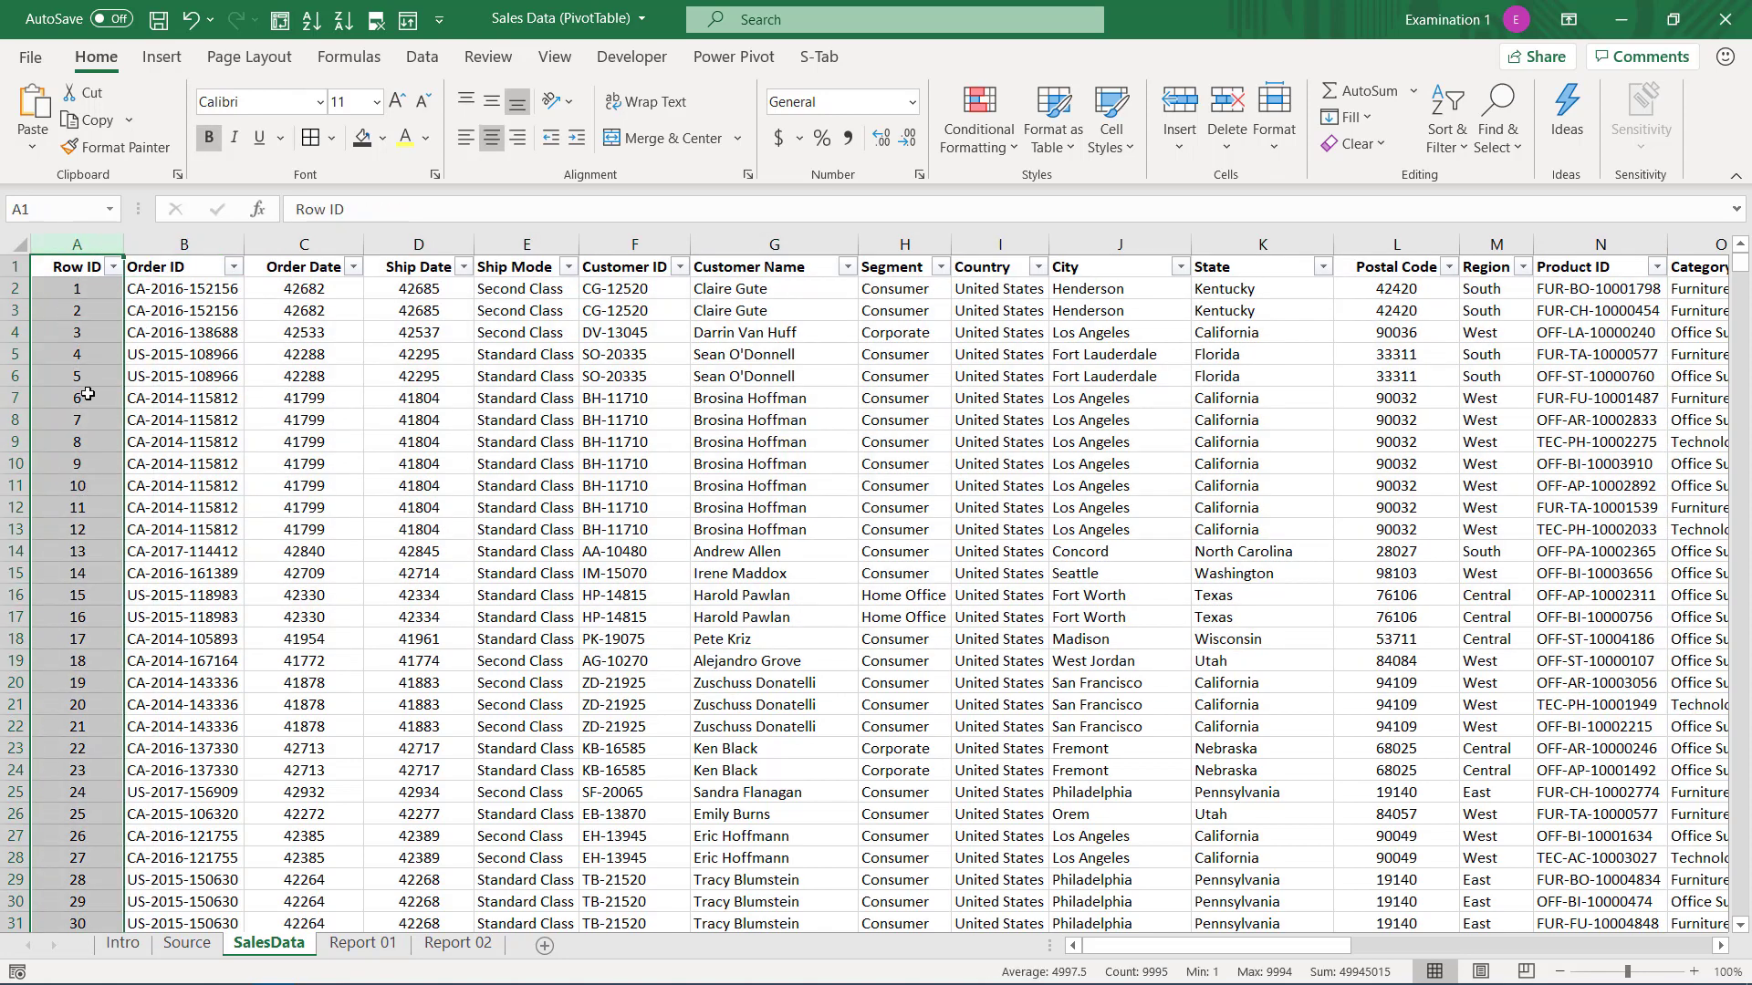
left_click(187, 244)
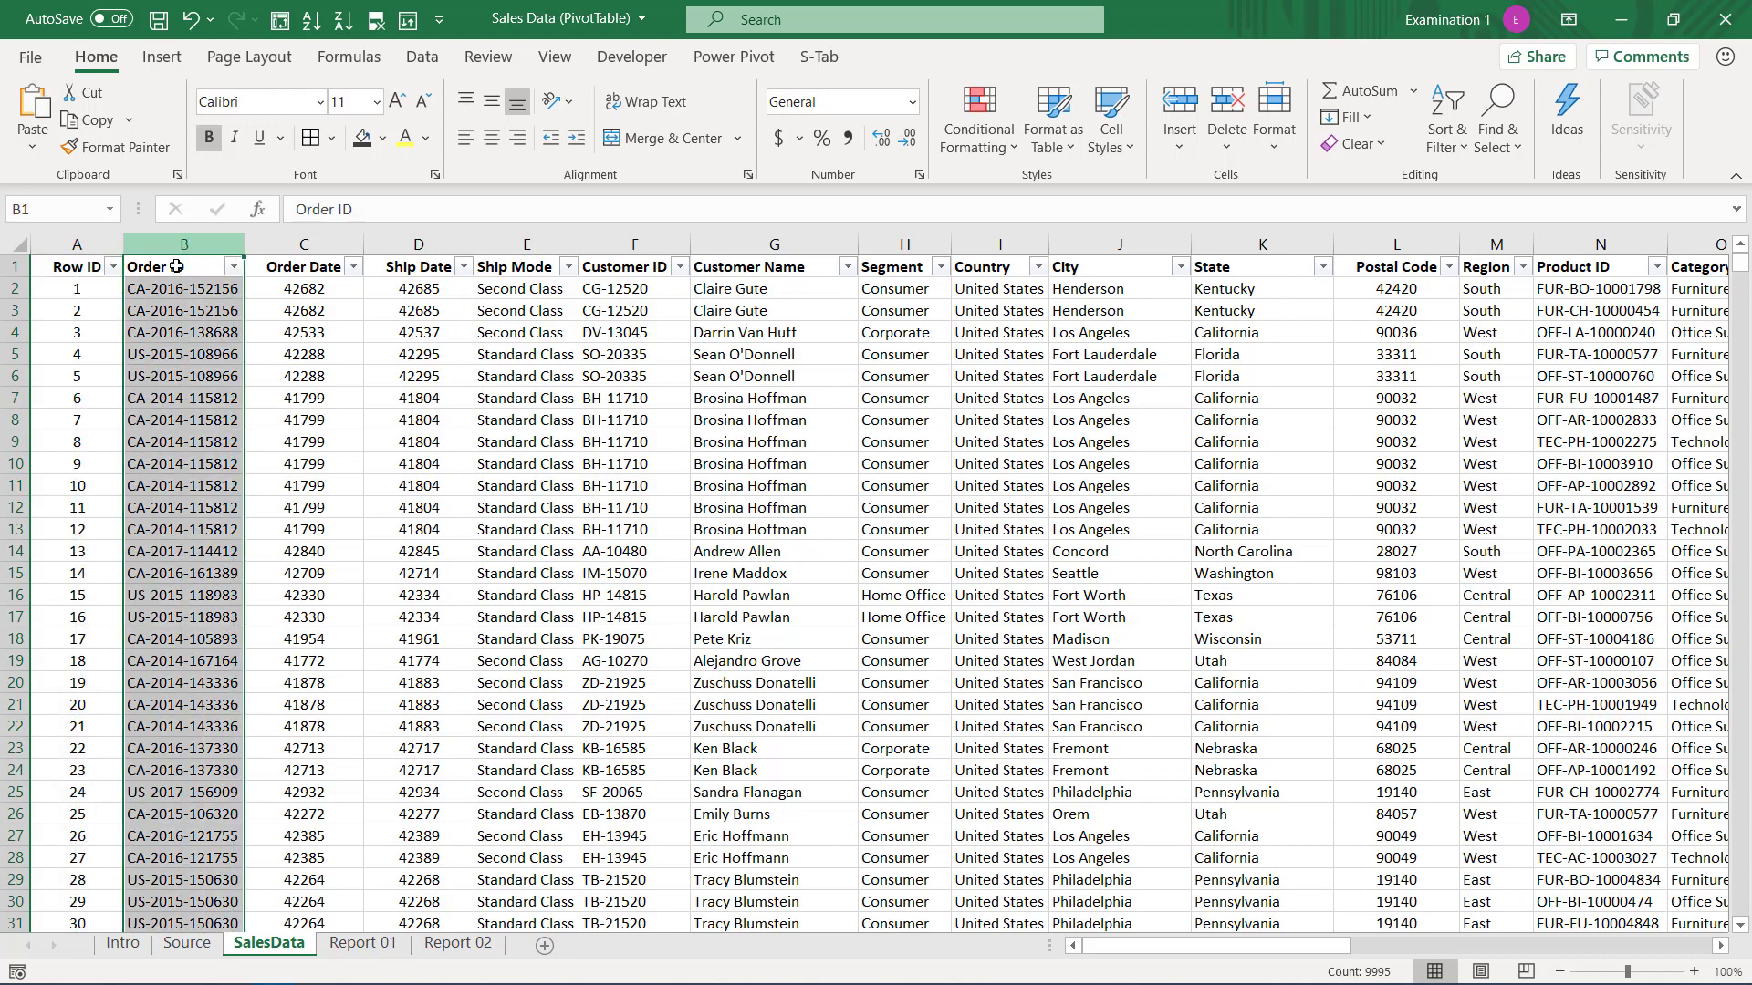
left_click(227, 290)
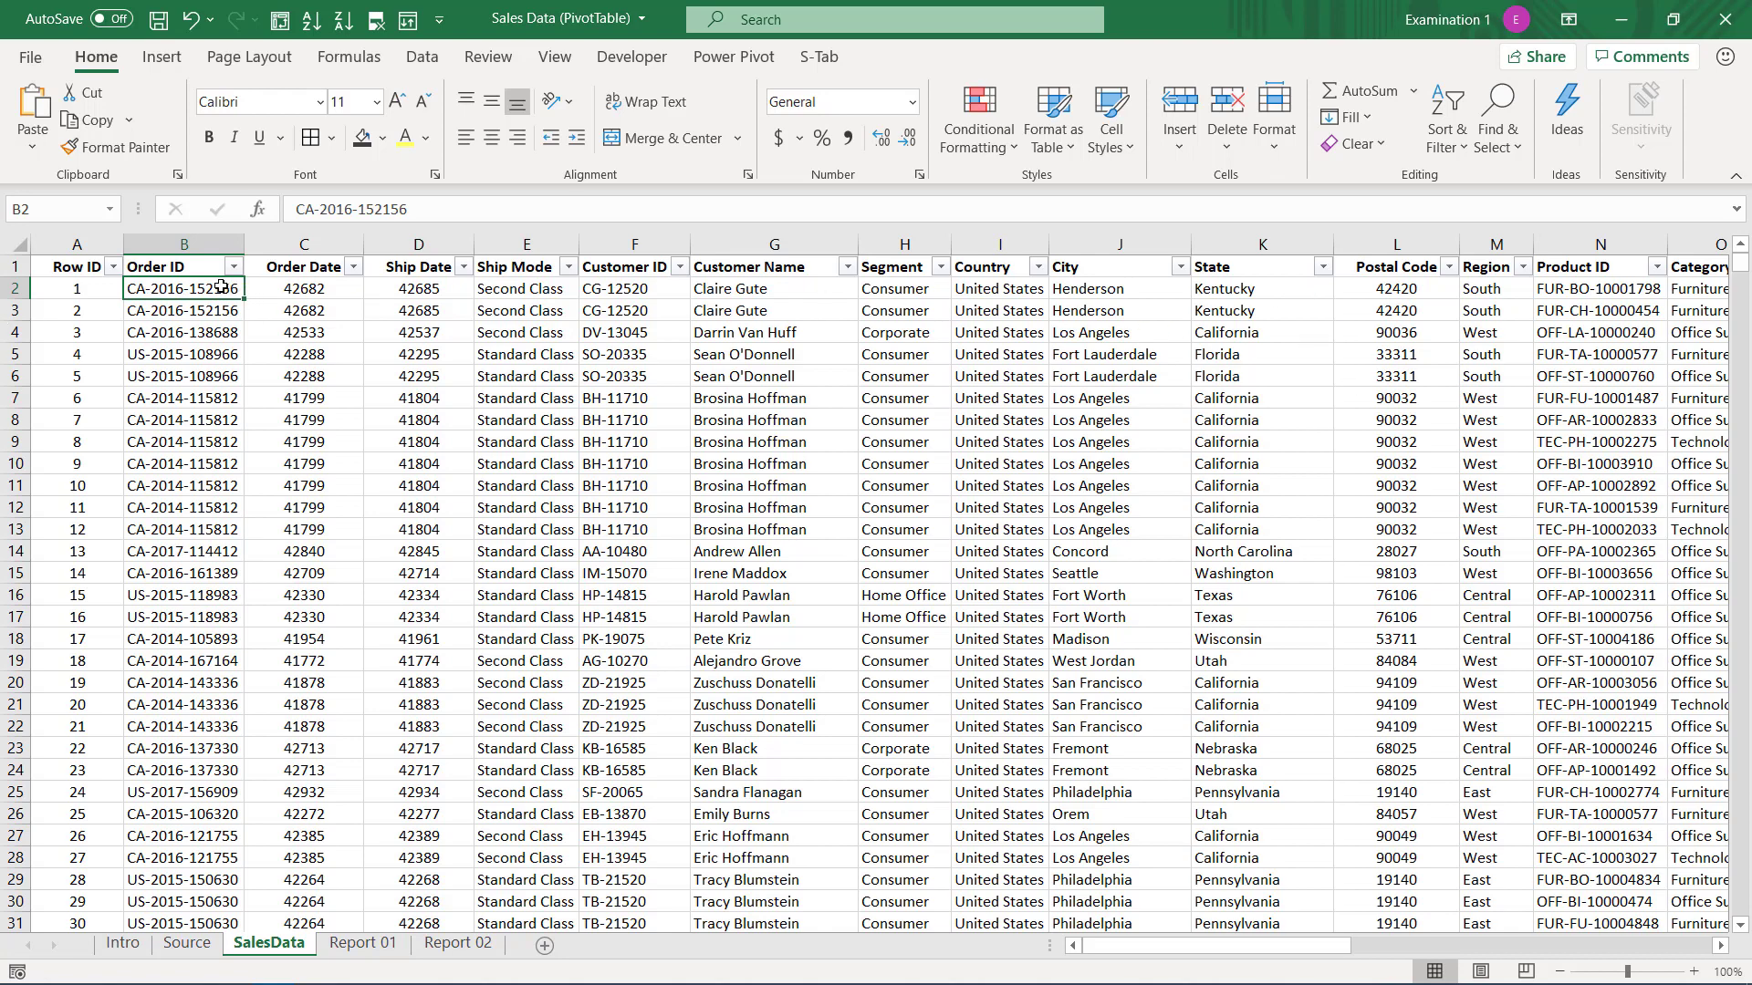
left_click_drag(222, 286, 219, 309)
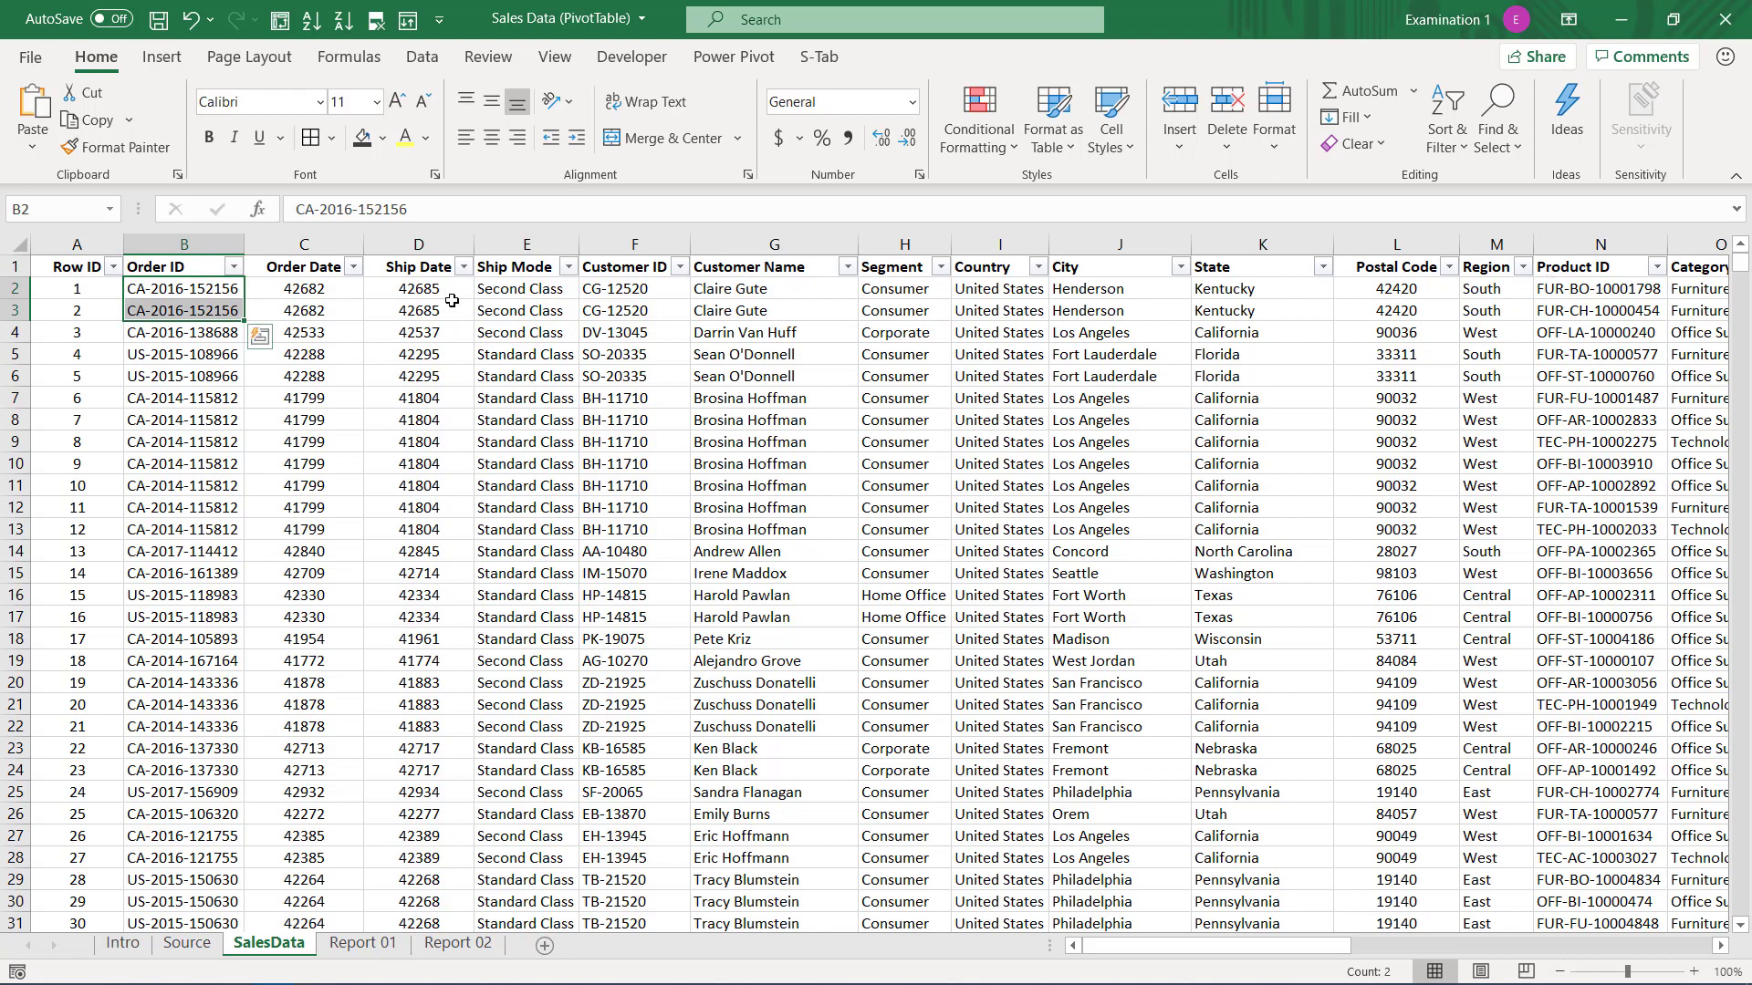
- Format the Order Date and Ship Date columns as dates using the first 14-Mar-12 type with the English (United States) locale
left_click(307, 263)
left_click(304, 244)
left_click(448, 239)
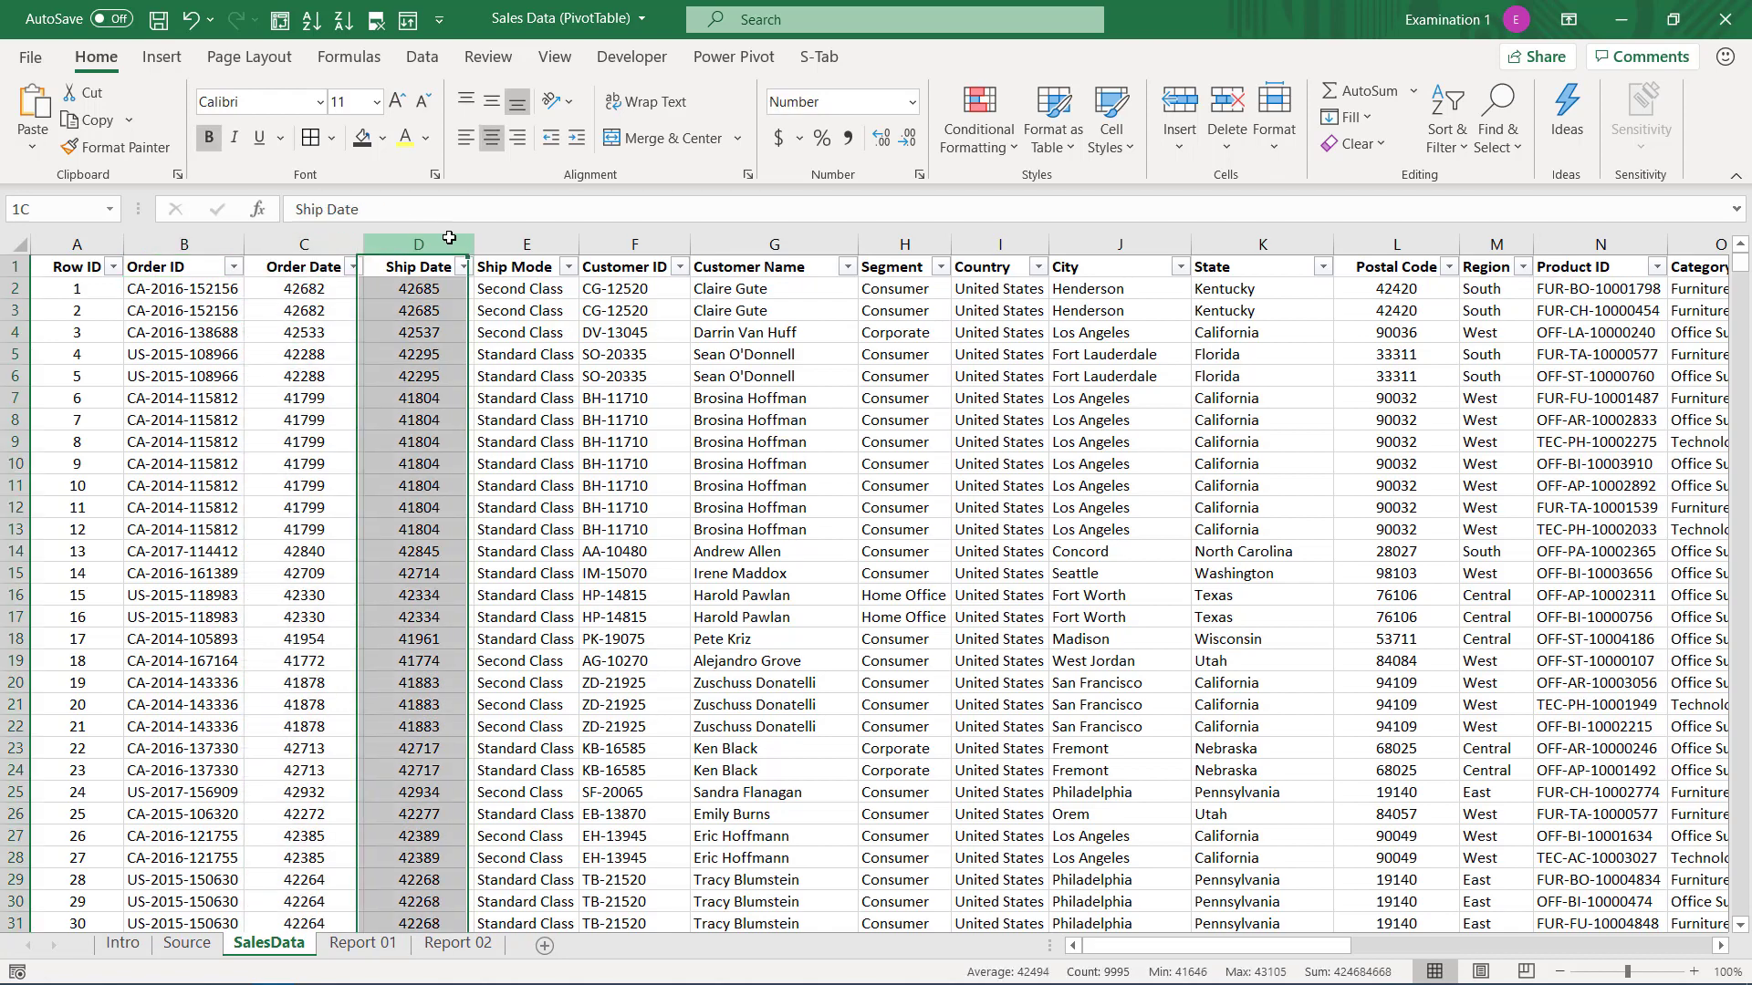
key("ctrl+z")
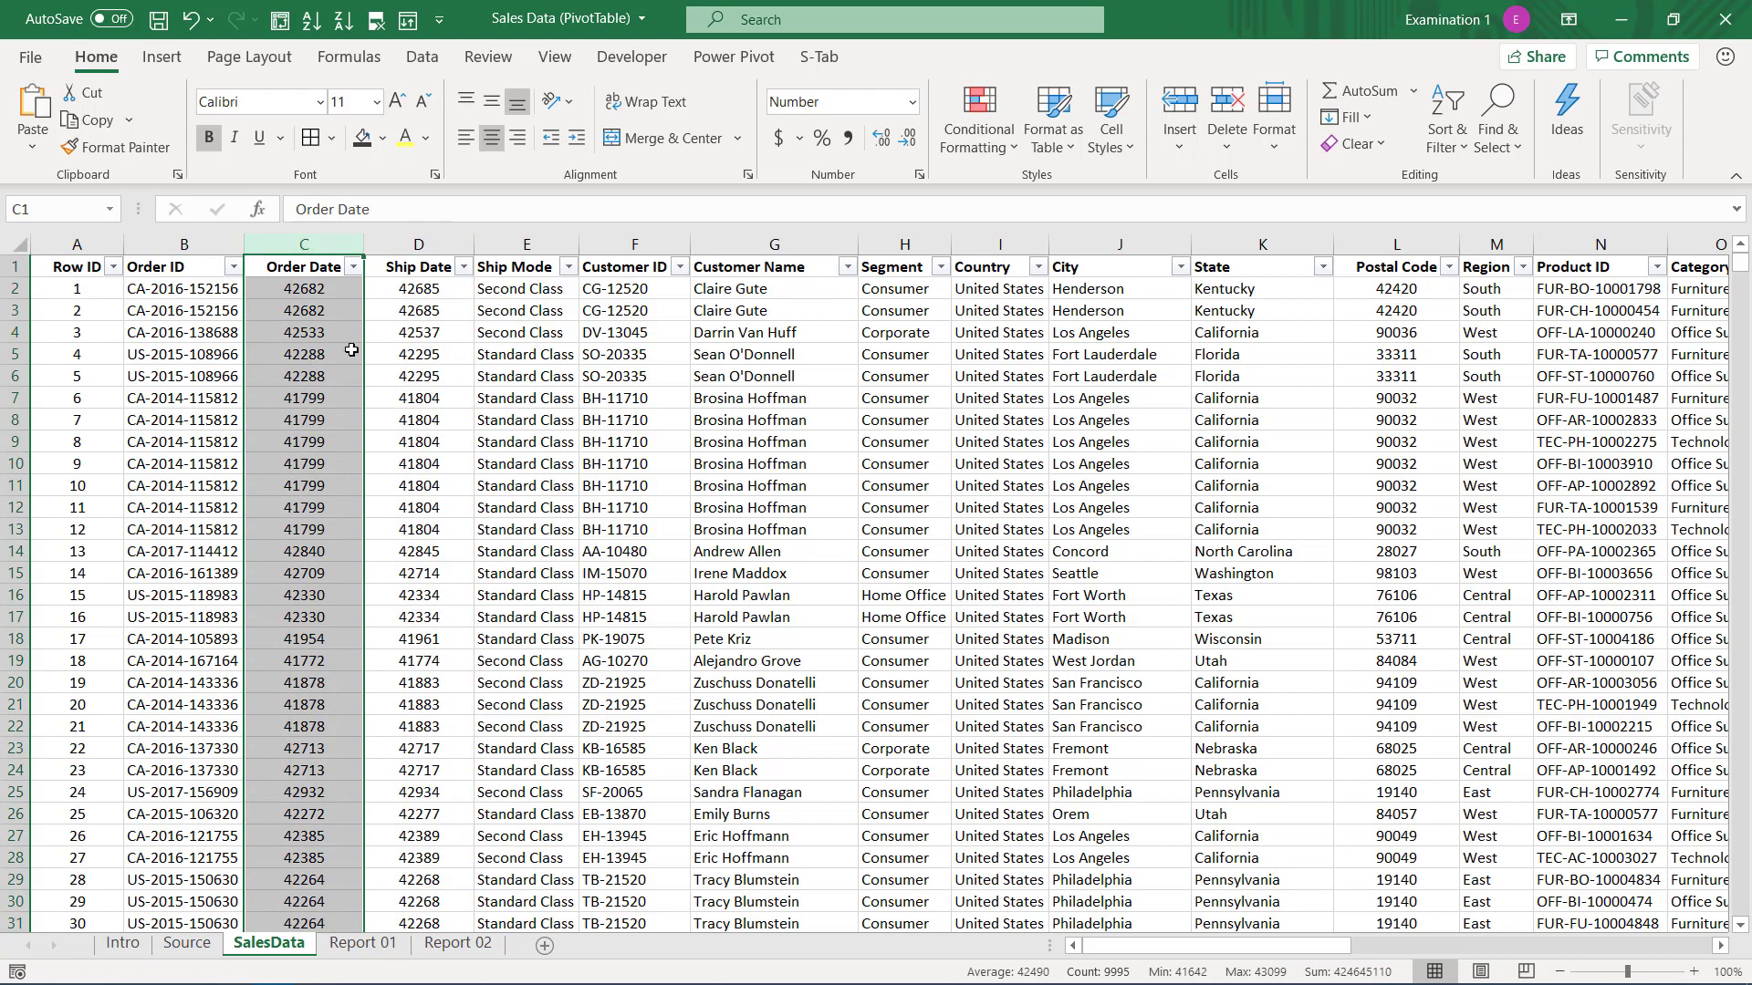
left_click(443, 245, "shift")
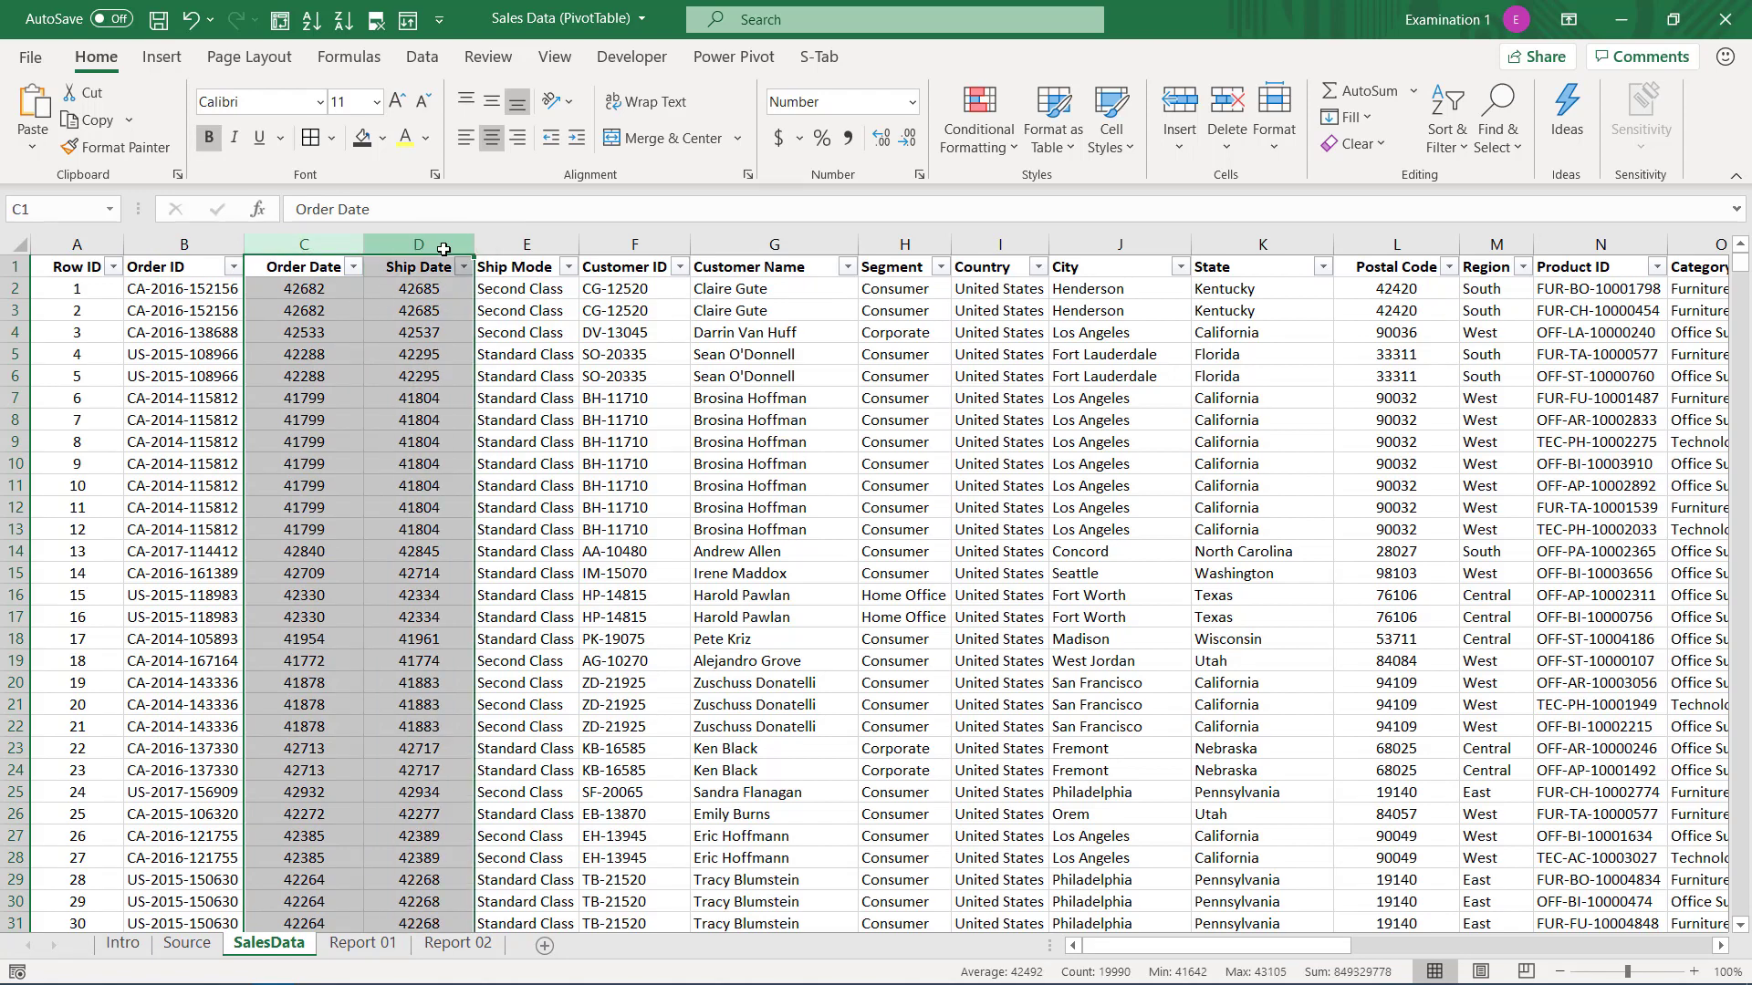
left_click(912, 102)
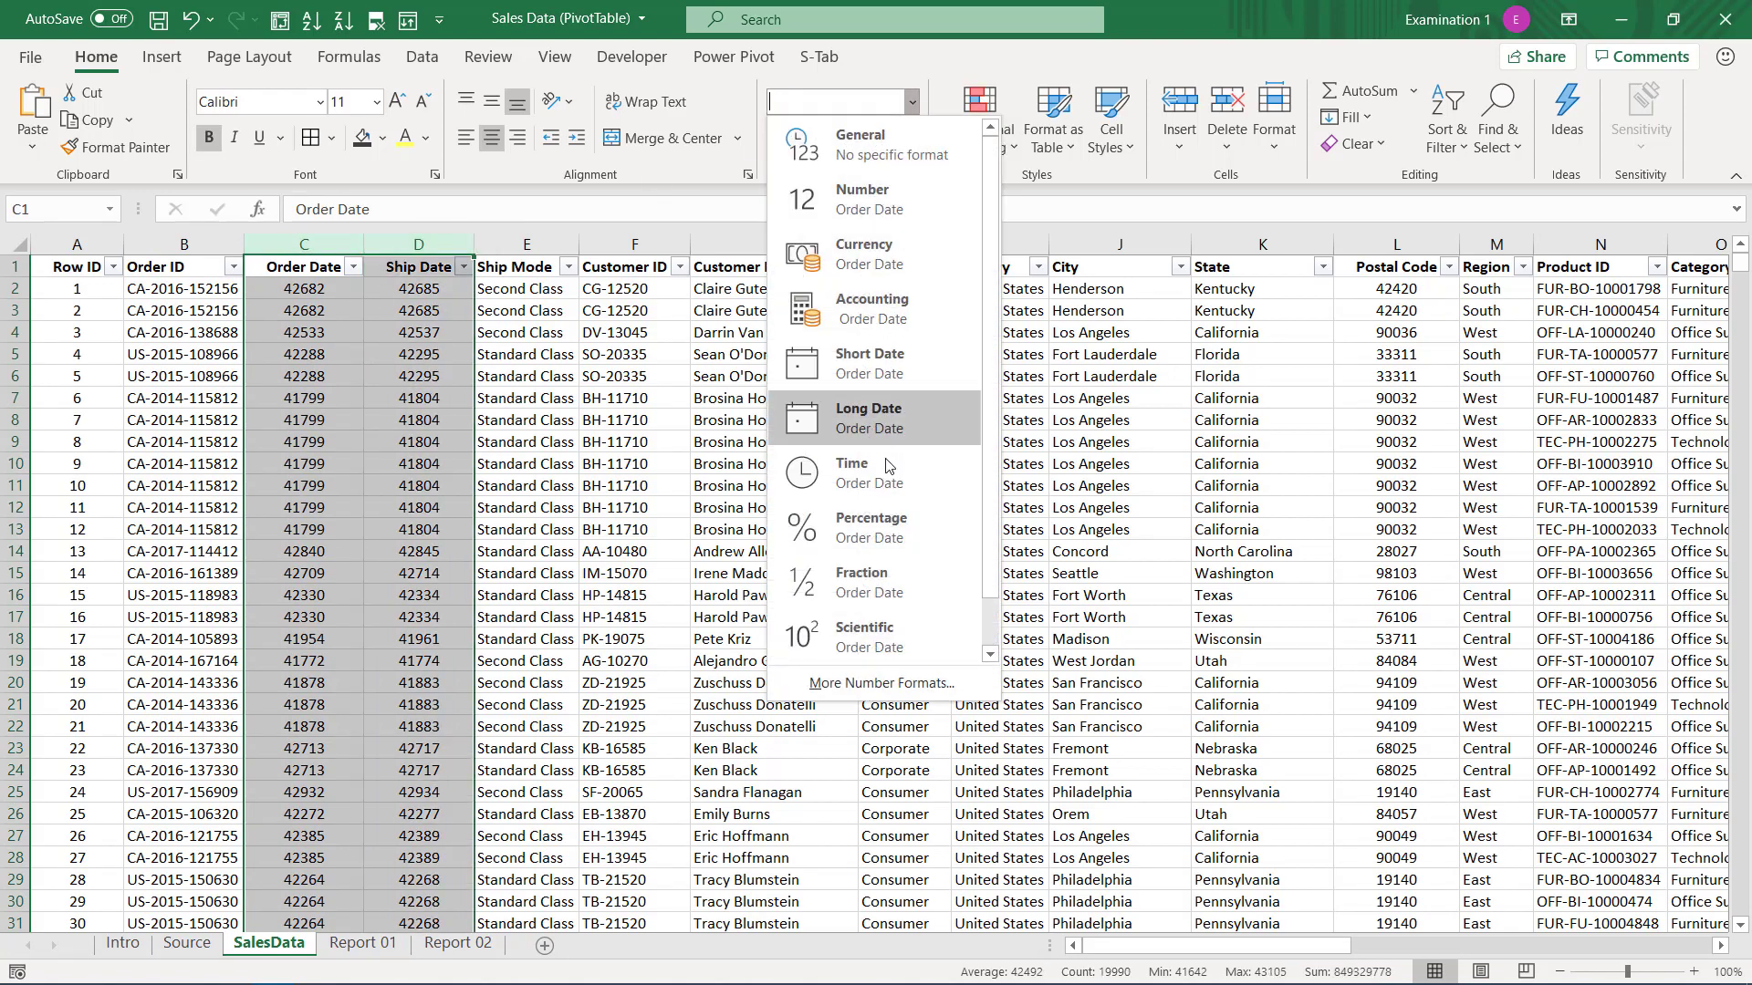
left_click(880, 683)
left_click(440, 288)
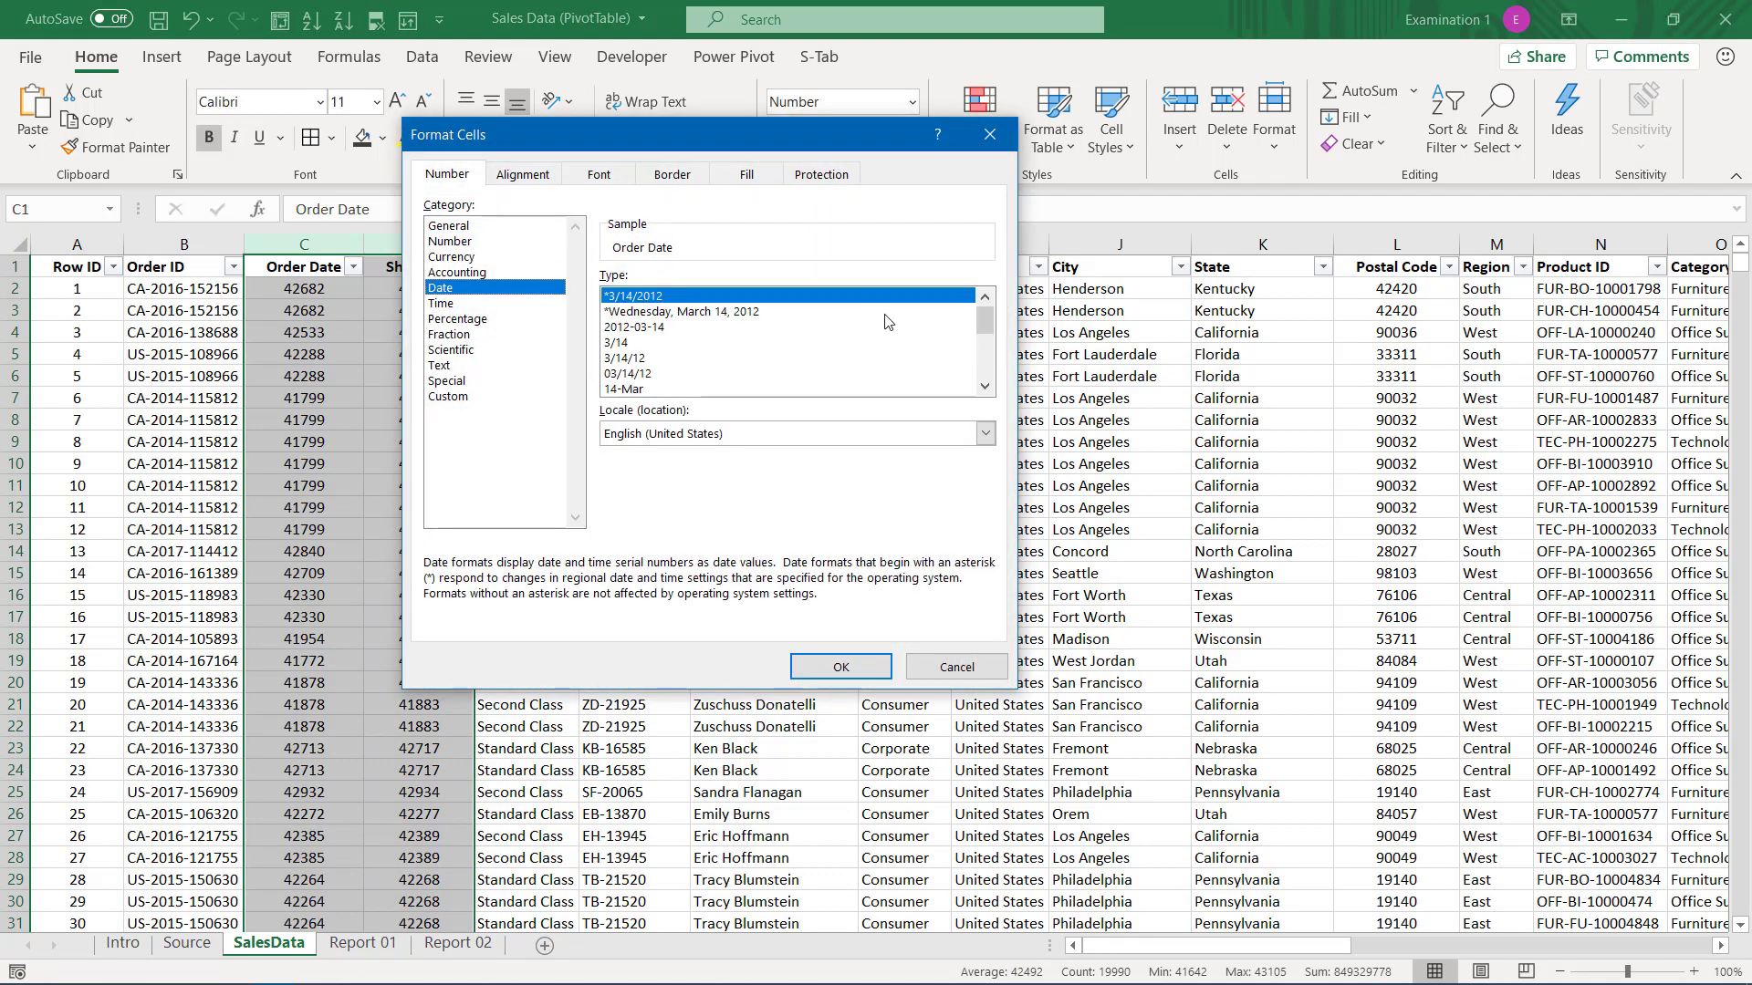
left_click(984, 386)
left_click(985, 386)
left_click(984, 386)
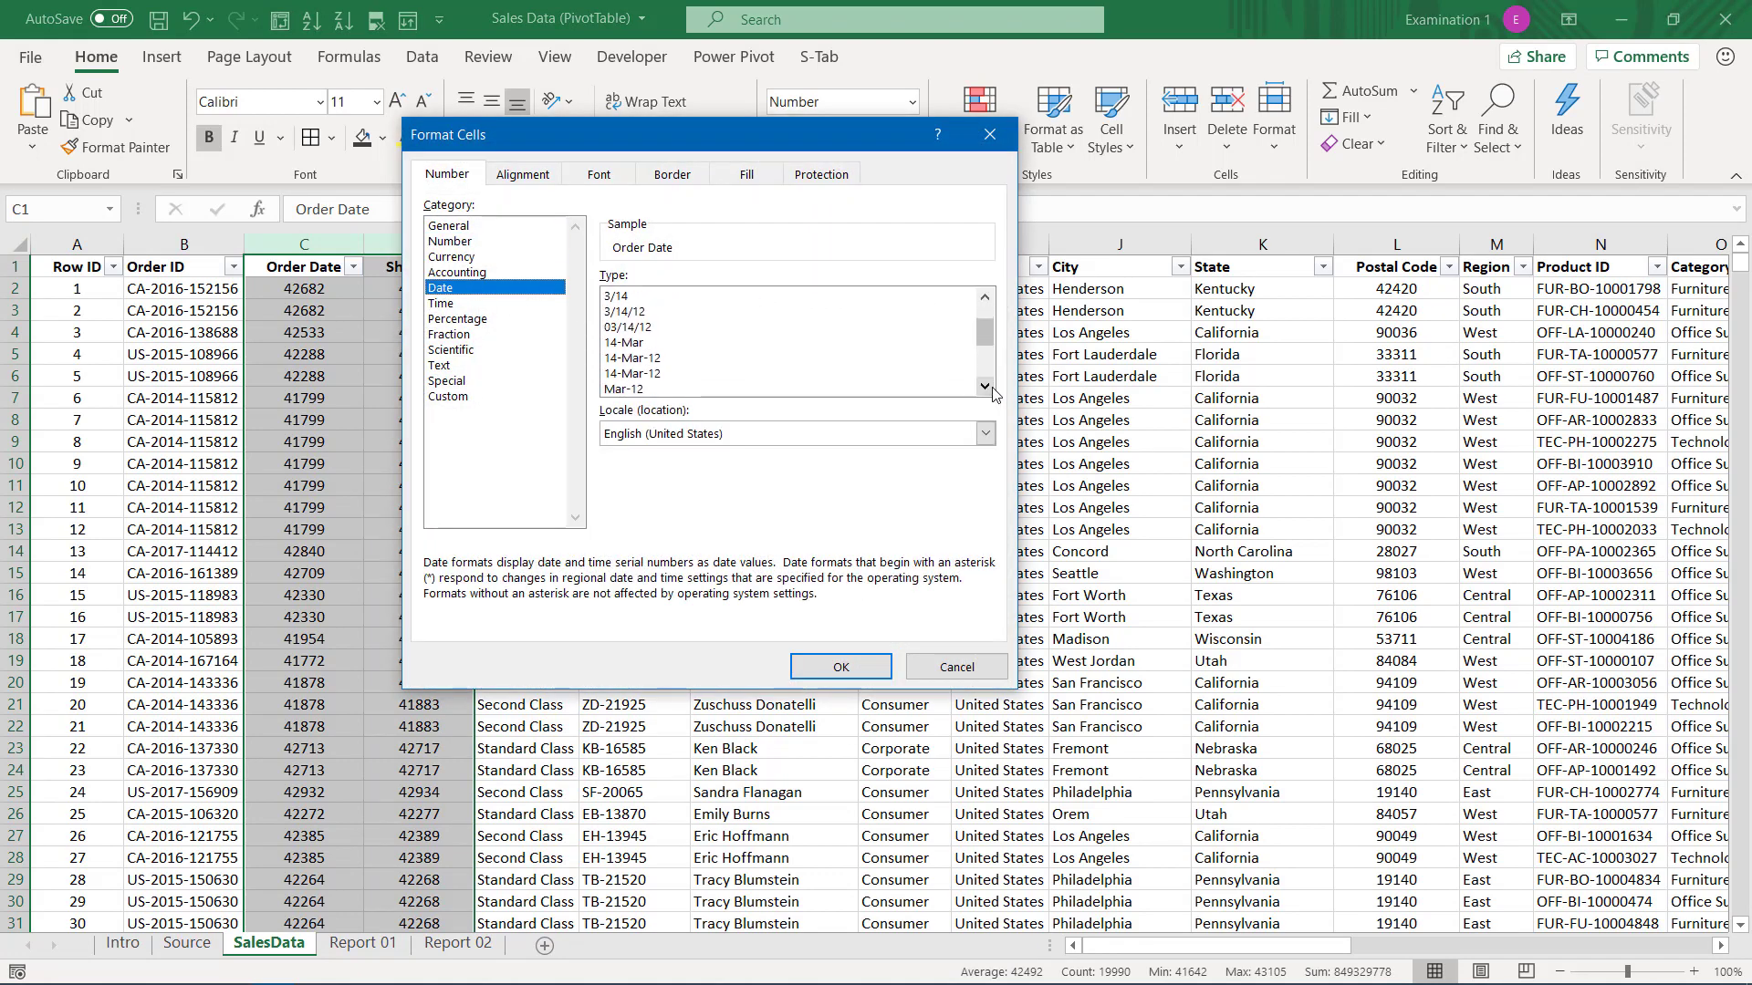
left_click(627, 374)
left_click(630, 359)
left_click(869, 668)
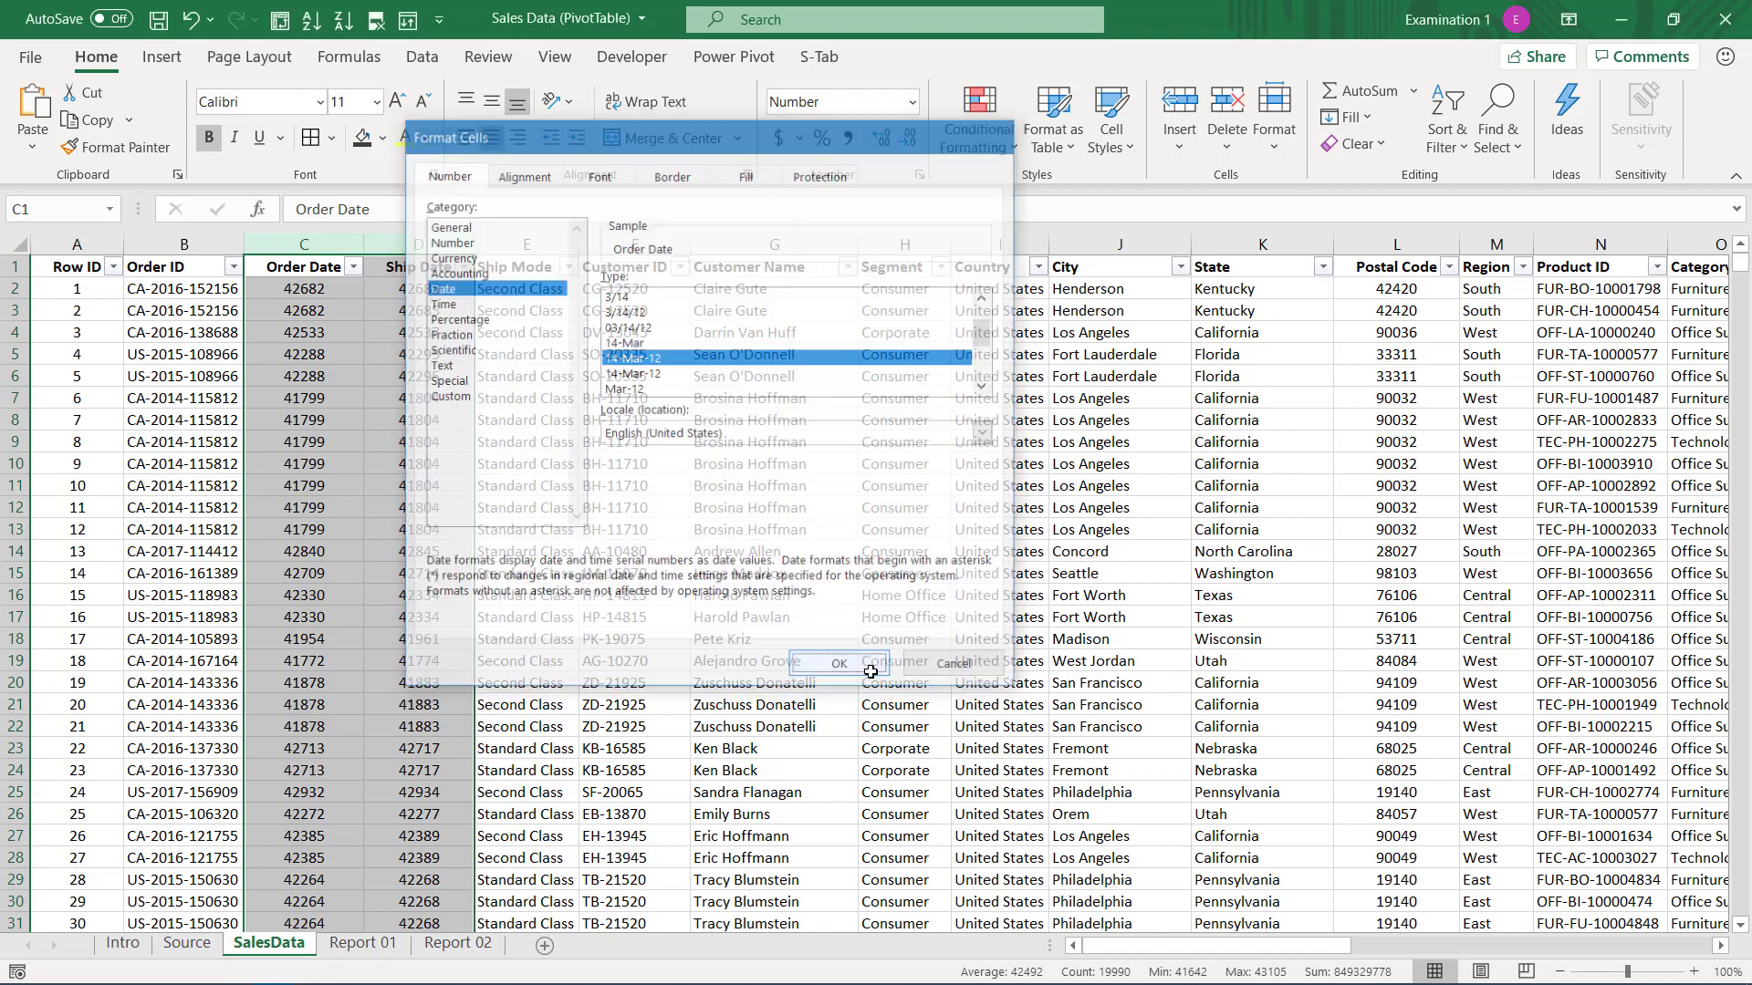
- Review the reformatted Order Date and Ship Date columns
left_click(309, 301)
left_click(312, 245)
left_click(442, 239)
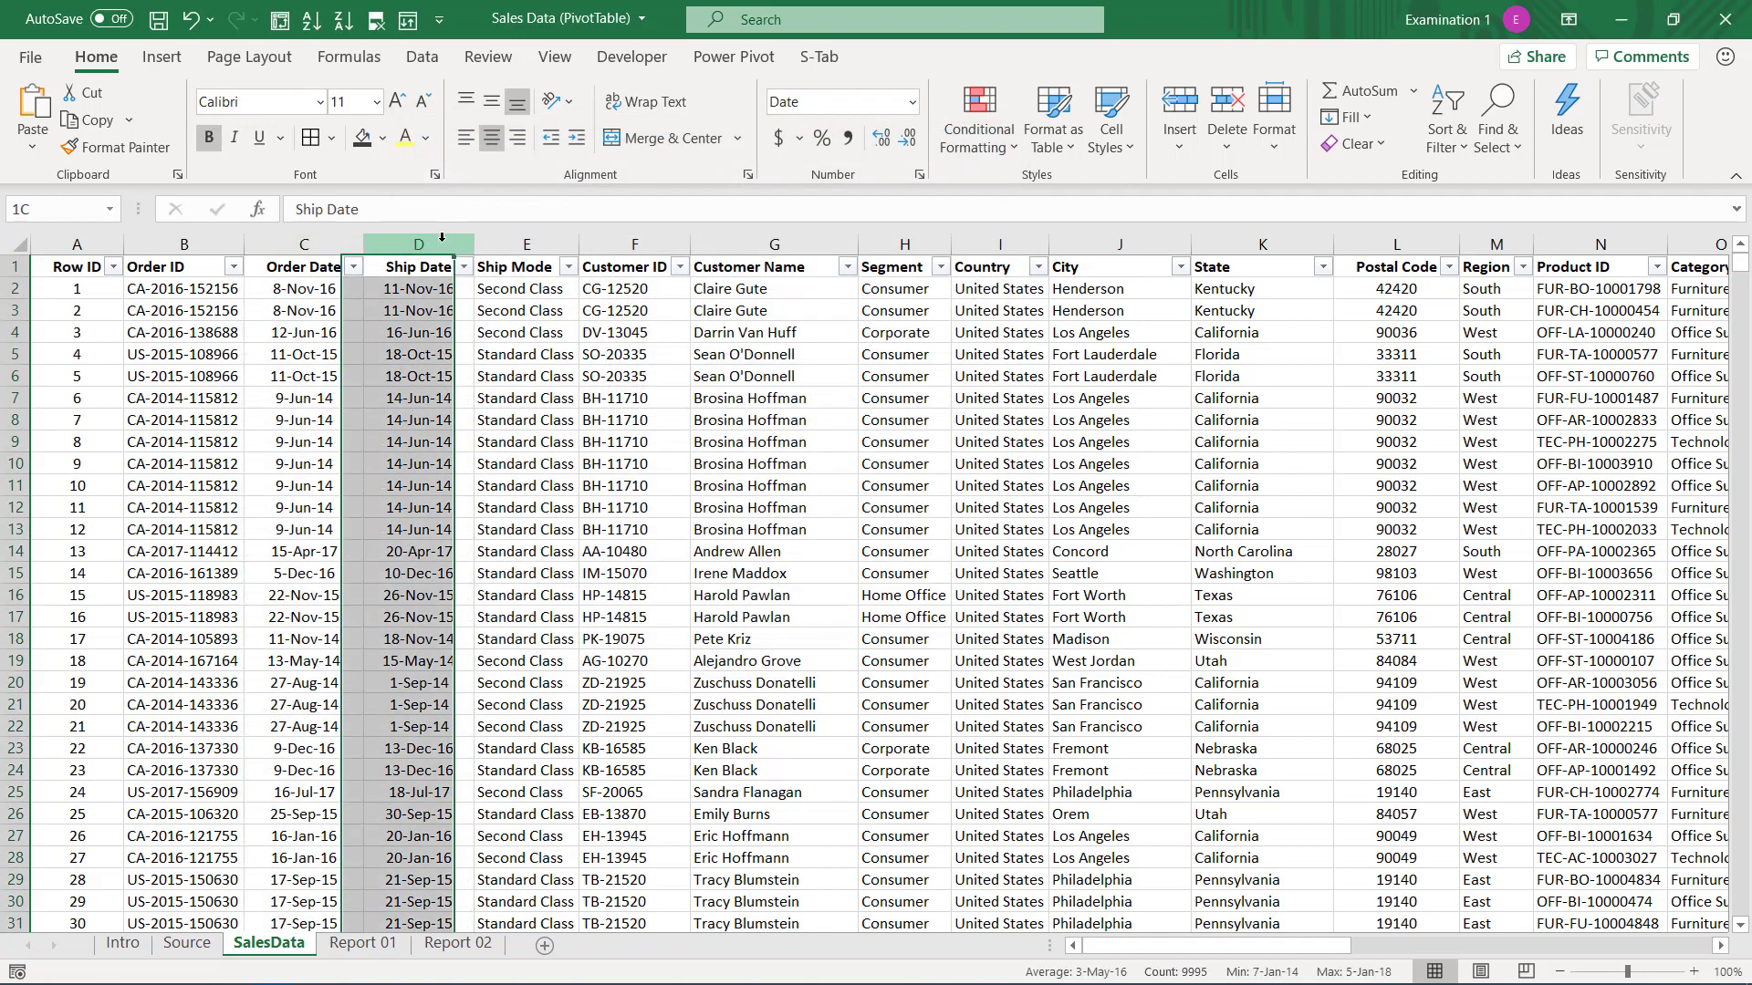
left_click_drag(304, 244, 421, 243)
left_click_drag(750, 398, 750, 420)
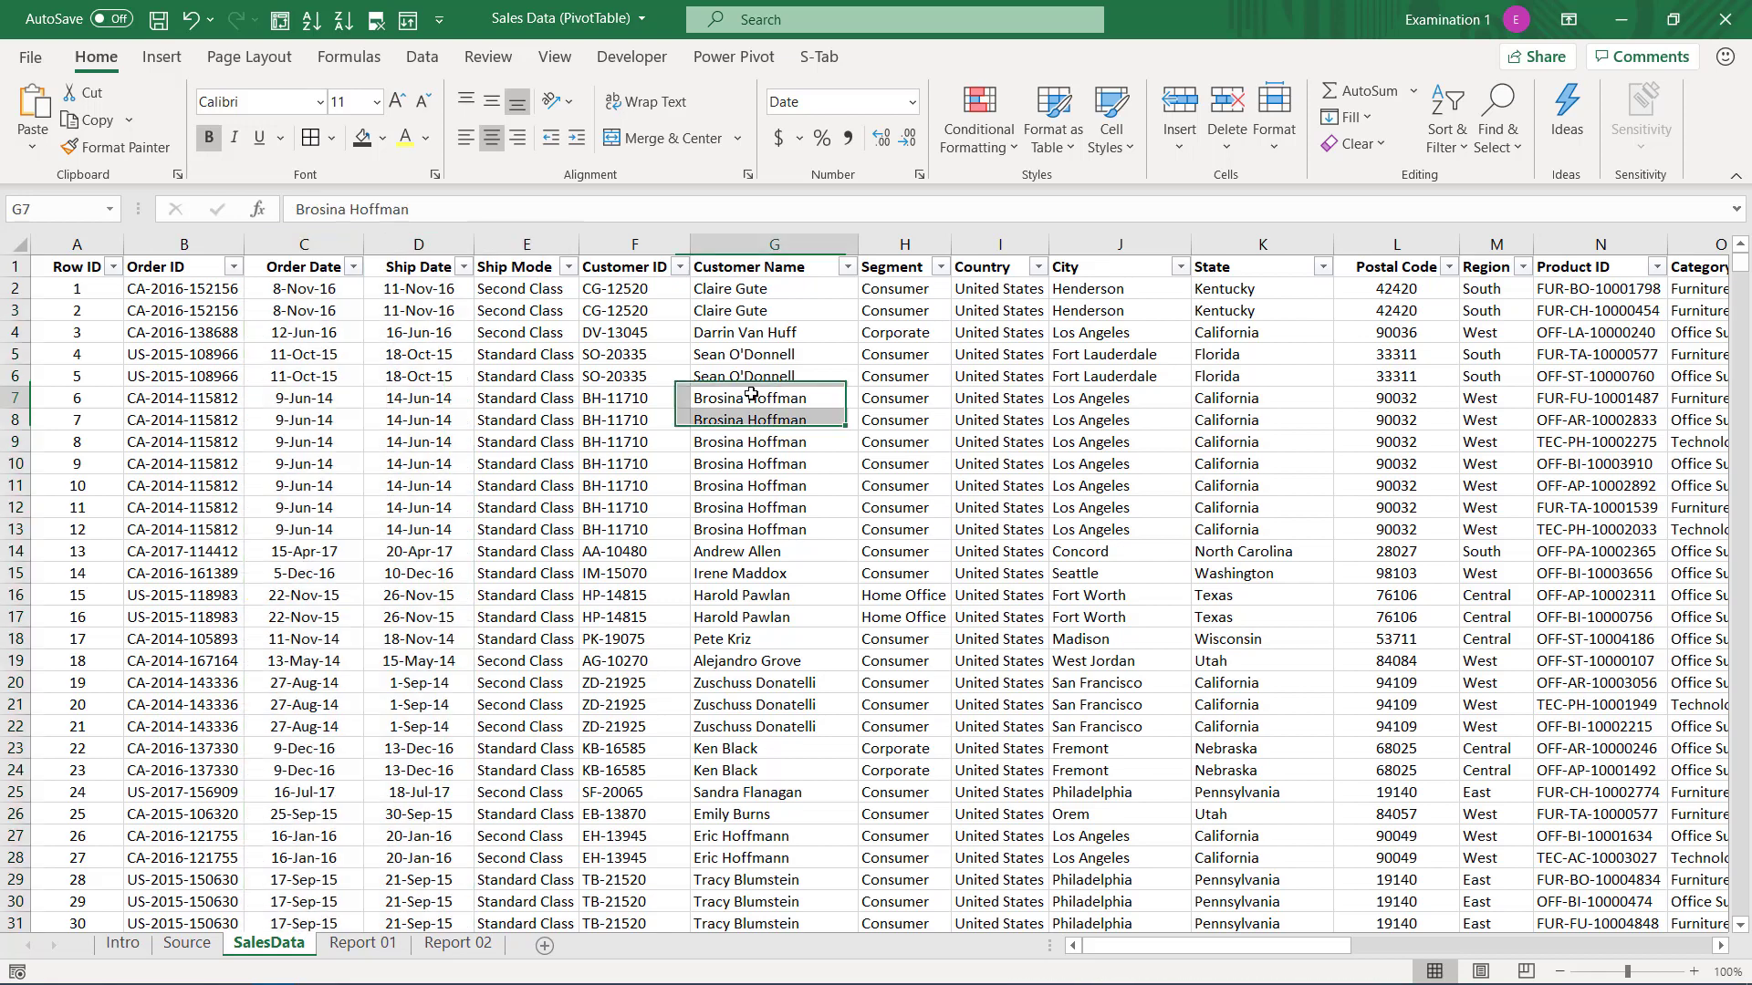
- Review the available filter values of the Ship Mode and Customer ID columns, keeping all values selected
left_click(535, 290)
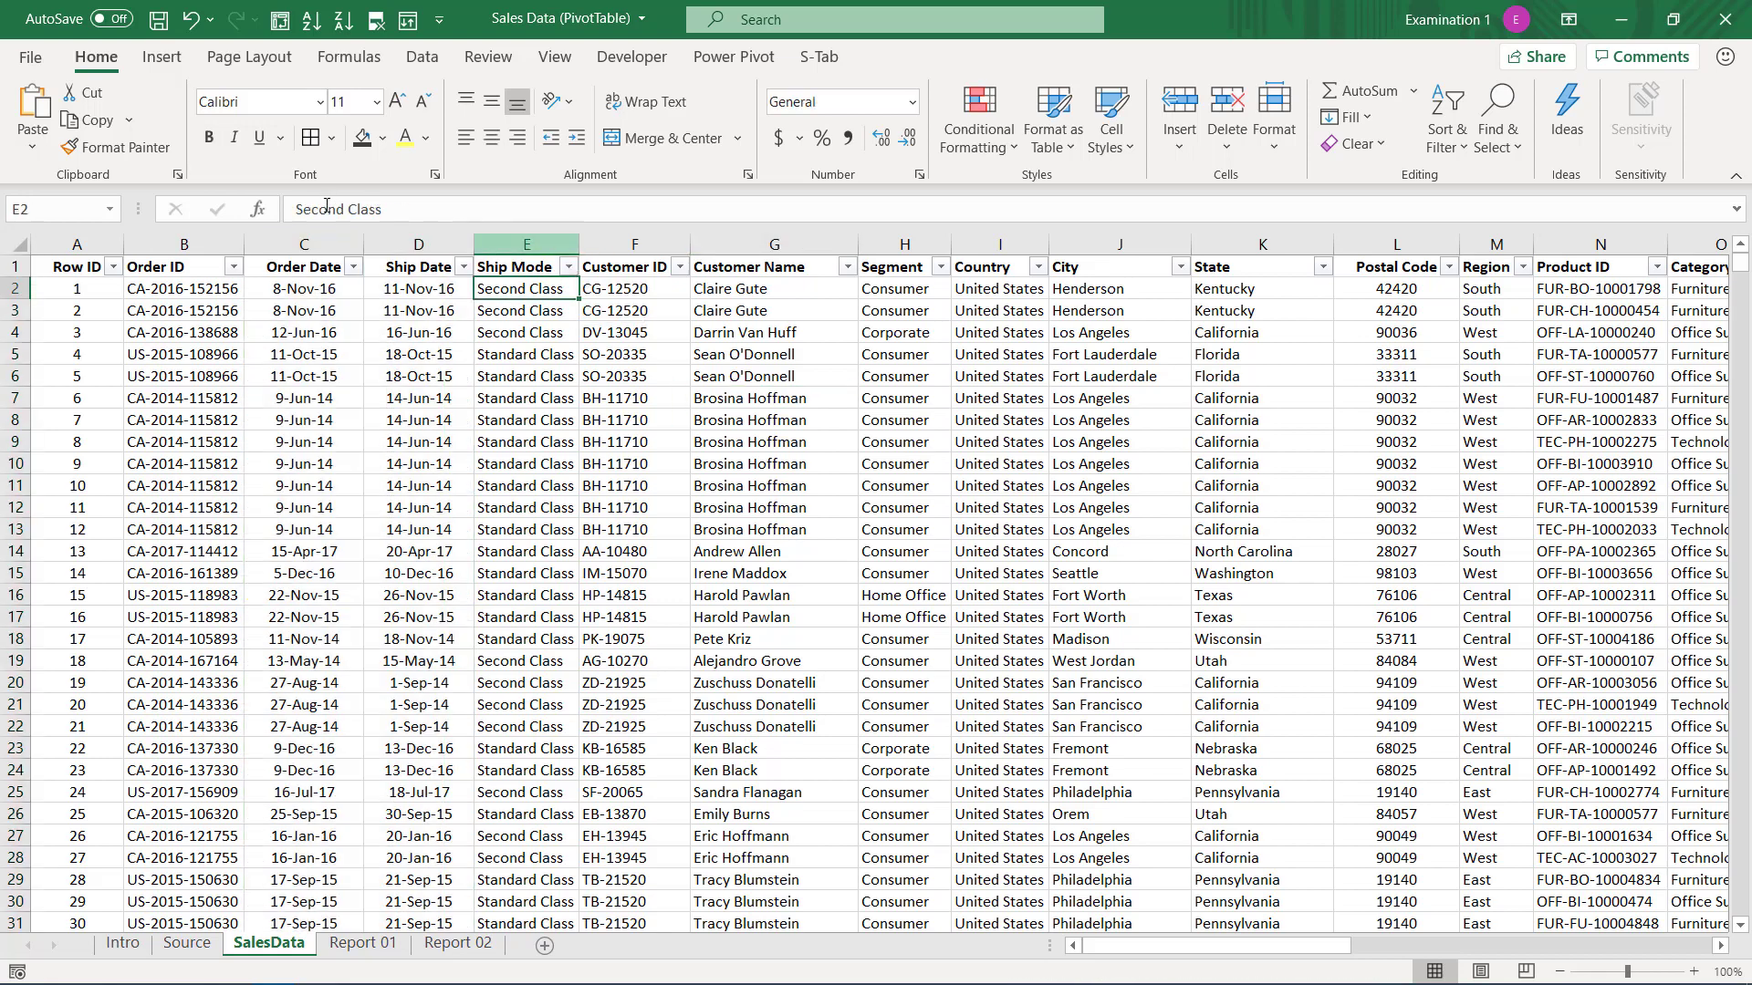
left_click(569, 267)
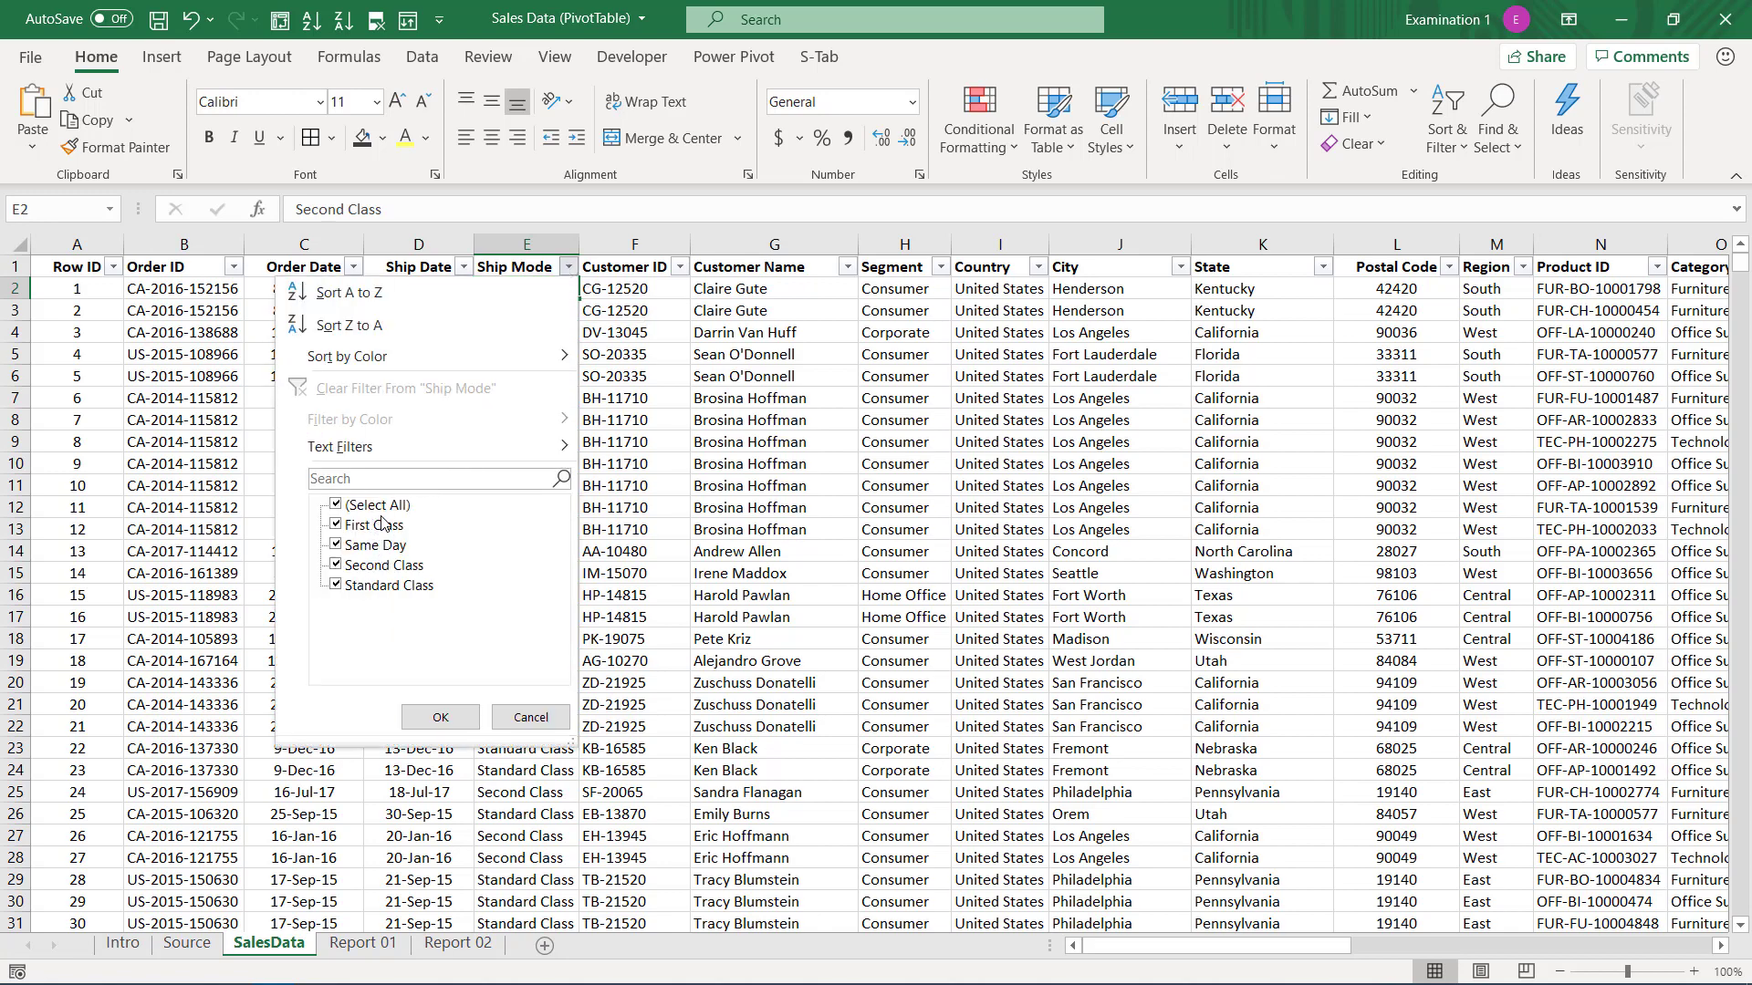
left_click(441, 717)
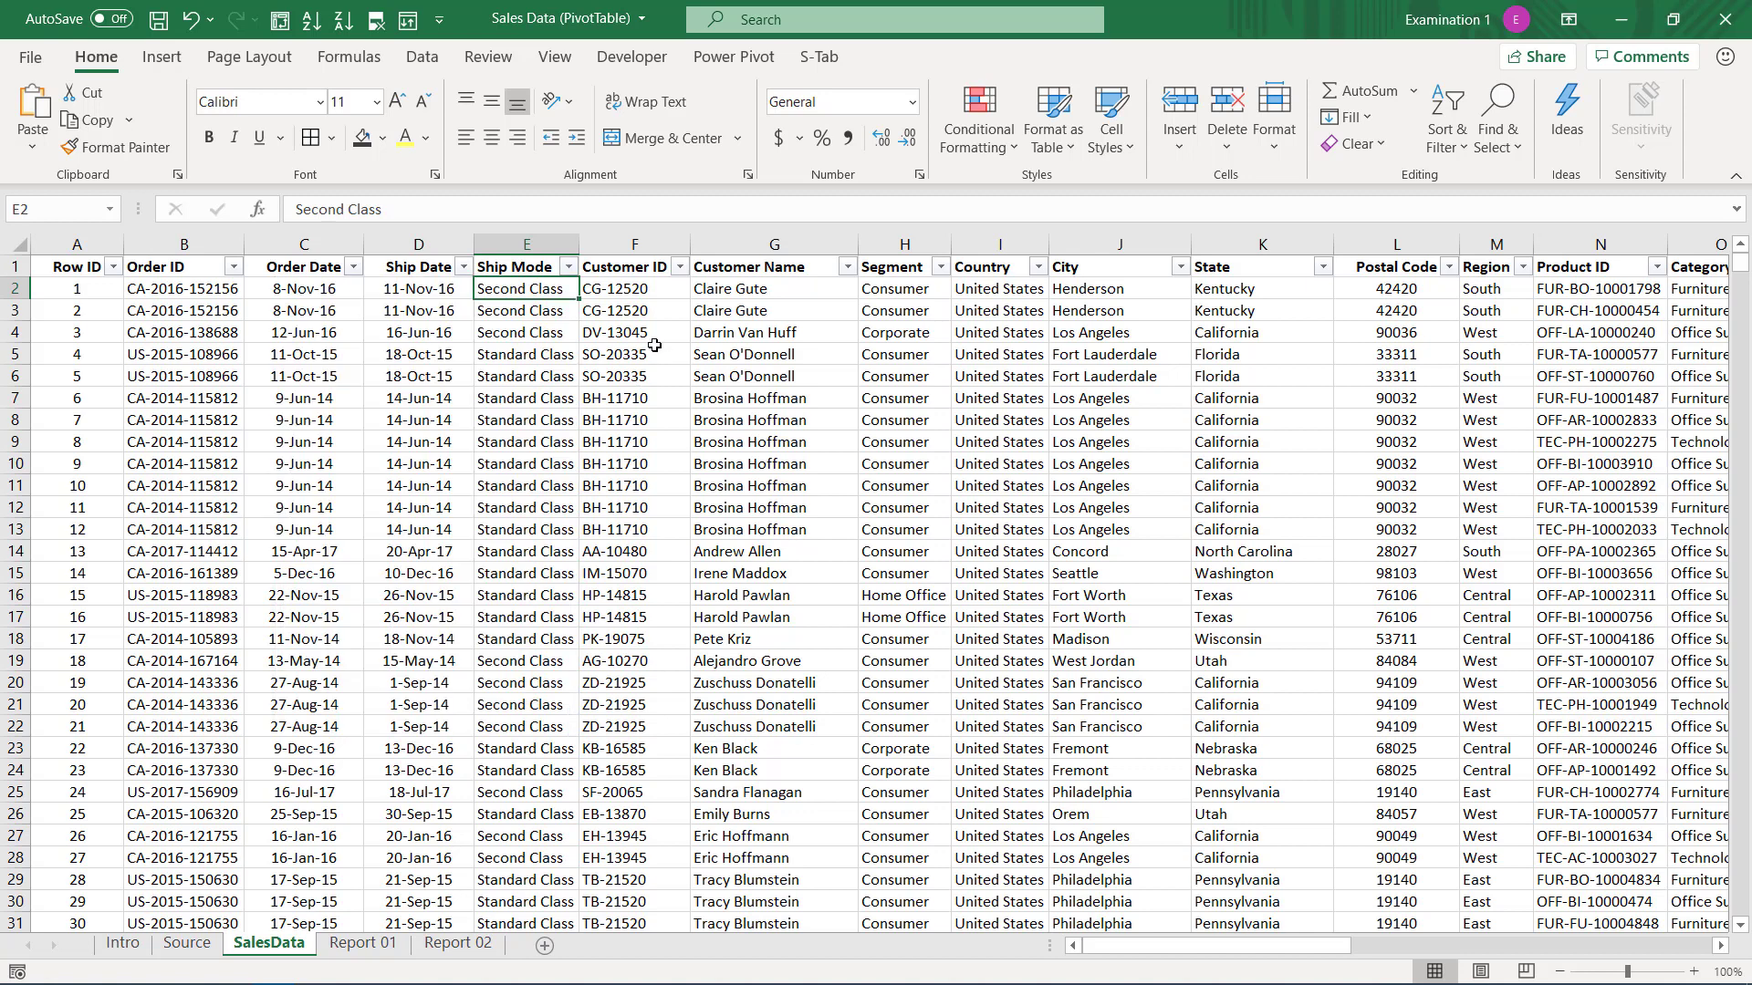
left_click(680, 266)
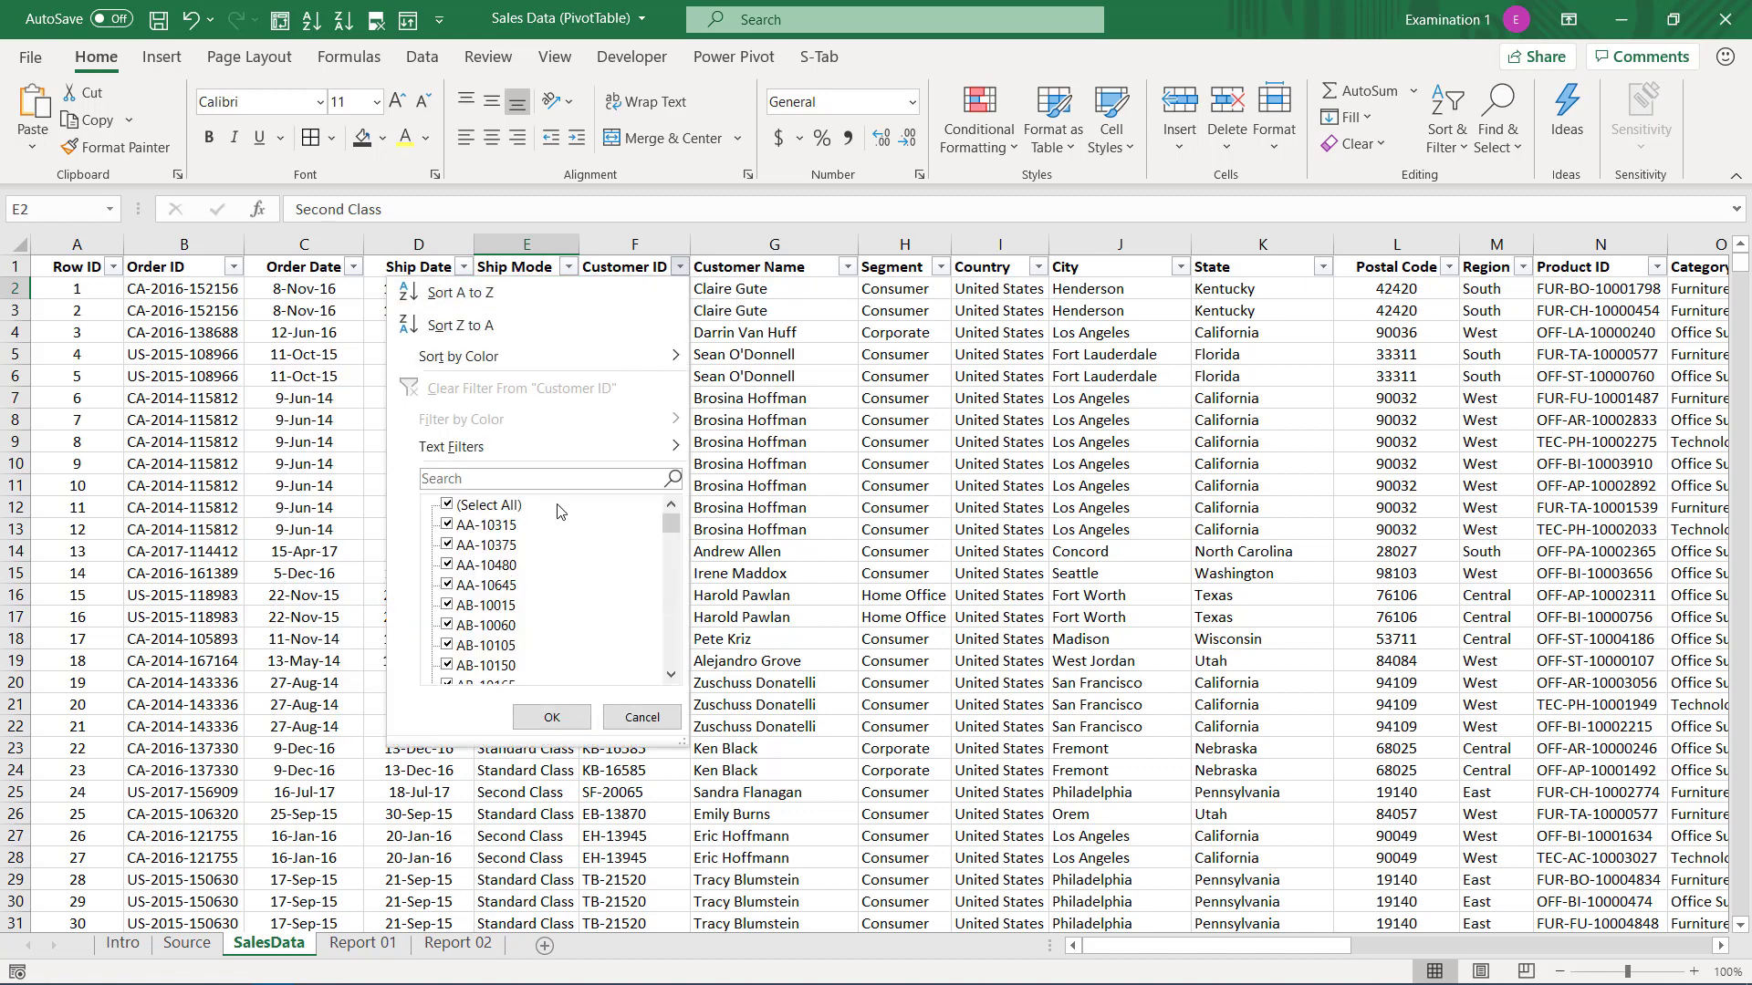
scroll(505, 533, "down", 1)
scroll(505, 534, "up", 3)
left_click(552, 717)
- Review the available filter values of the Customer Name, Segment and Country columns without applying a filter
left_click(847, 266)
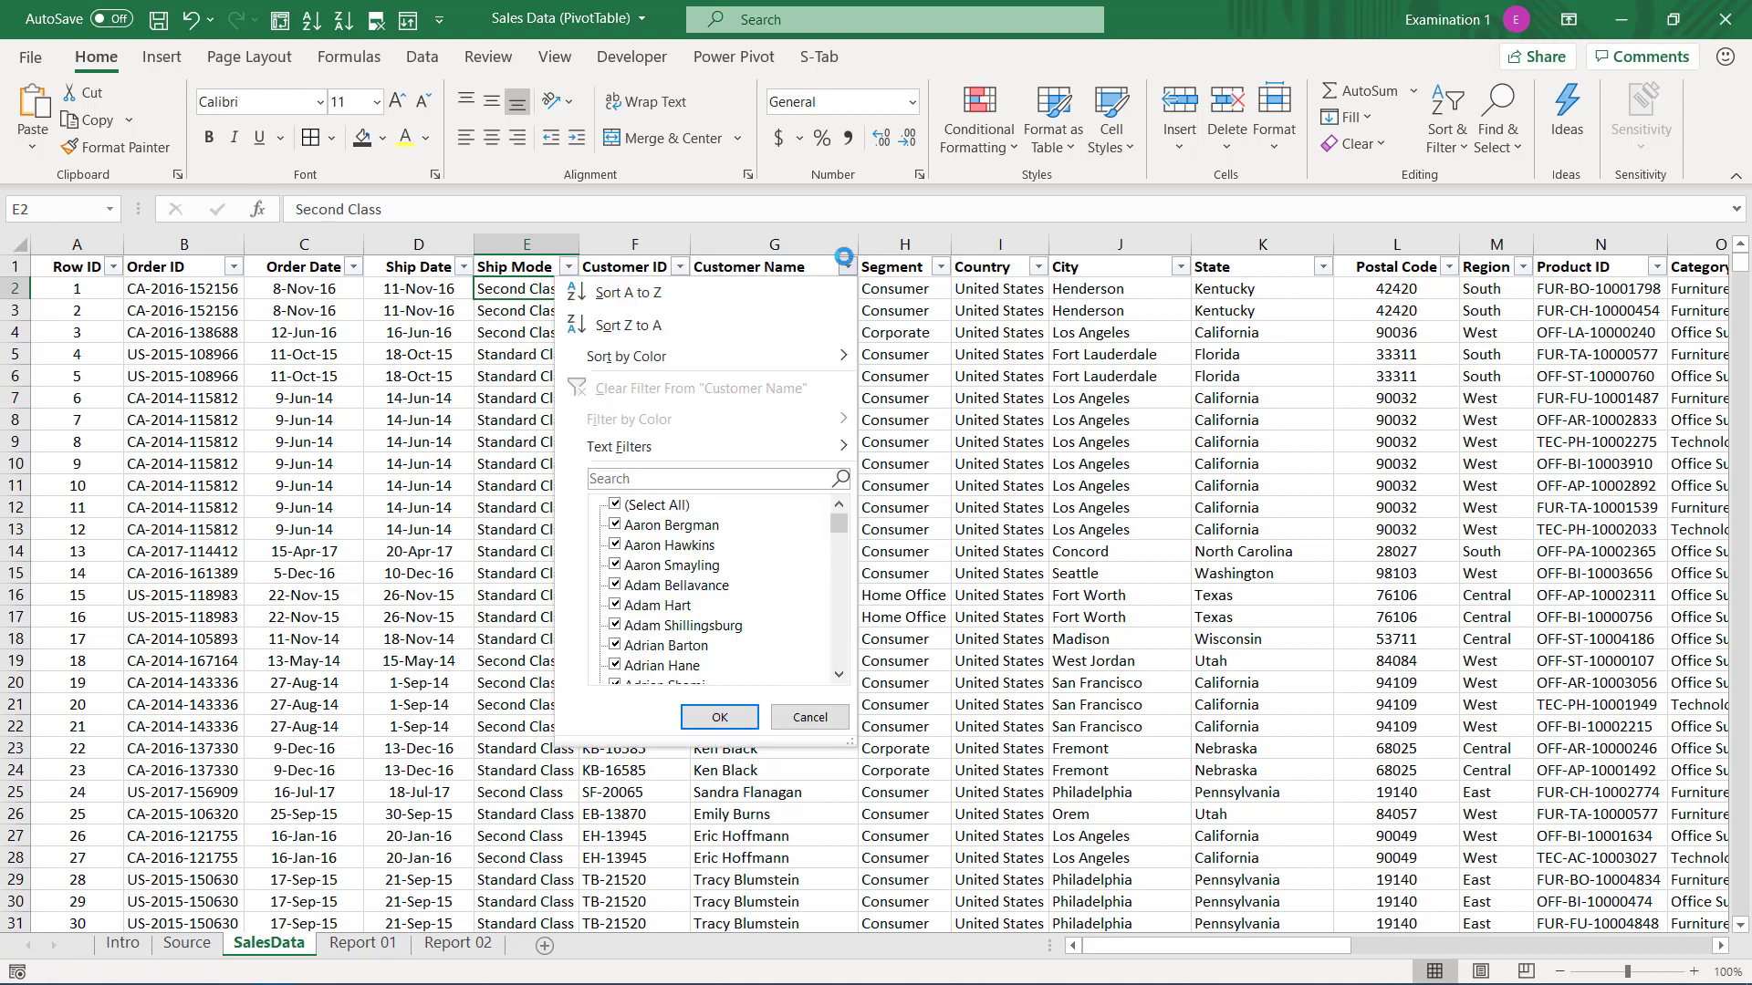
left_click(908, 290)
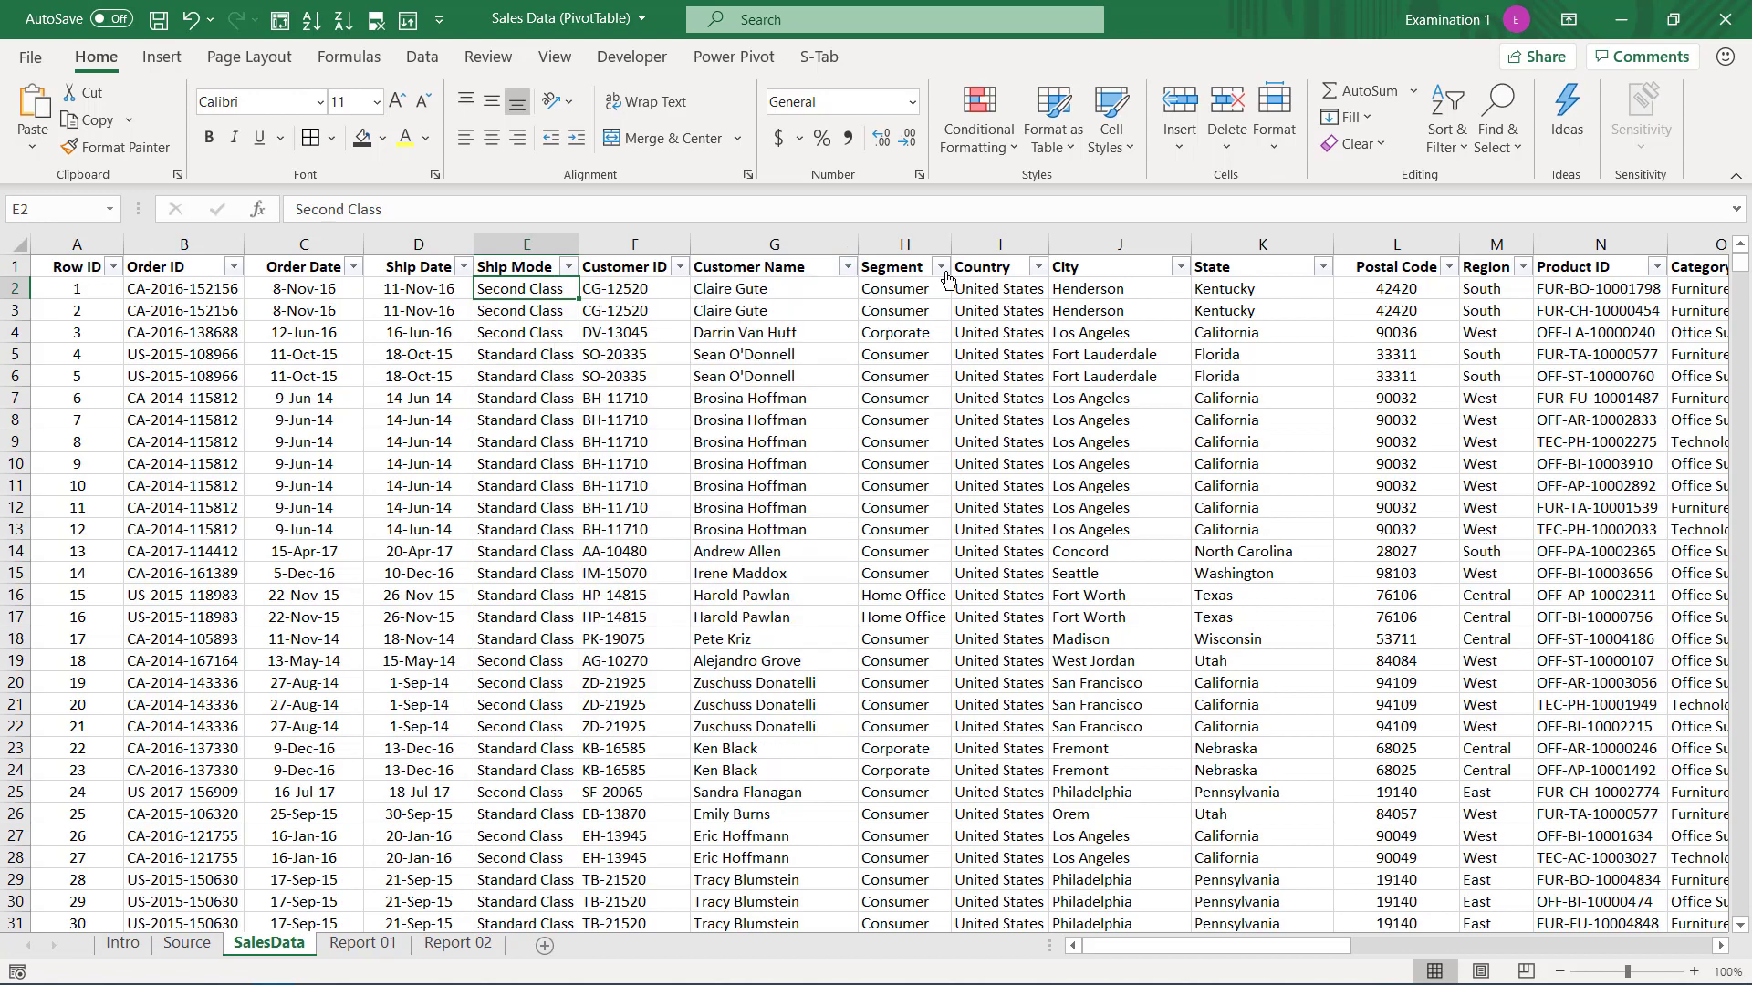
left_click(940, 266)
left_click(1015, 300)
left_click(1038, 267)
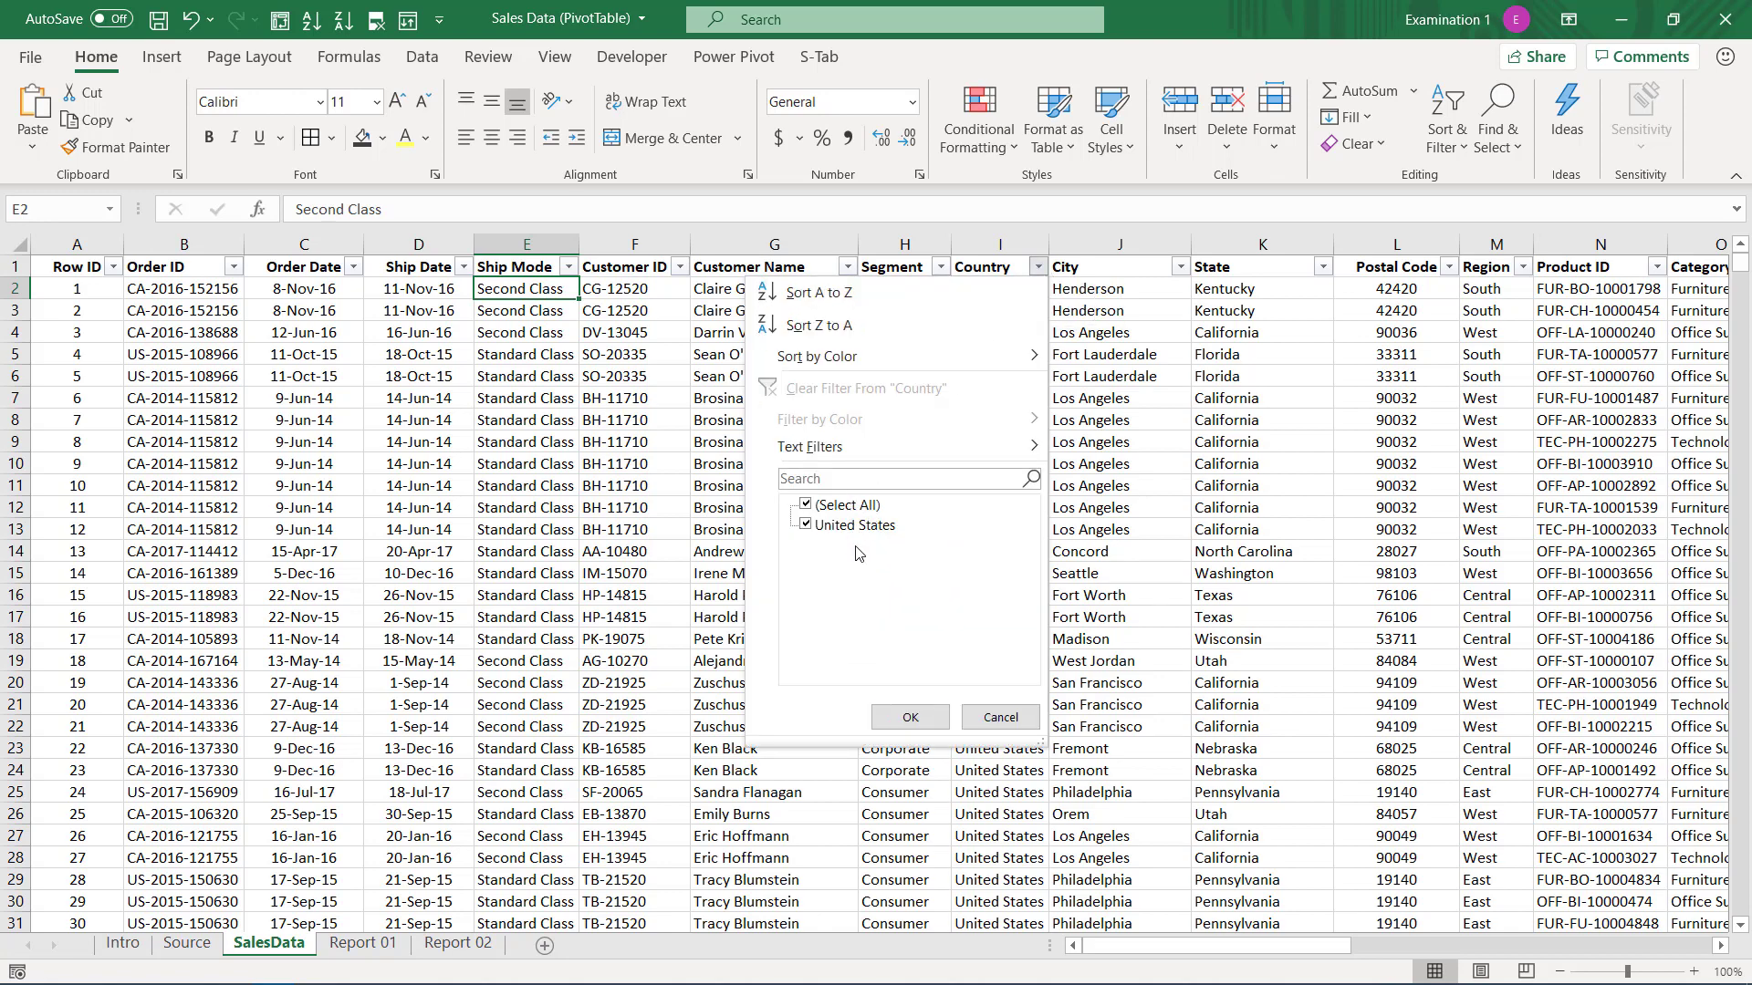
left_click(1000, 717)
- Delete the entire Country column from the SalesData sheet
left_click(1098, 288)
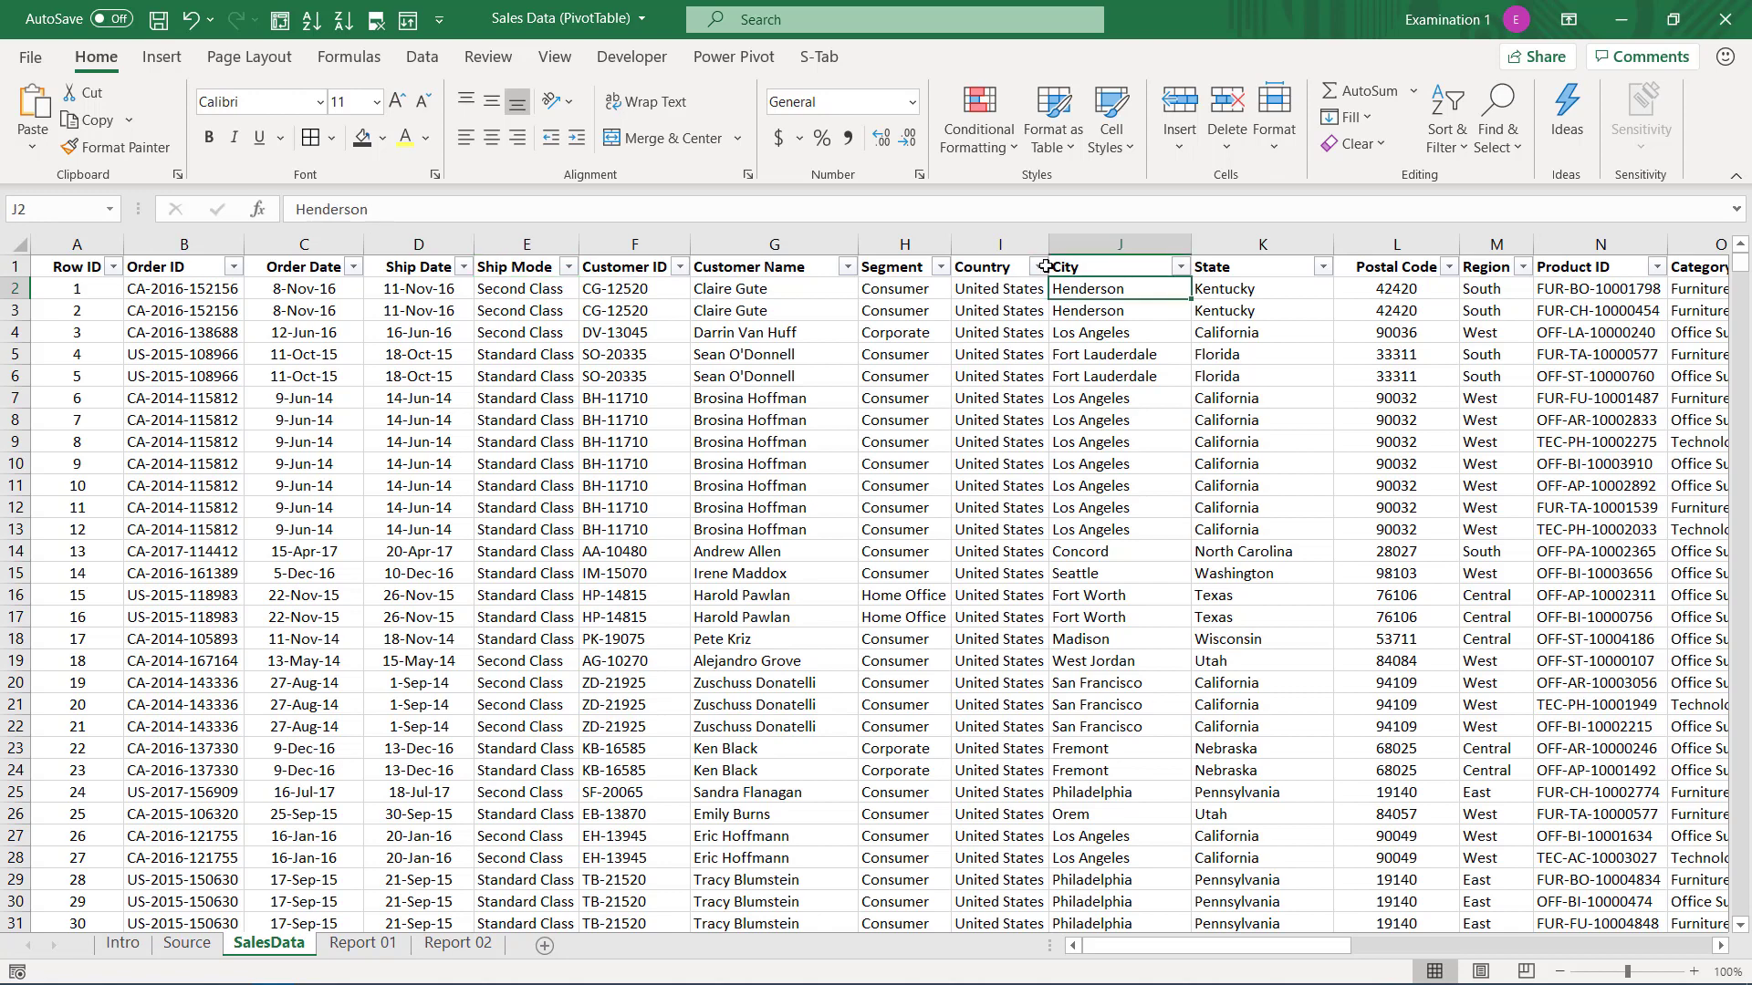
left_click(990, 242)
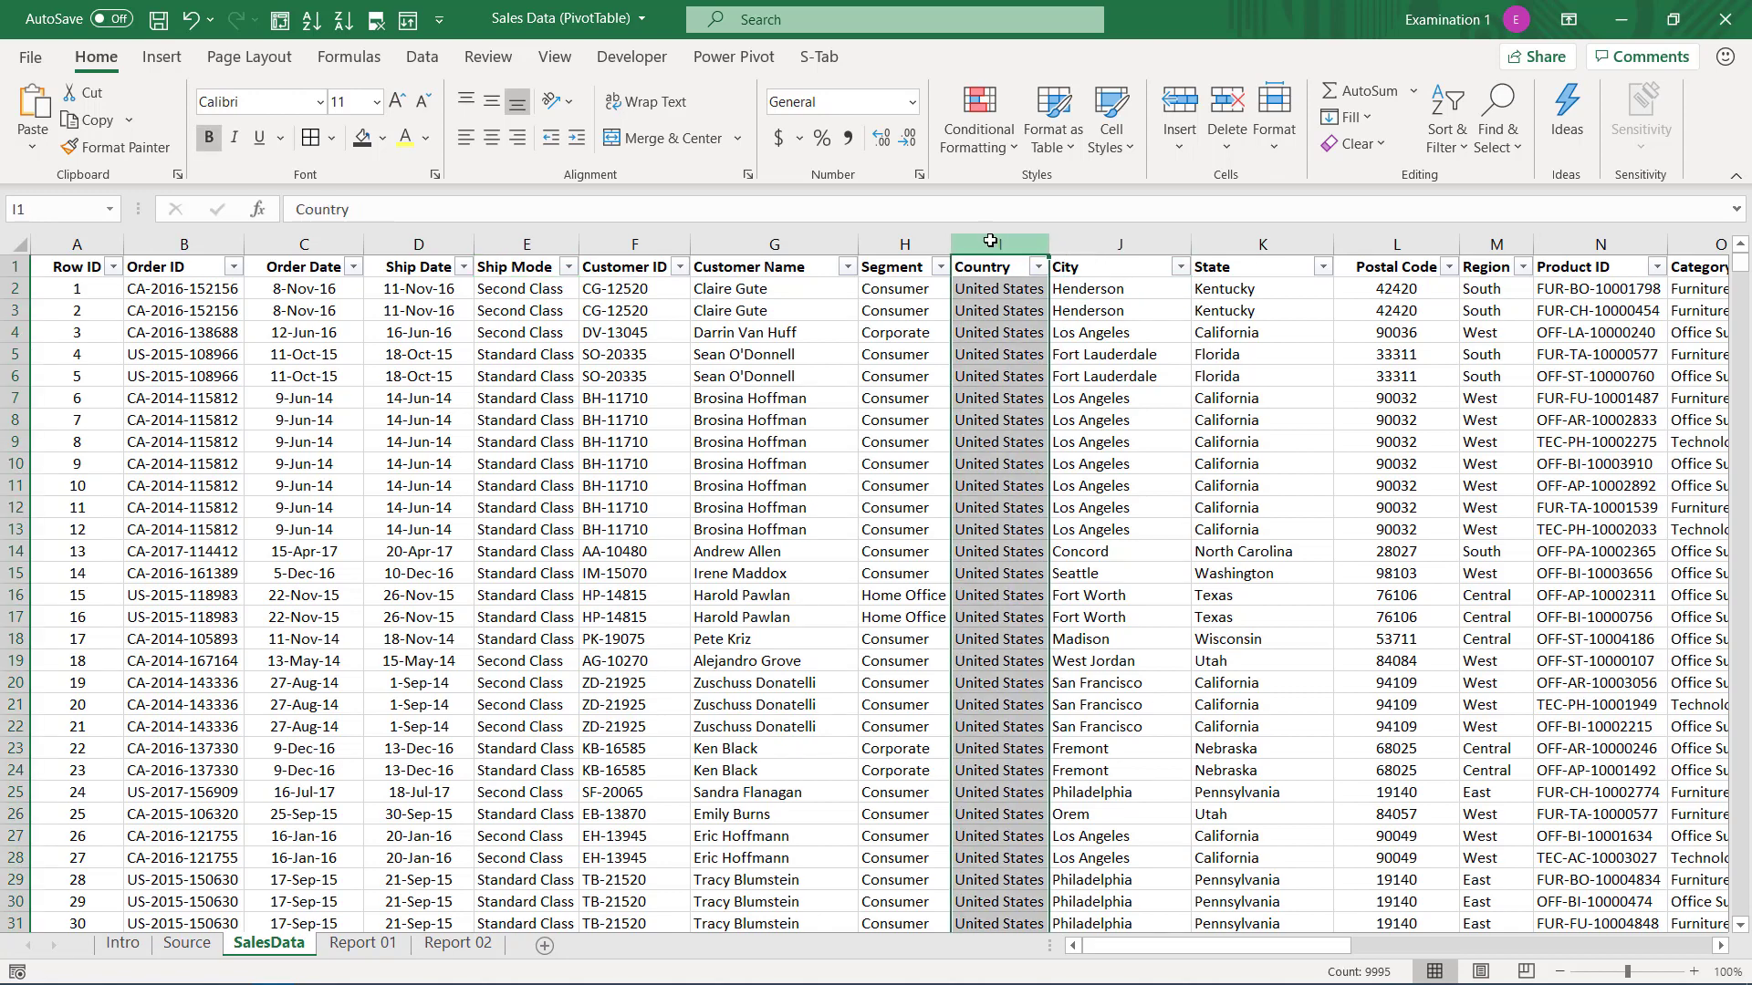
key("ctrl+minus")
left_click(1065, 422)
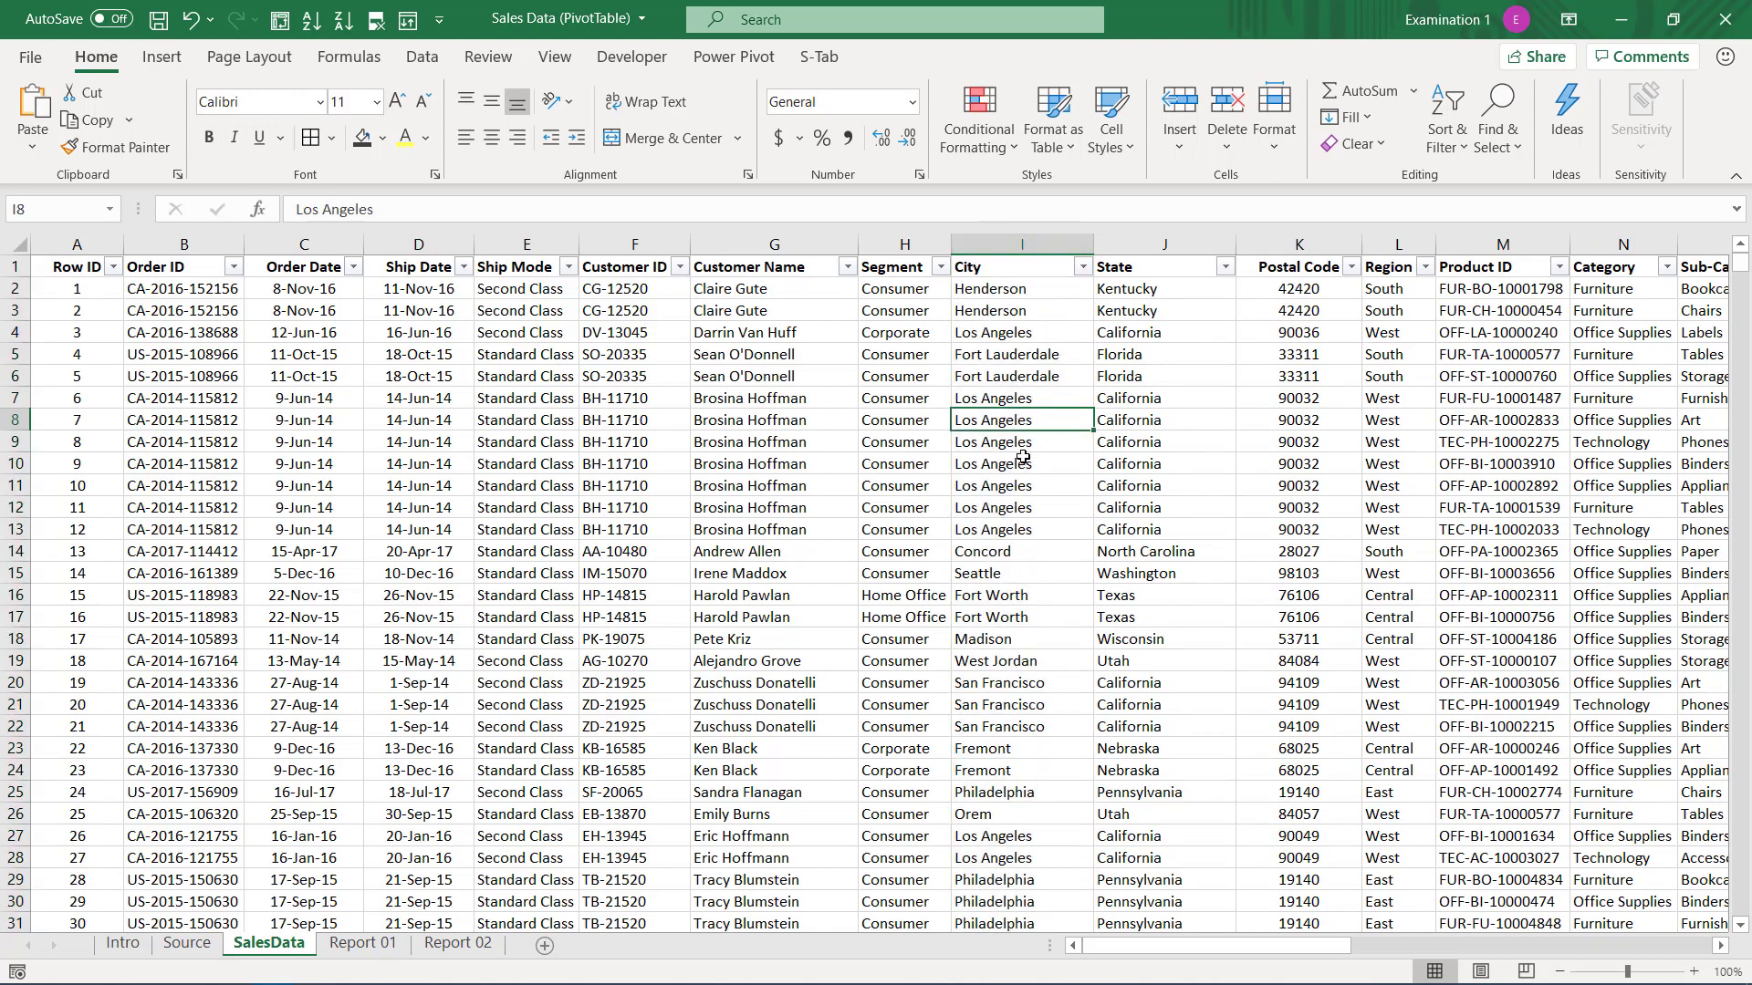
- Review the available filter values of the City and State columns without applying a filter
left_click(1083, 269)
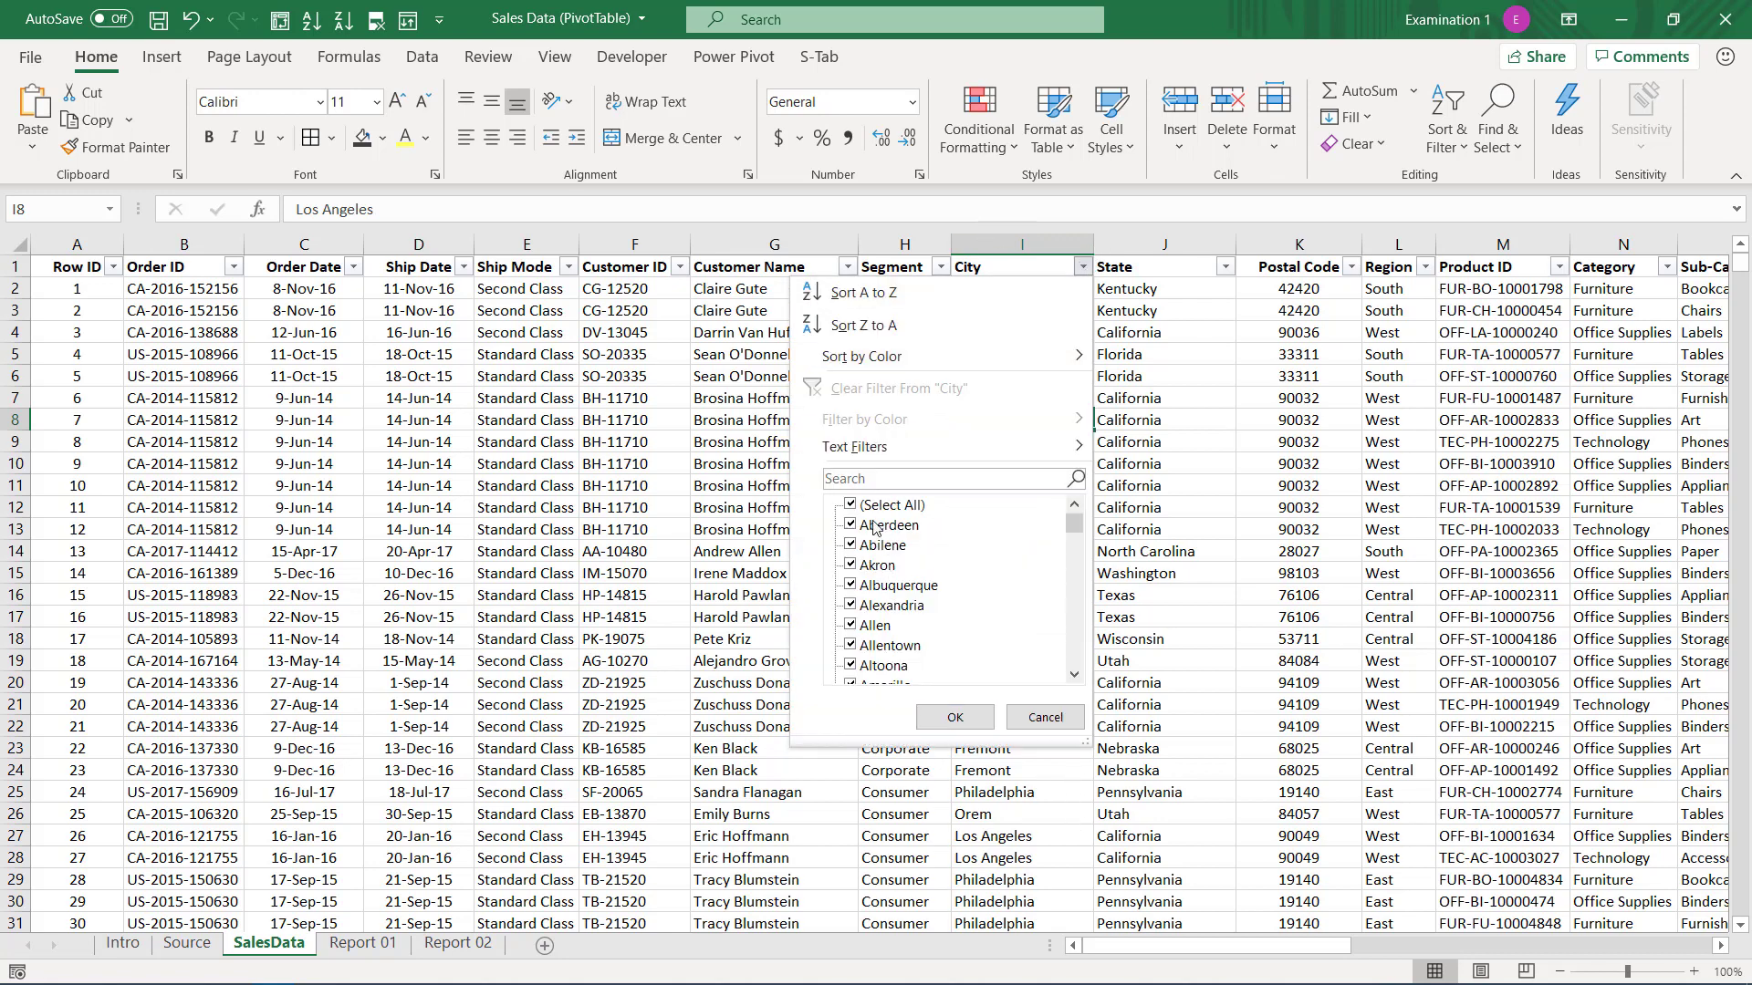
scroll(877, 507, "down", 6)
scroll(878, 507, "down", 13)
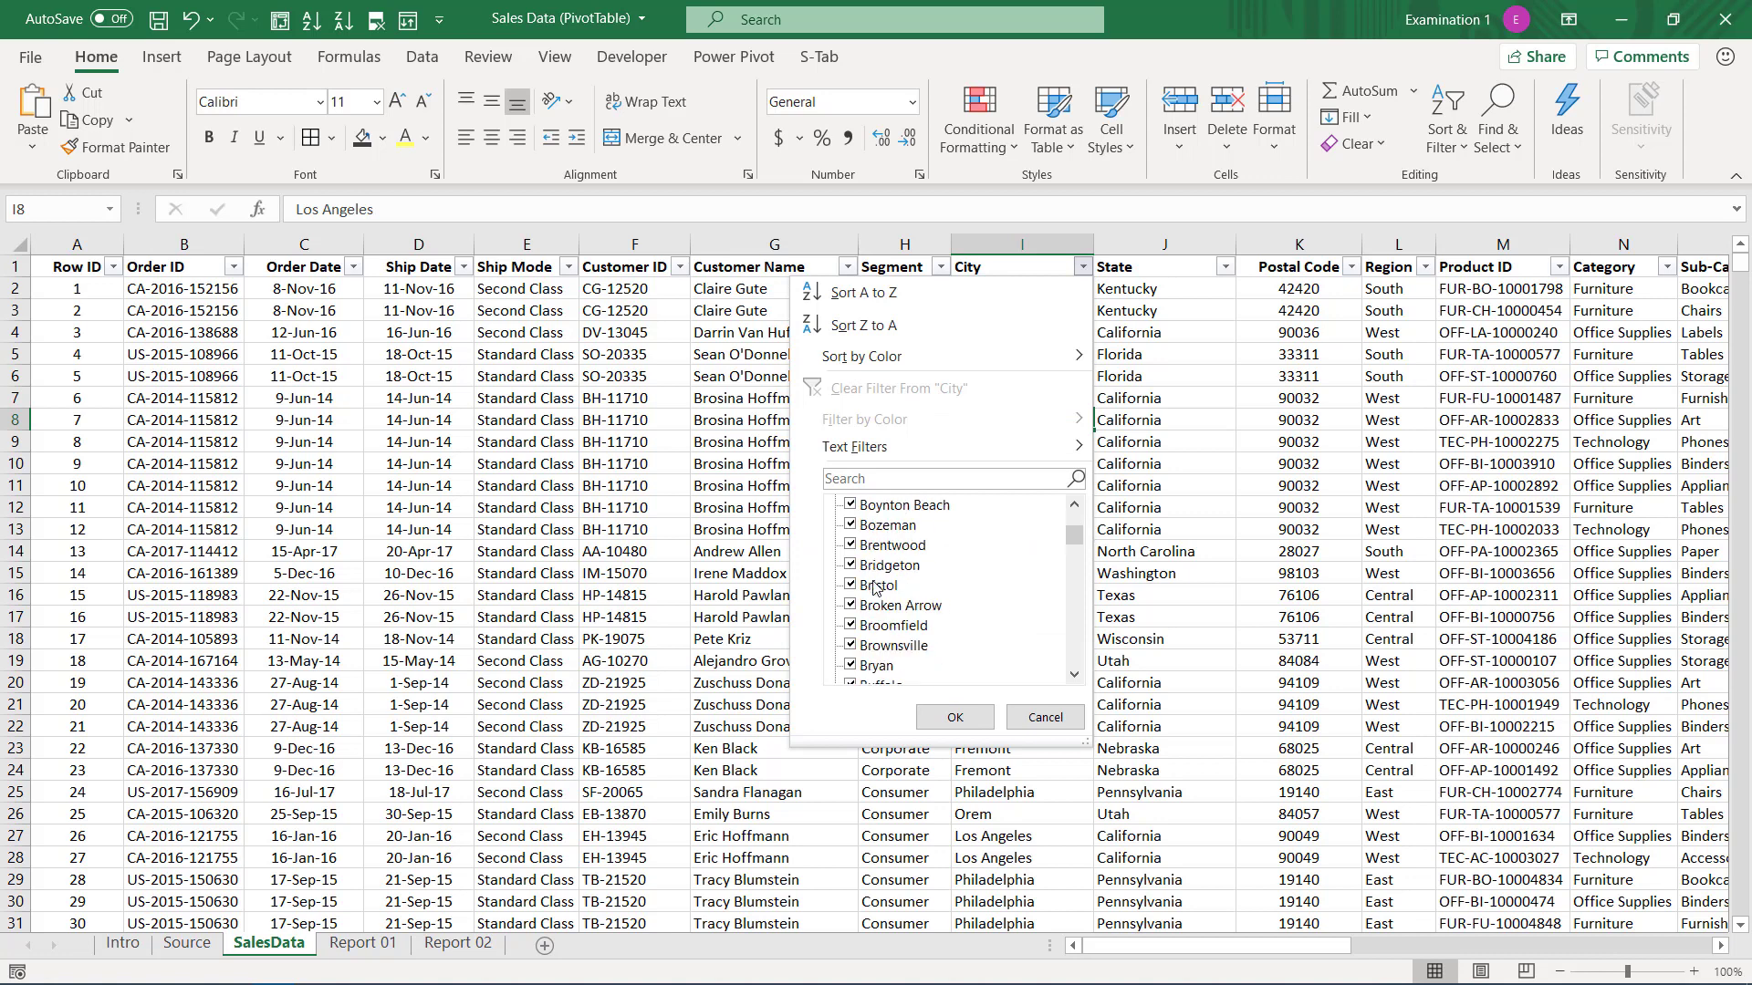
left_click(1162, 406)
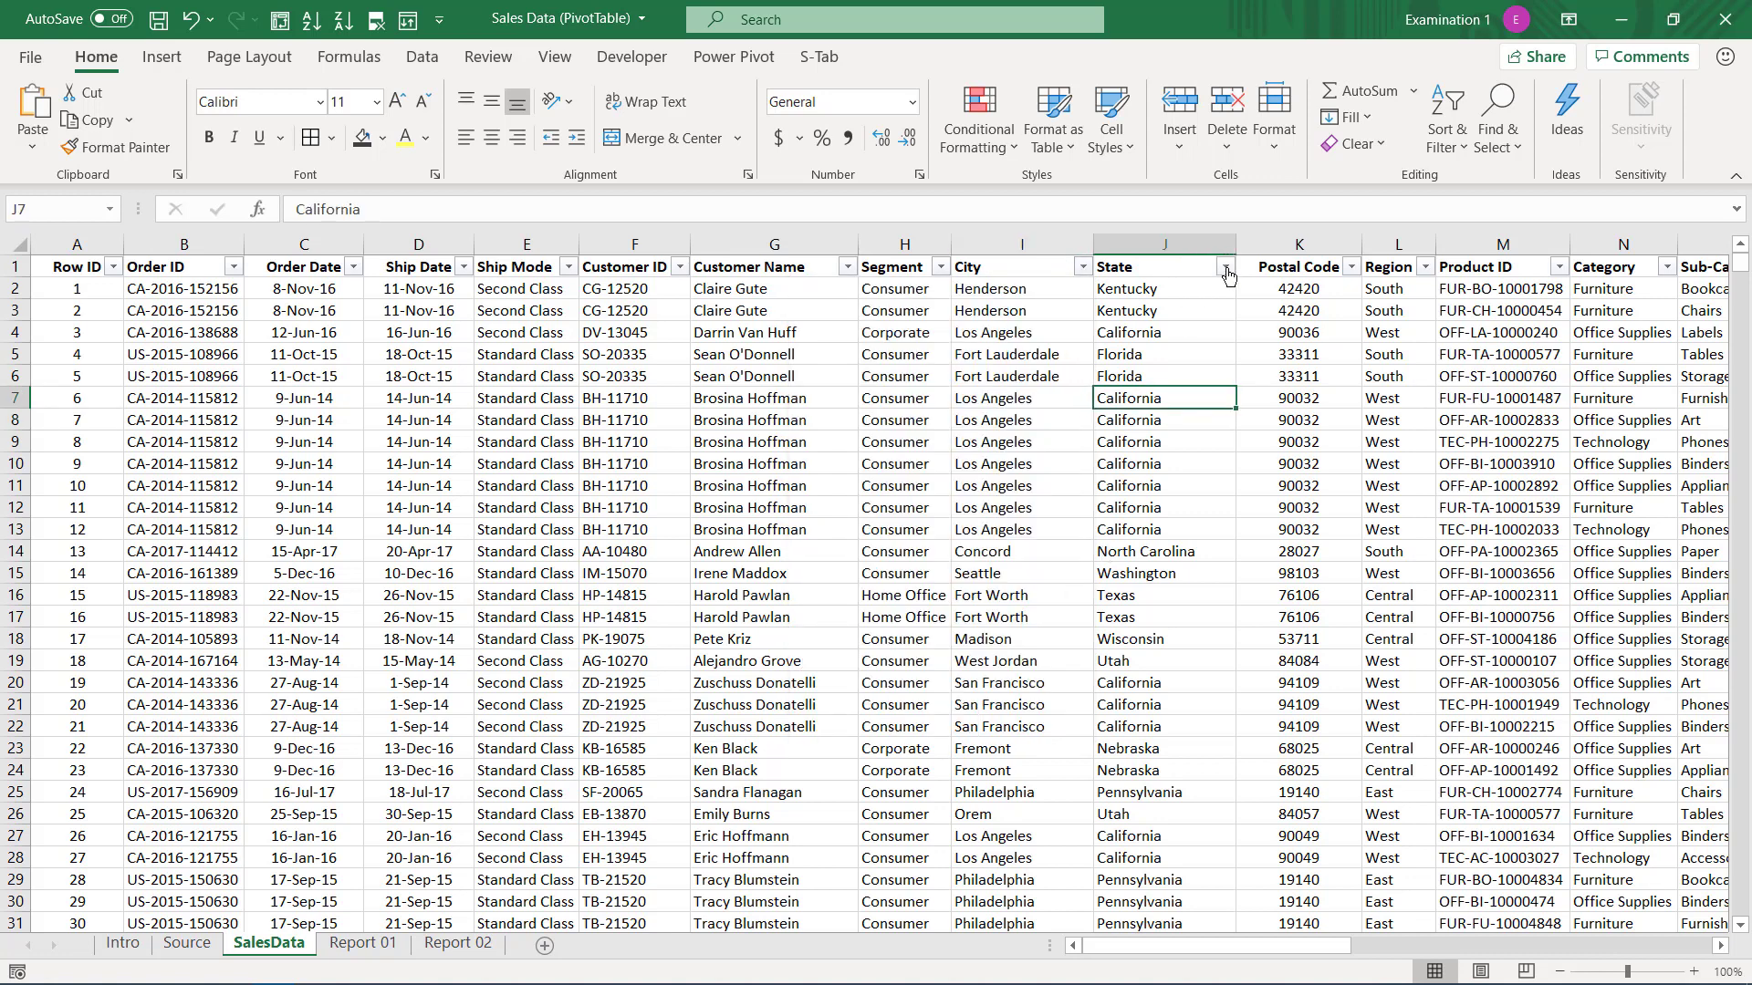
left_click(1225, 266)
left_click(1227, 265)
left_click(1227, 265)
left_click(1323, 335)
- Filter the Postal Code column to 01040, 01453 and 01752, and select the filtered postal codes
left_click(1350, 266)
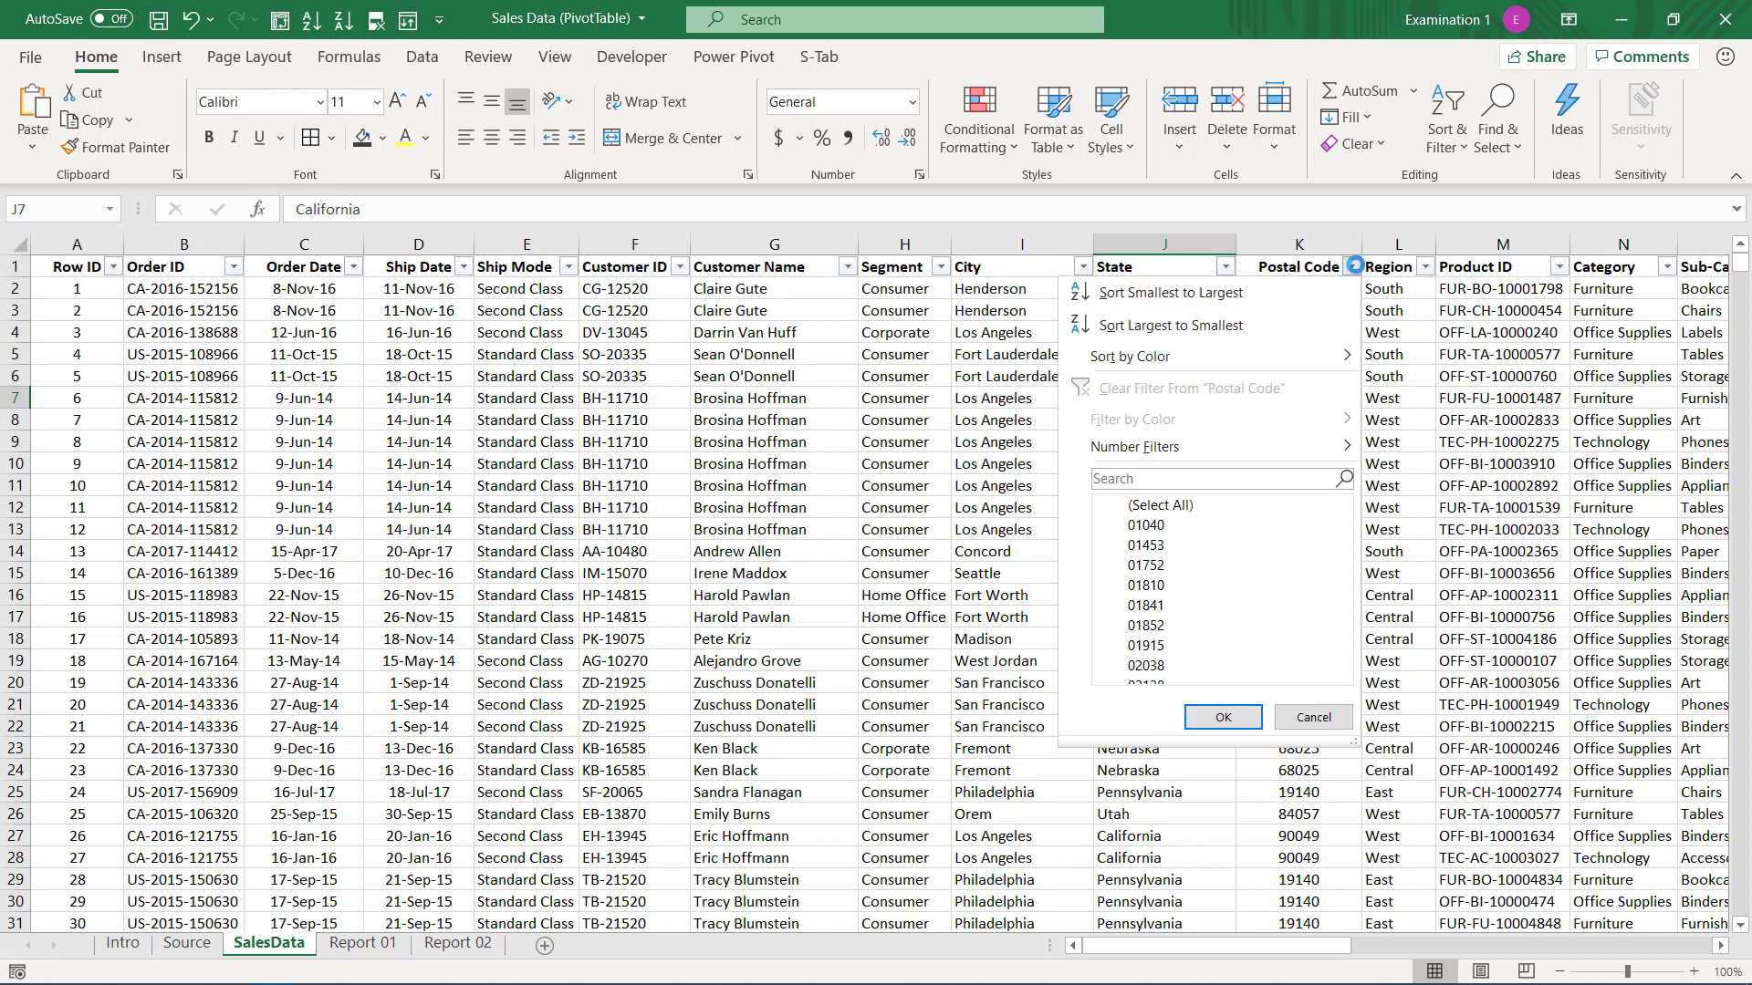
left_click(1159, 503)
left_click(1152, 526)
left_click(1150, 549)
left_click(1152, 569)
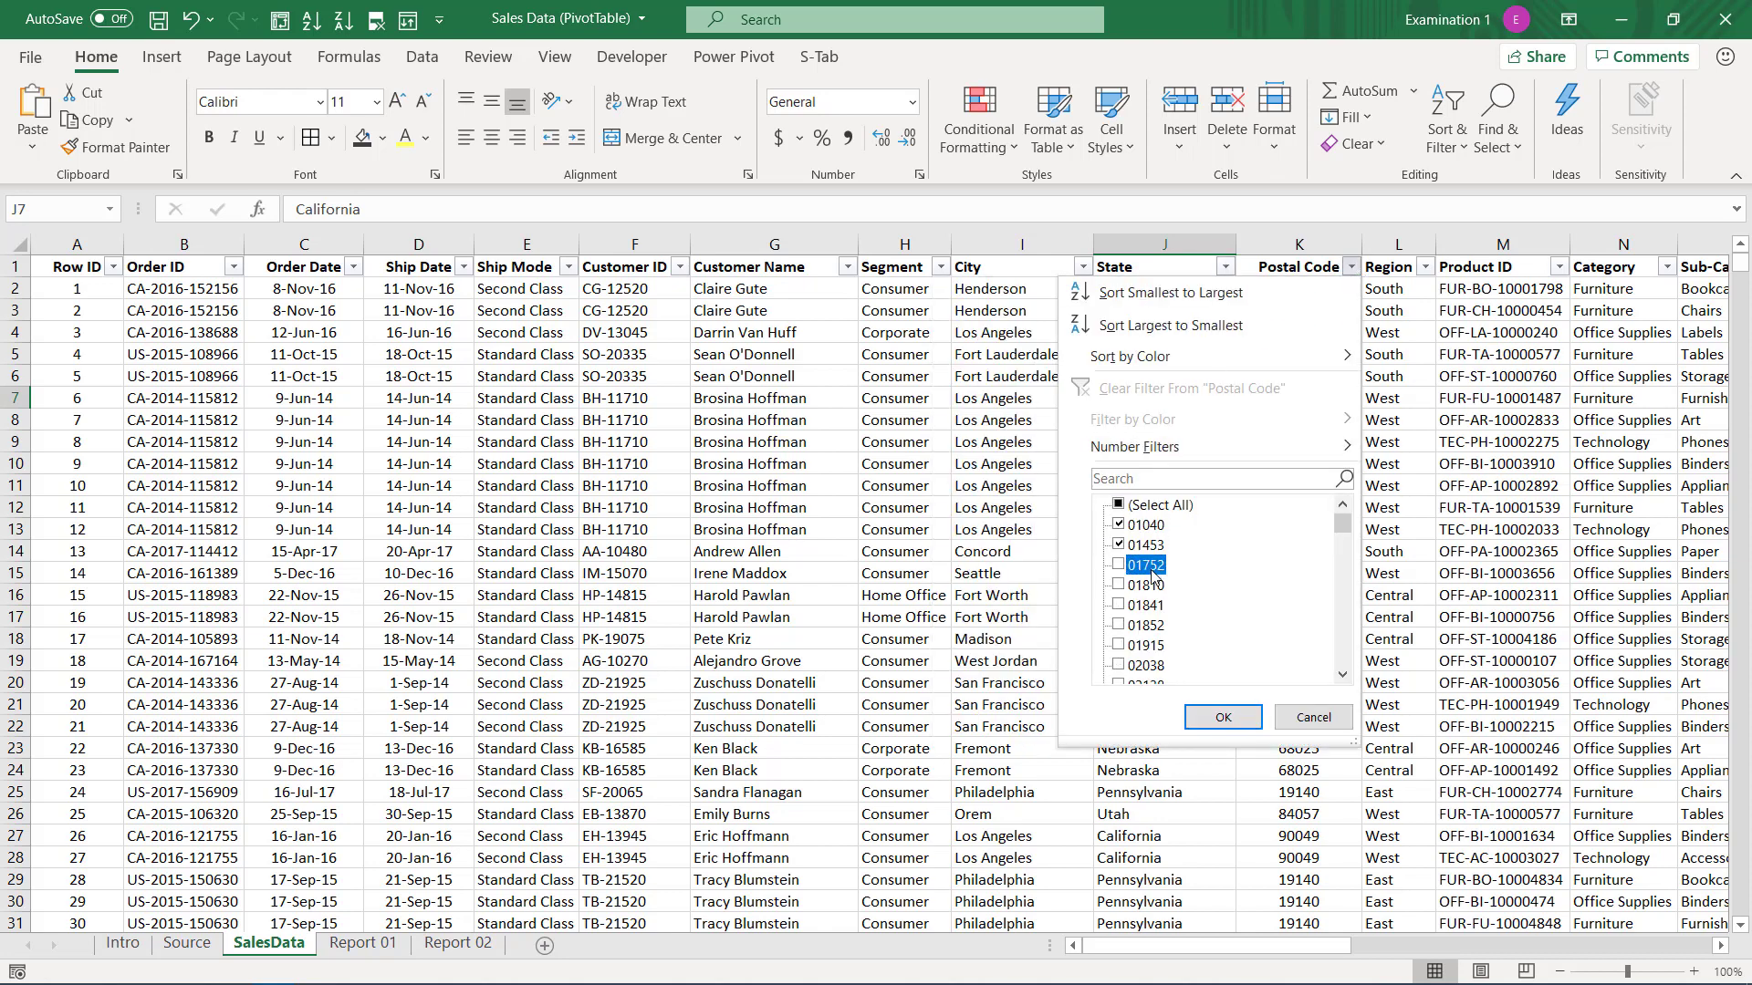
left_click(1222, 717)
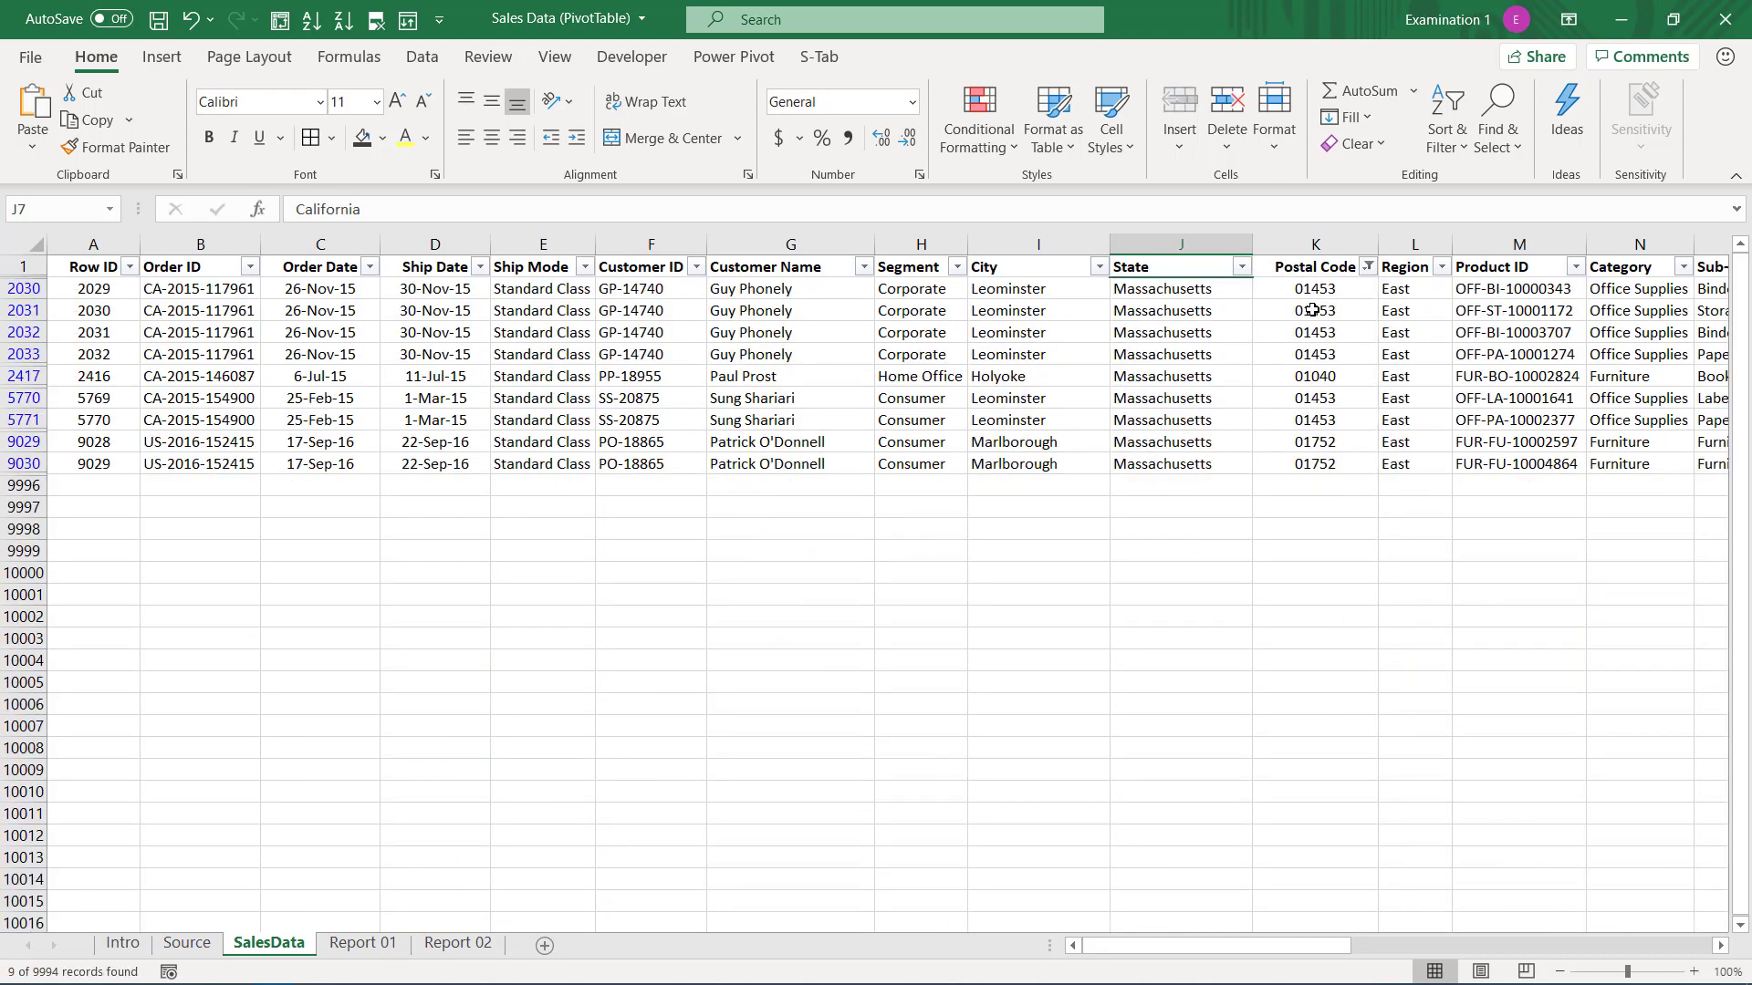
left_click_drag(1315, 292, 1302, 470)
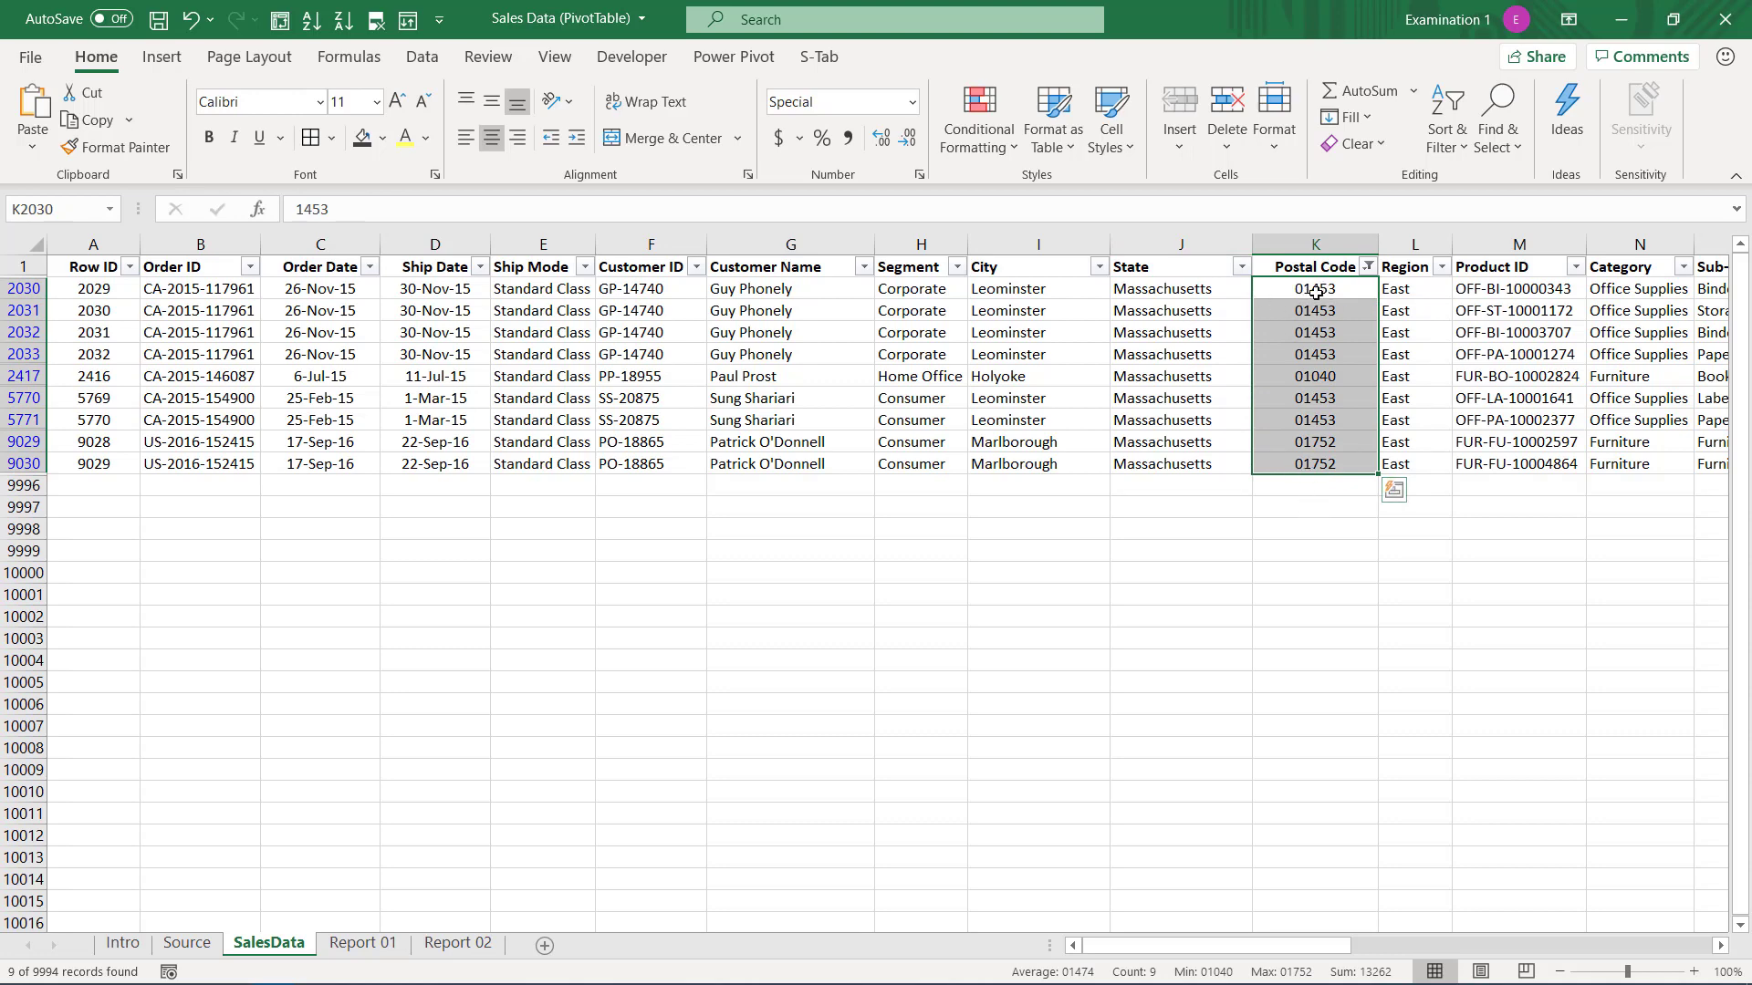
- Add a new worksheet and enter 01453 in cell A1 to test how the leading zero is handled
left_click(545, 945)
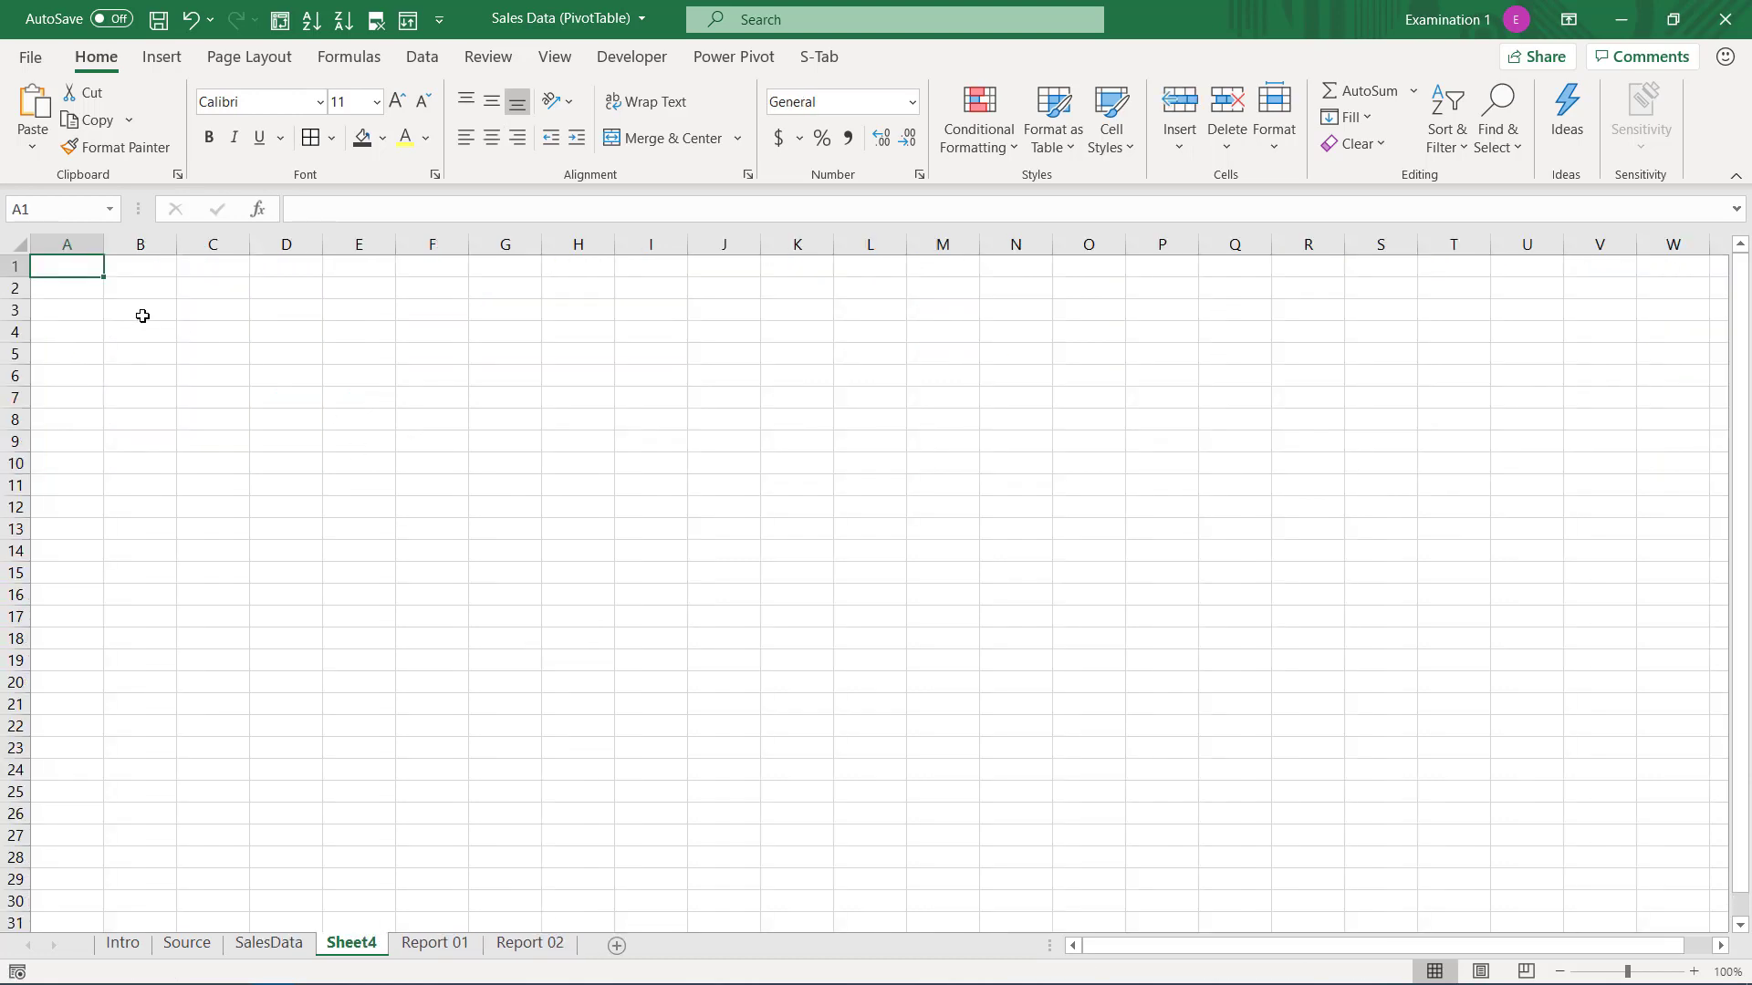
type("01453")
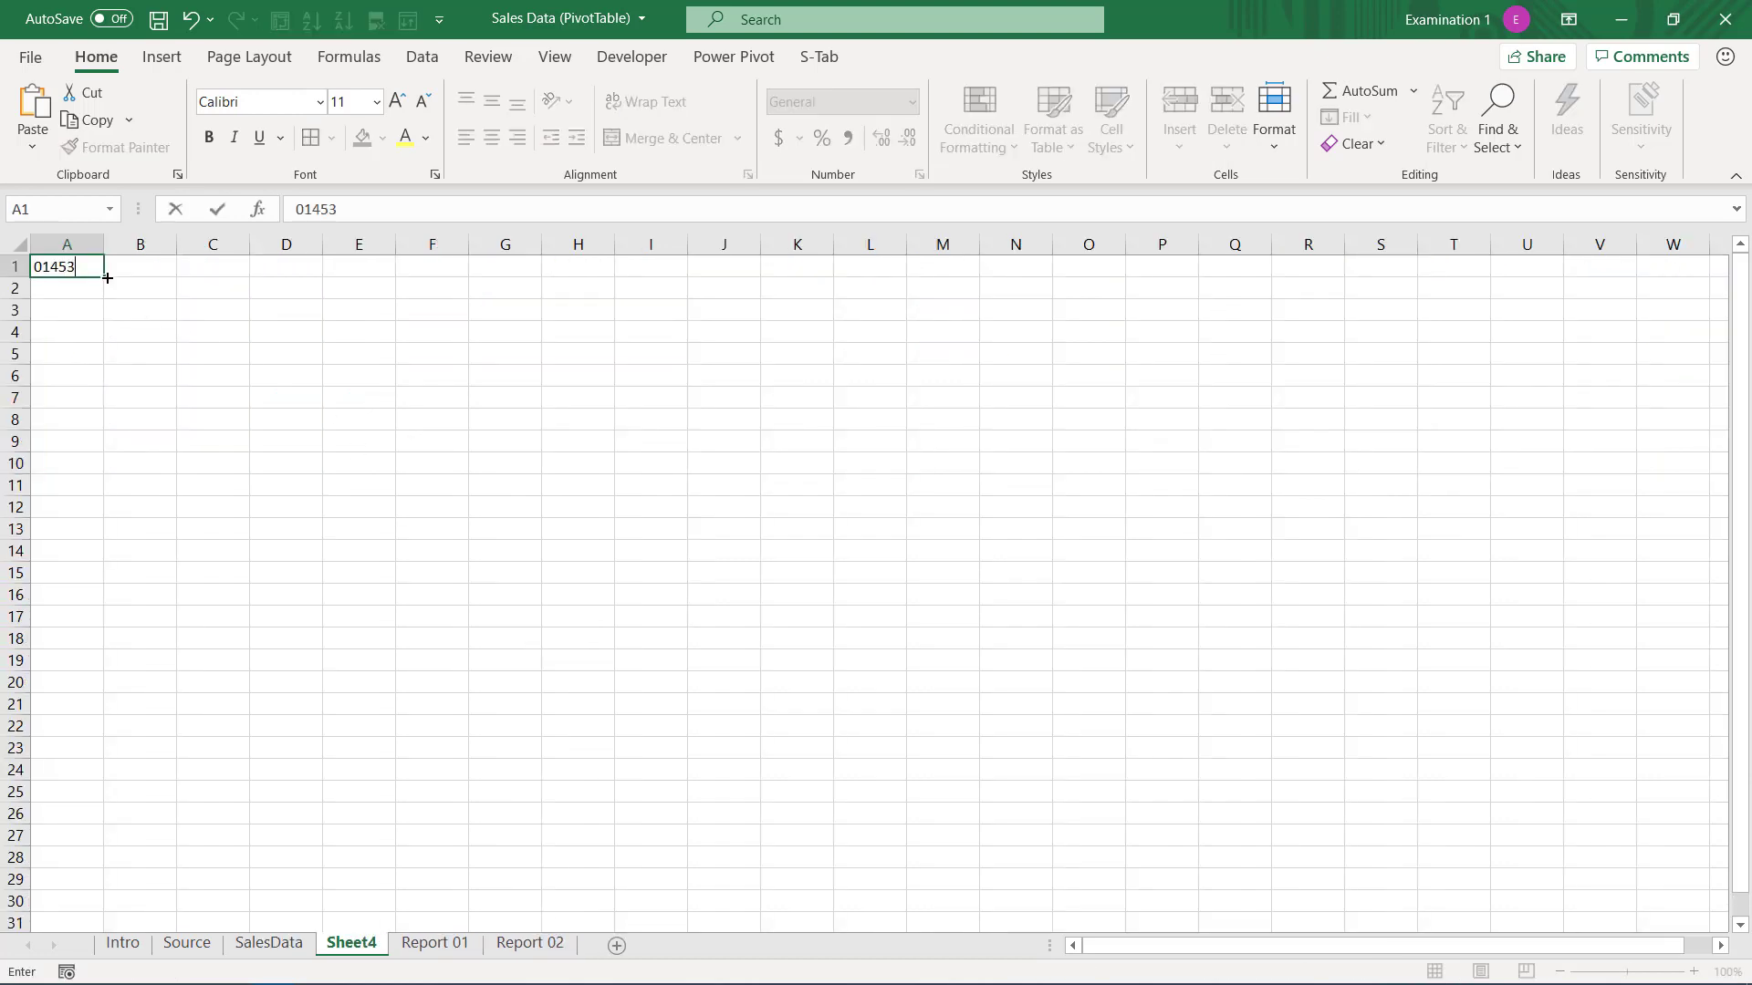
key("Return")
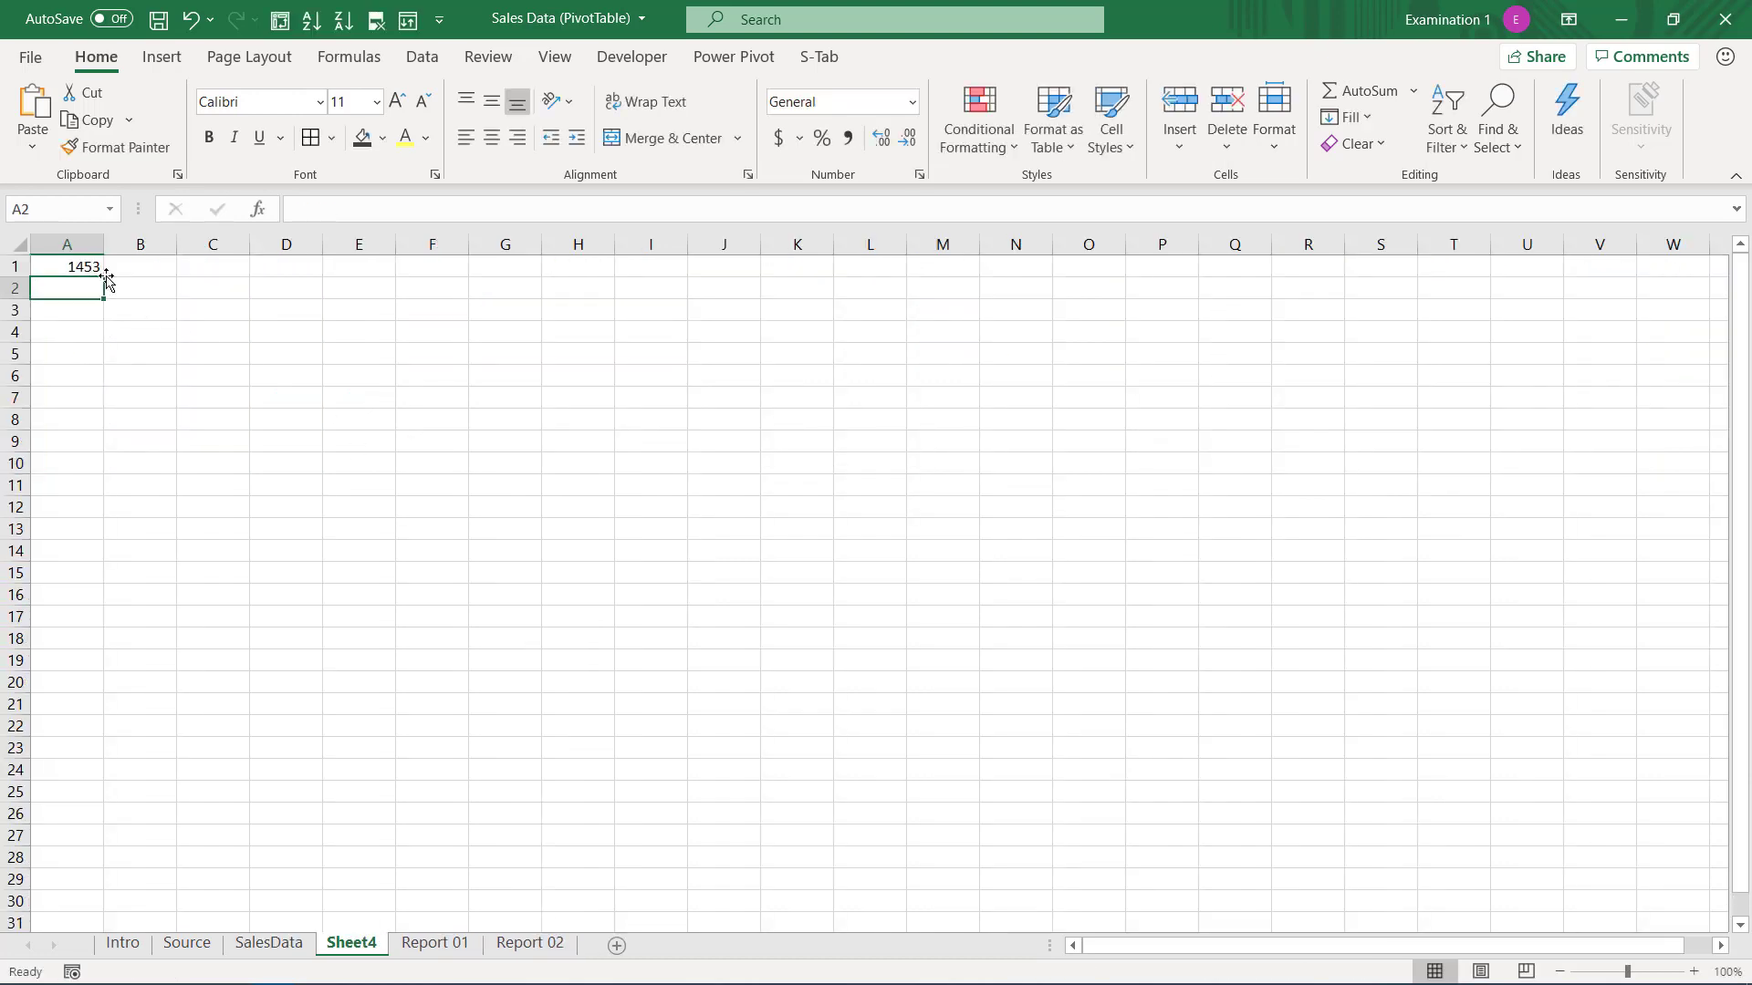
key("Up")
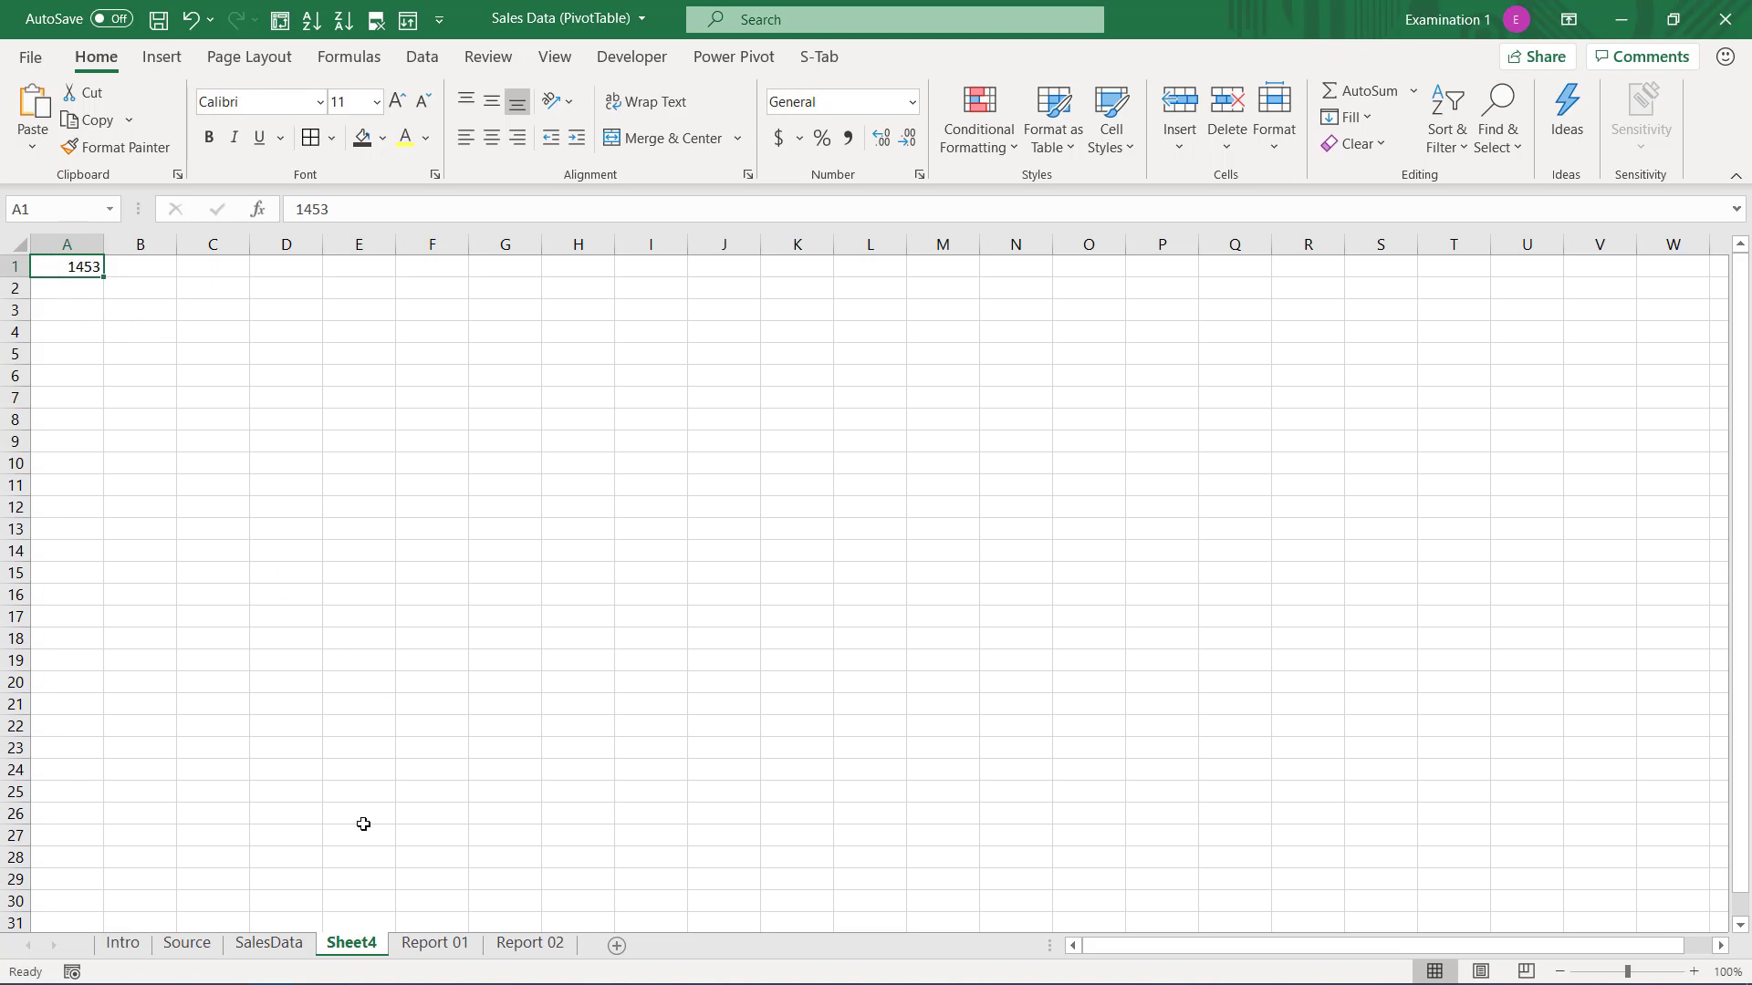
- Return to the SalesData sheet and clear the filter from the Postal Code column
left_click(278, 945)
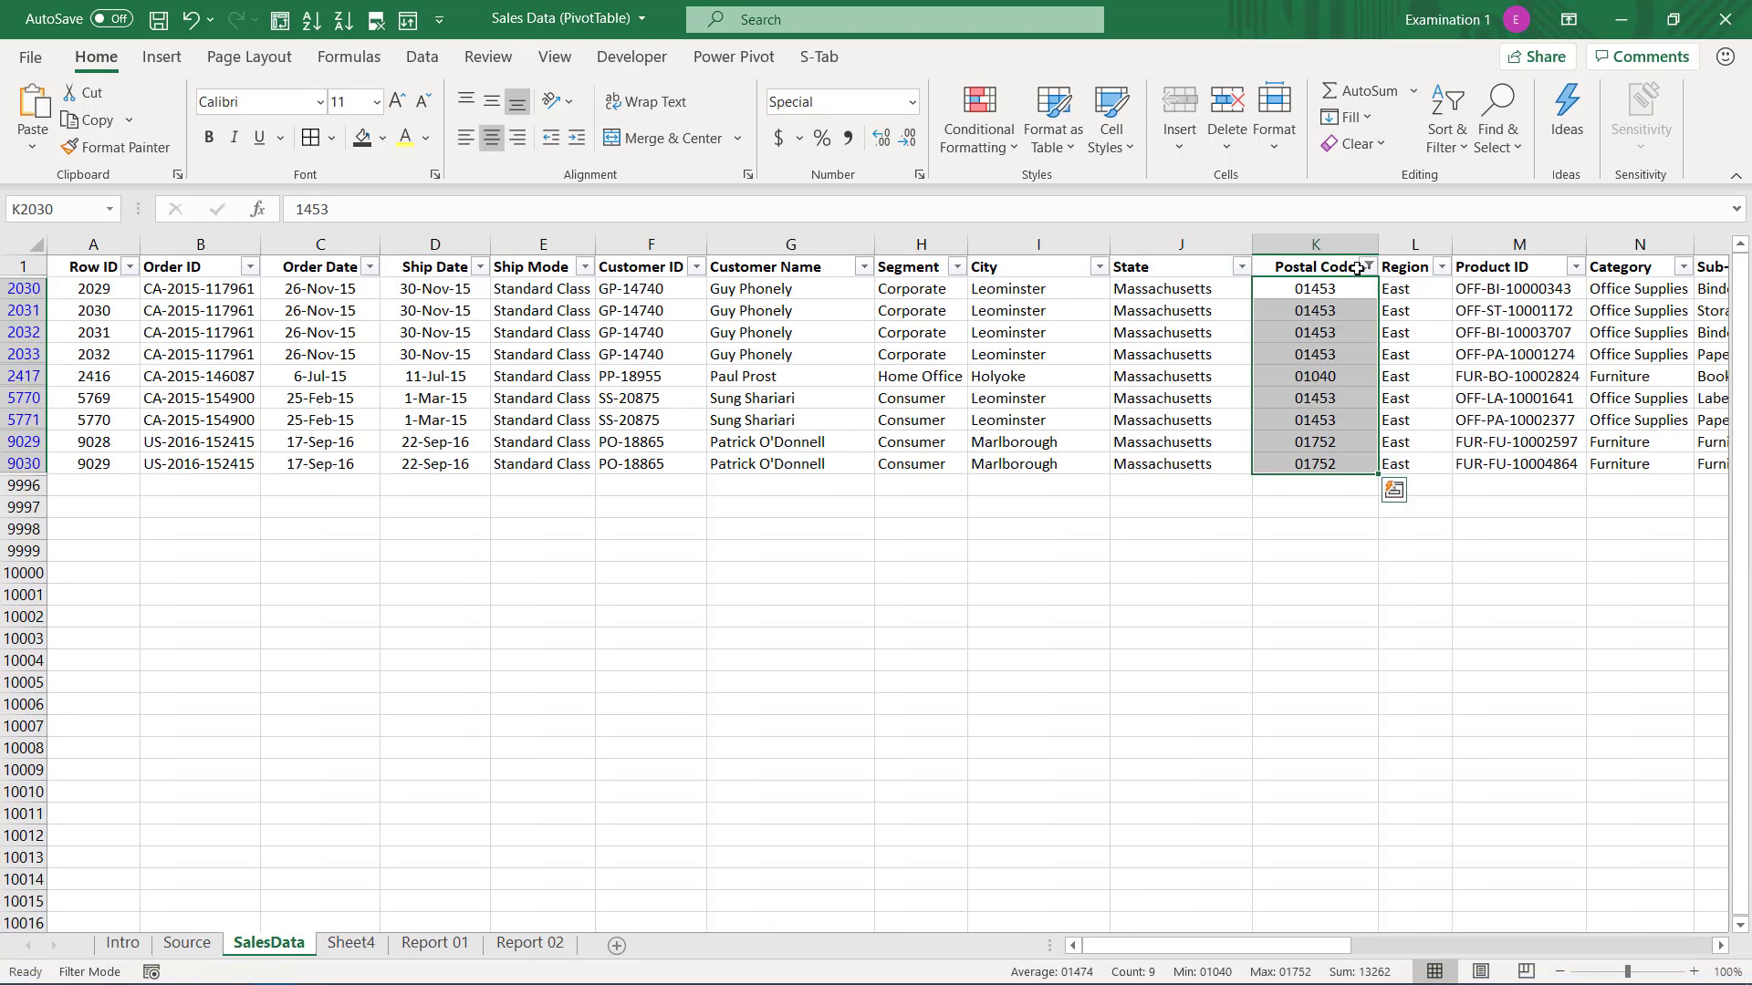
left_click(1401, 267)
left_click(1367, 266)
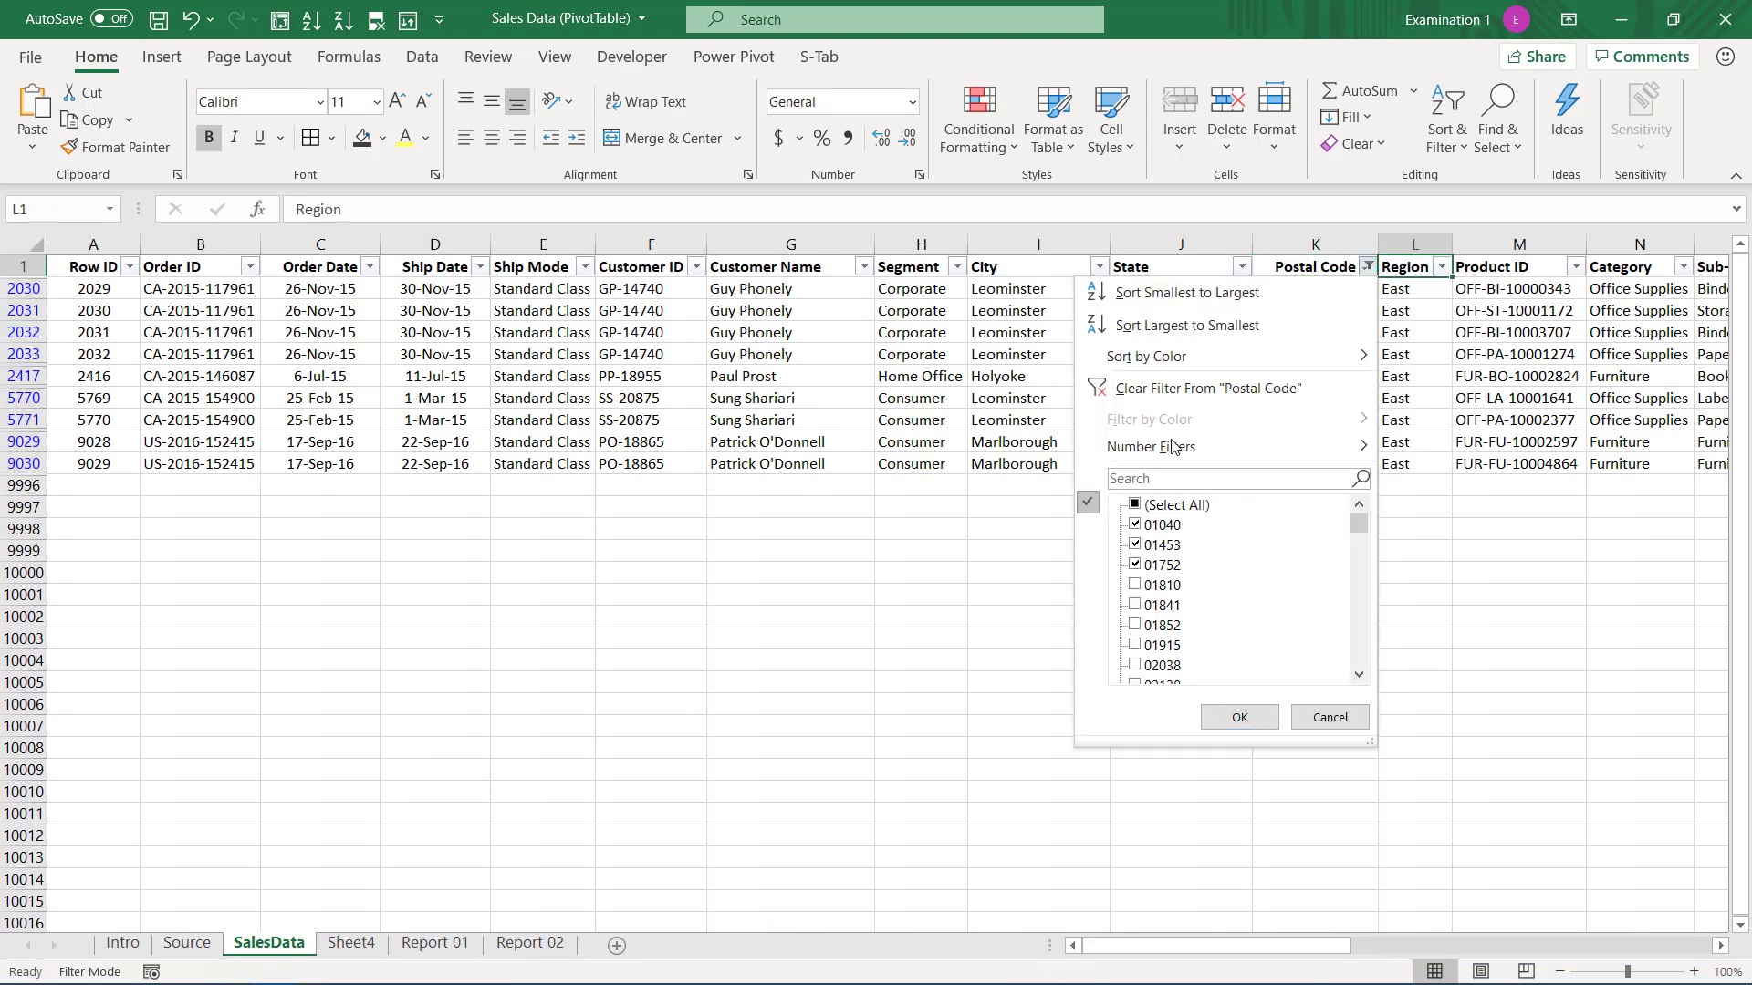
left_click(1147, 388)
- Apply the Special number format Zip Code, locale English (United States), to the entire Postal Code column
left_click(1310, 236)
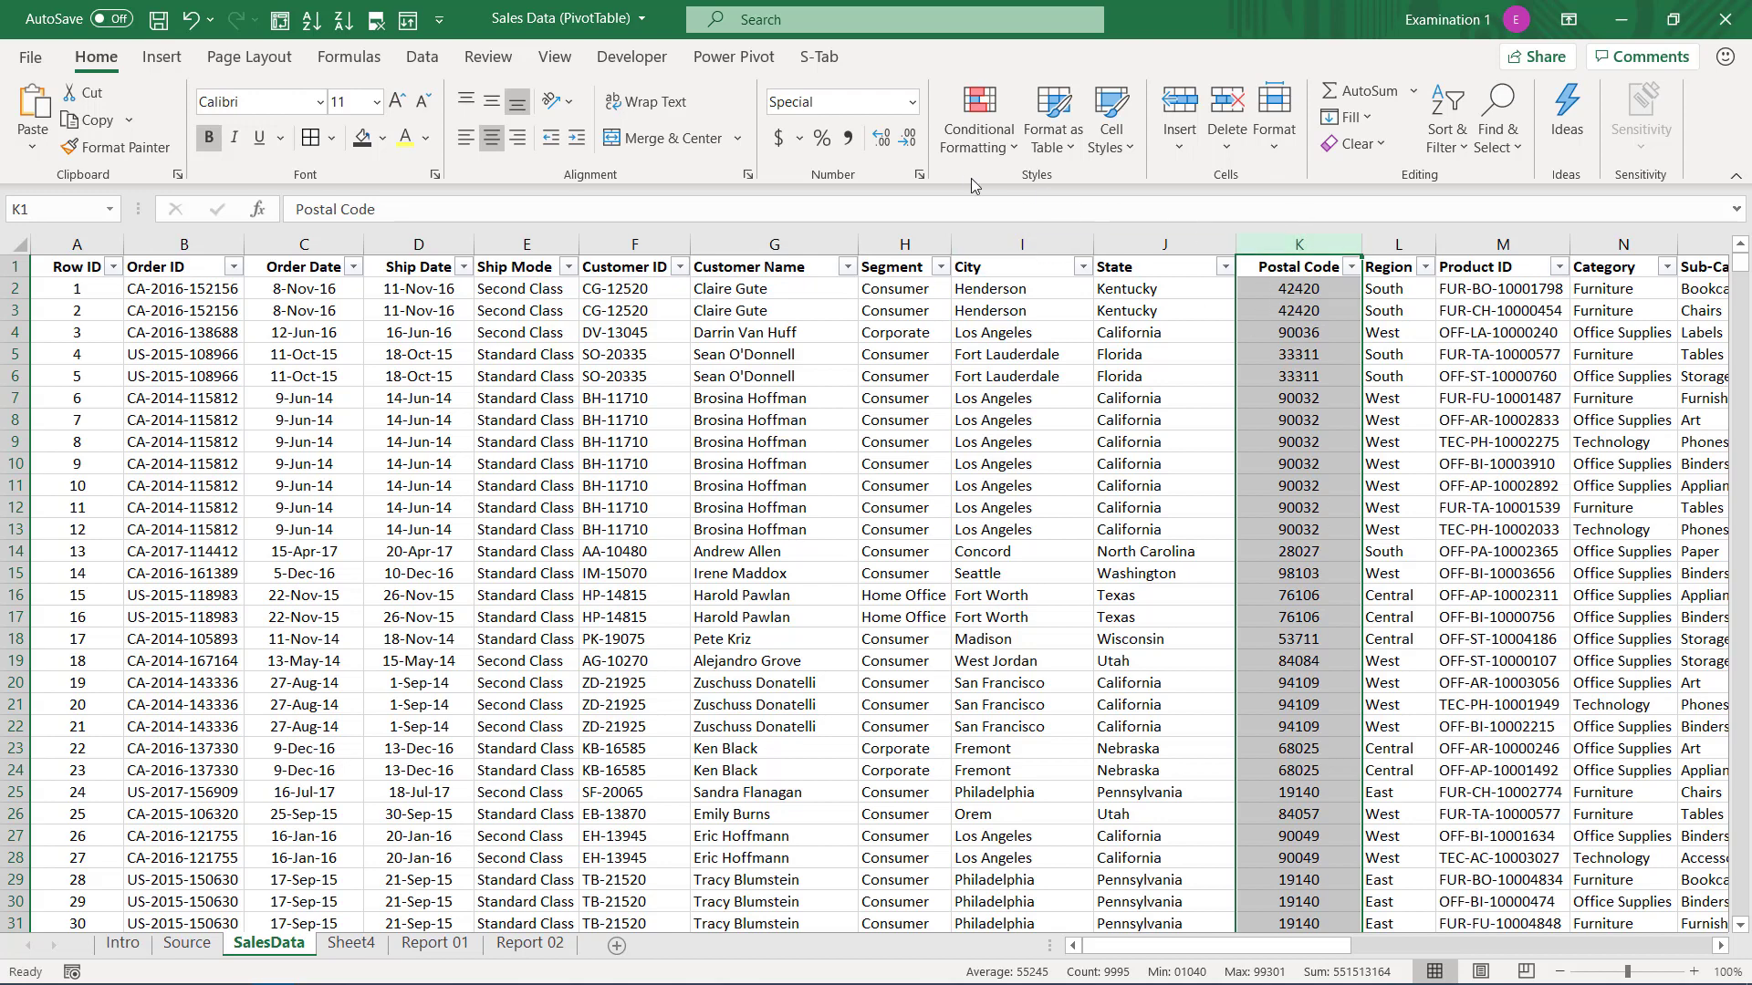
left_click(911, 106)
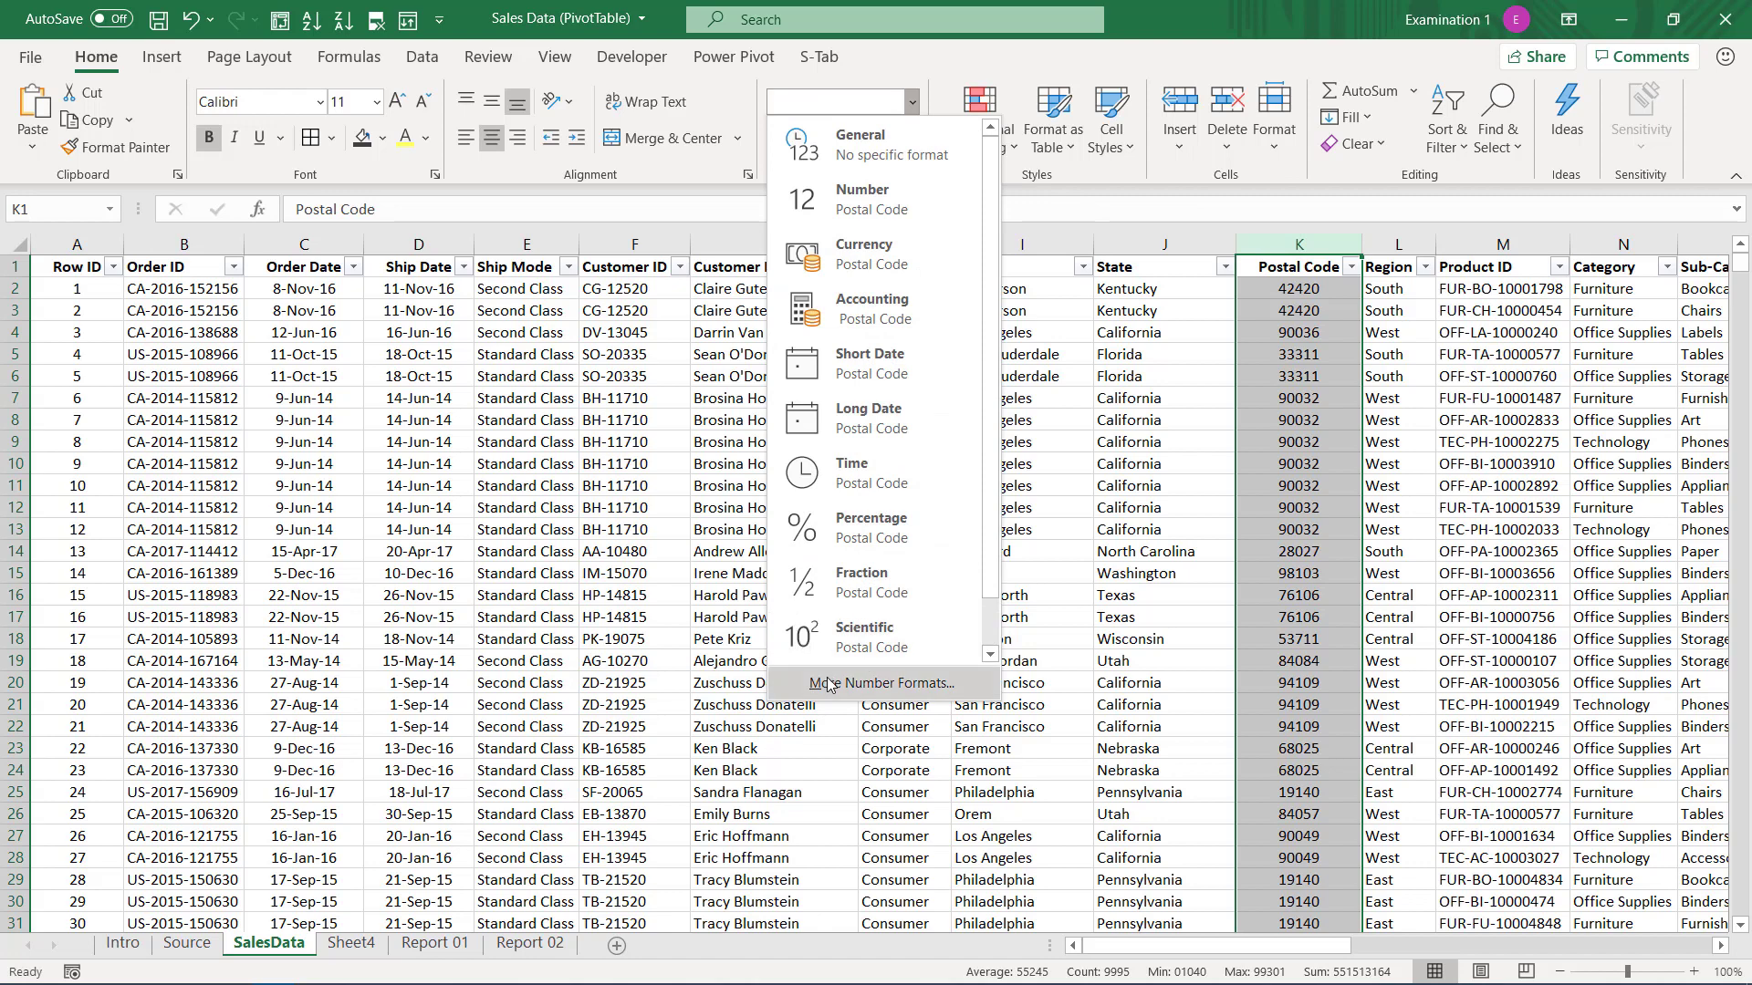
left_click(828, 684)
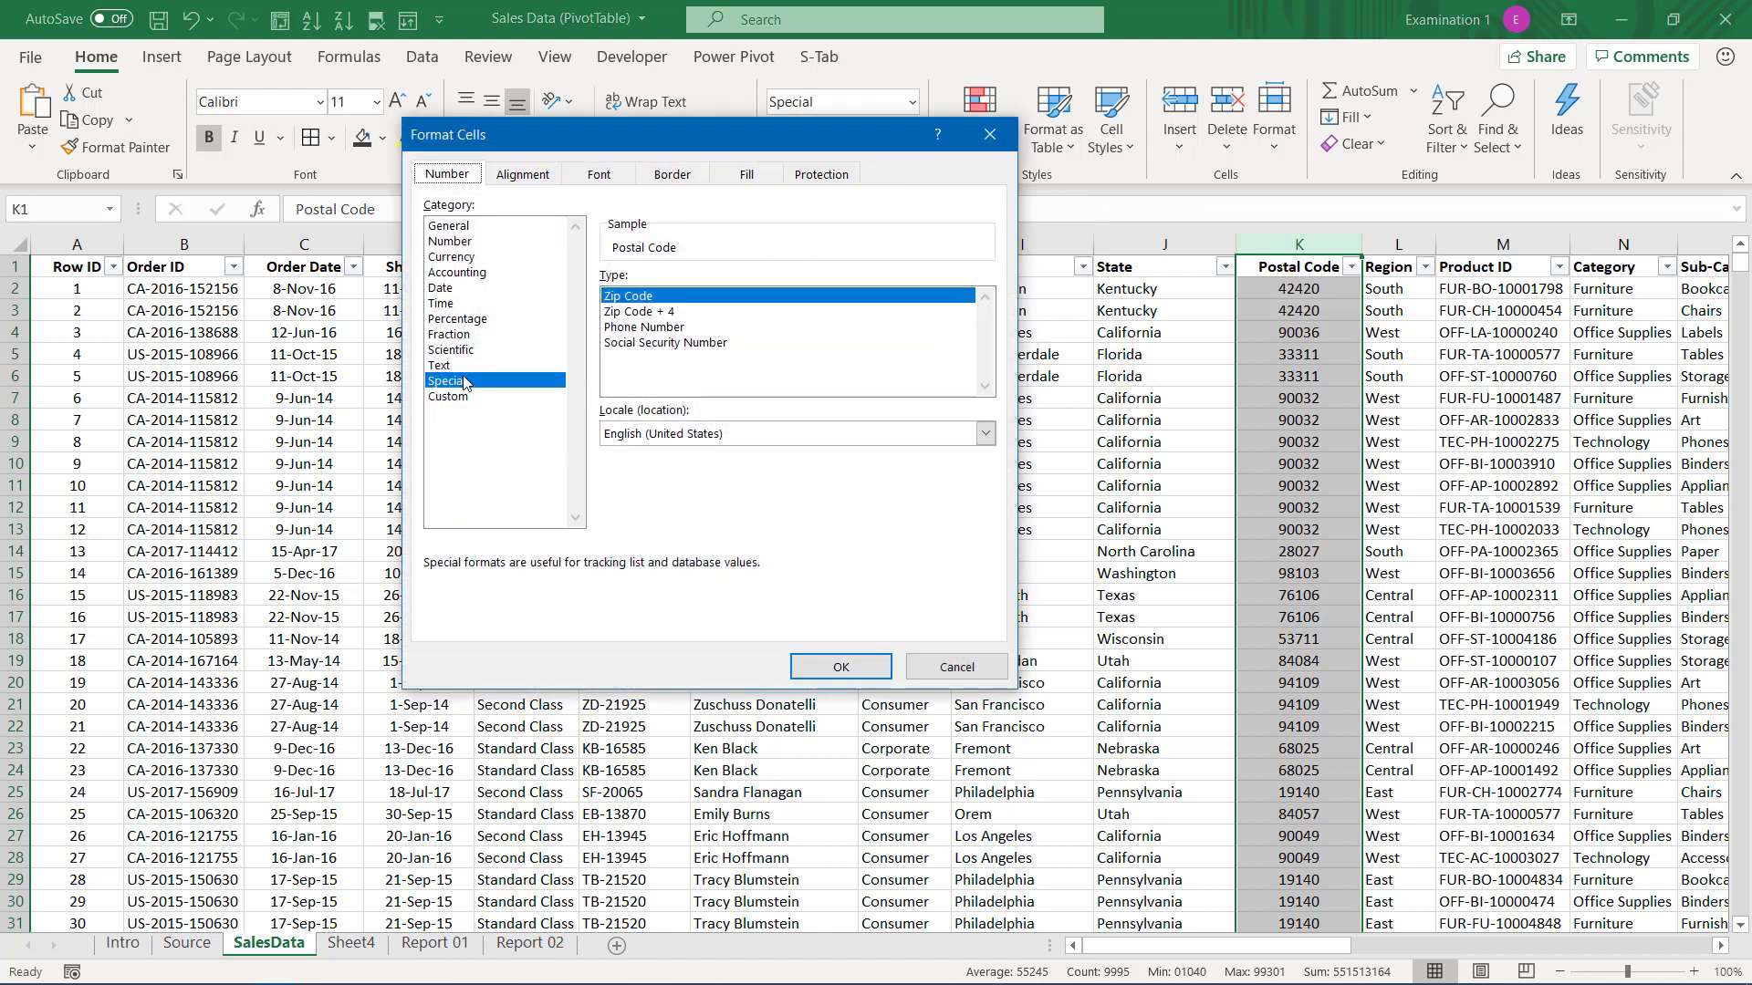
left_click(636, 302)
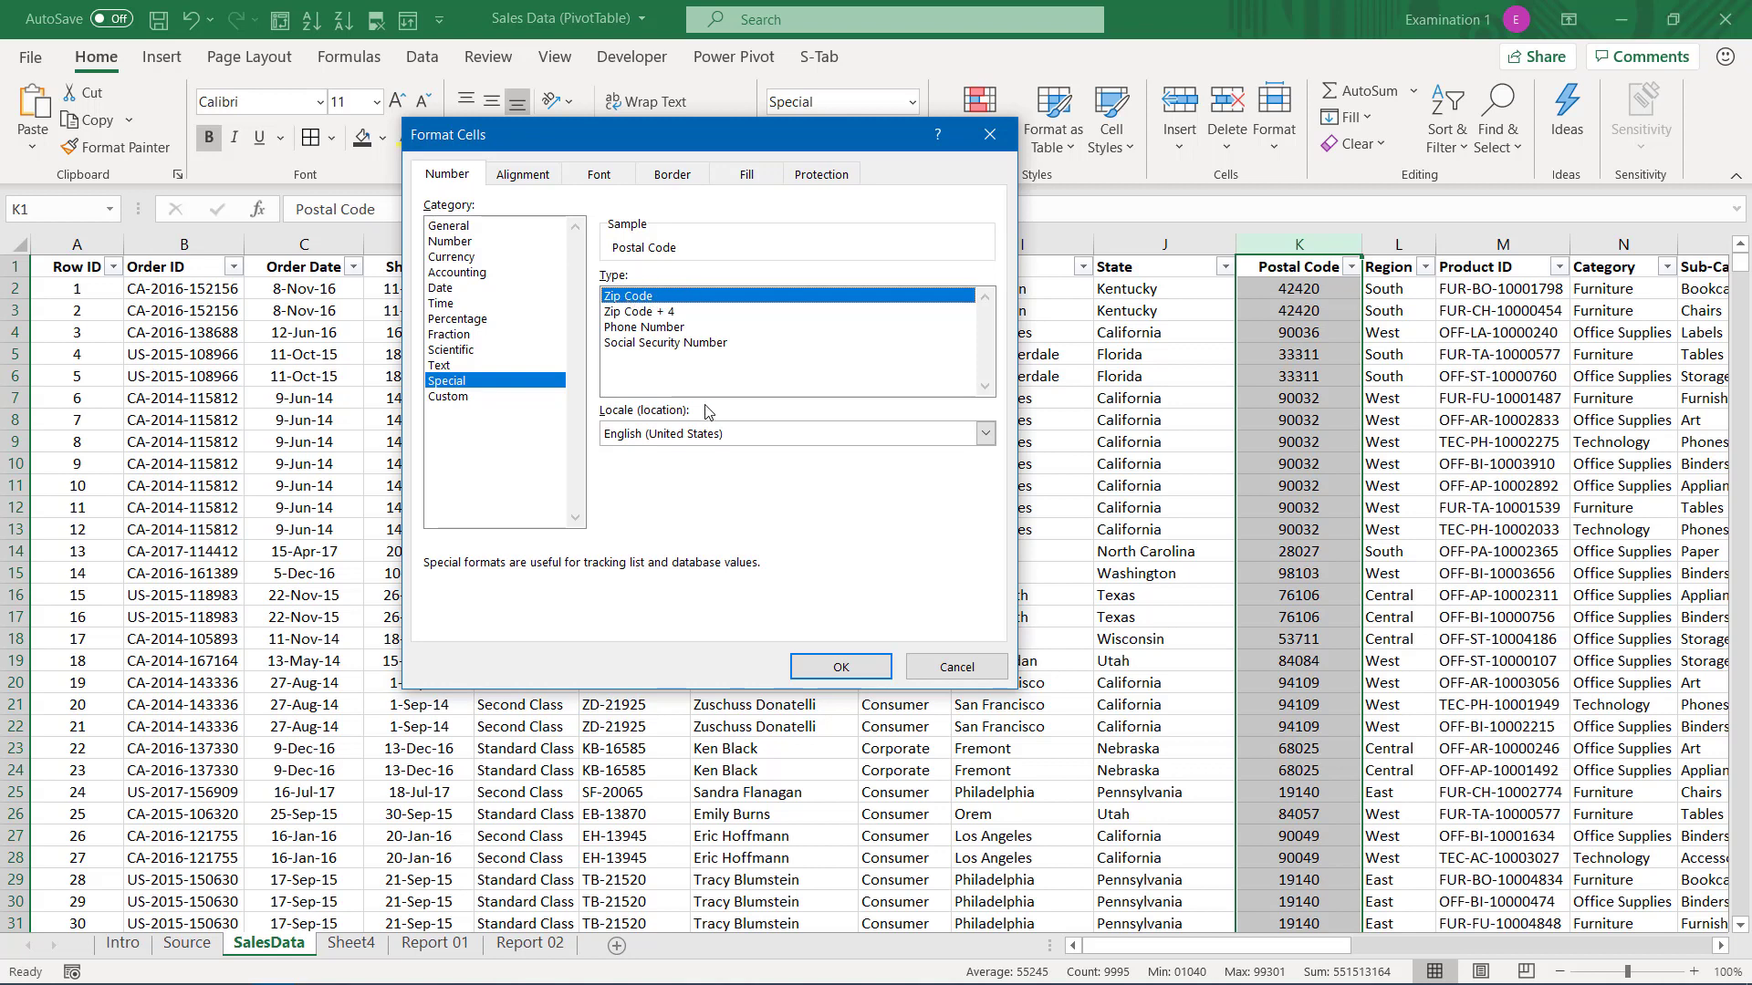
left_click(822, 667)
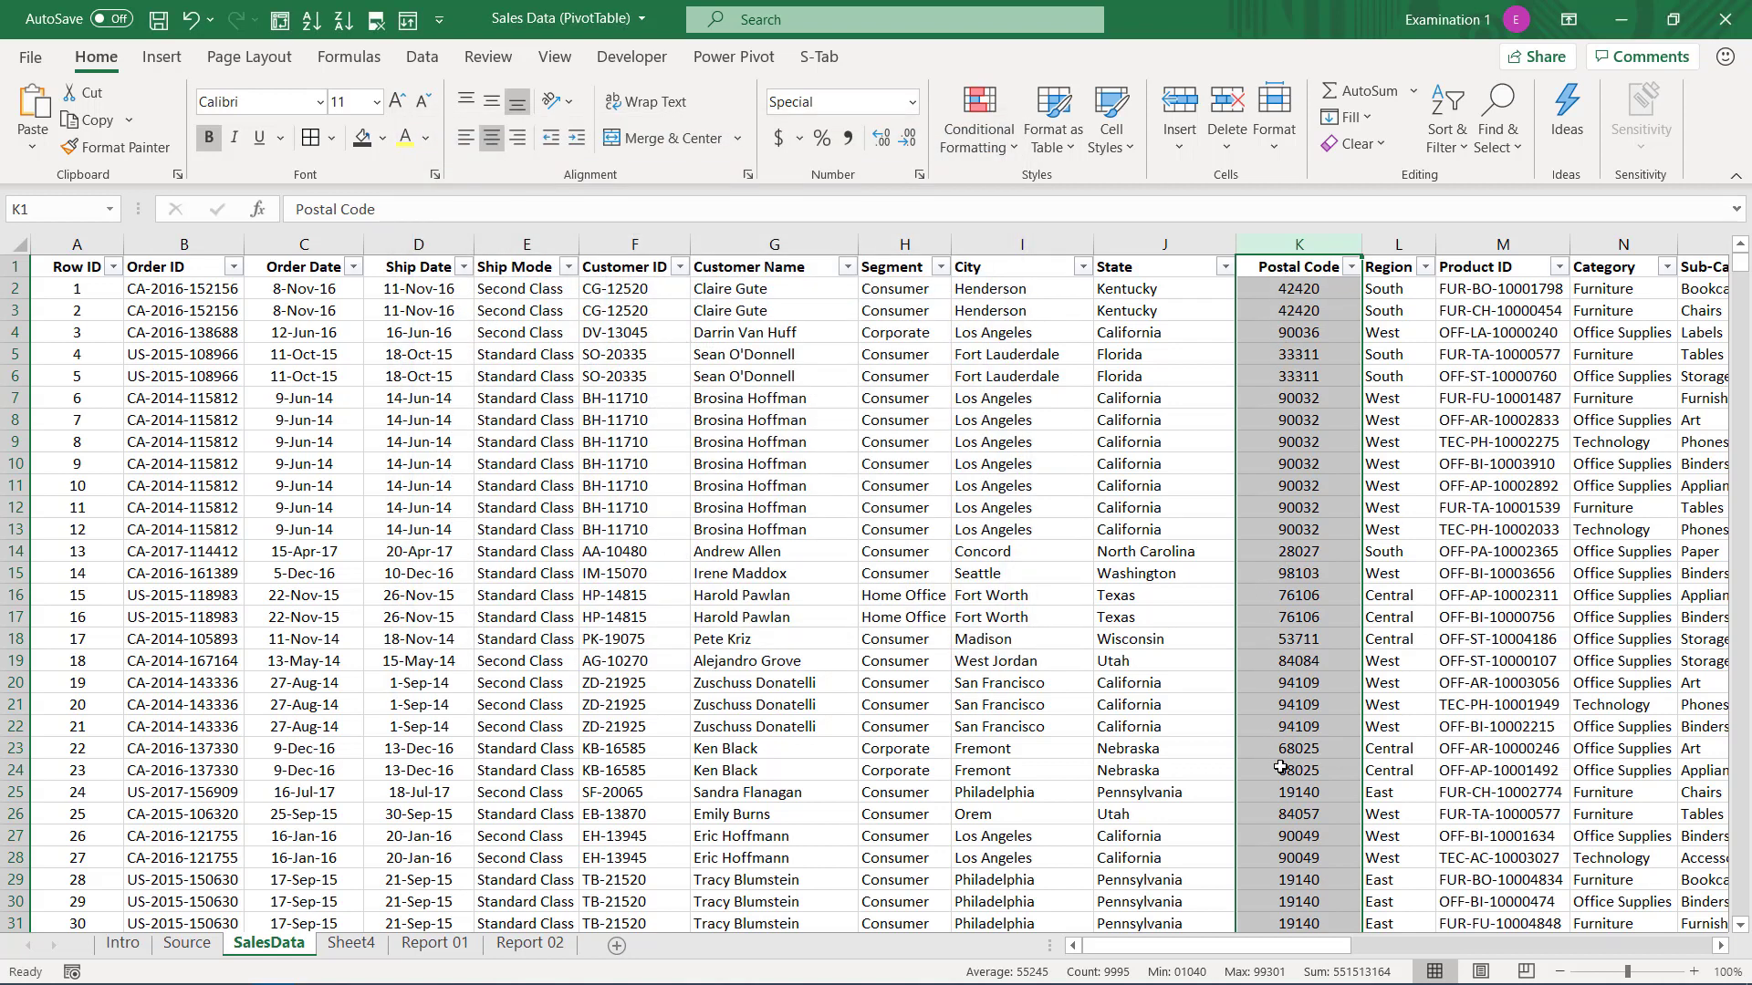
- Review the available filter values of the Region, Product ID, Category and Sub-Category columns without applying a filter
left_click(1424, 268)
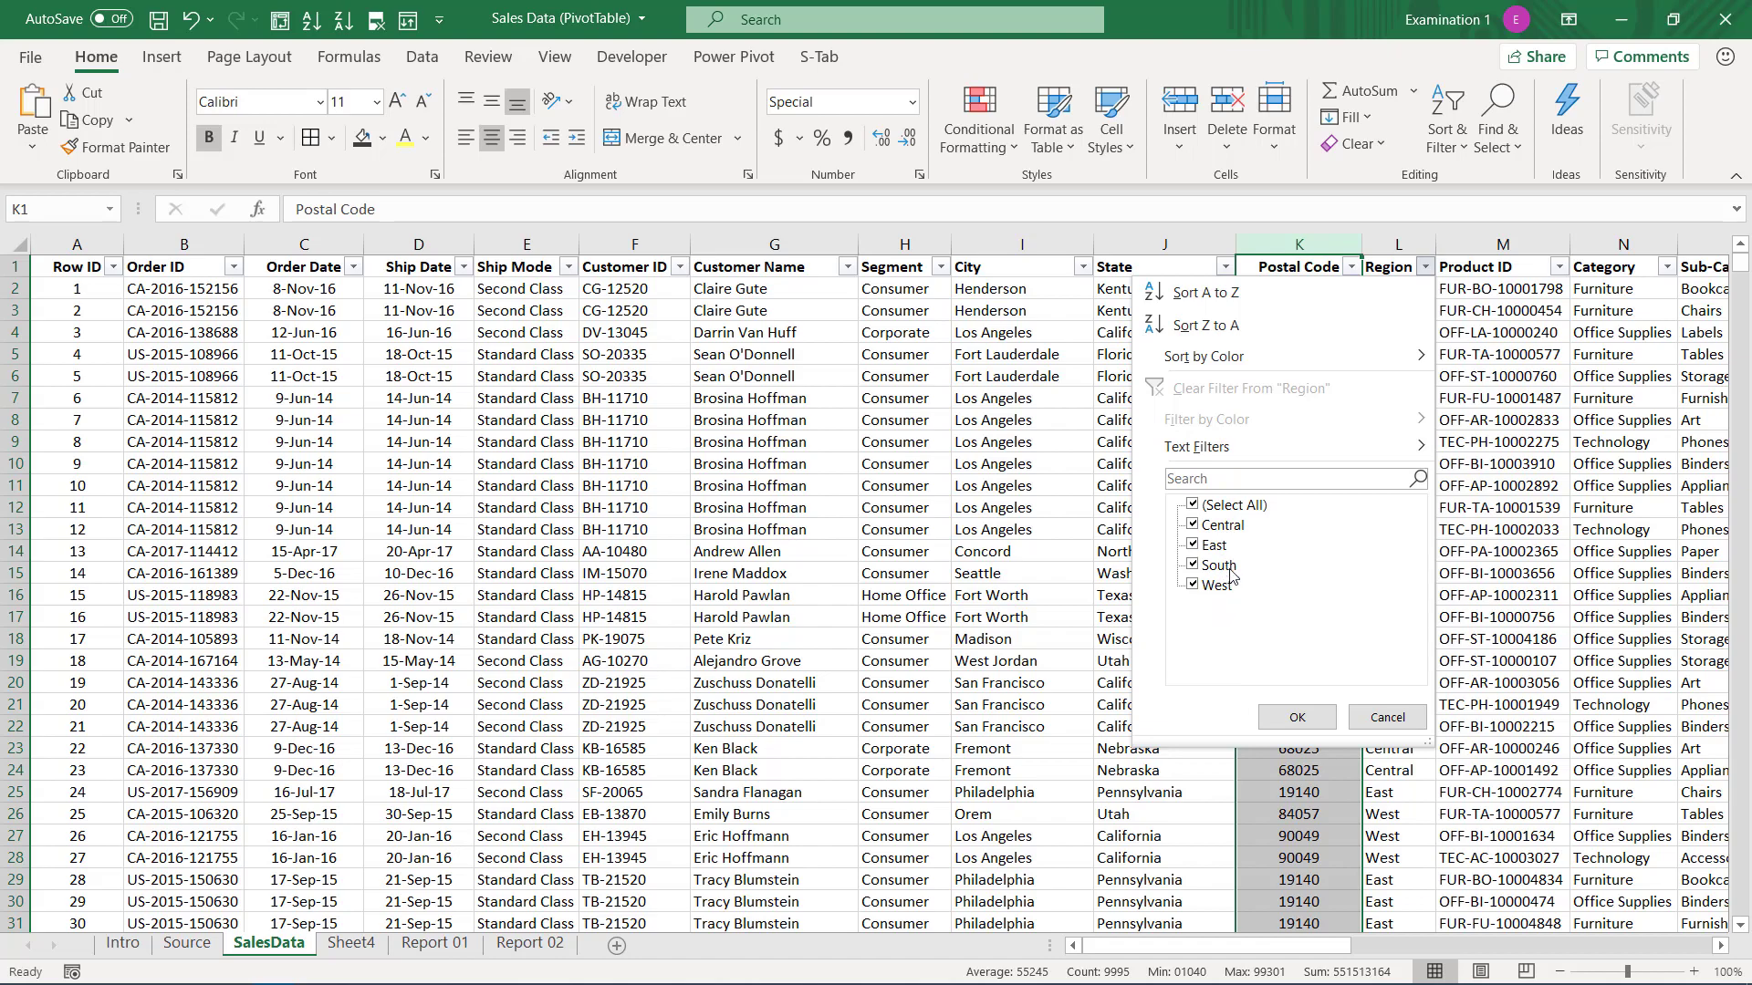
left_click(1385, 718)
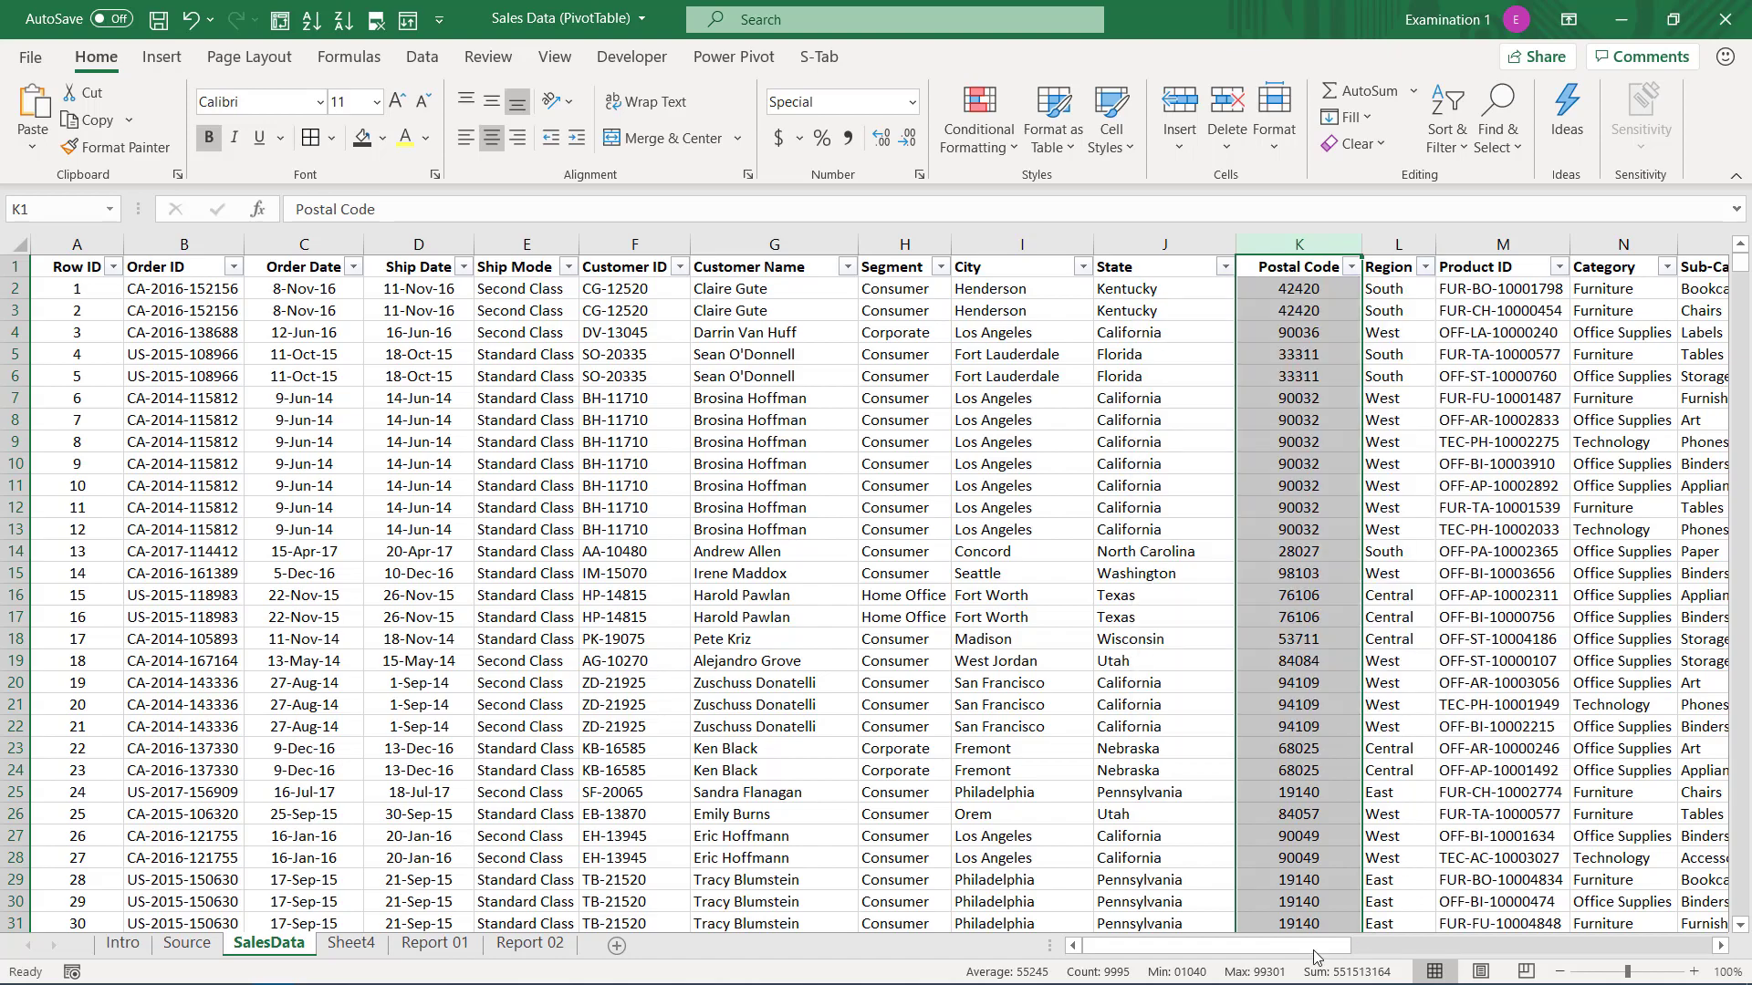
left_click_drag(1315, 951, 1468, 949)
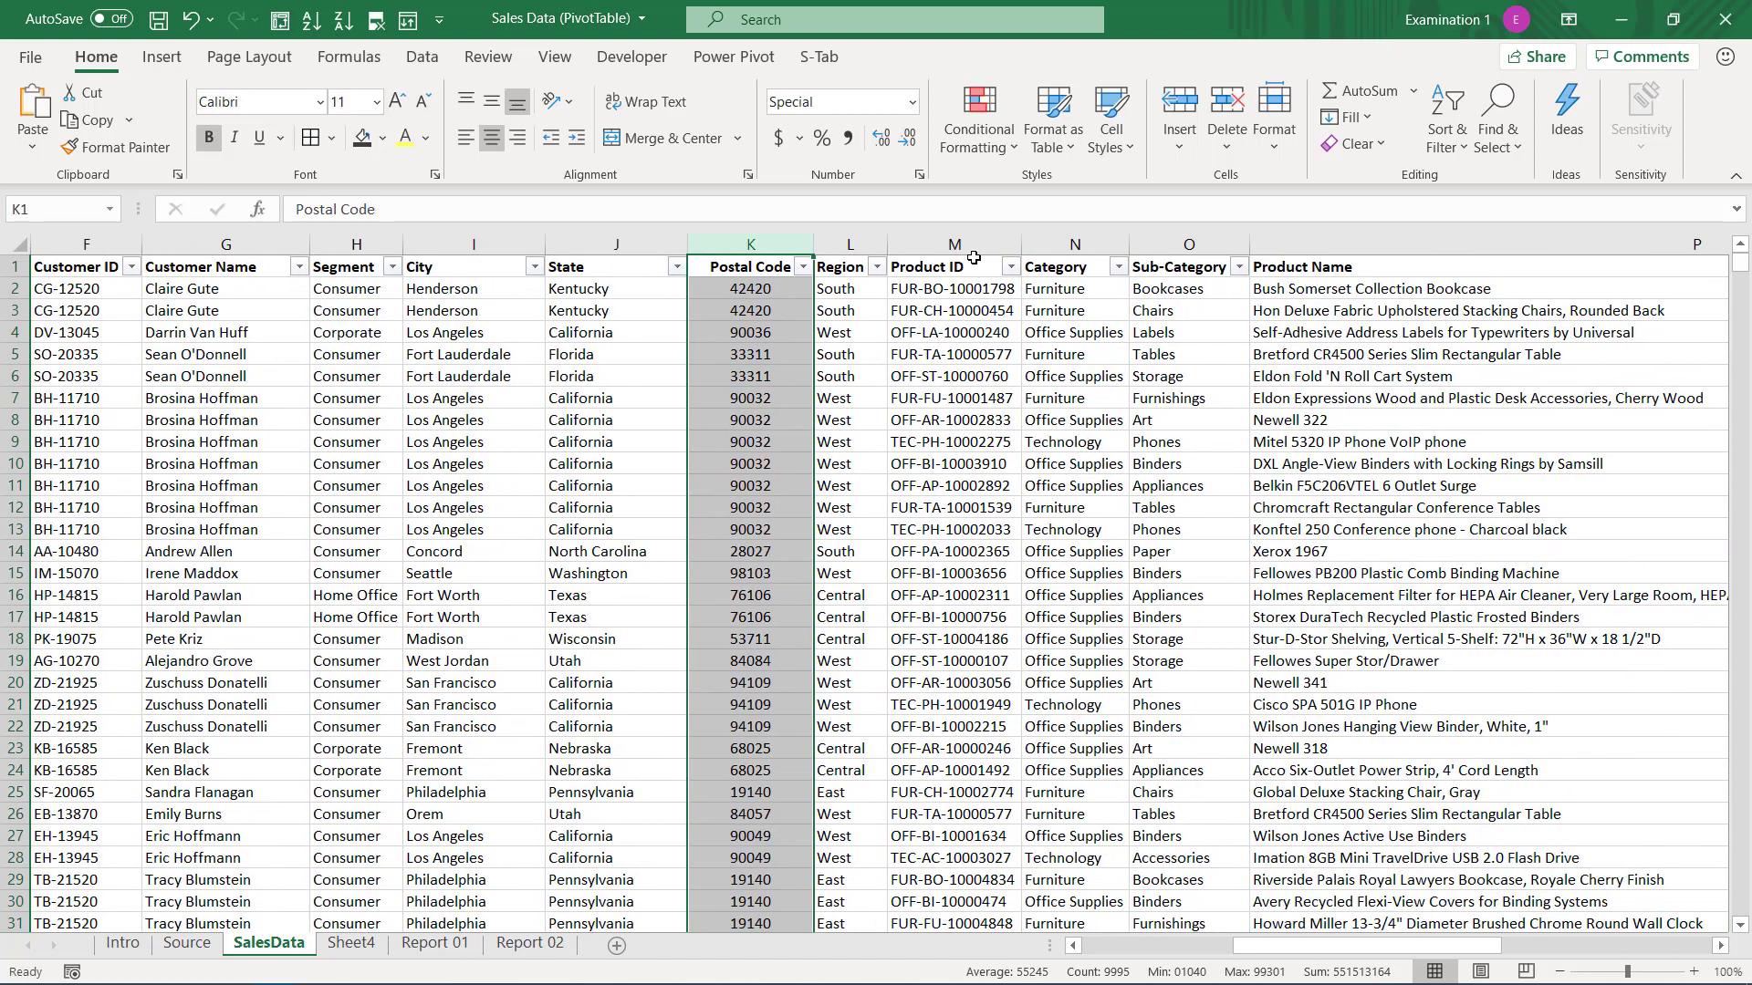
left_click(1012, 264)
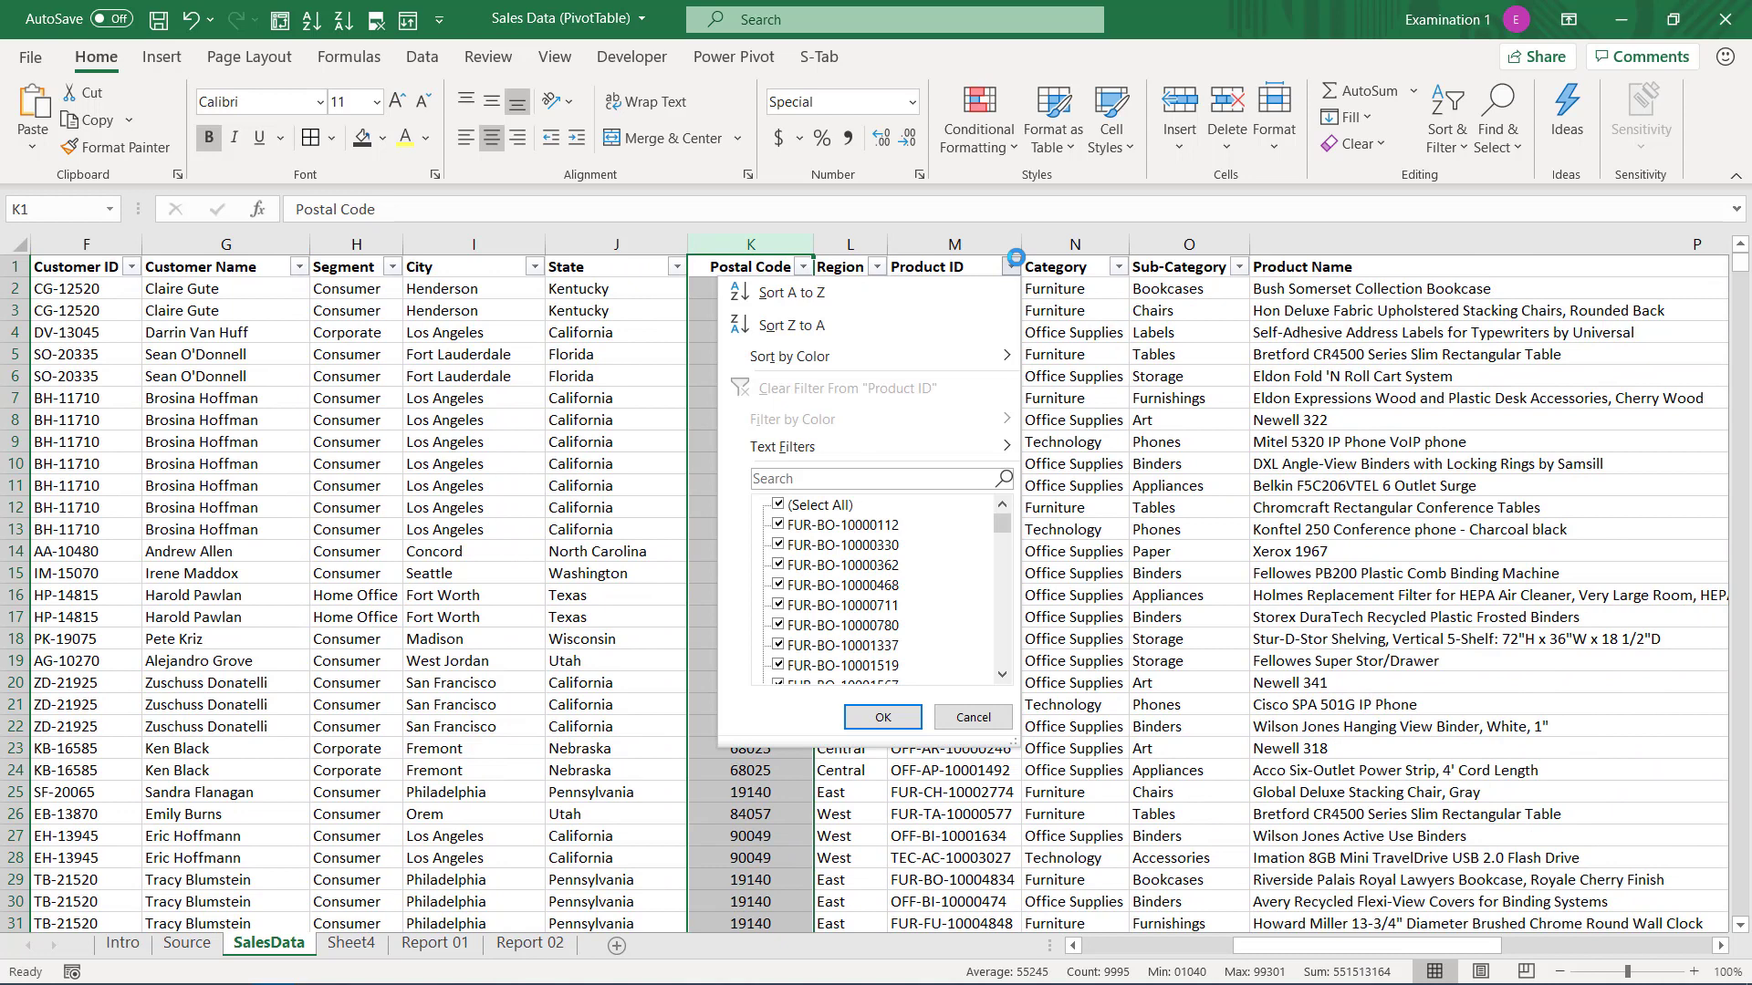
left_click(1014, 262)
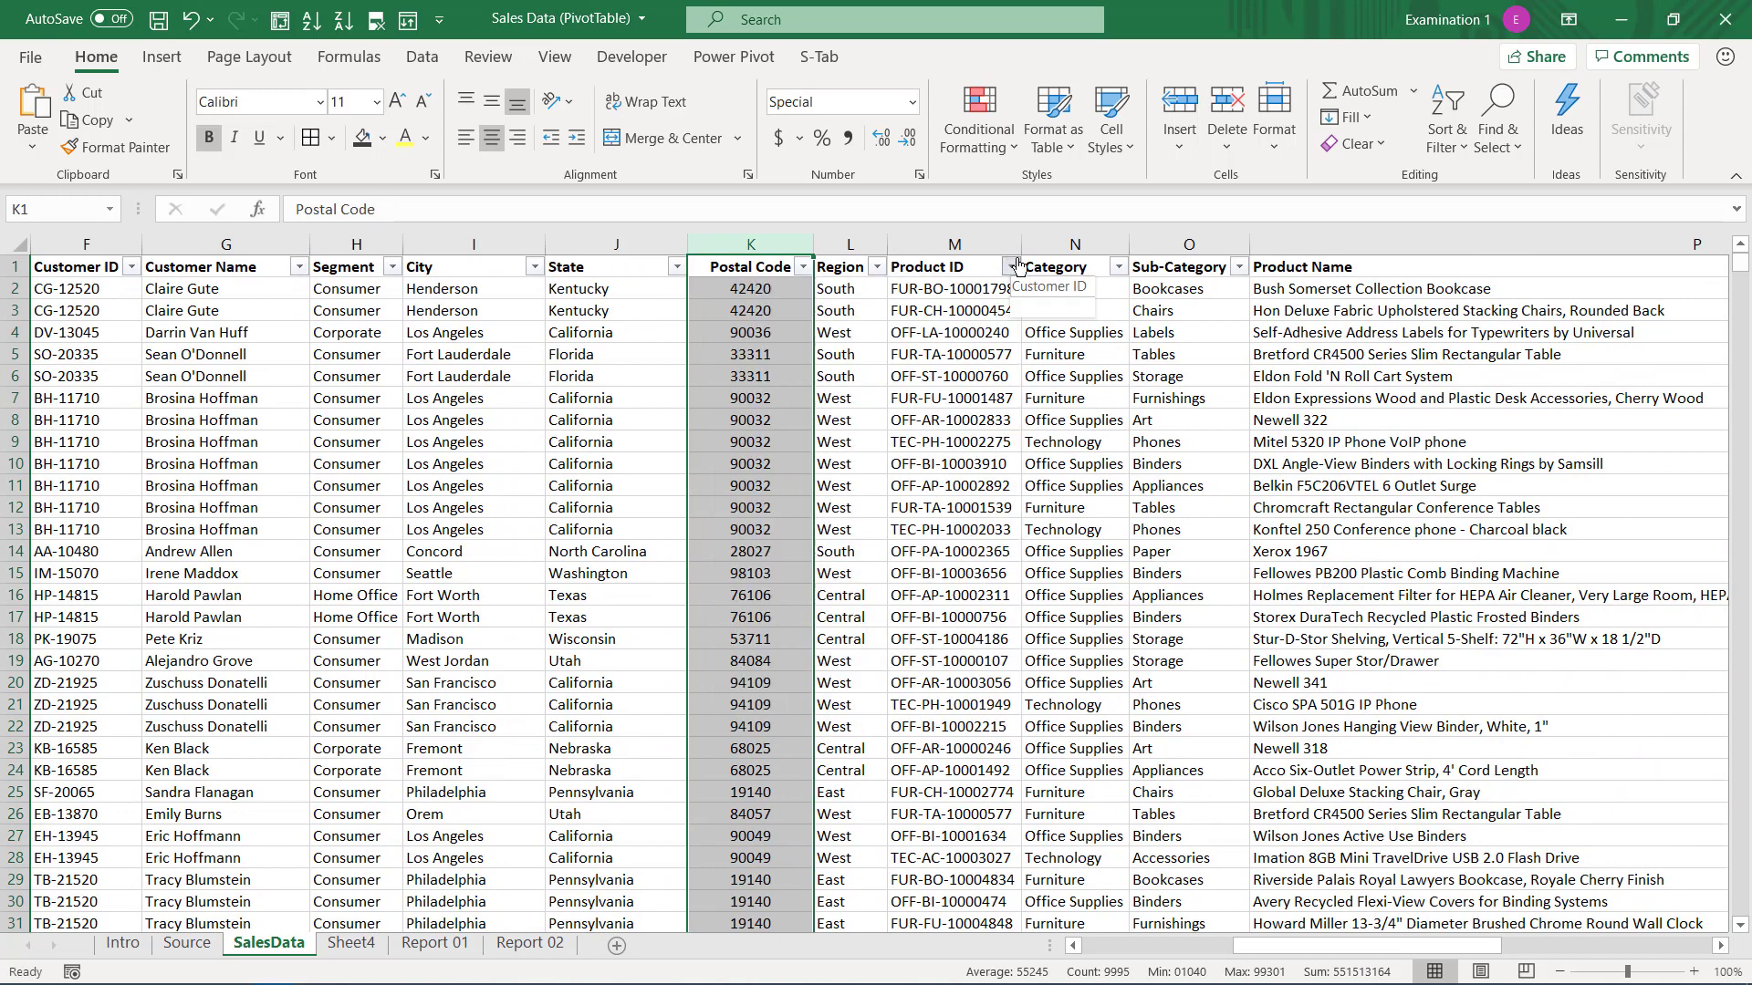
left_click(1120, 267)
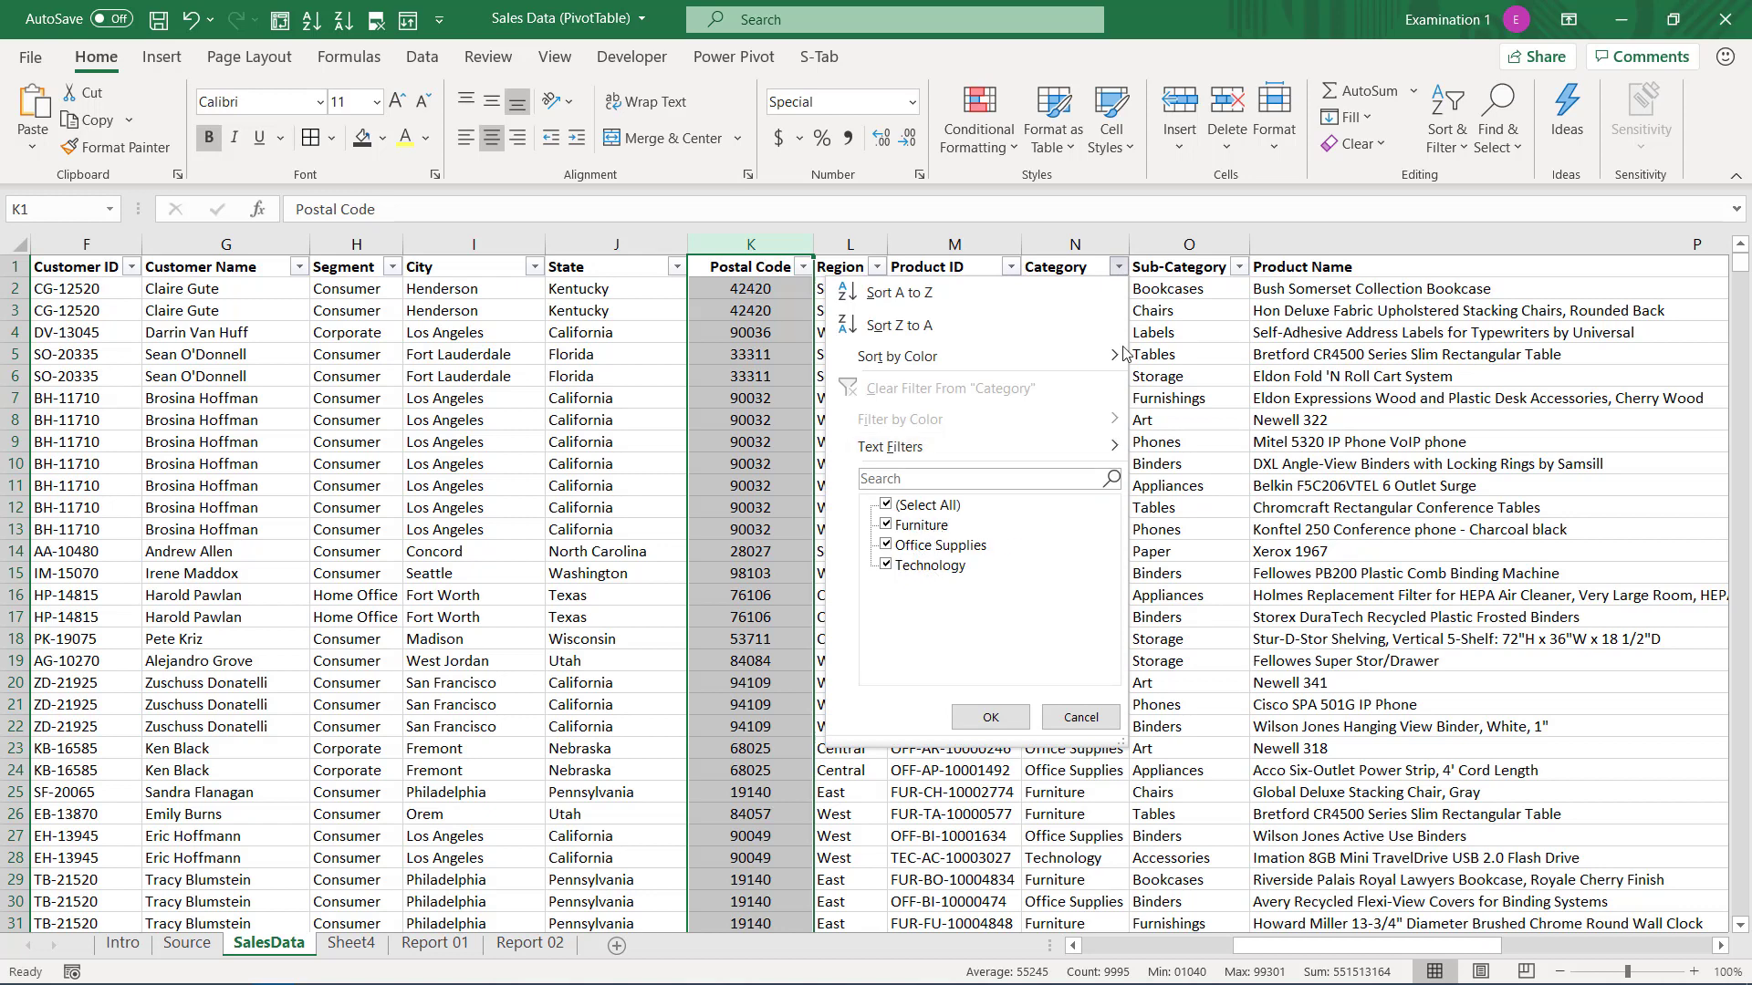
key("Escape")
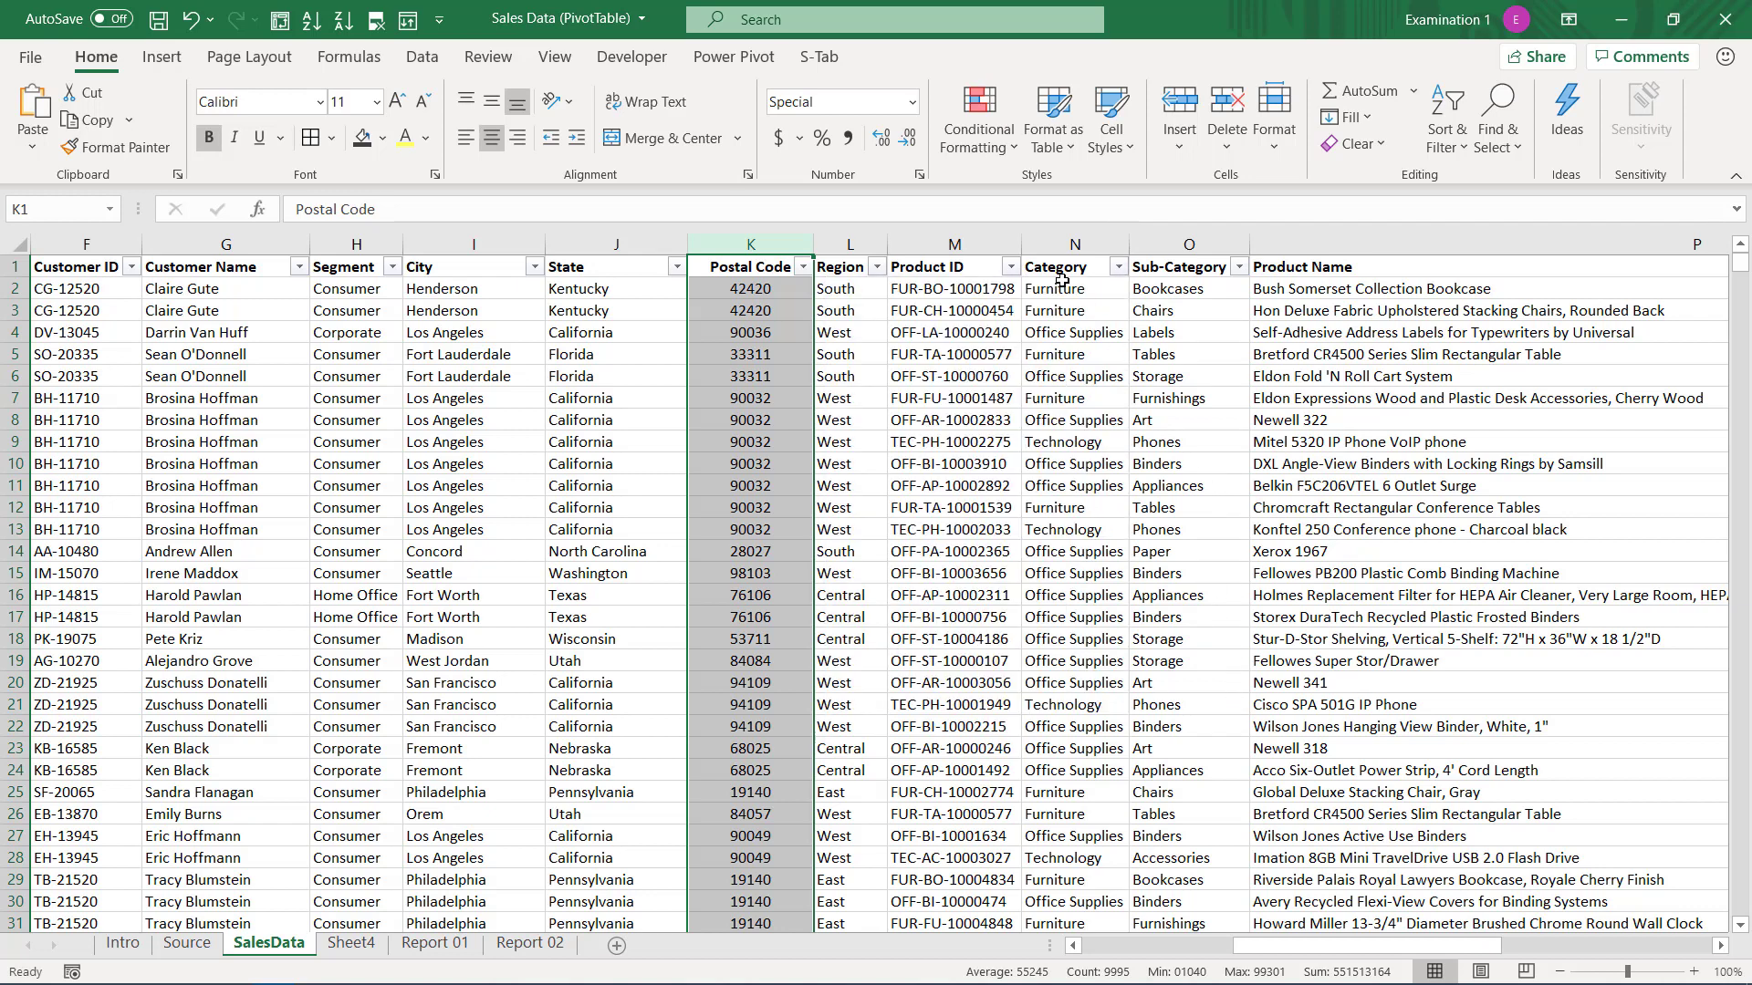
left_click(1245, 269)
scroll(1080, 513, "down", 3)
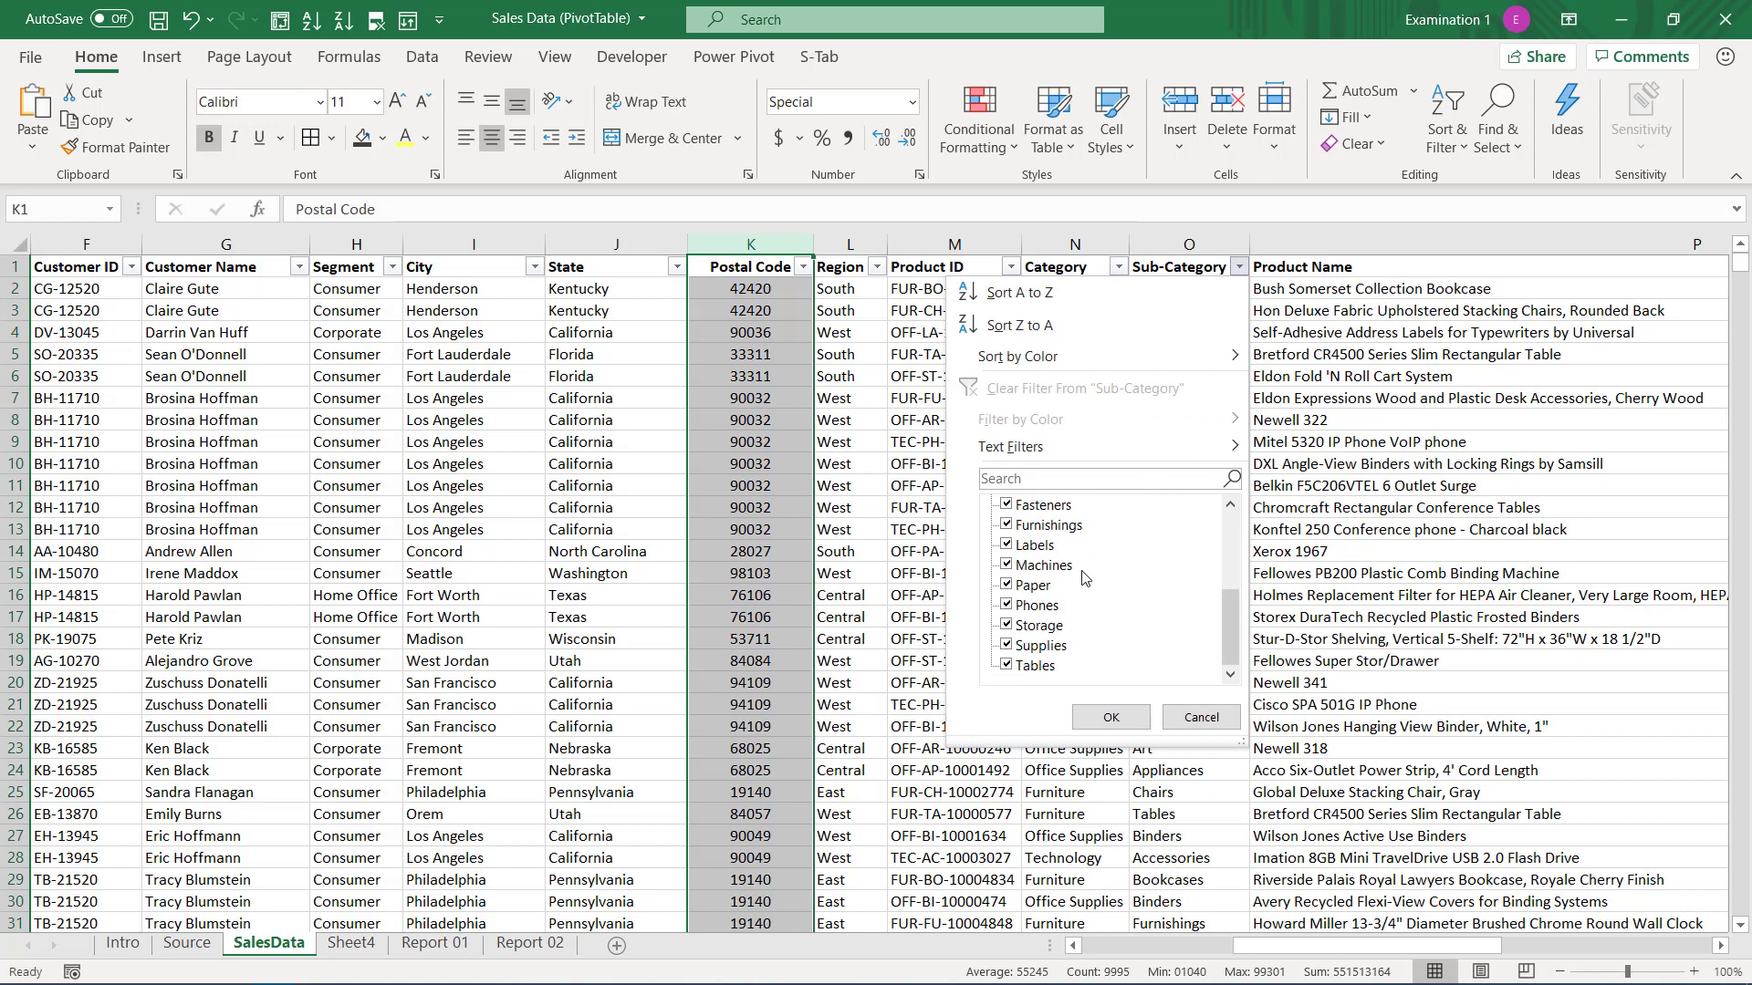
left_click(1357, 383)
- Review the Product Name column and the first values of the Sales, Quantity, Discount and Profit columns
left_click(1368, 245)
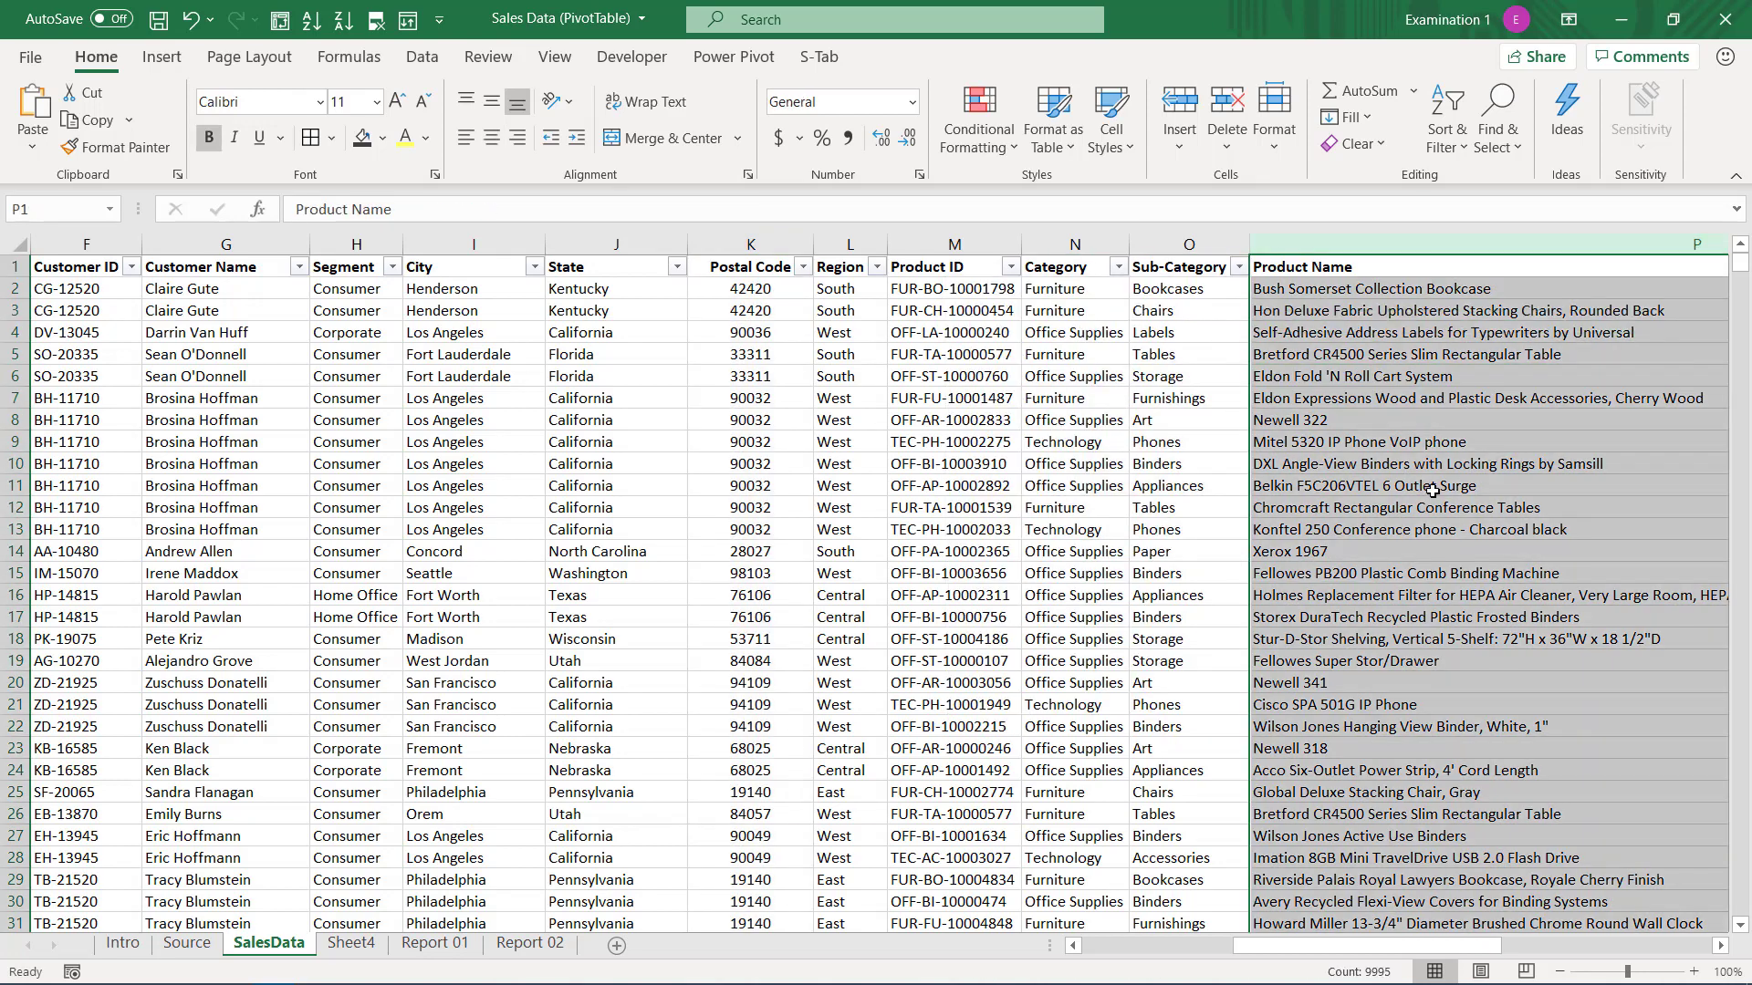
left_click_drag(1396, 944, 1657, 868)
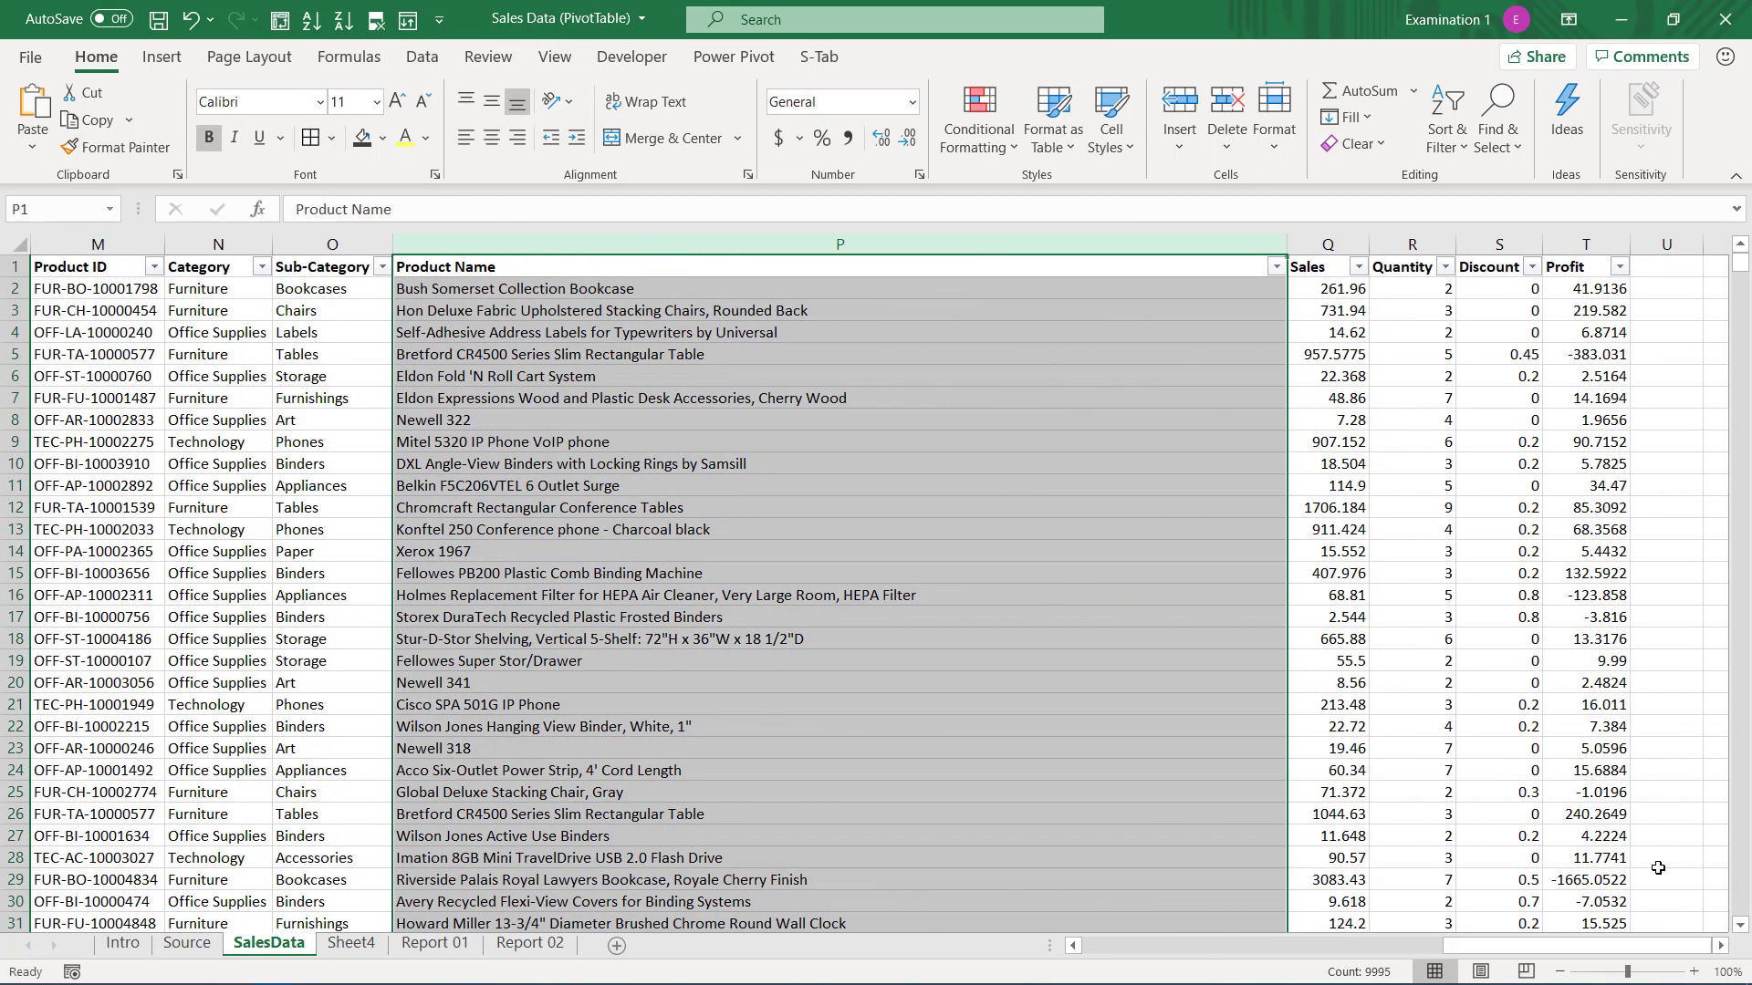
left_click(1330, 283)
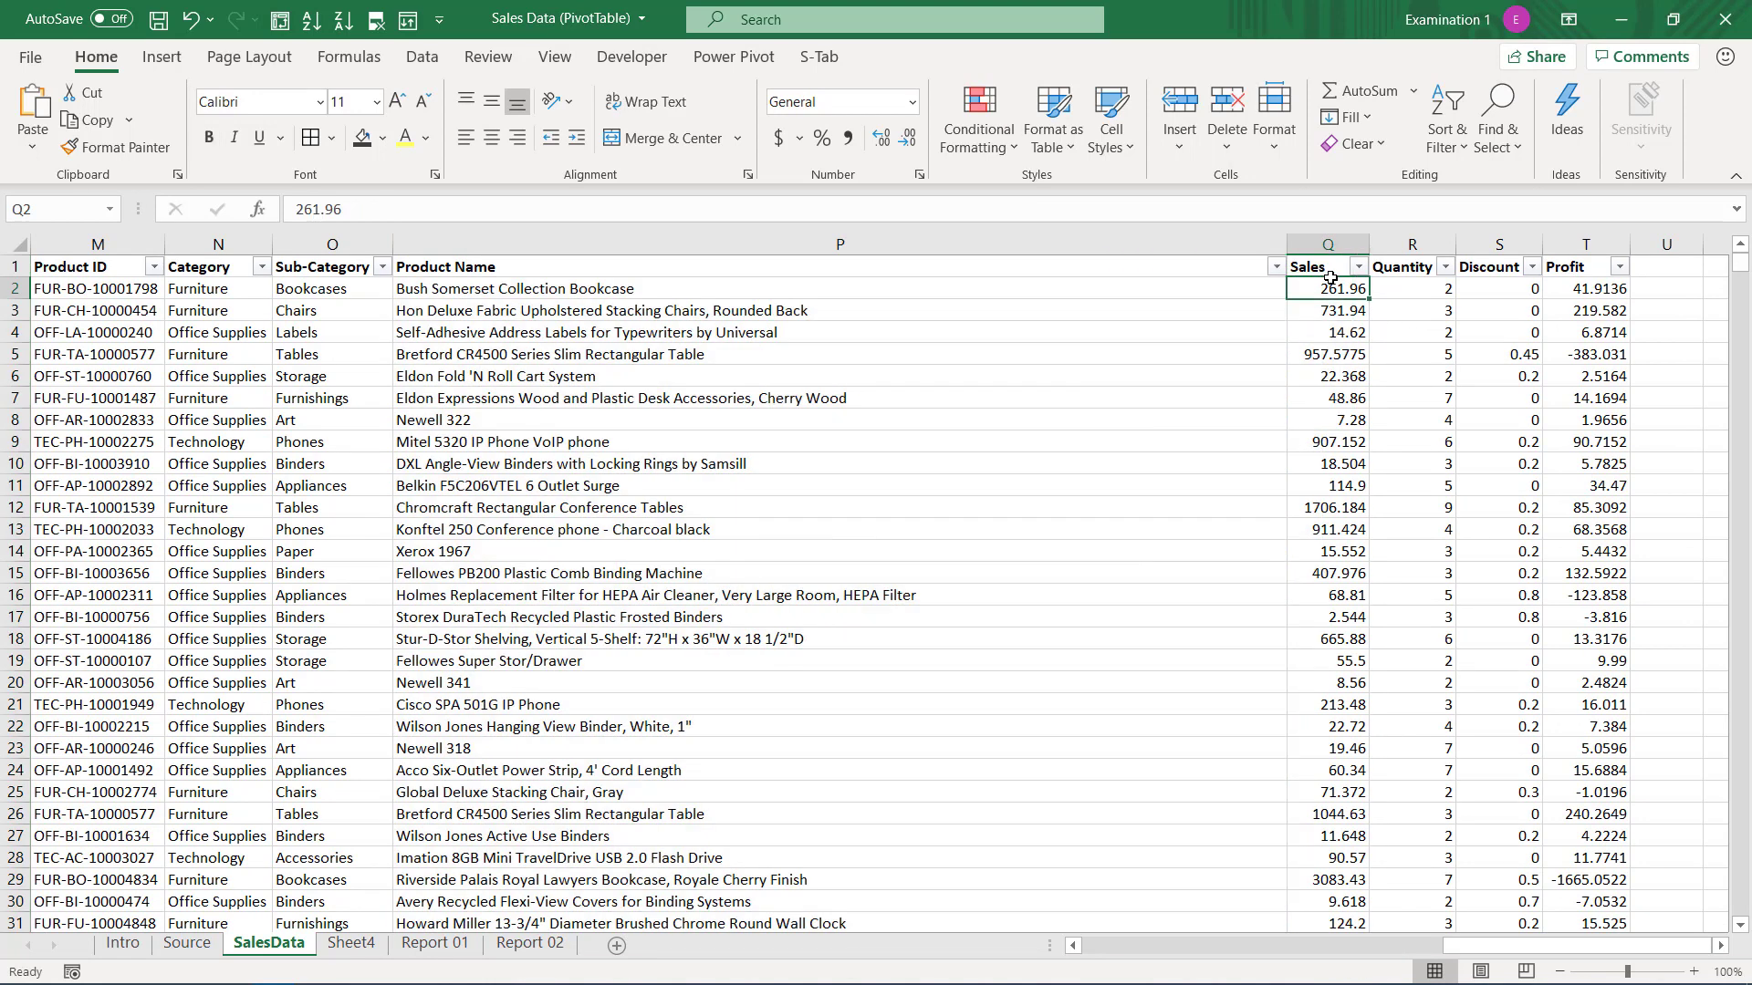
left_click(1423, 291)
left_click(1529, 287)
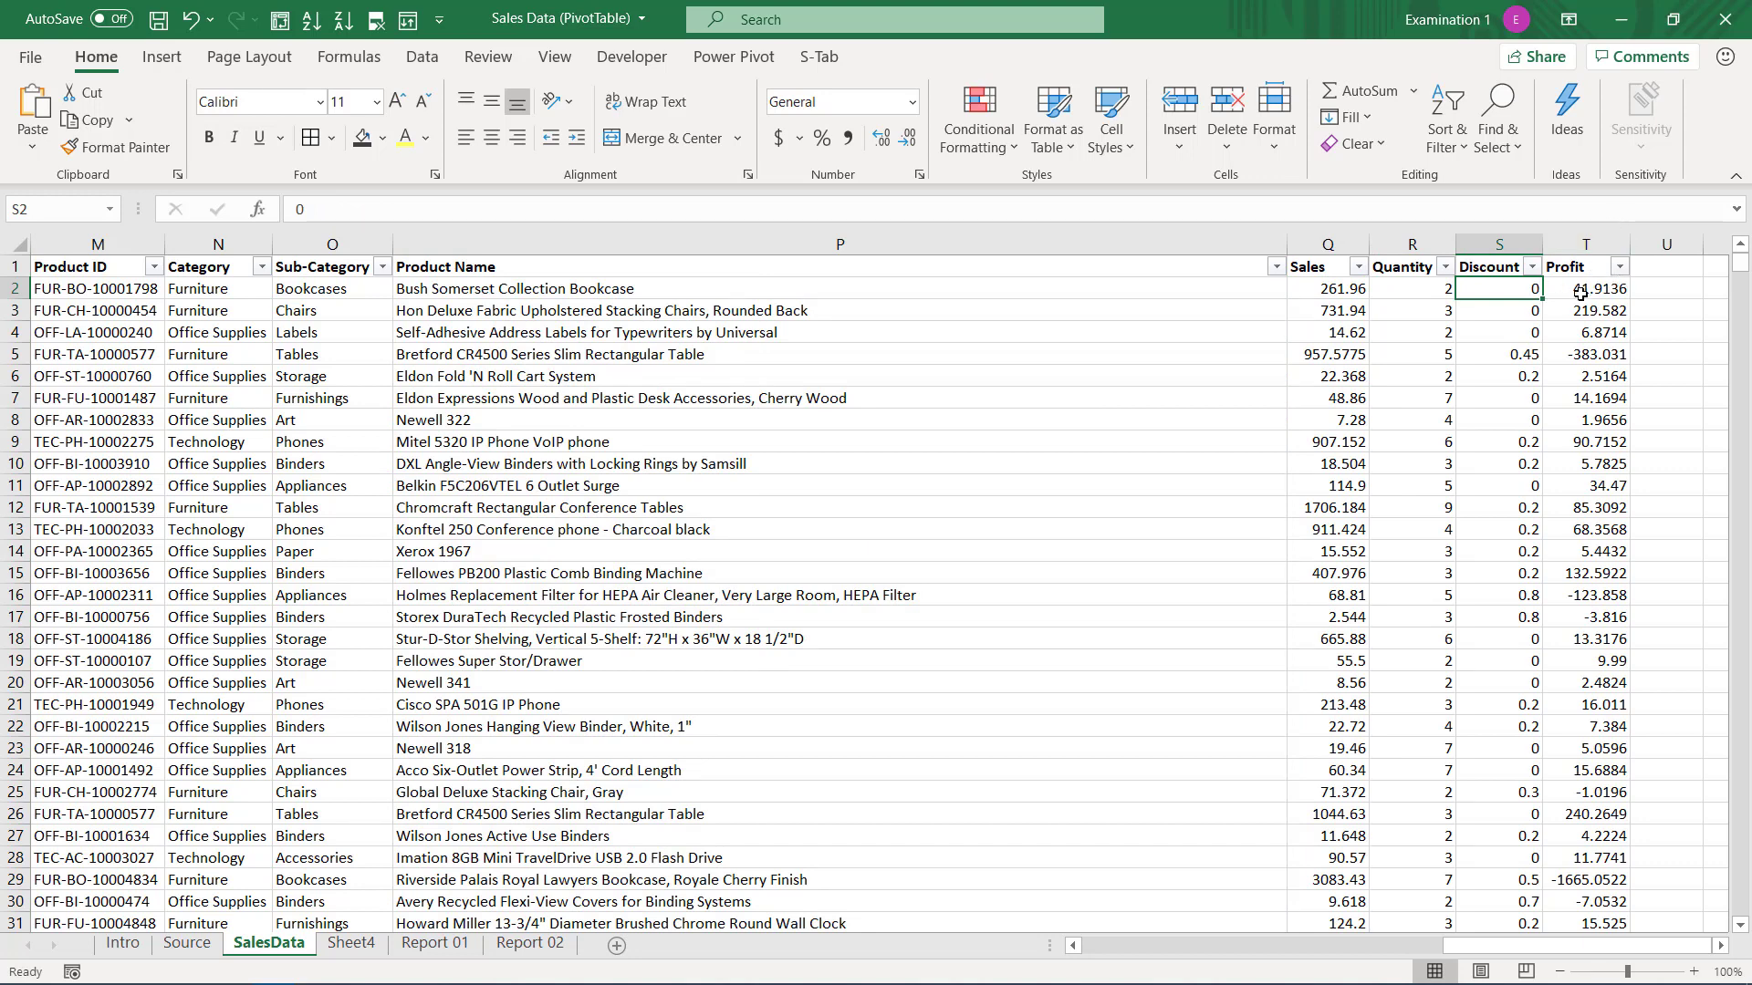
left_click(1560, 299)
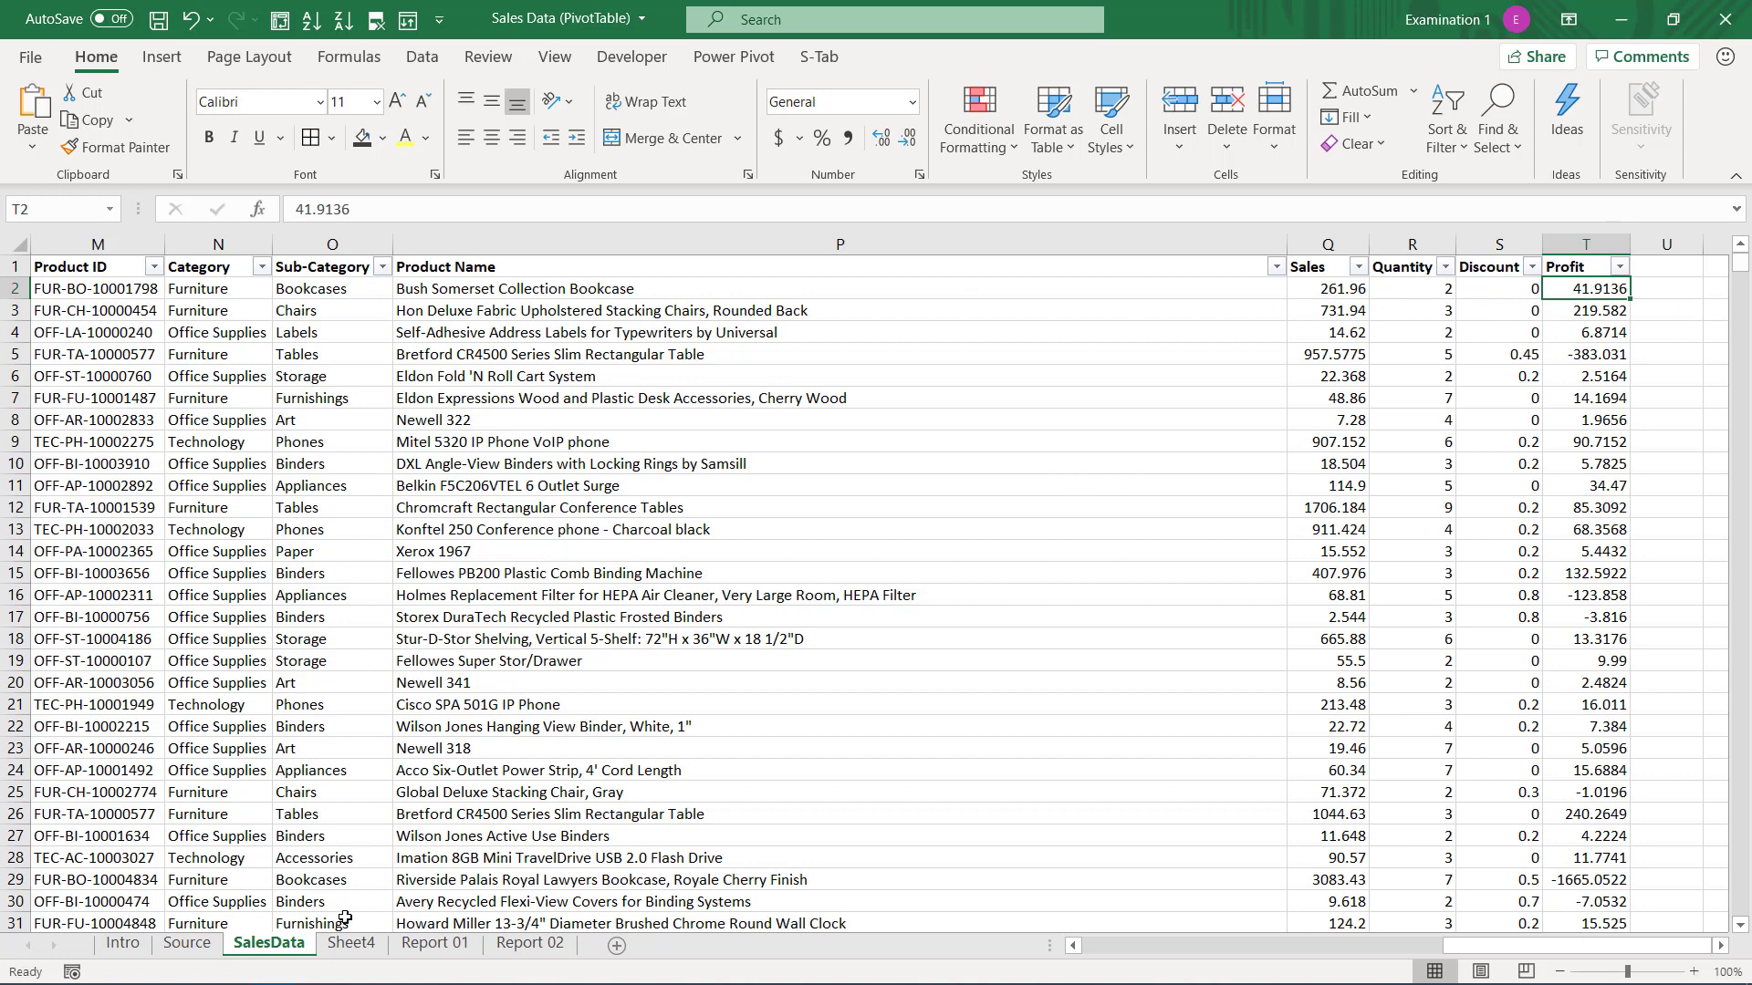
- Permanently delete the Sheet4 test worksheet and return to the first columns of the SalesData sheet
left_click(342, 949)
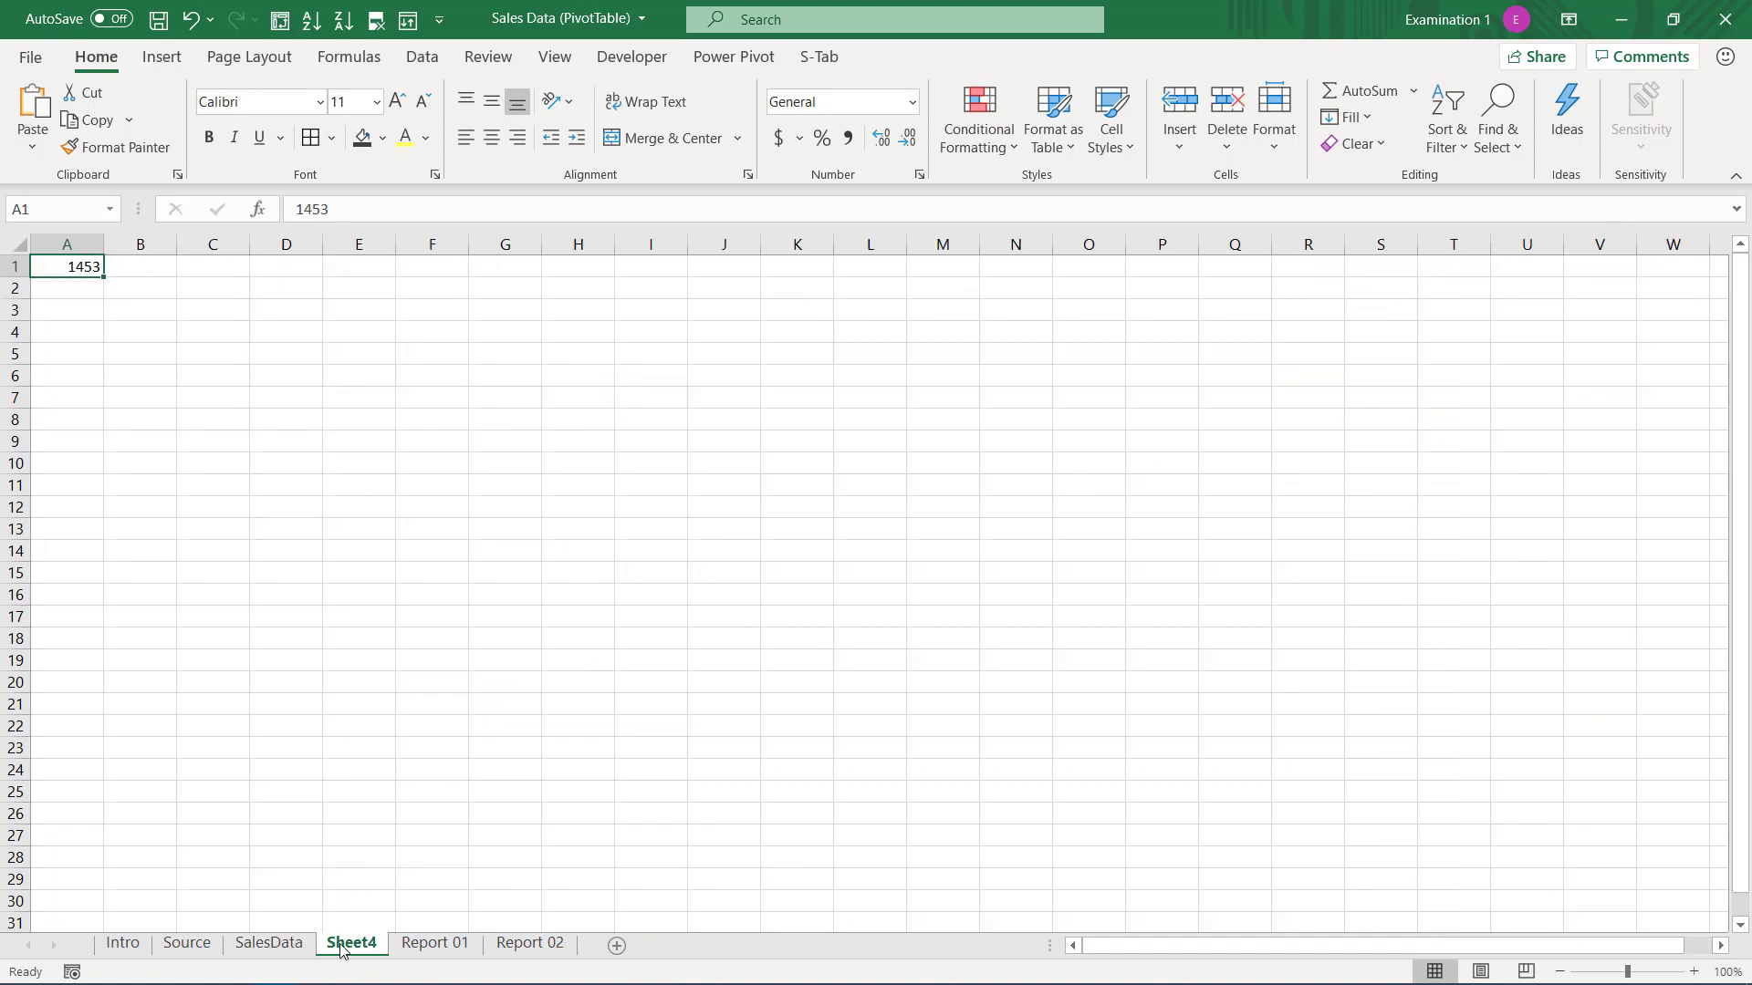
right_click(344, 948)
left_click(390, 660)
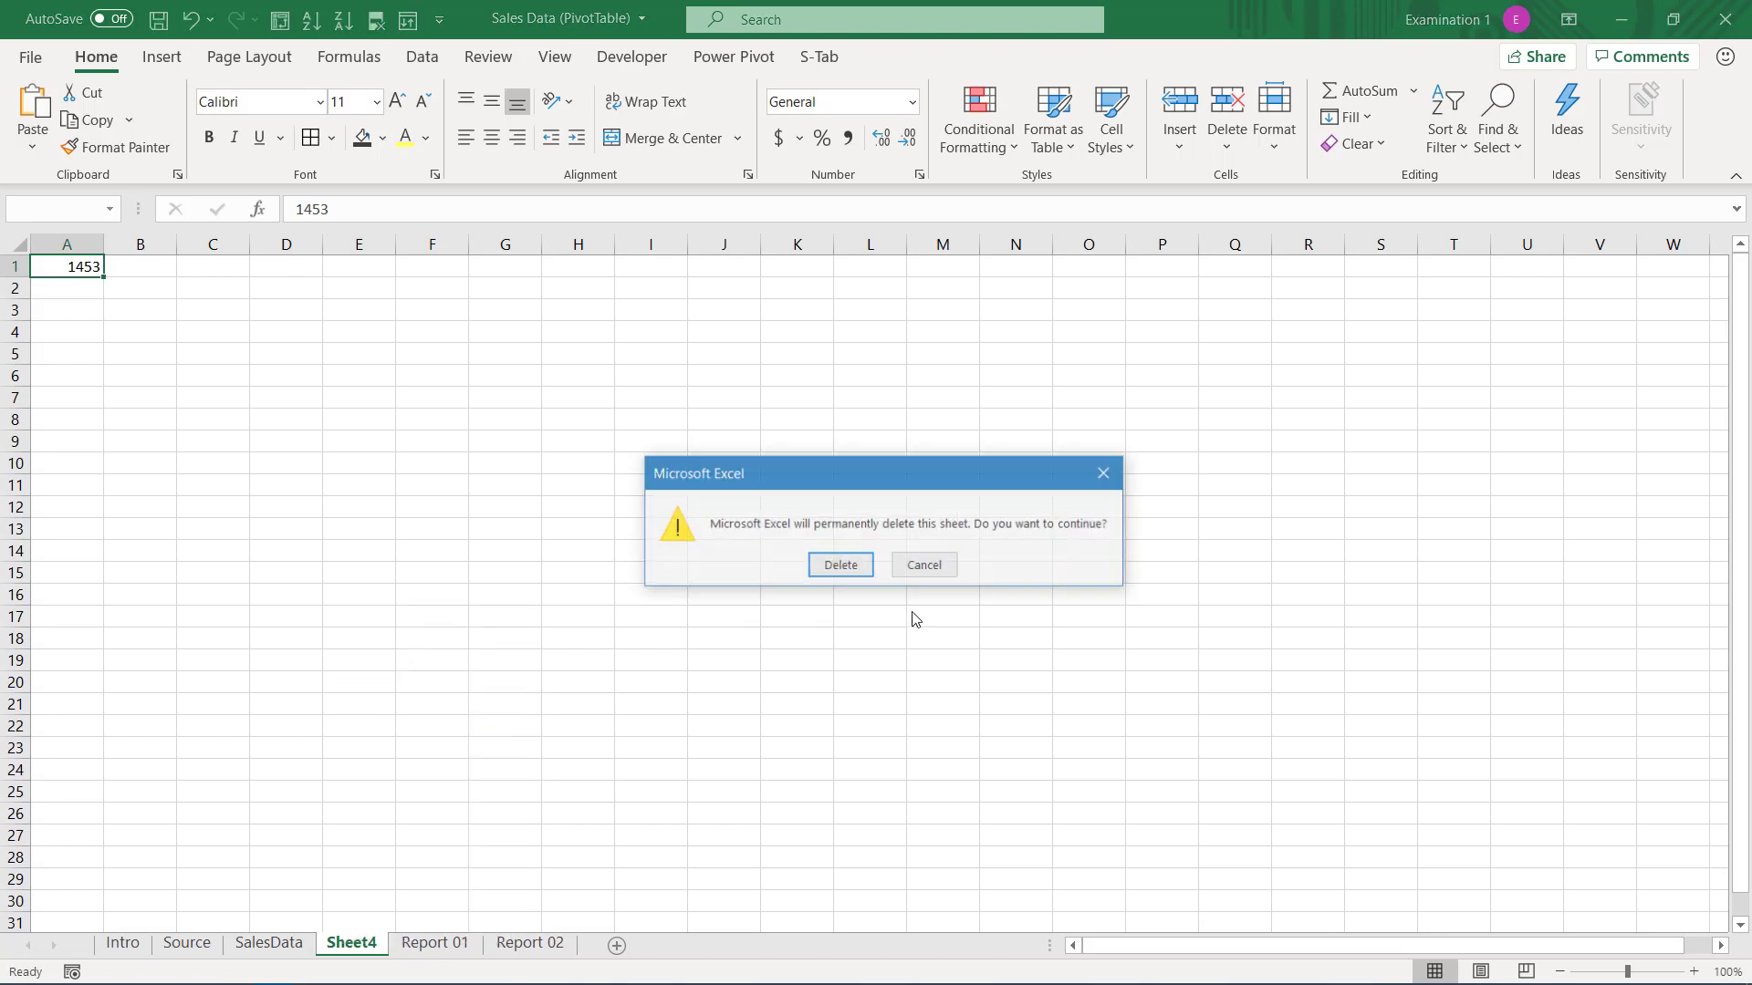
left_click(833, 570)
left_click(309, 946)
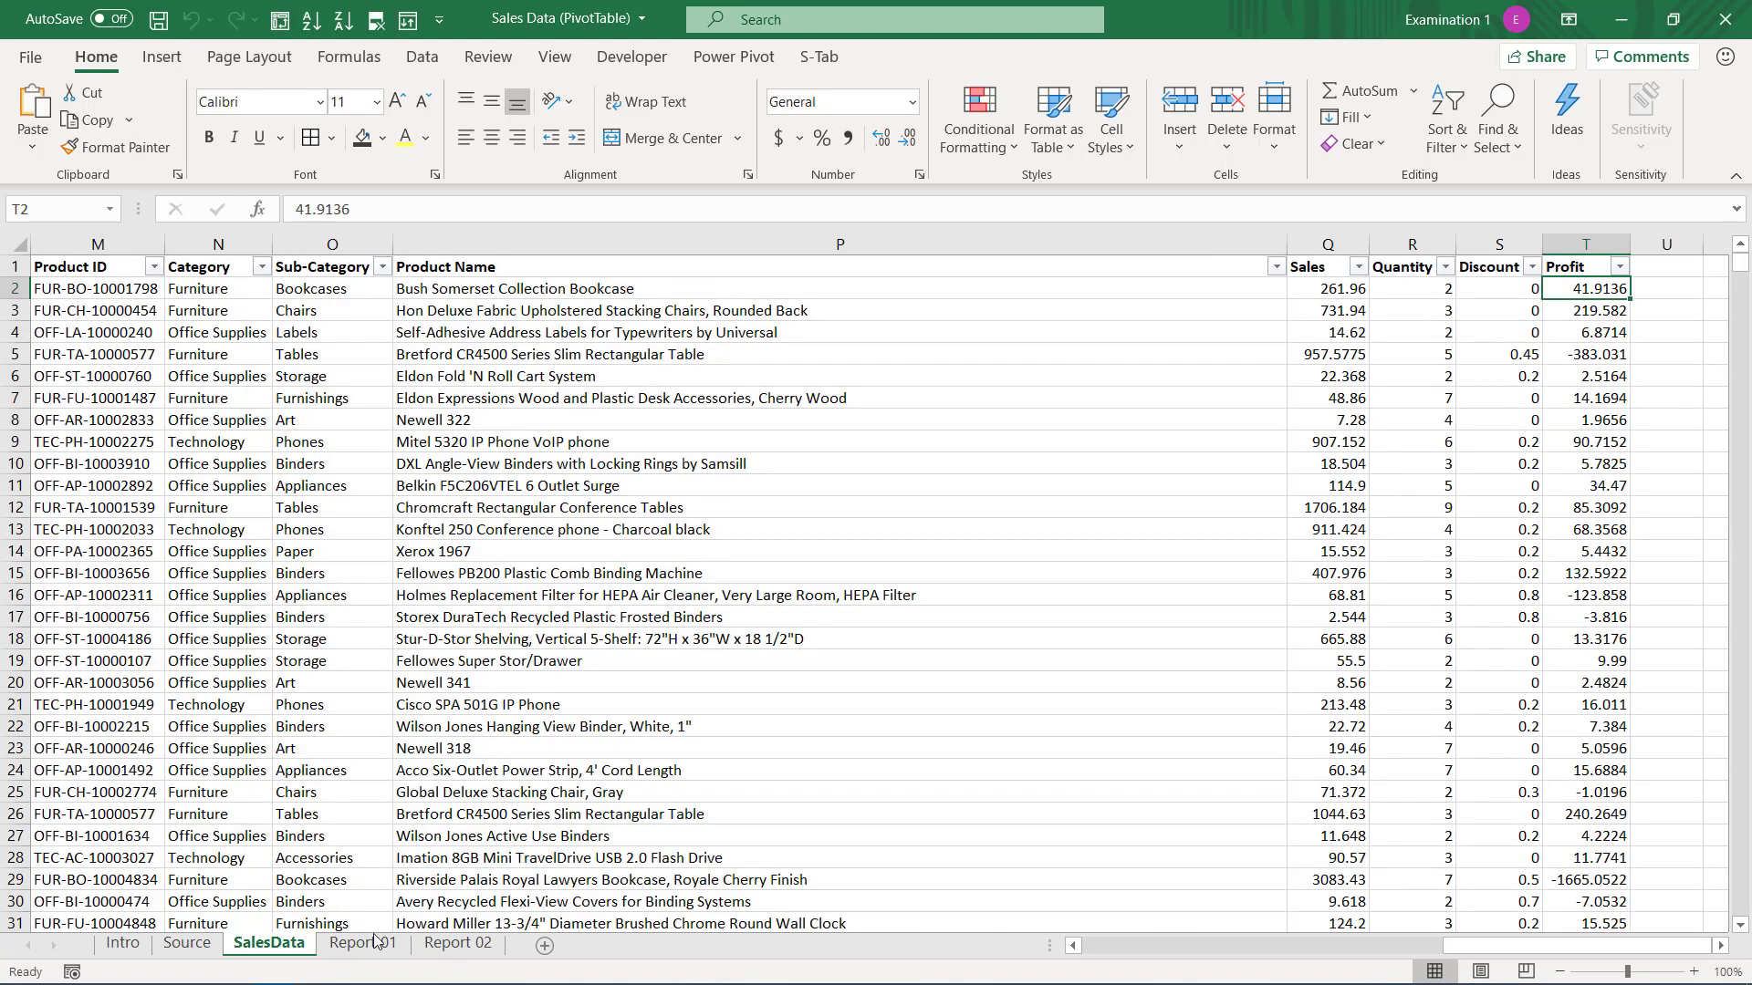
left_click_drag(1504, 945, 1101, 981)
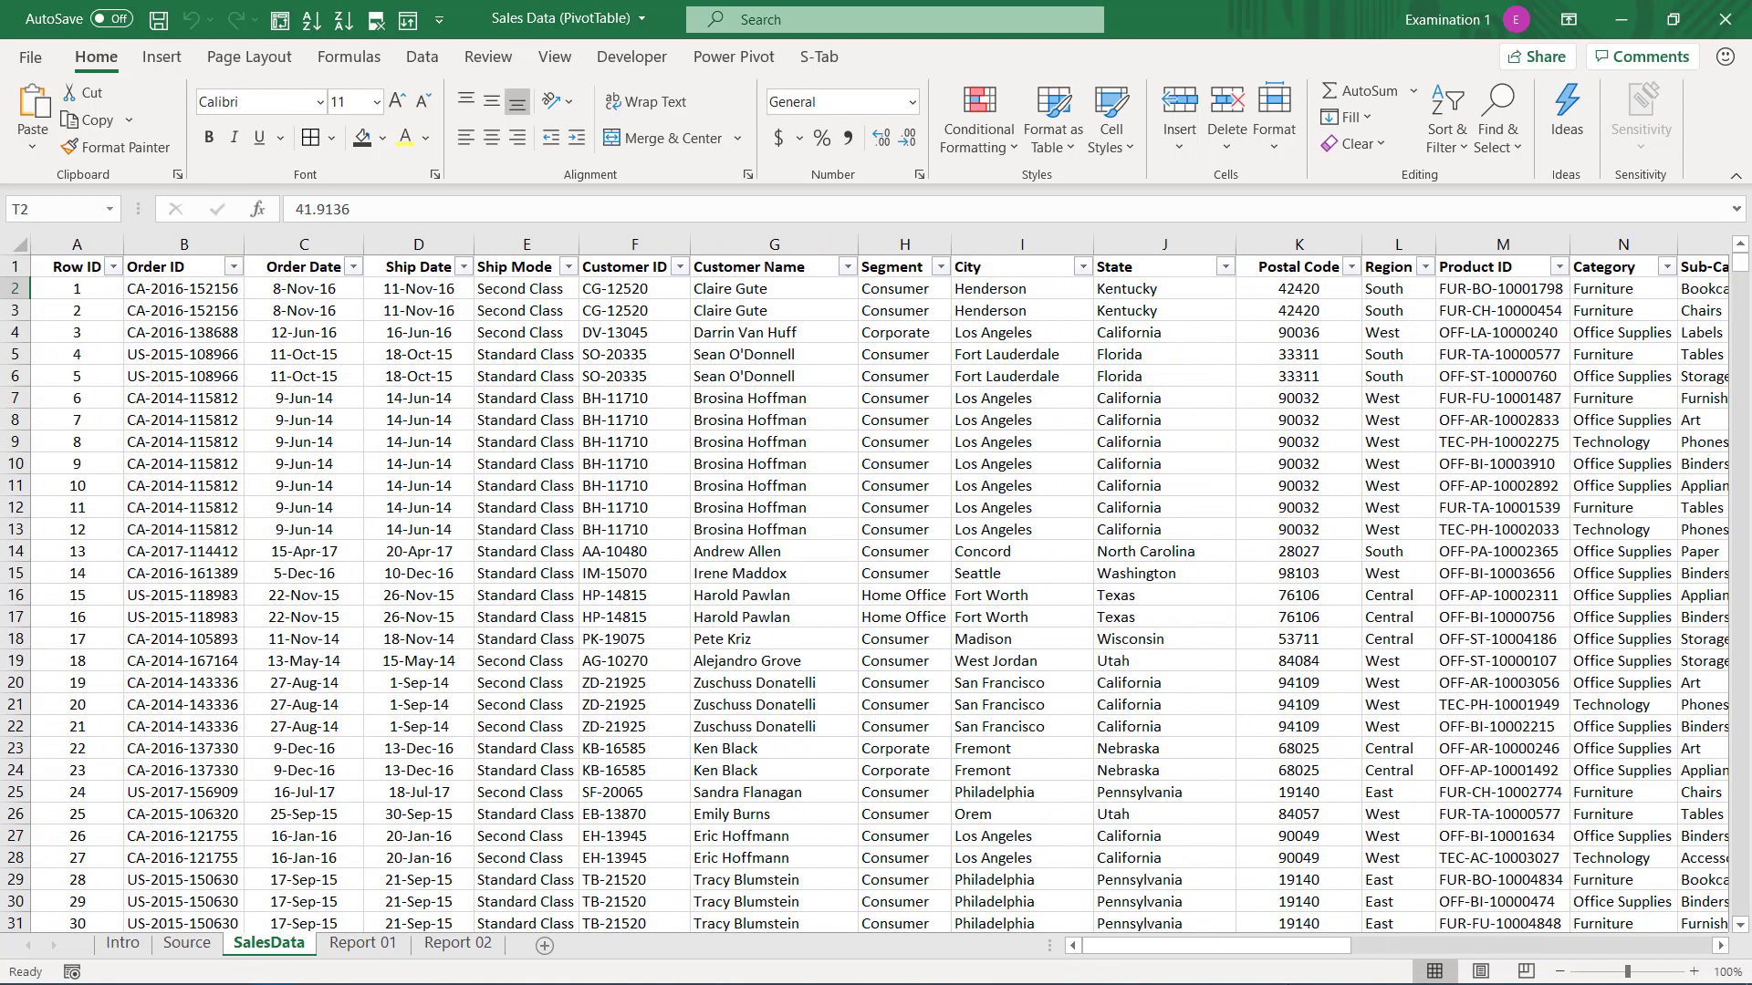
- Review the Profit column and the Region column's filter values in SalesData without applying a filter
left_click_drag(1336, 951, 1735, 896)
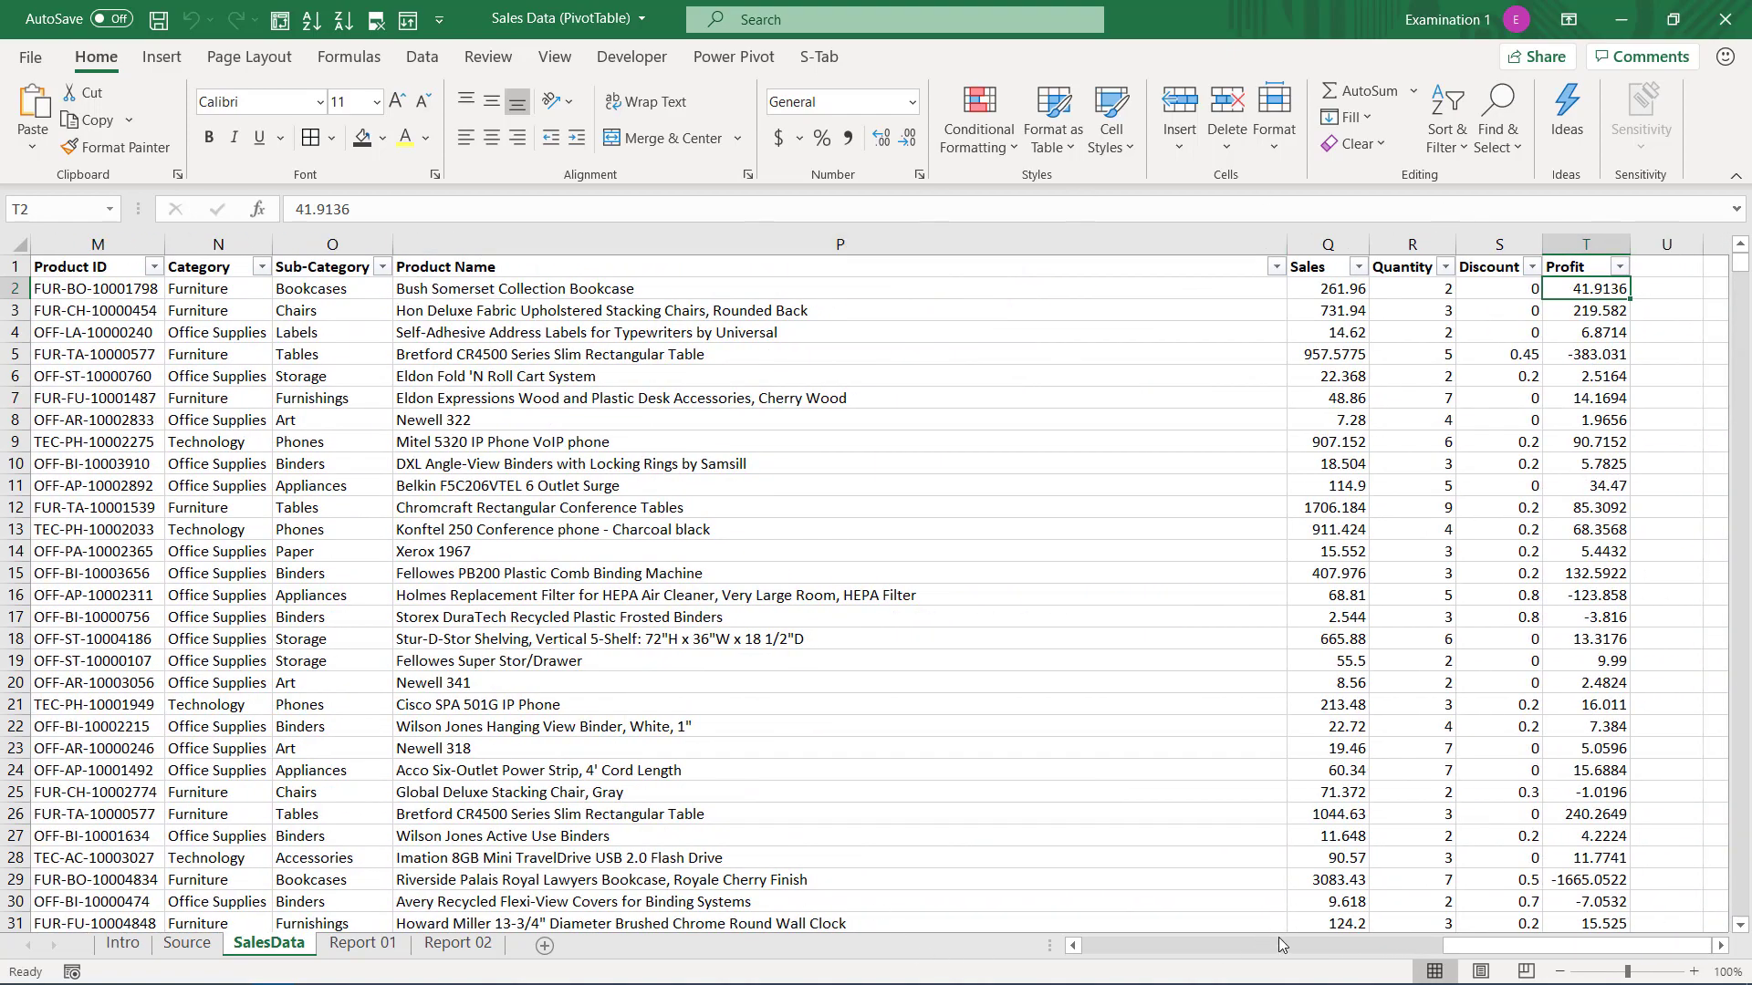
left_click_drag(1445, 946, 750, 911)
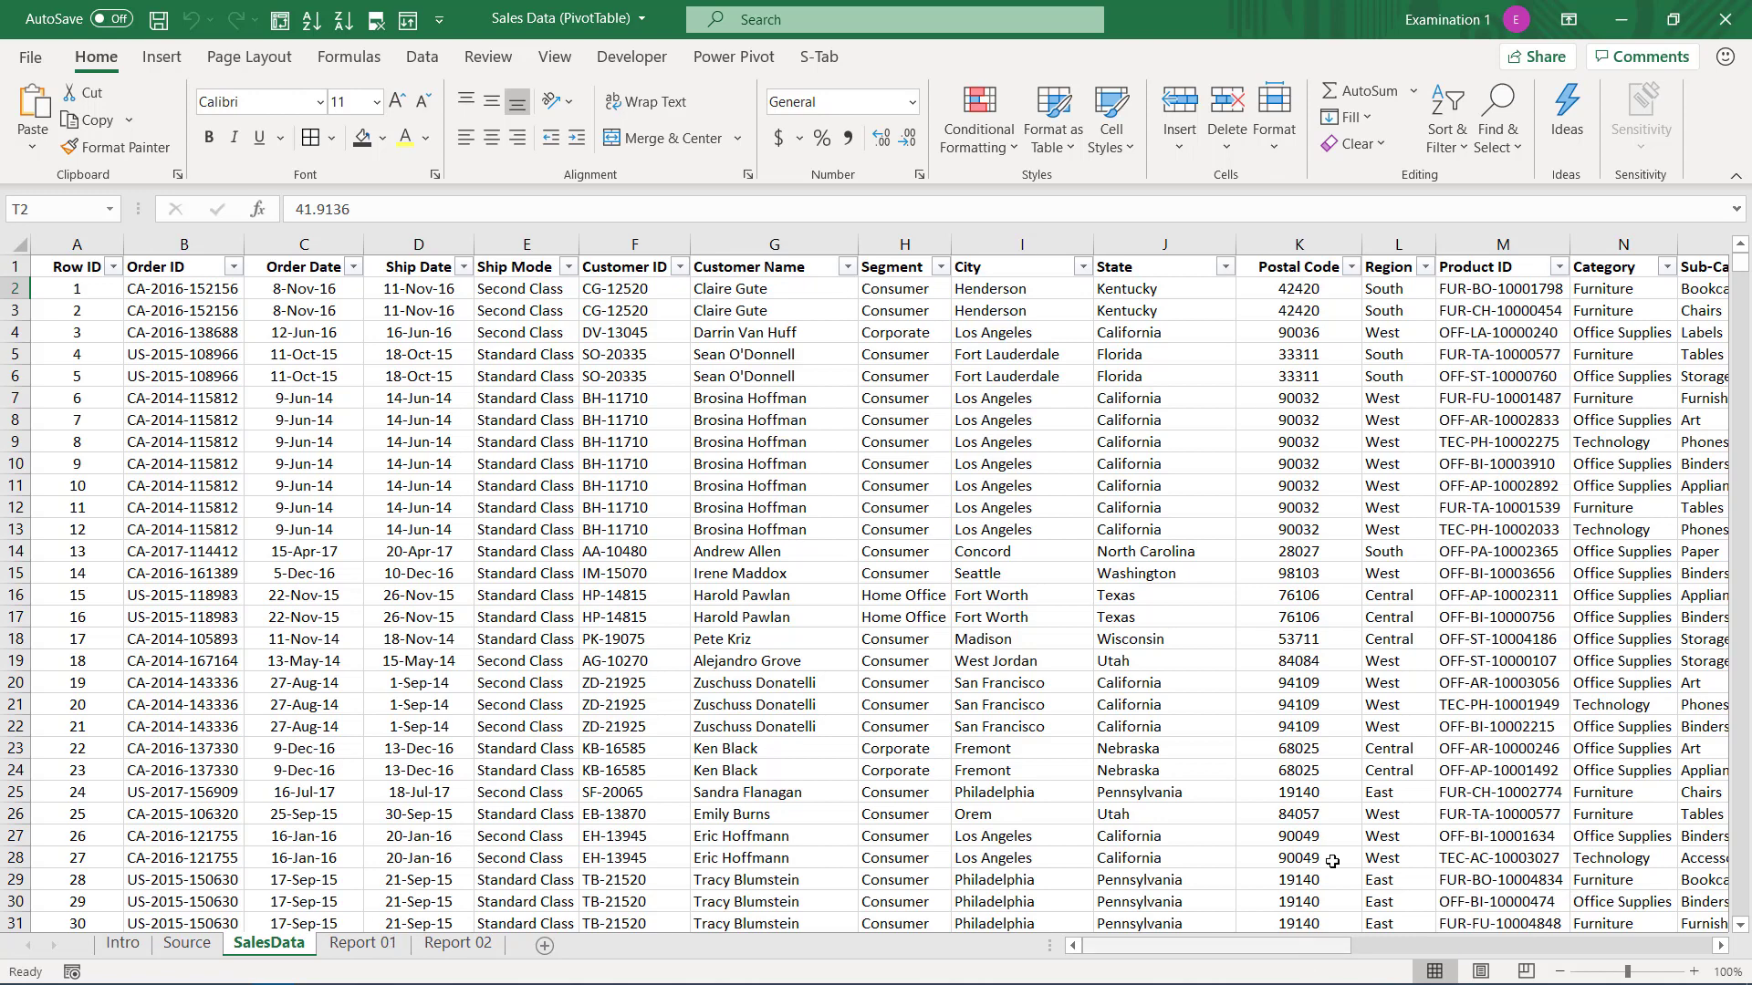
left_click(1424, 267)
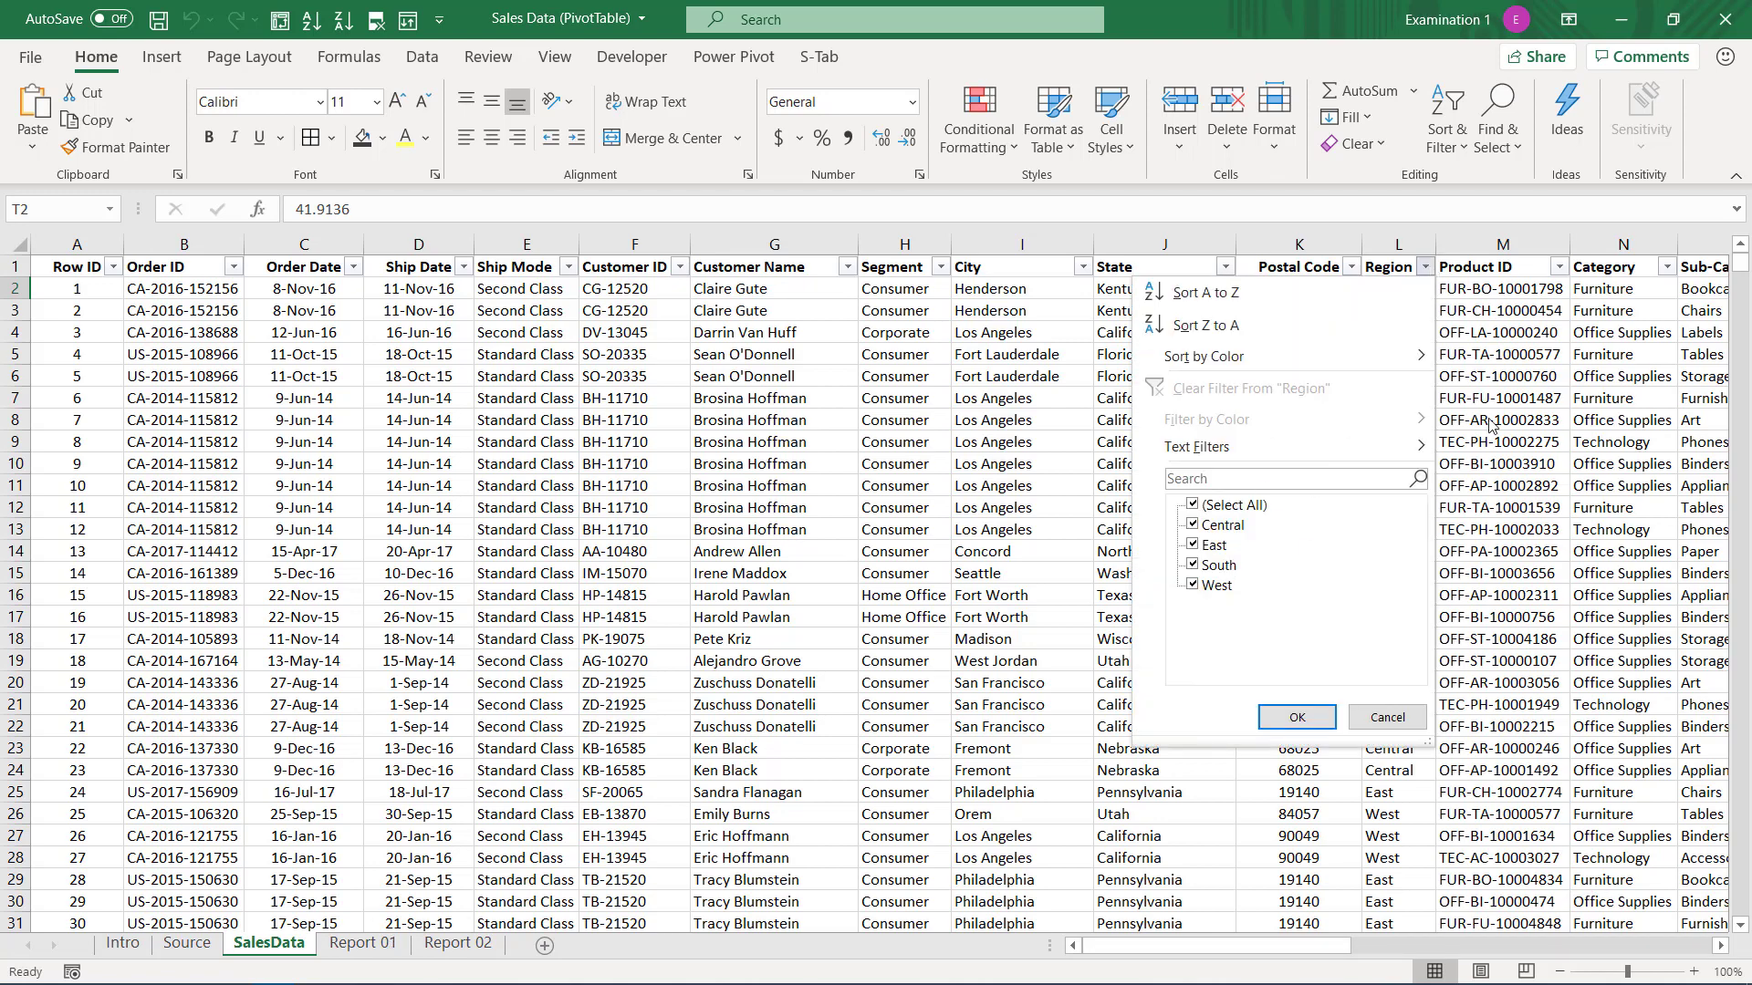
left_click(1296, 717)
scroll(1301, 963, "right", 2)
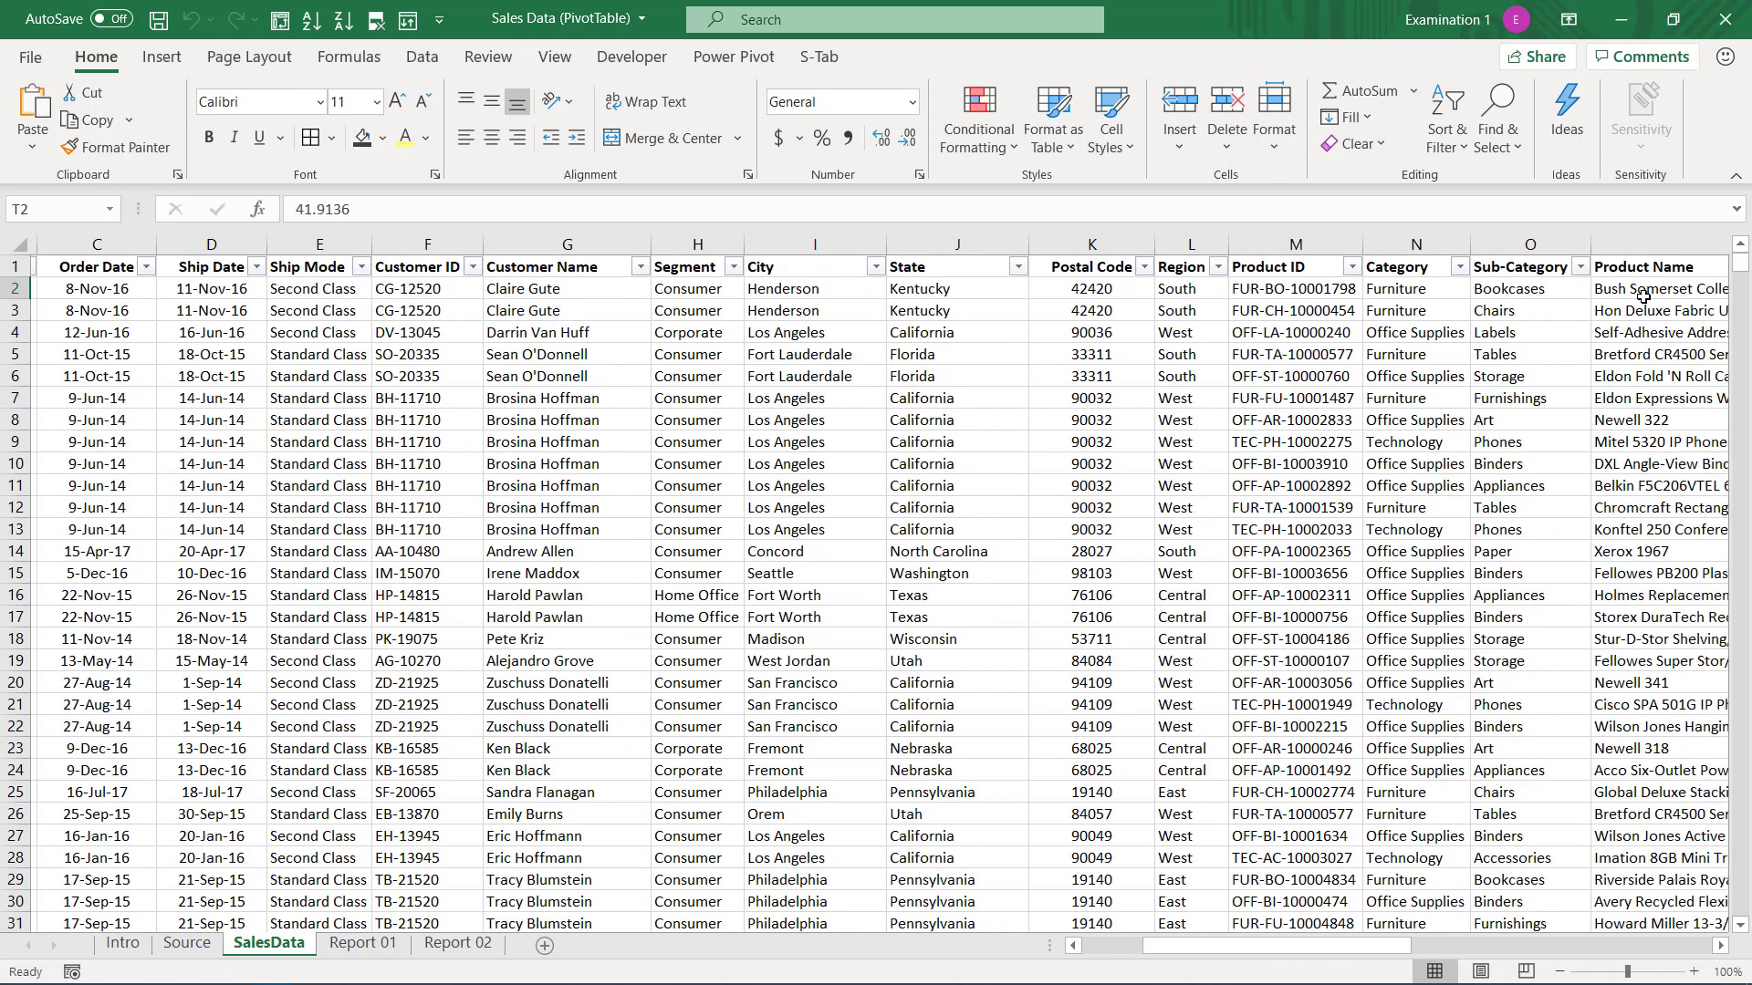
scroll(1599, 687, "down", 4)
scroll(1592, 682, "down", 1)
scroll(1028, 716, "up", 5)
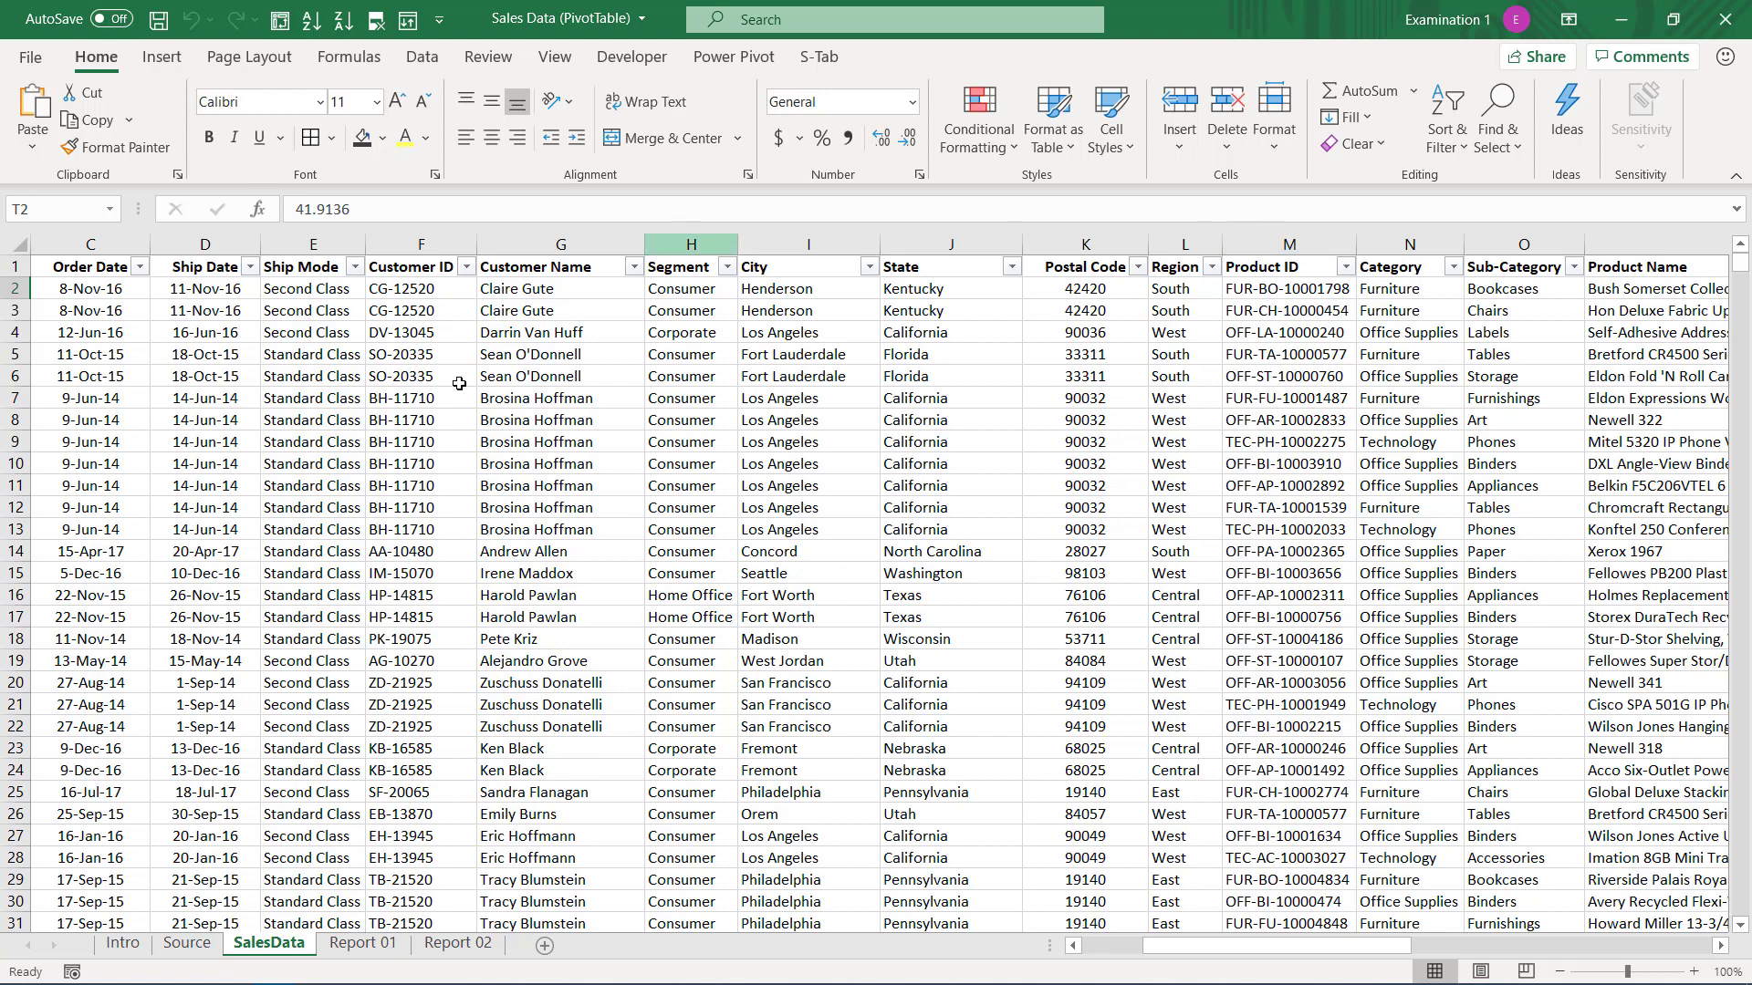
- Examine the Report 01 PivotTable, covering its region row labels, the Sum of Profit per region and the grand total
left_click(362, 942)
left_click_drag(110, 423, 101, 555)
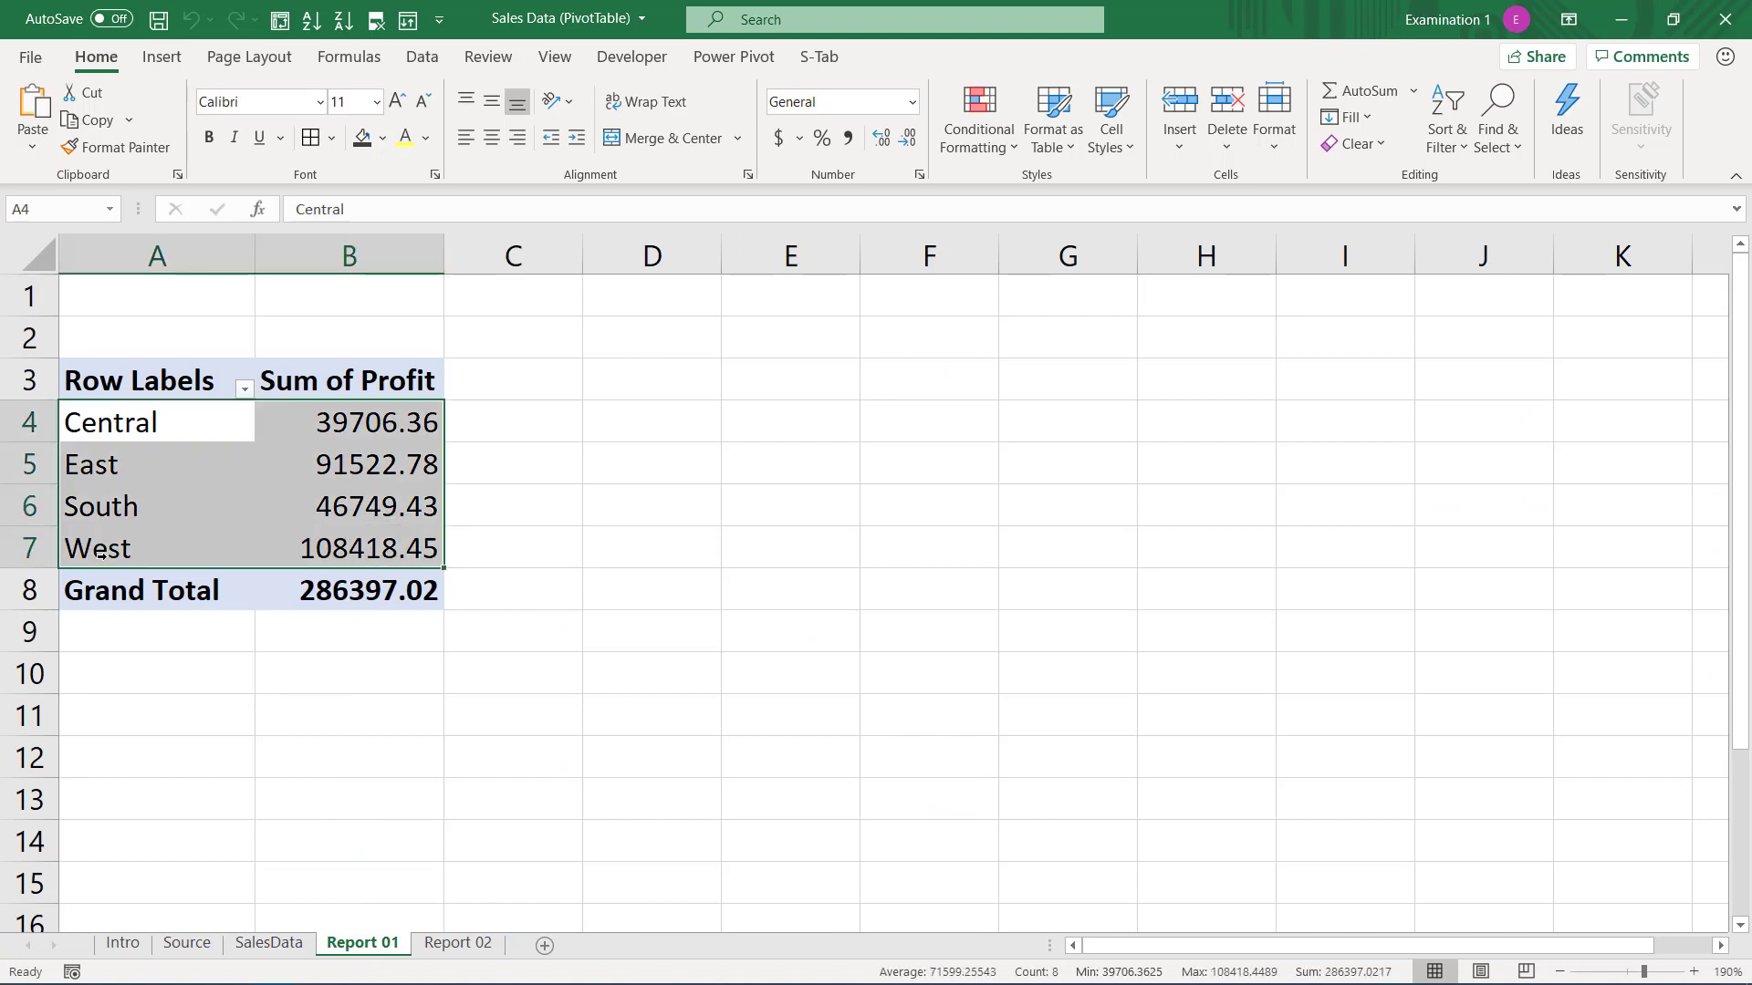
left_click_drag(354, 422, 356, 547)
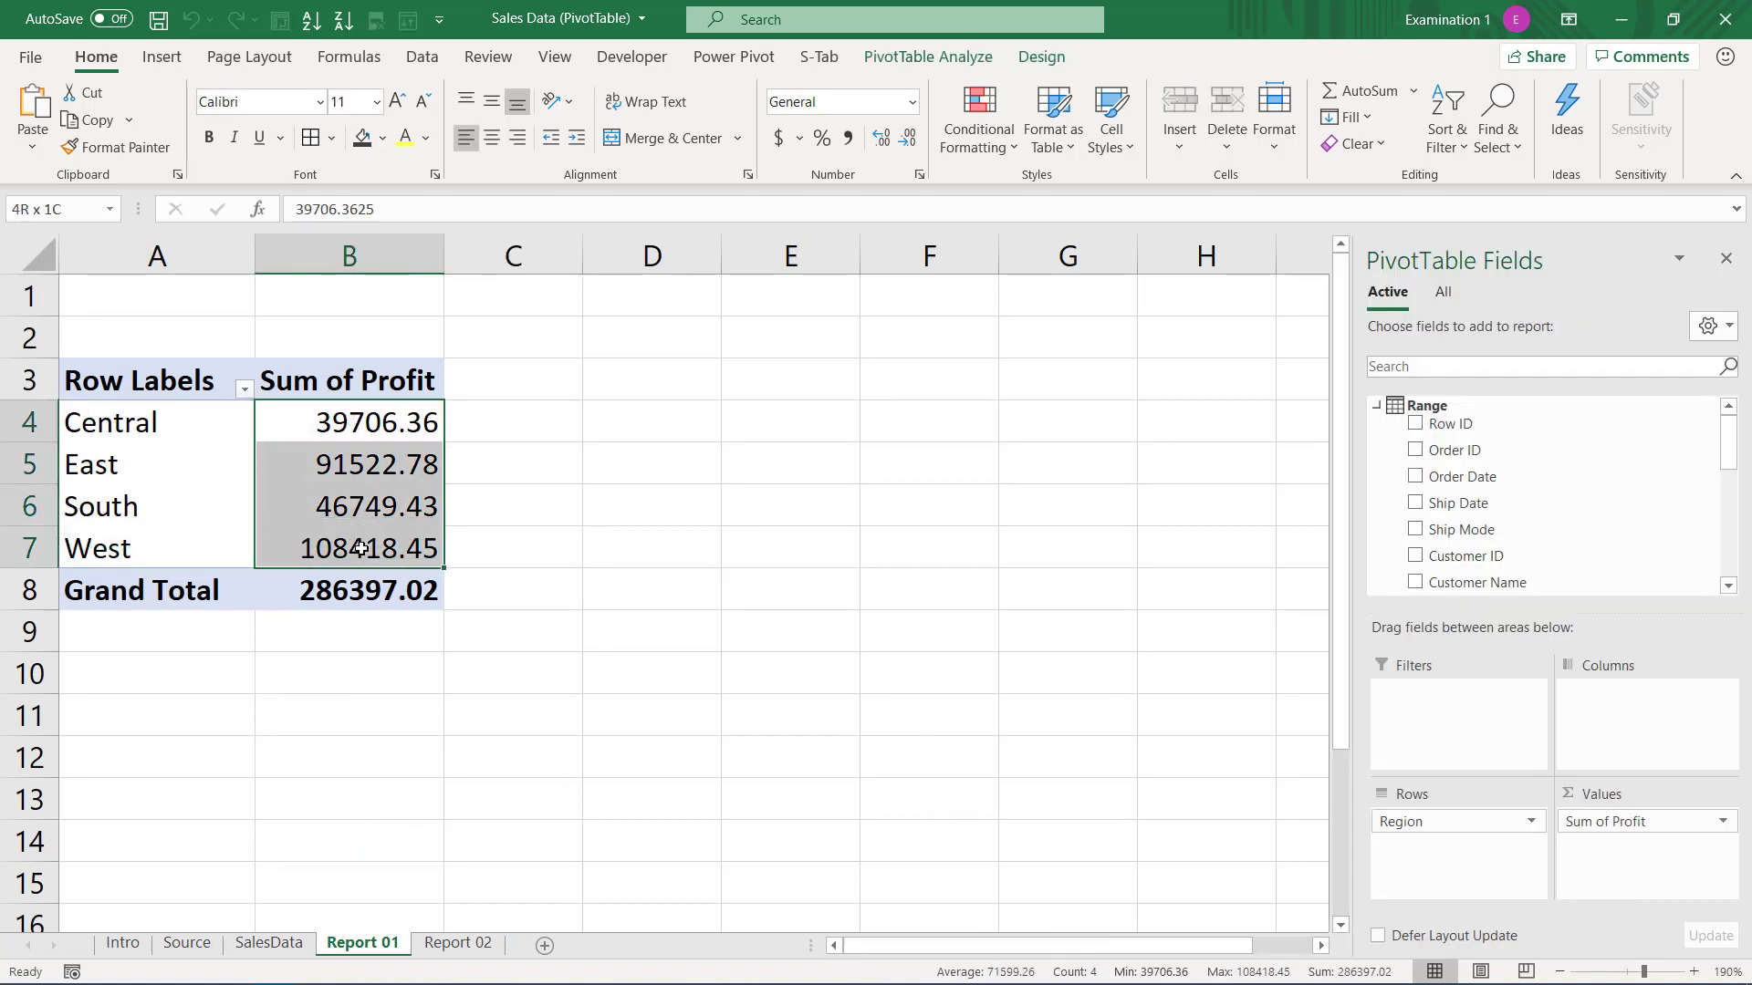
left_click(87, 412)
left_click_drag(110, 383, 366, 569)
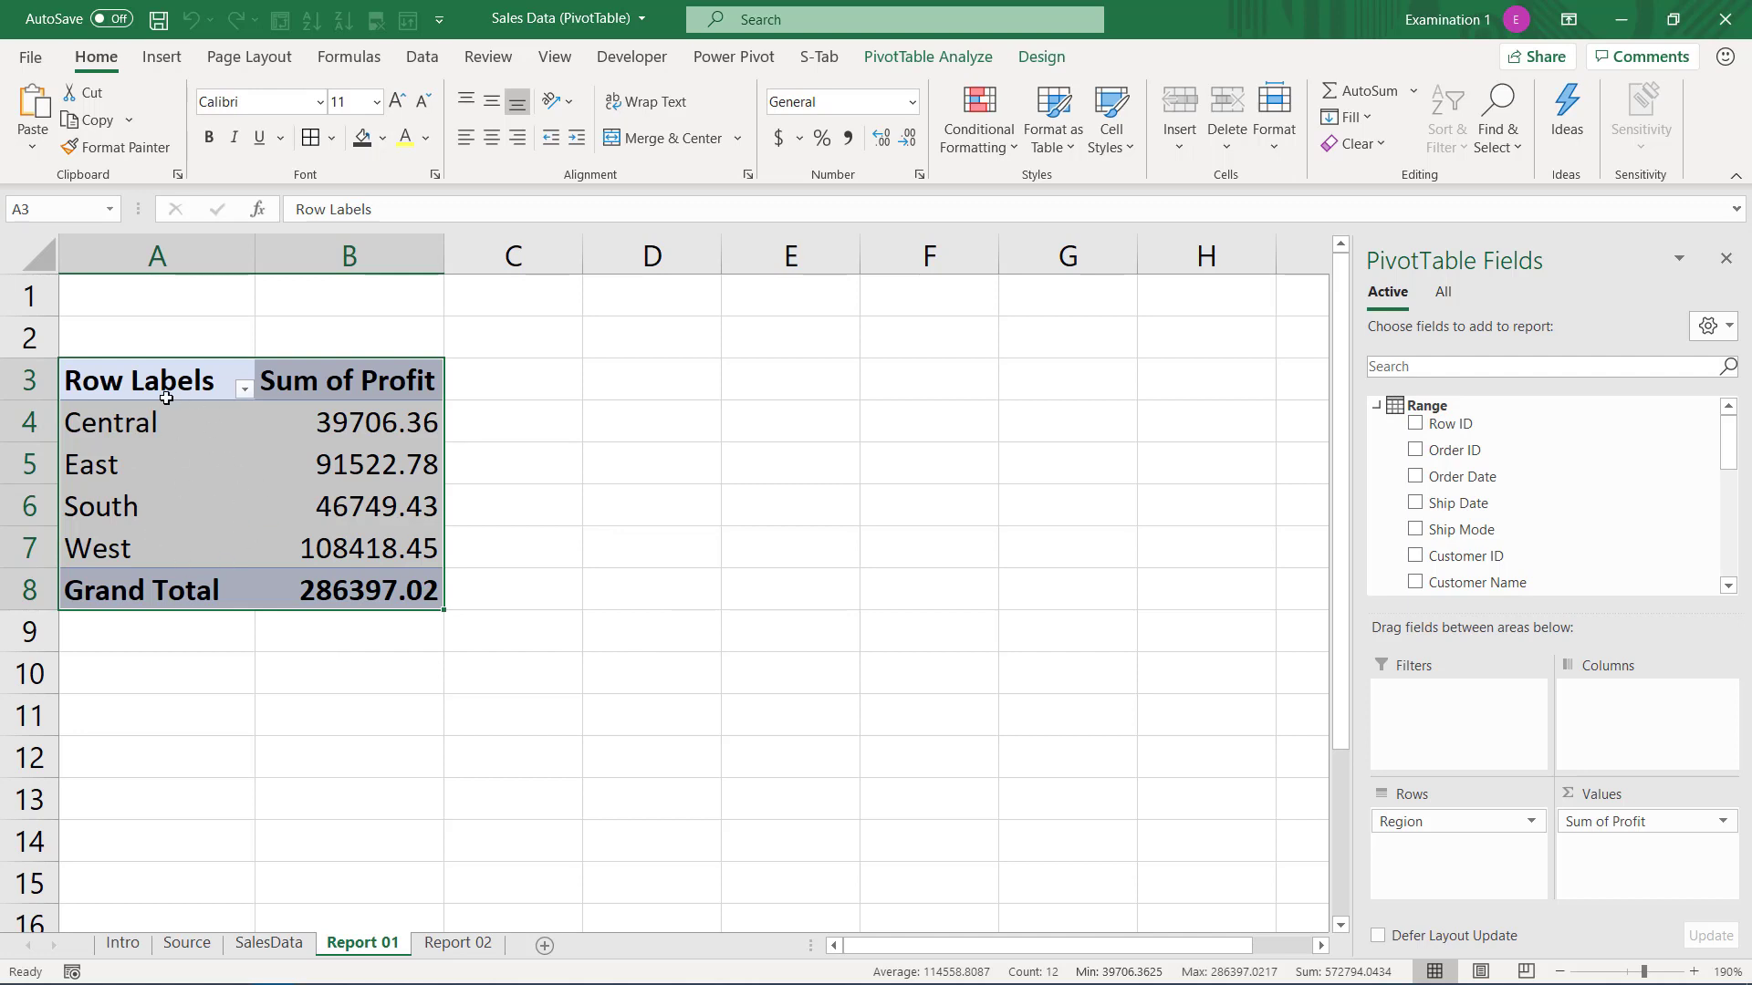
left_click(566, 489)
key("Left")
key("Up")
key("Down")
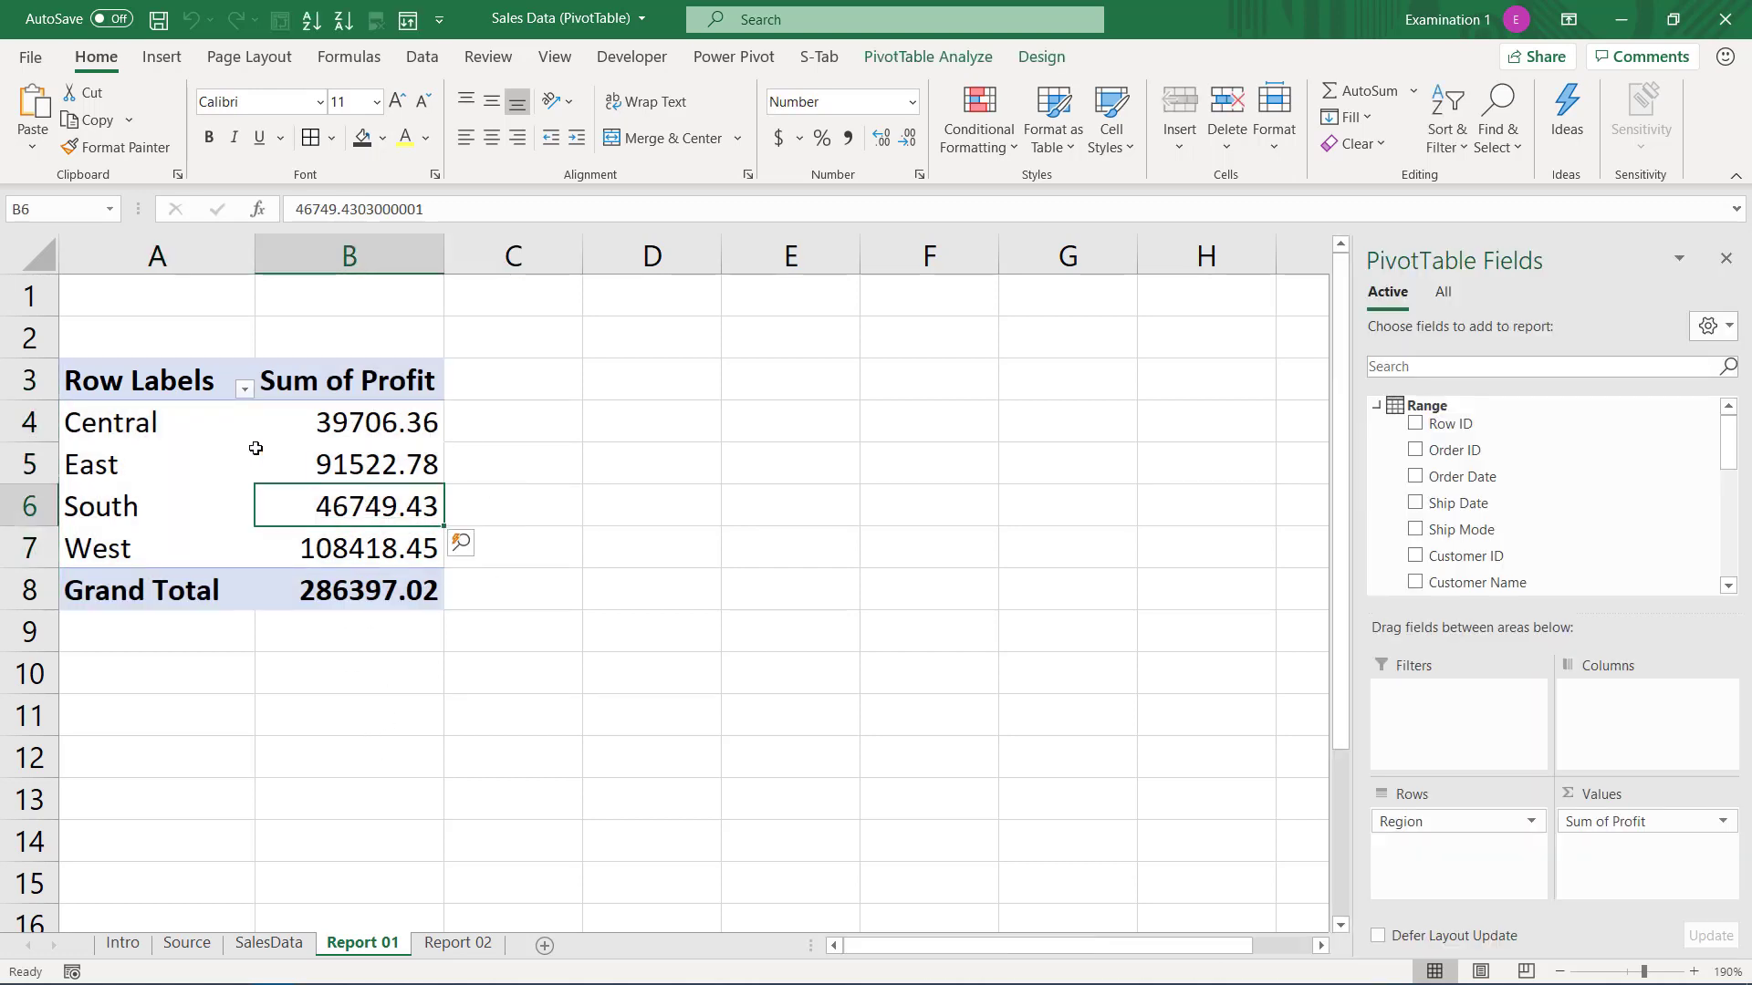
left_click_drag(137, 423, 122, 550)
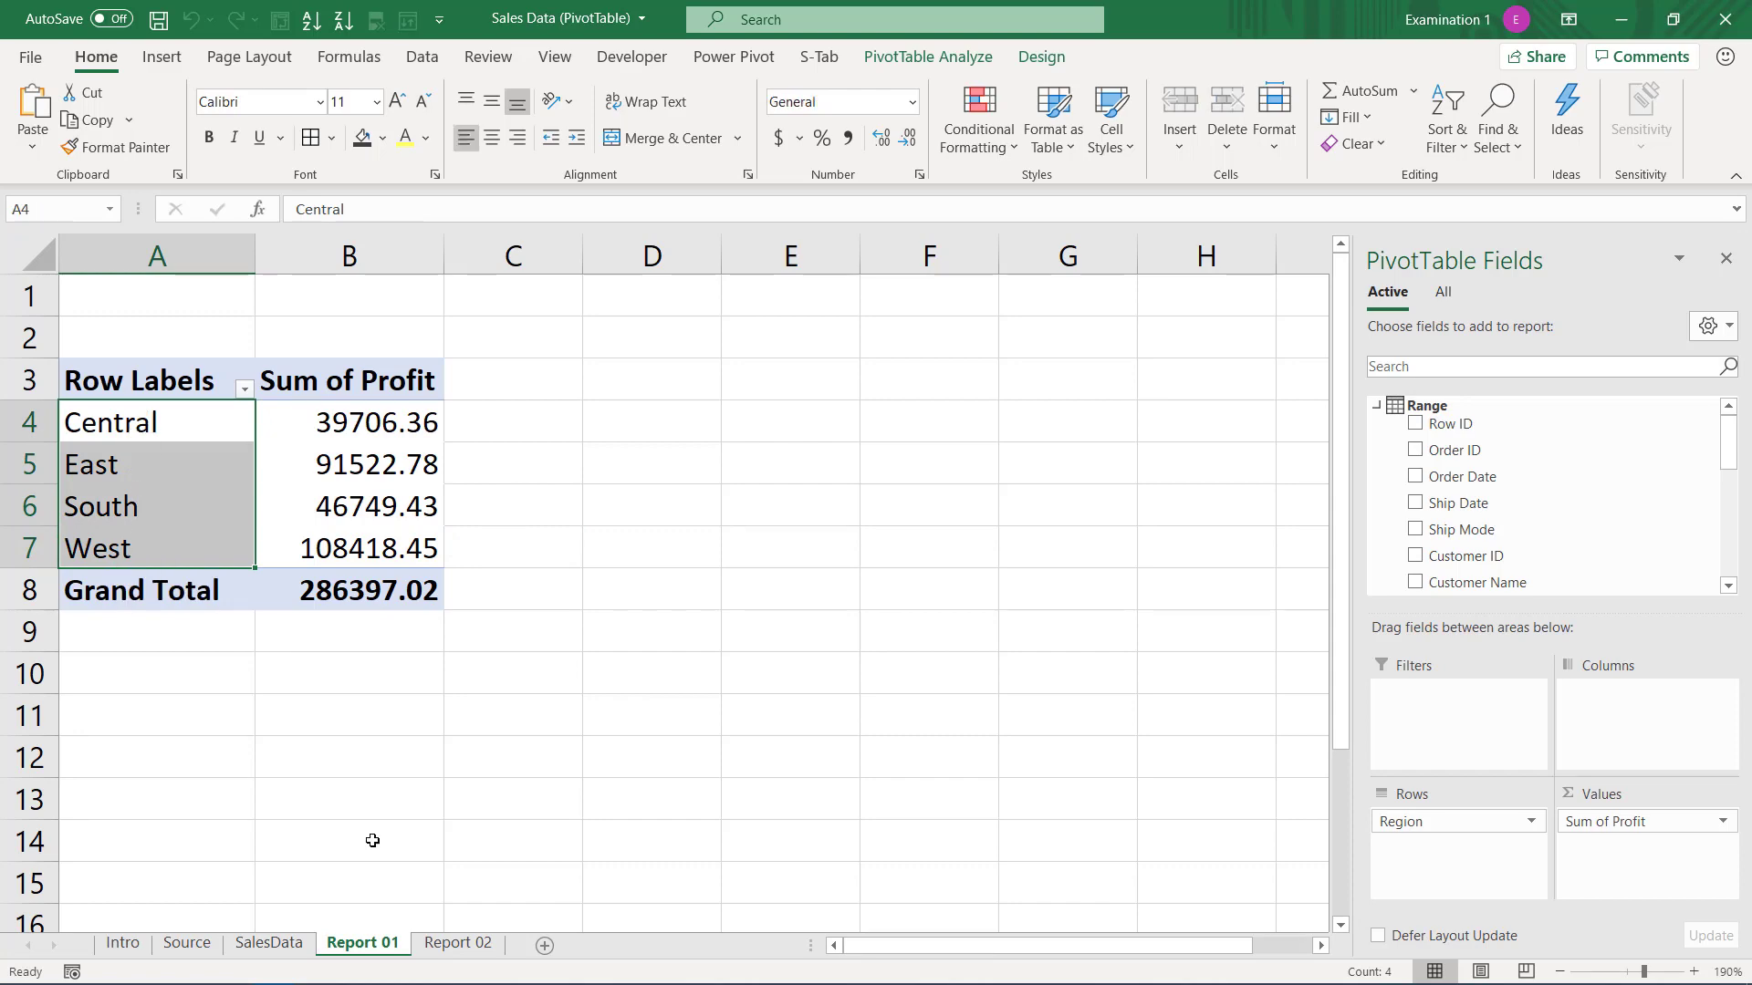
- Check the Segment column's filter values in SalesData against the regions in Report 01, without applying a filter
left_click(268, 943)
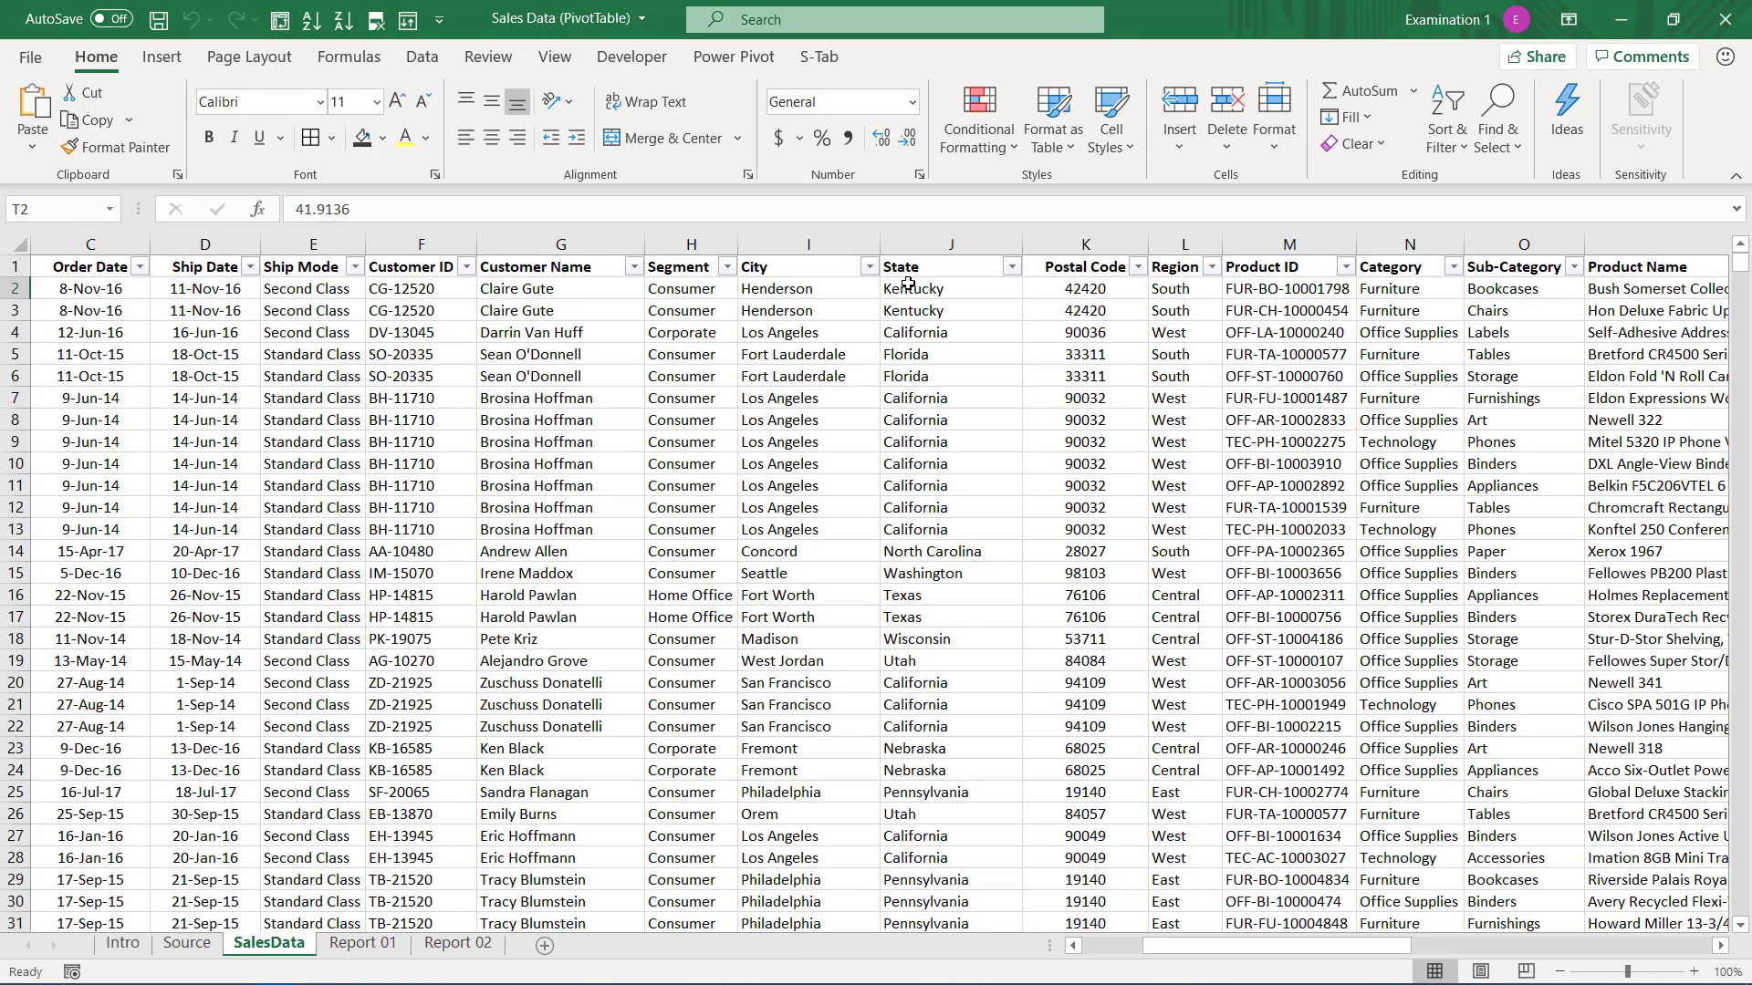
left_click(727, 267)
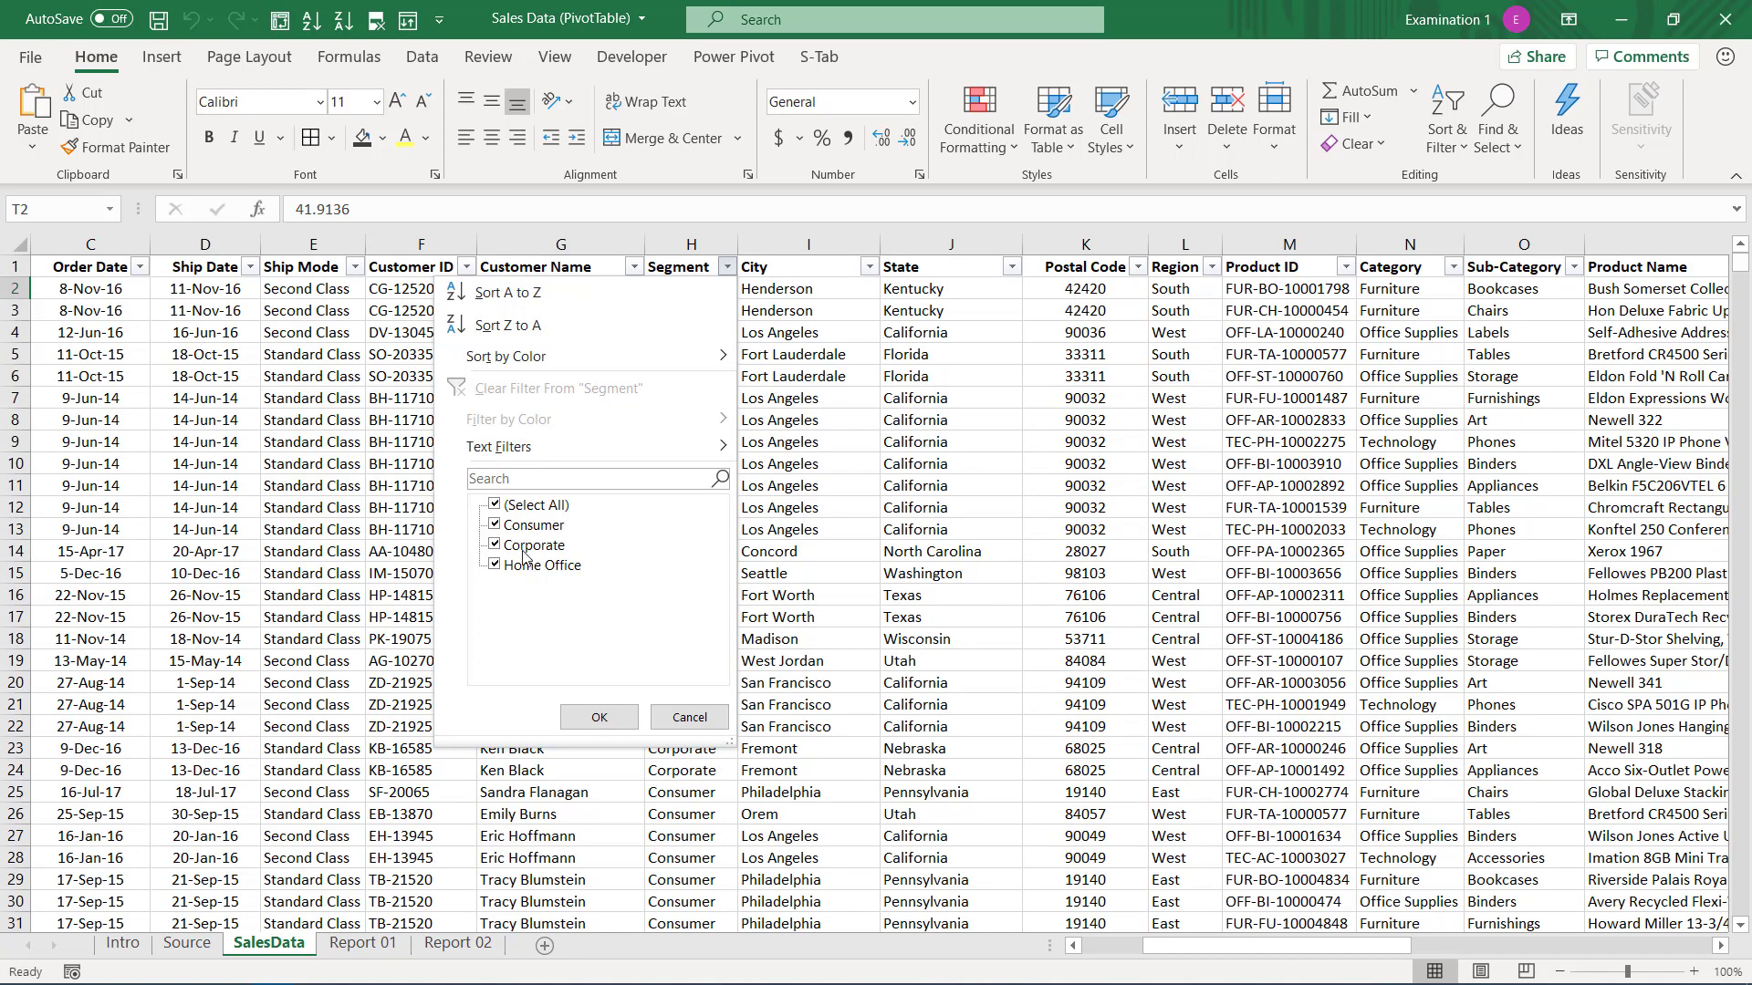
left_click(690, 717)
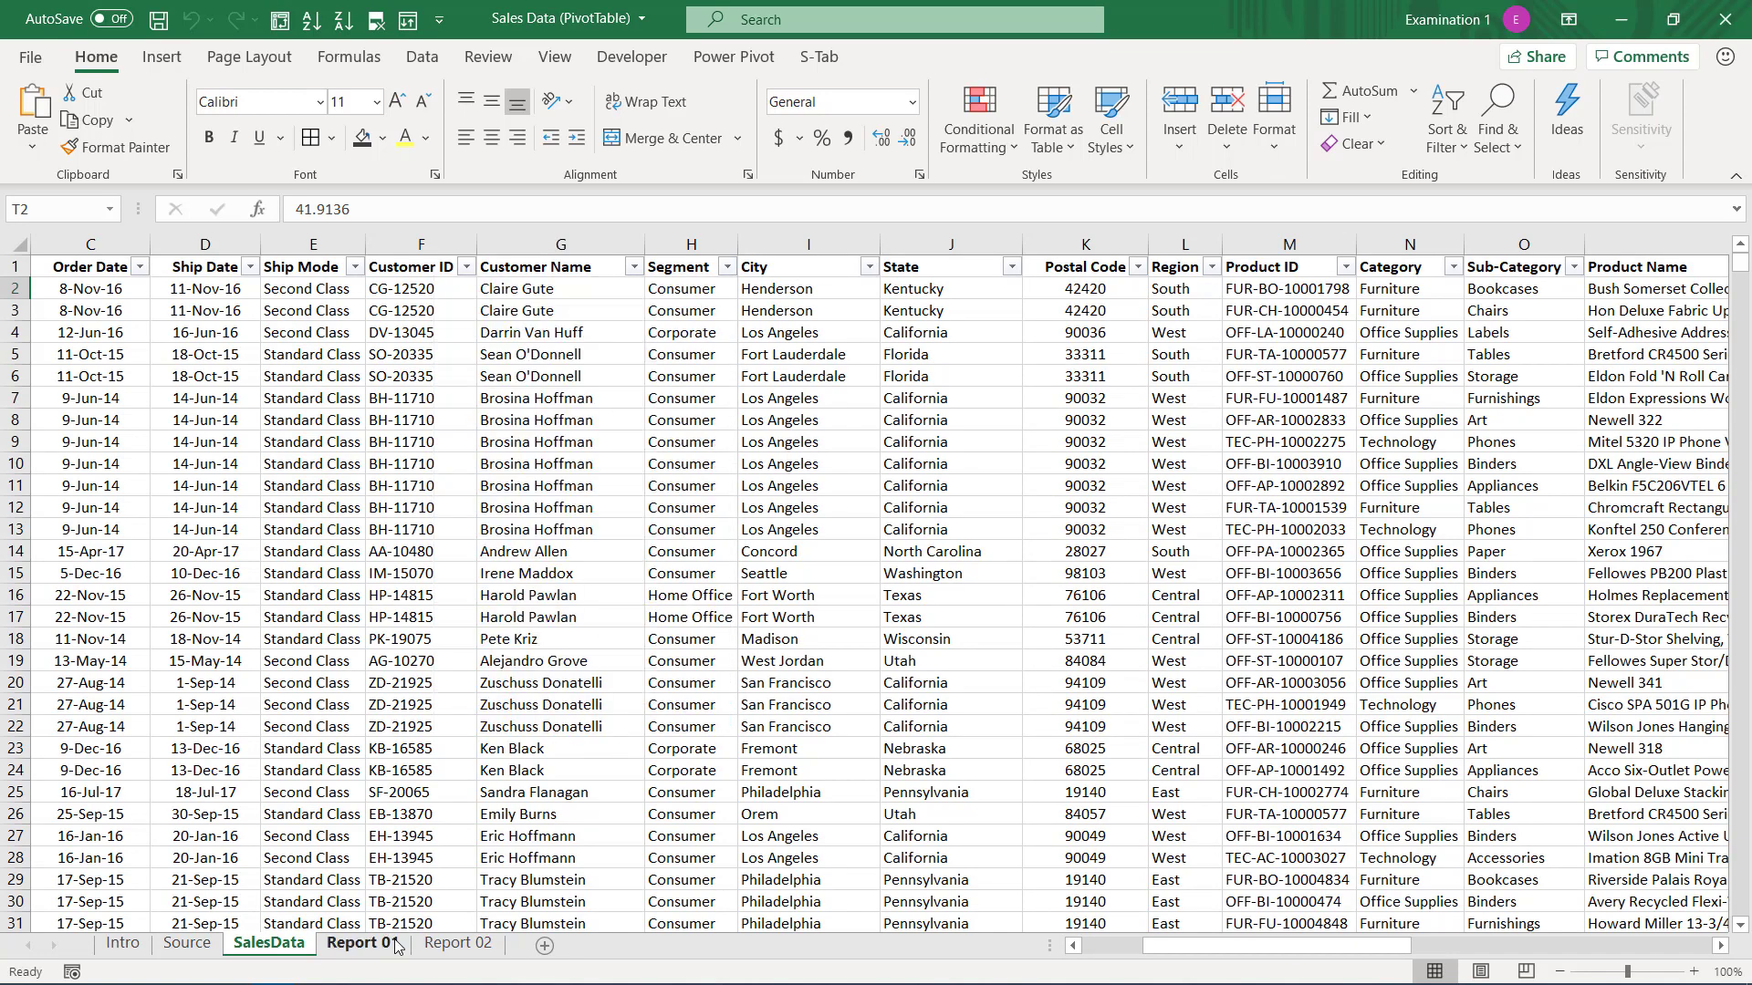
left_click(362, 943)
left_click(228, 428)
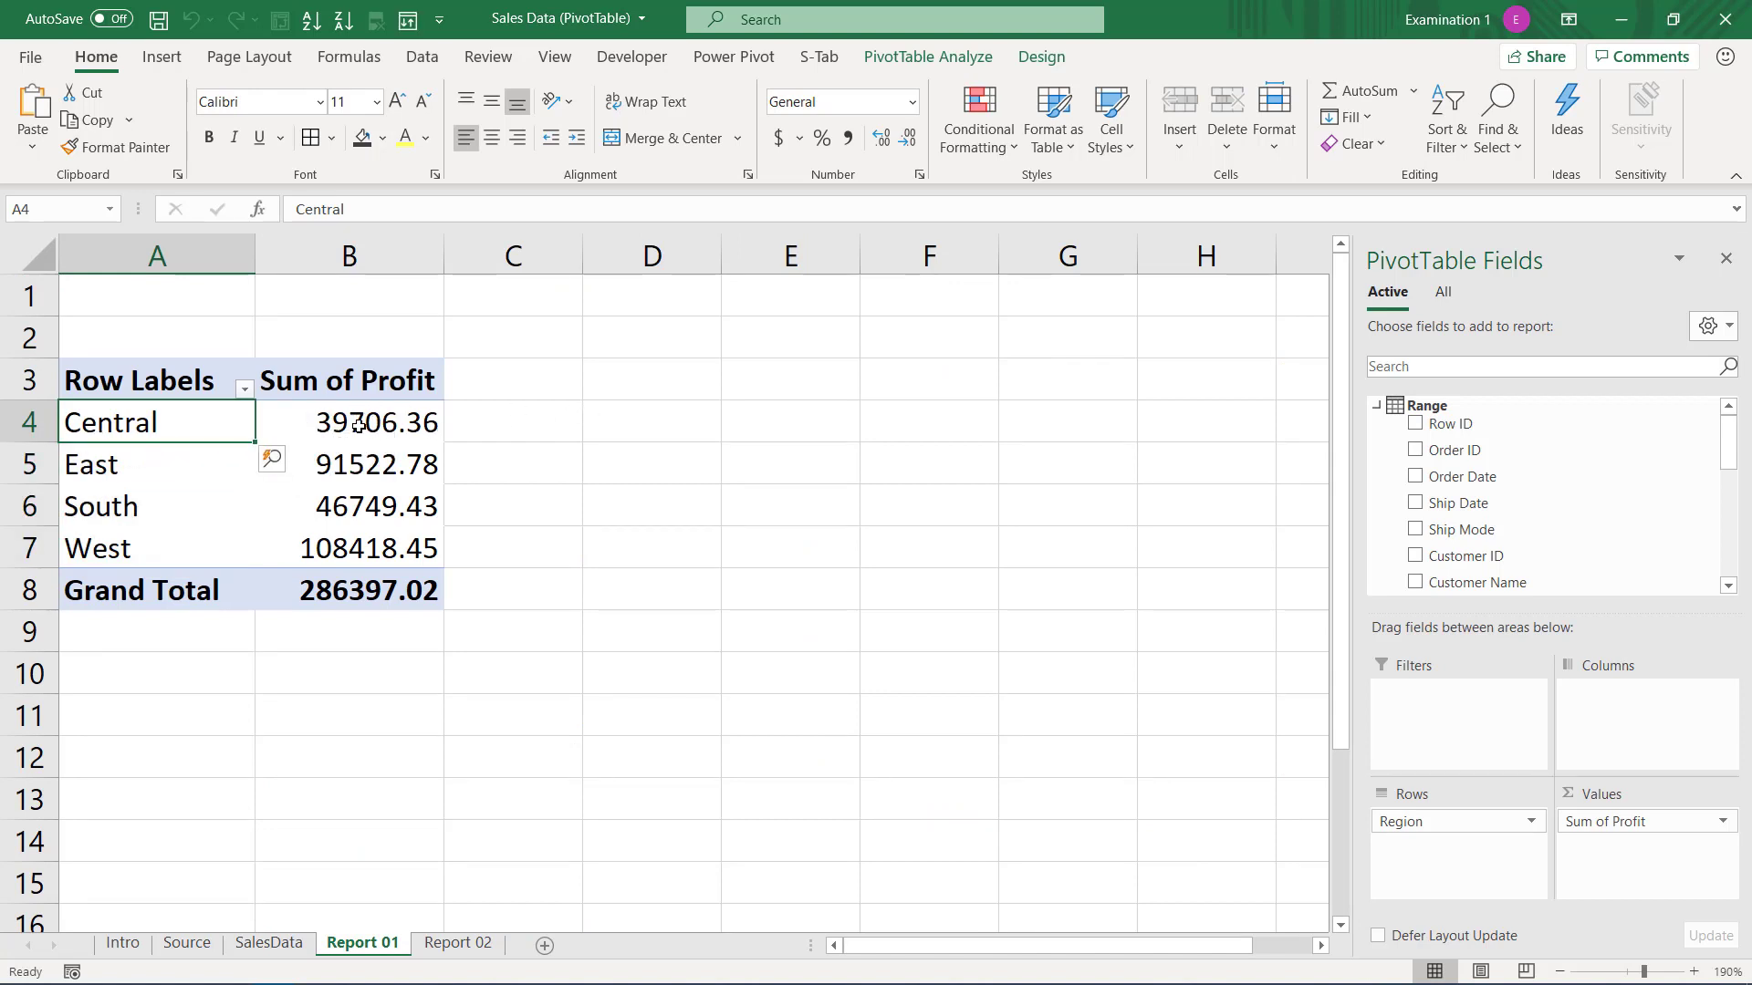
left_click(268, 943)
left_click(728, 276)
key("ctrl+space")
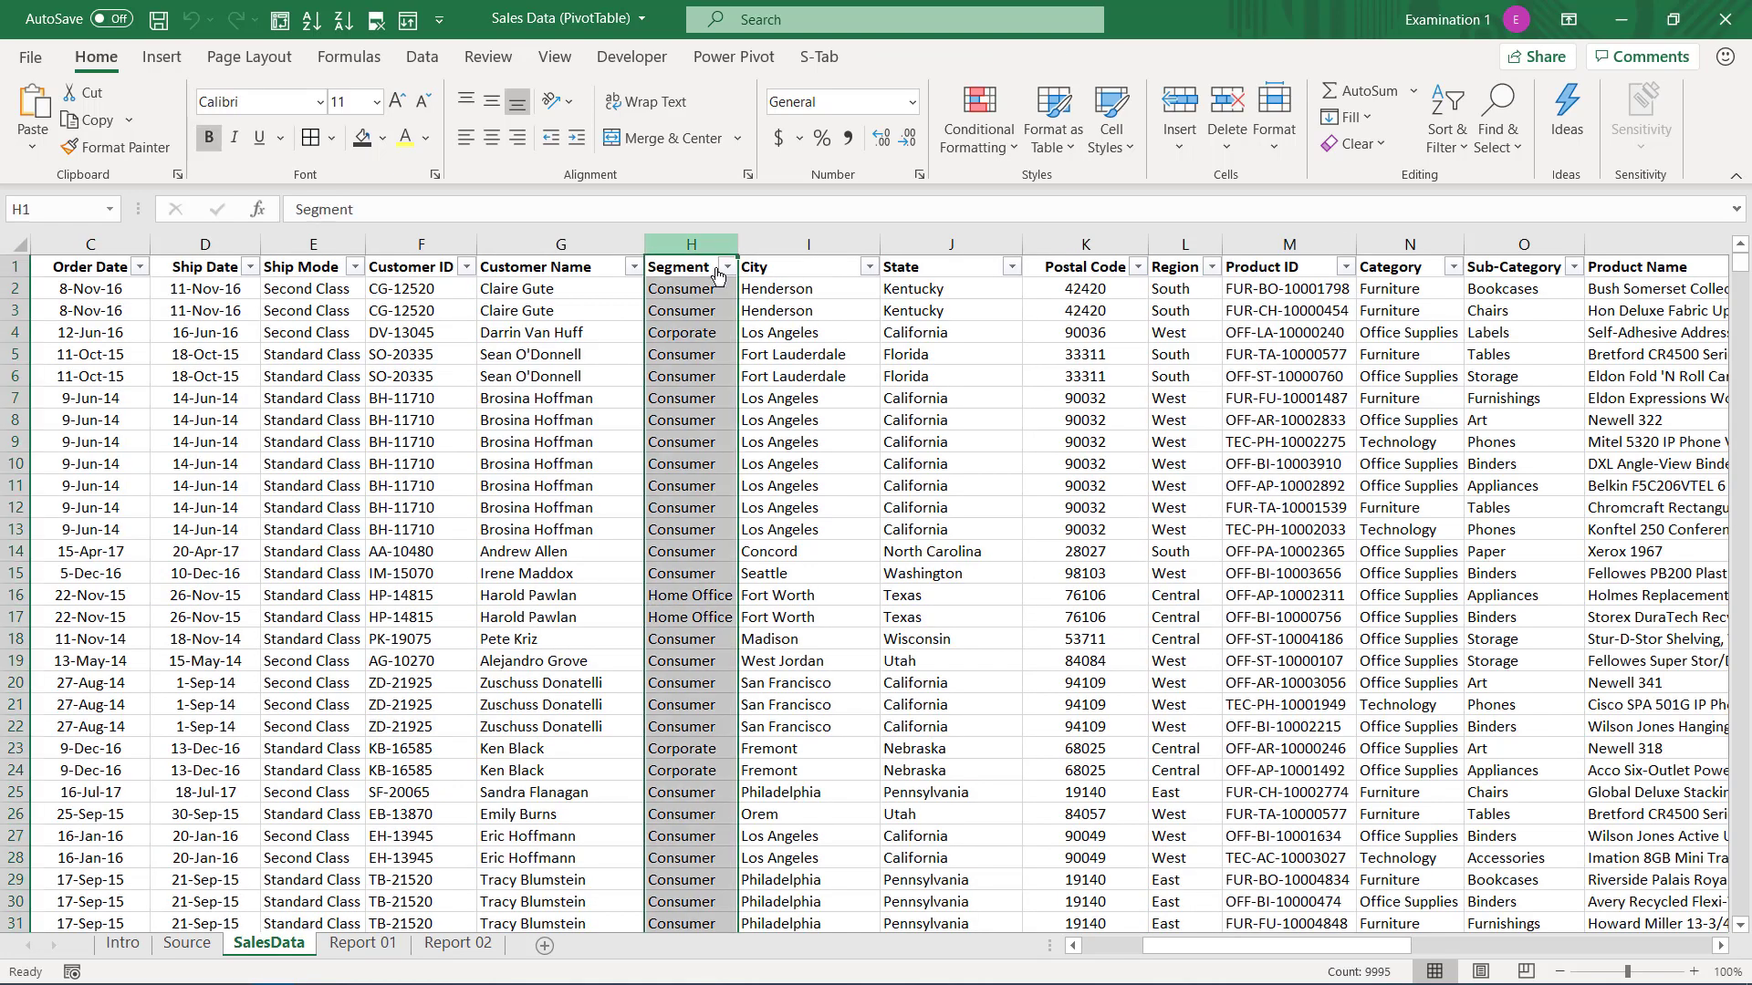
left_click(727, 268)
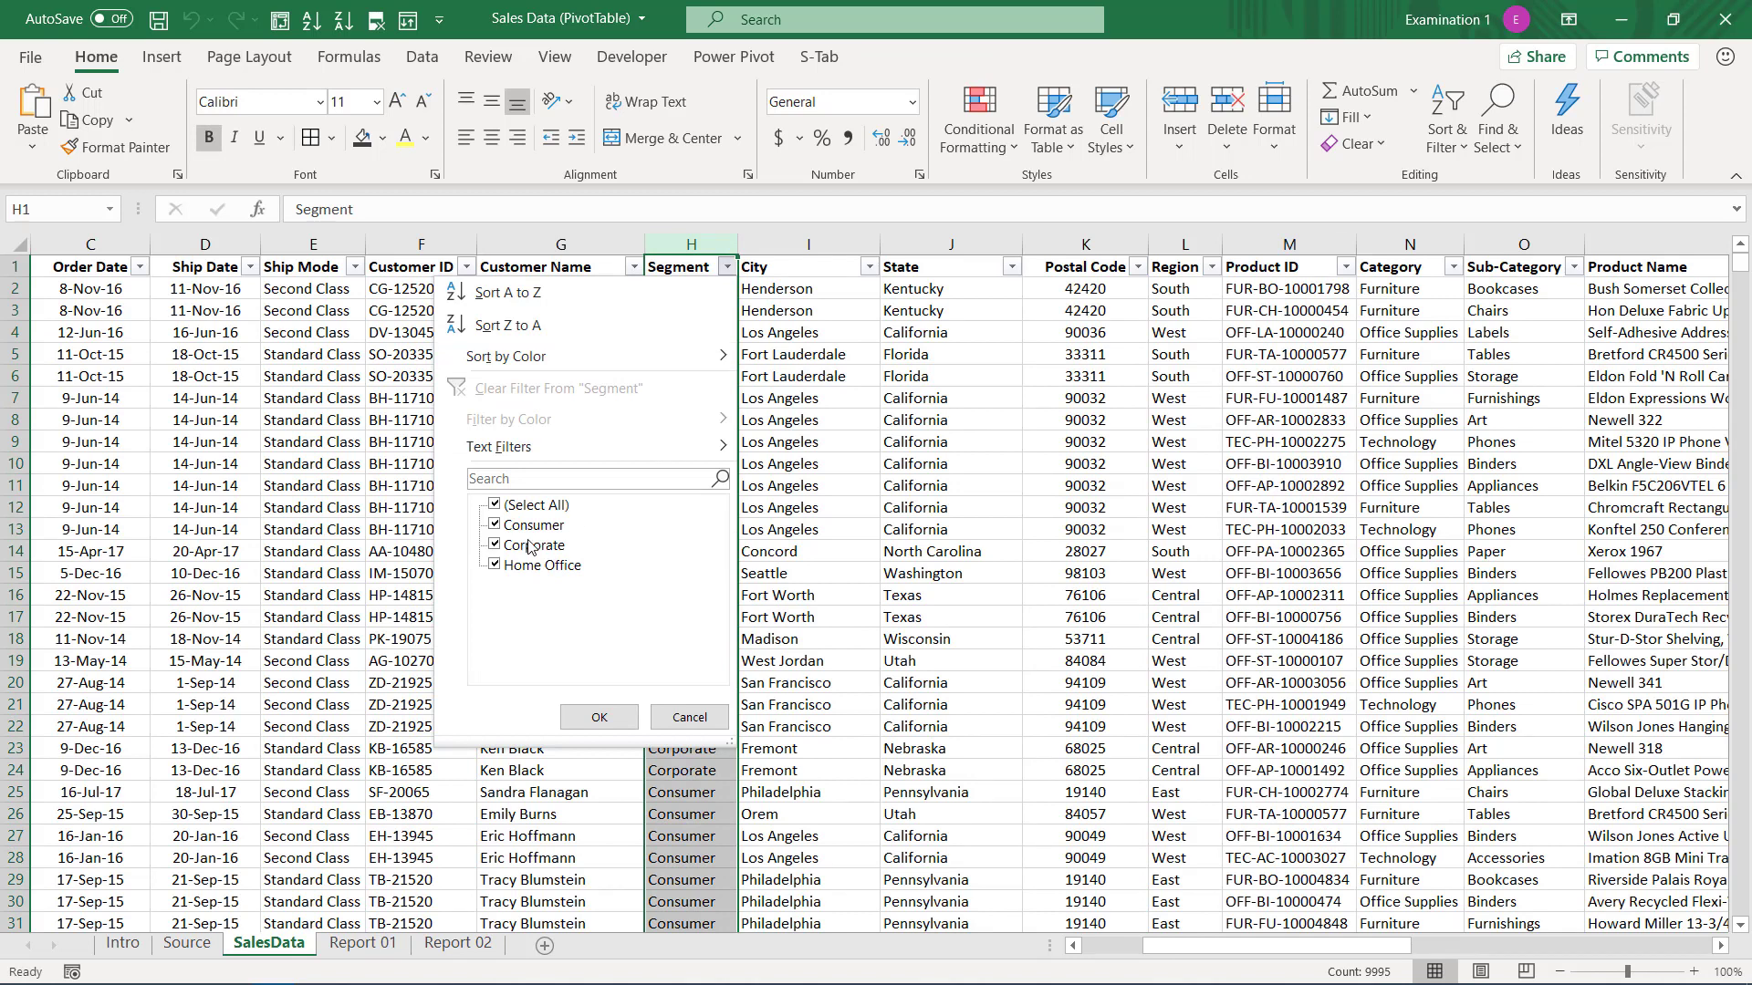
left_click(684, 719)
- Examine how the Report 02 PivotTable splits each region's profit by segment, following the Central row to its grand total
left_click(459, 943)
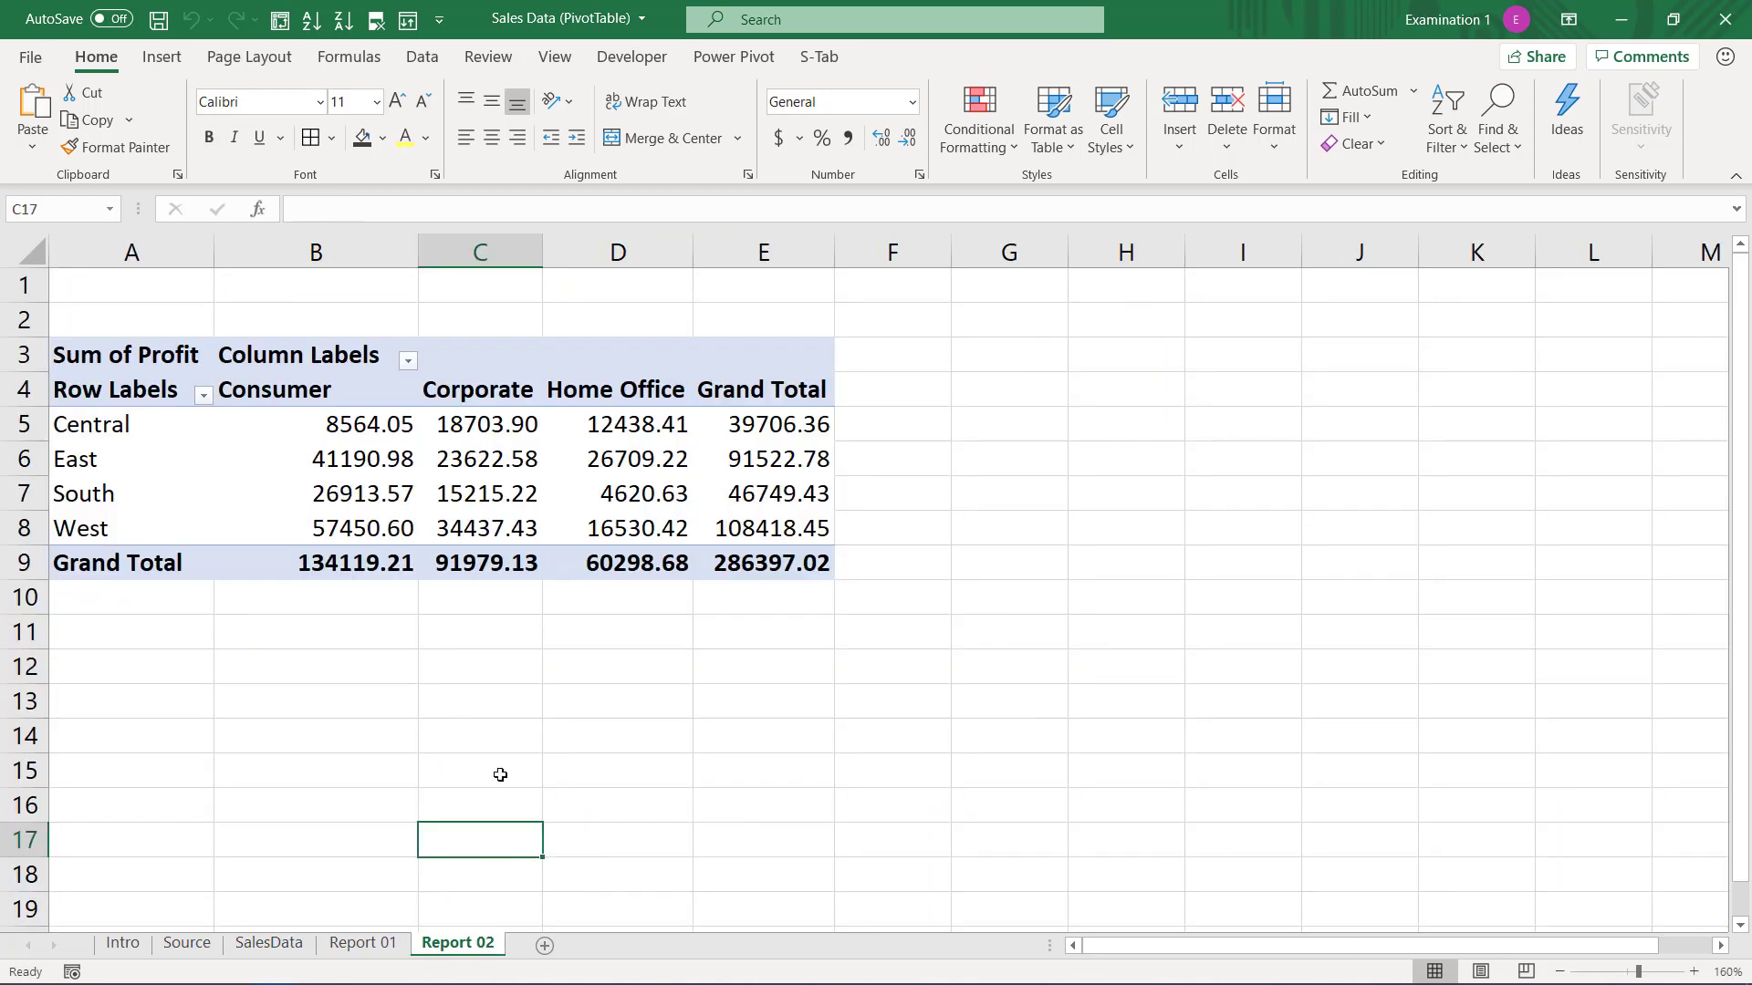
left_click(478, 459)
left_click_drag(146, 424, 777, 527)
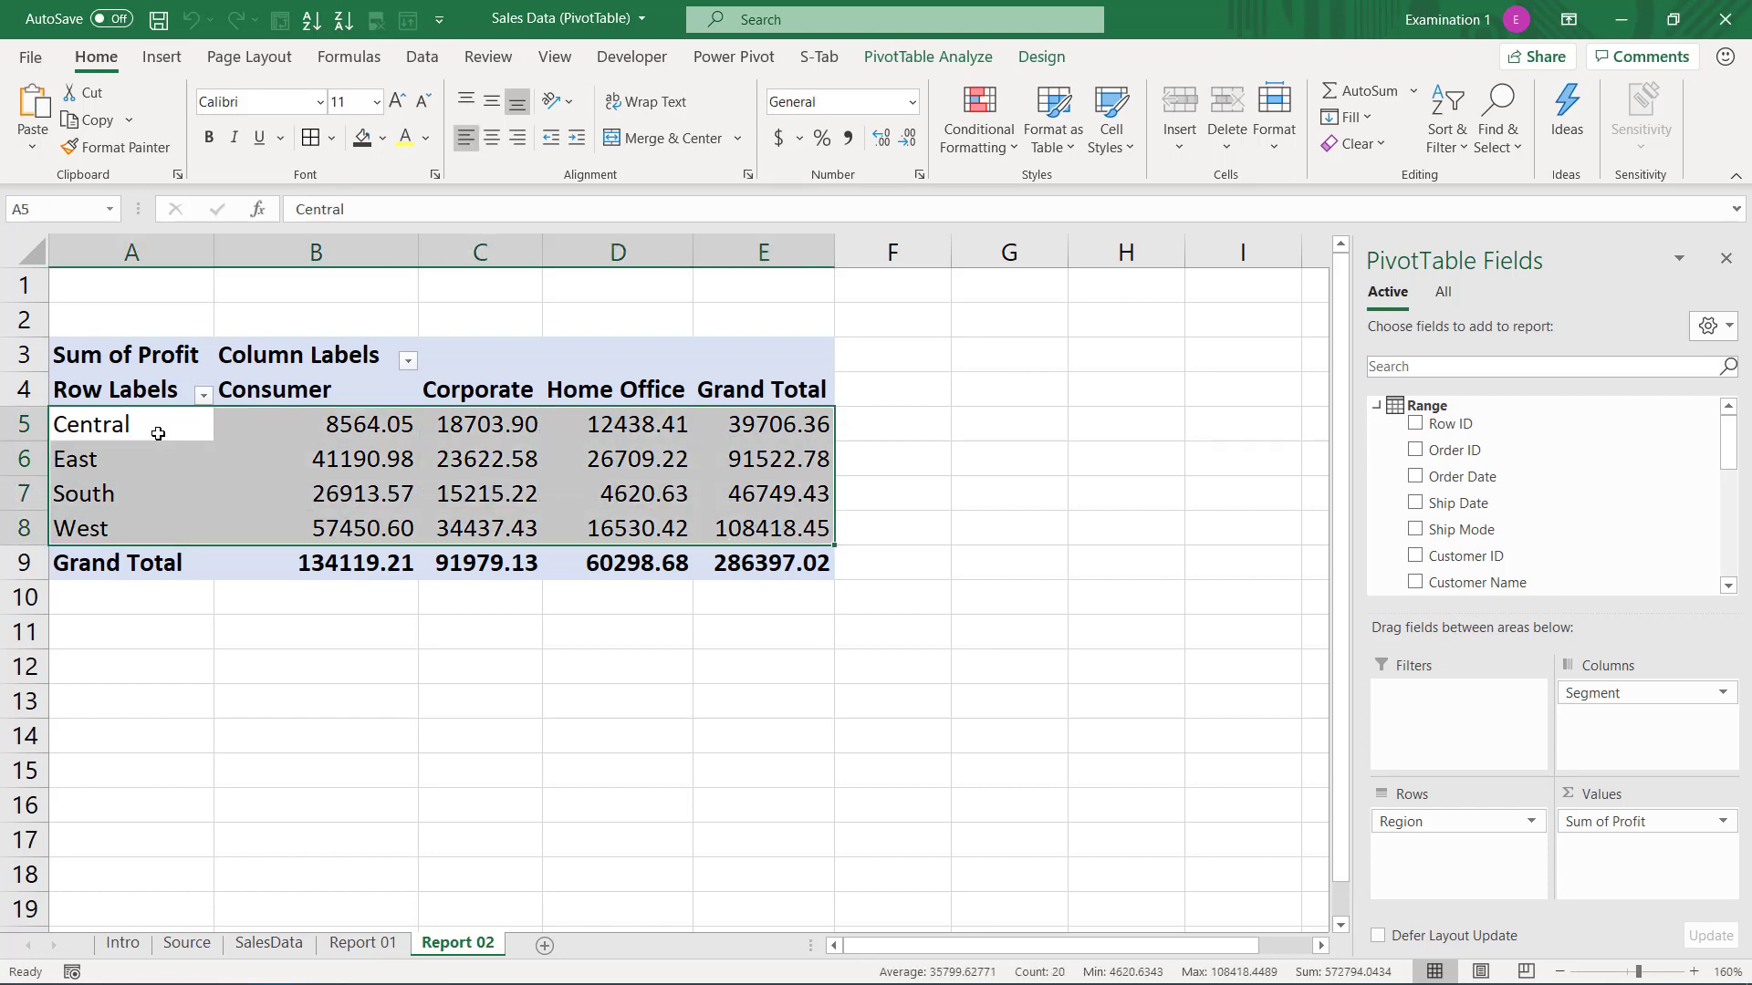
left_click(66, 427)
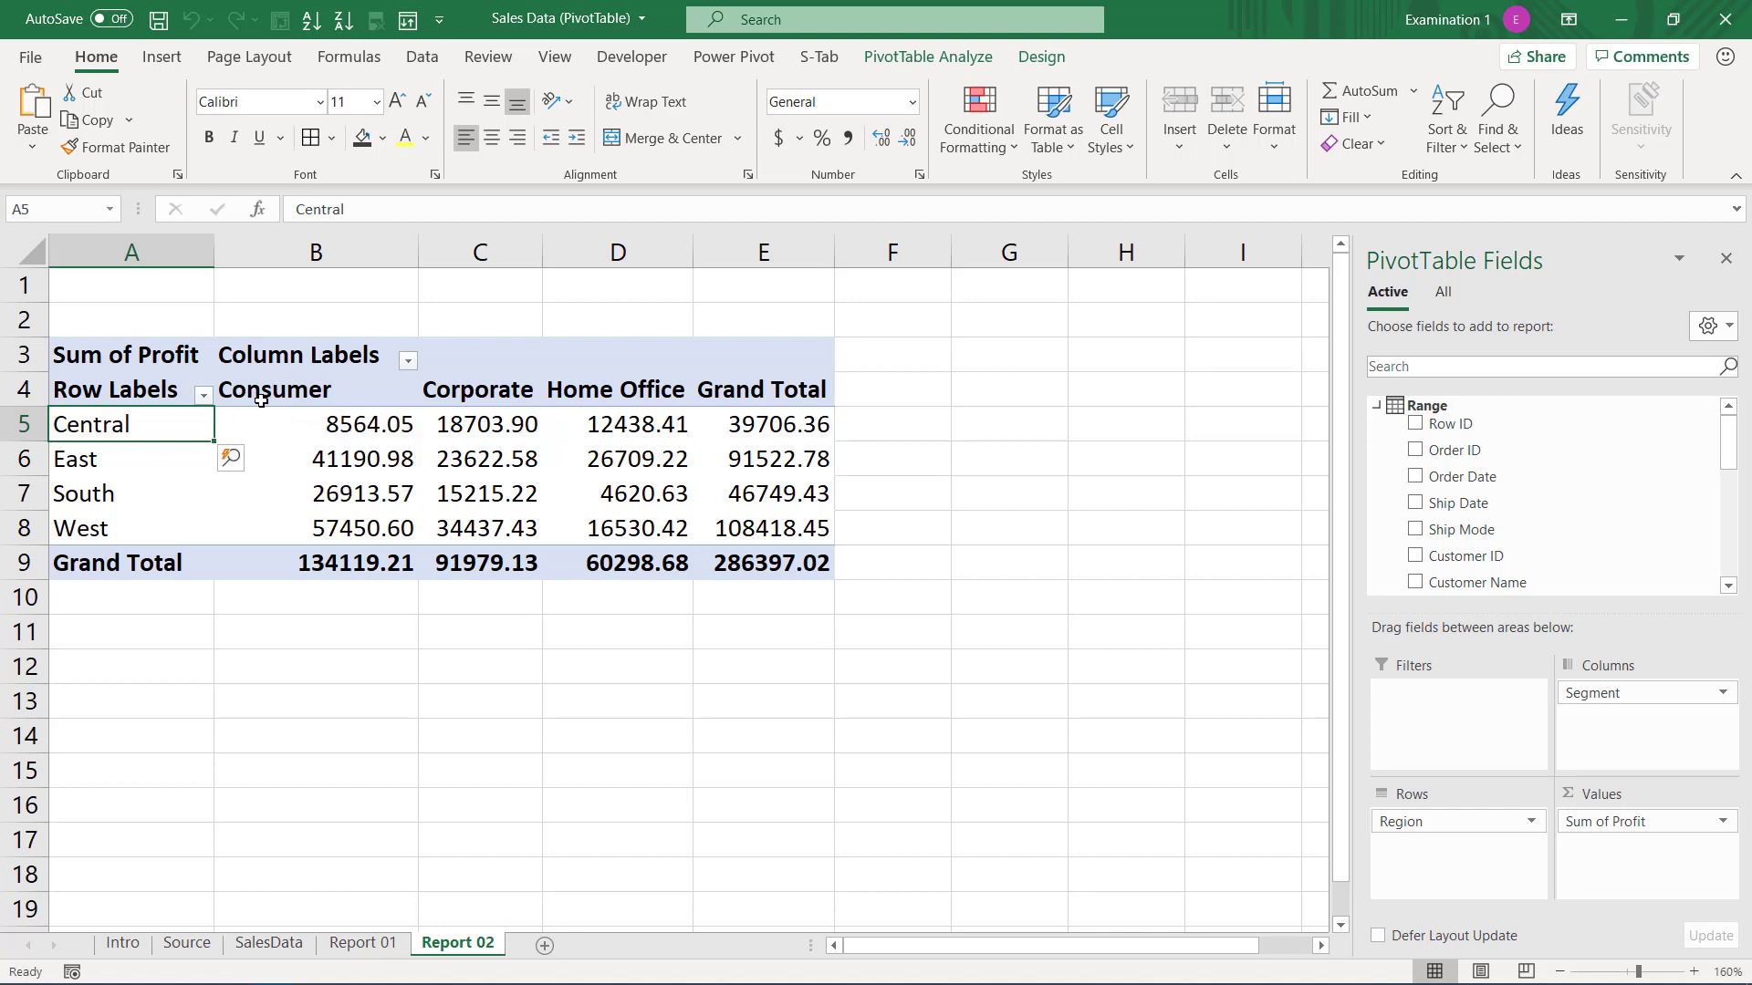
left_click(293, 420)
left_click(355, 426)
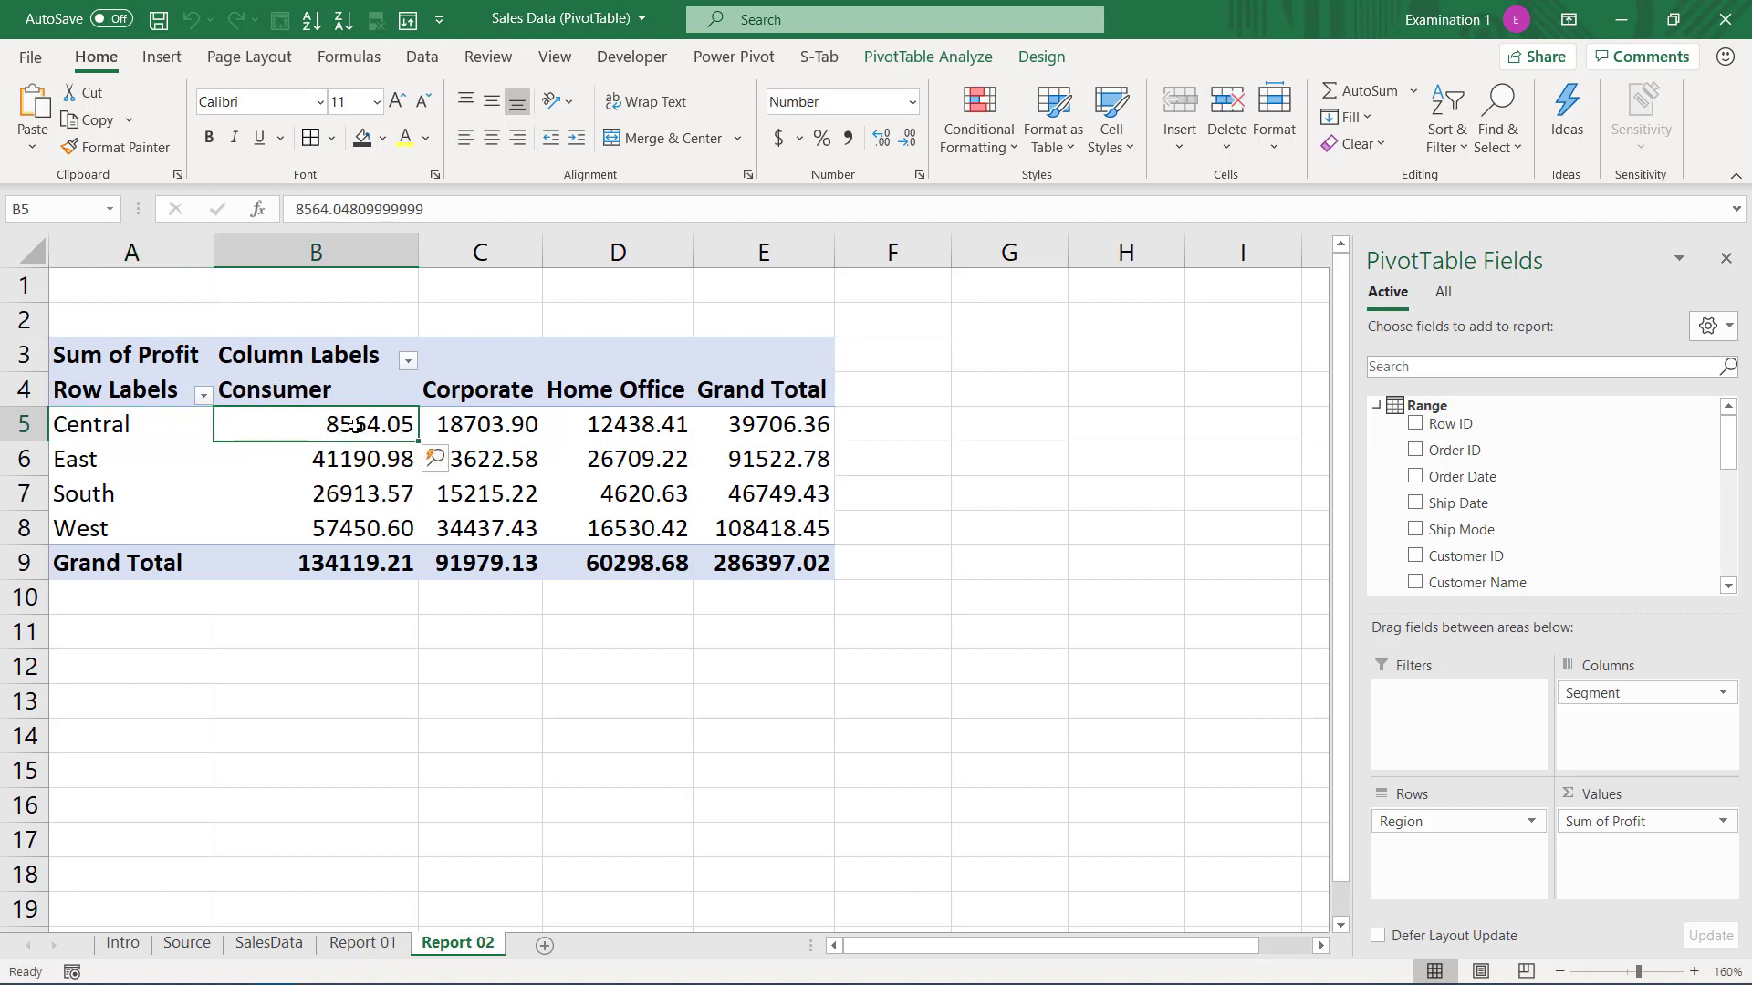
left_click(635, 427)
left_click(751, 431)
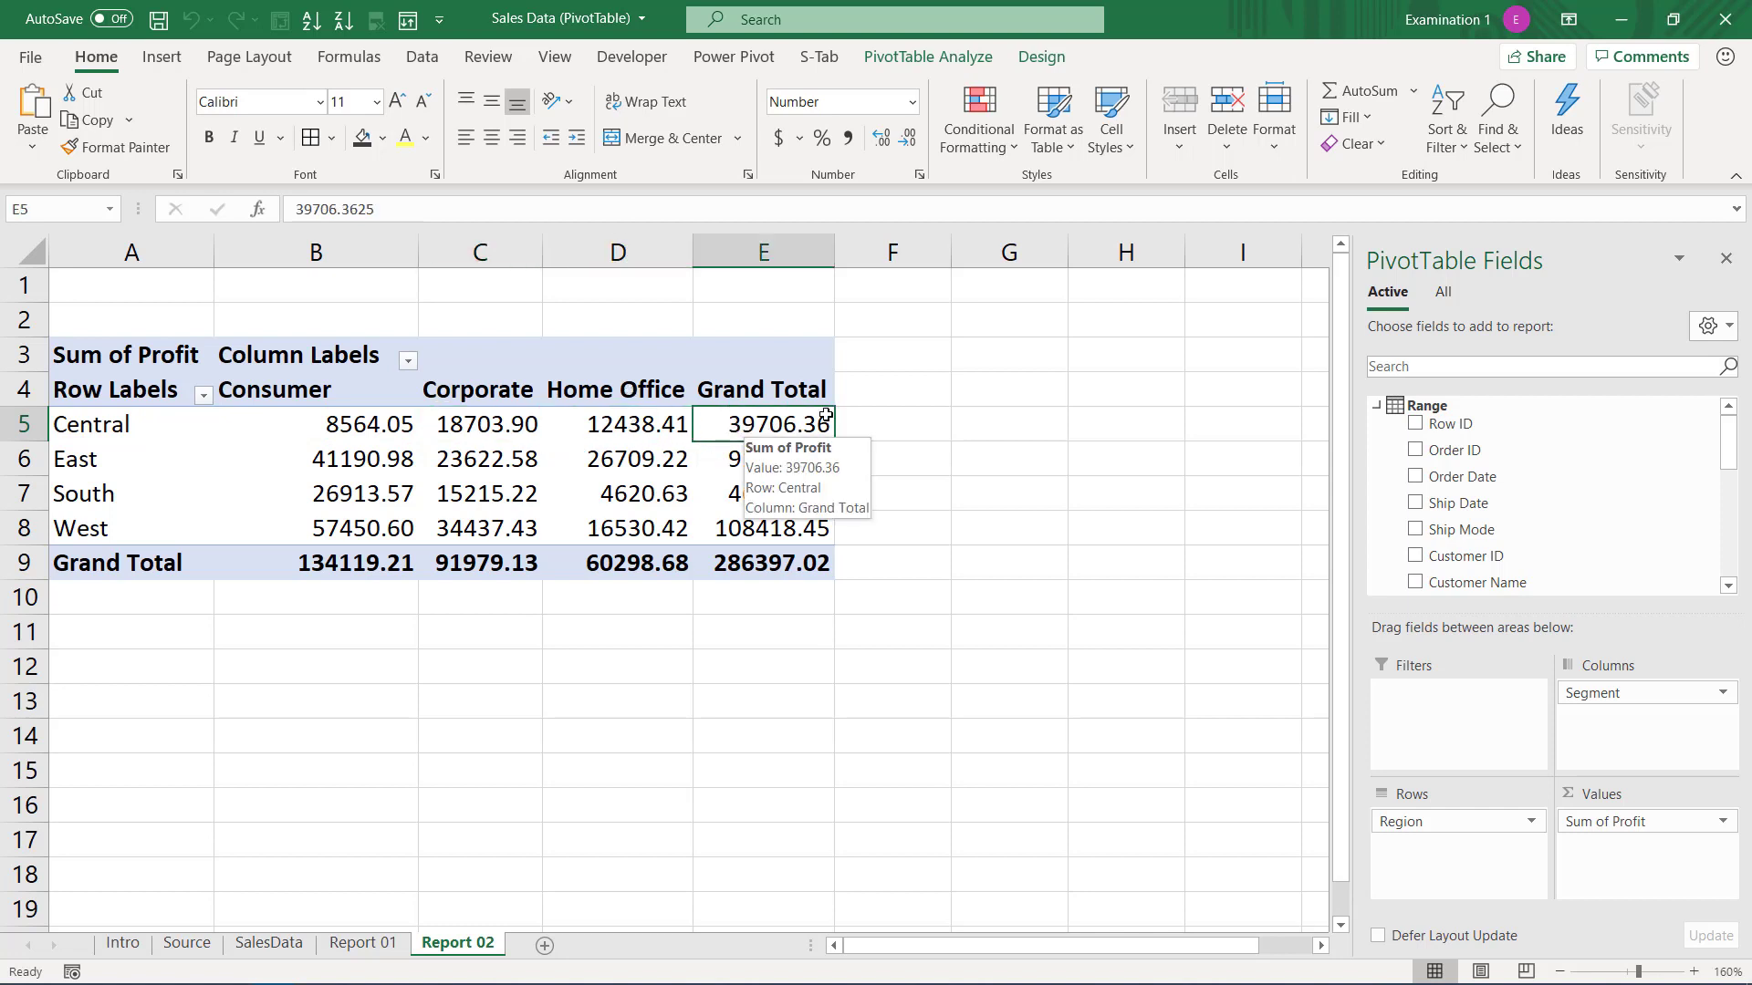
- Compare Report 01's profit per region with Report 02's breakdown by region and segment
left_click(365, 943)
left_click(392, 422)
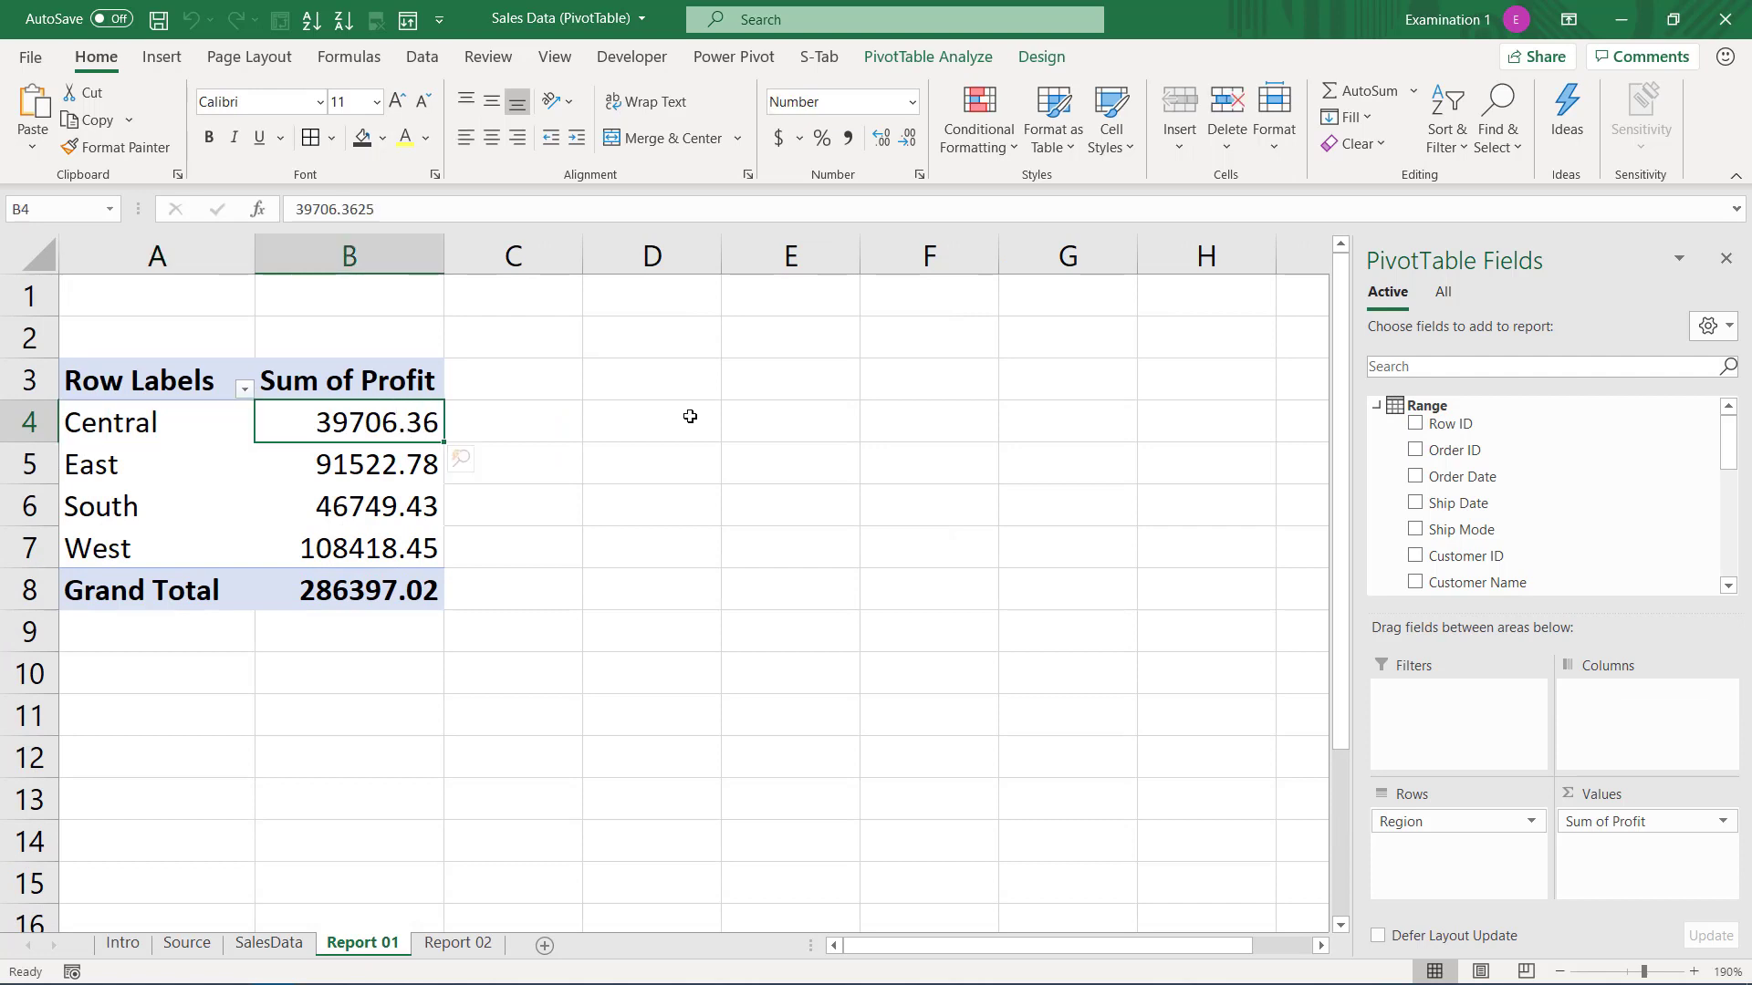
left_click_drag(144, 420, 137, 546)
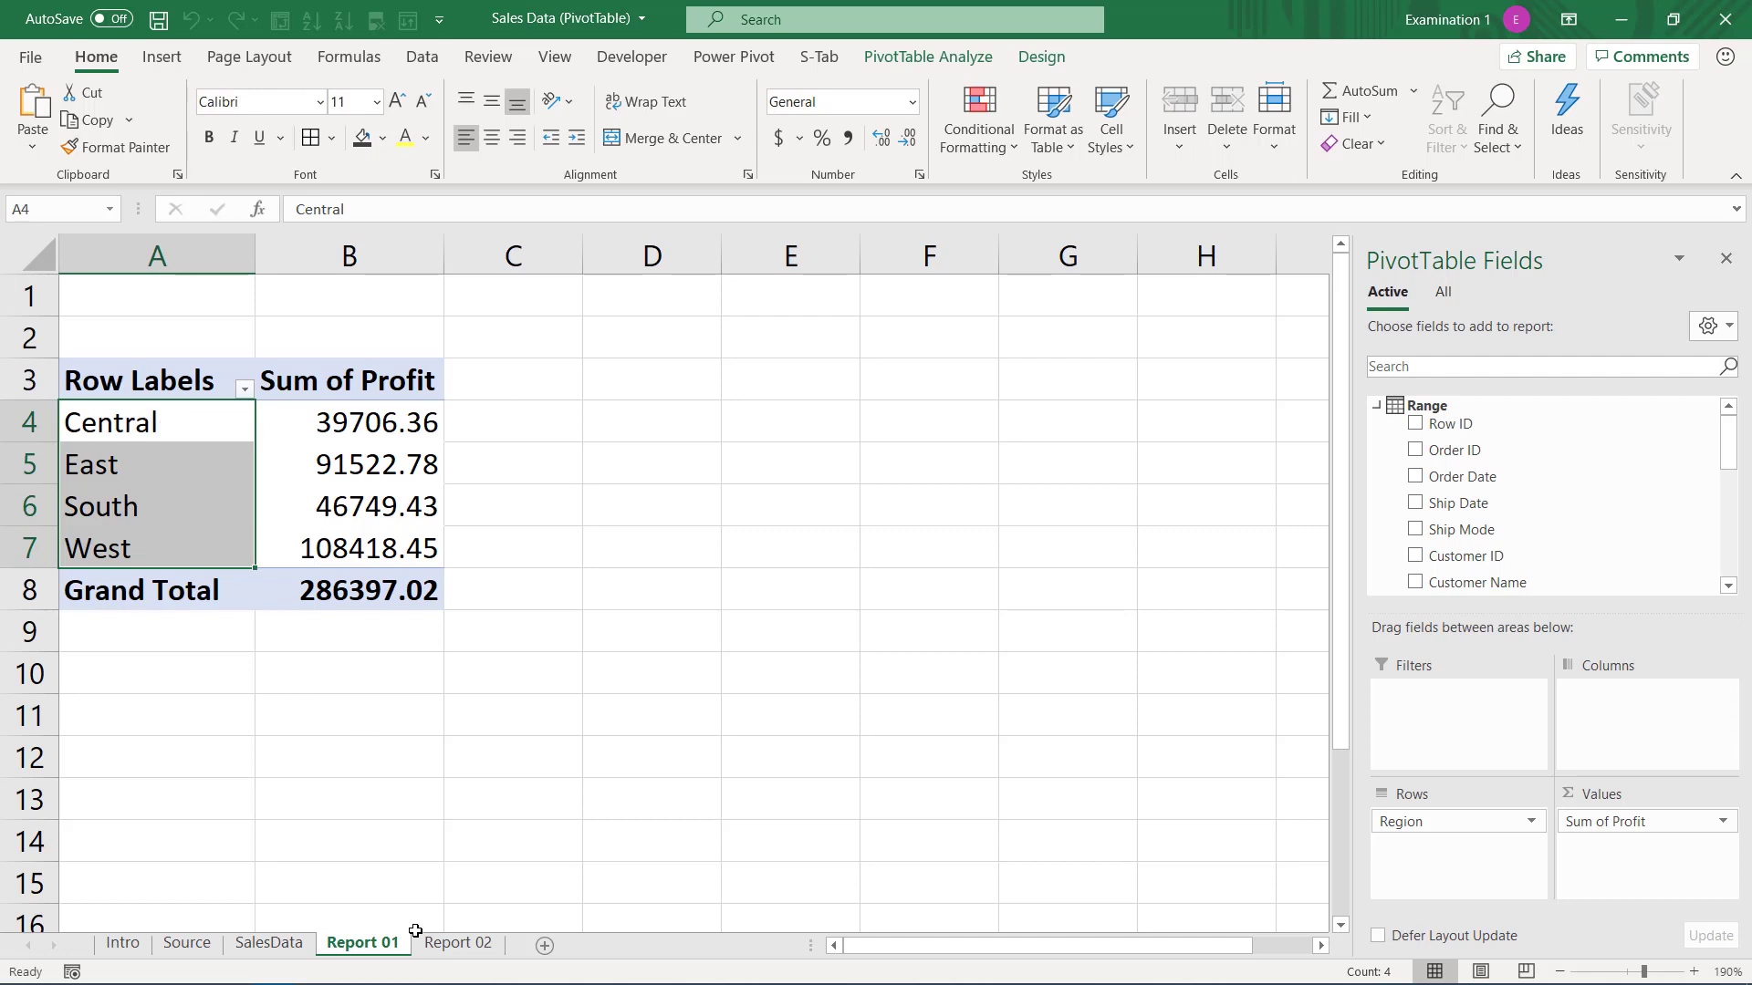
left_click(447, 946)
left_click(315, 537)
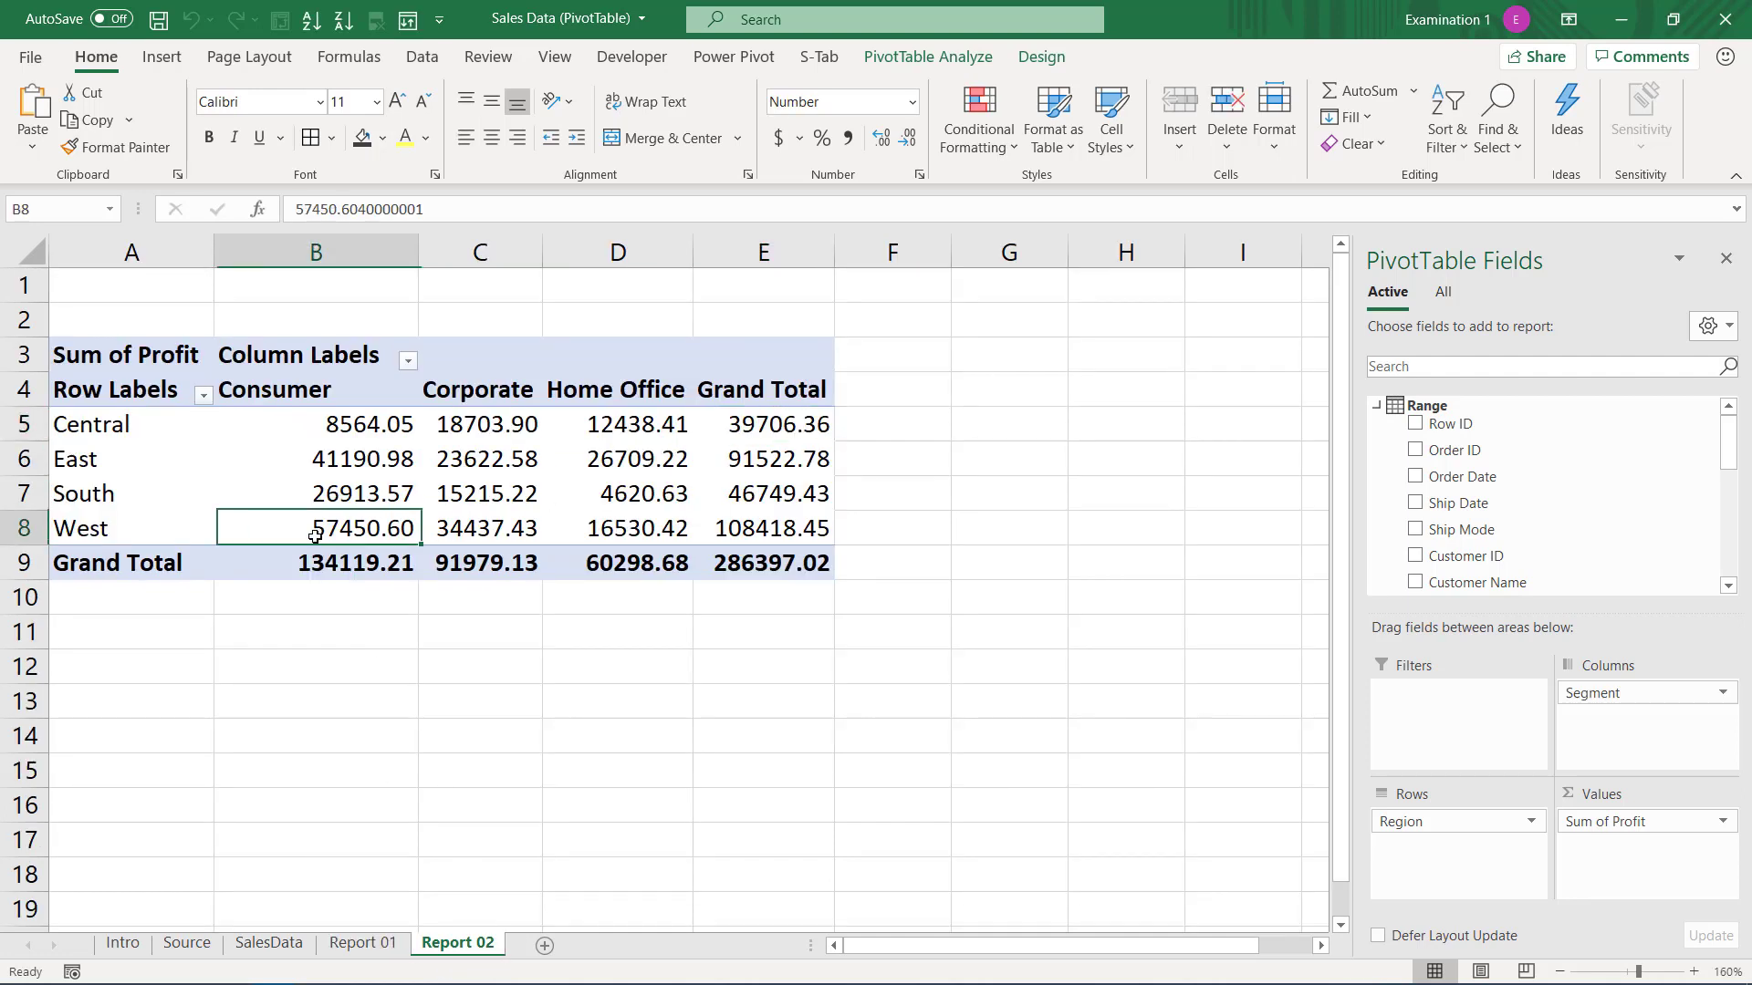
left_click(144, 490)
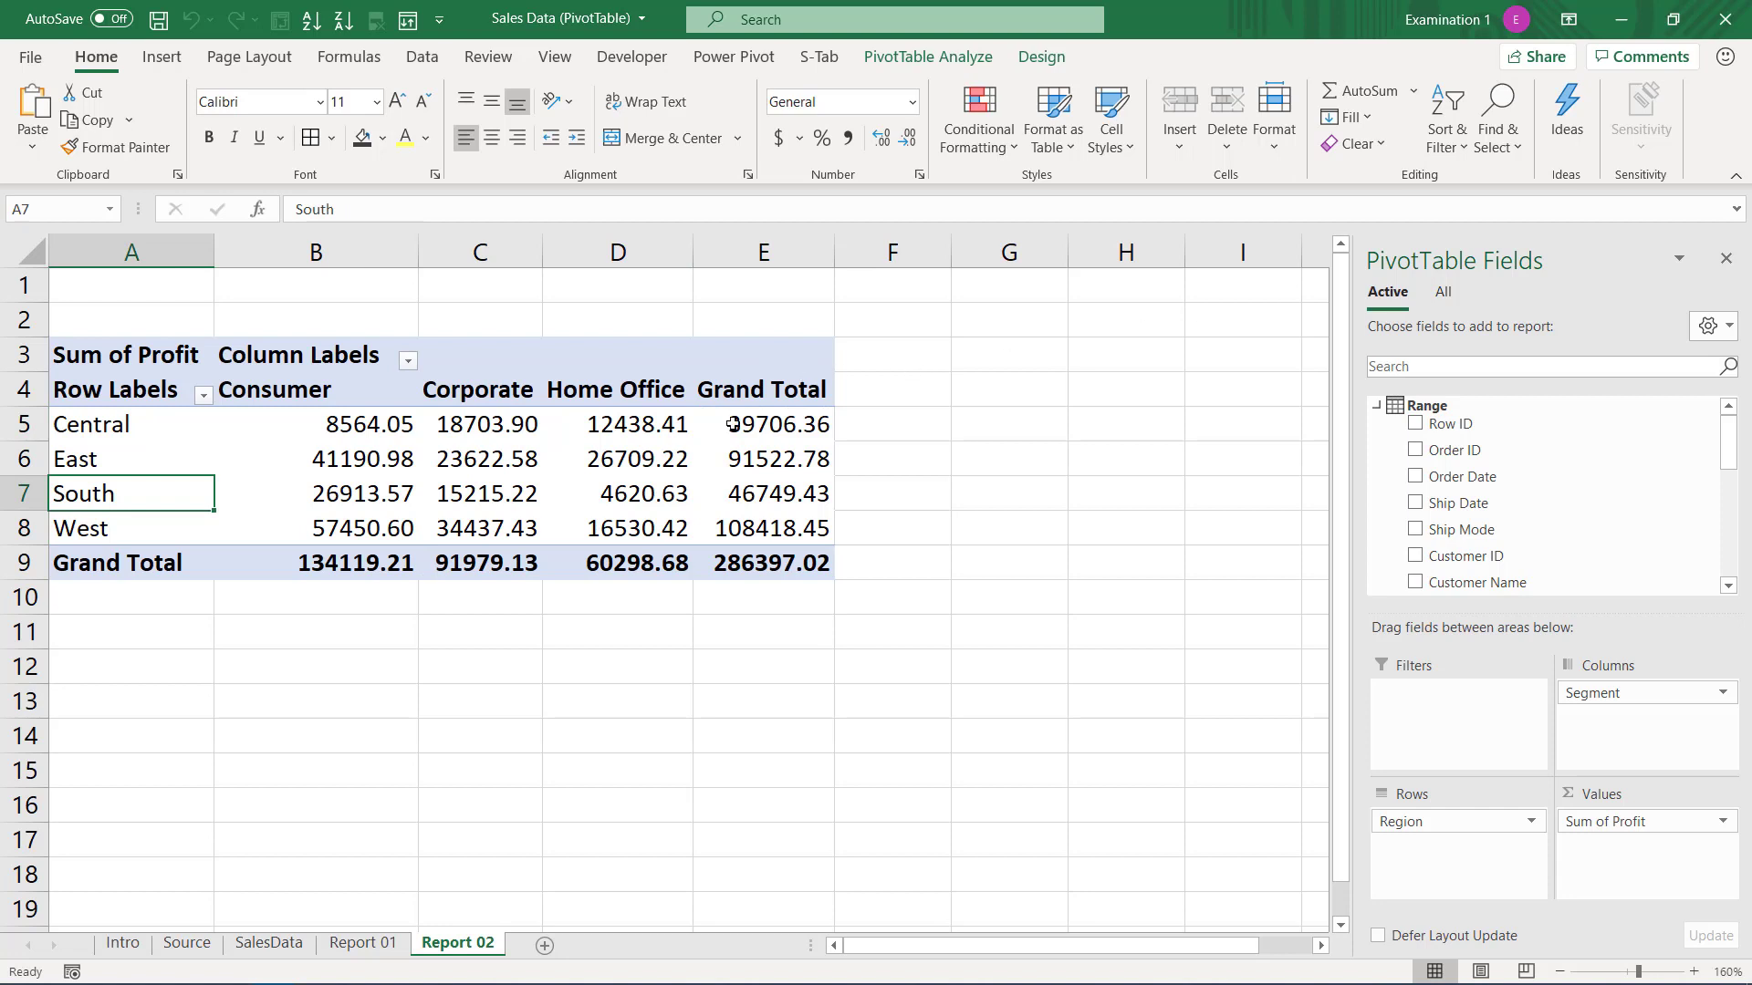
left_click(665, 465)
left_click(117, 410)
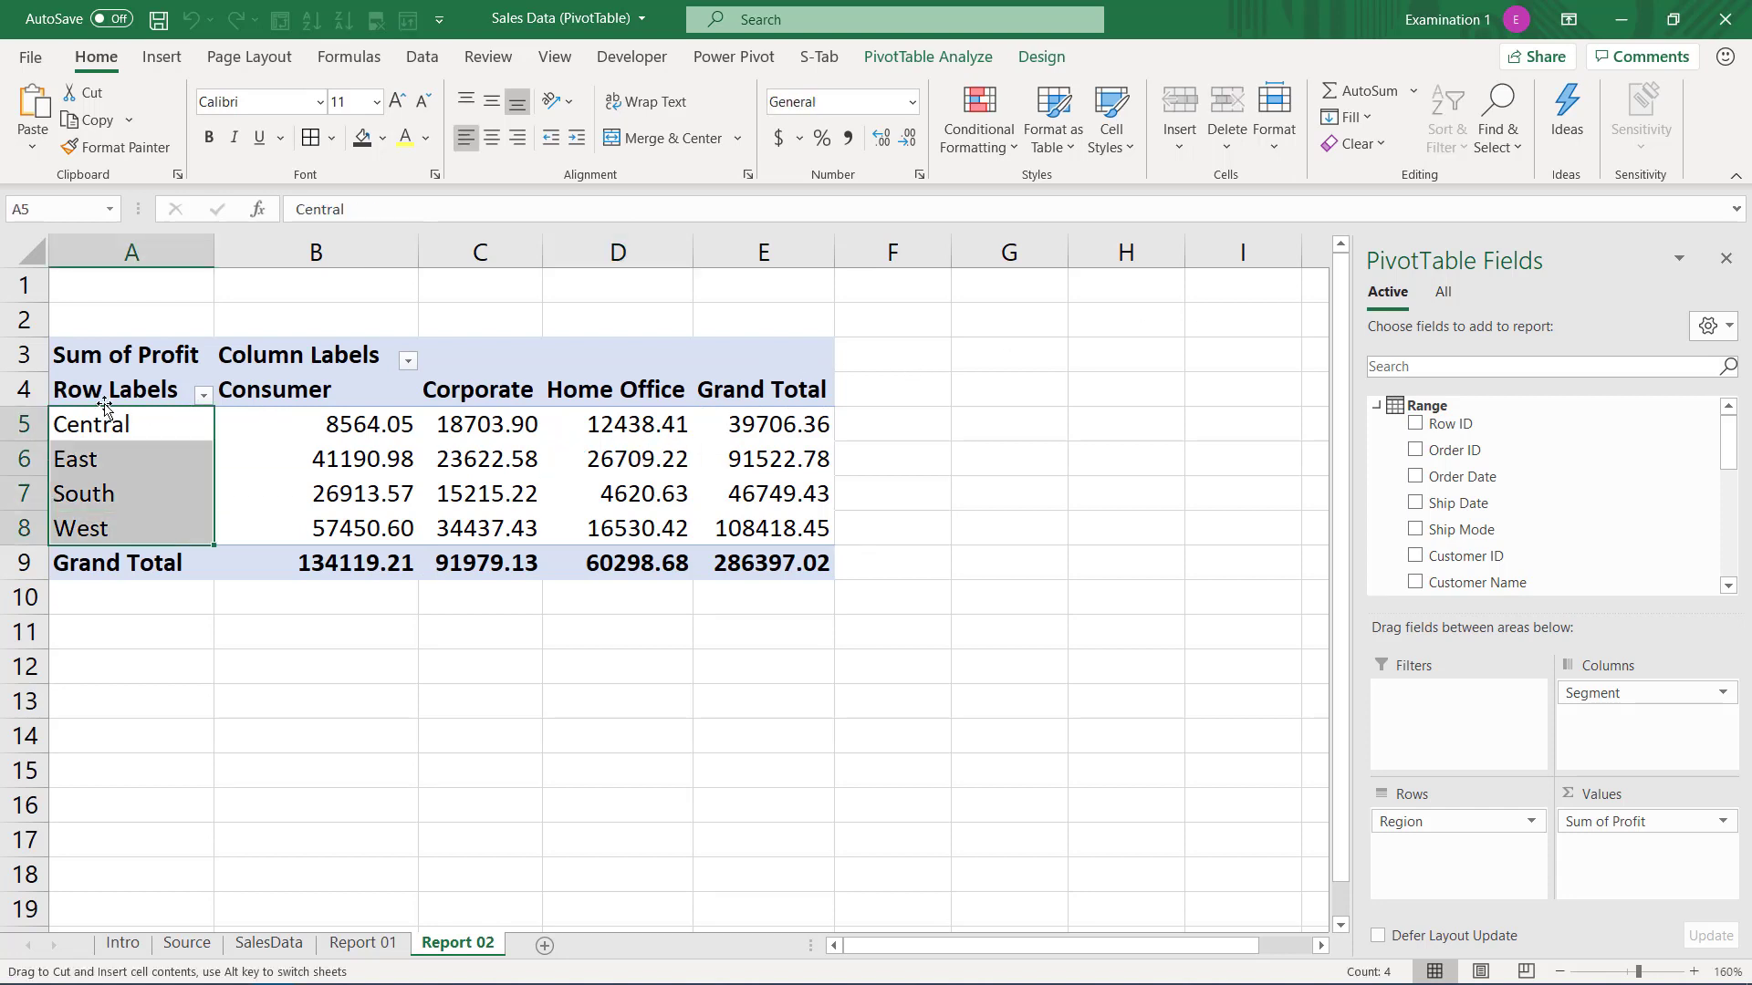
left_click_drag(116, 401, 809, 565)
left_click(832, 453)
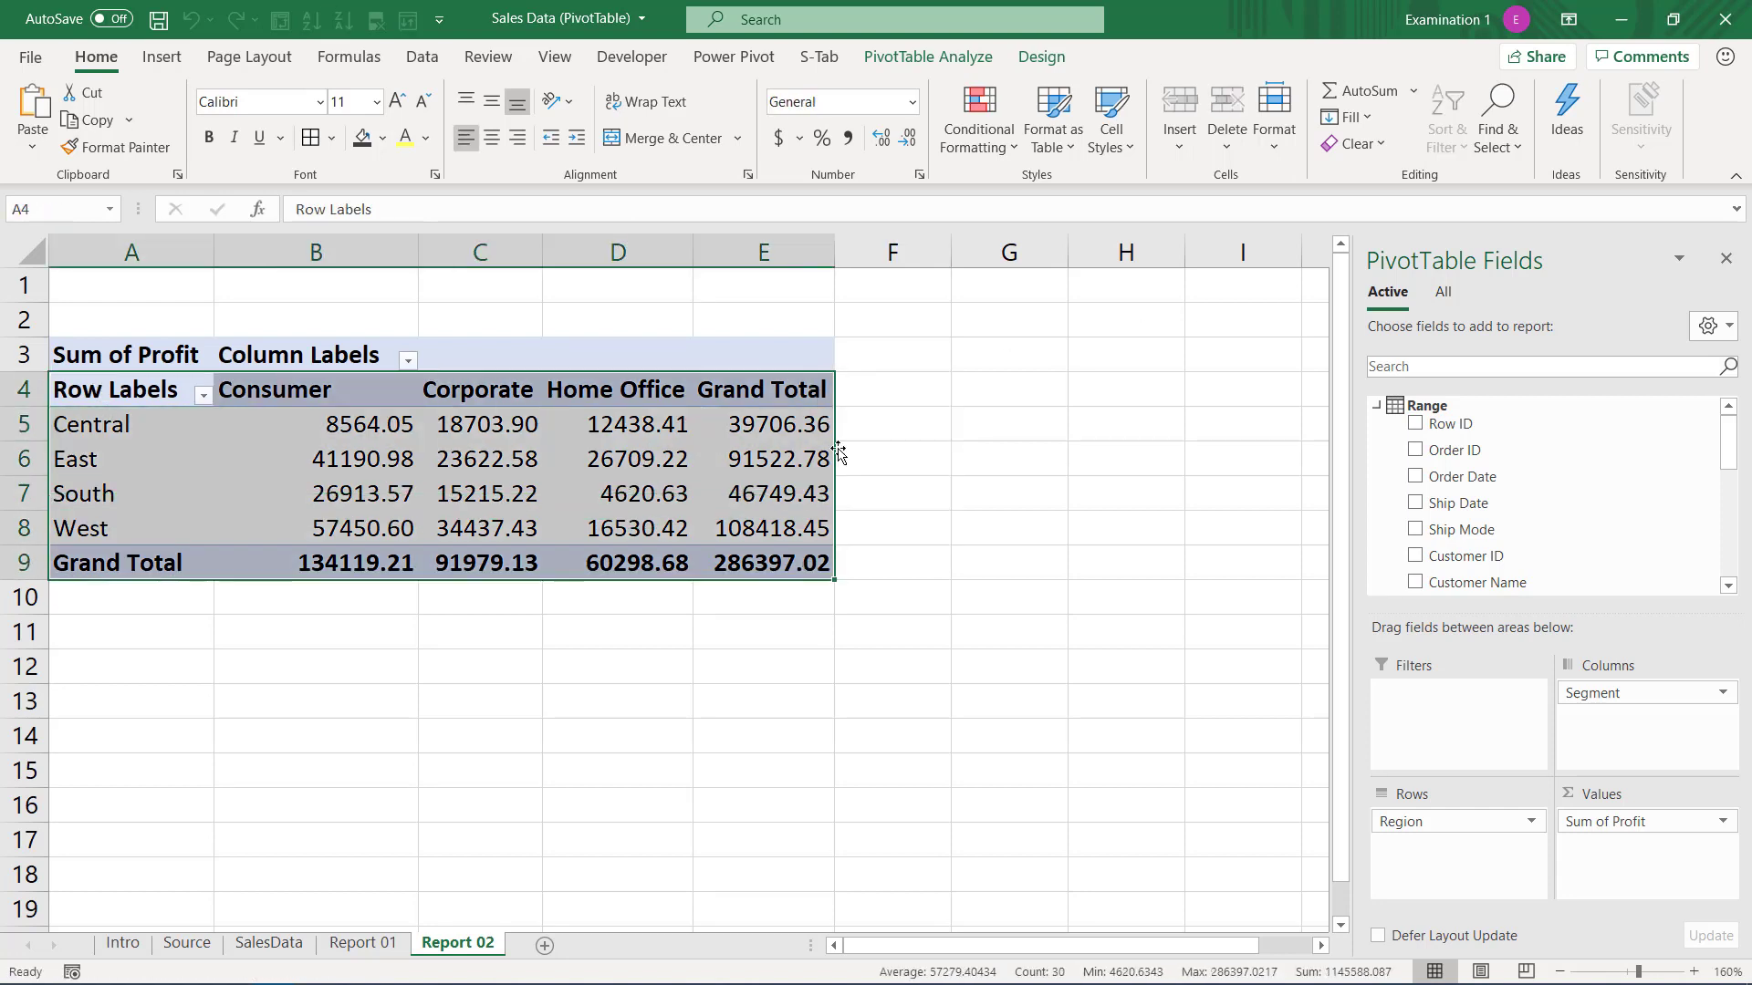
- Permanently delete the Report 01 and Report 02 worksheets together
left_click(793, 705)
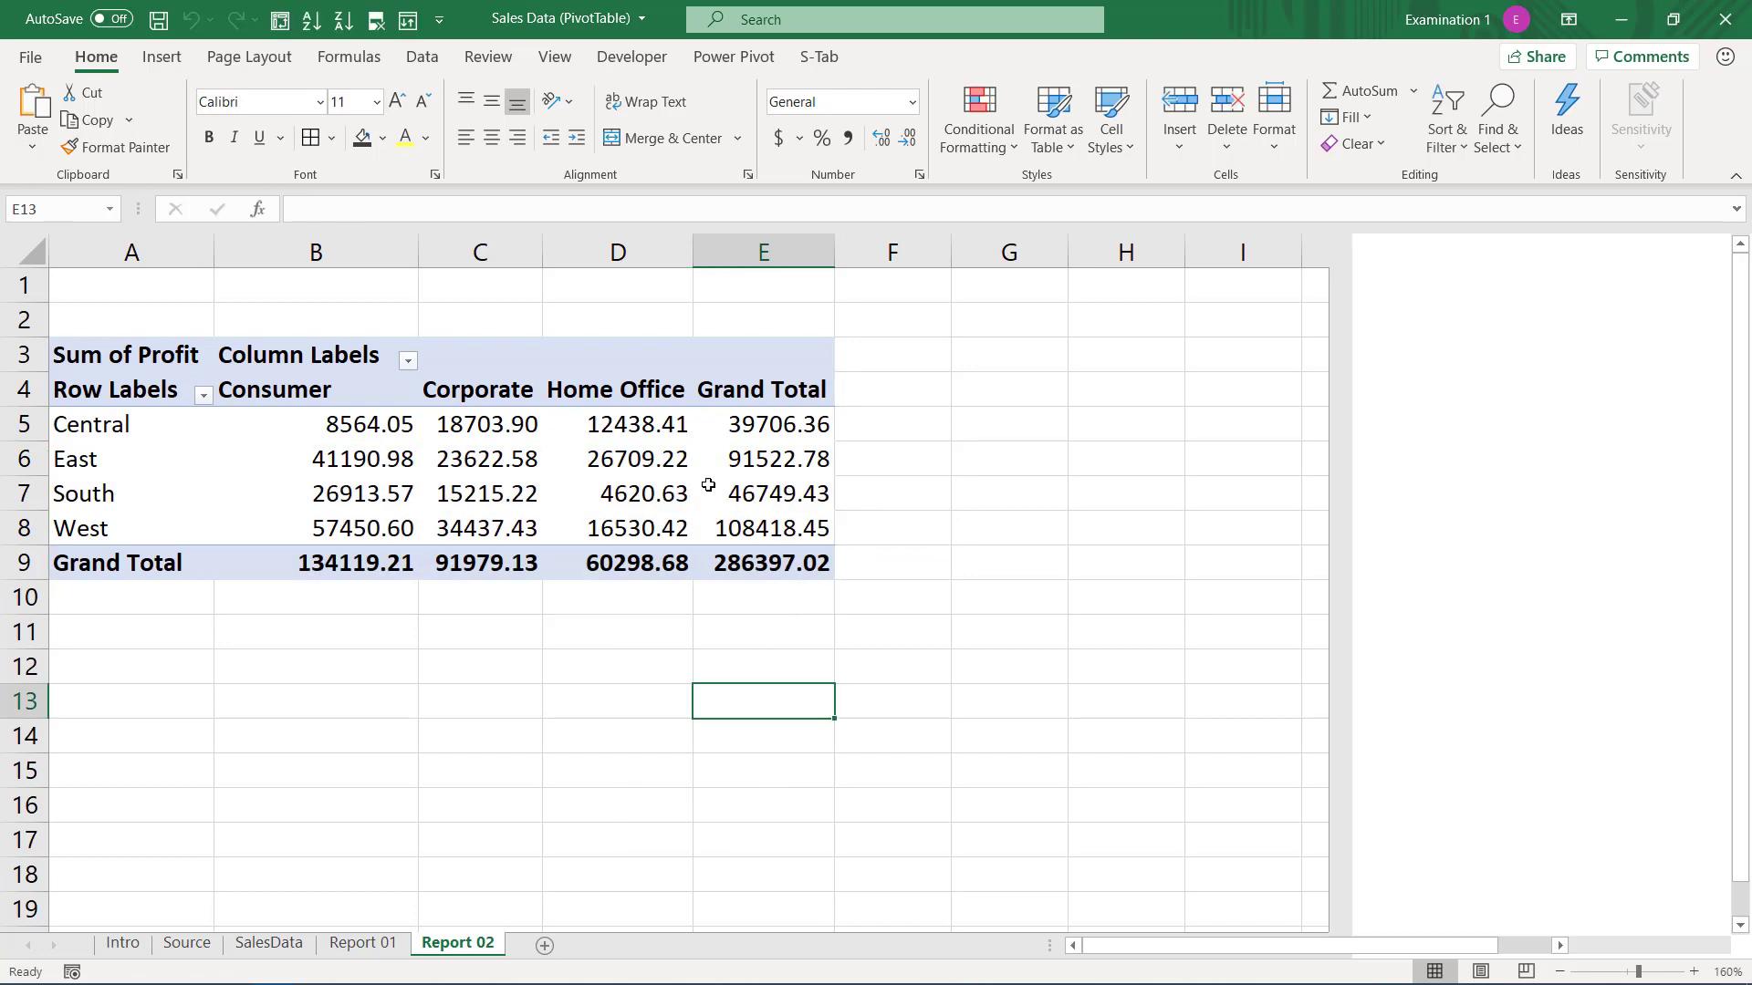
left_click(357, 948, "ctrl")
right_click(358, 949)
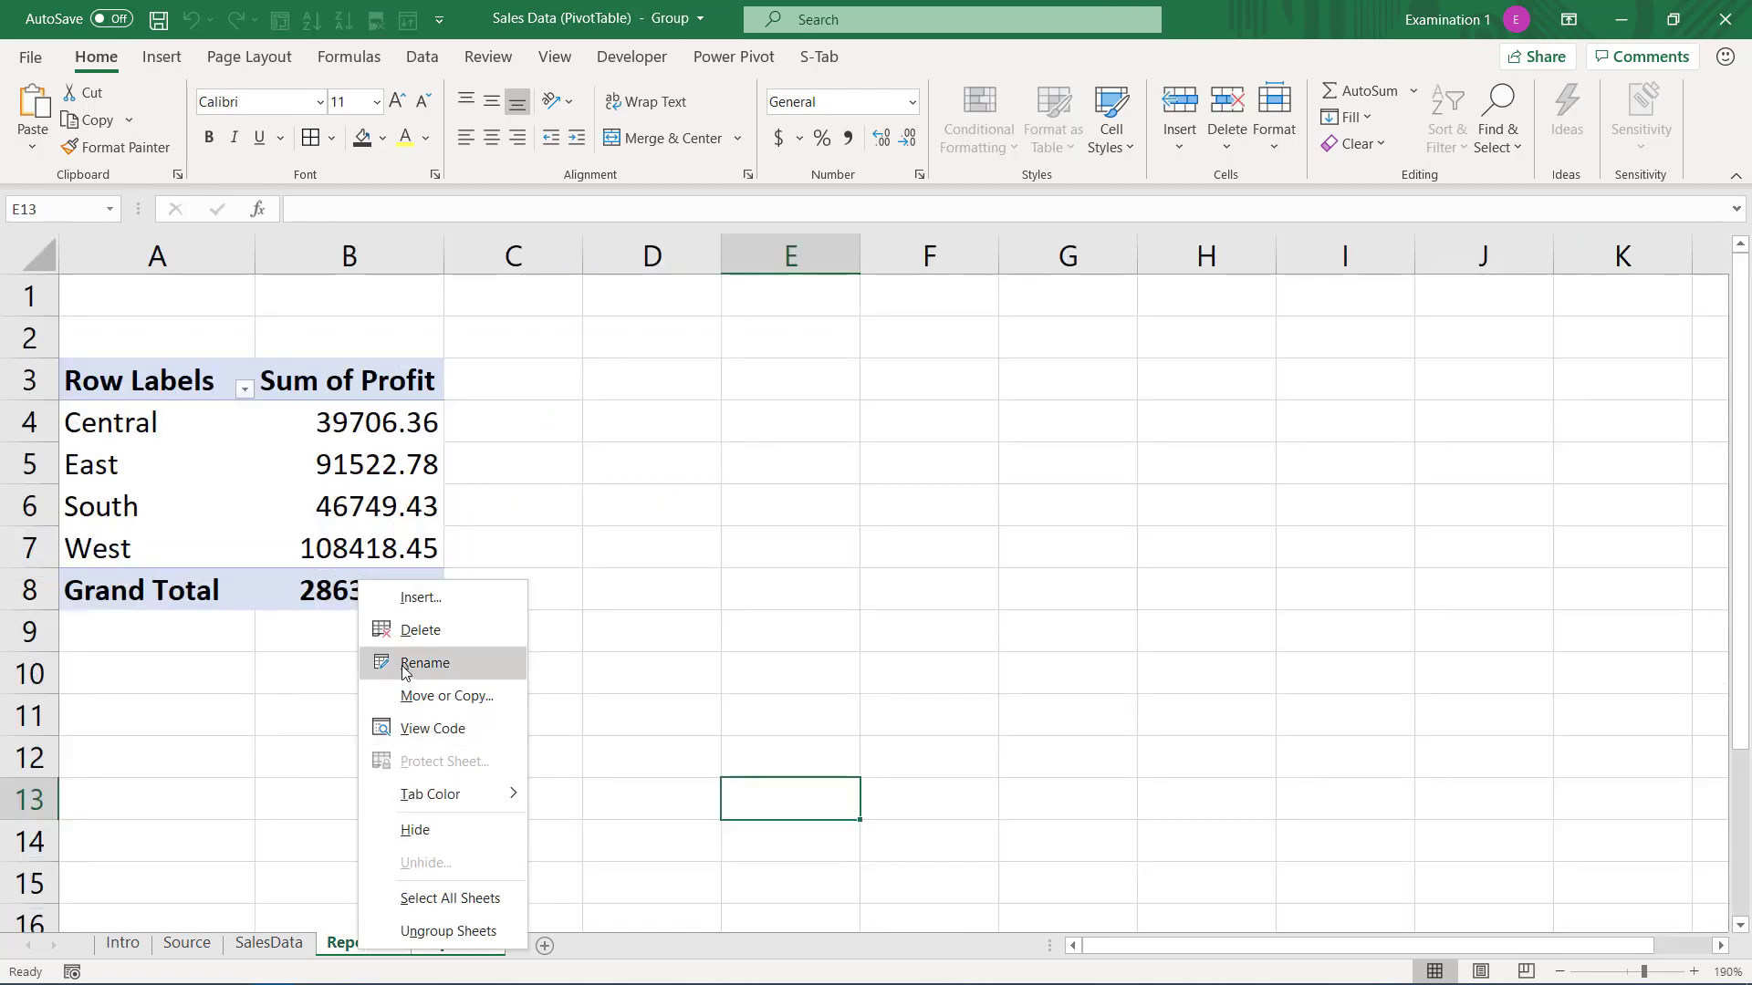
left_click(398, 637)
left_click(837, 563)
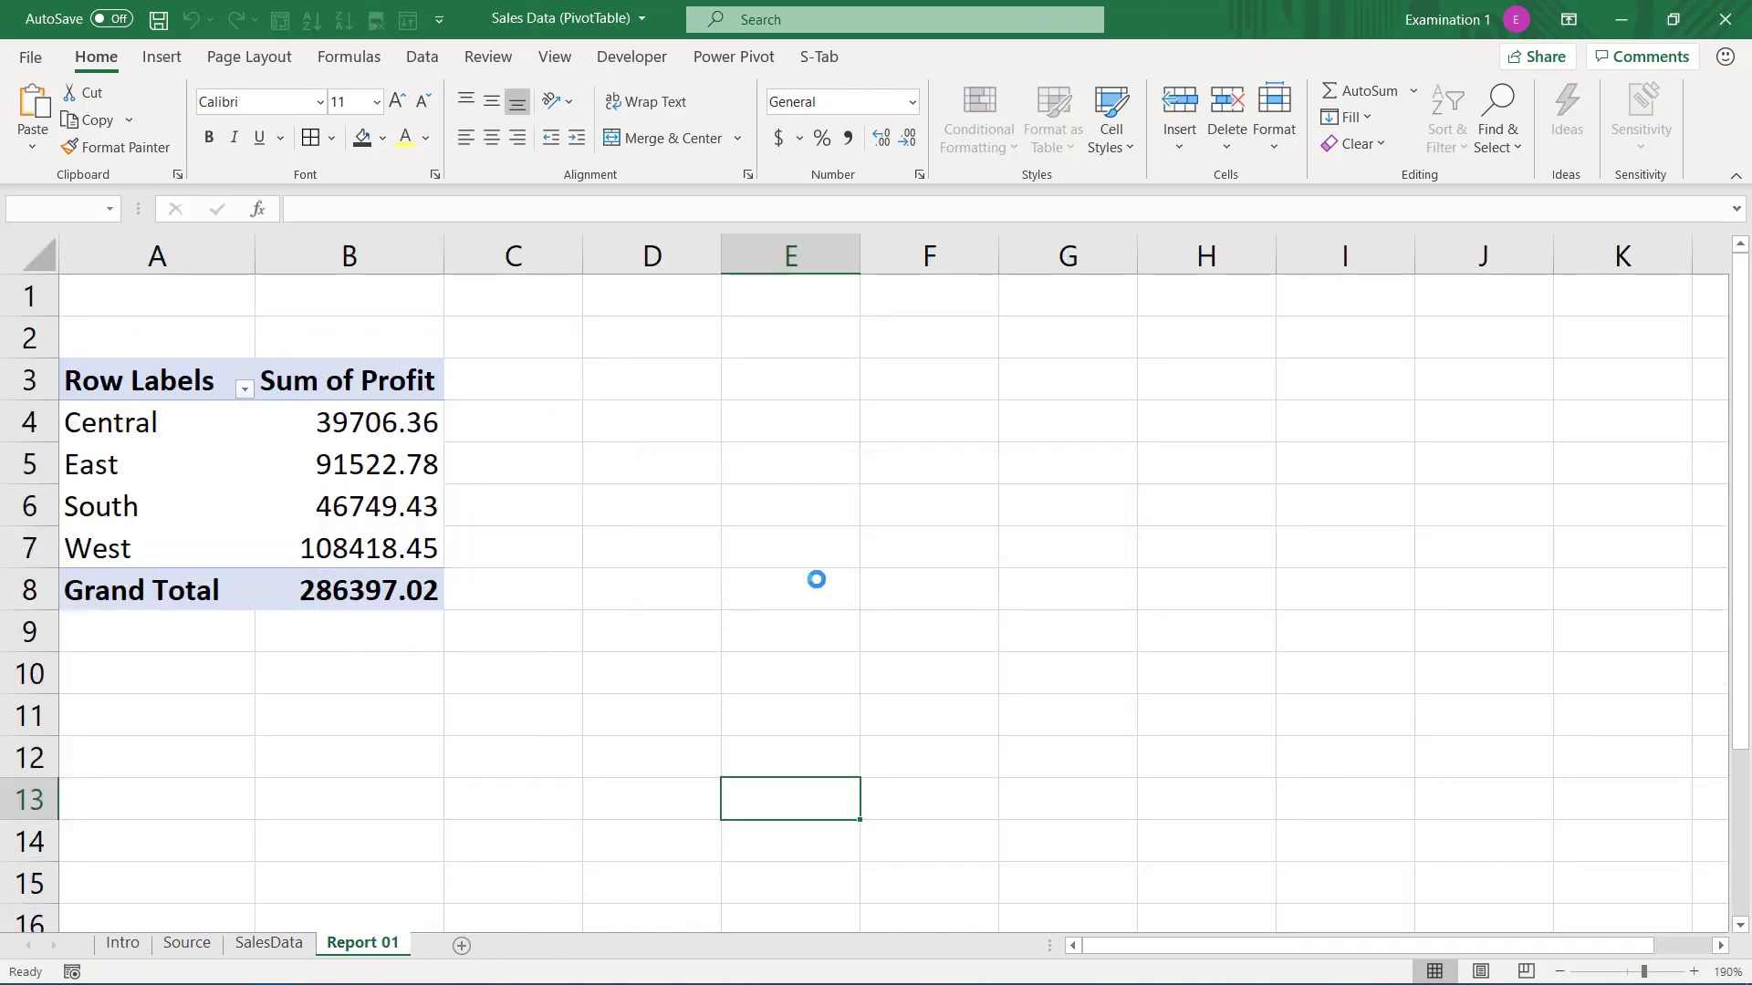
- Hide the Intro and Source worksheets together, leaving the SalesData sheet to work in
left_click(186, 944)
left_click(109, 945, "ctrl")
right_click(118, 949)
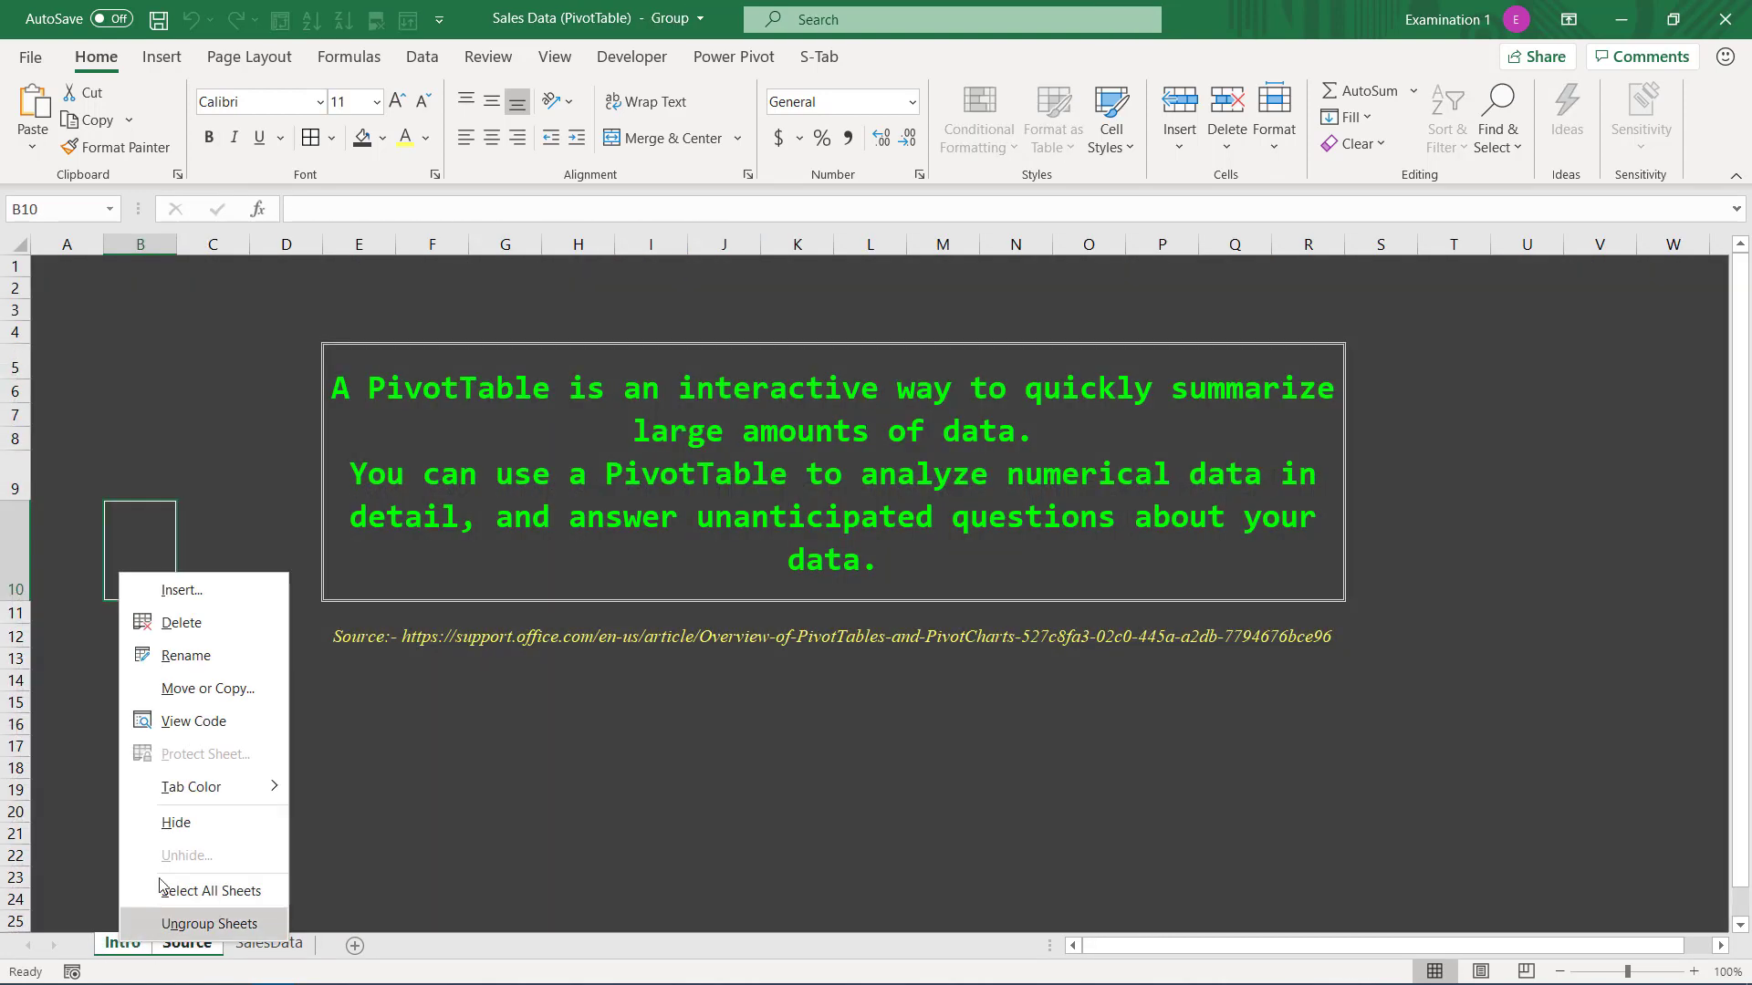
left_click(176, 823)
left_click(340, 728)
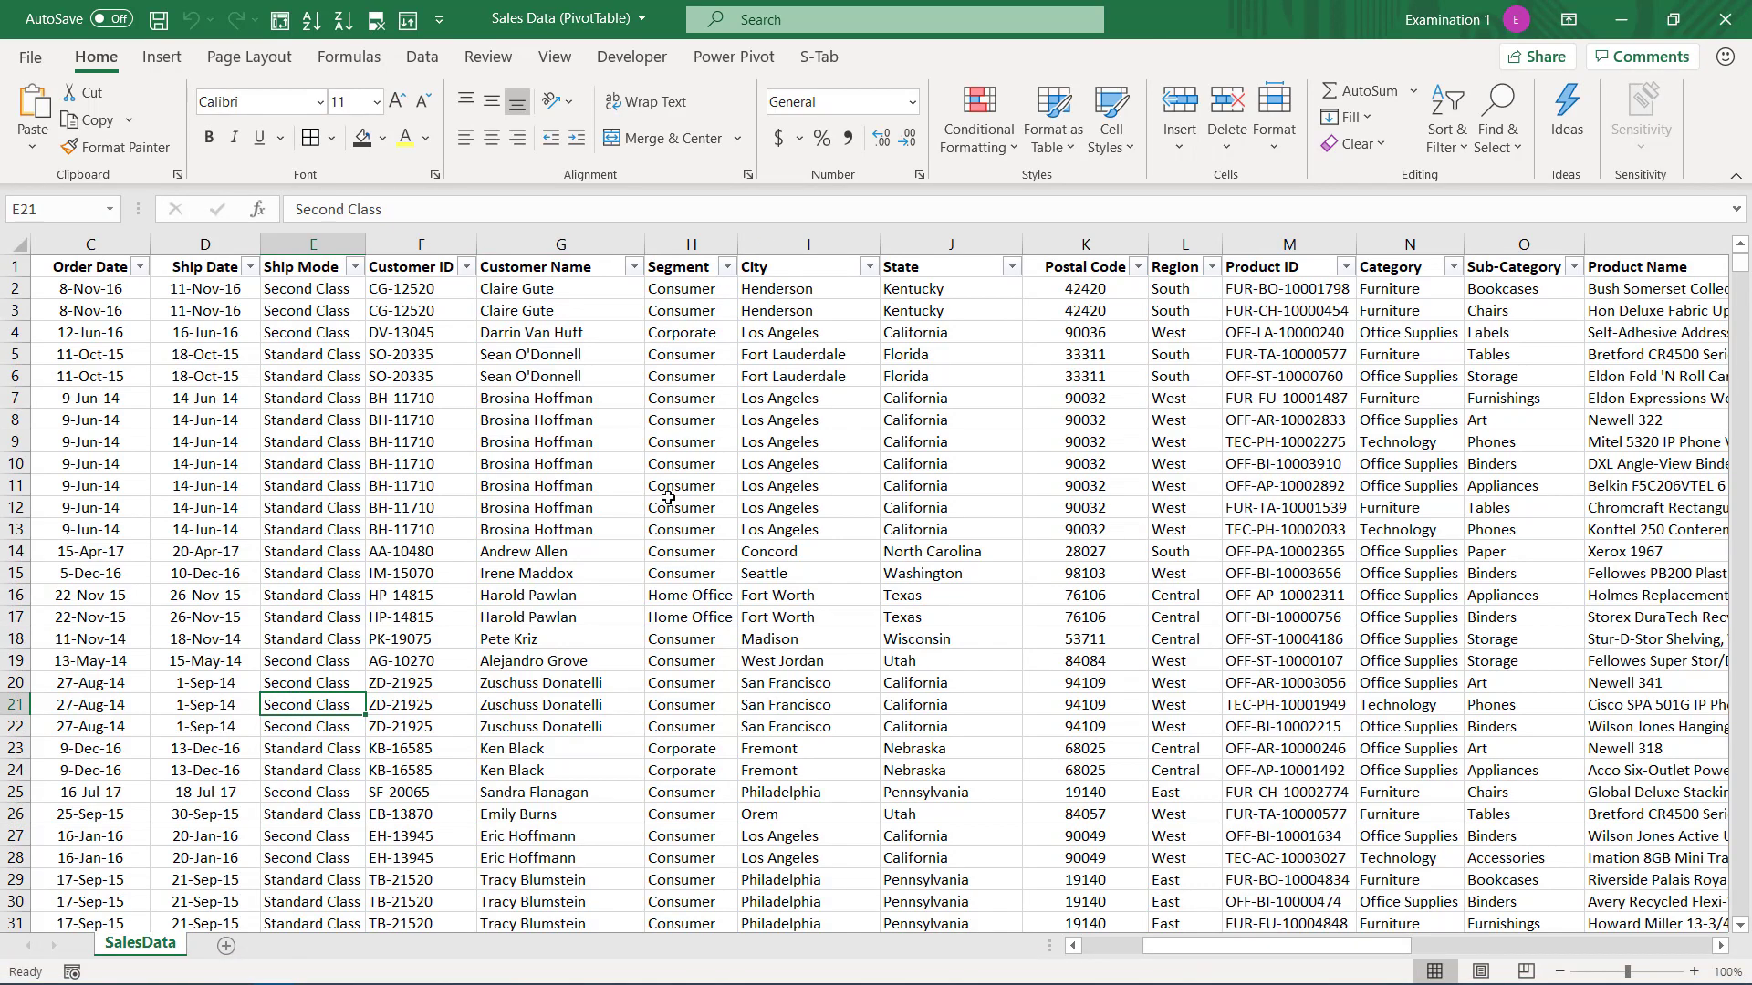
left_click(717, 485)
scroll(438, 505, "down", 6)
scroll(318, 558, "up", 6)
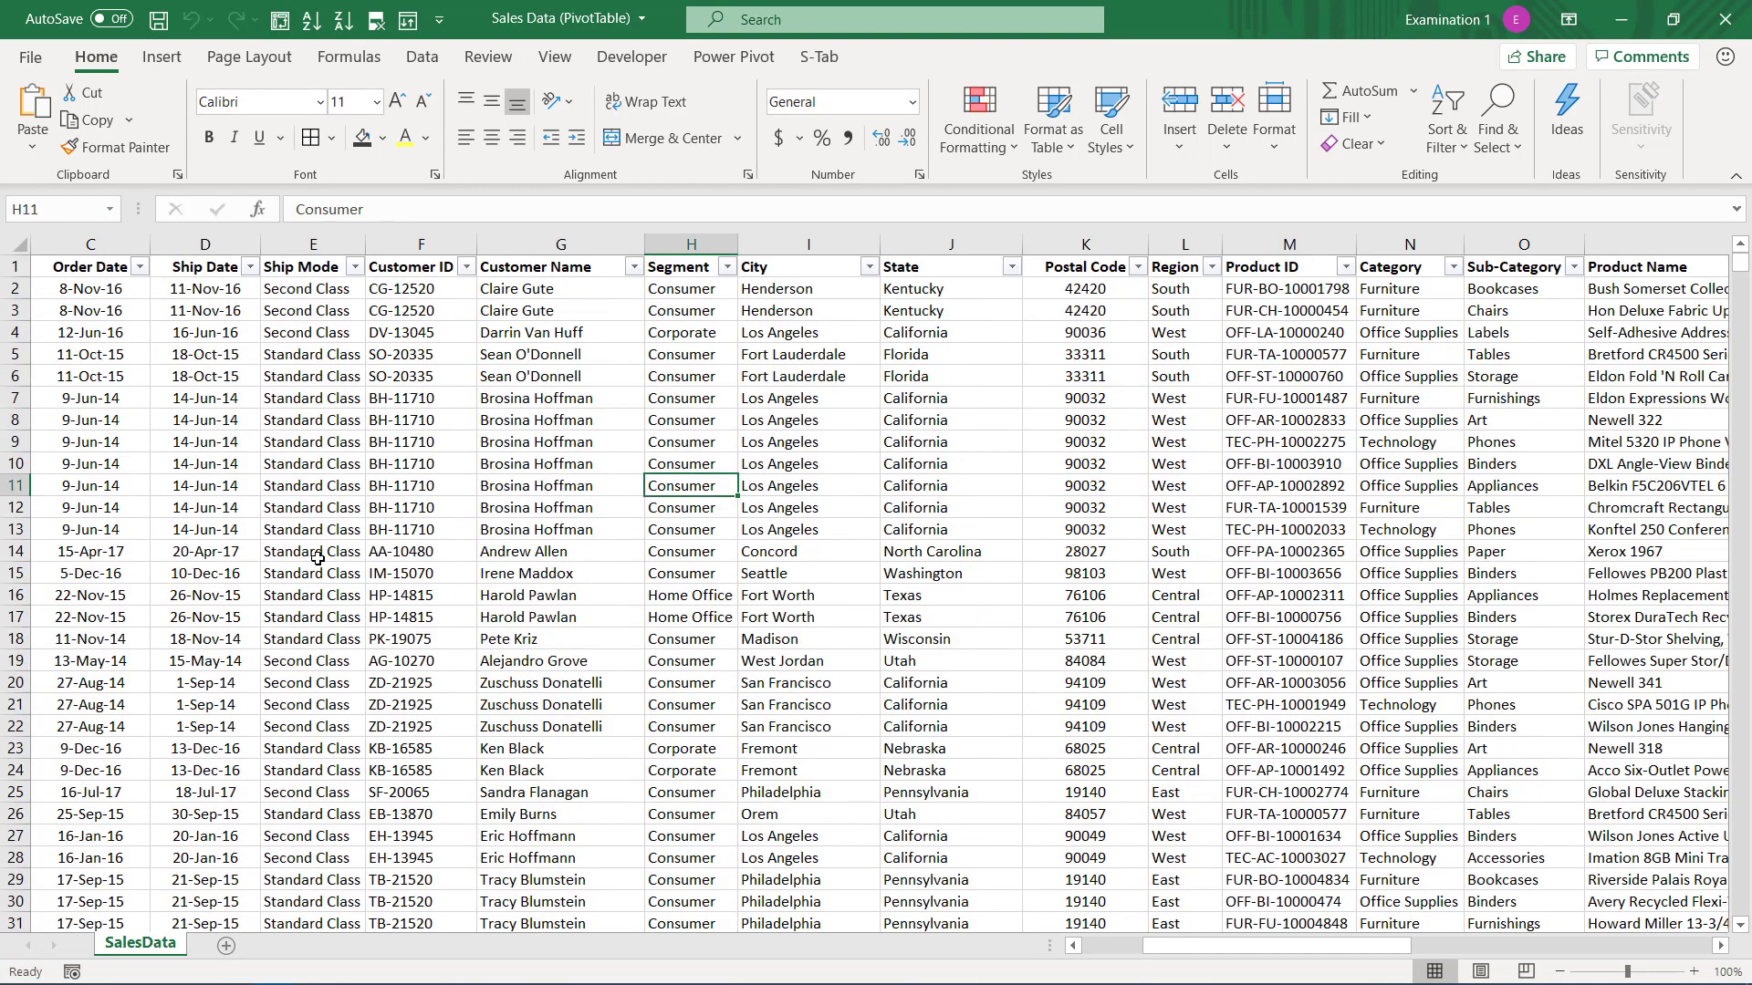
left_click(426, 523)
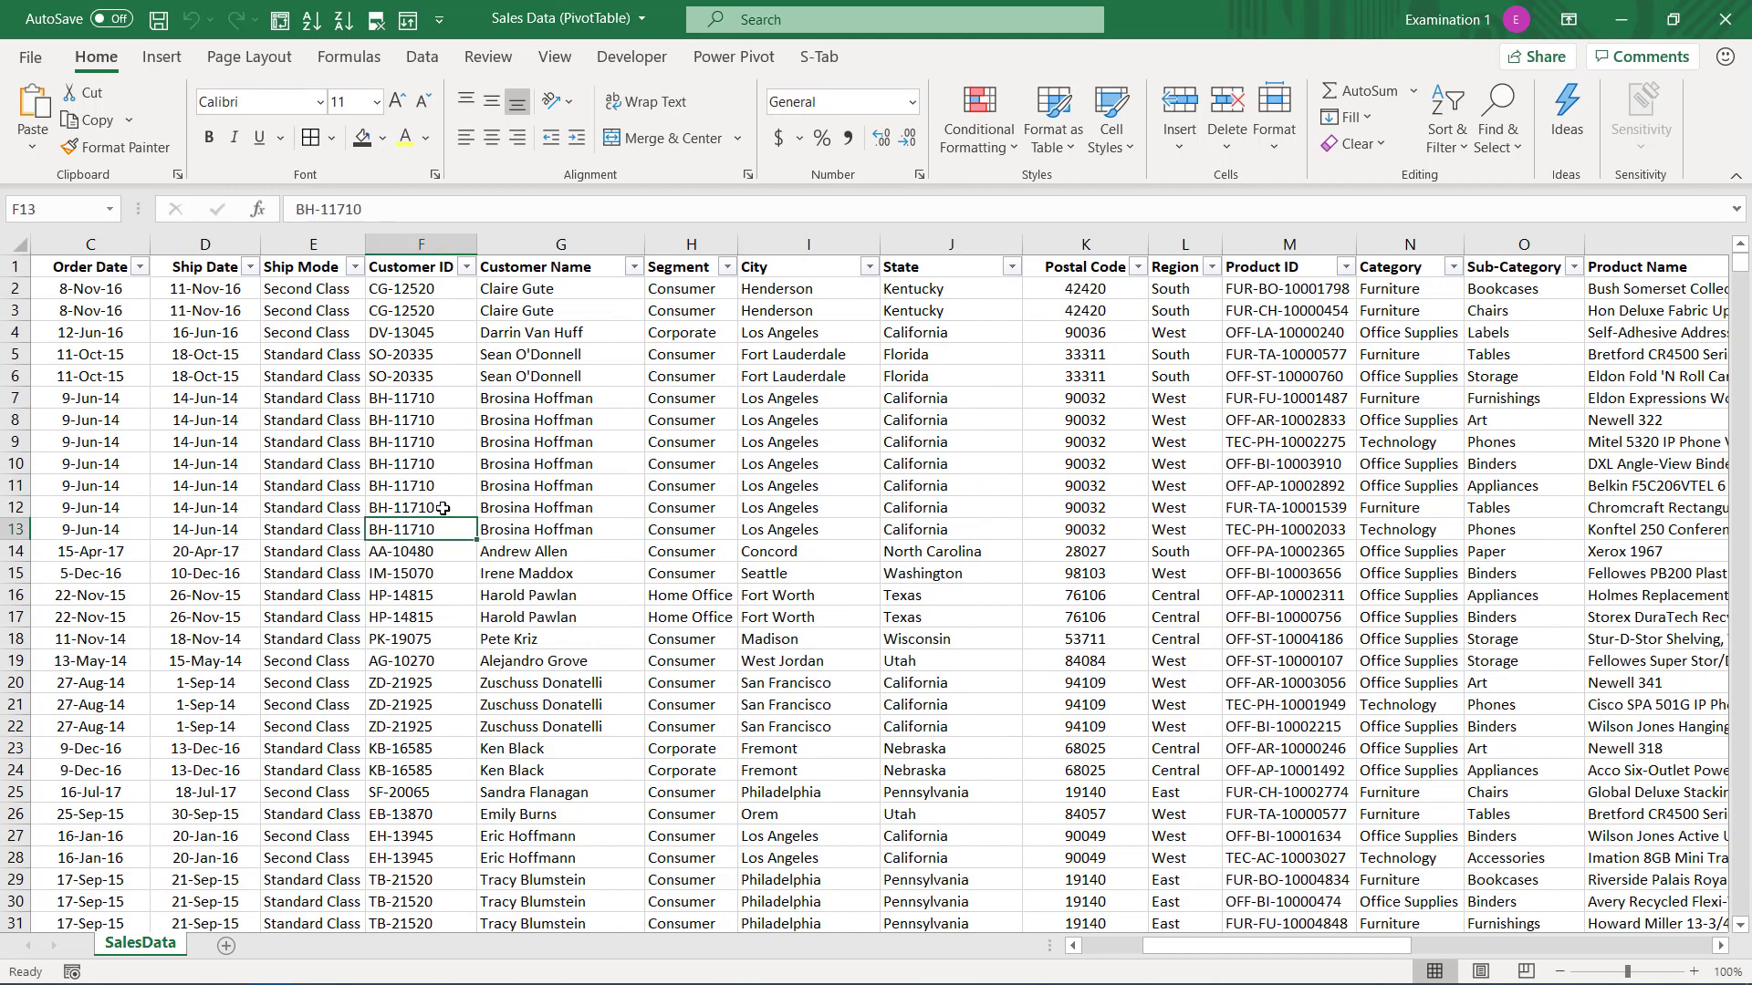
left_click(509, 395)
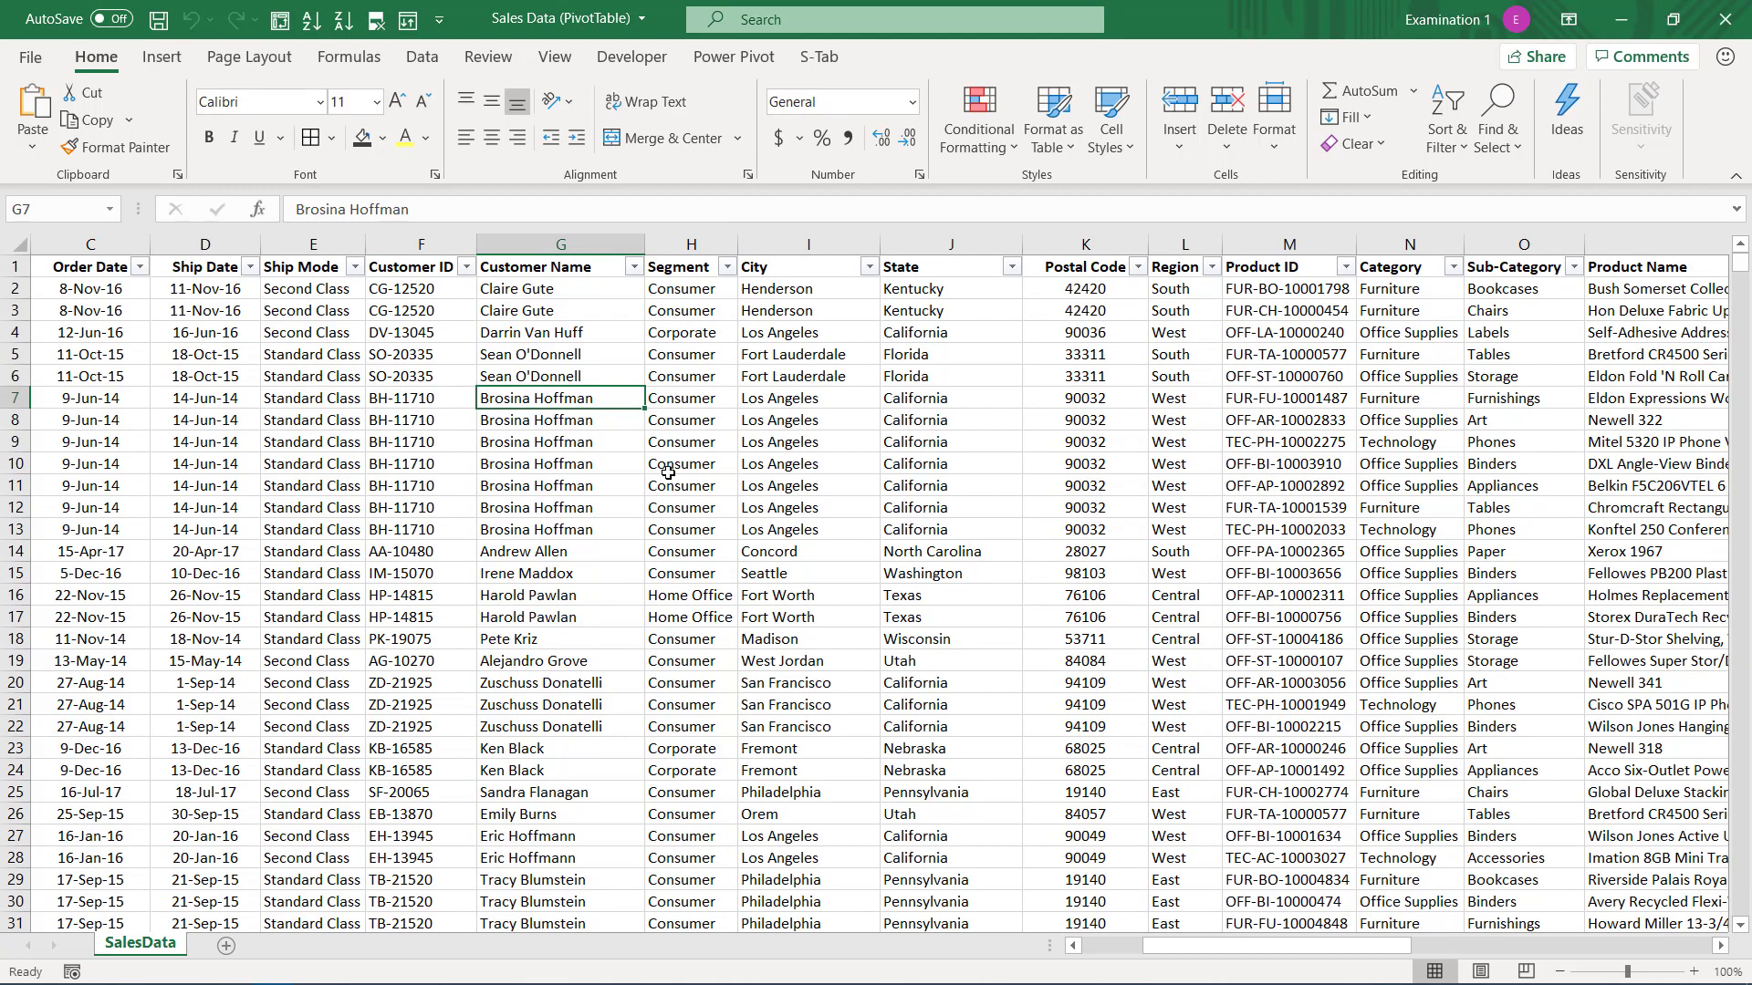
- Create a PivotTable from the whole SalesData range A1:T9995 on a new worksheet, adding the data to the Data Model
left_click(590, 467)
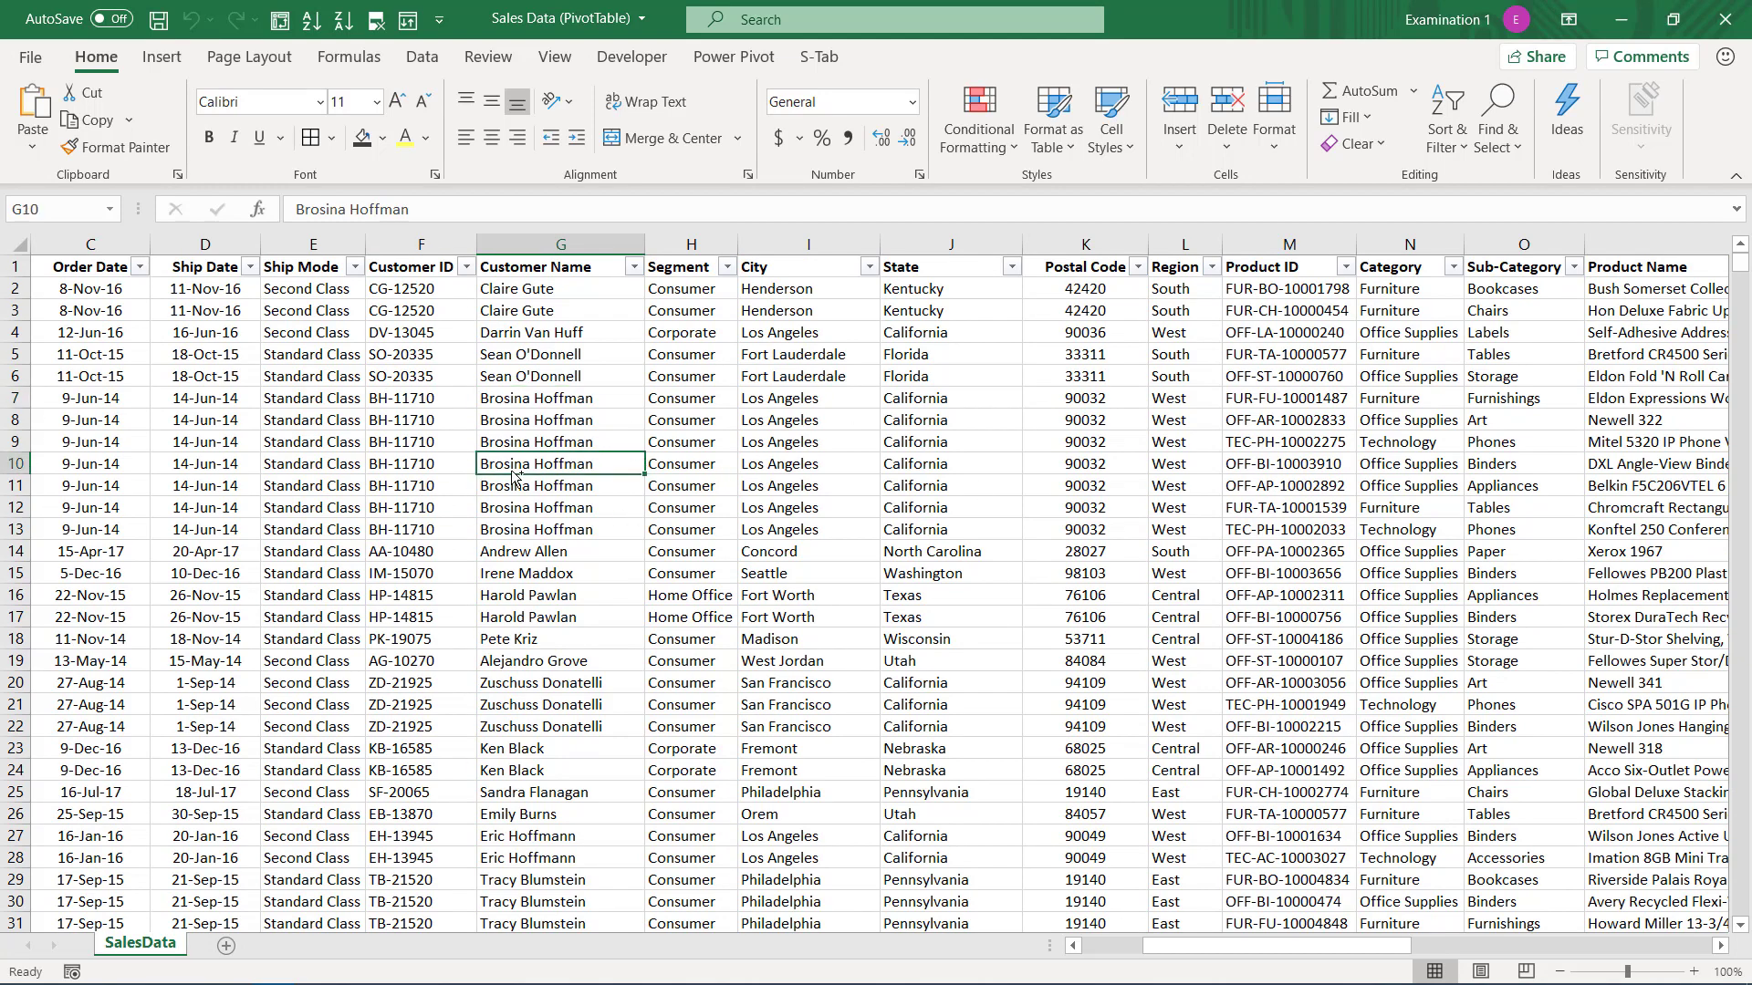
key("ctrl+a")
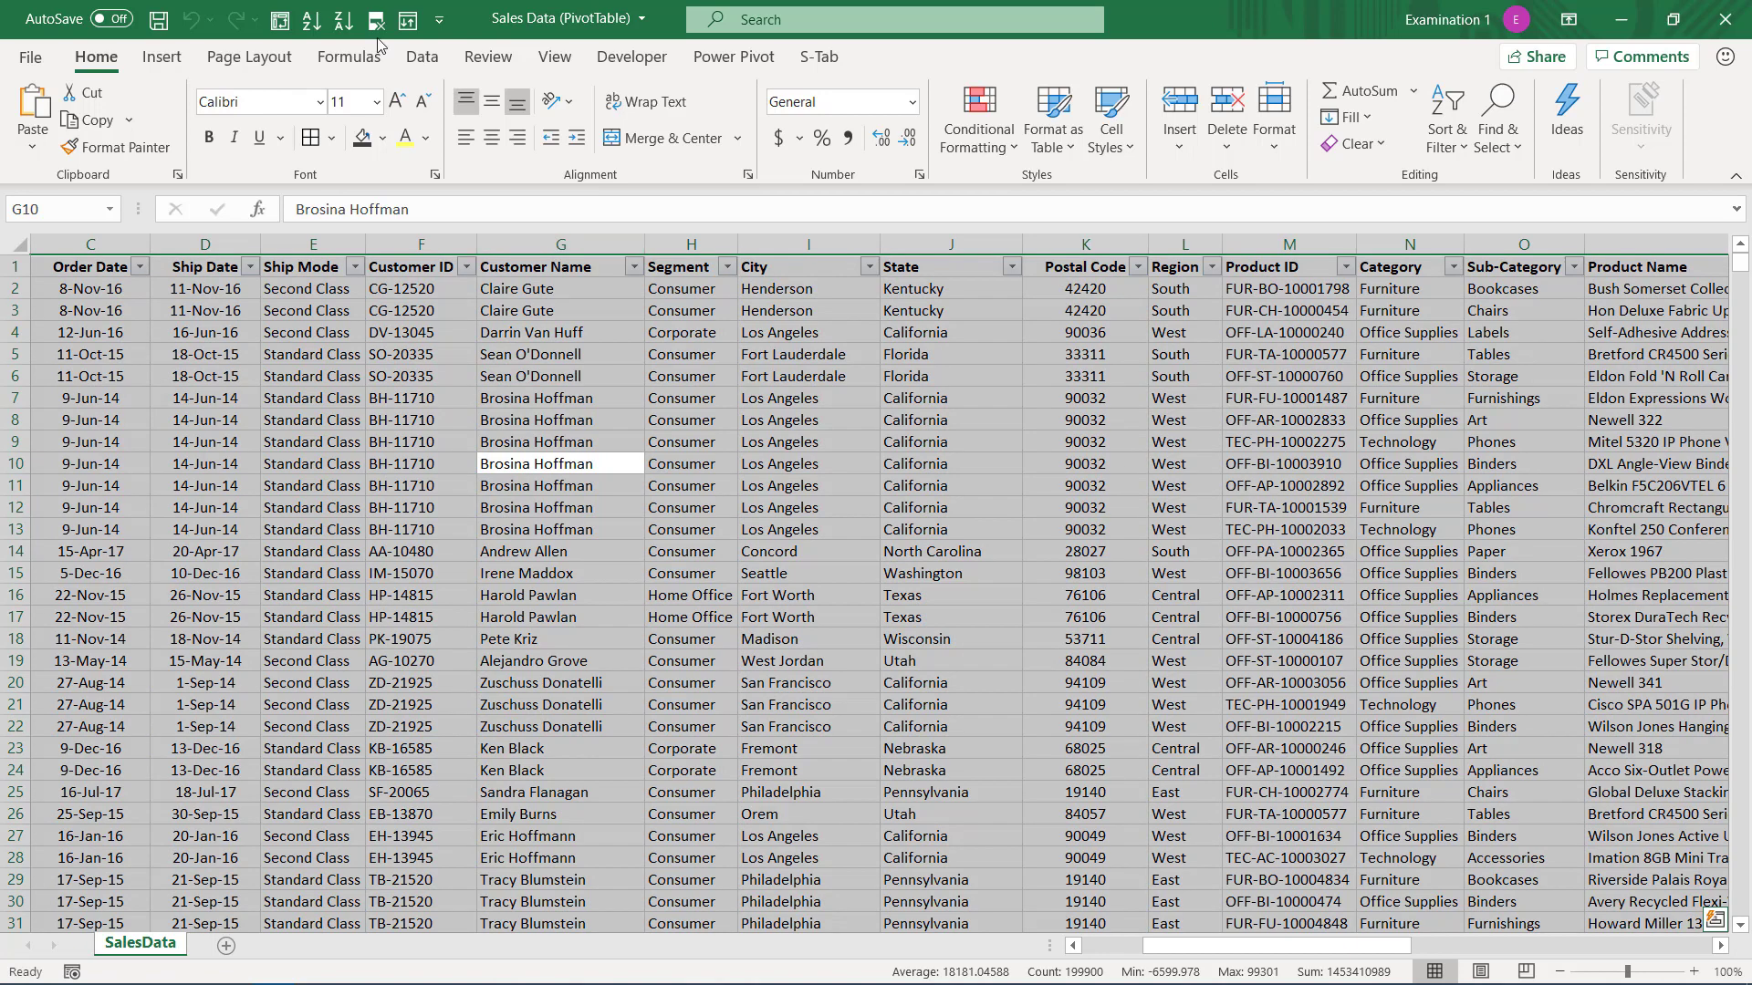
left_click(182, 59)
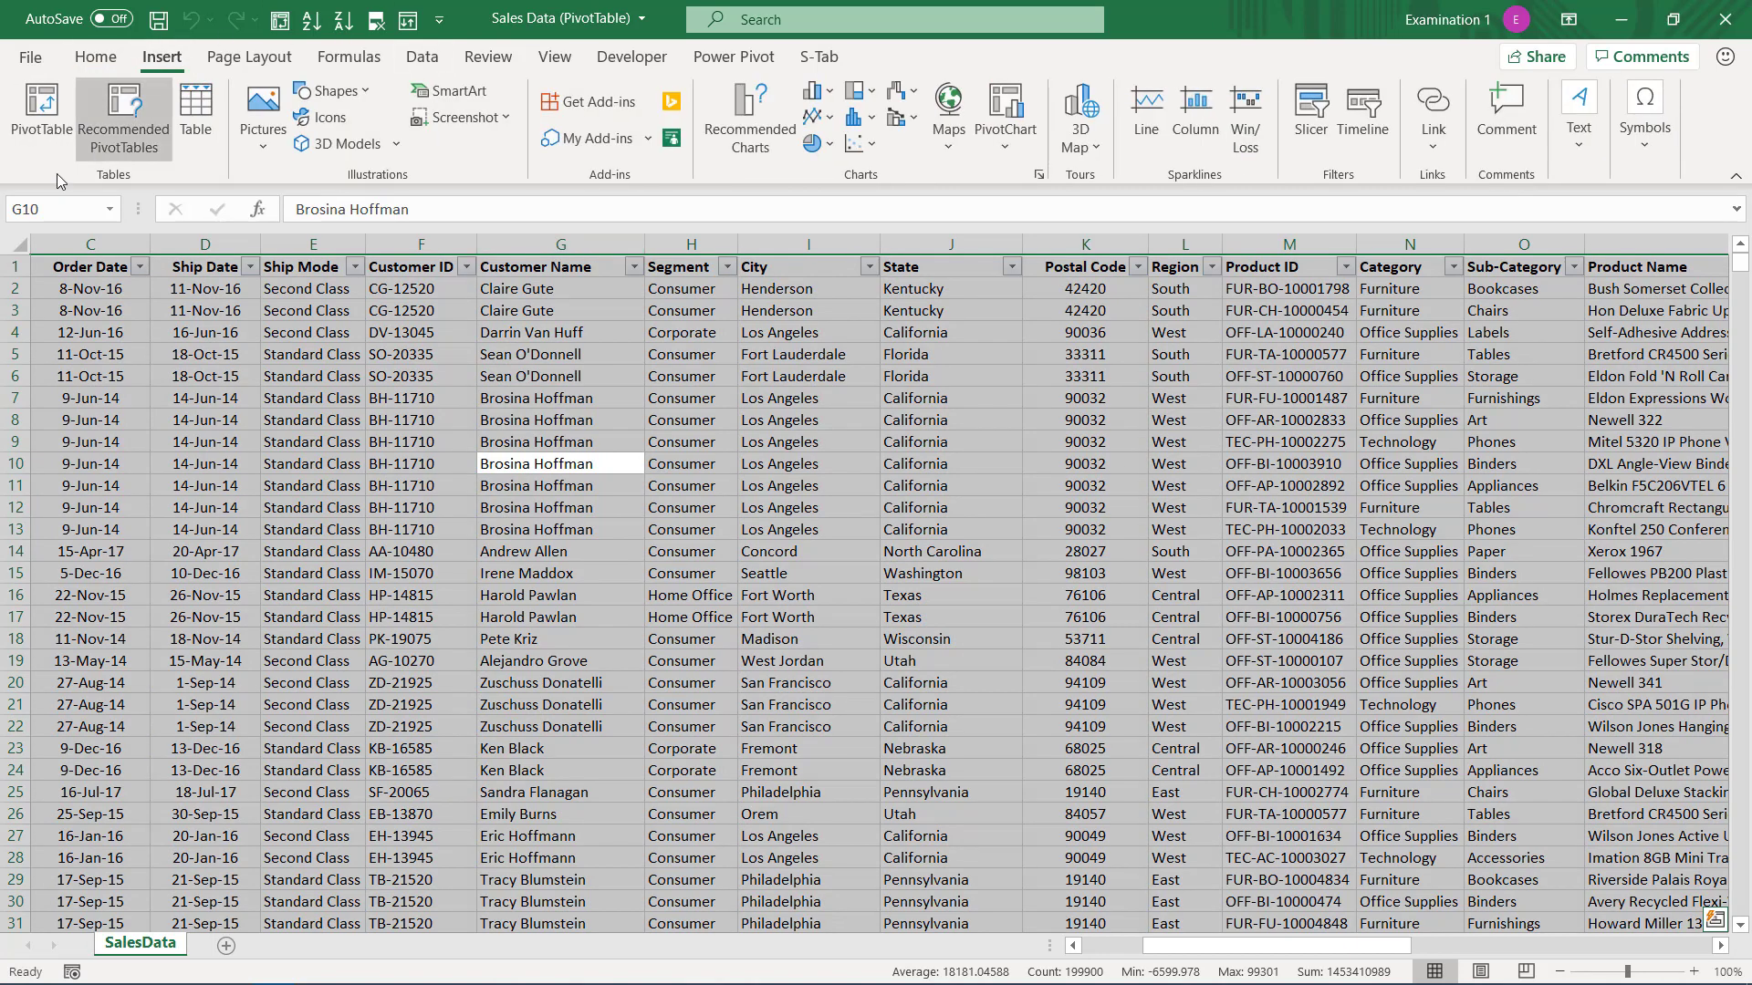
left_click(35, 134)
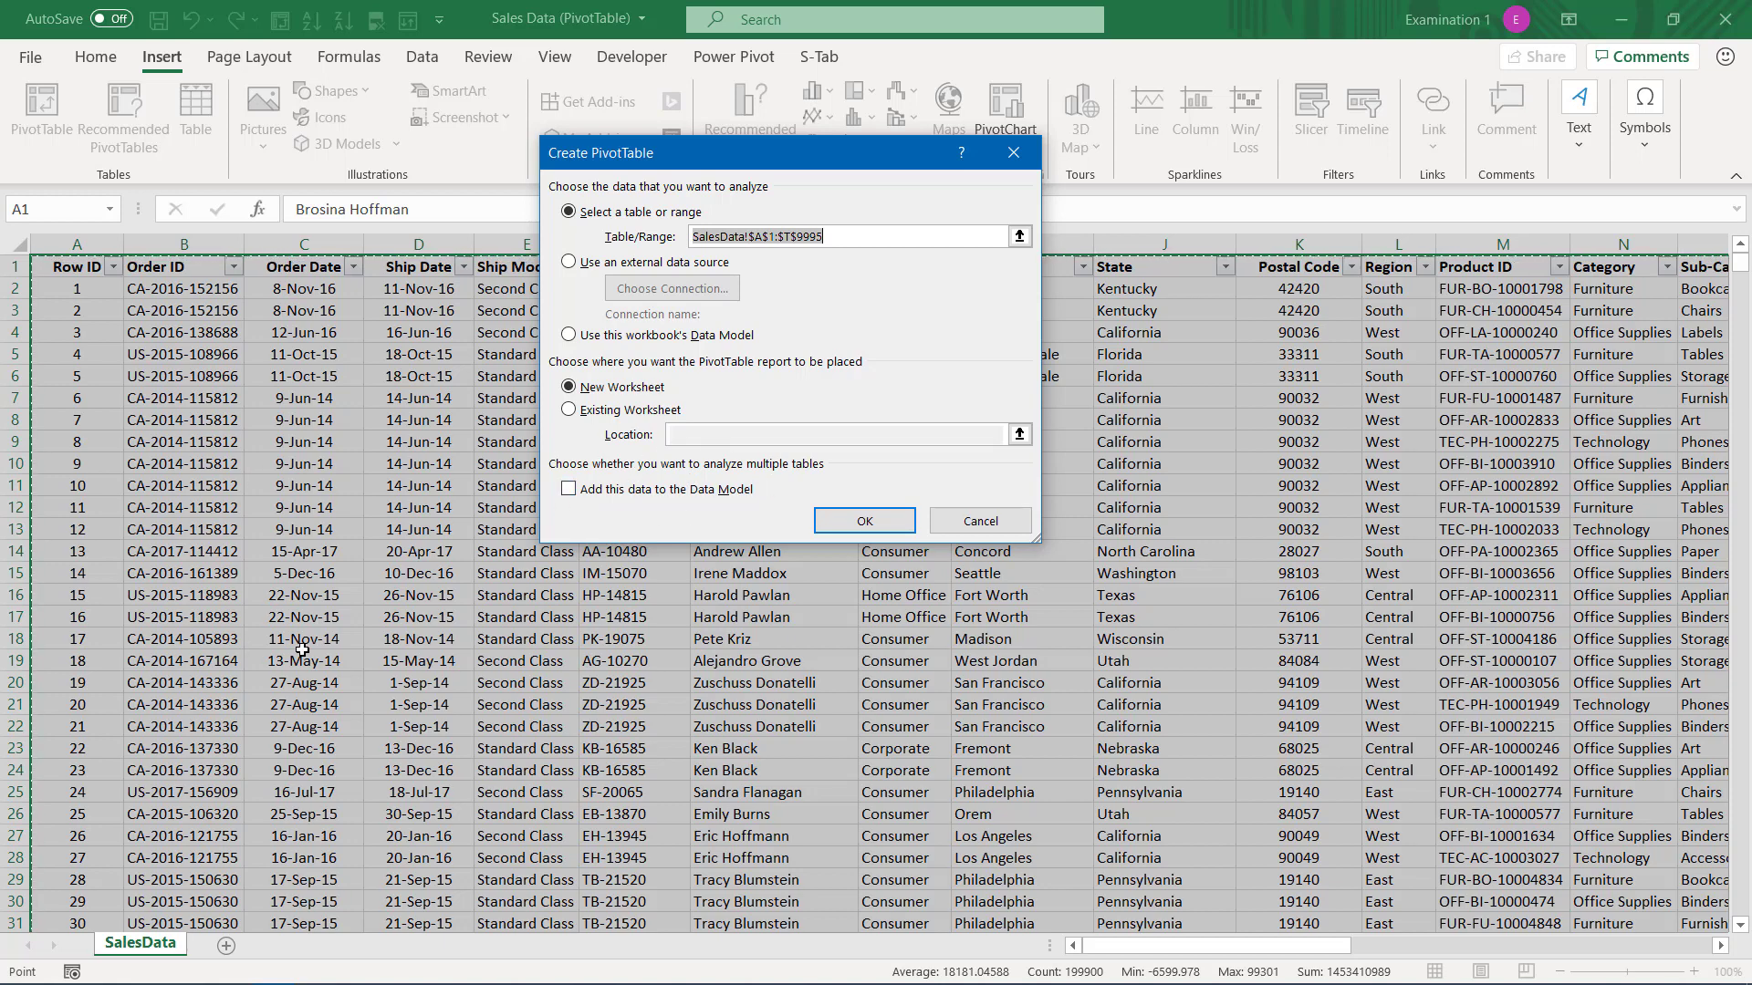
left_click(566, 489)
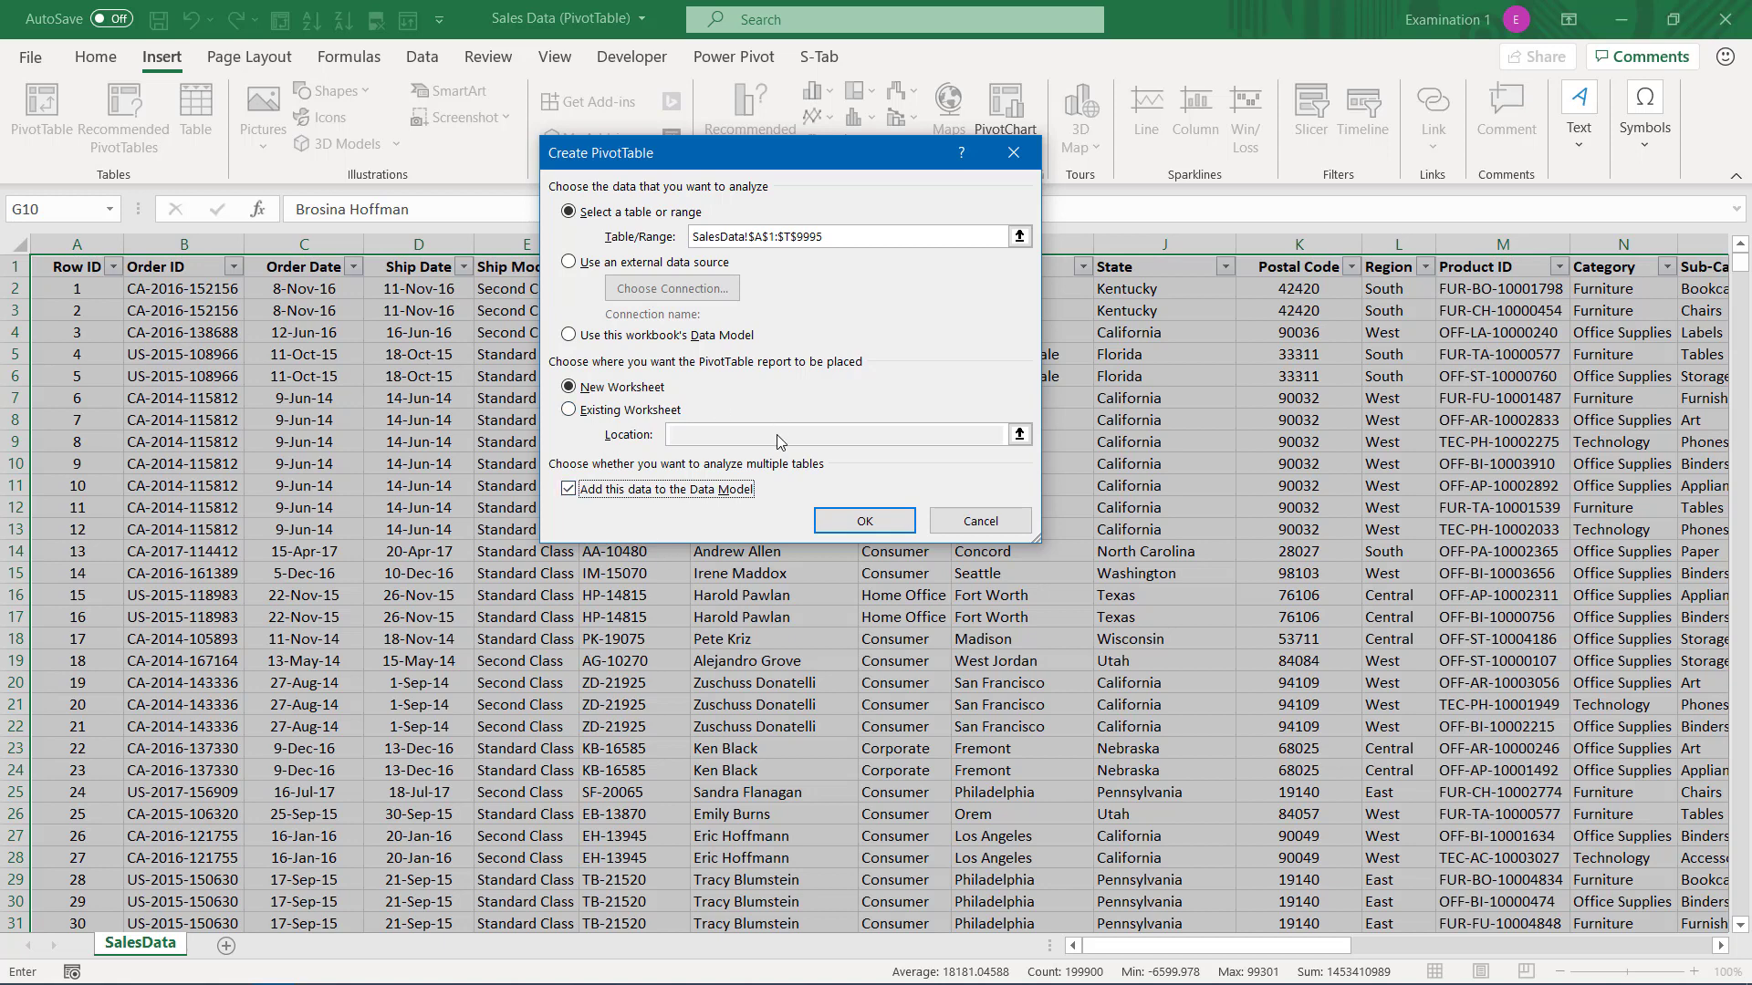
left_click_drag(772, 166, 817, 287)
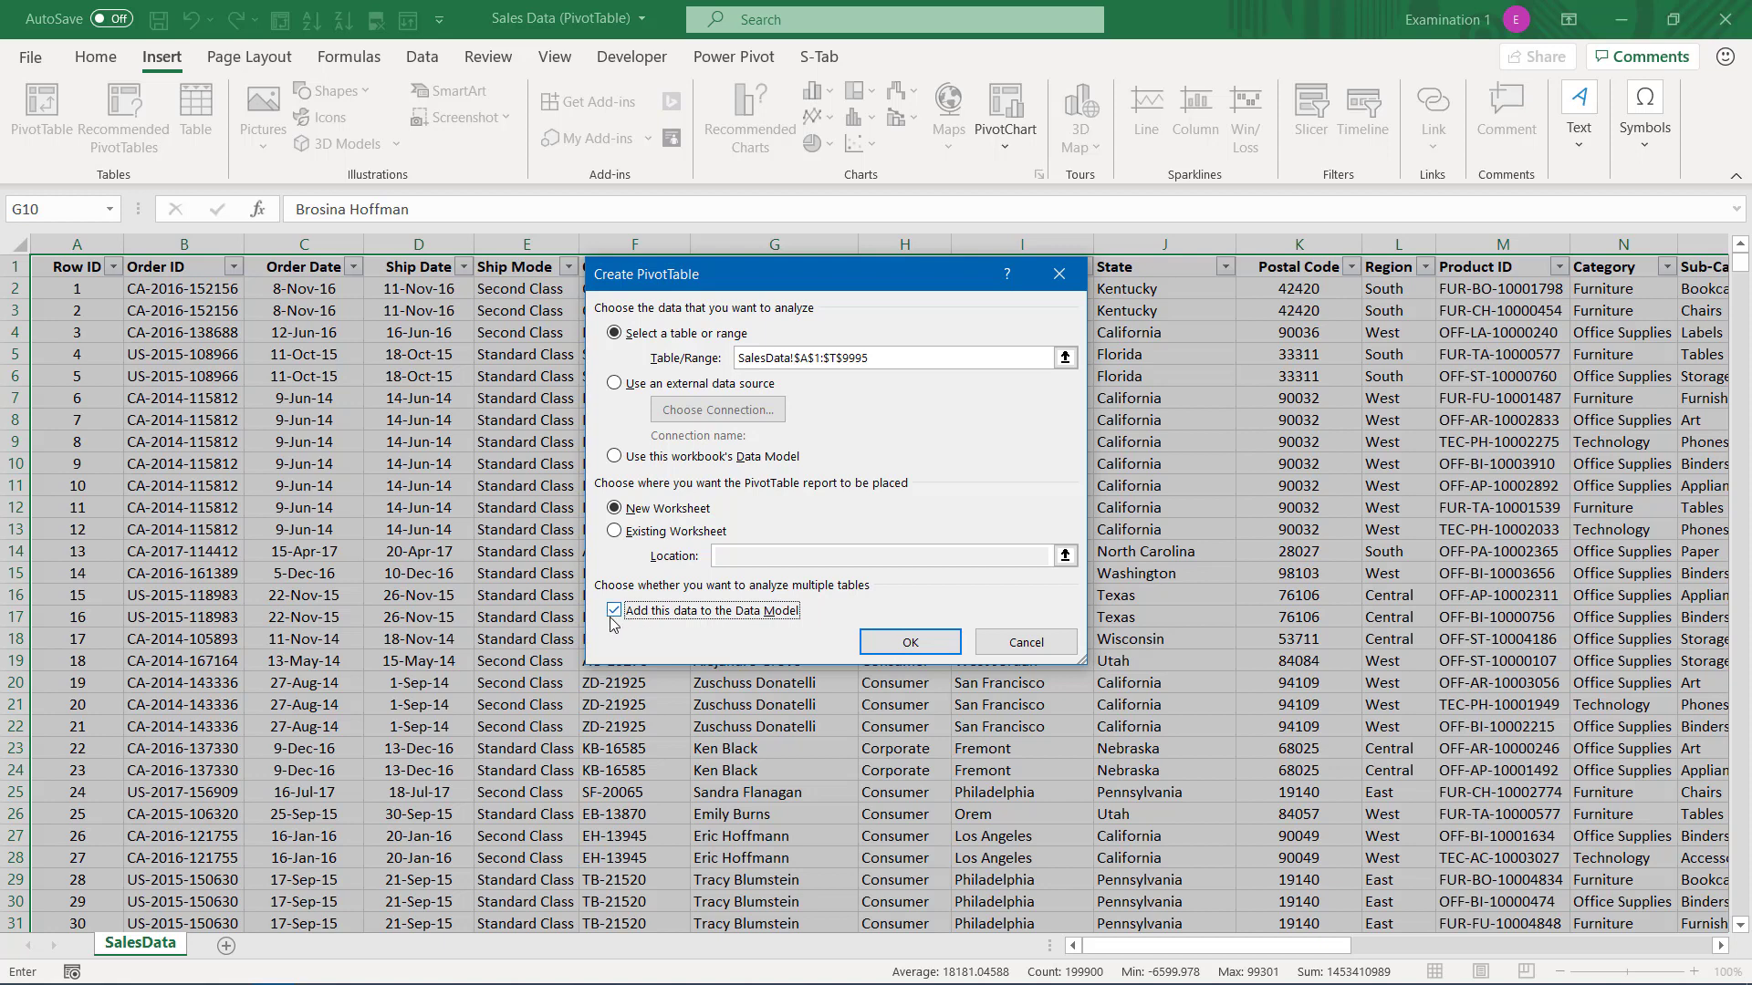
left_click(881, 643)
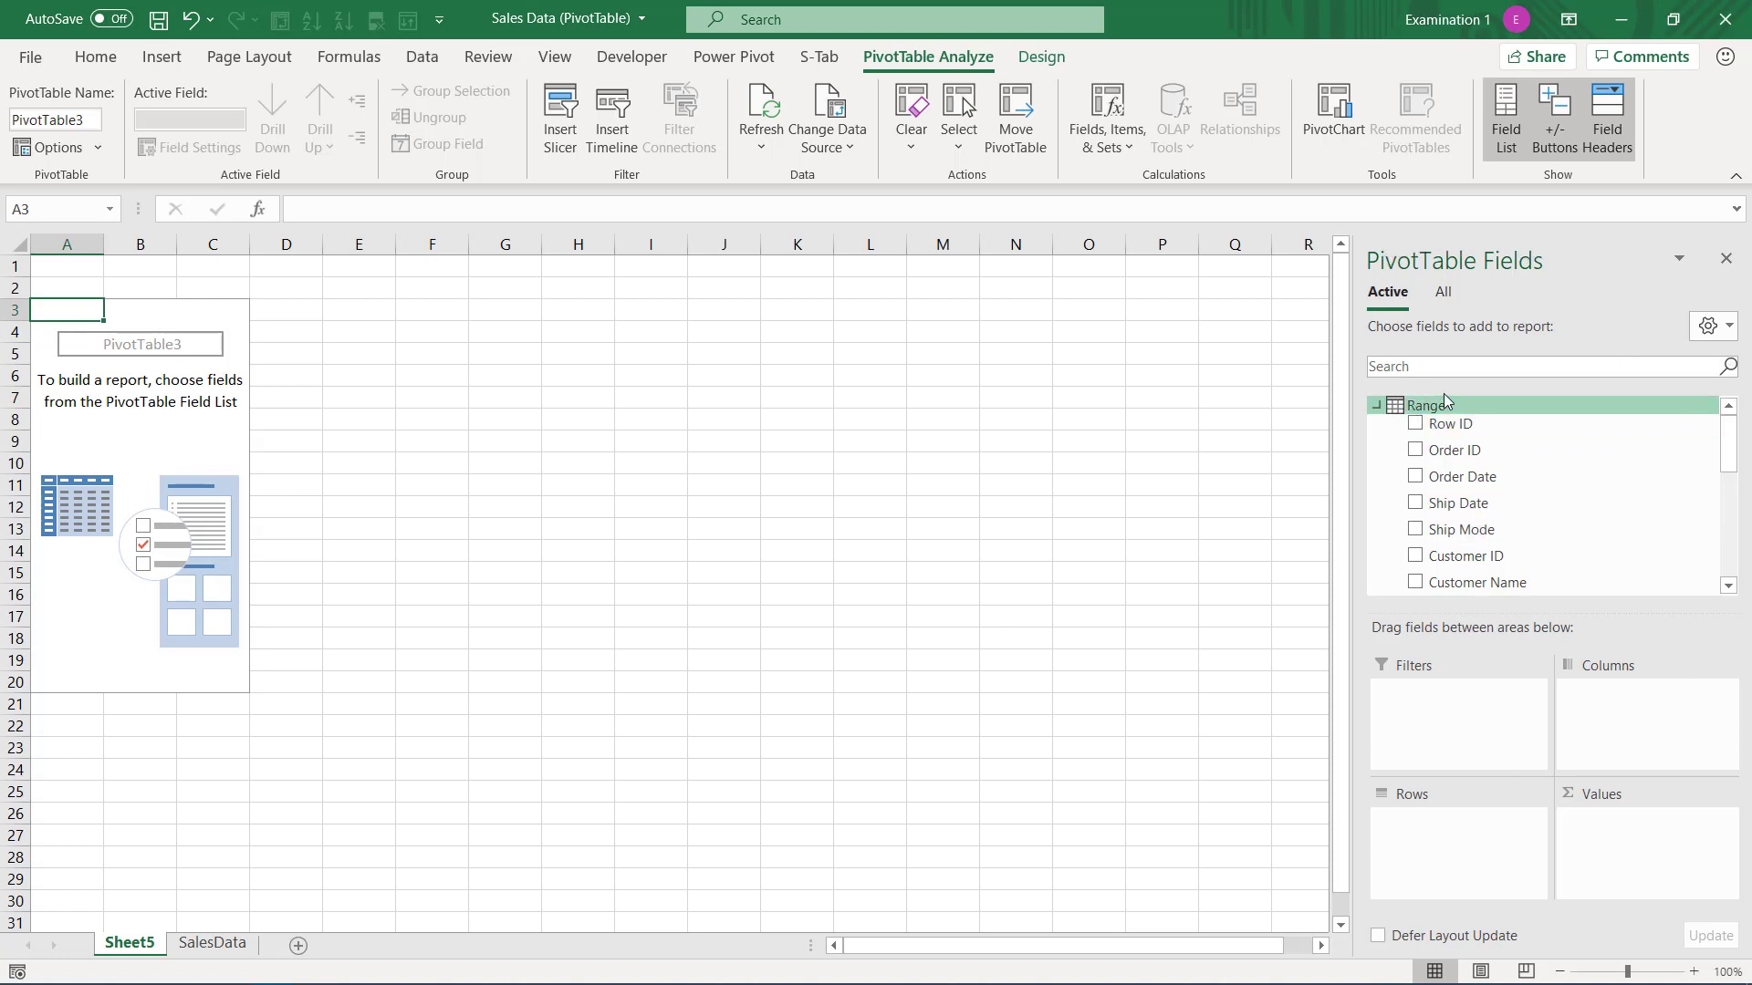
- Compare the PivotTable's available fields with the SalesData header row, from Row ID, Order ID and Order Date through Profit
scroll(1454, 426, "down", 5)
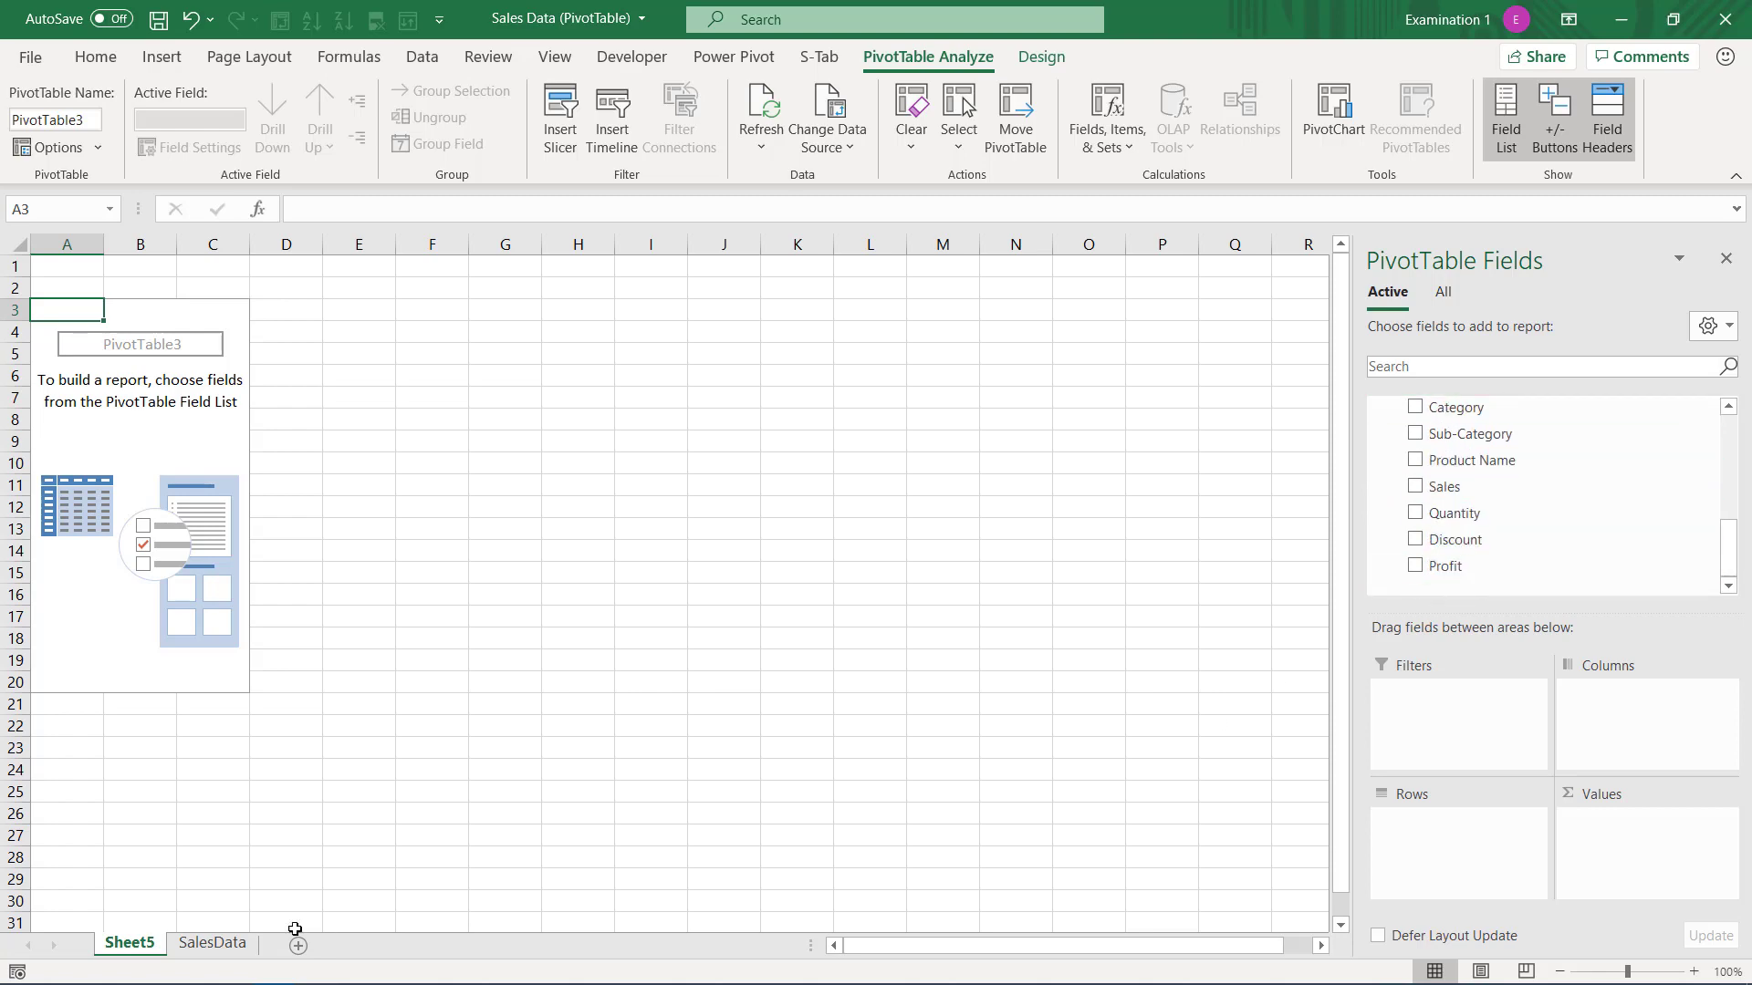
left_click(219, 943)
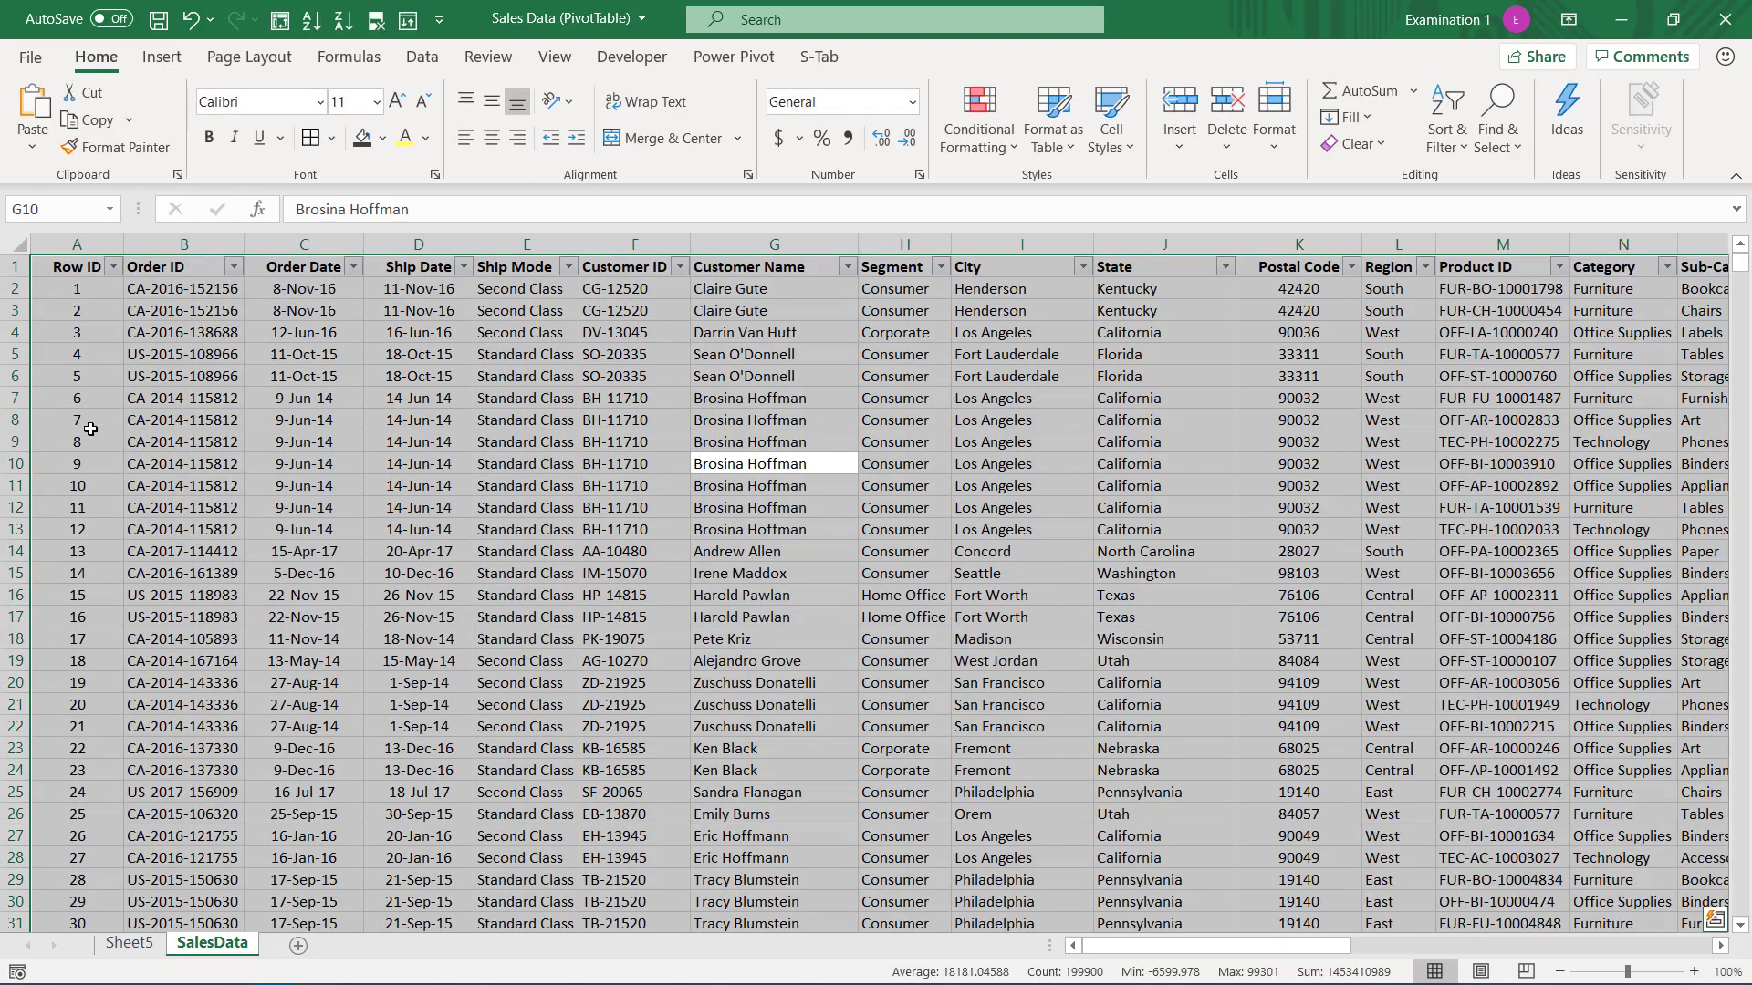
left_click(15, 271)
left_click_drag(41, 266, 1669, 256)
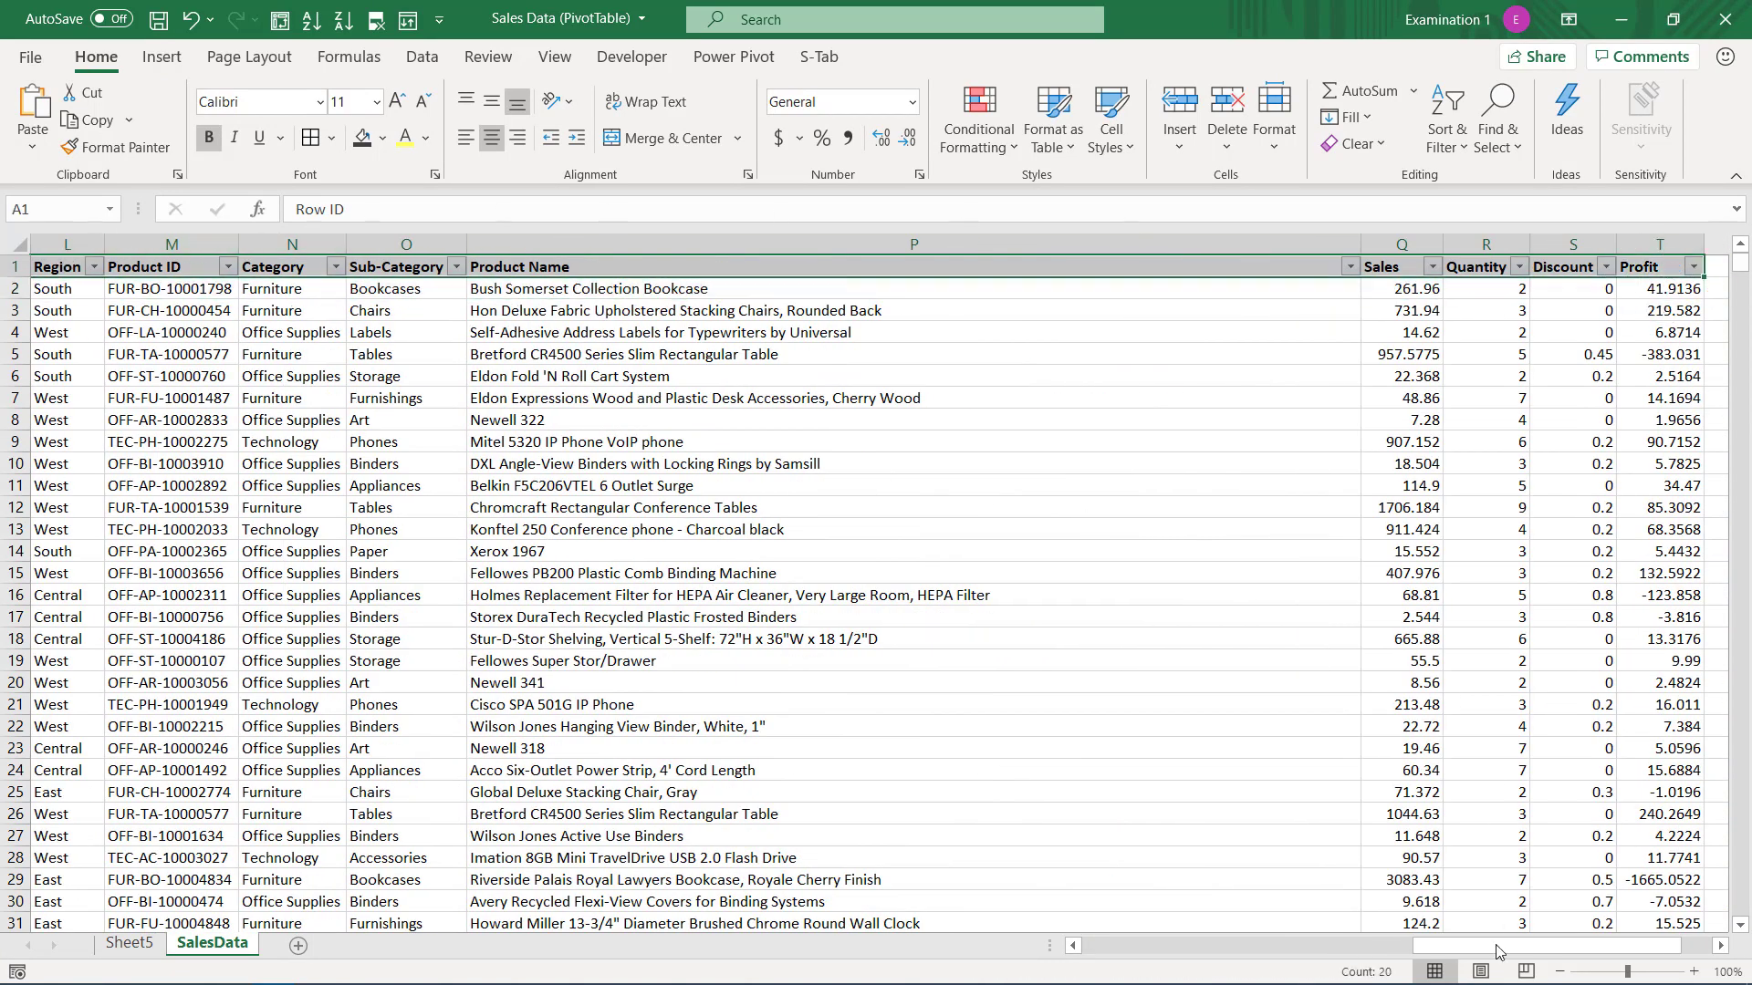
left_click_drag(1496, 950, 1010, 933)
left_click(94, 268)
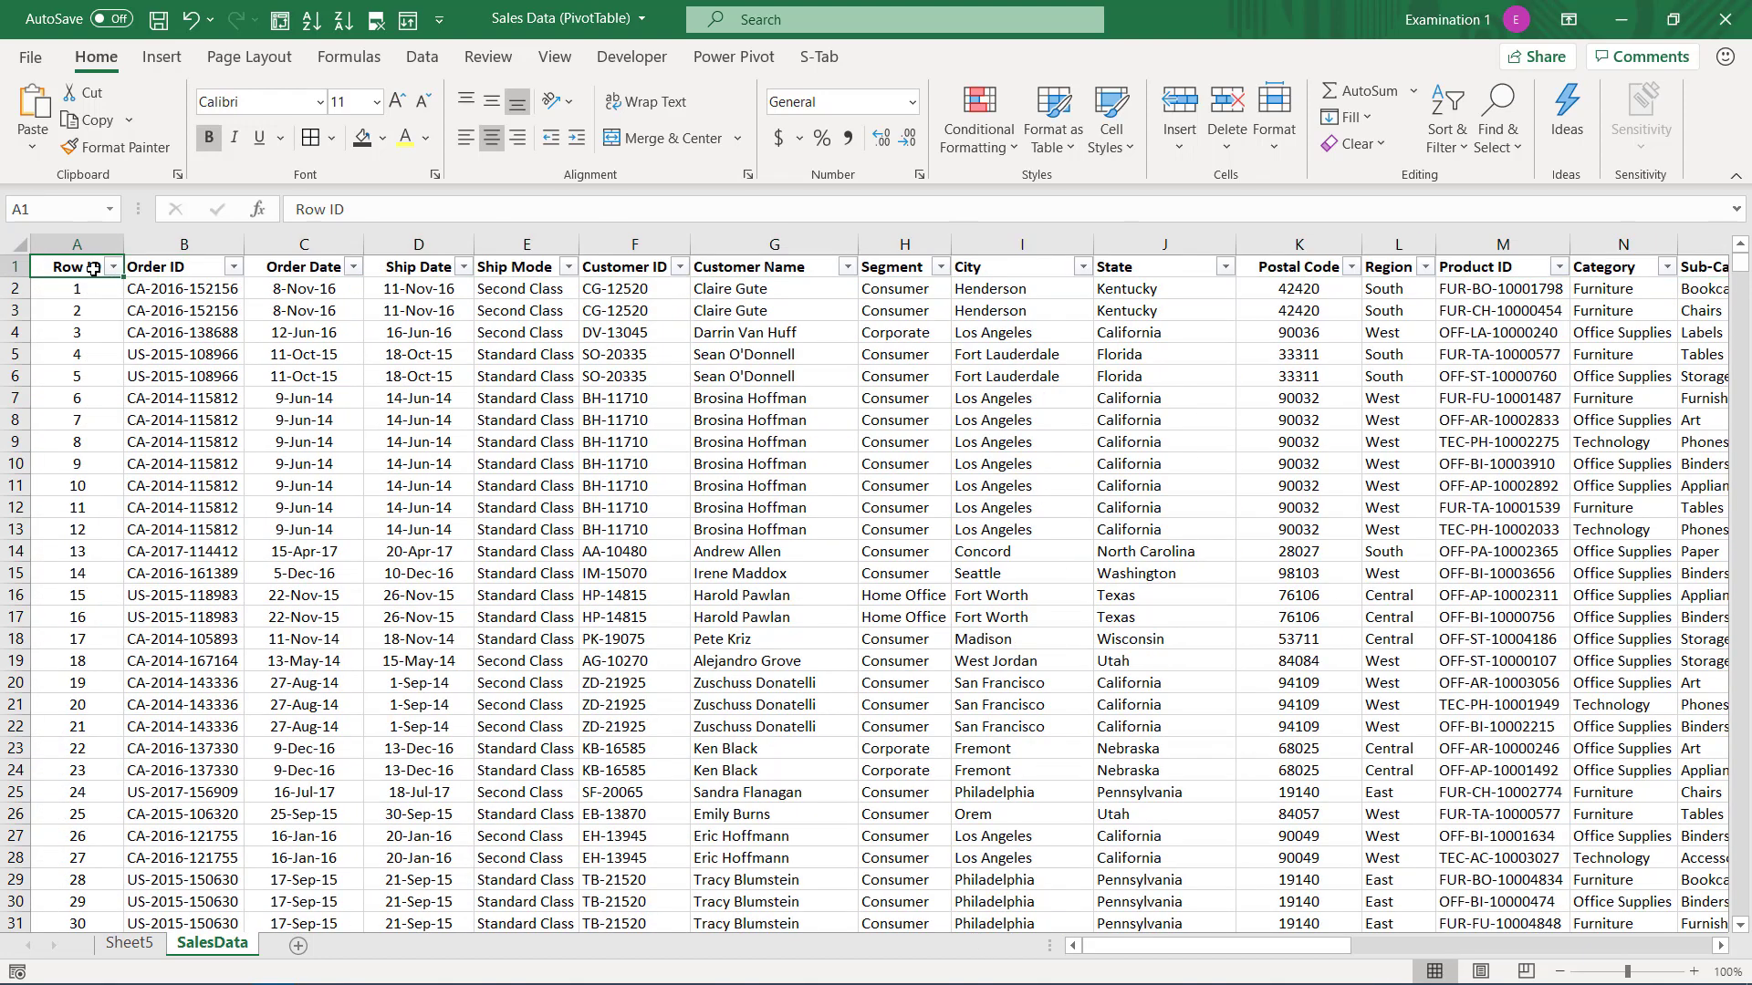
left_click(184, 269)
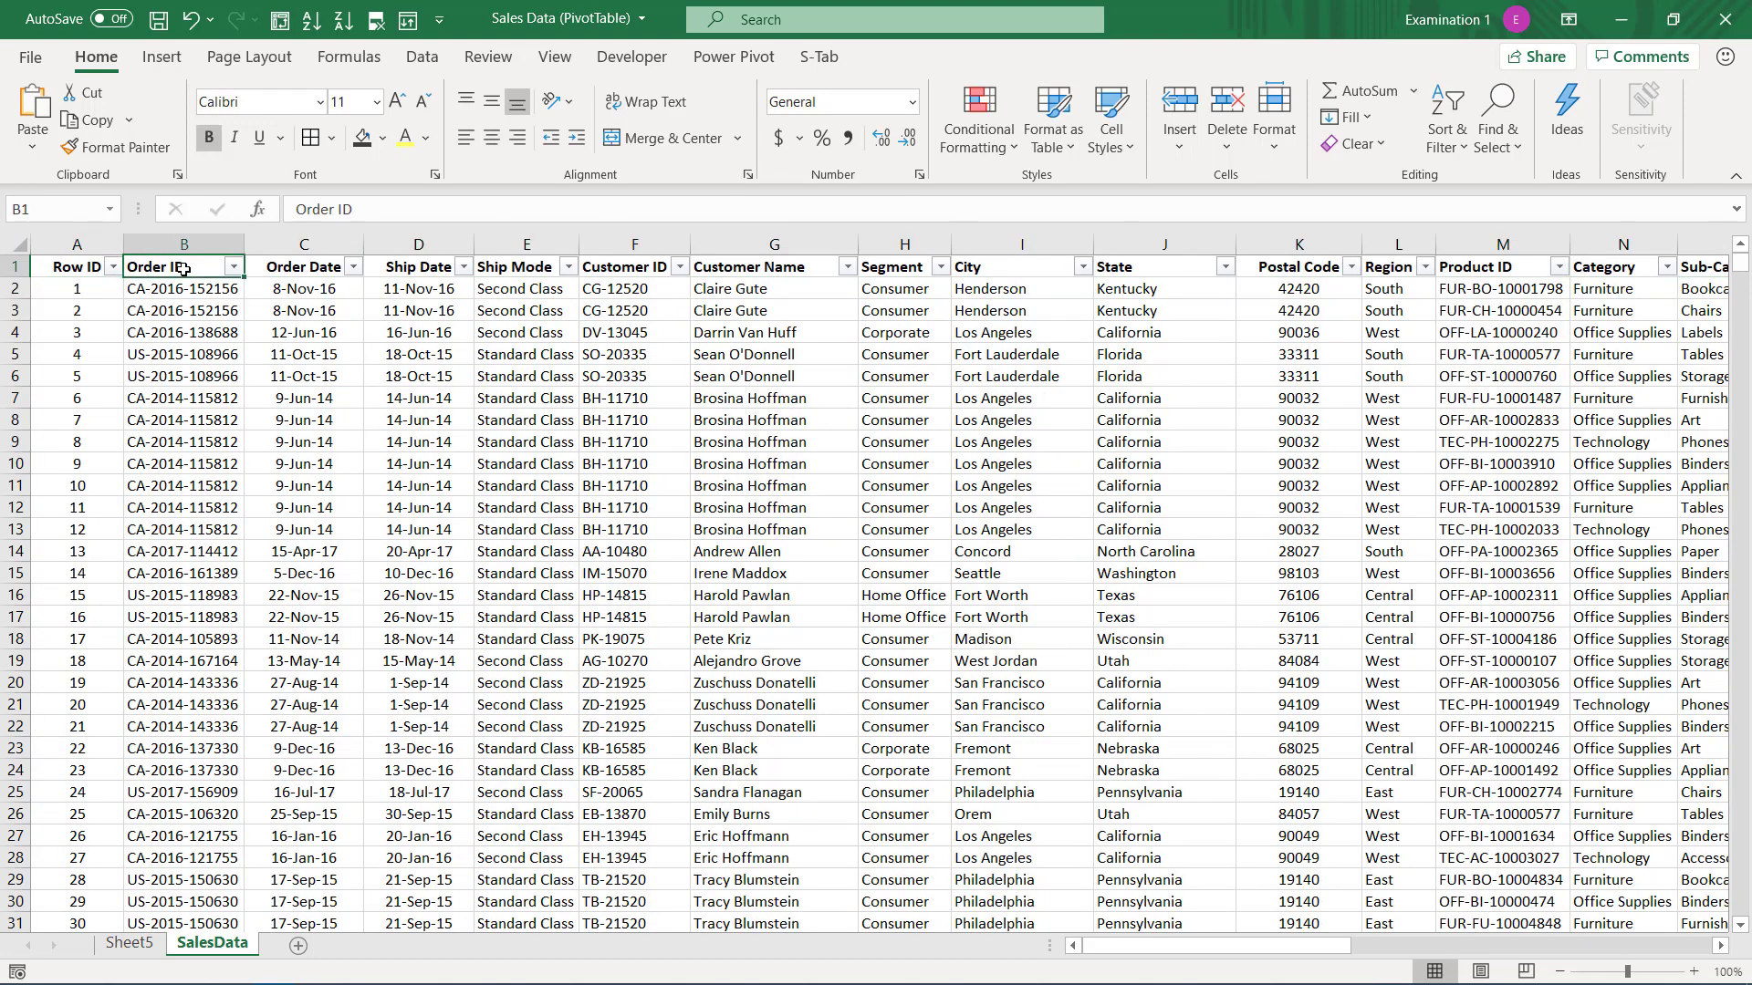
left_click(274, 268)
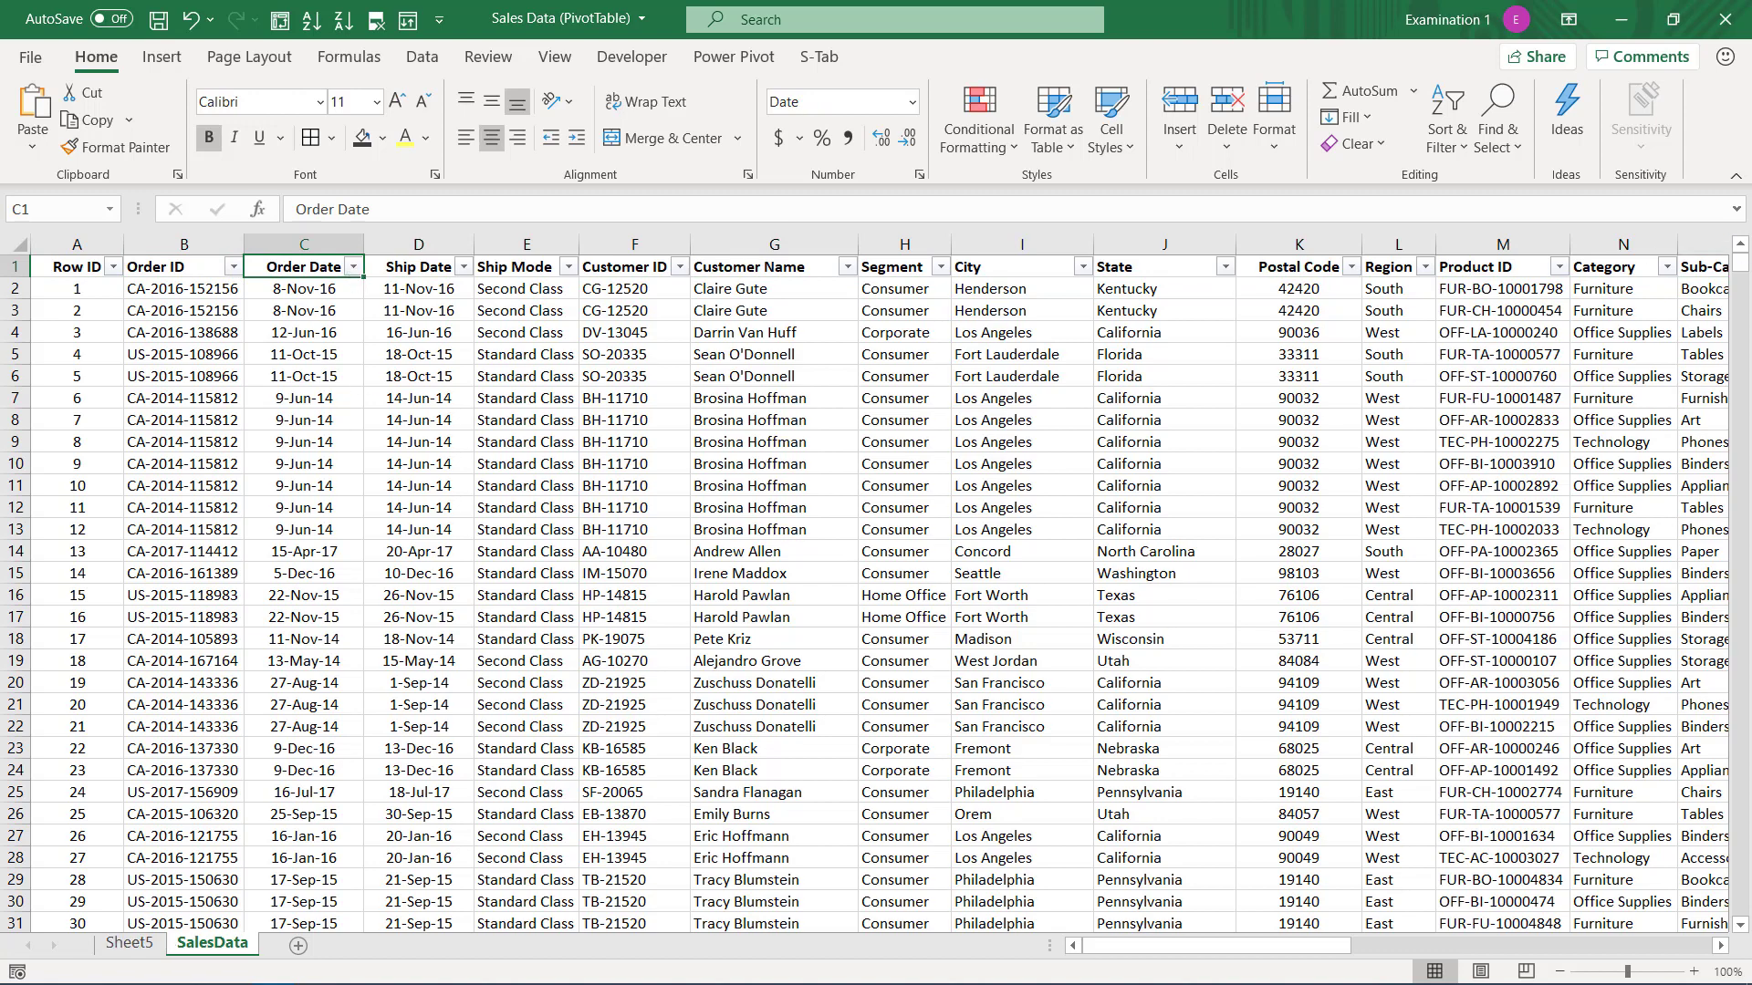
- Return to Sheet5 and check how selecting cells outside and inside the PivotTable placeholder hides and shows the field list
left_click(129, 943)
left_click(720, 529)
left_click_drag(112, 441, 114, 552)
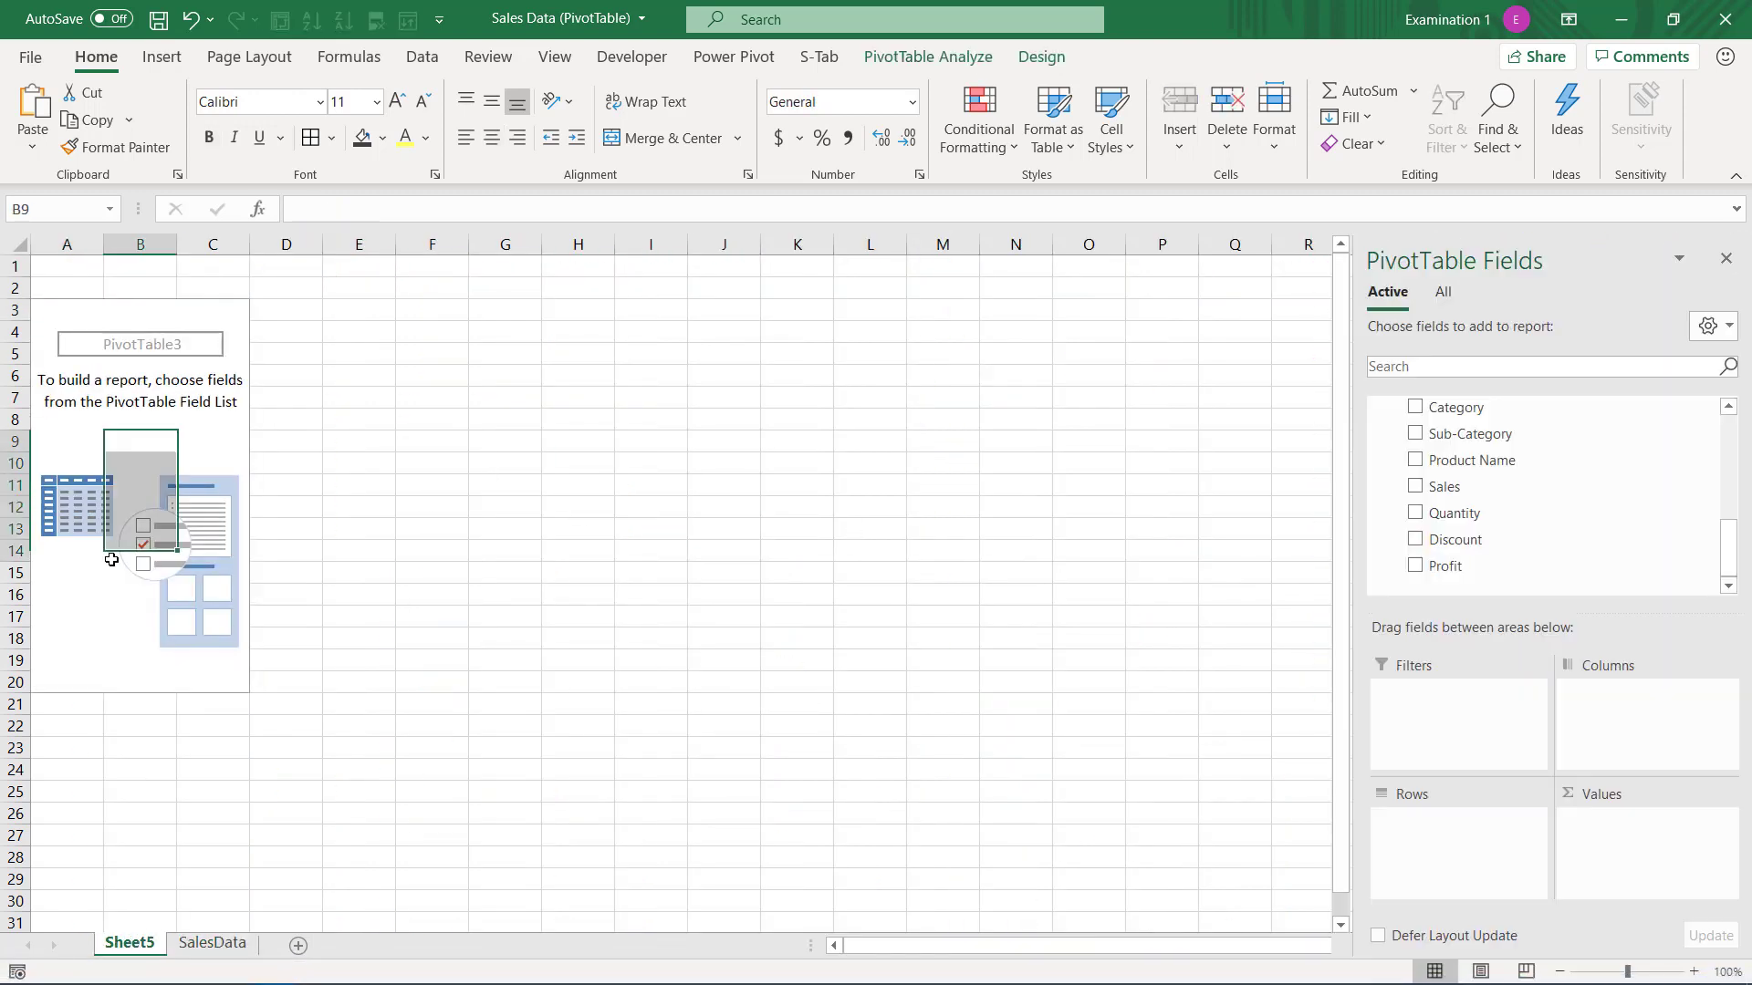
left_click(168, 404)
left_click(809, 460)
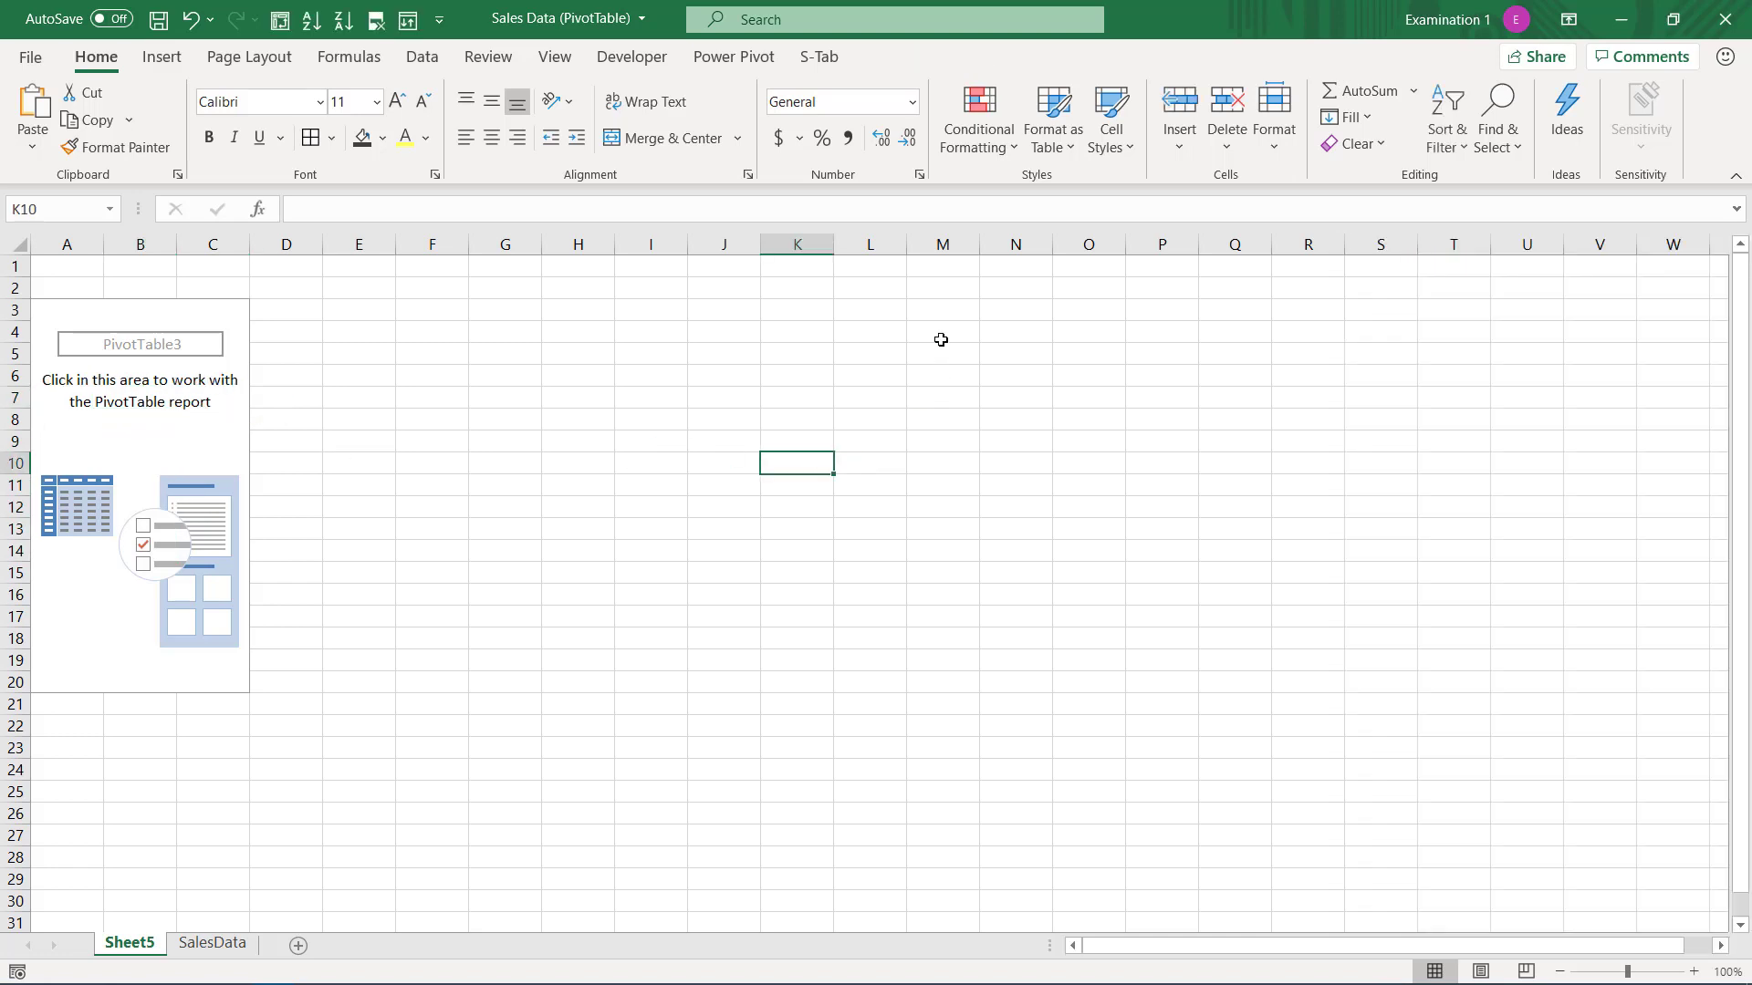
left_click(798, 375)
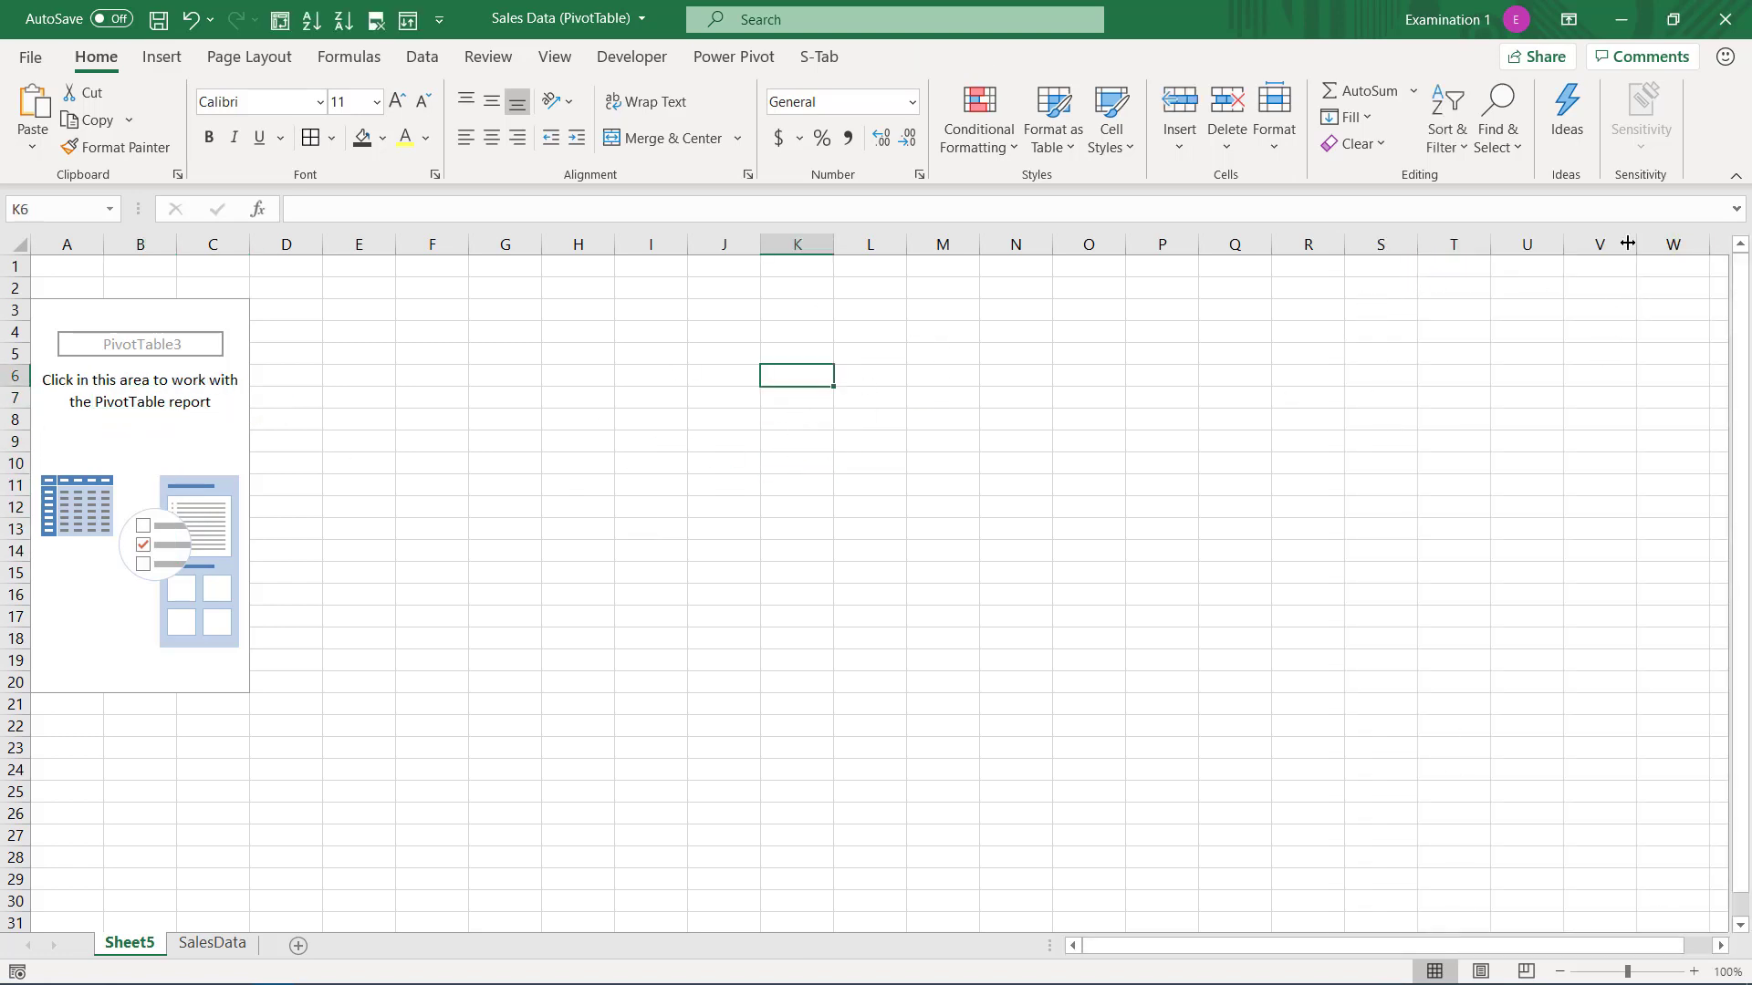
left_click(152, 402)
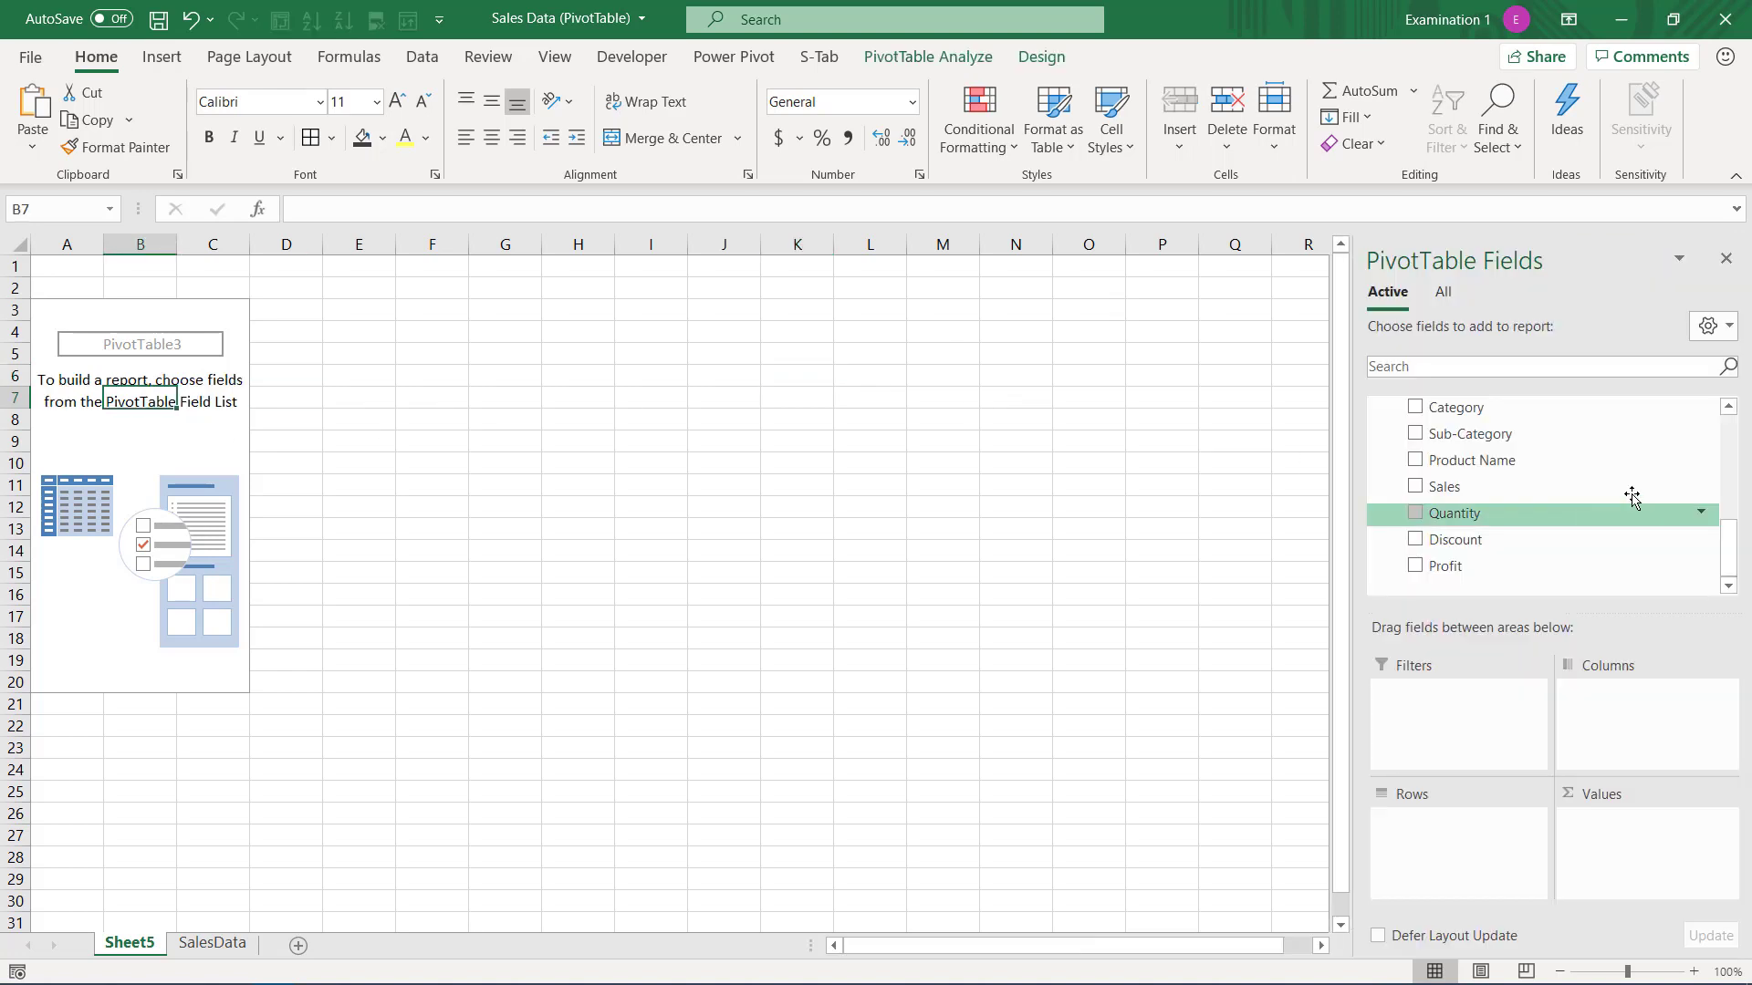
left_click(104, 452)
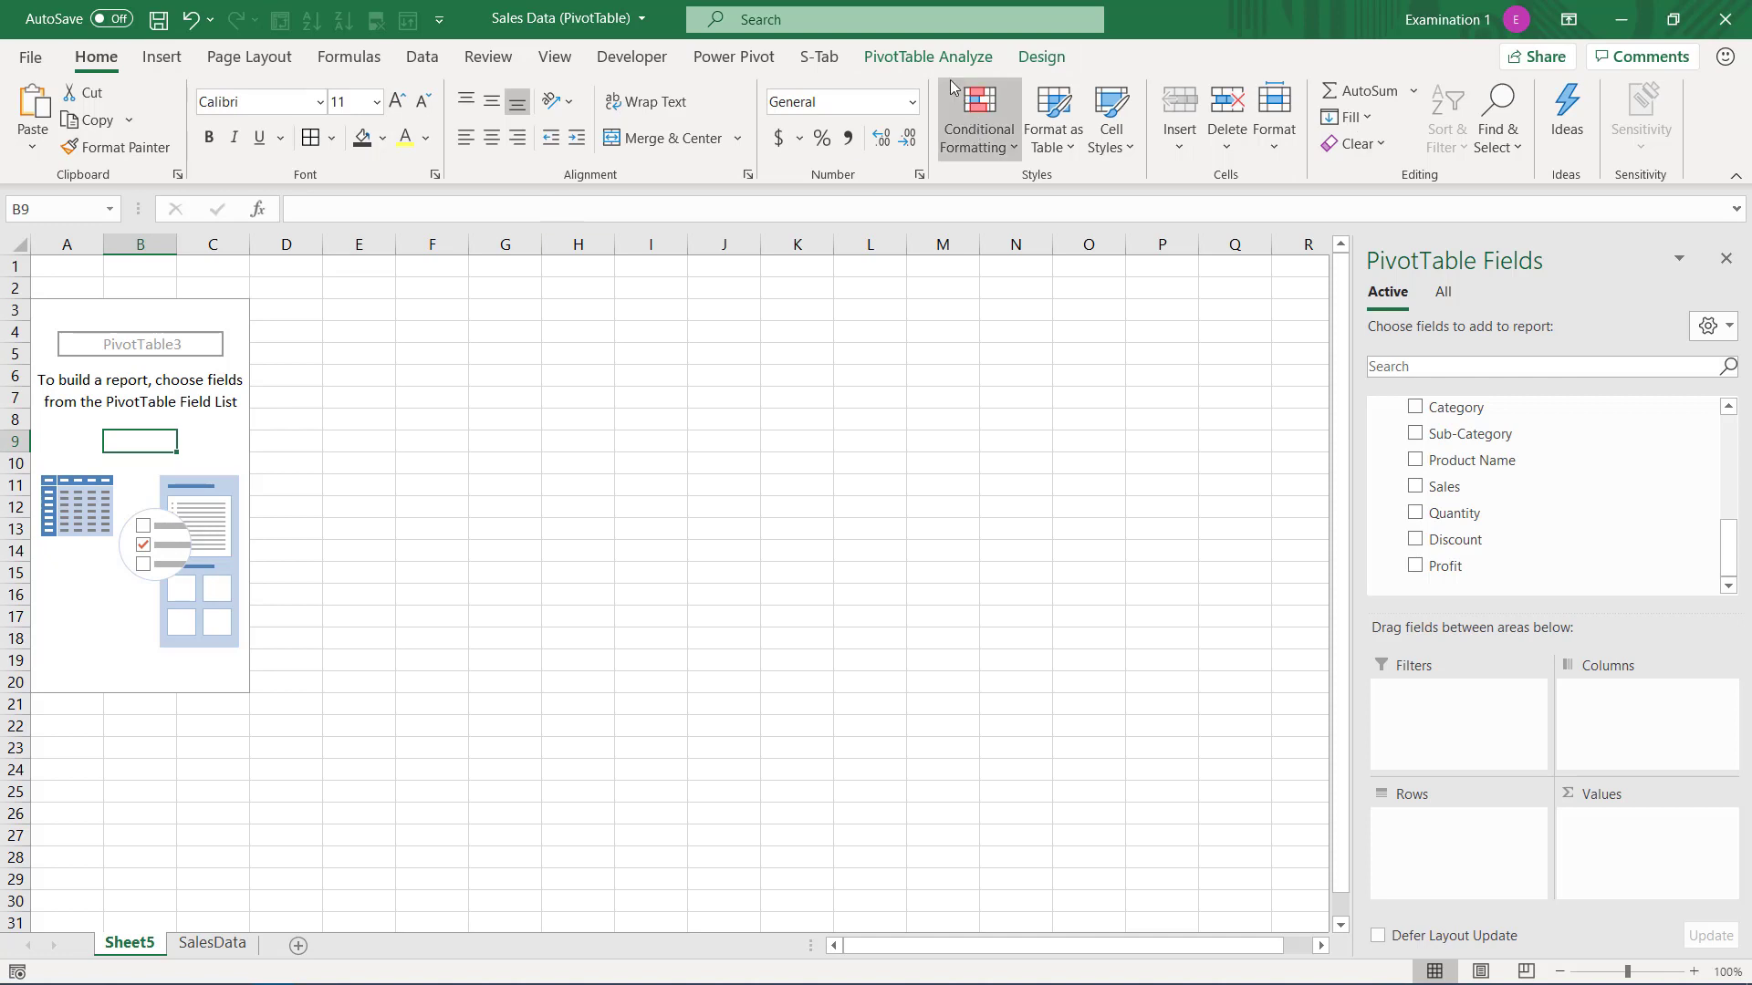
- Turn the PivotTable's field list off and back on while staying inside the empty report
left_click(928, 57)
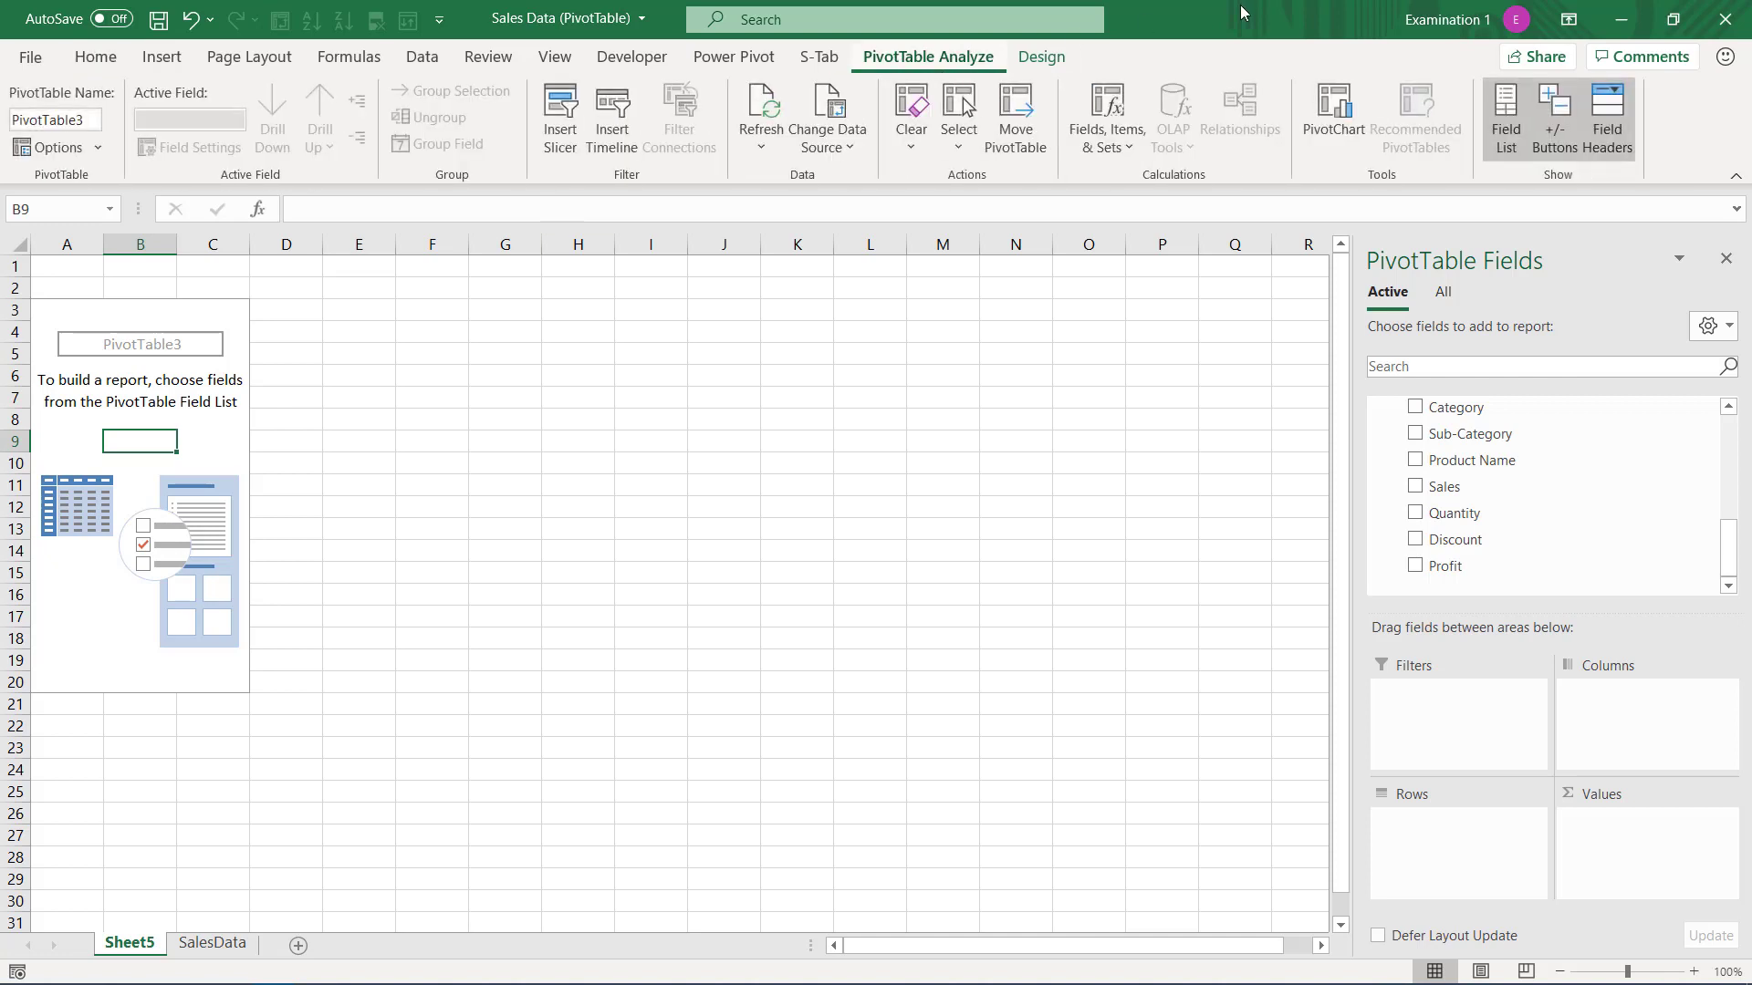
left_click(1508, 123)
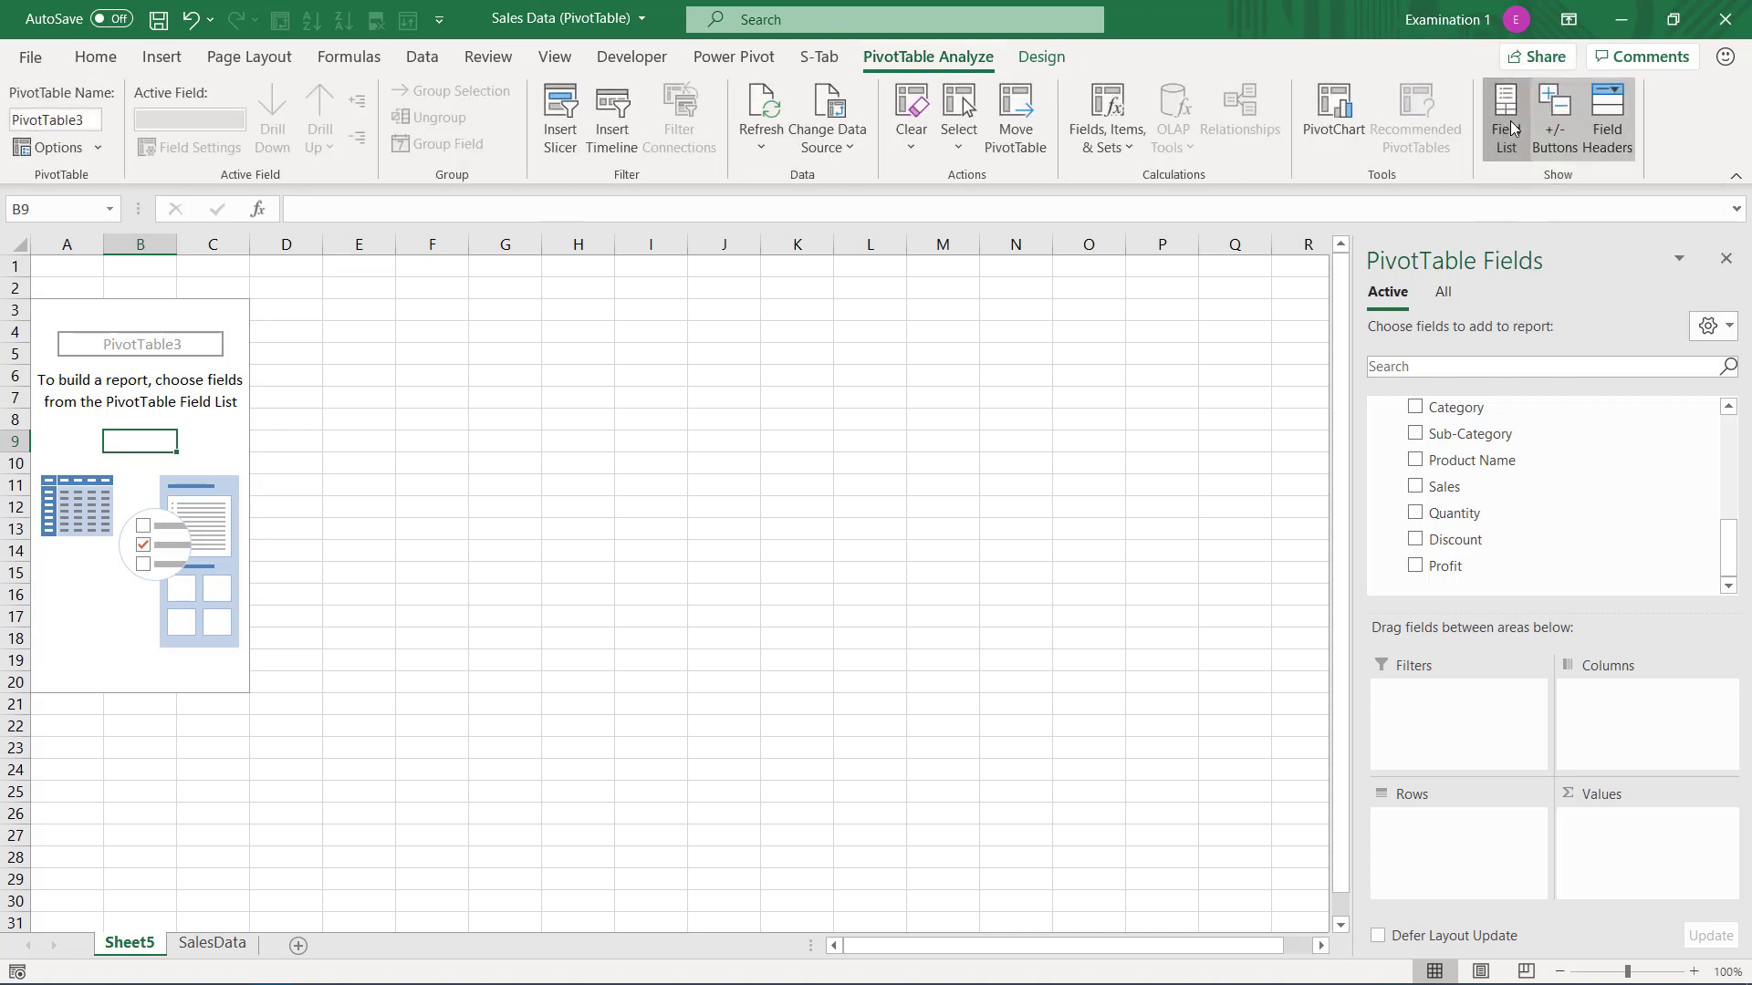
left_click(1056, 413)
left_click(163, 422)
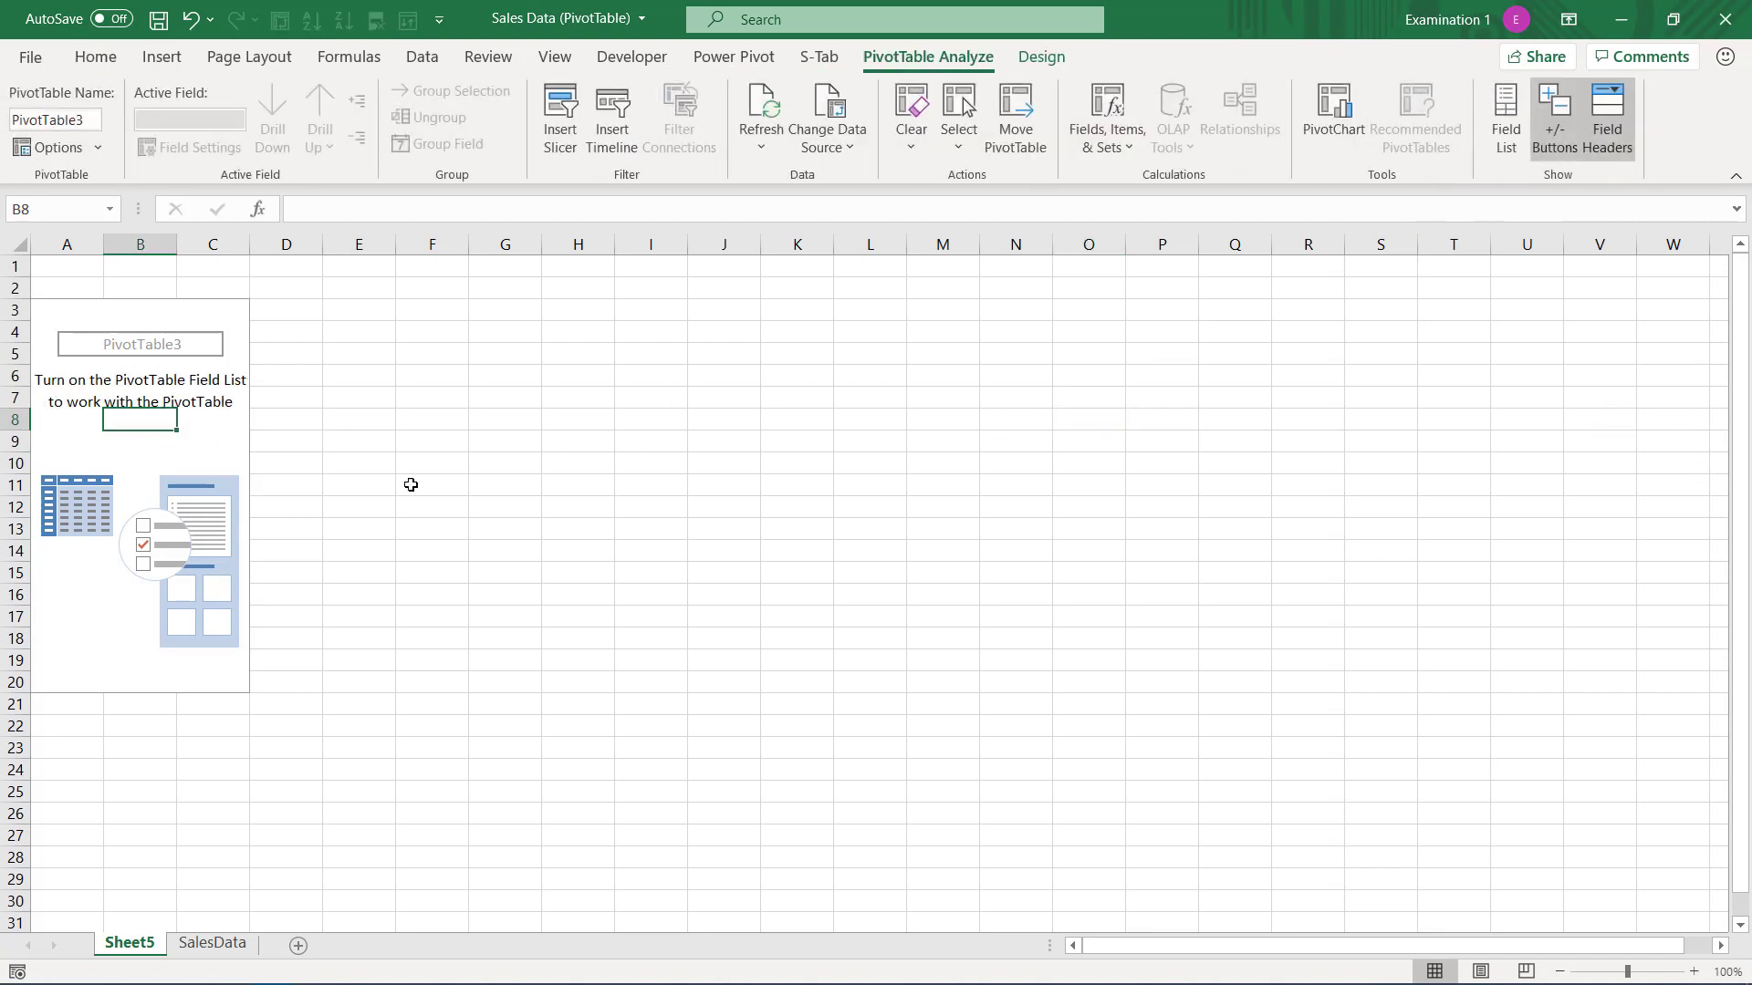
left_click(170, 445)
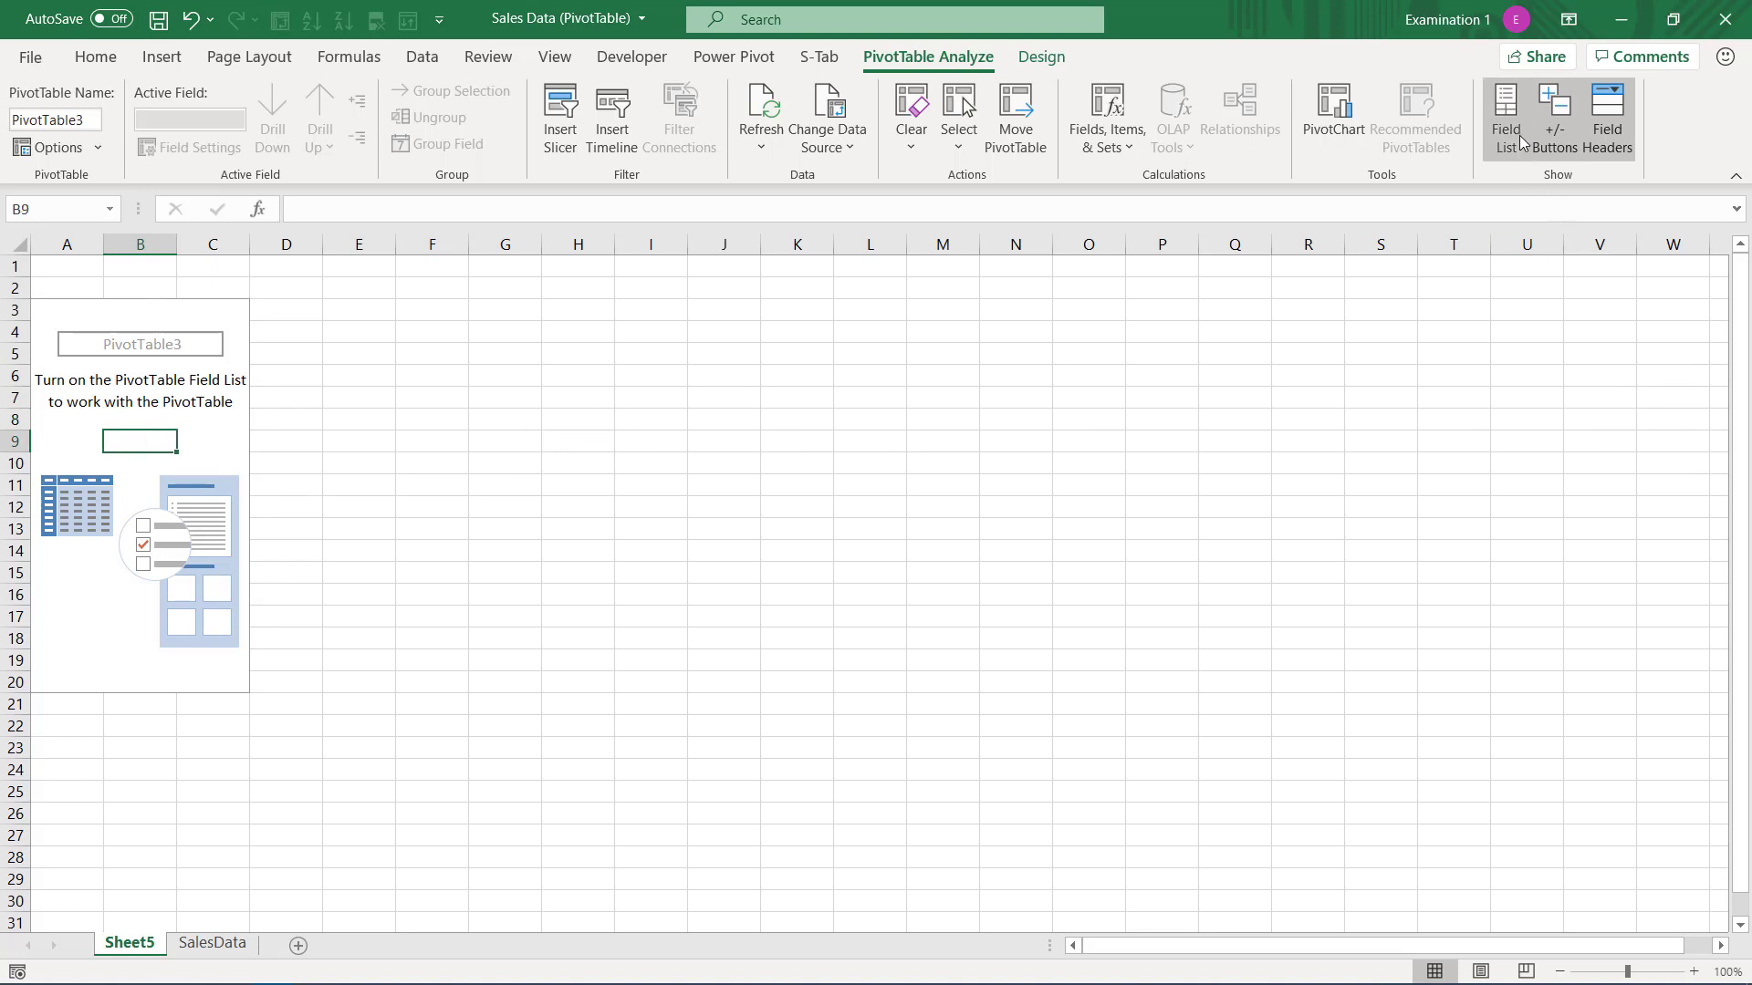
left_click(148, 423)
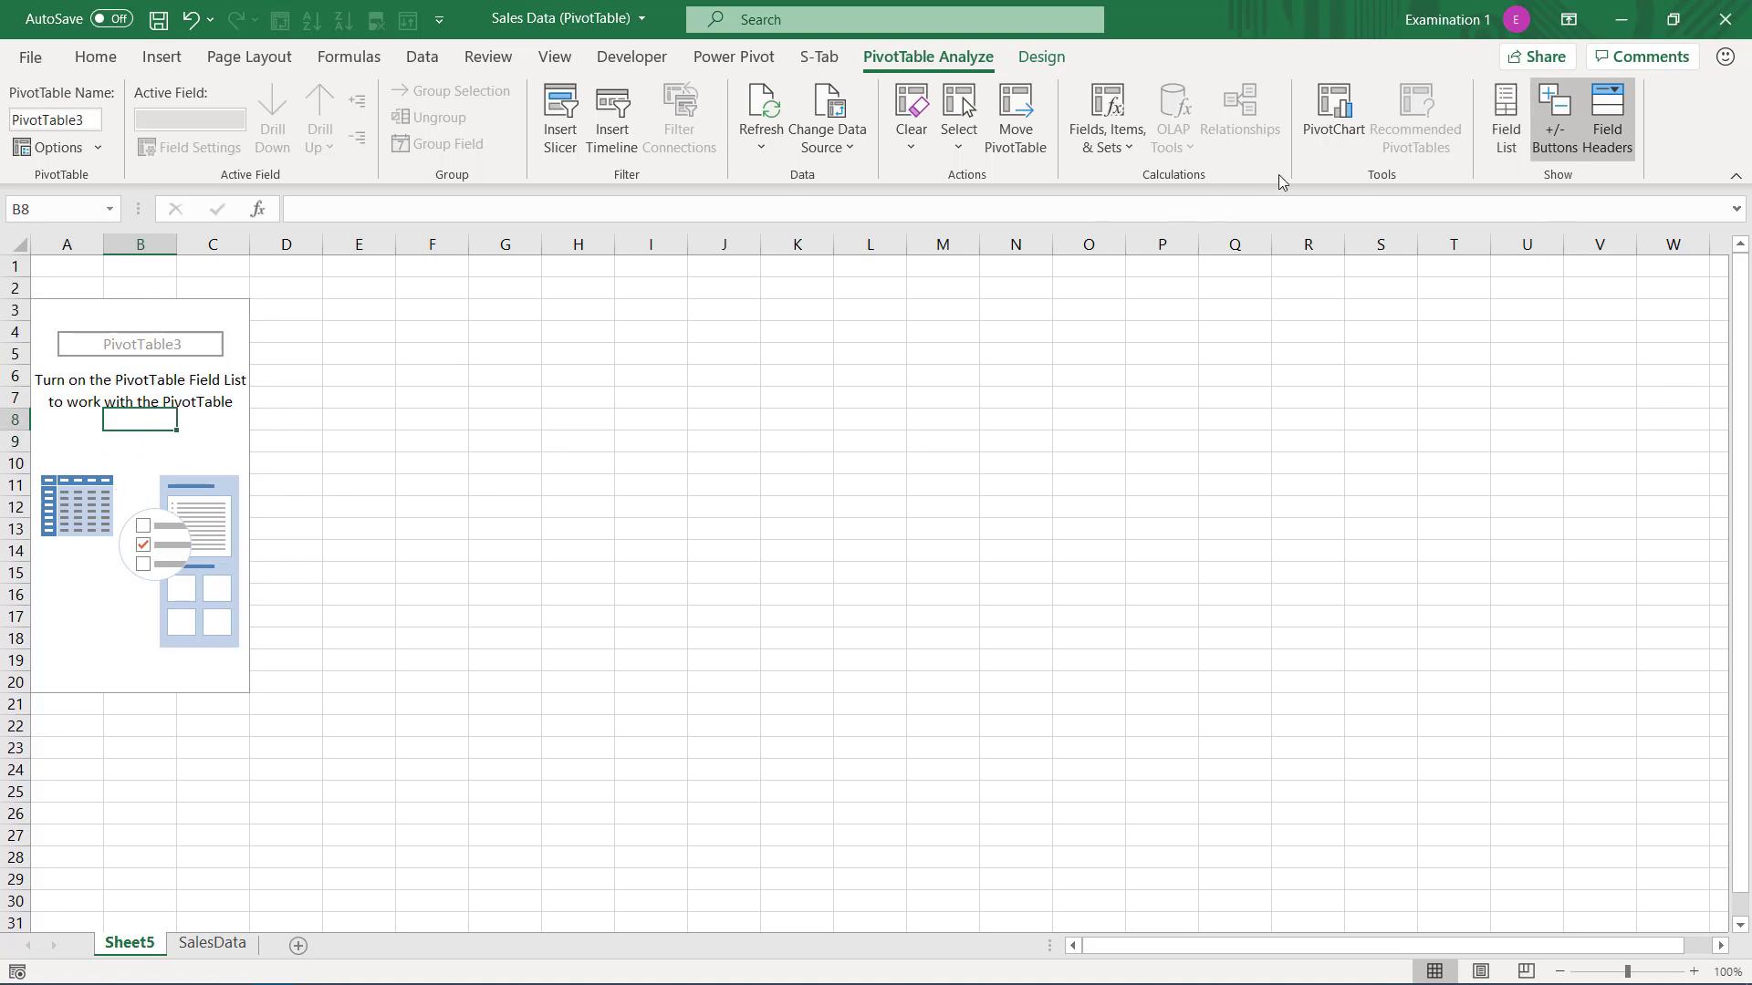
left_click(1507, 108)
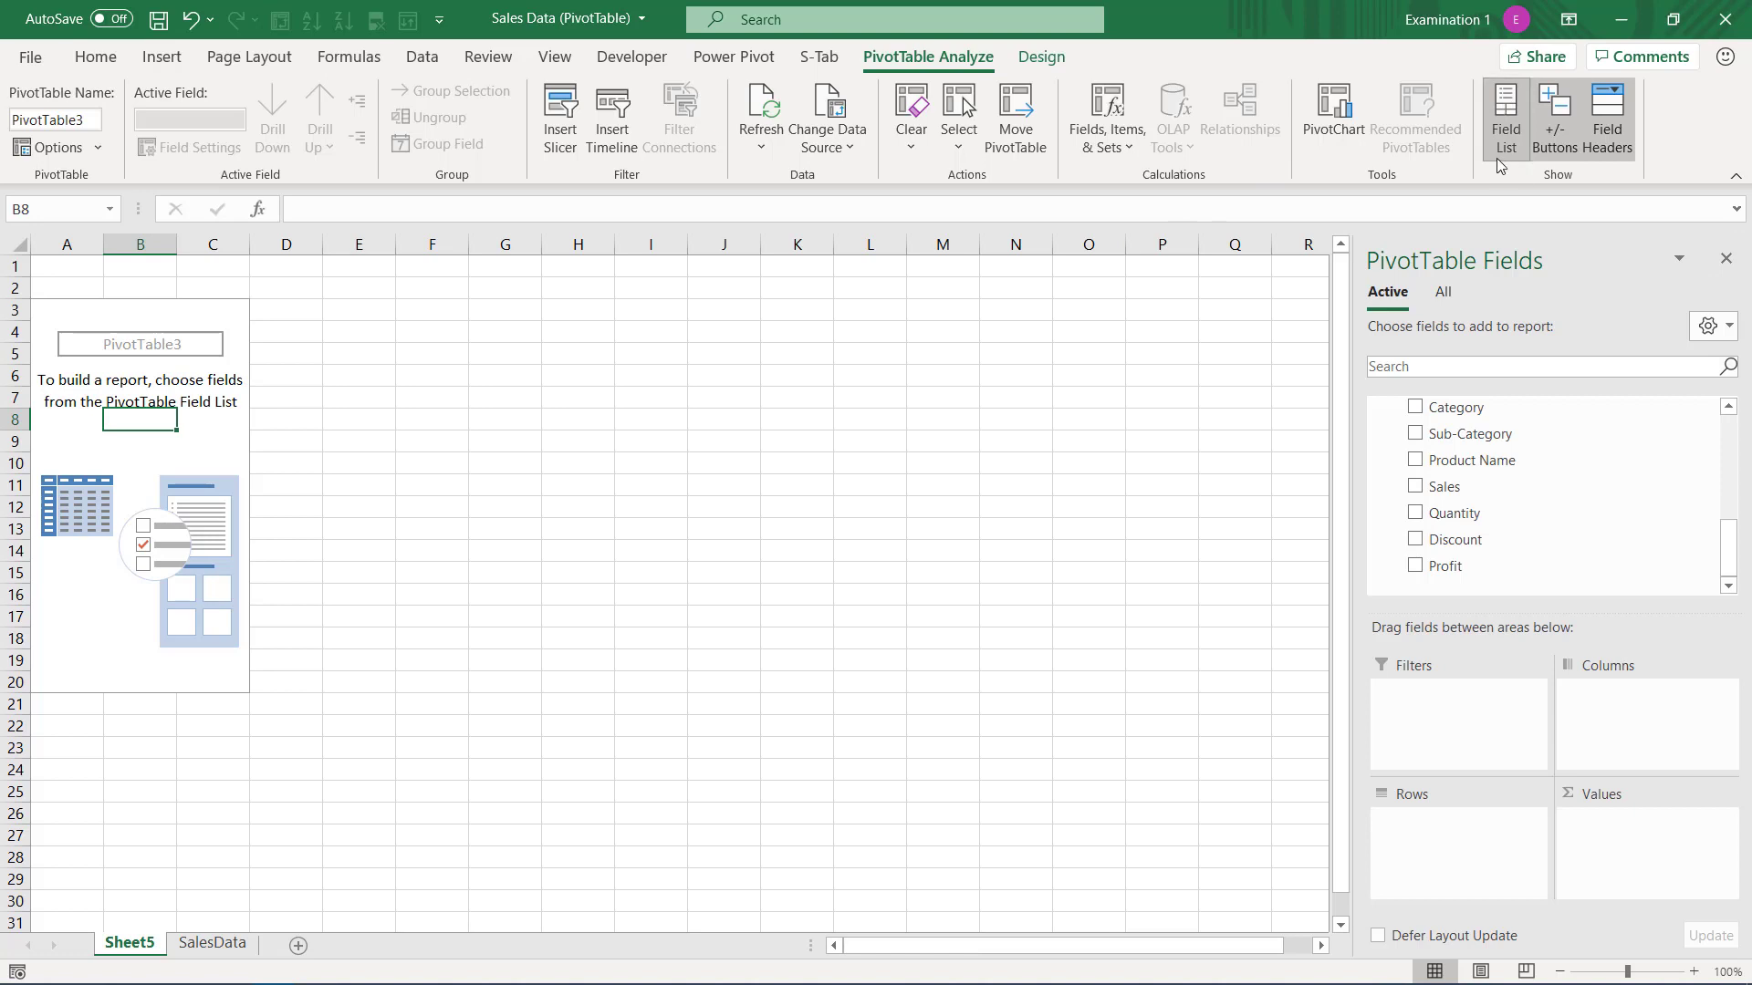
- Add the Region field to the PivotTable's Rows area
scroll(1532, 474, "up", 5)
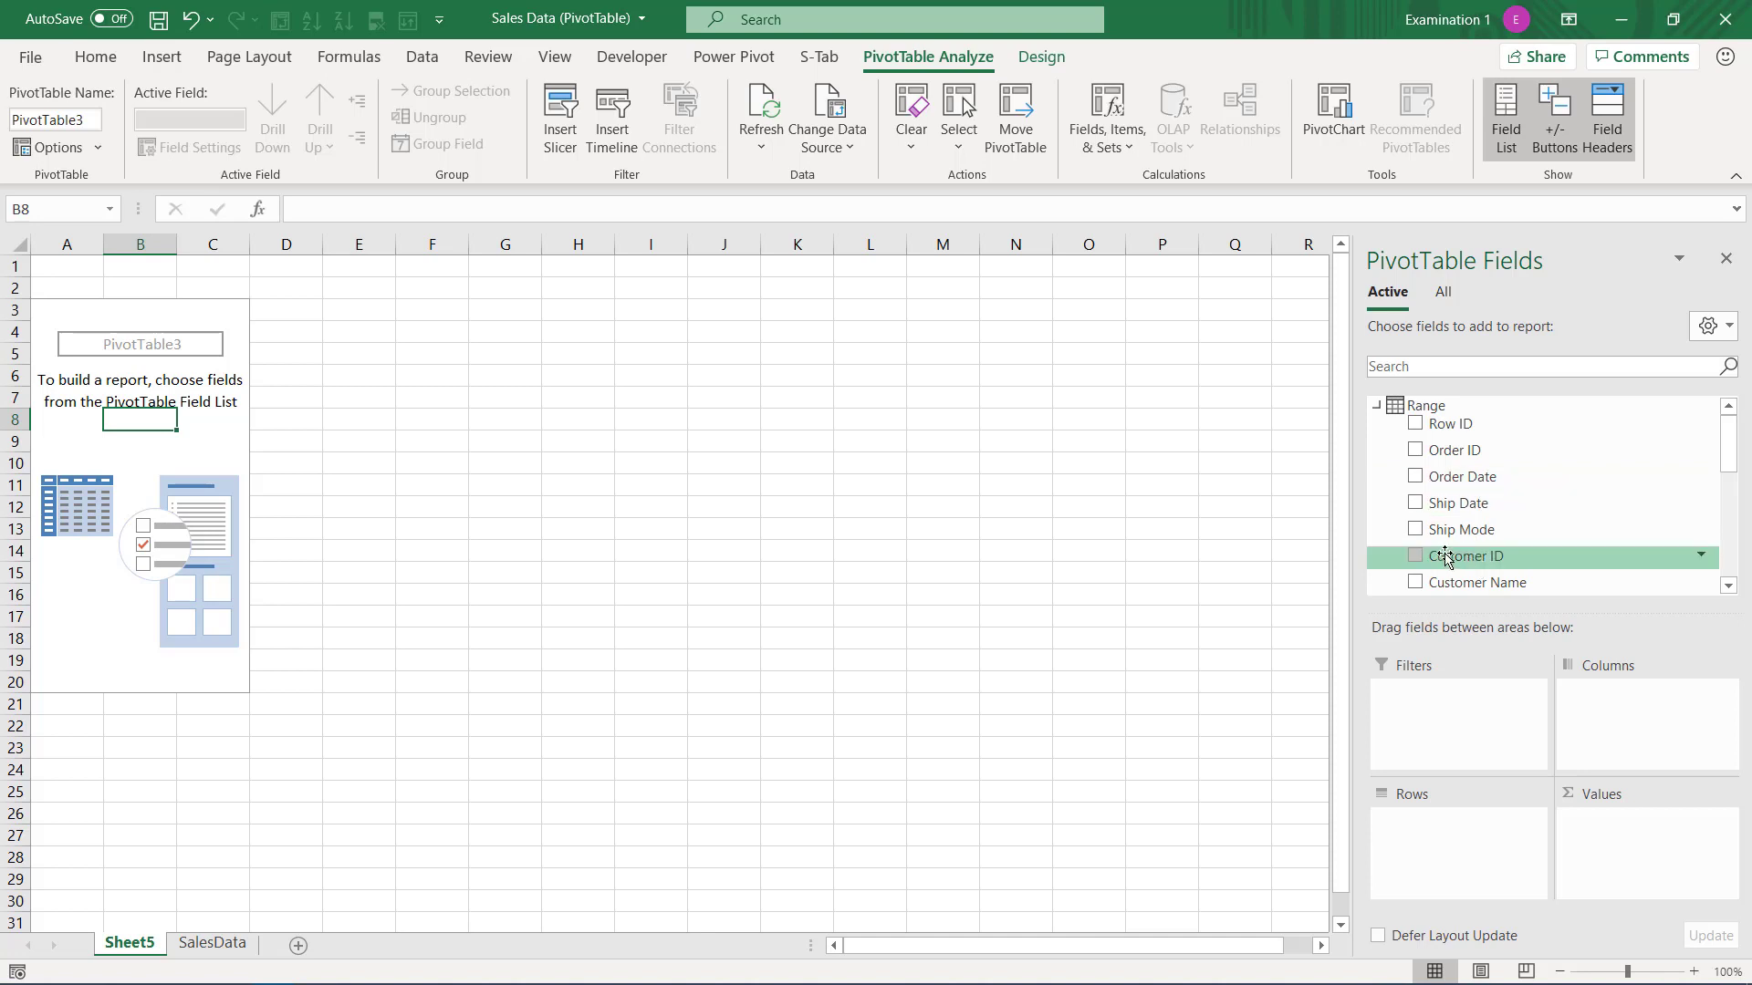
scroll(1496, 498, "down", 5)
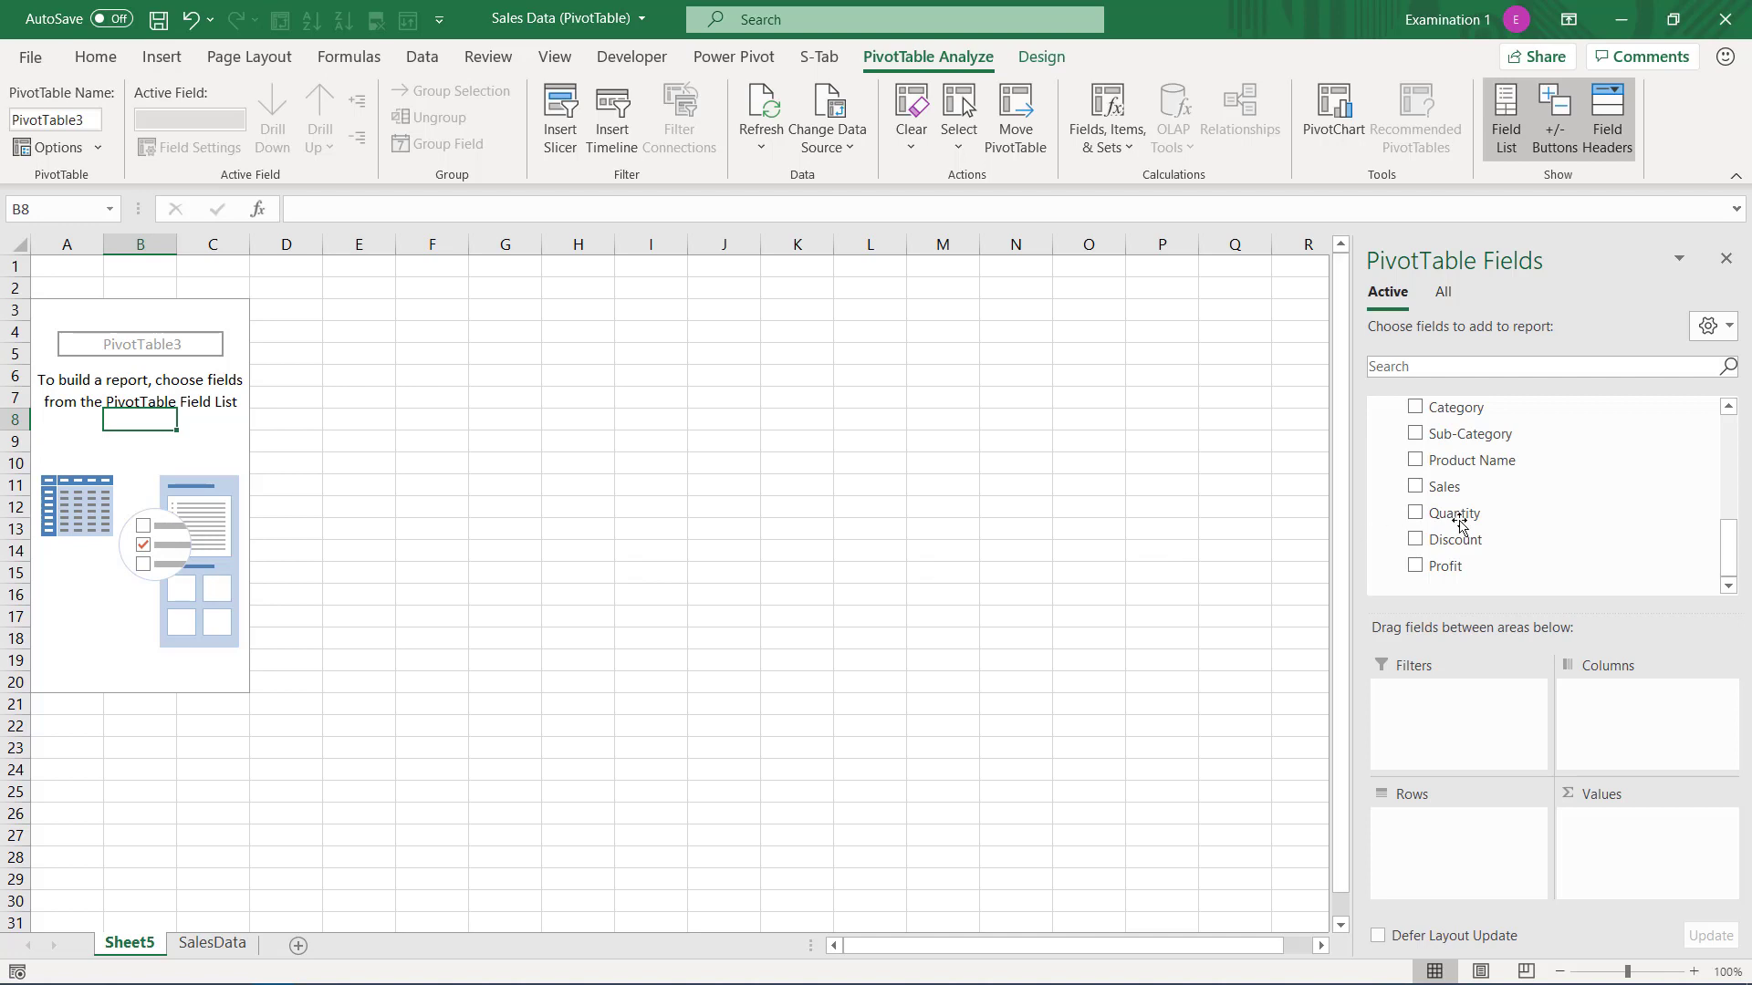
scroll(1459, 516, "up", 2)
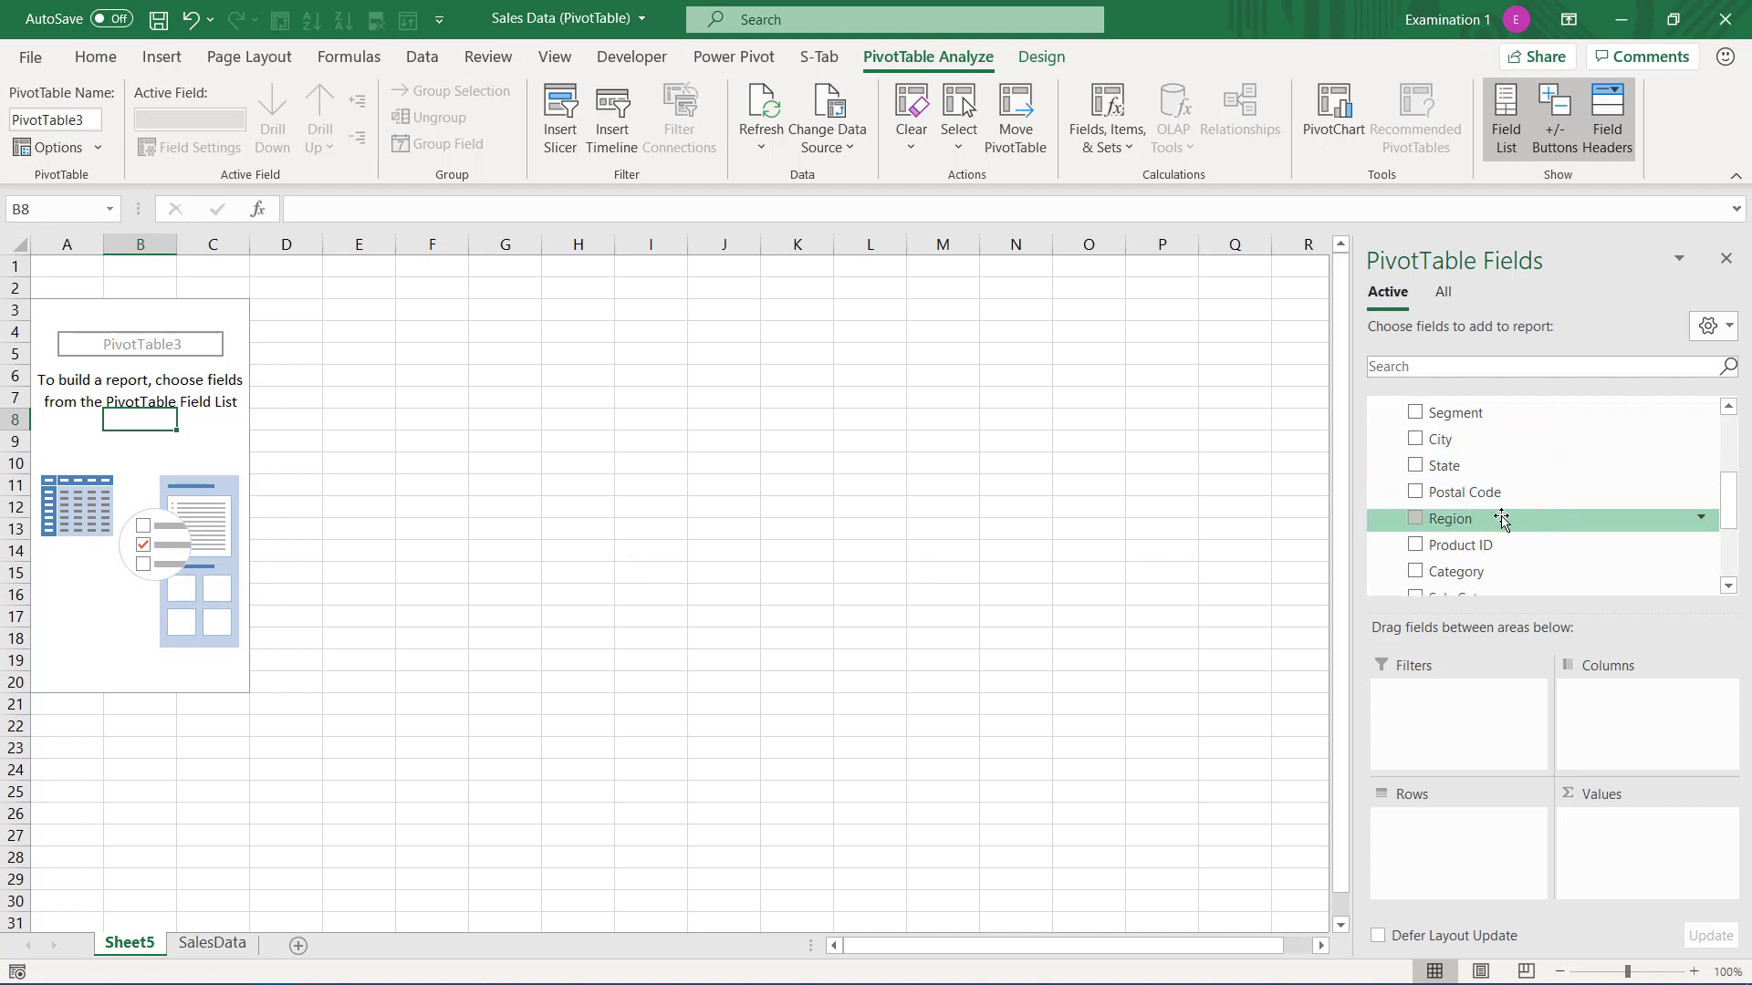
left_click_drag(1496, 520, 1489, 858)
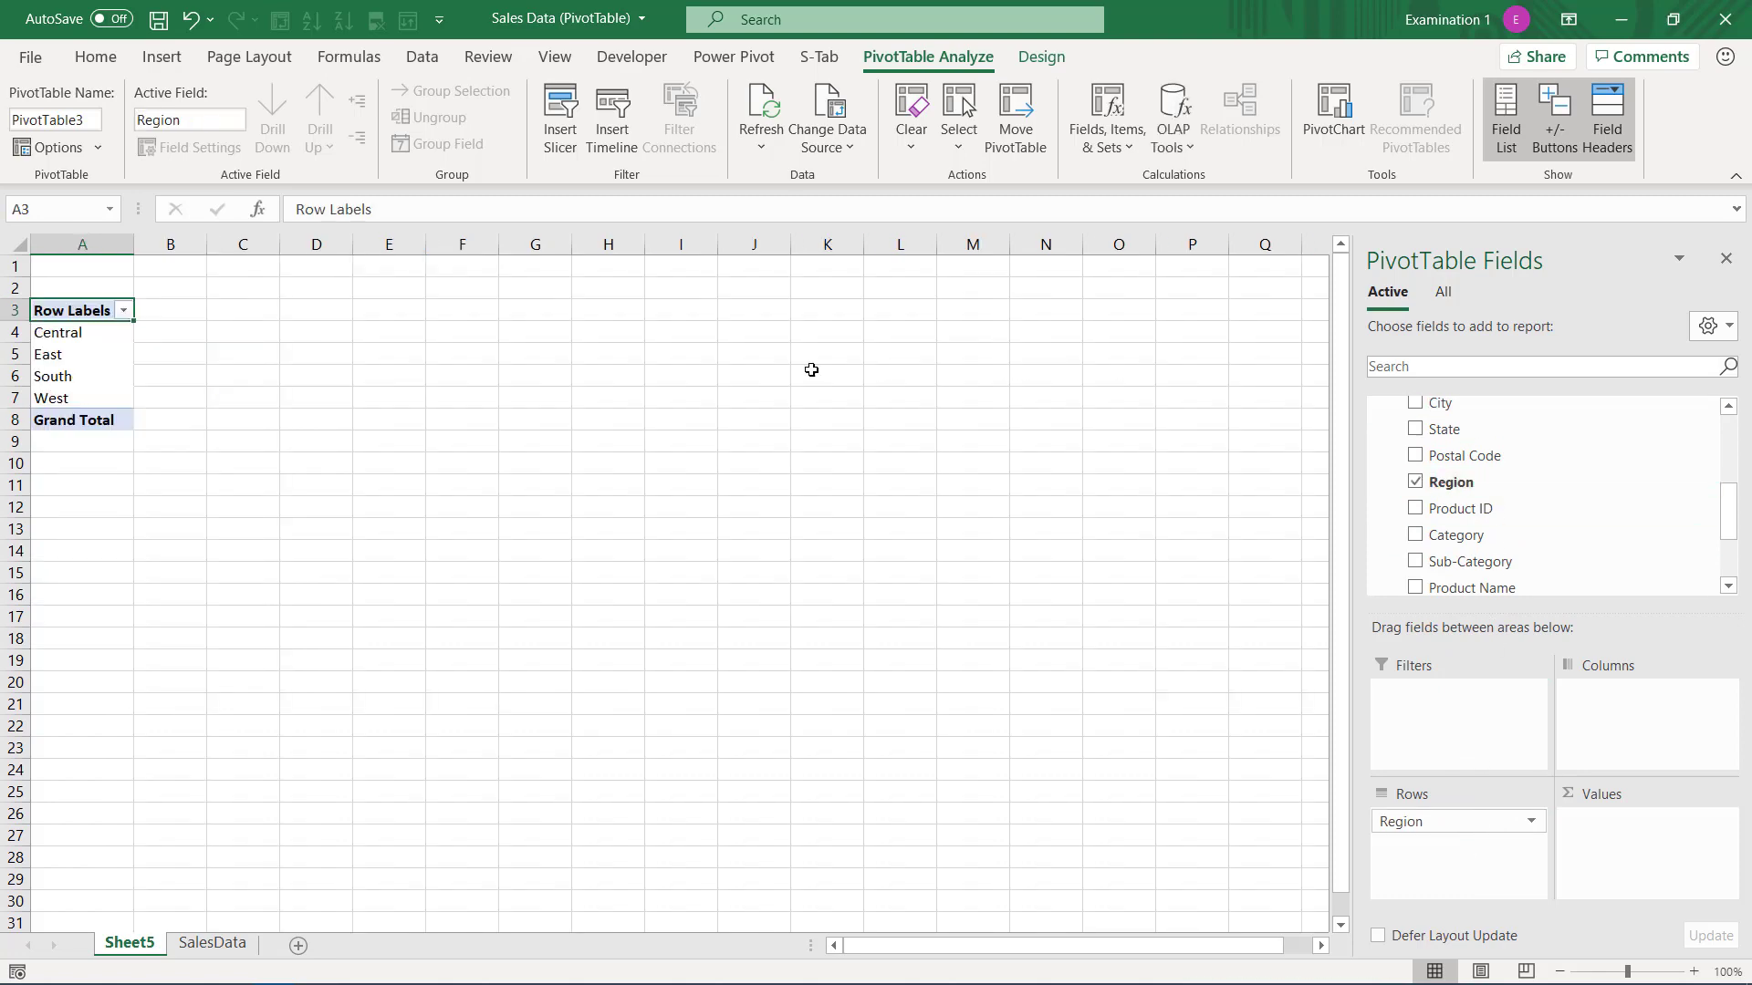
- Try Region as column labels in the PivotTable and move it back to the Rows area
left_click(73, 364)
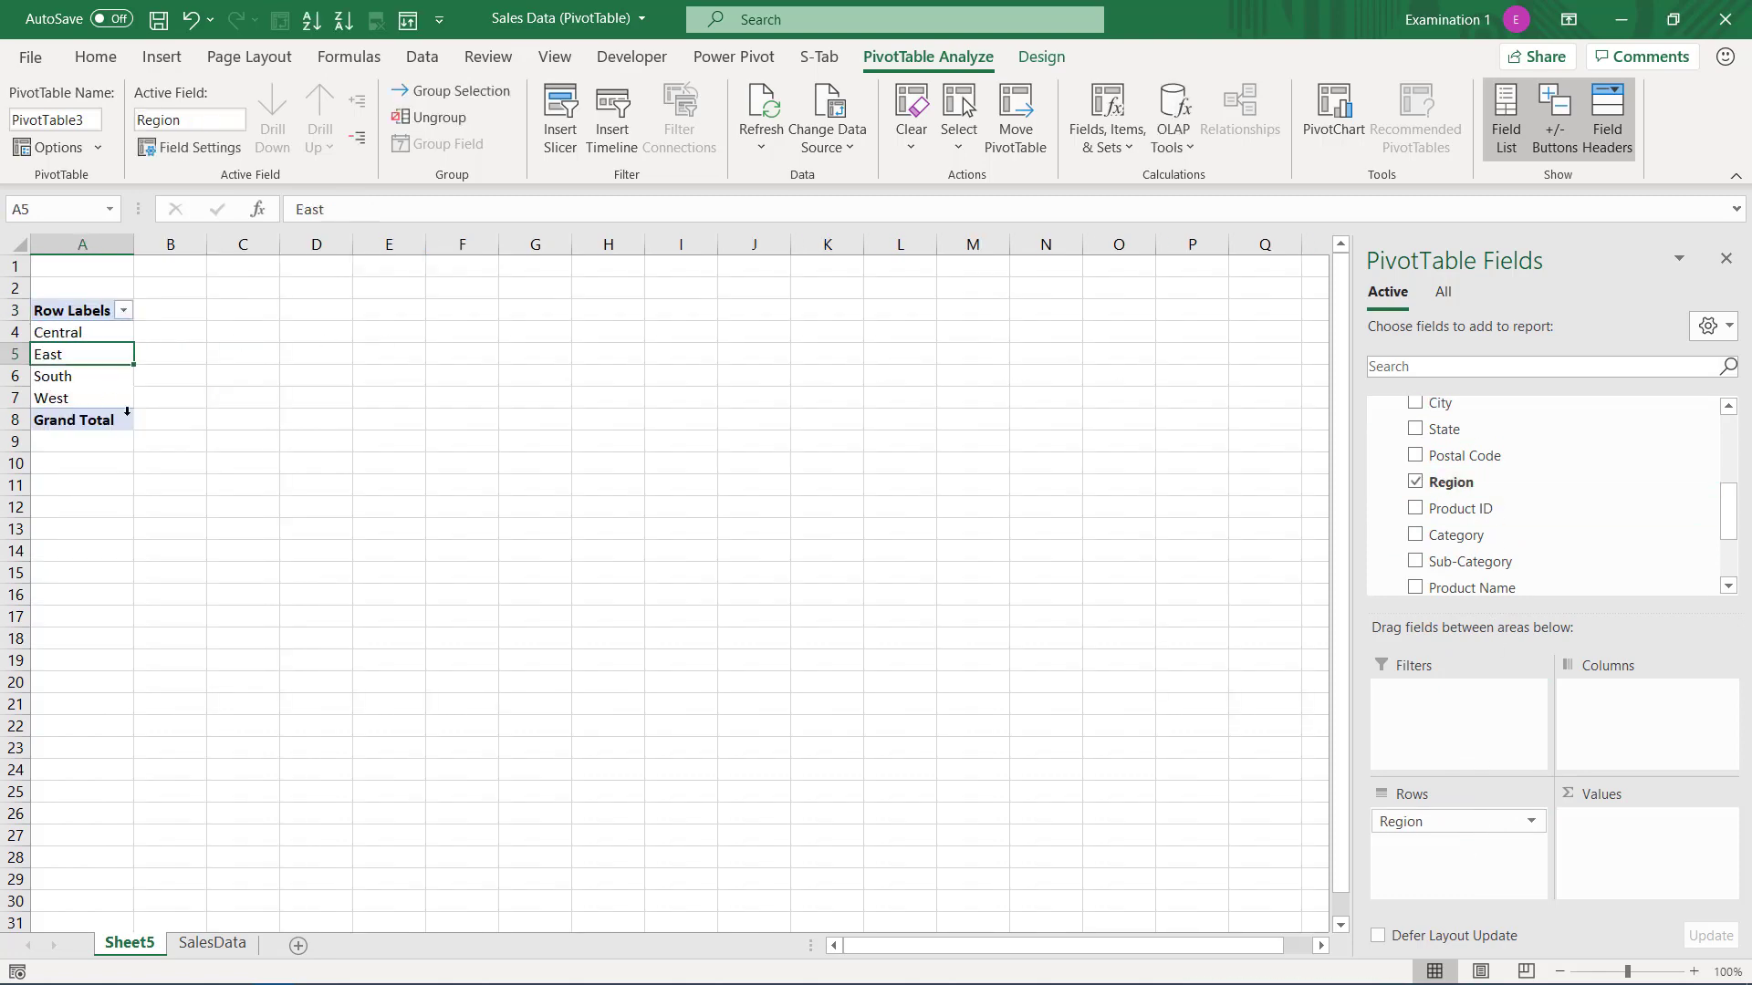
scroll(72, 365, "up", 4, "ctrl")
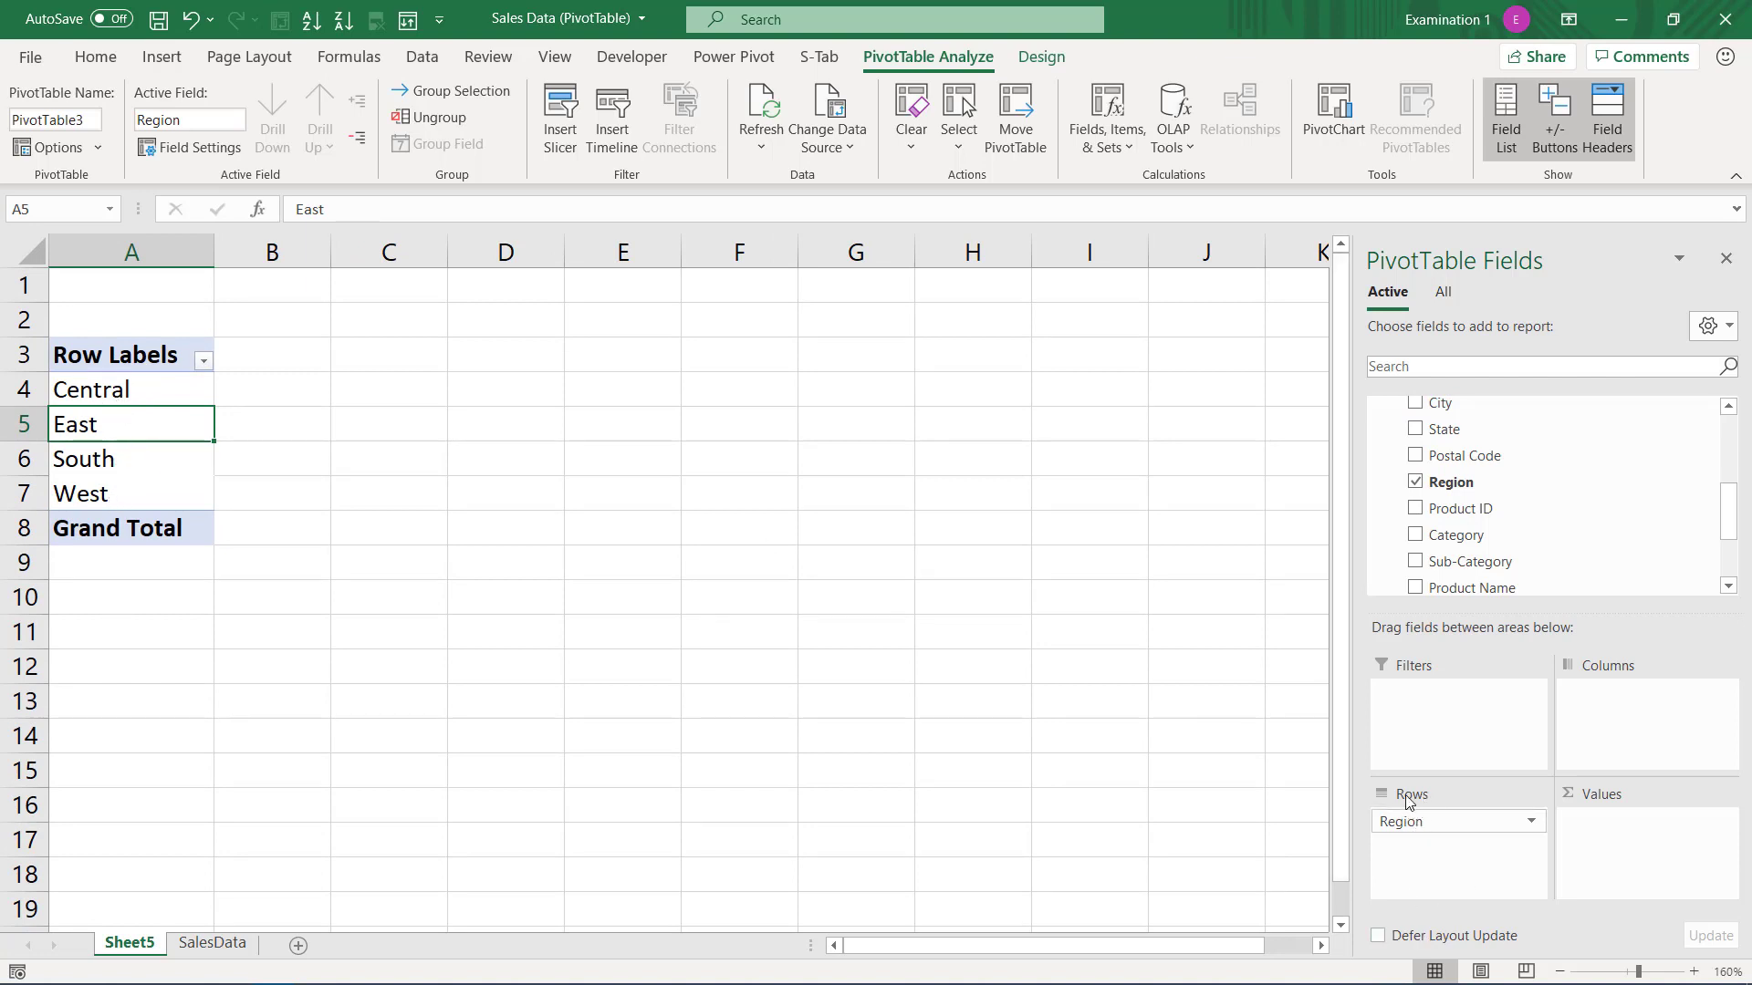
left_click_drag(1420, 825, 1658, 741)
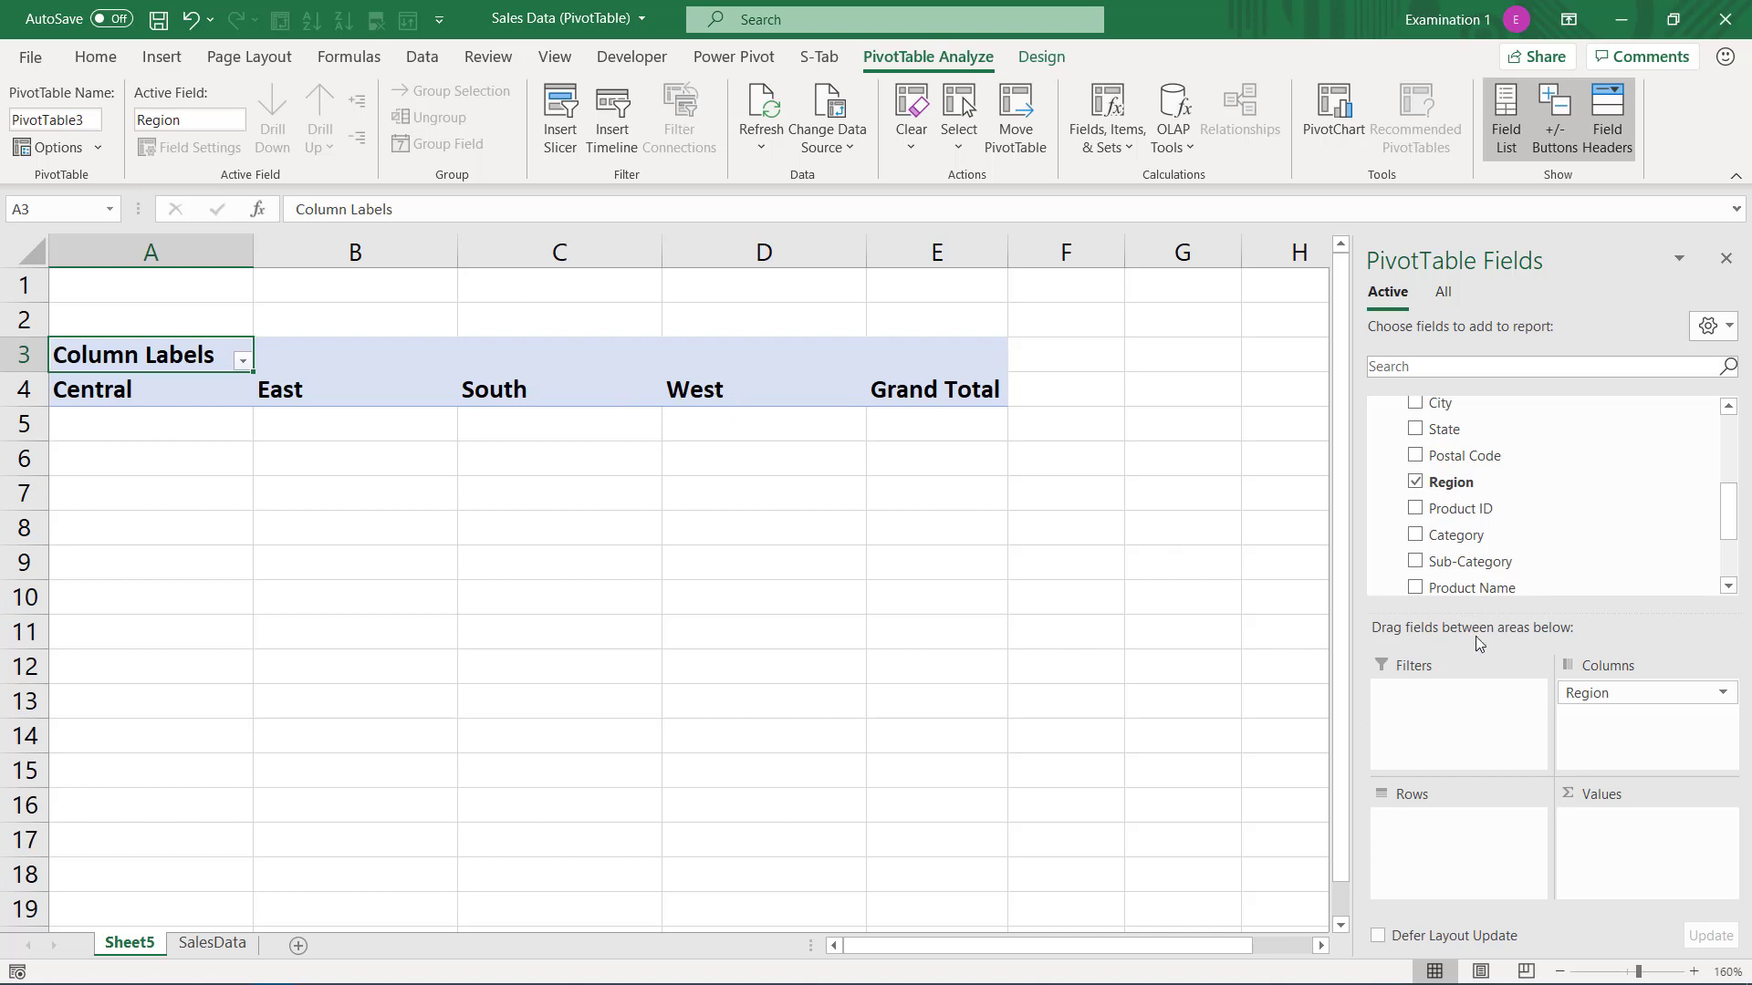
left_click_drag(1645, 694, 1496, 894)
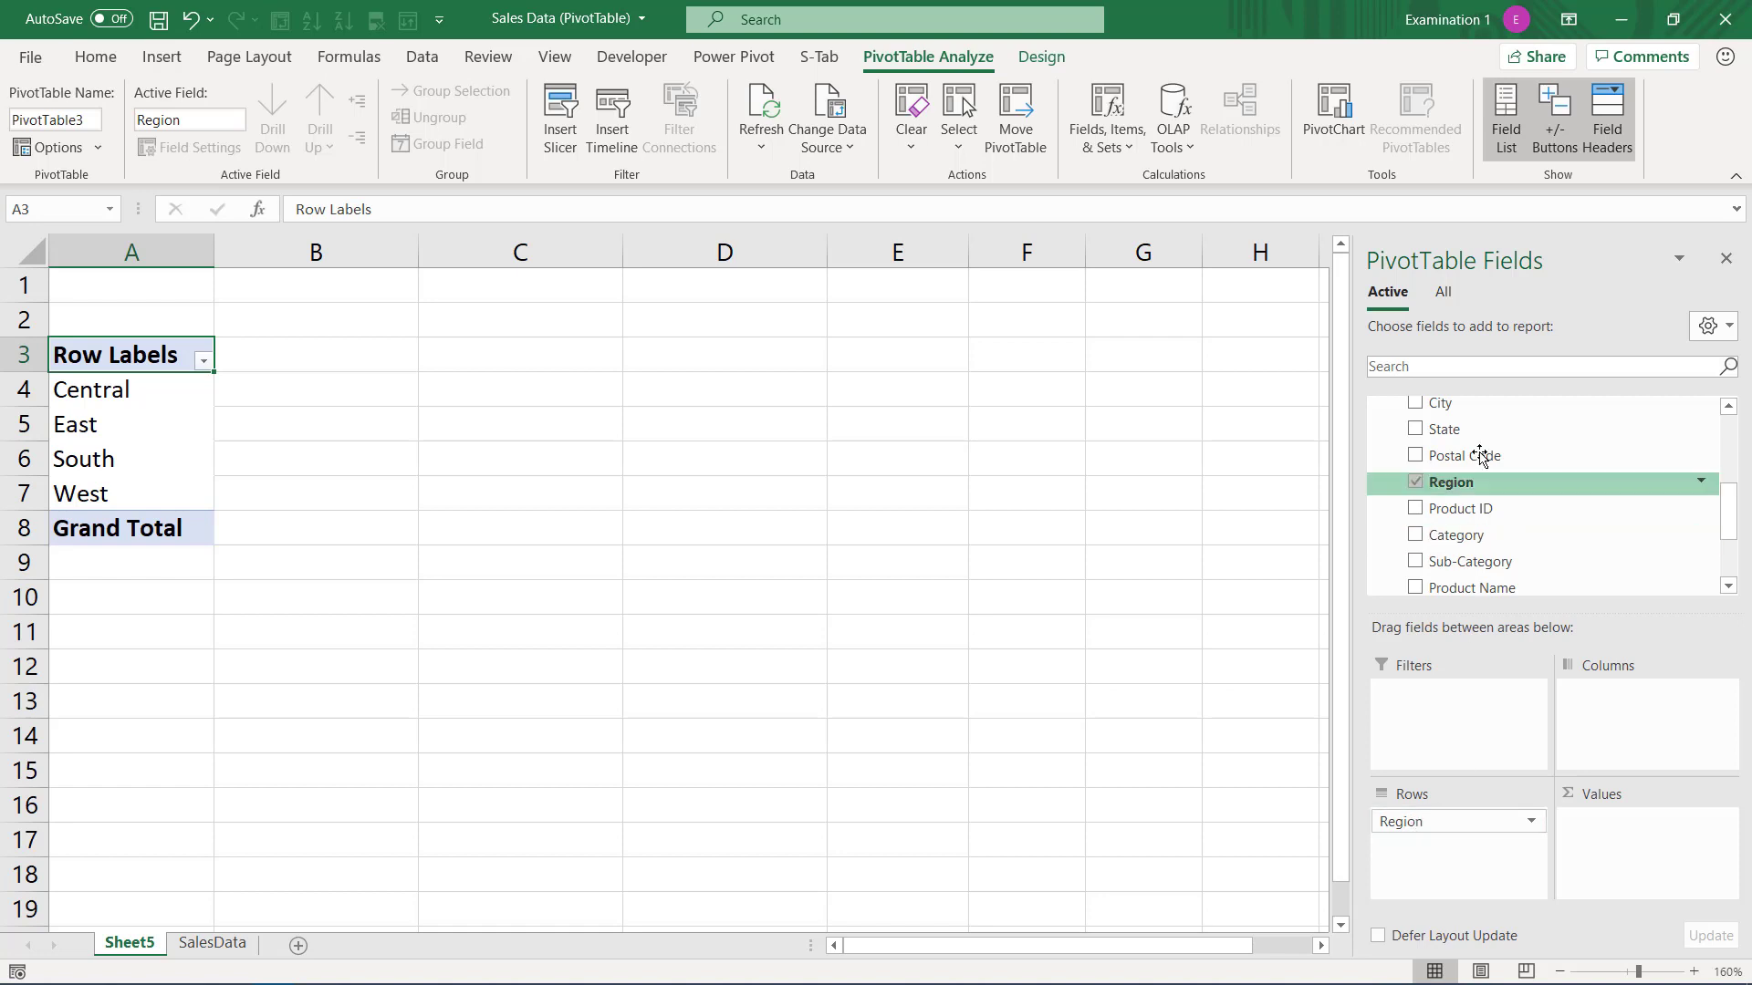
- Add the Profit field to the PivotTable's Values area to sum profit for each region
scroll(1473, 503, "up", 1)
scroll(1487, 492, "up", 1)
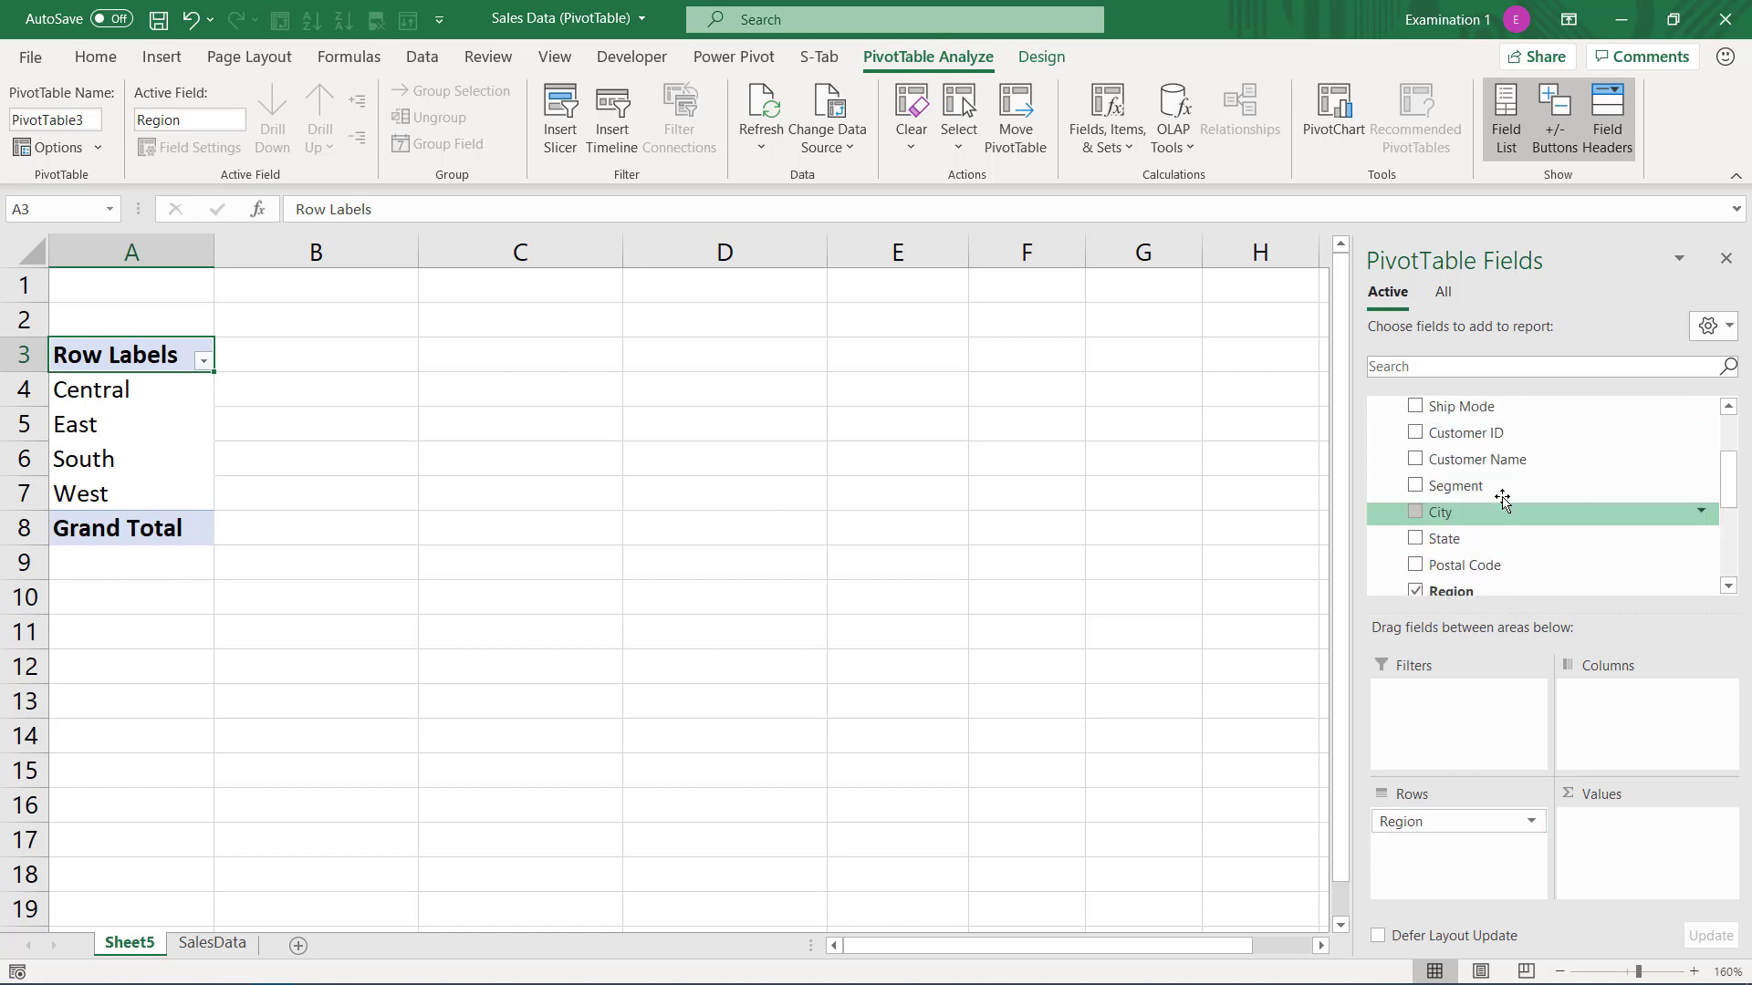
scroll(1497, 496, "down", 5)
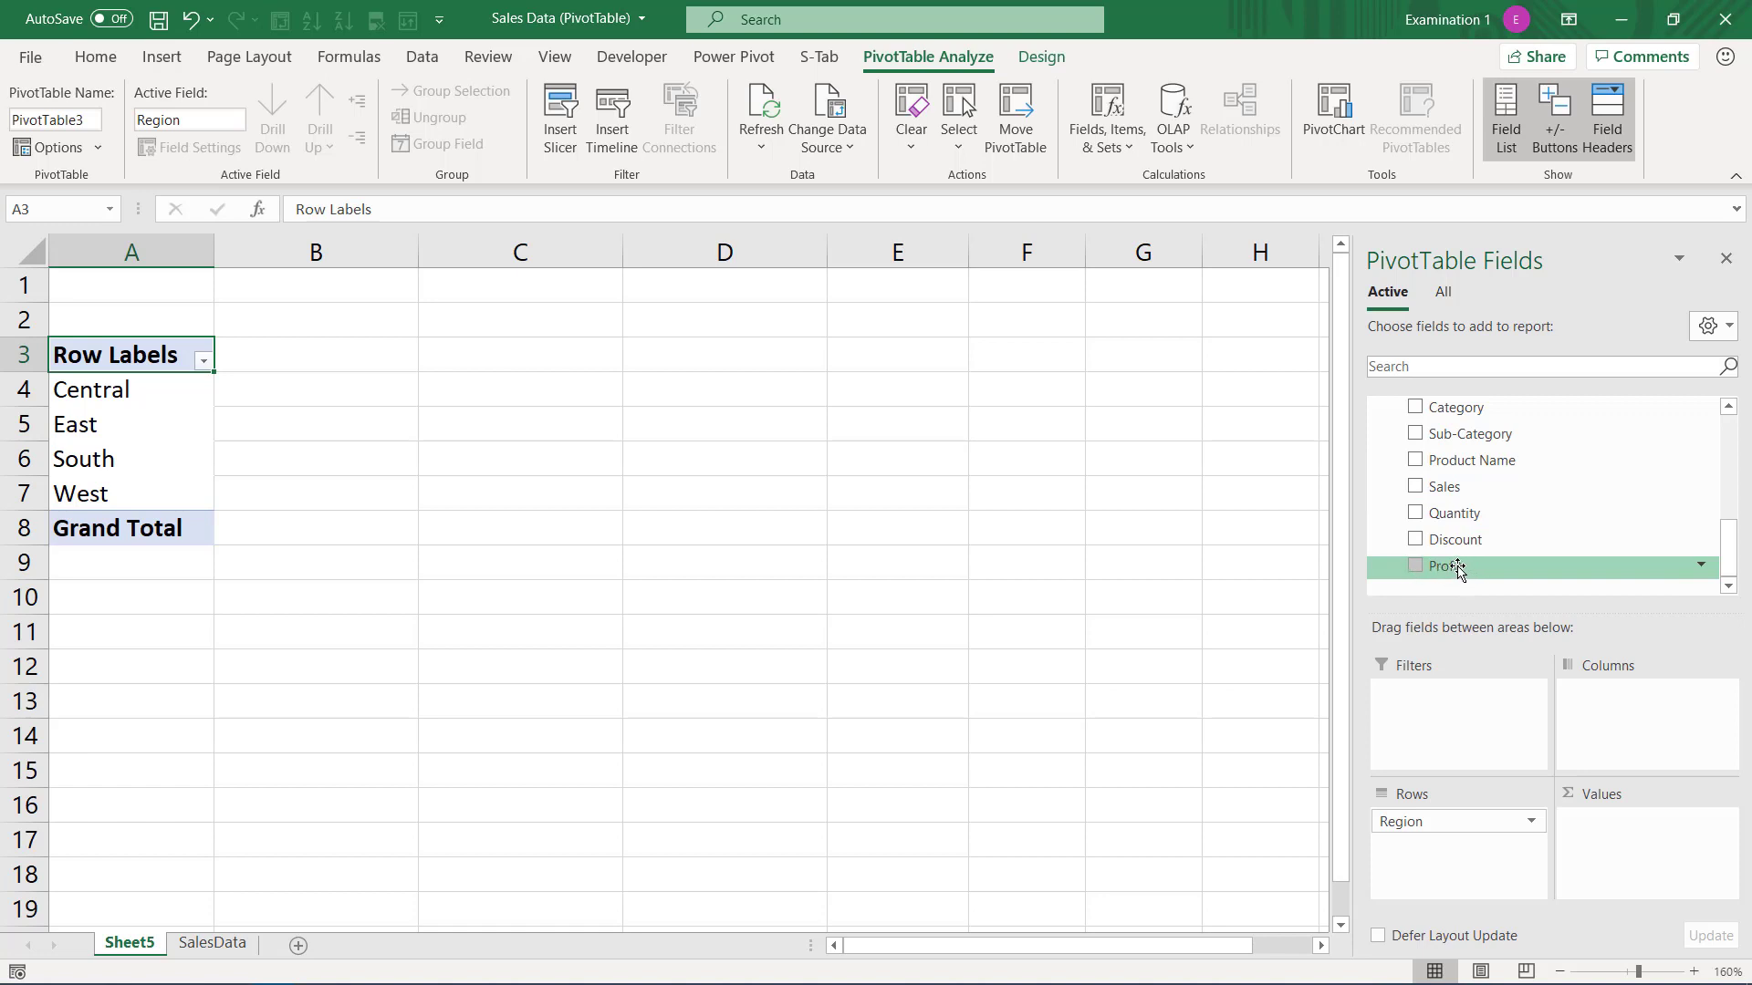
left_click_drag(1458, 569, 1526, 538)
left_click_drag(1448, 570, 1697, 858)
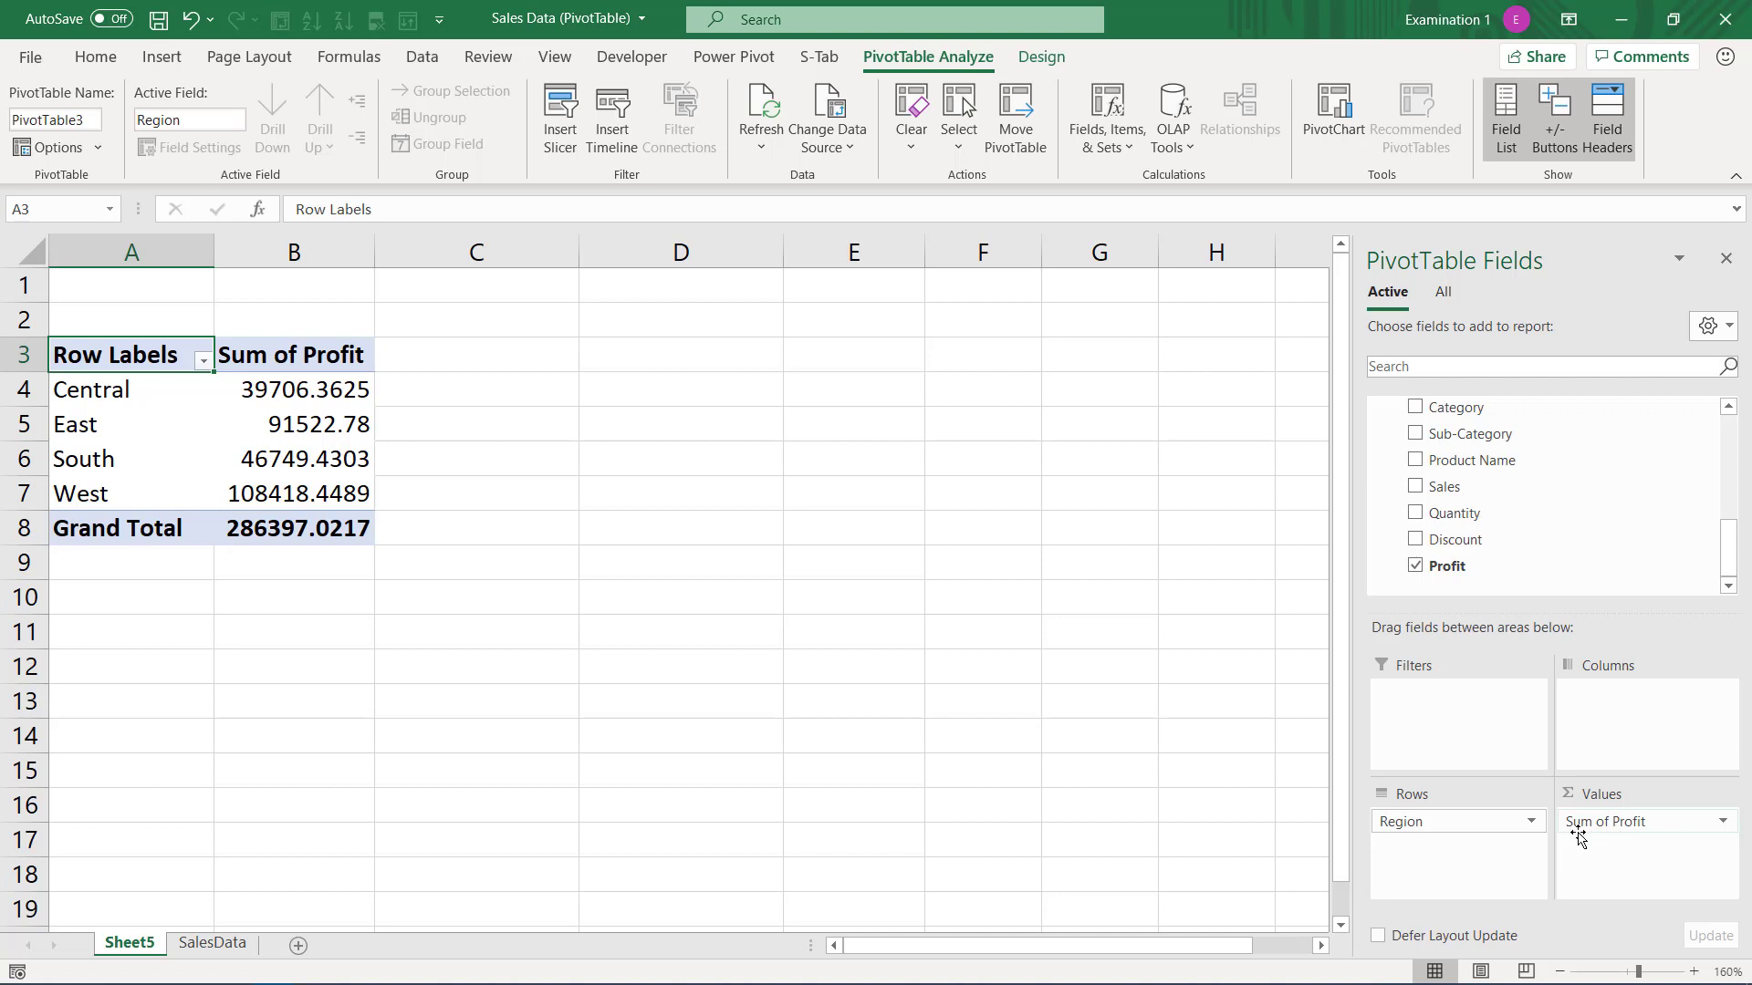
- Check the calculation type in the Profit field's value settings and keep it on Sum
left_click(1639, 821)
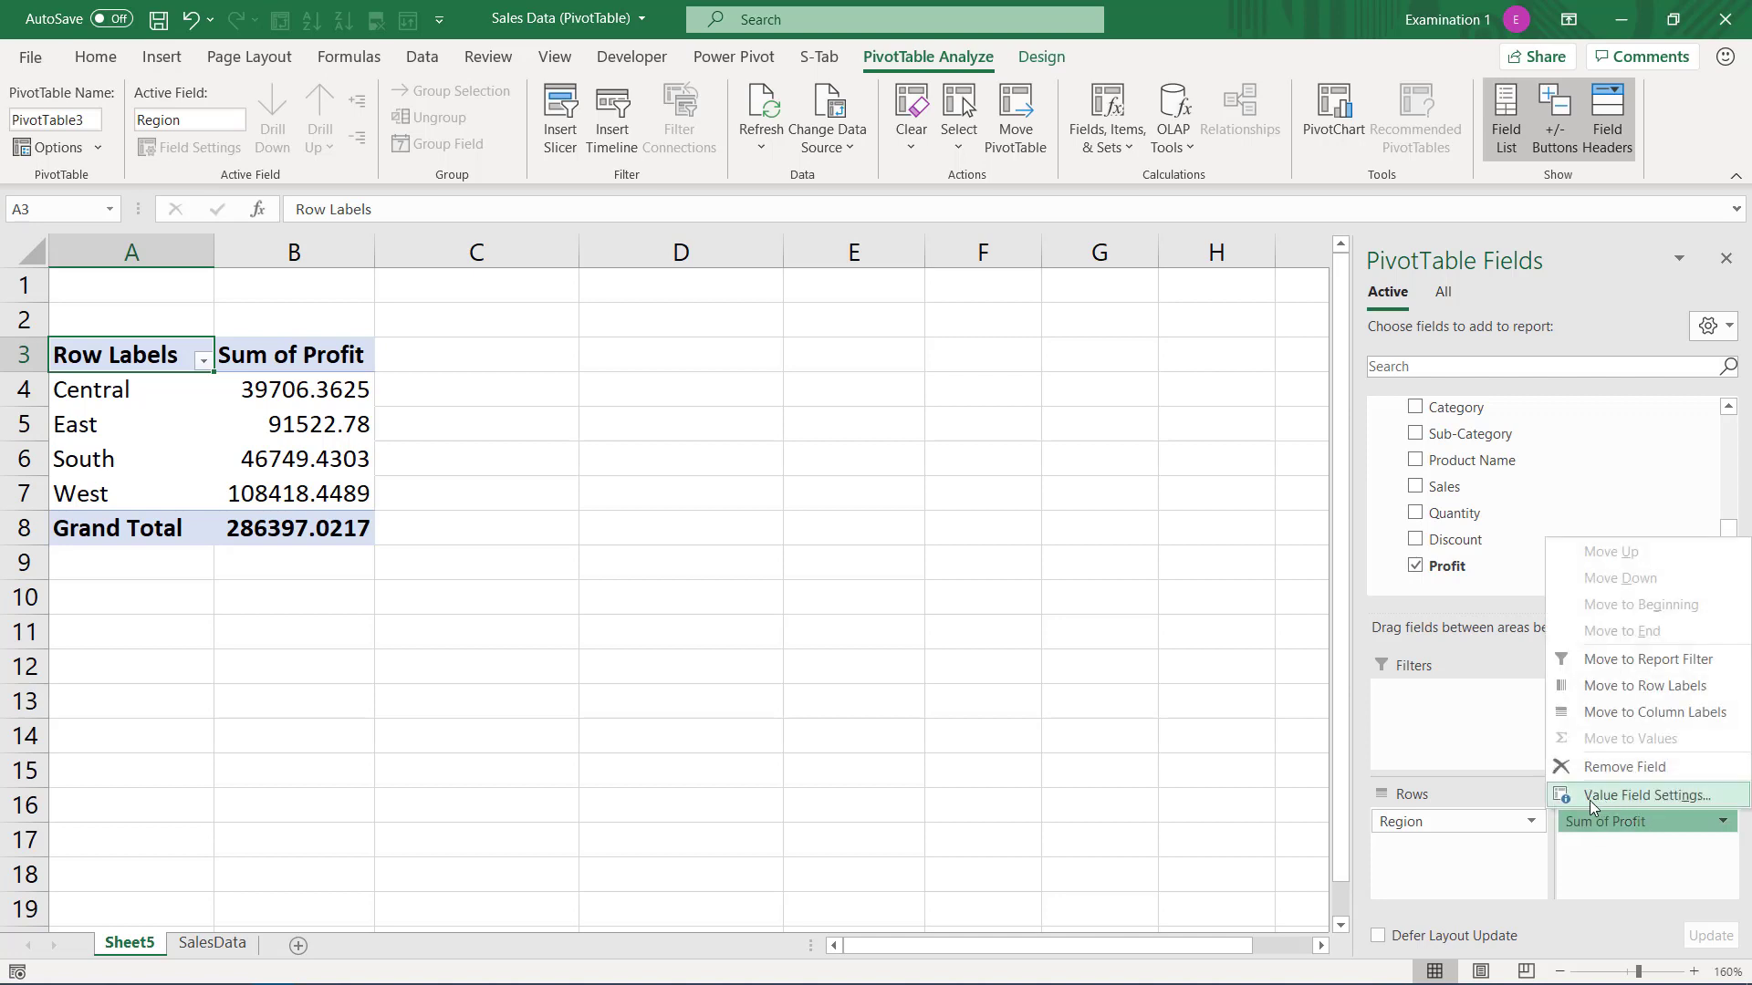
left_click(1590, 806)
left_click_drag(819, 303, 881, 292)
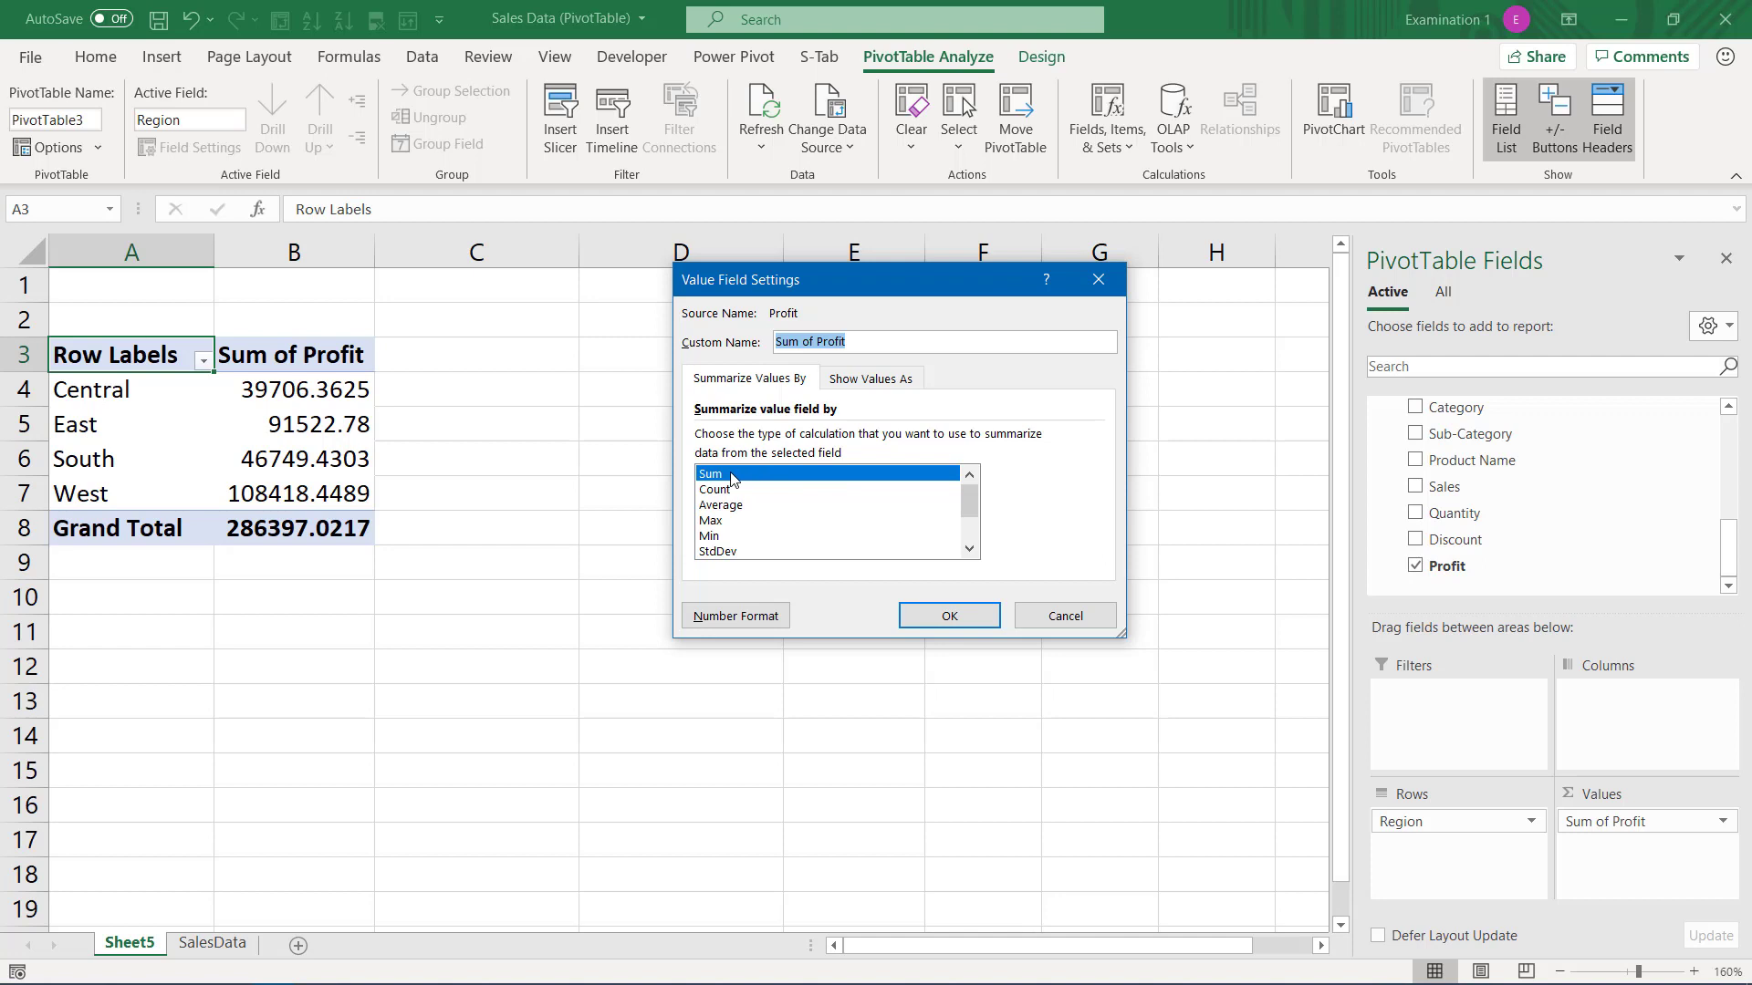
left_click(943, 608)
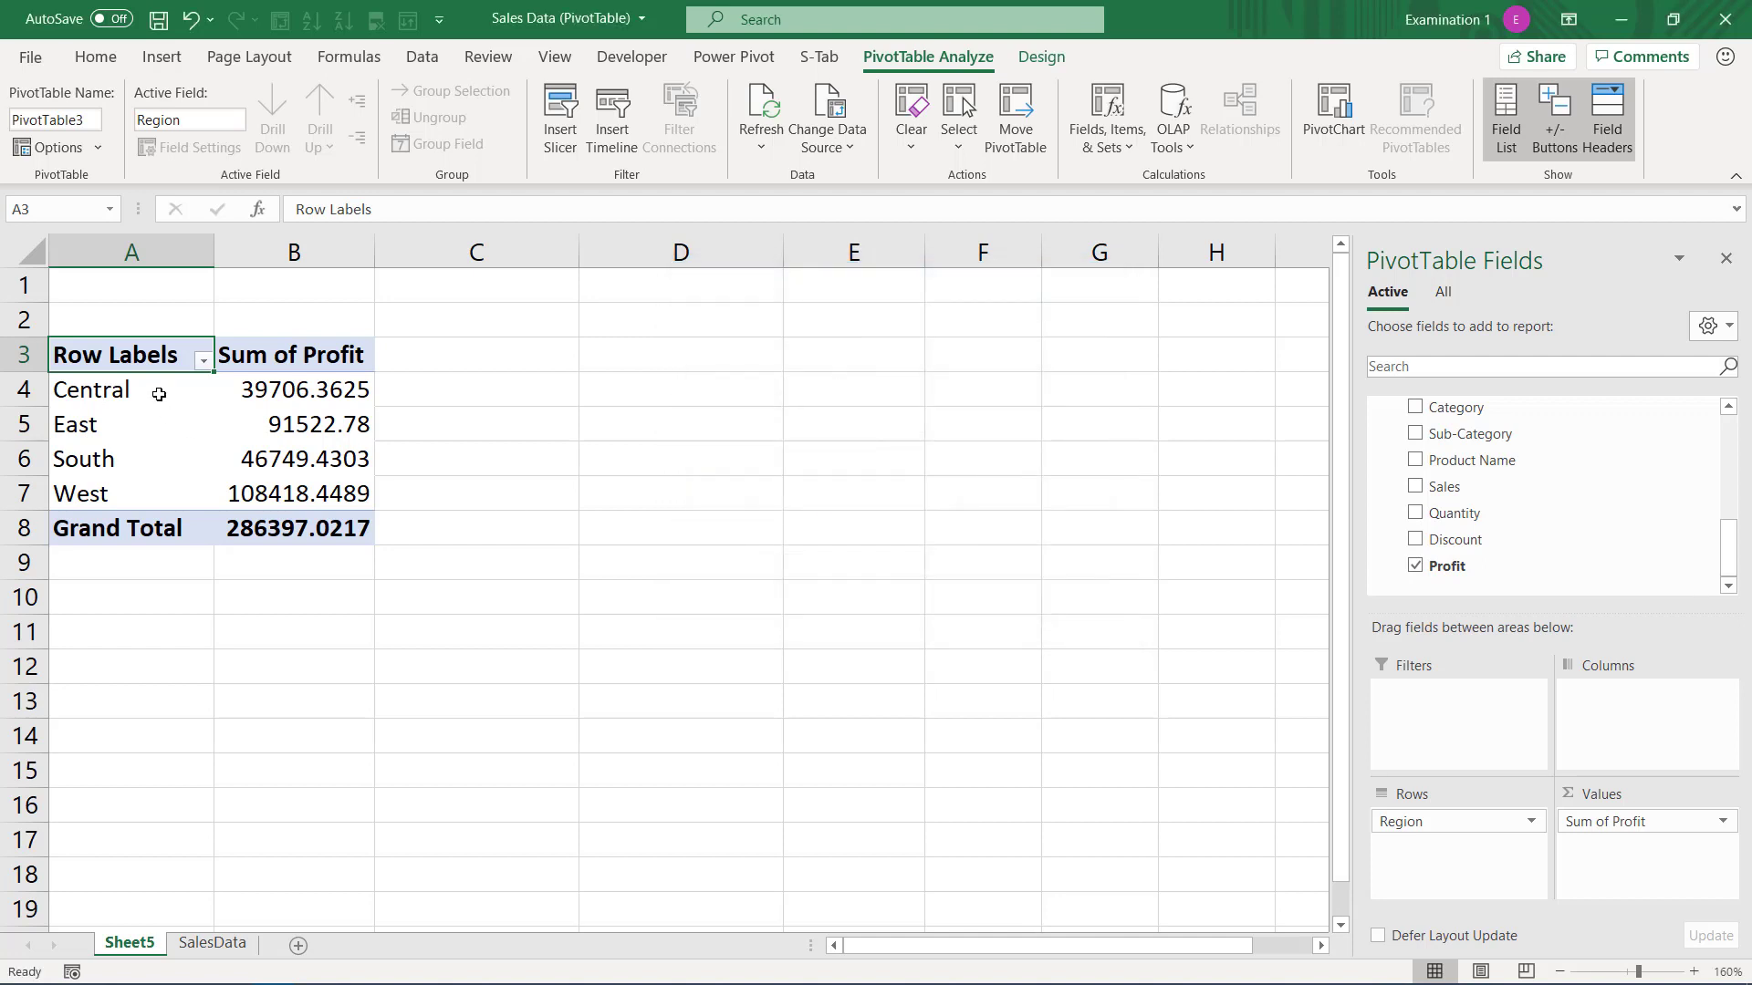
- Change the Profit field's summary calculation in the PivotTable to Count
left_click(1717, 824)
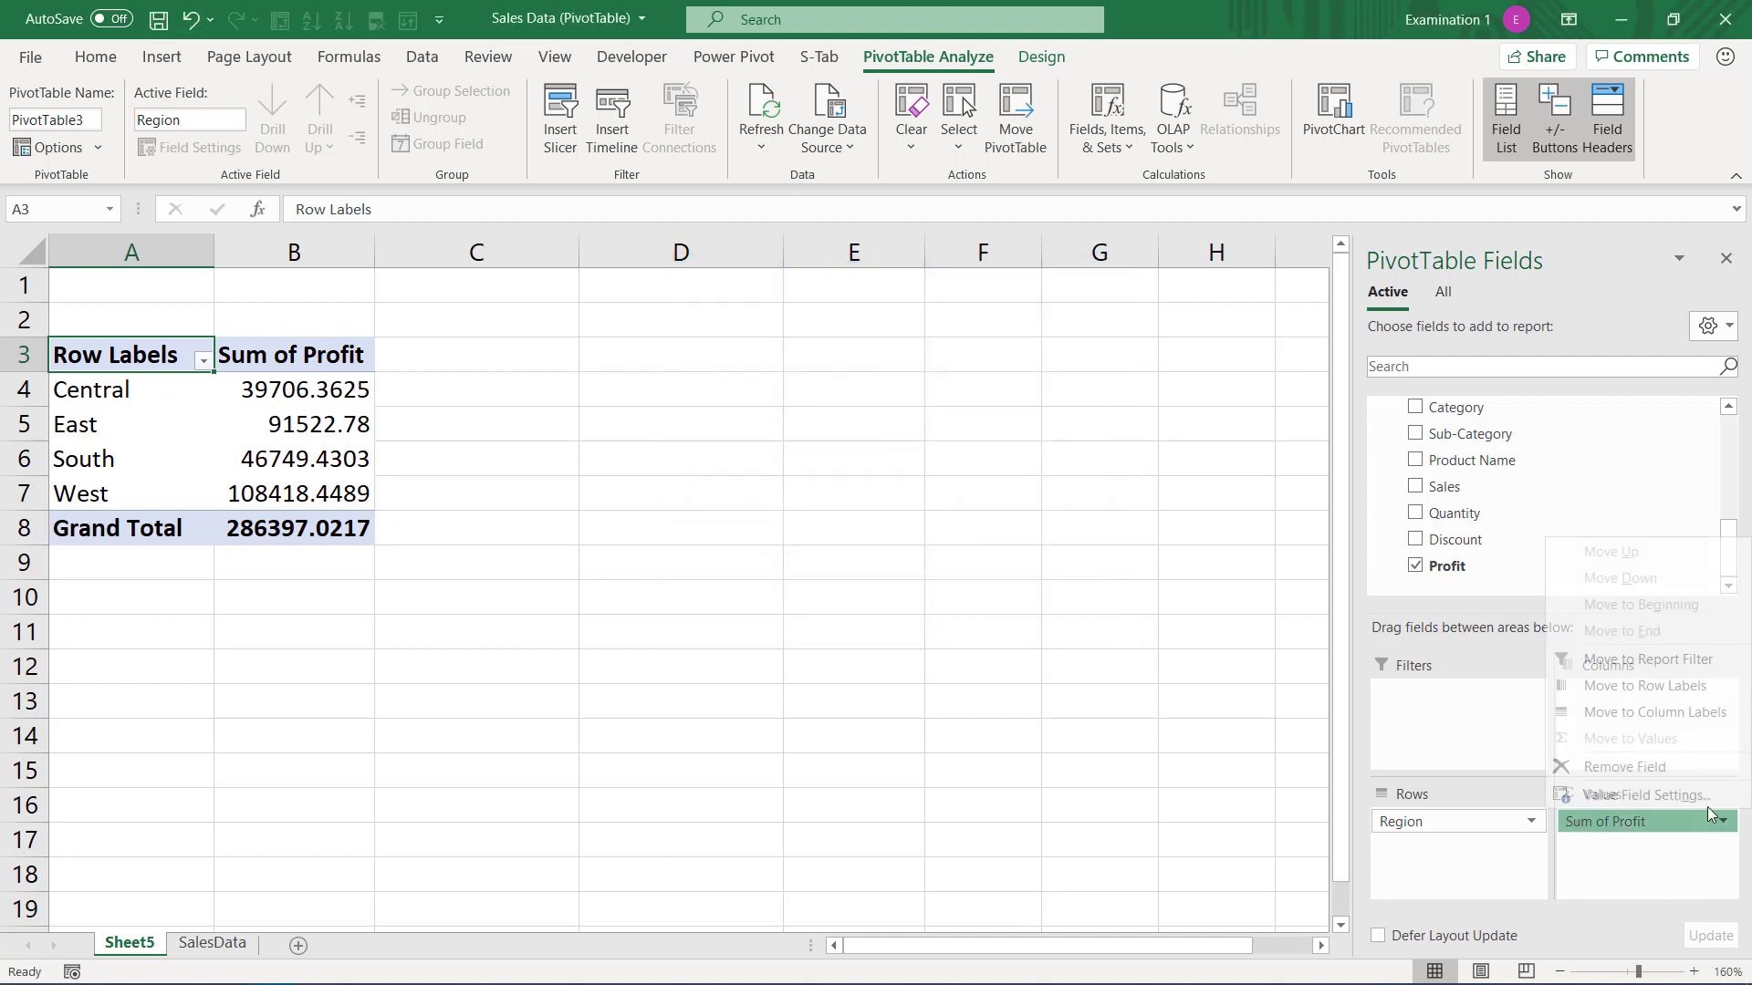
left_click(1633, 799)
left_click(724, 491)
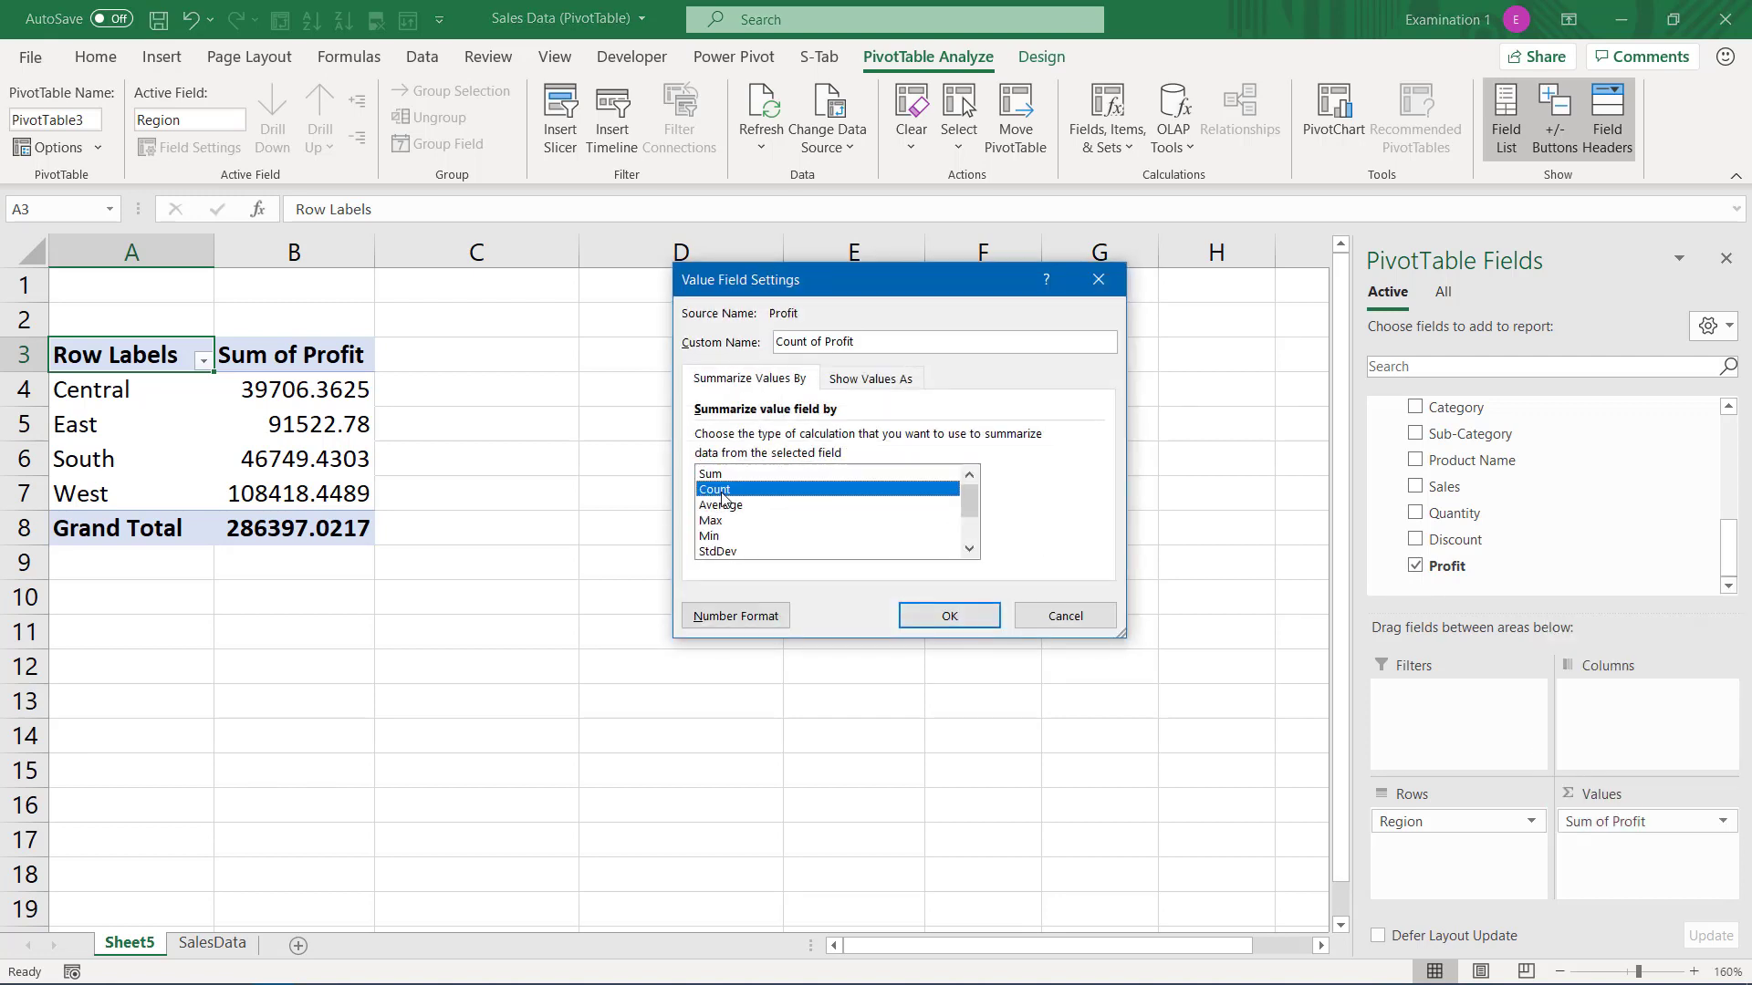
left_click(938, 611)
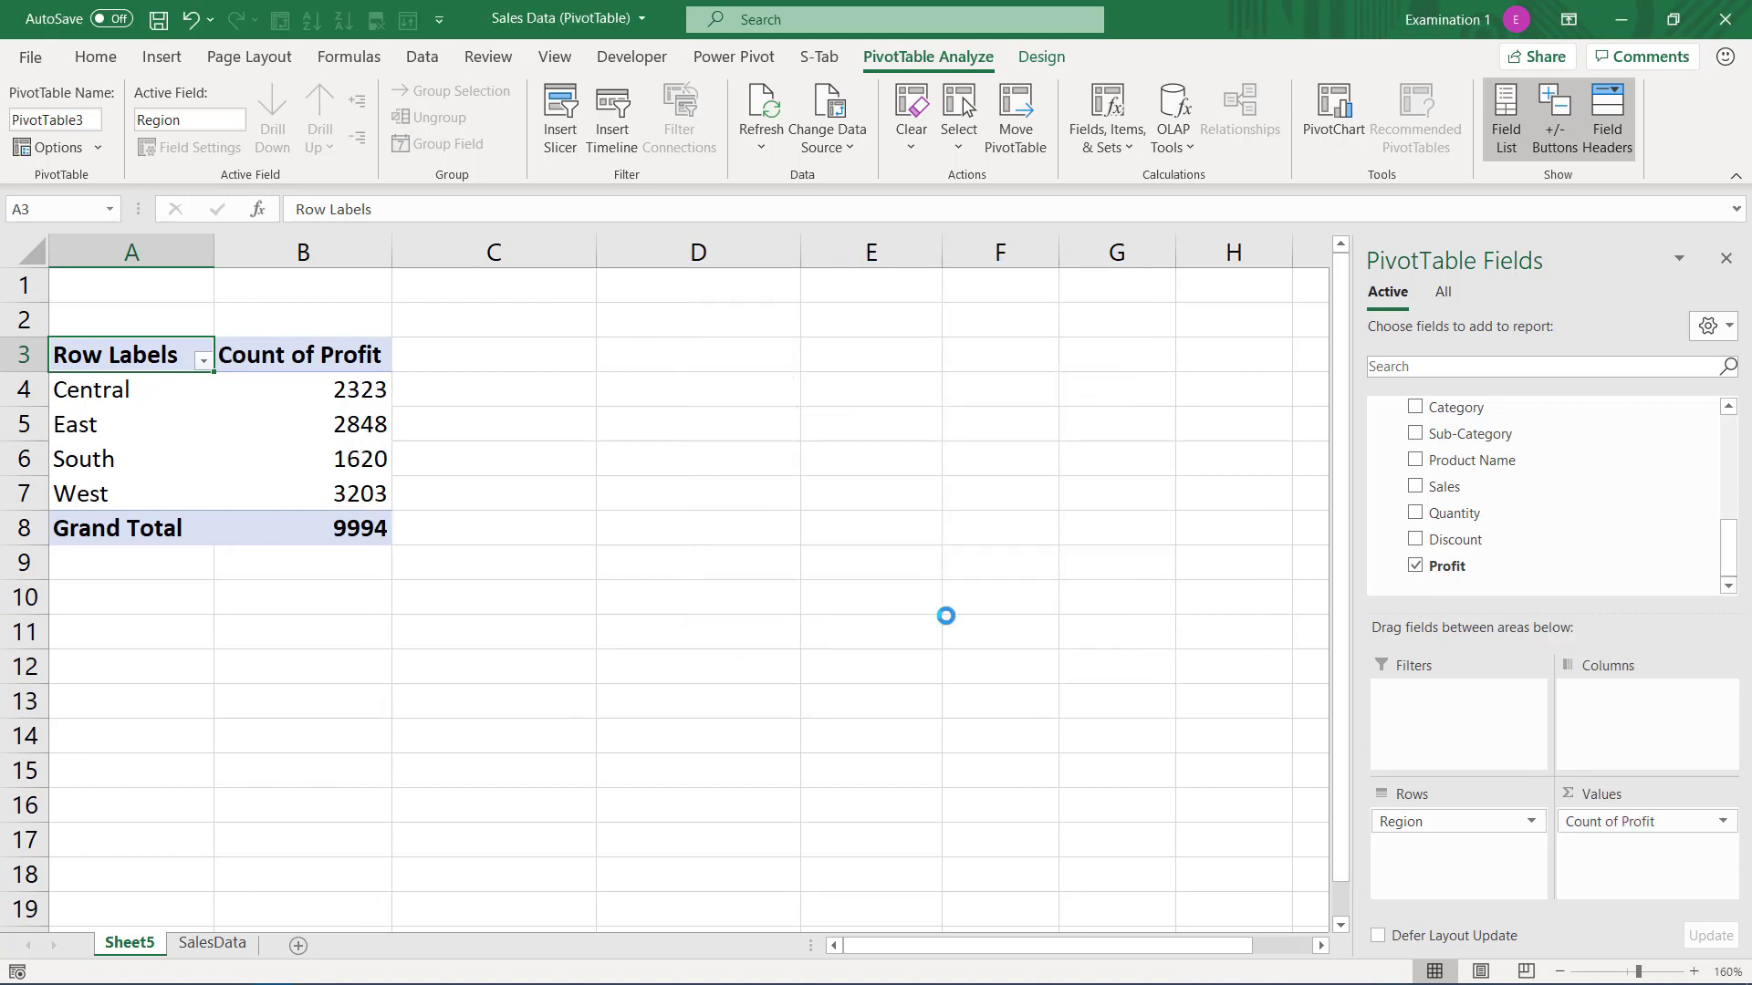
- Examine the Central and East record counts and the grand total in the PivotTable
left_click(313, 535)
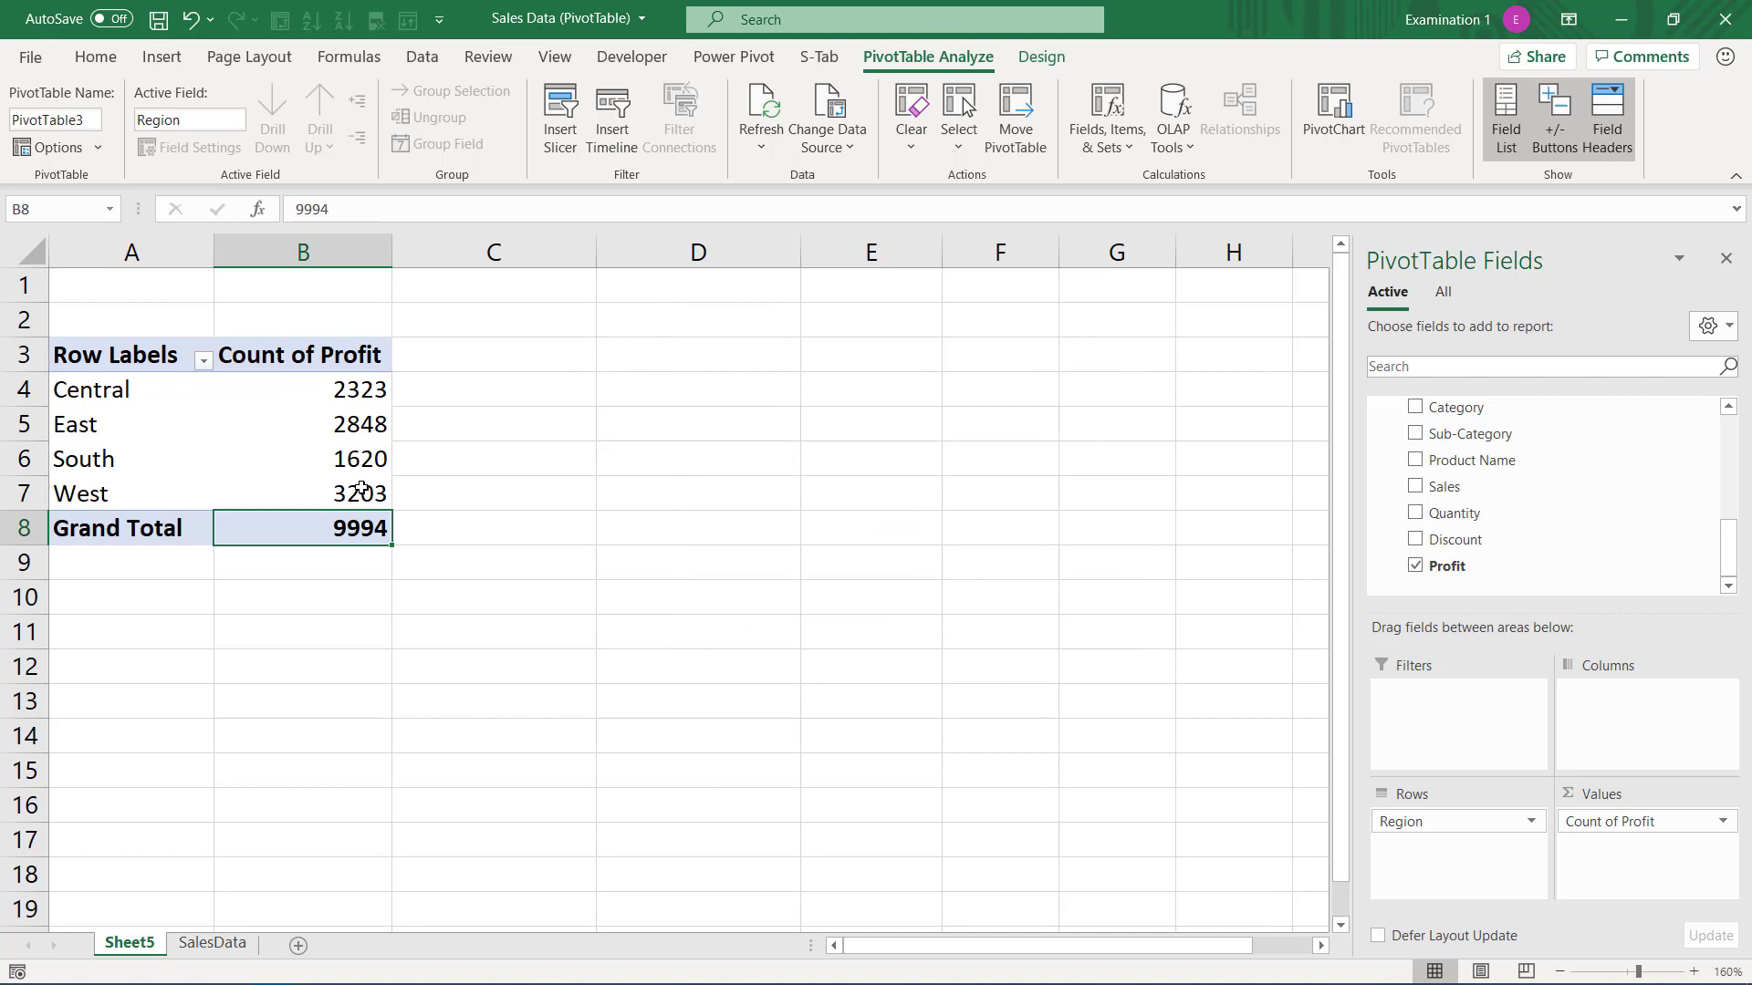
left_click(108, 388)
left_click(357, 390)
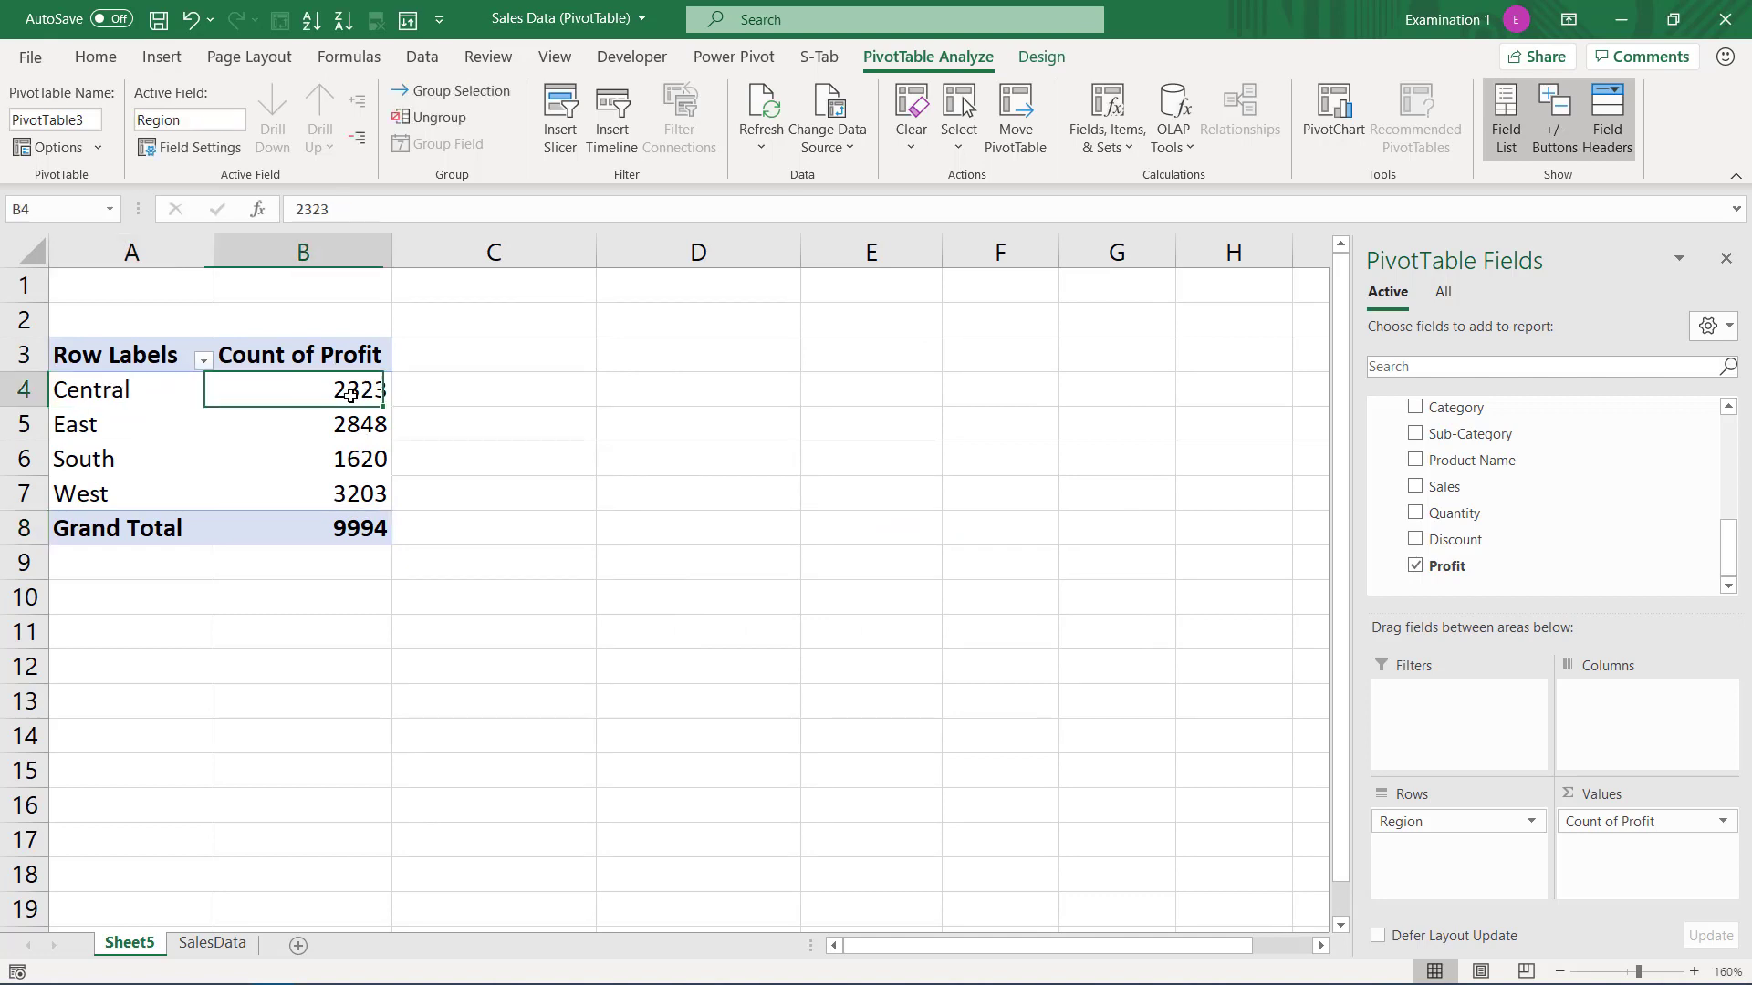
left_click(129, 422)
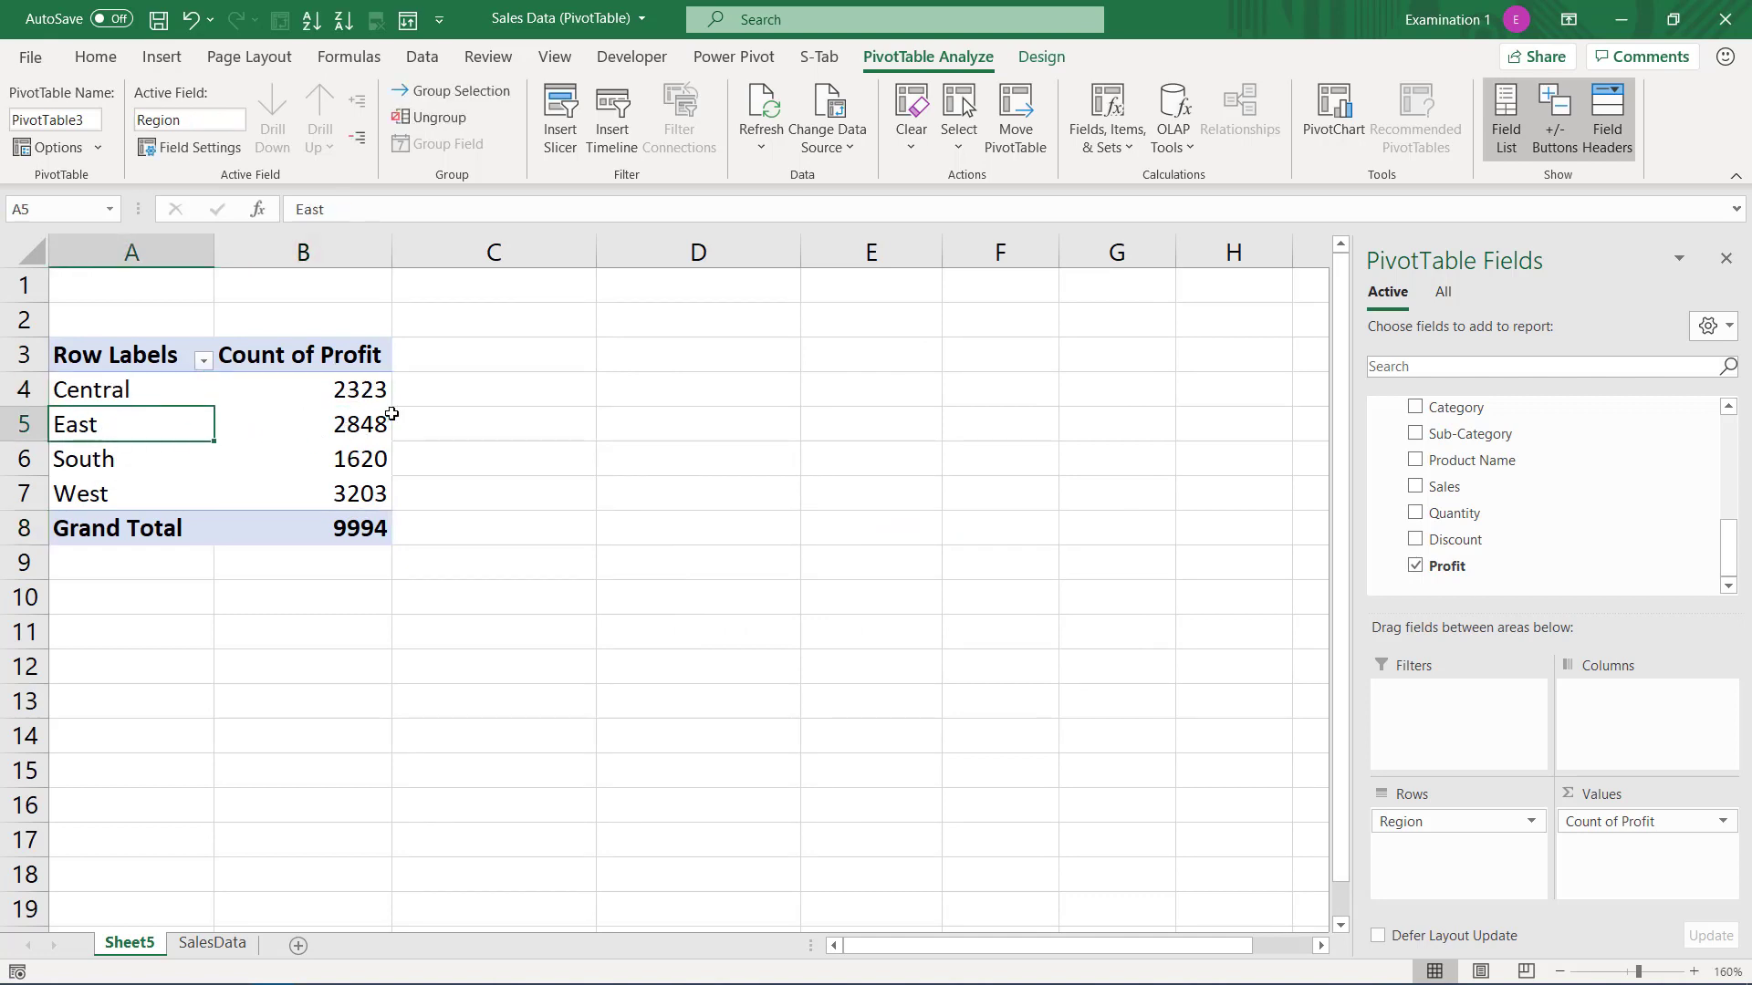
left_click(350, 425)
left_click(329, 540)
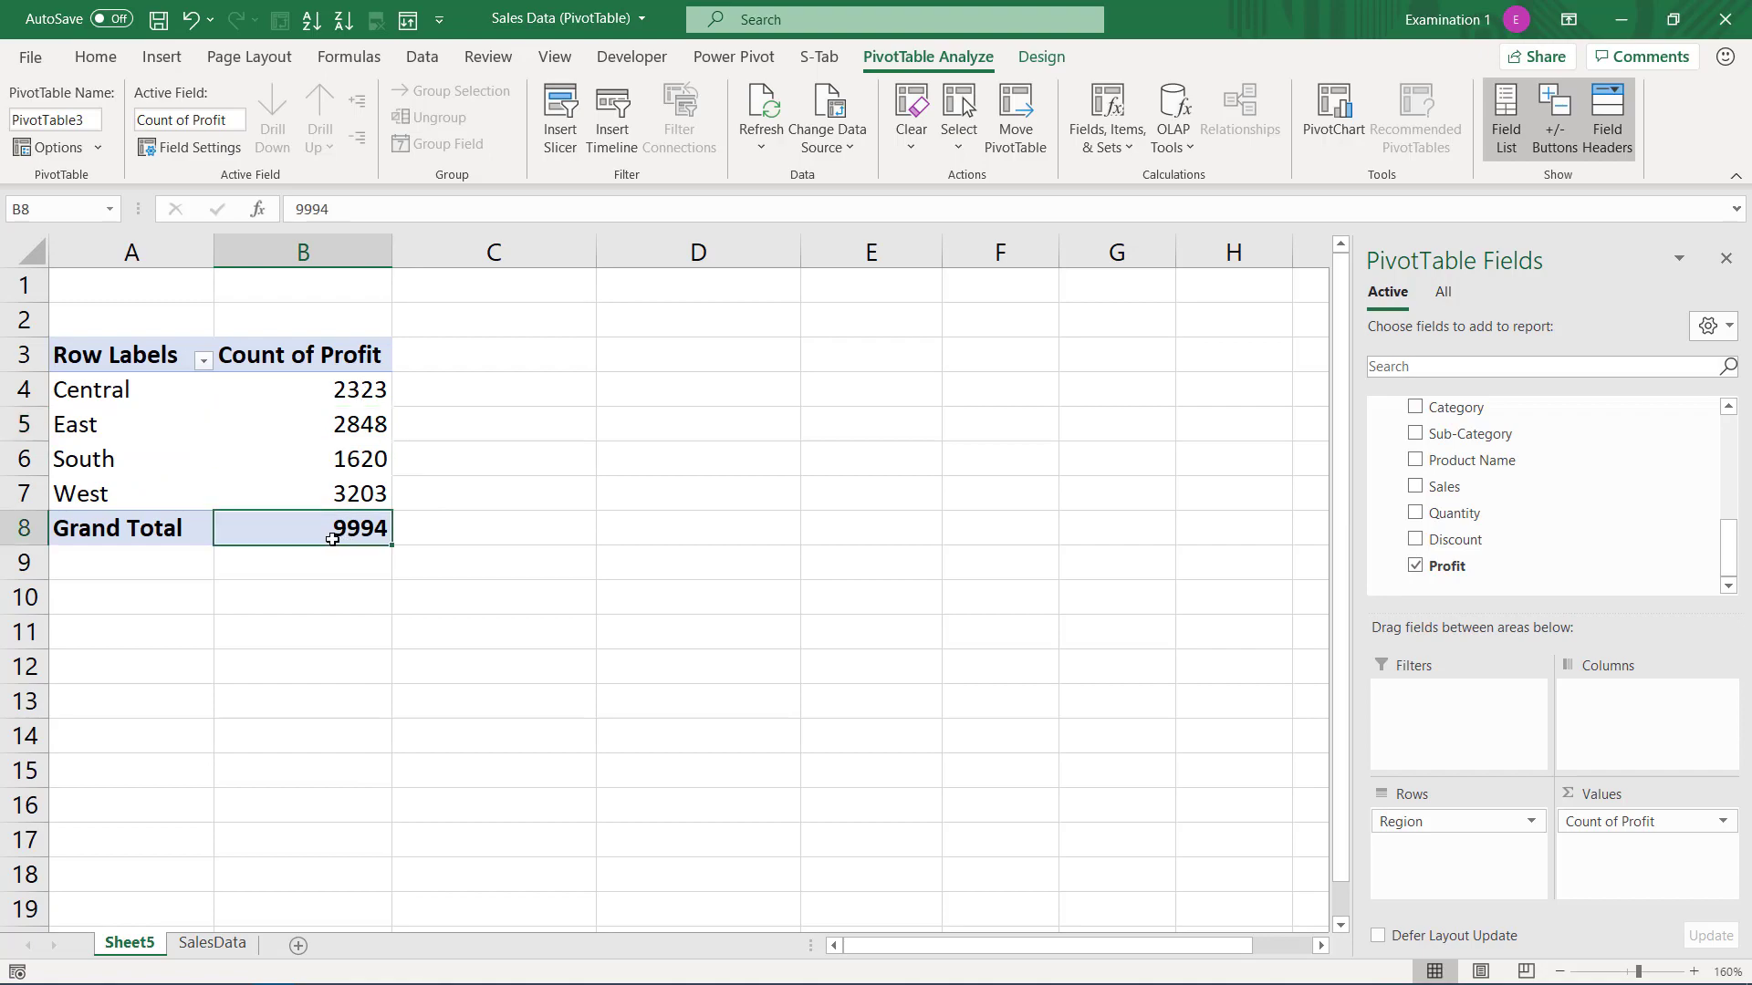
- Compare the PivotTable's grand total with the last Row ID in the SalesData sheet and return to Sheet5
left_click(211, 943)
left_click(119, 324)
key("ctrl+Down")
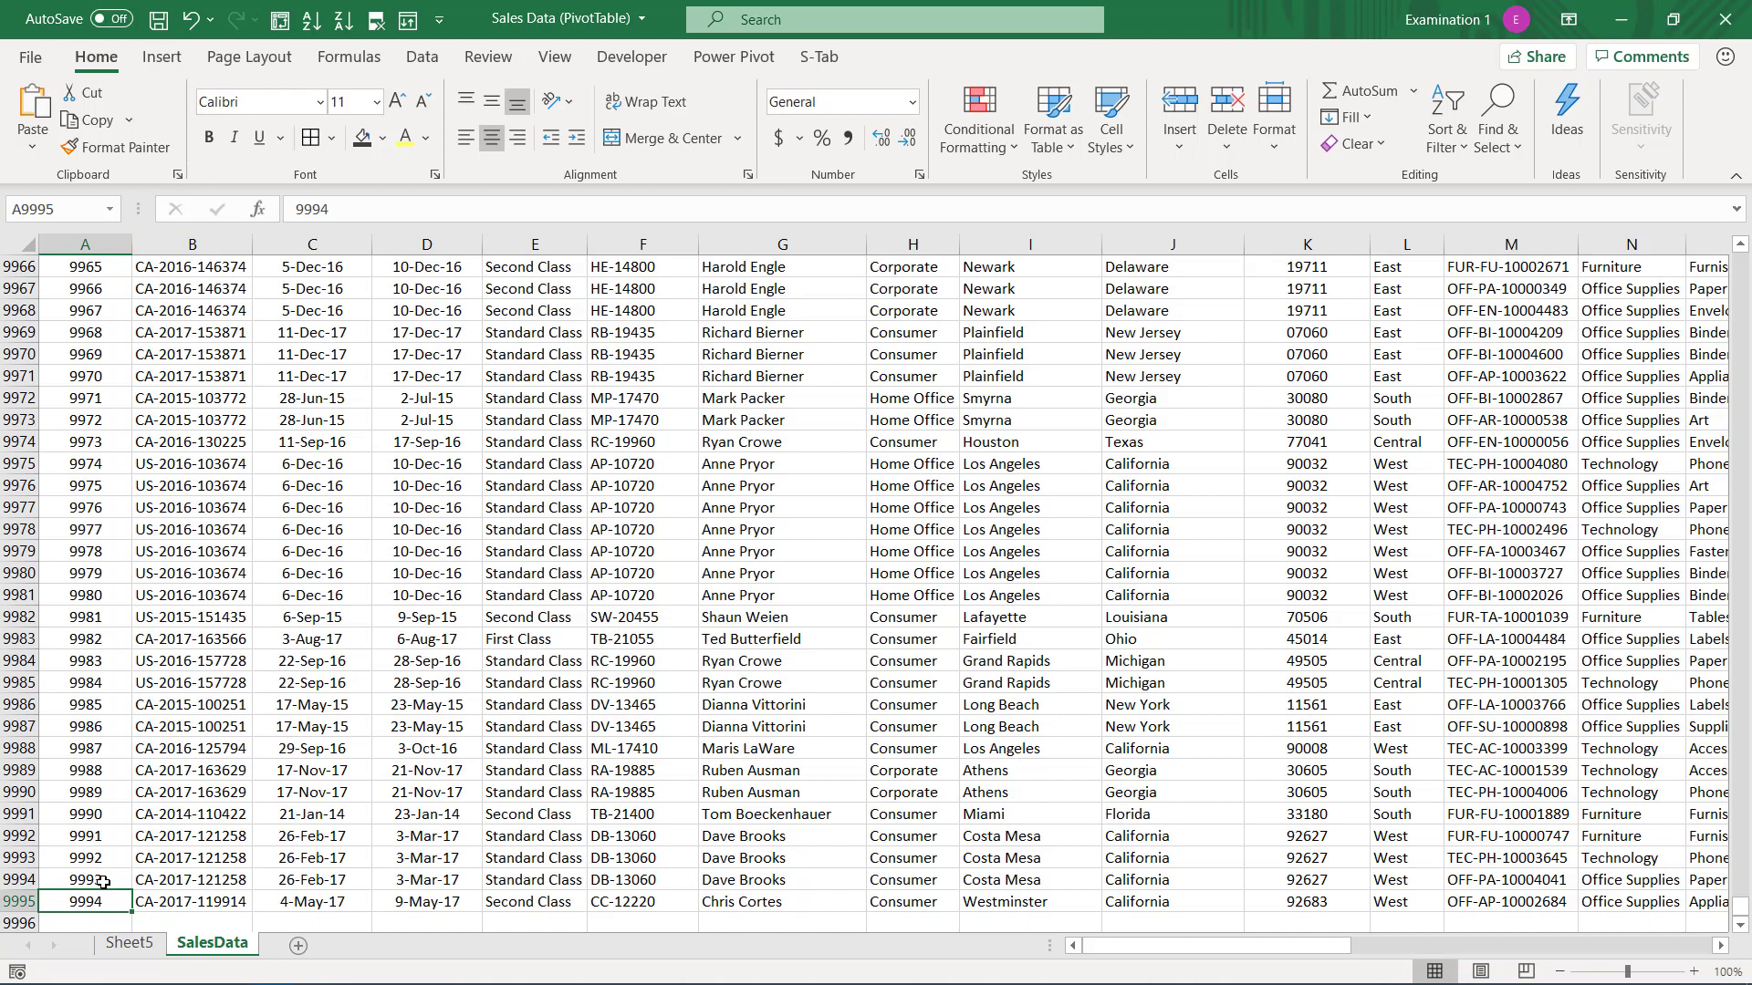
key("ctrl+Up")
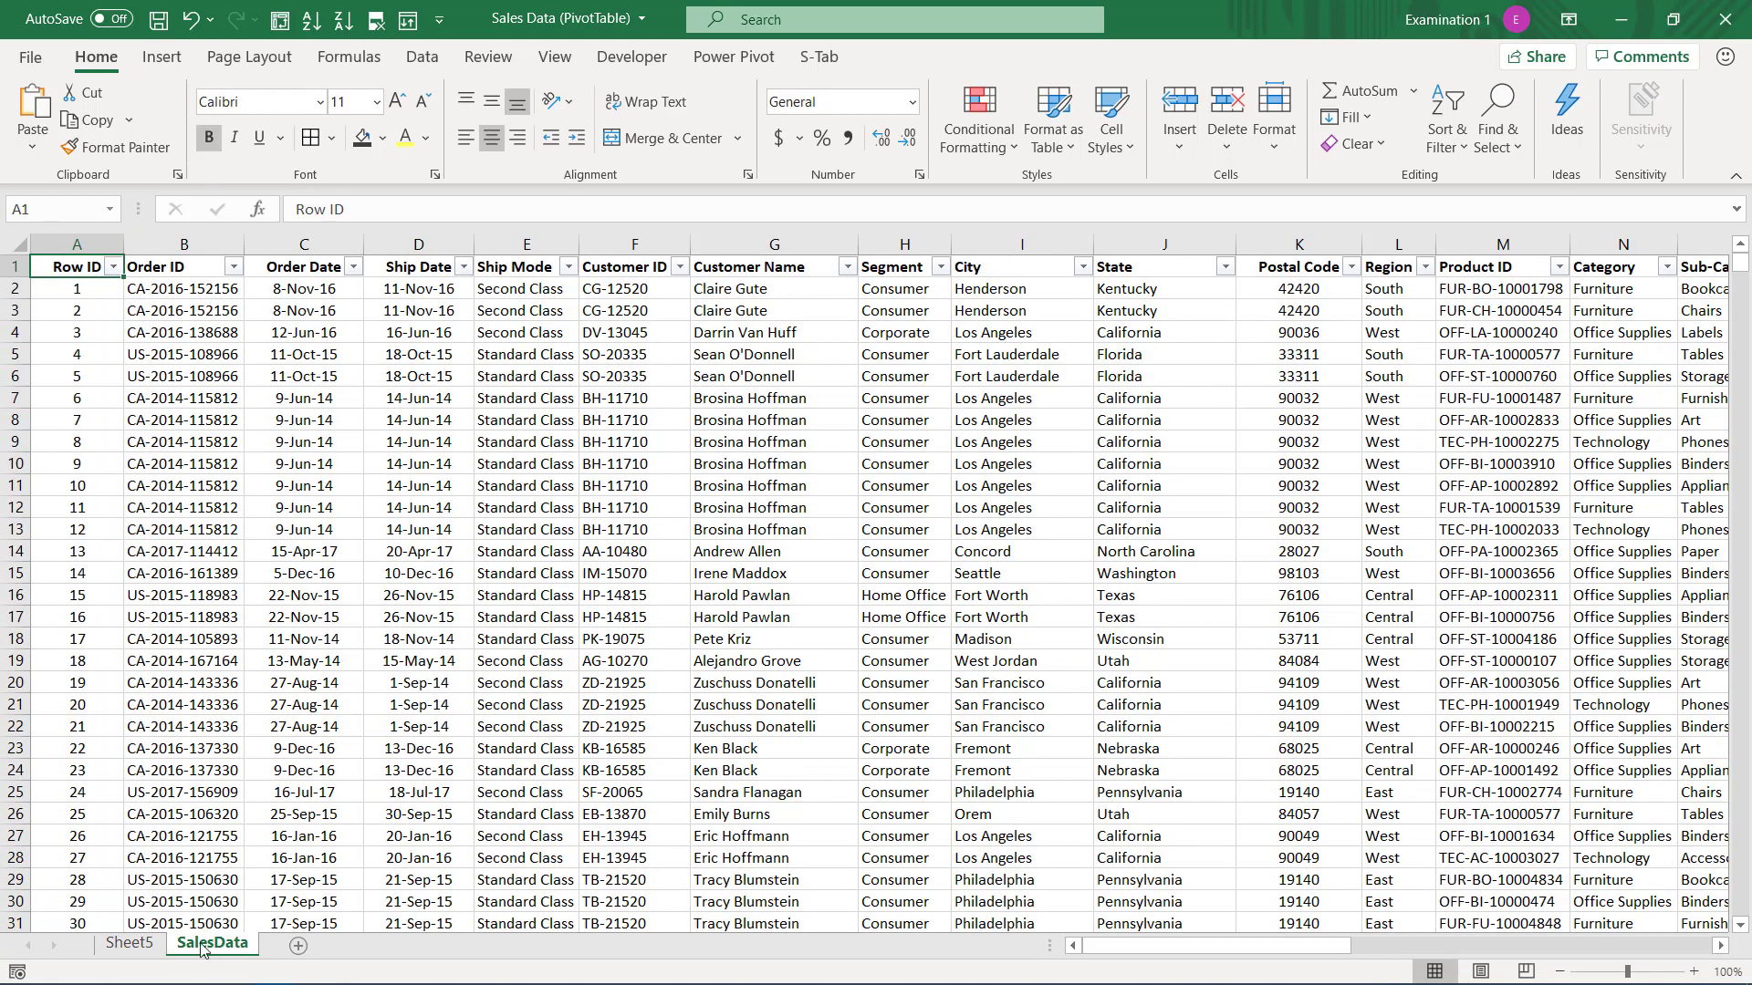
left_click(129, 943)
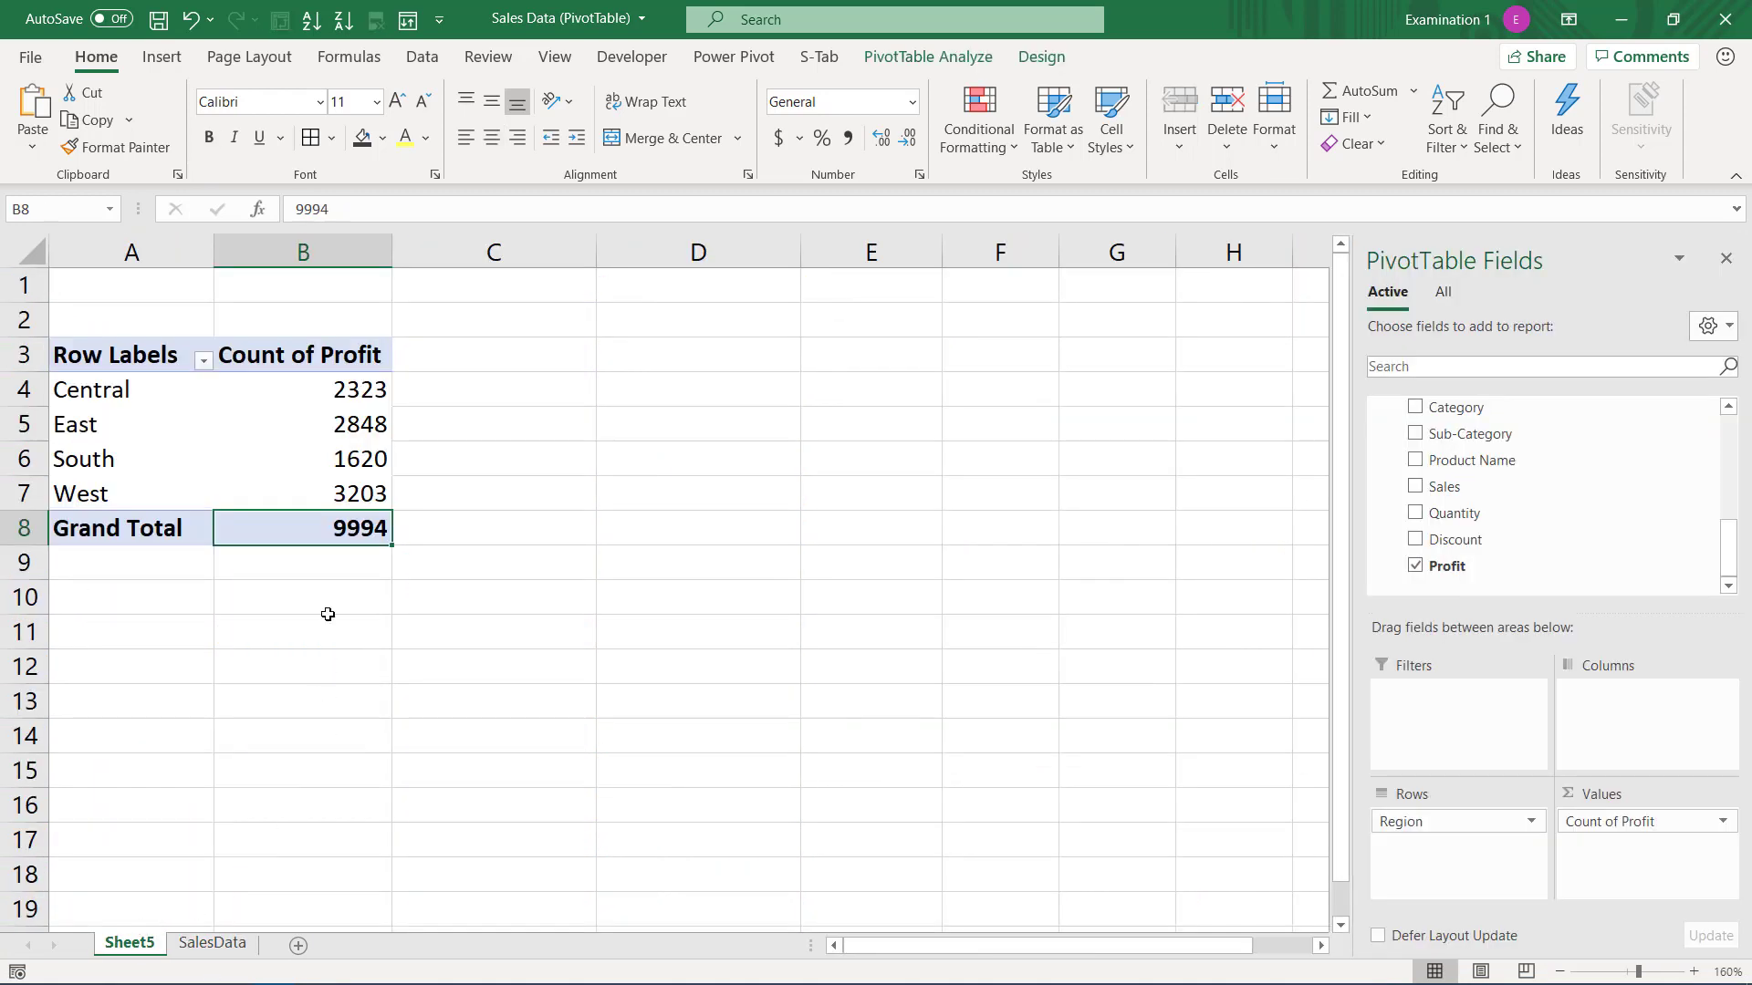
- Set the Profit field's summary calculation in the PivotTable back to Sum
left_click(318, 392)
left_click(1613, 821)
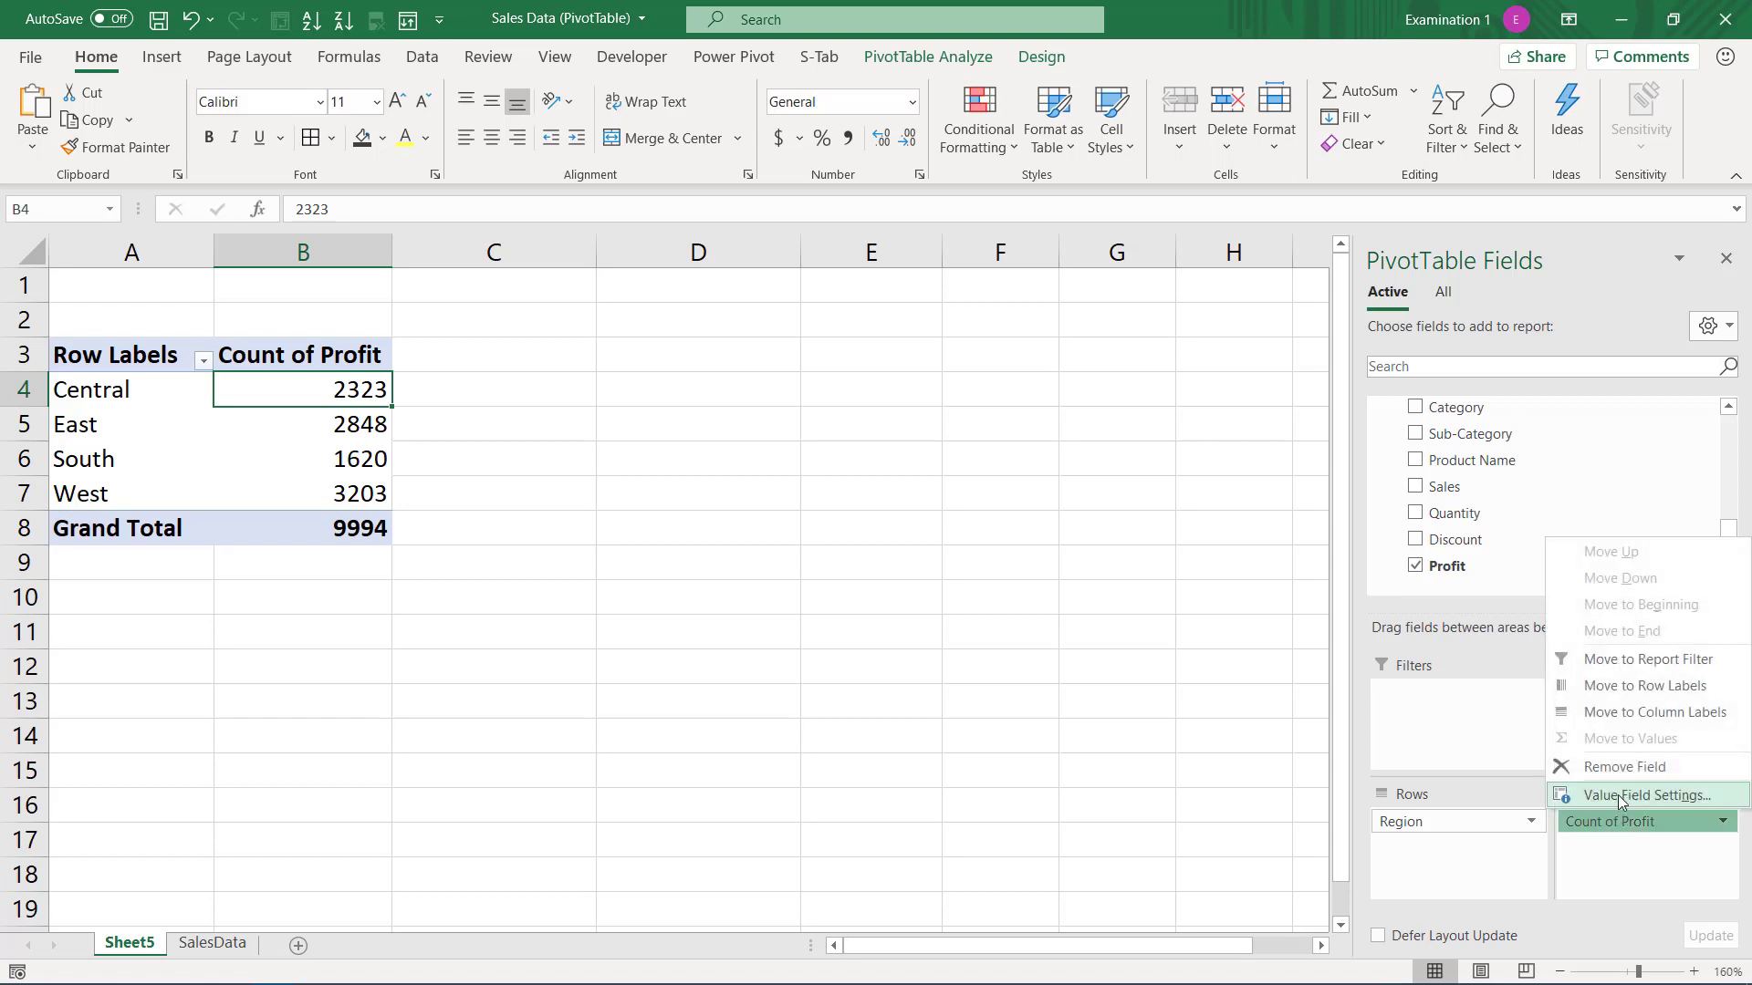
left_click(1617, 795)
left_click(711, 474)
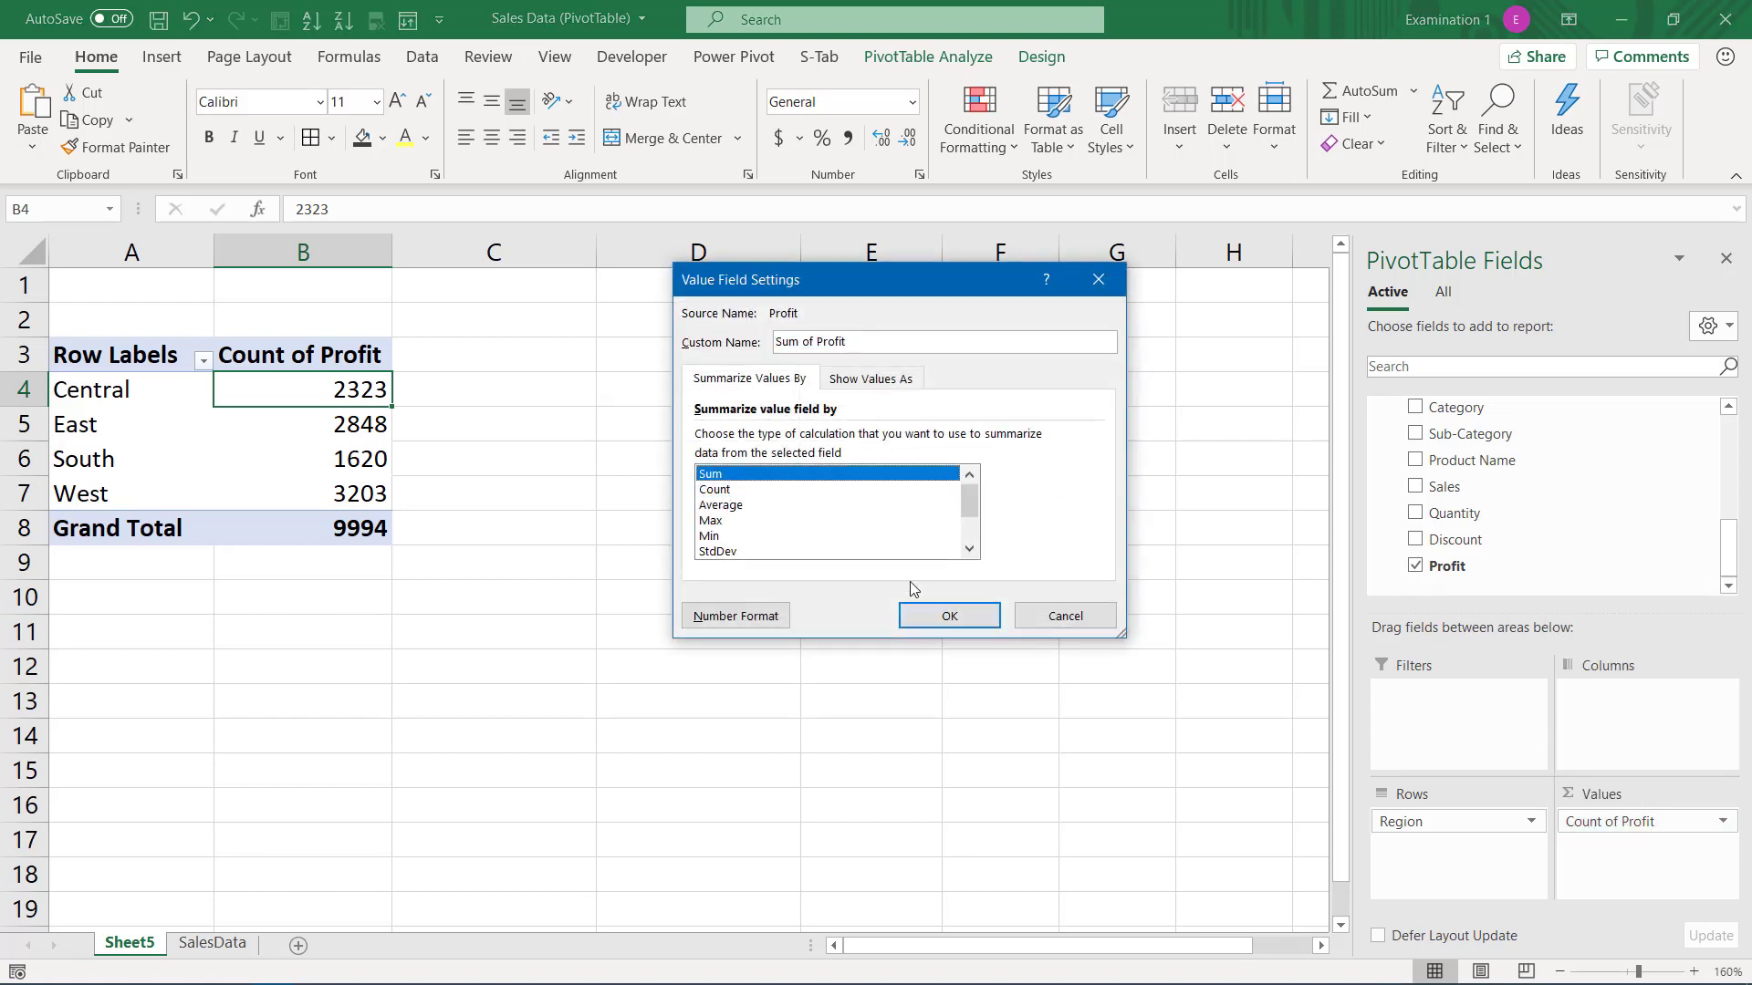
left_click(949, 616)
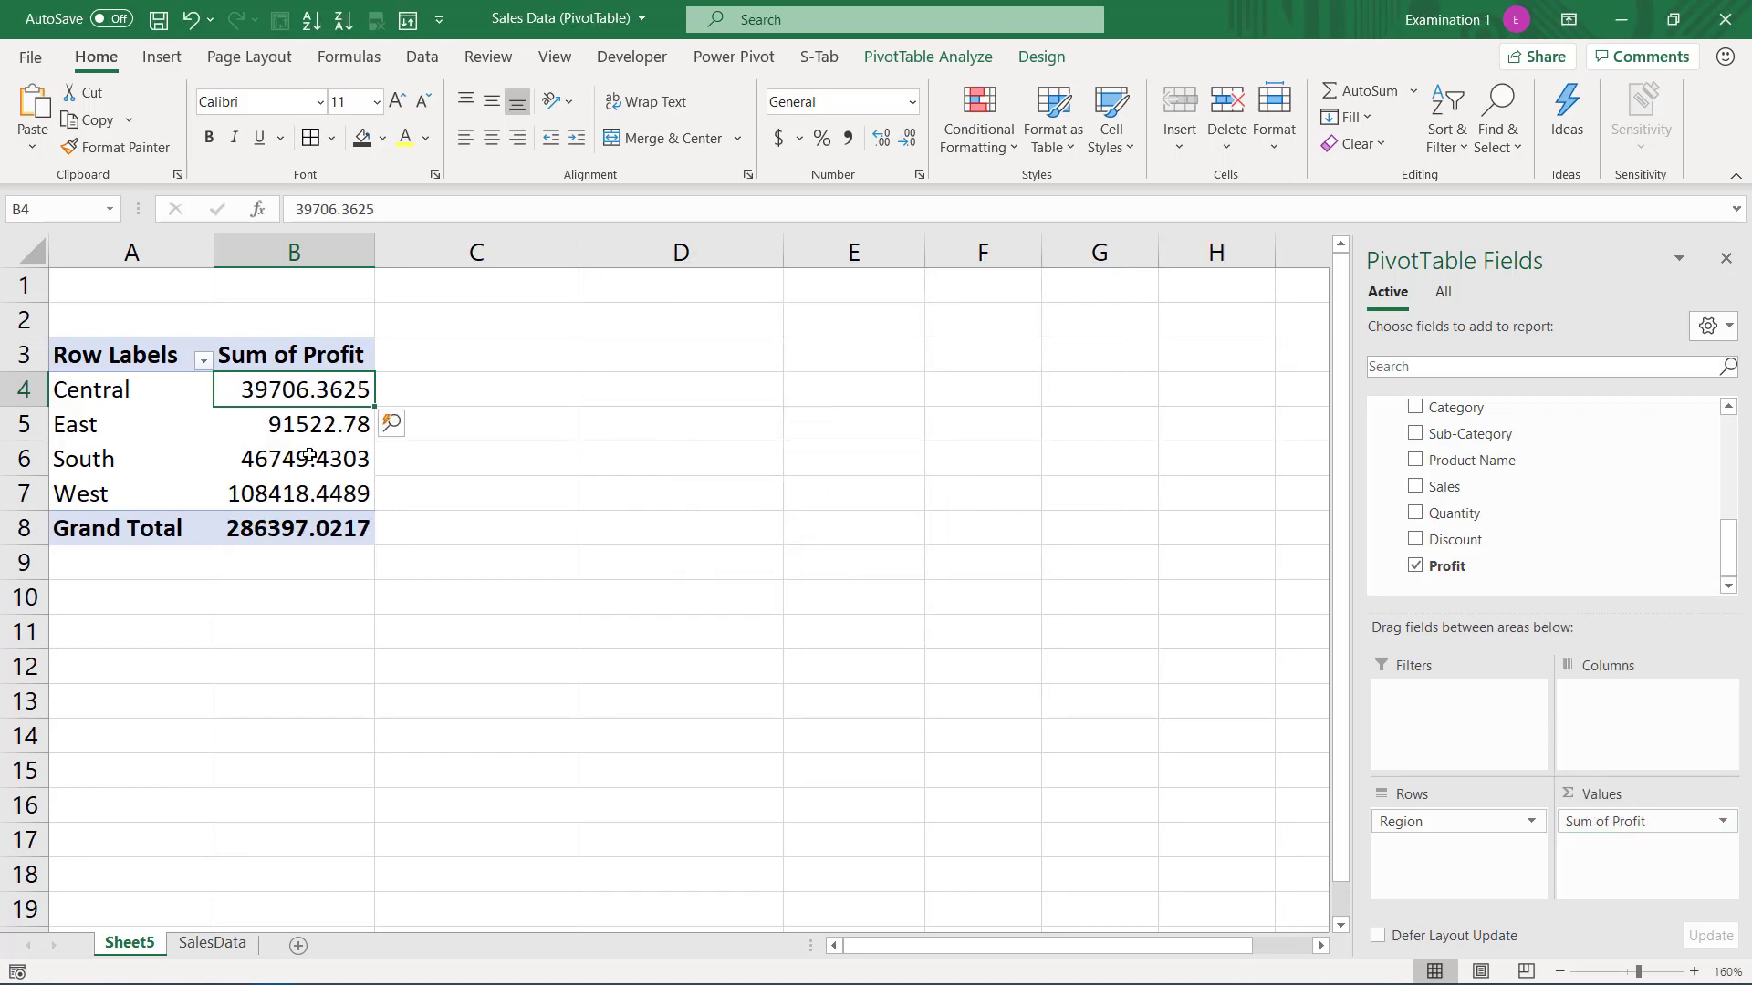
- Format the PivotTable's Sum of Profit values as Number with 2 decimal places through the value field settings
key("ctrl+shift+Down")
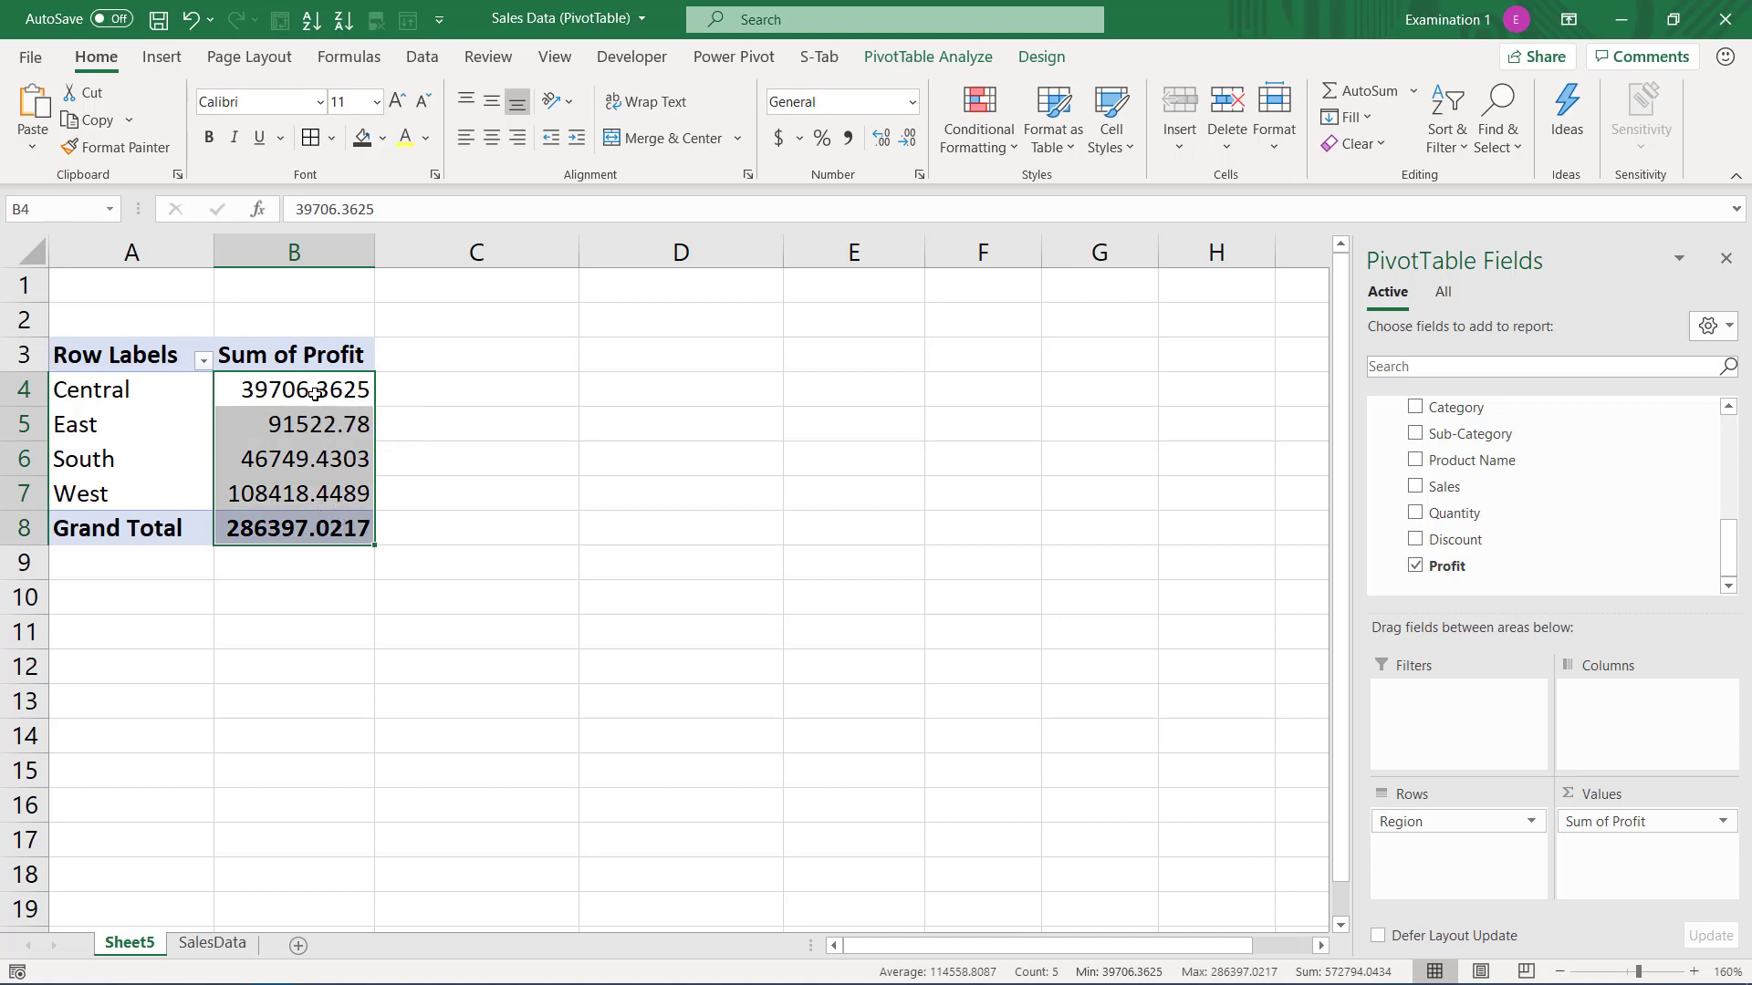
left_click_drag(314, 394, 317, 533)
right_click(330, 432)
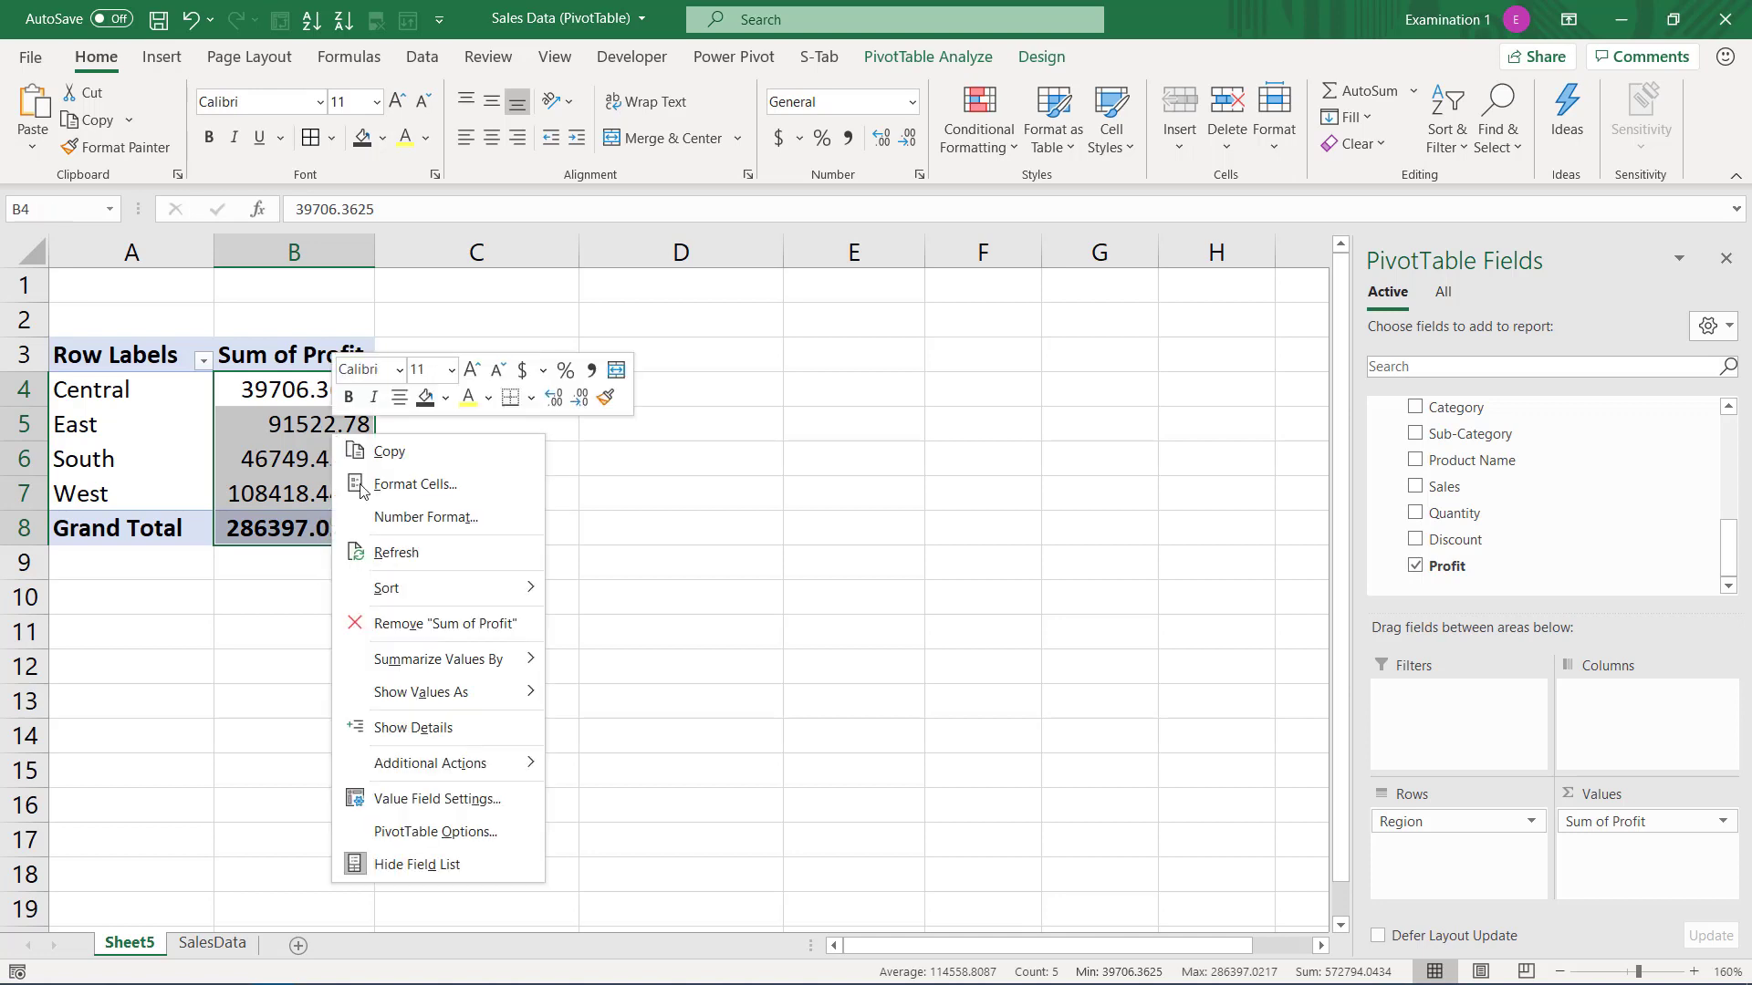
left_click(433, 802)
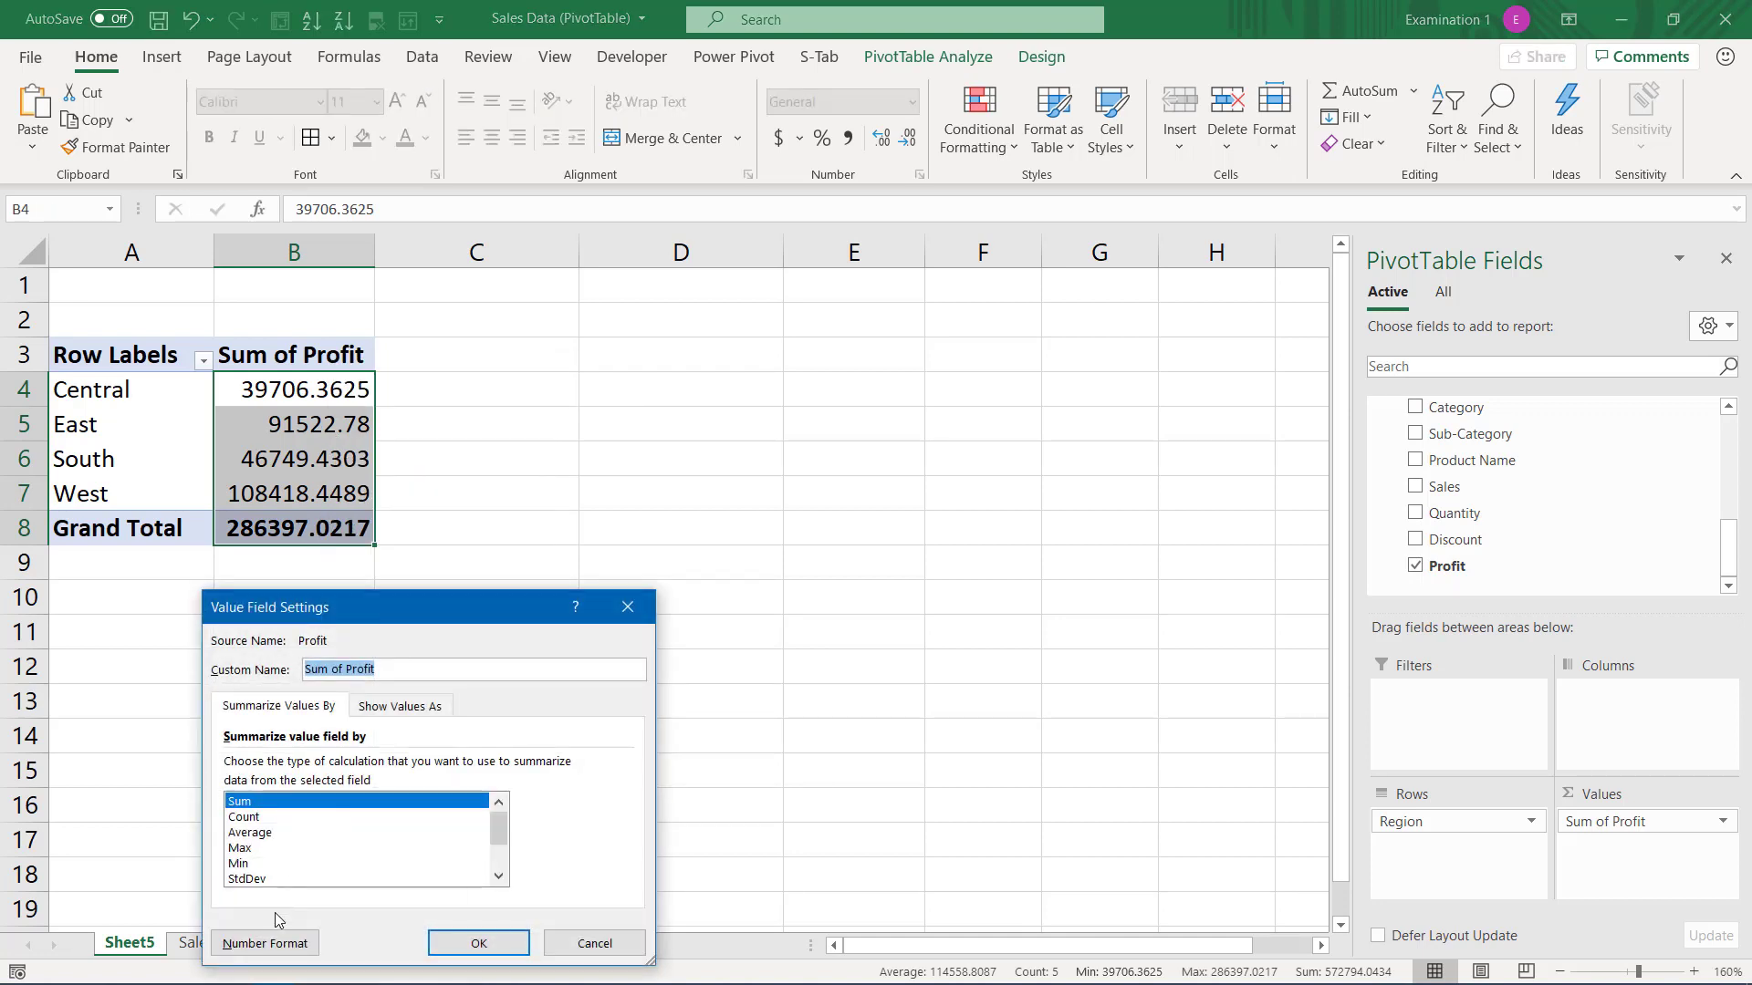
left_click(269, 945)
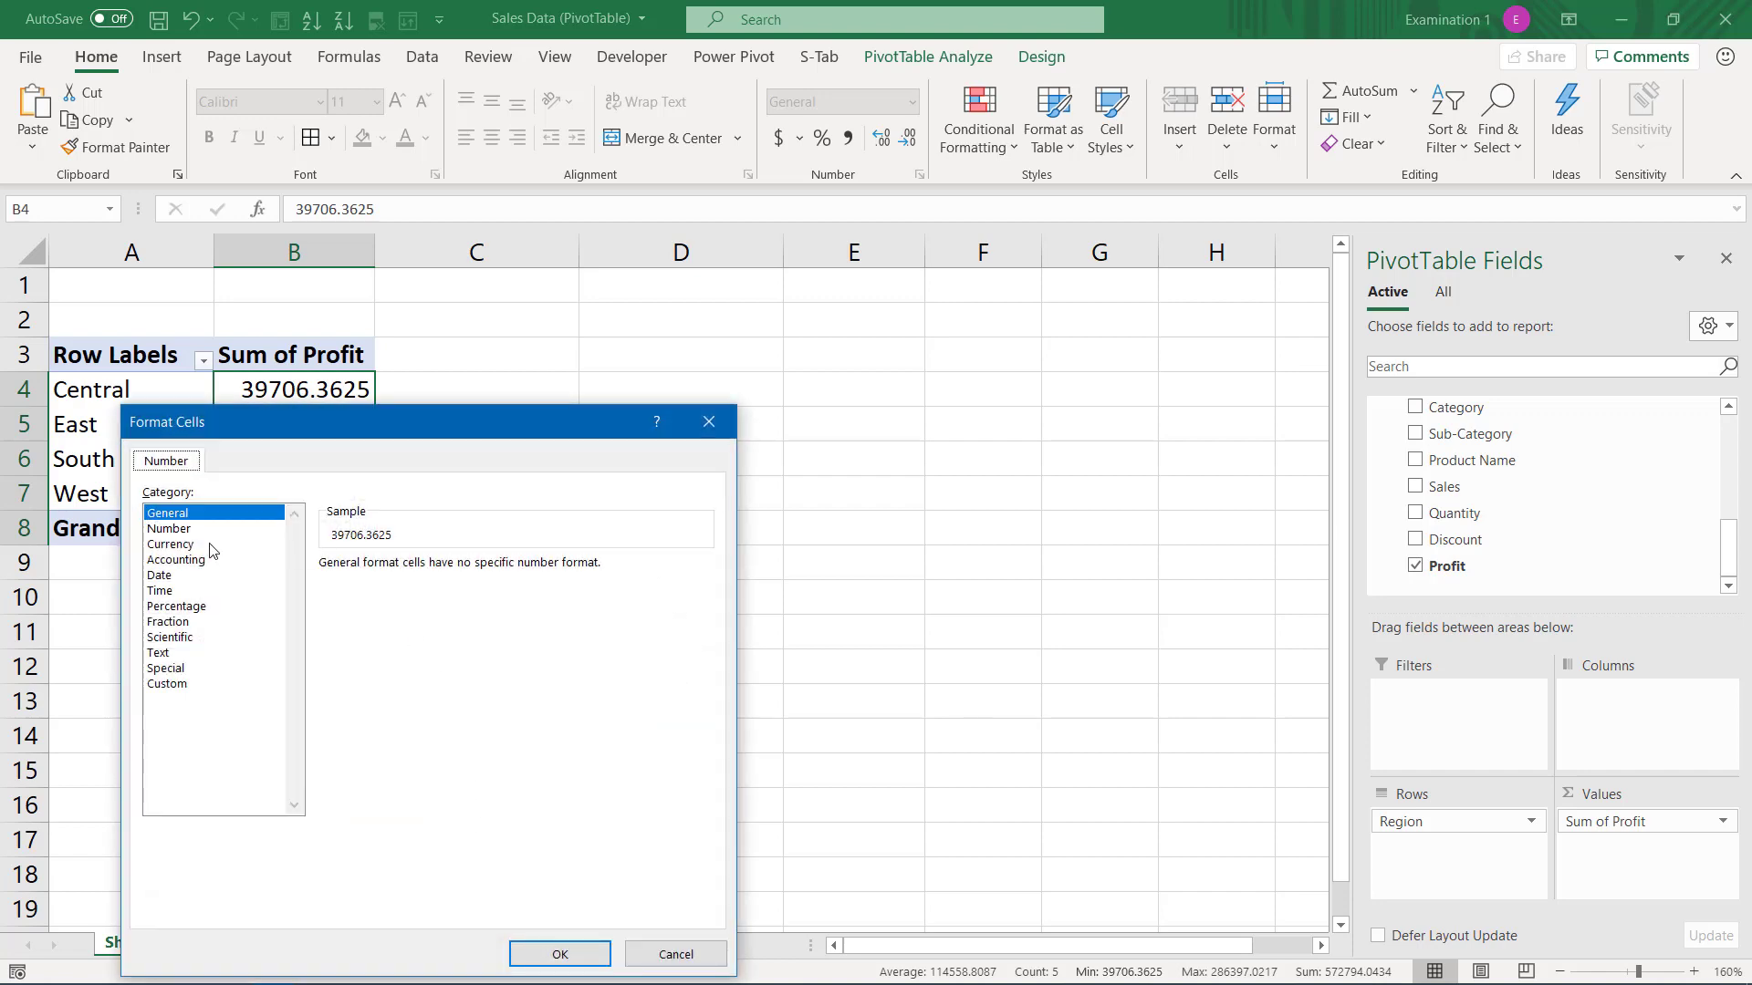
left_click(168, 529)
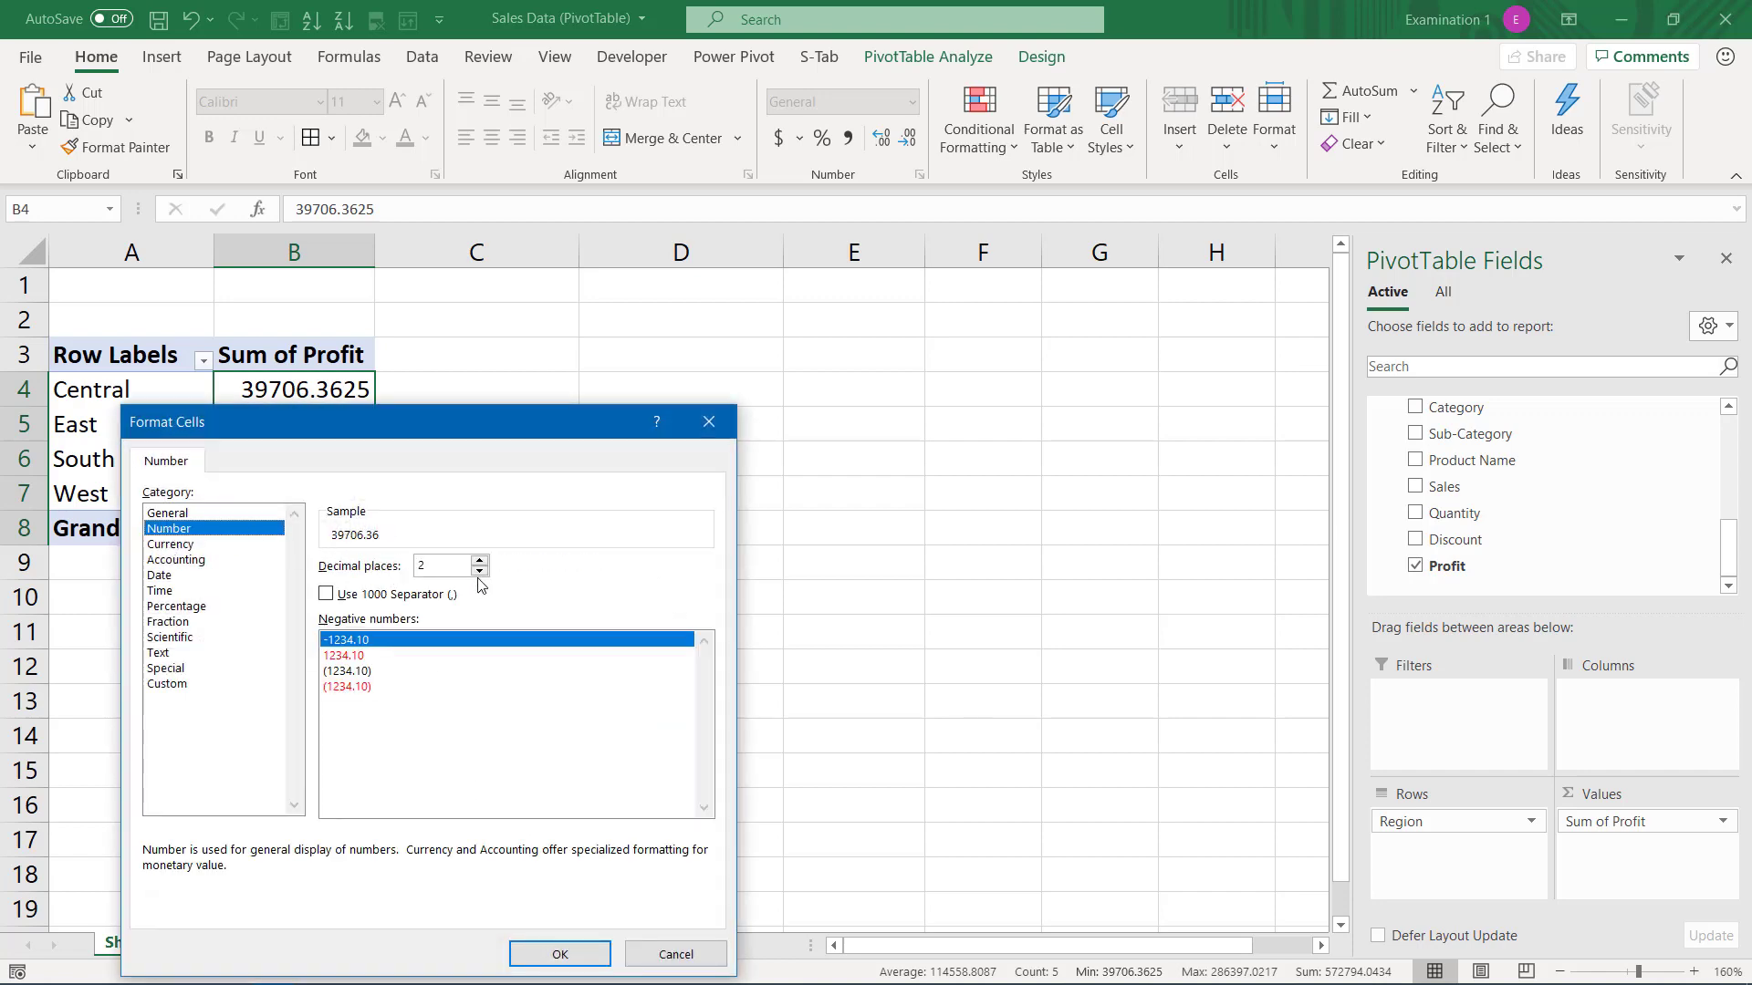
left_click_drag(468, 420, 705, 138)
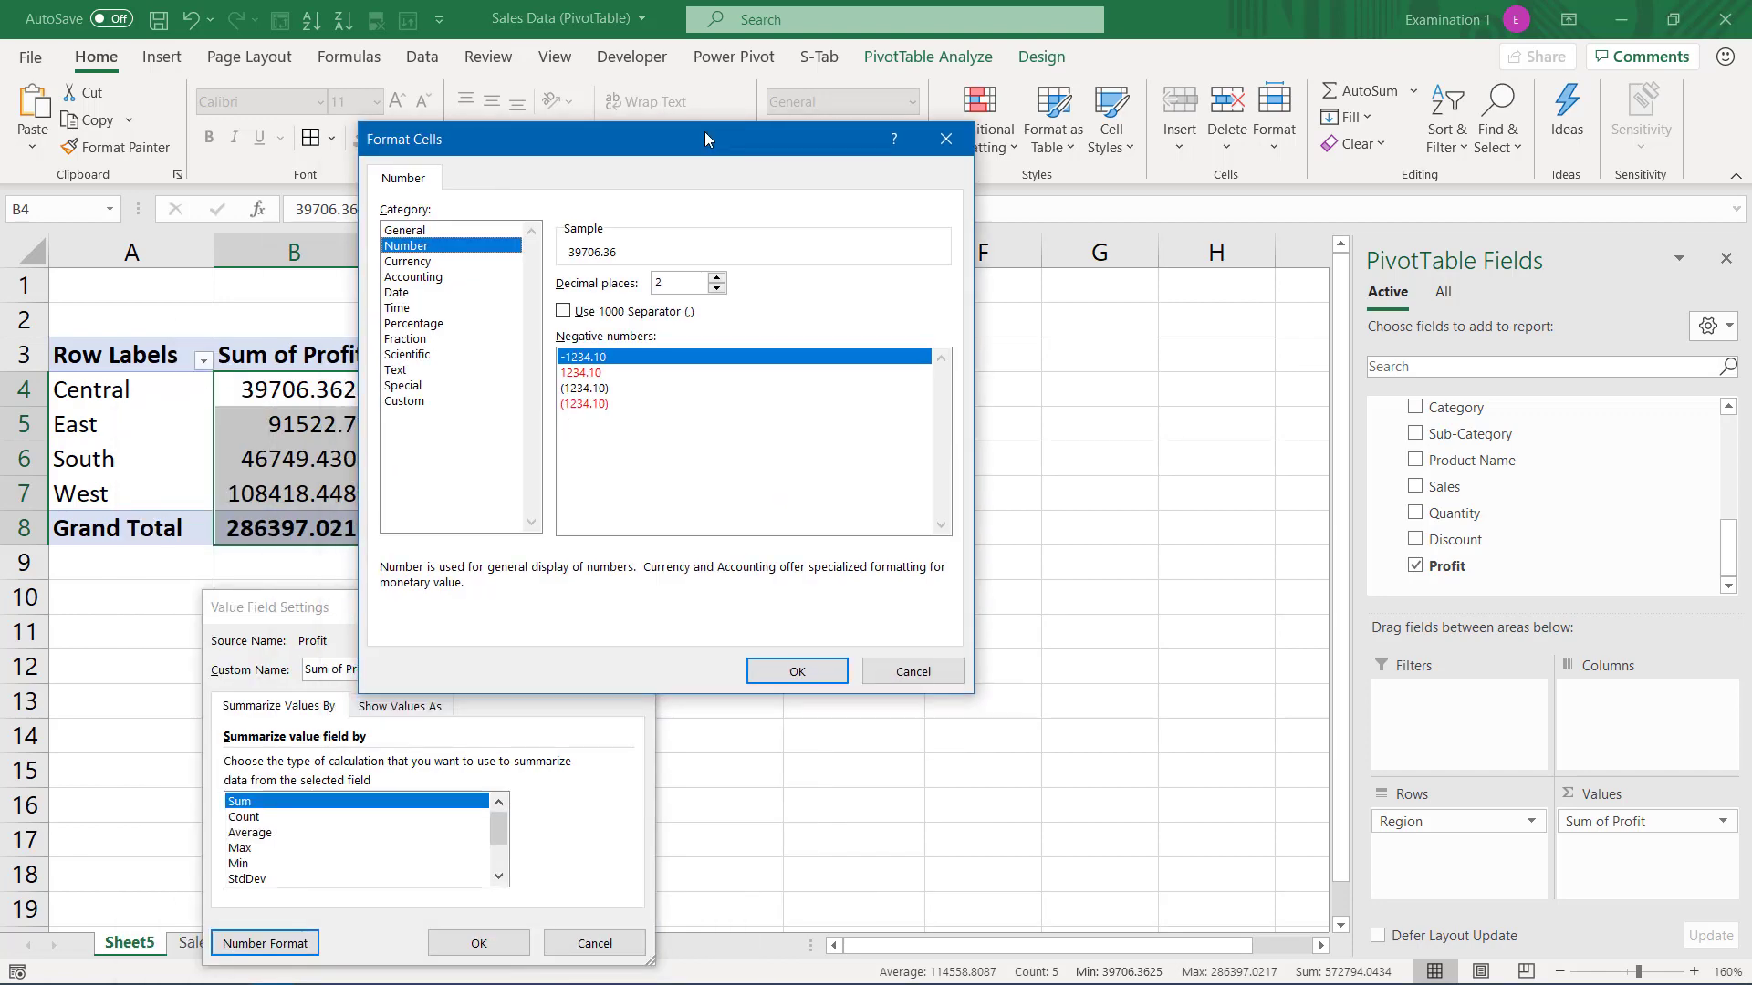
left_click(717, 288)
left_click(717, 277)
left_click(795, 671)
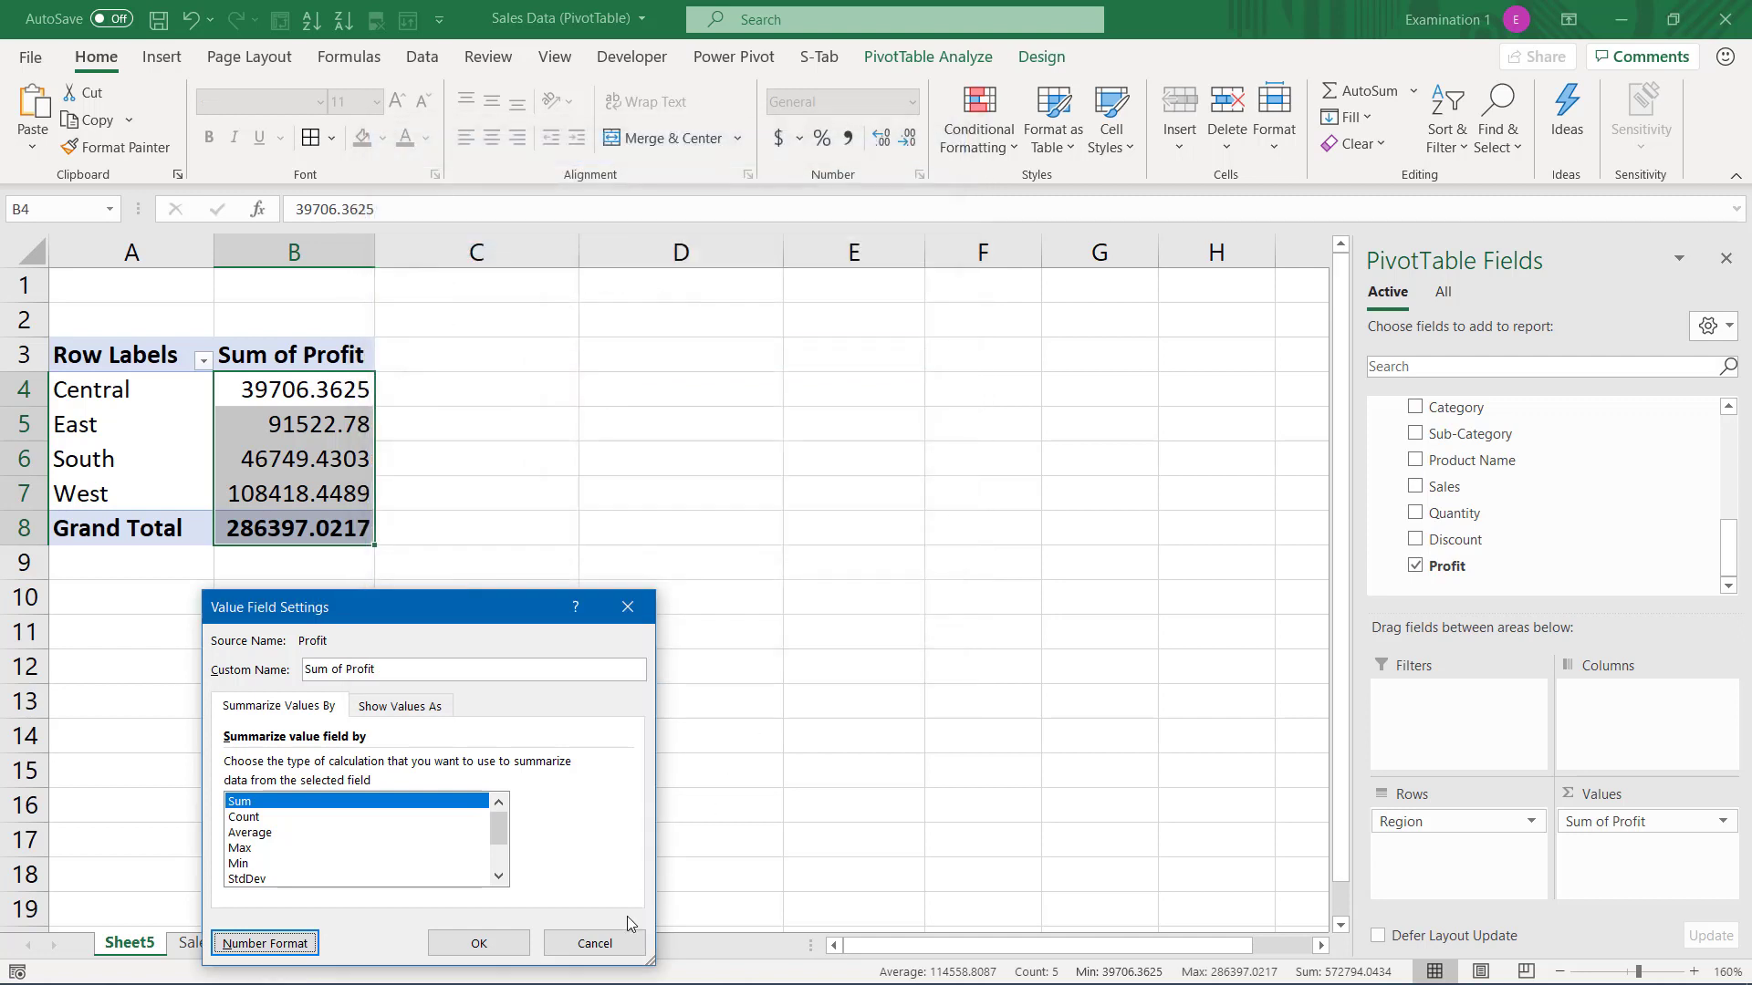
left_click(484, 944)
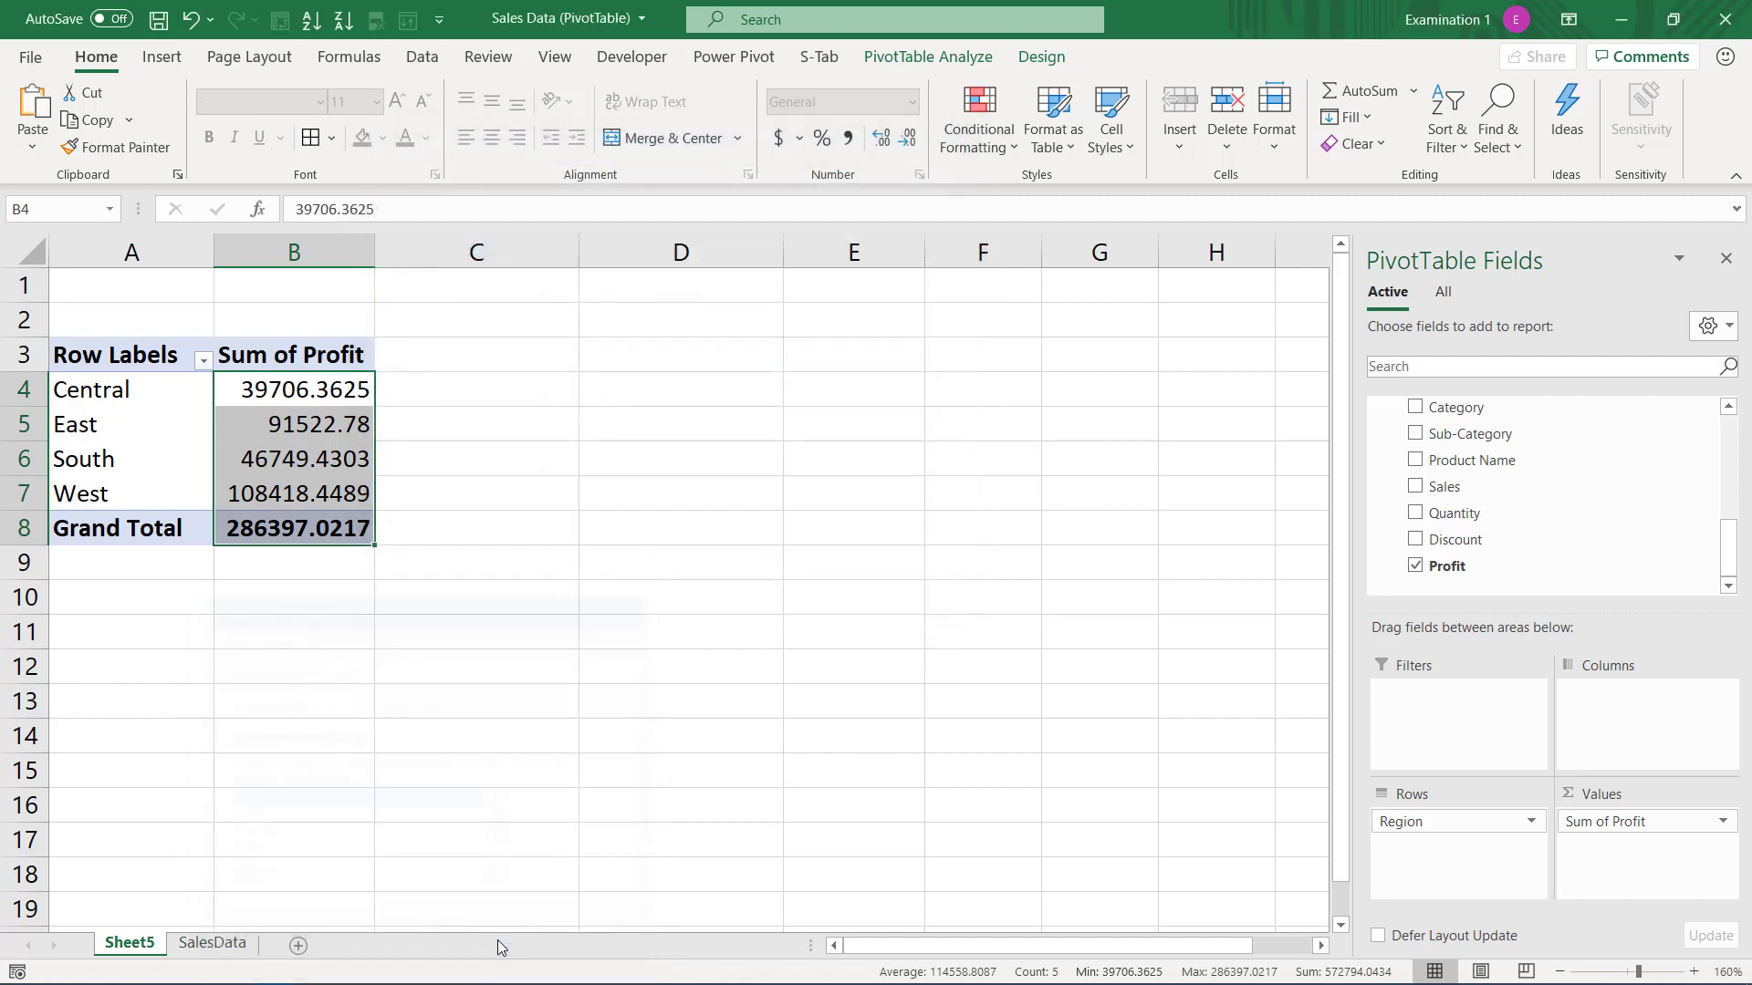
left_click(351, 394)
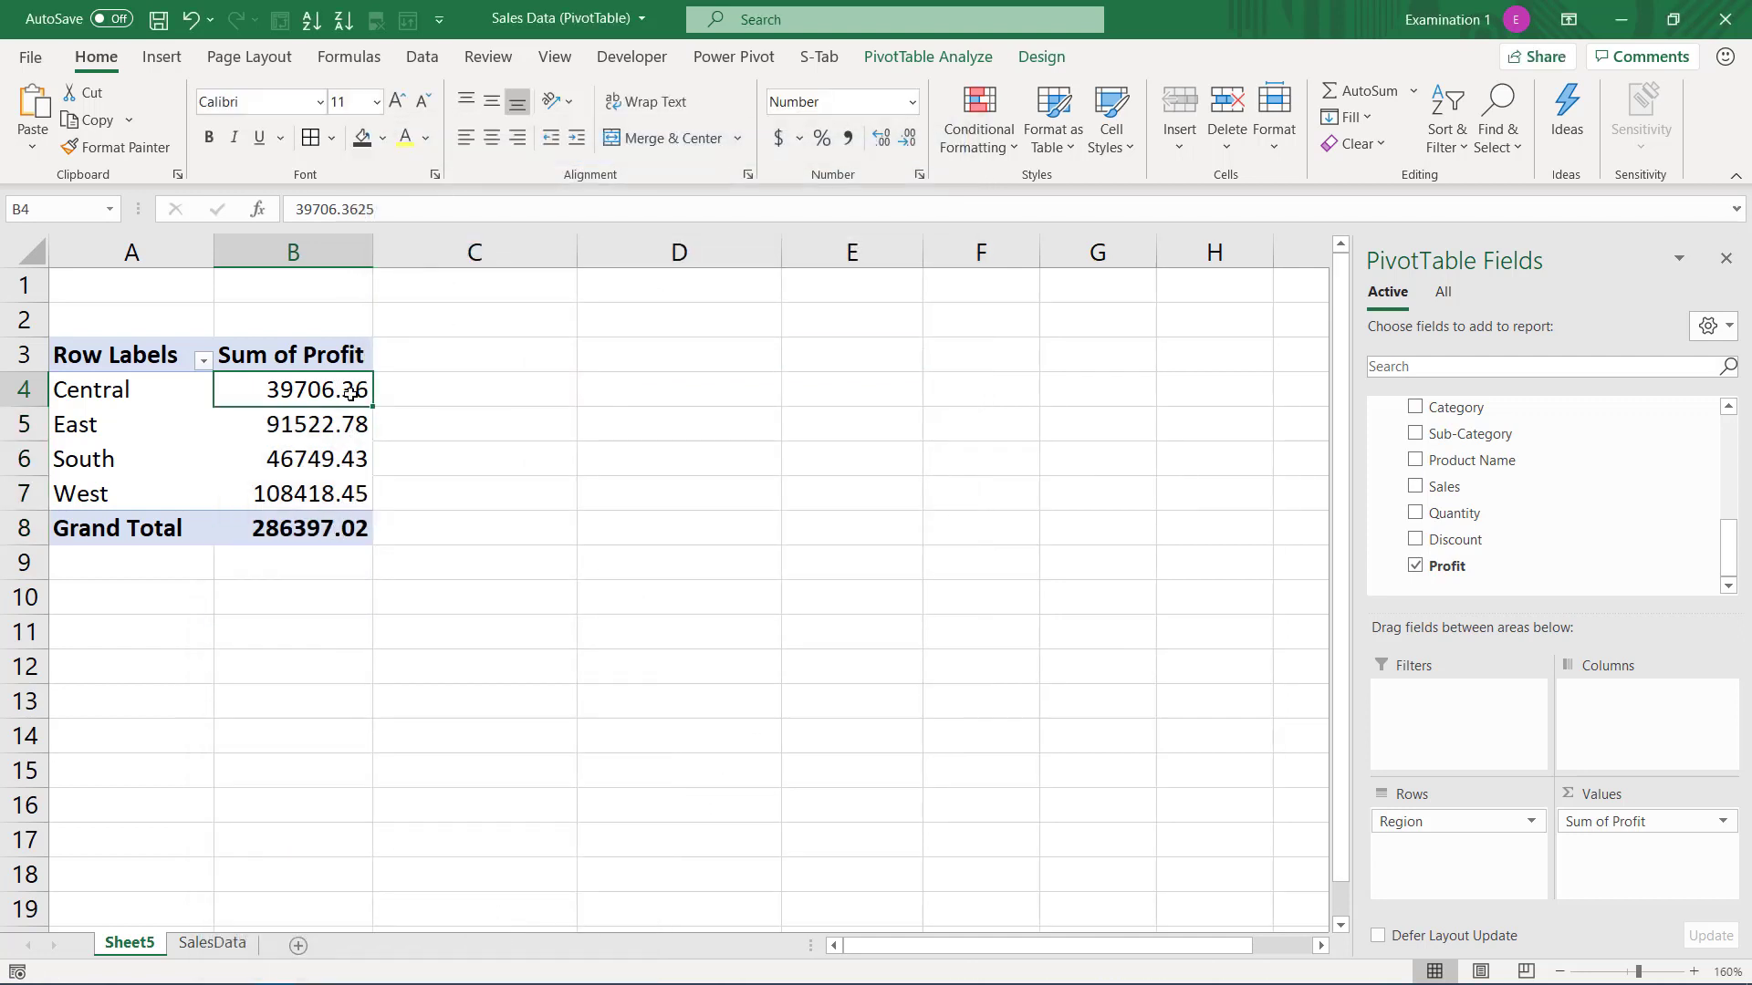
left_click_drag(352, 443, 351, 522)
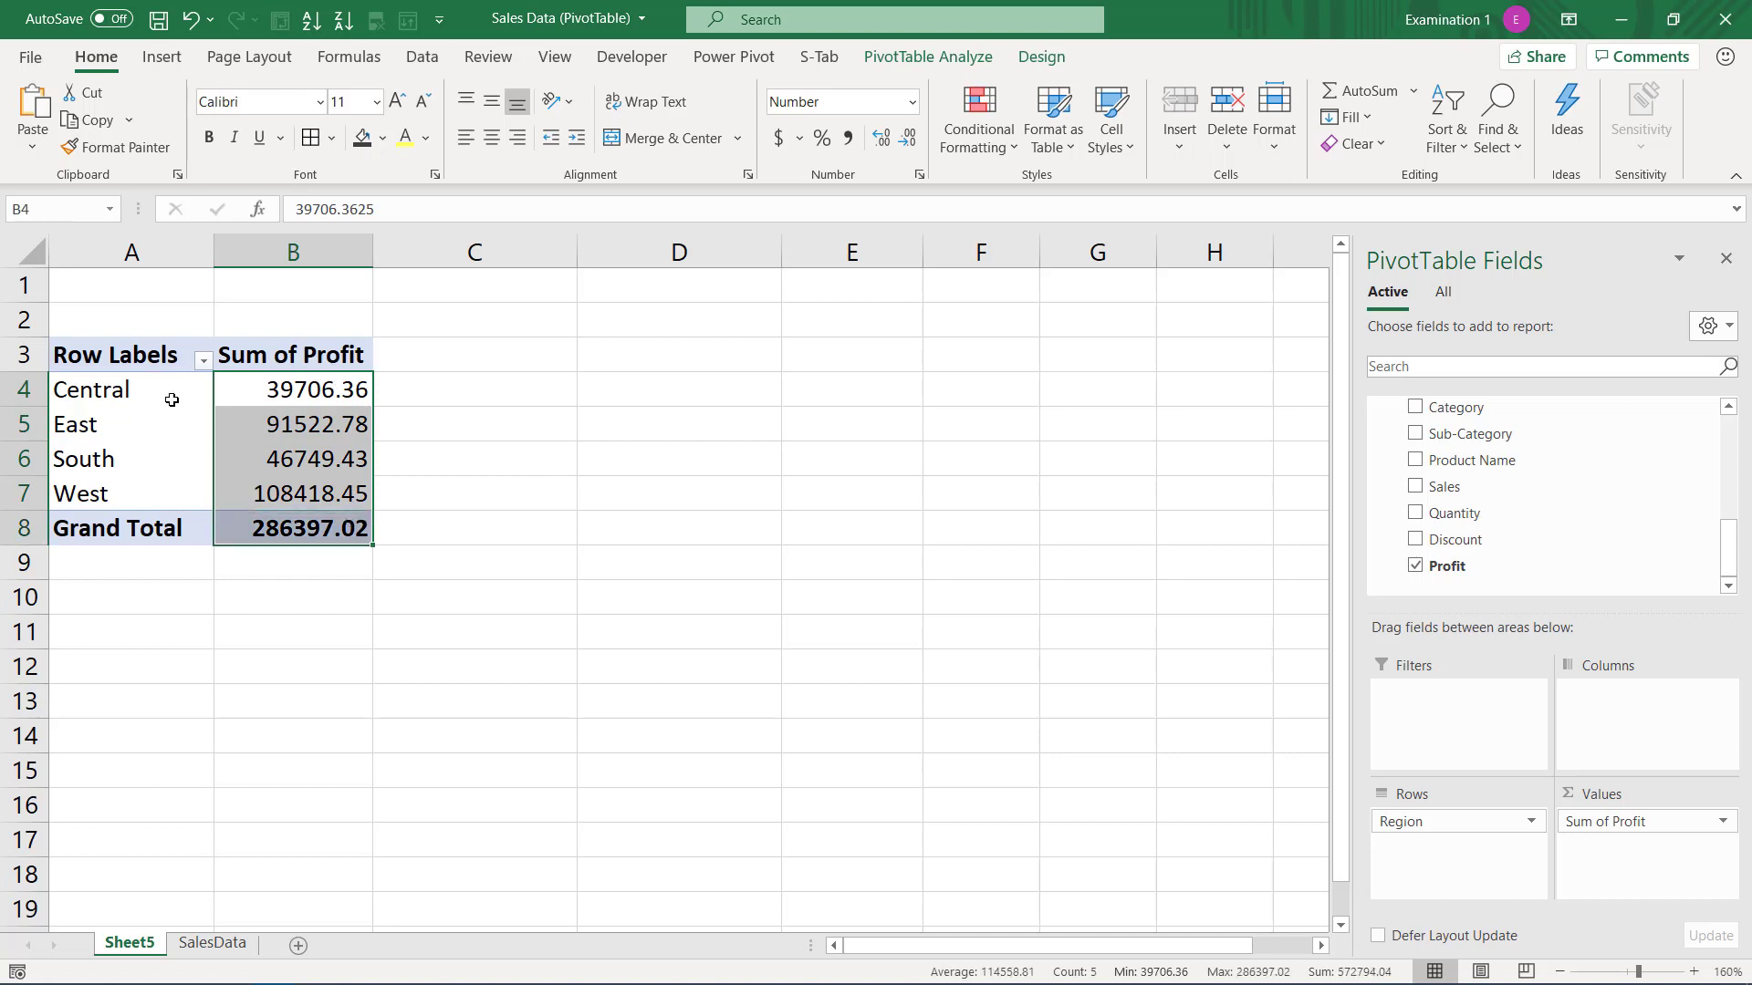
right_click(318, 389)
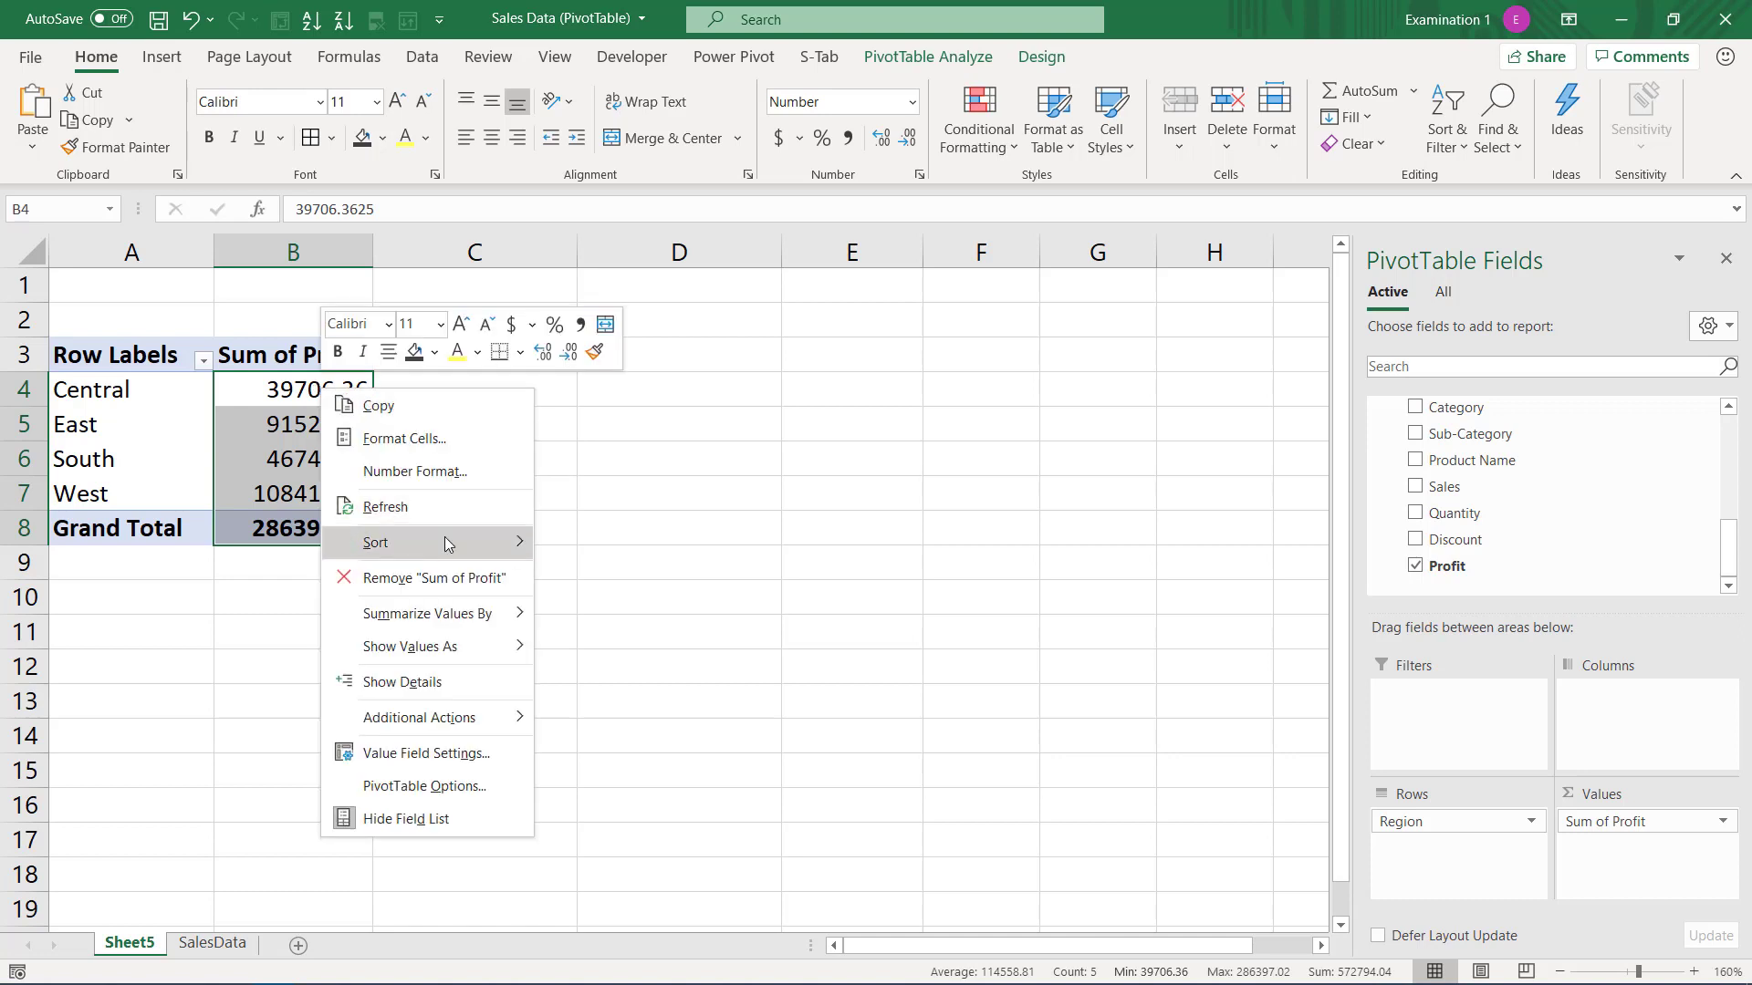
mouse_move(445, 536)
left_click(703, 467)
- Sort the PivotTable's regions by Sum of Profit from largest to smallest
left_click(310, 425)
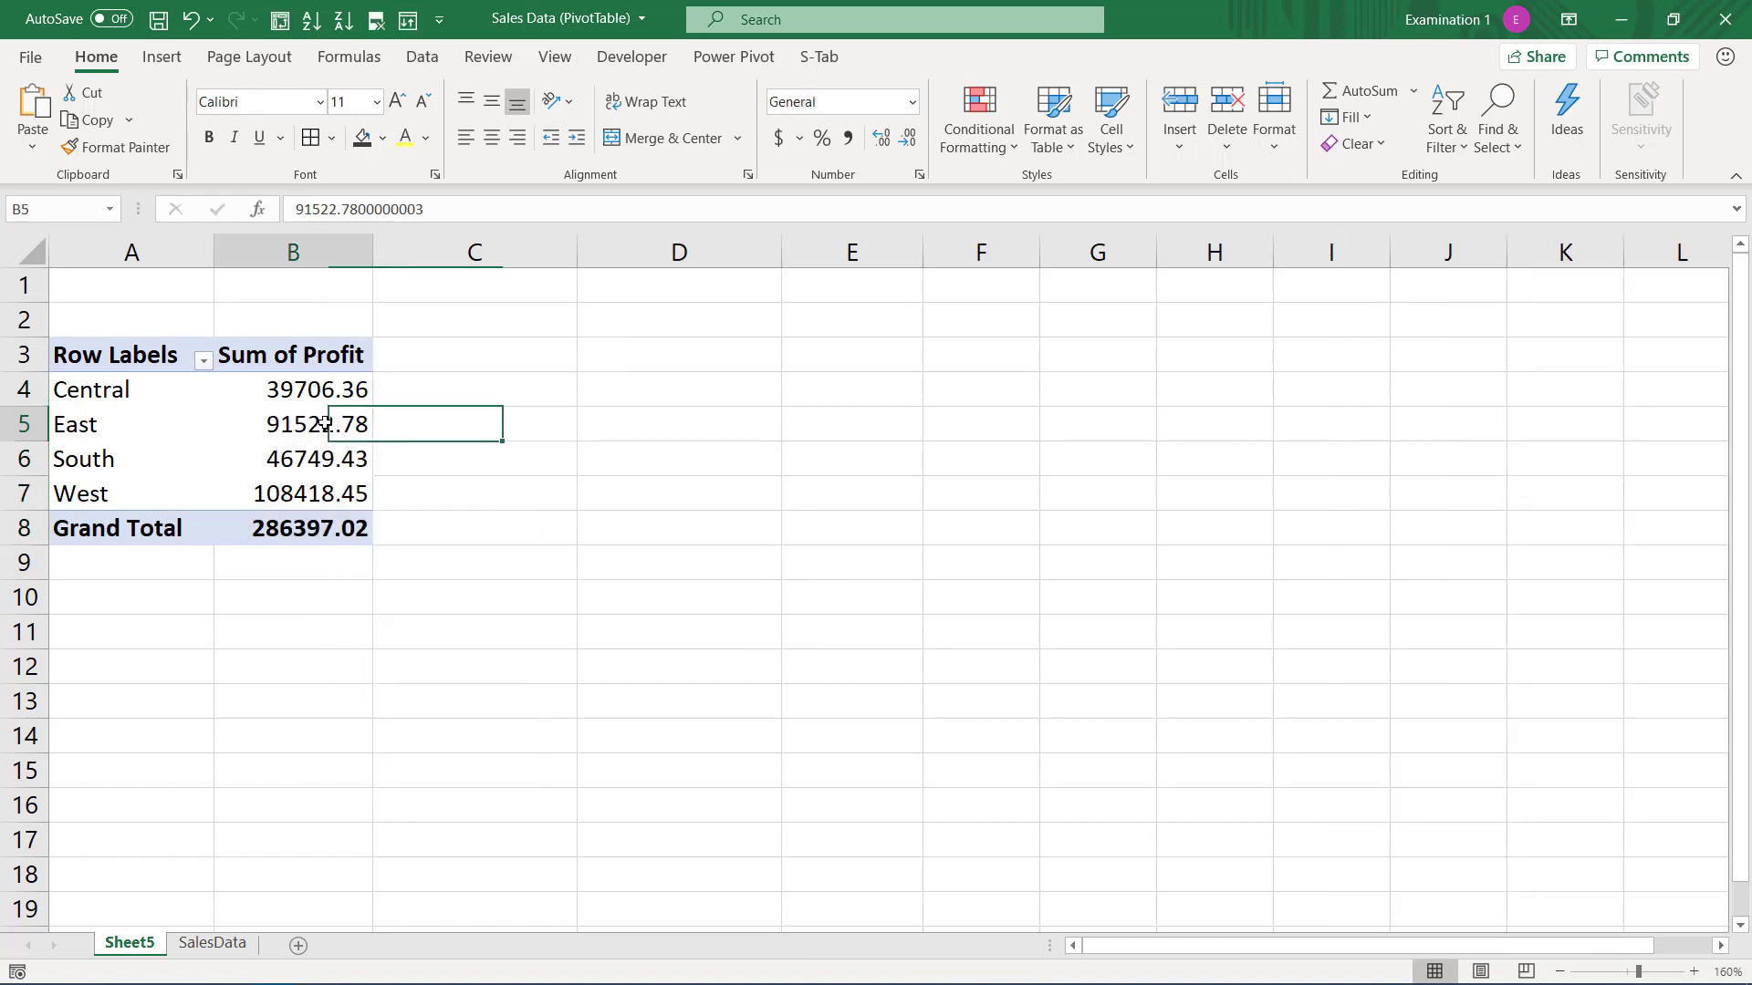
left_click(310, 390)
left_click(312, 391)
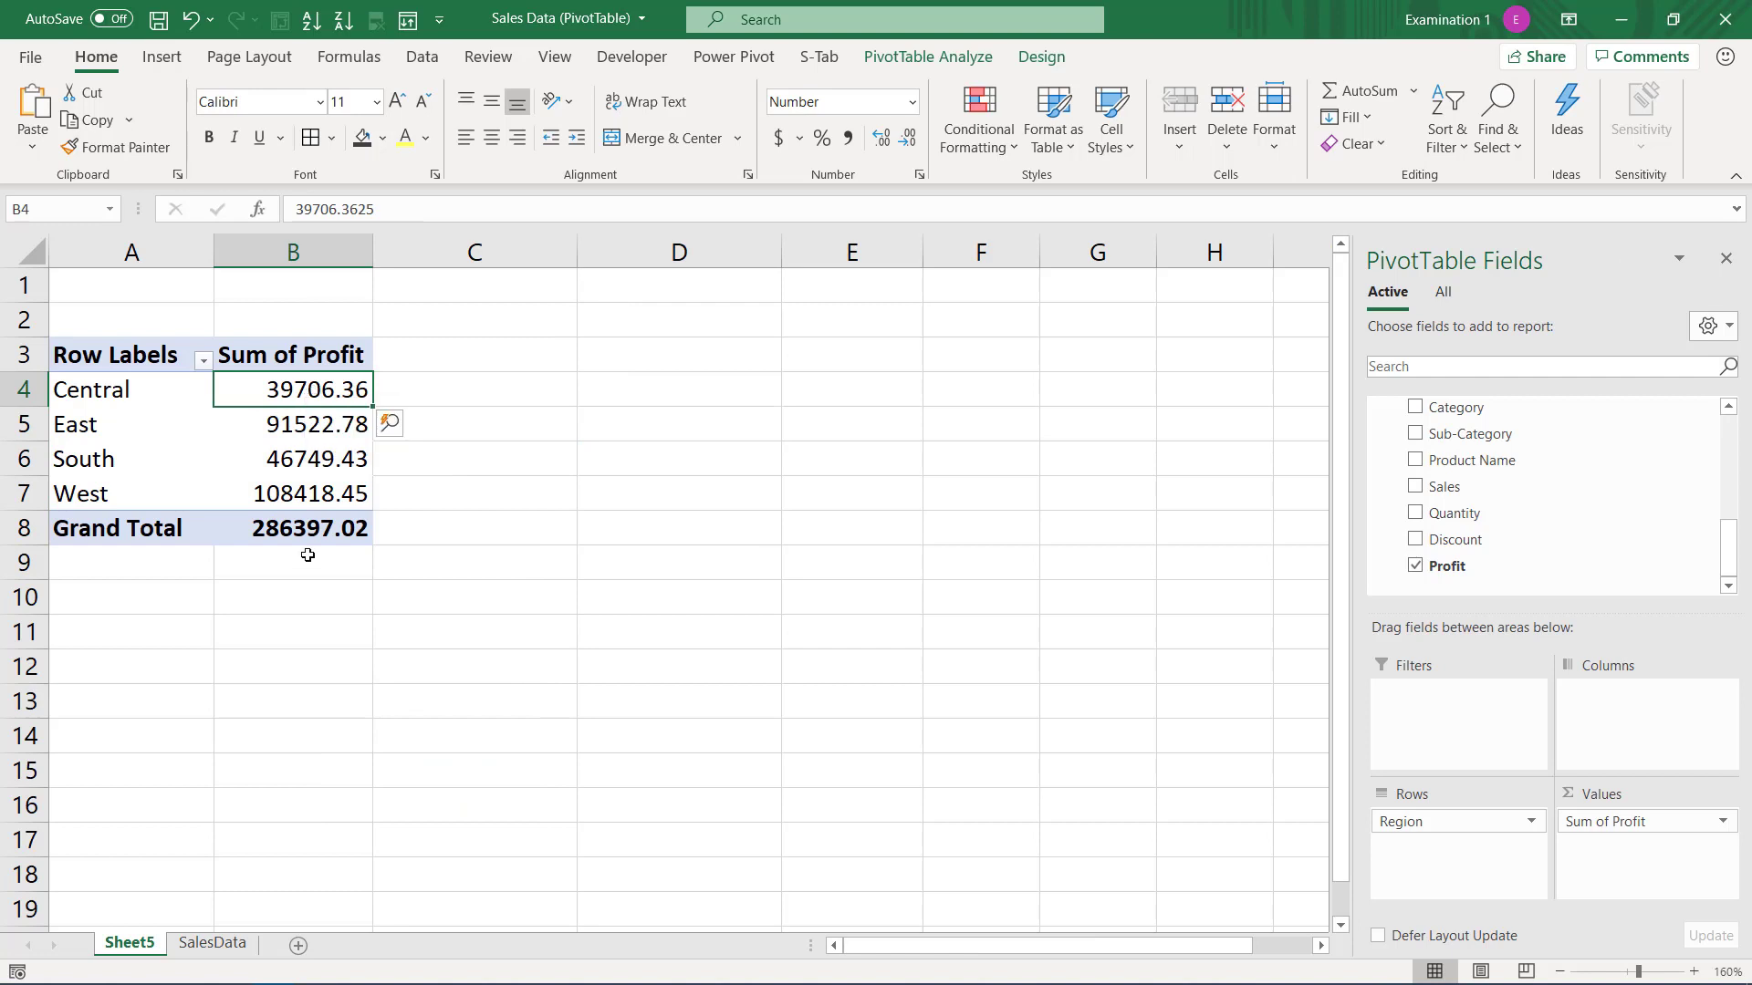
right_click(279, 390)
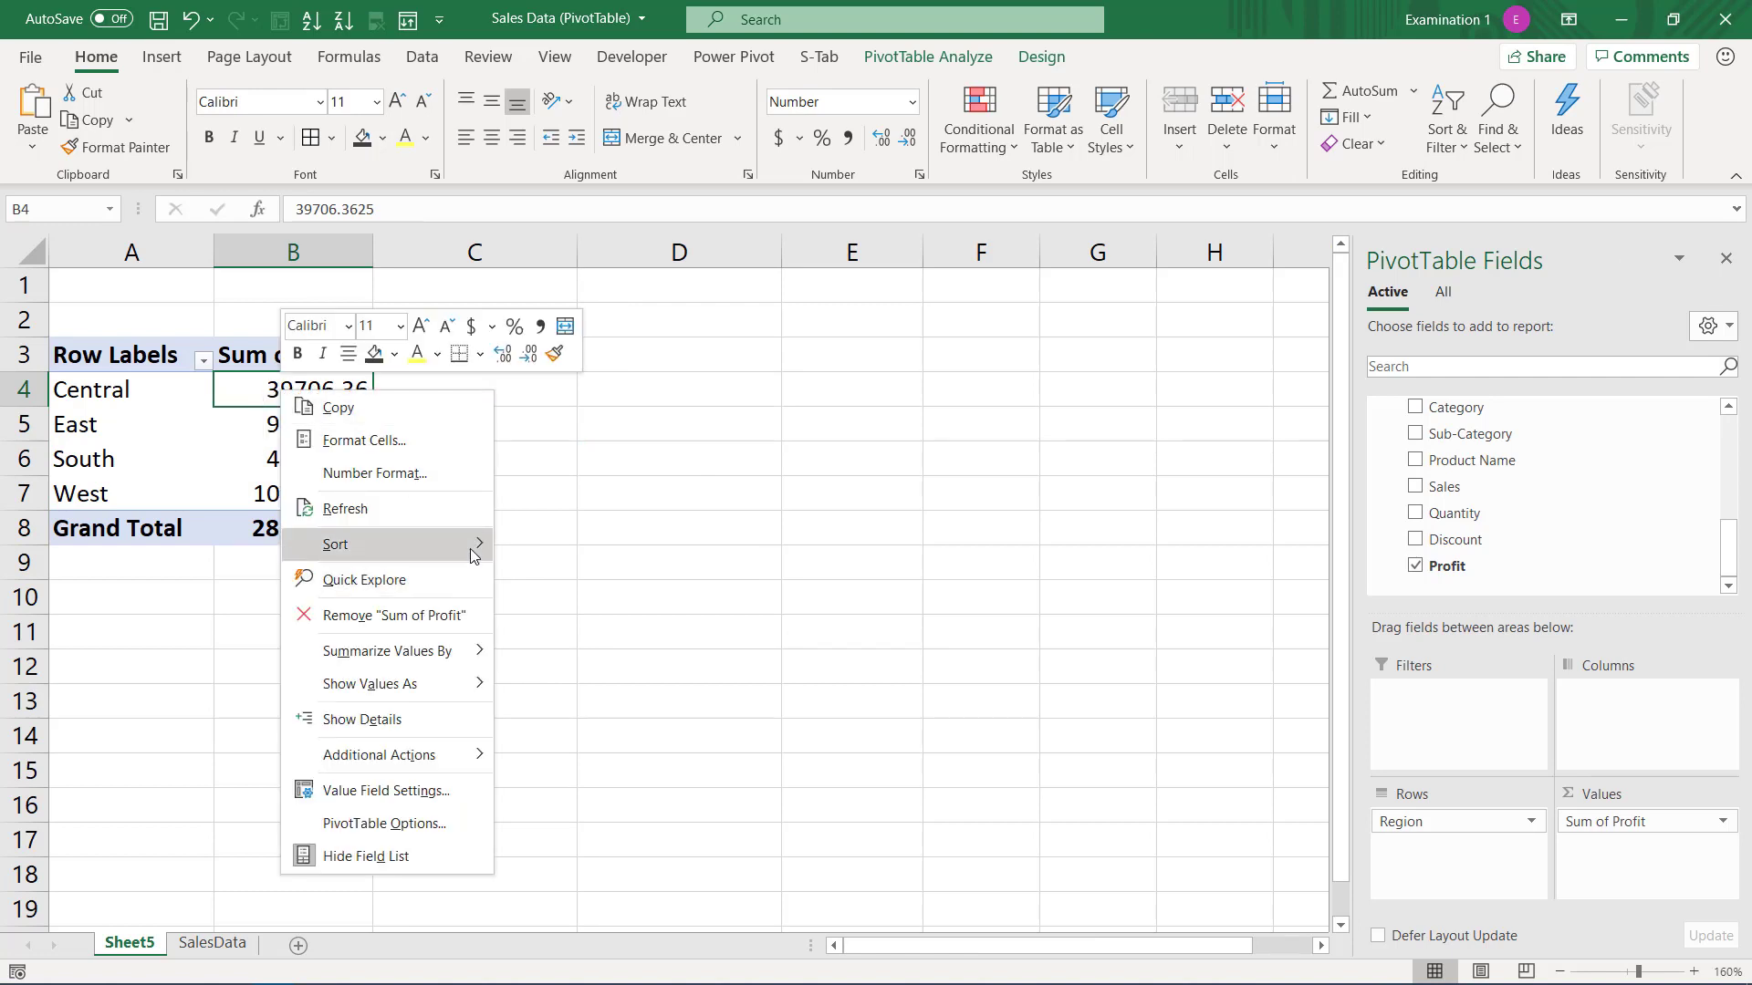
mouse_move(469, 550)
left_click(580, 583)
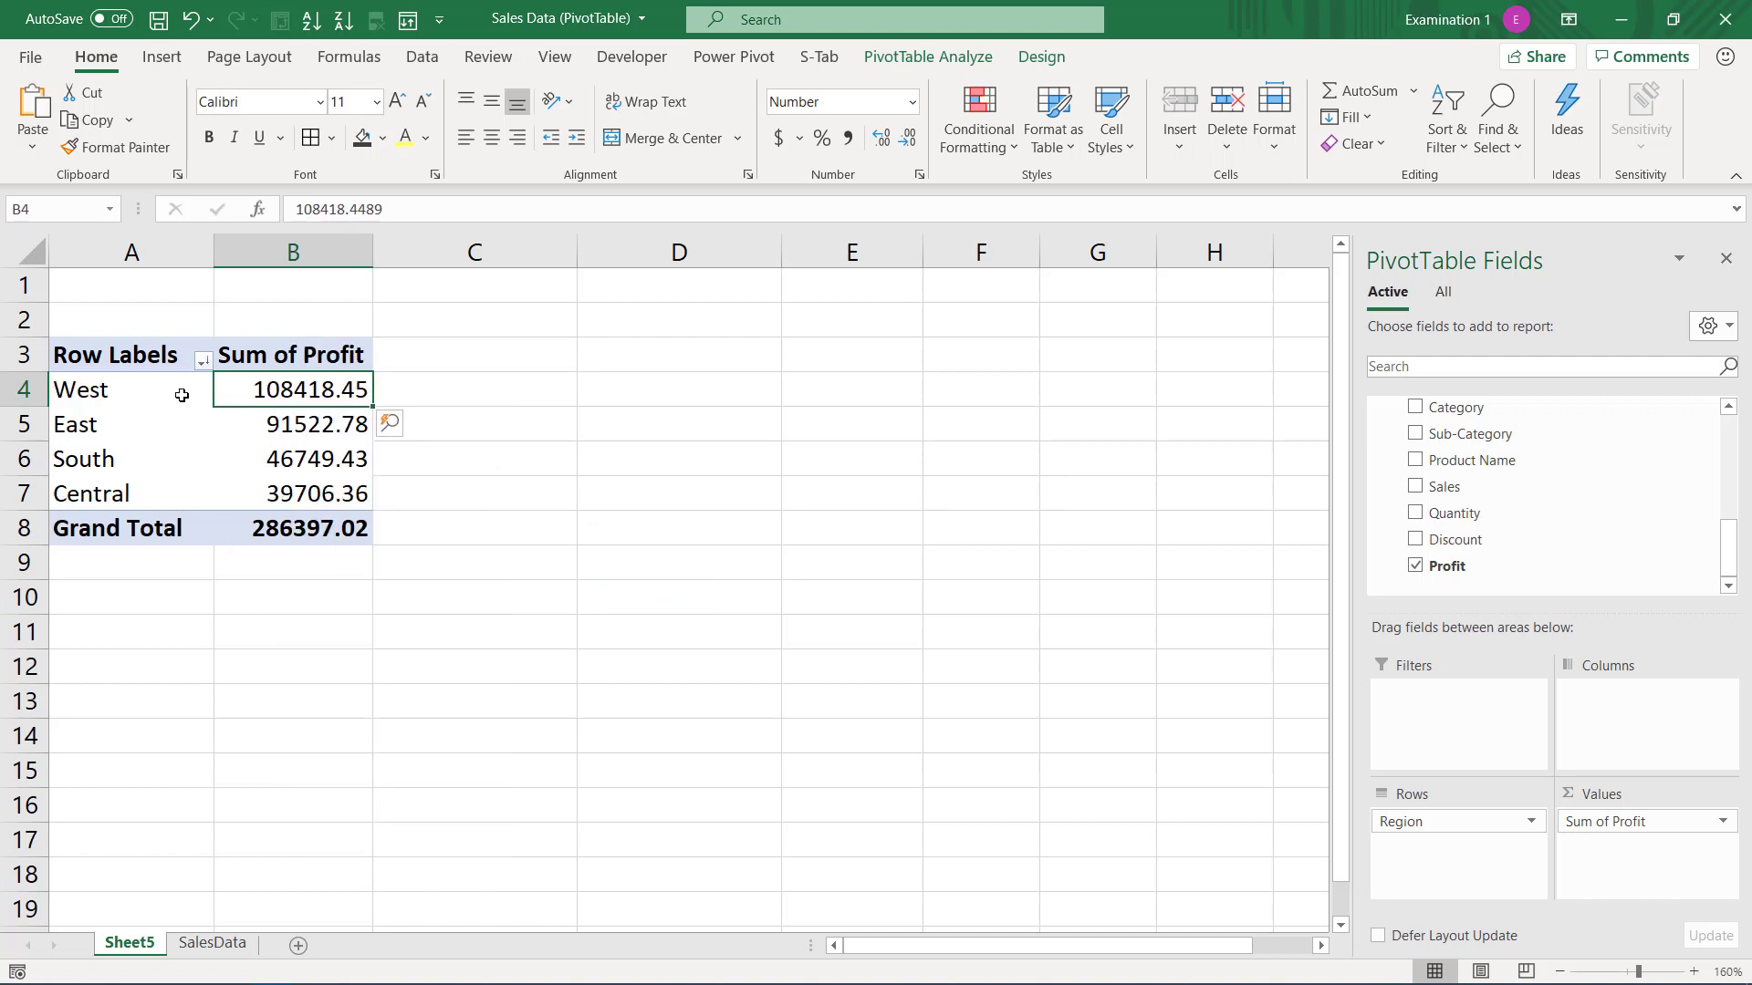
- Review which regions have the highest and lowest profit in the sorted PivotTable
left_click(123, 390)
left_click(314, 389)
left_click_drag(112, 494, 301, 495)
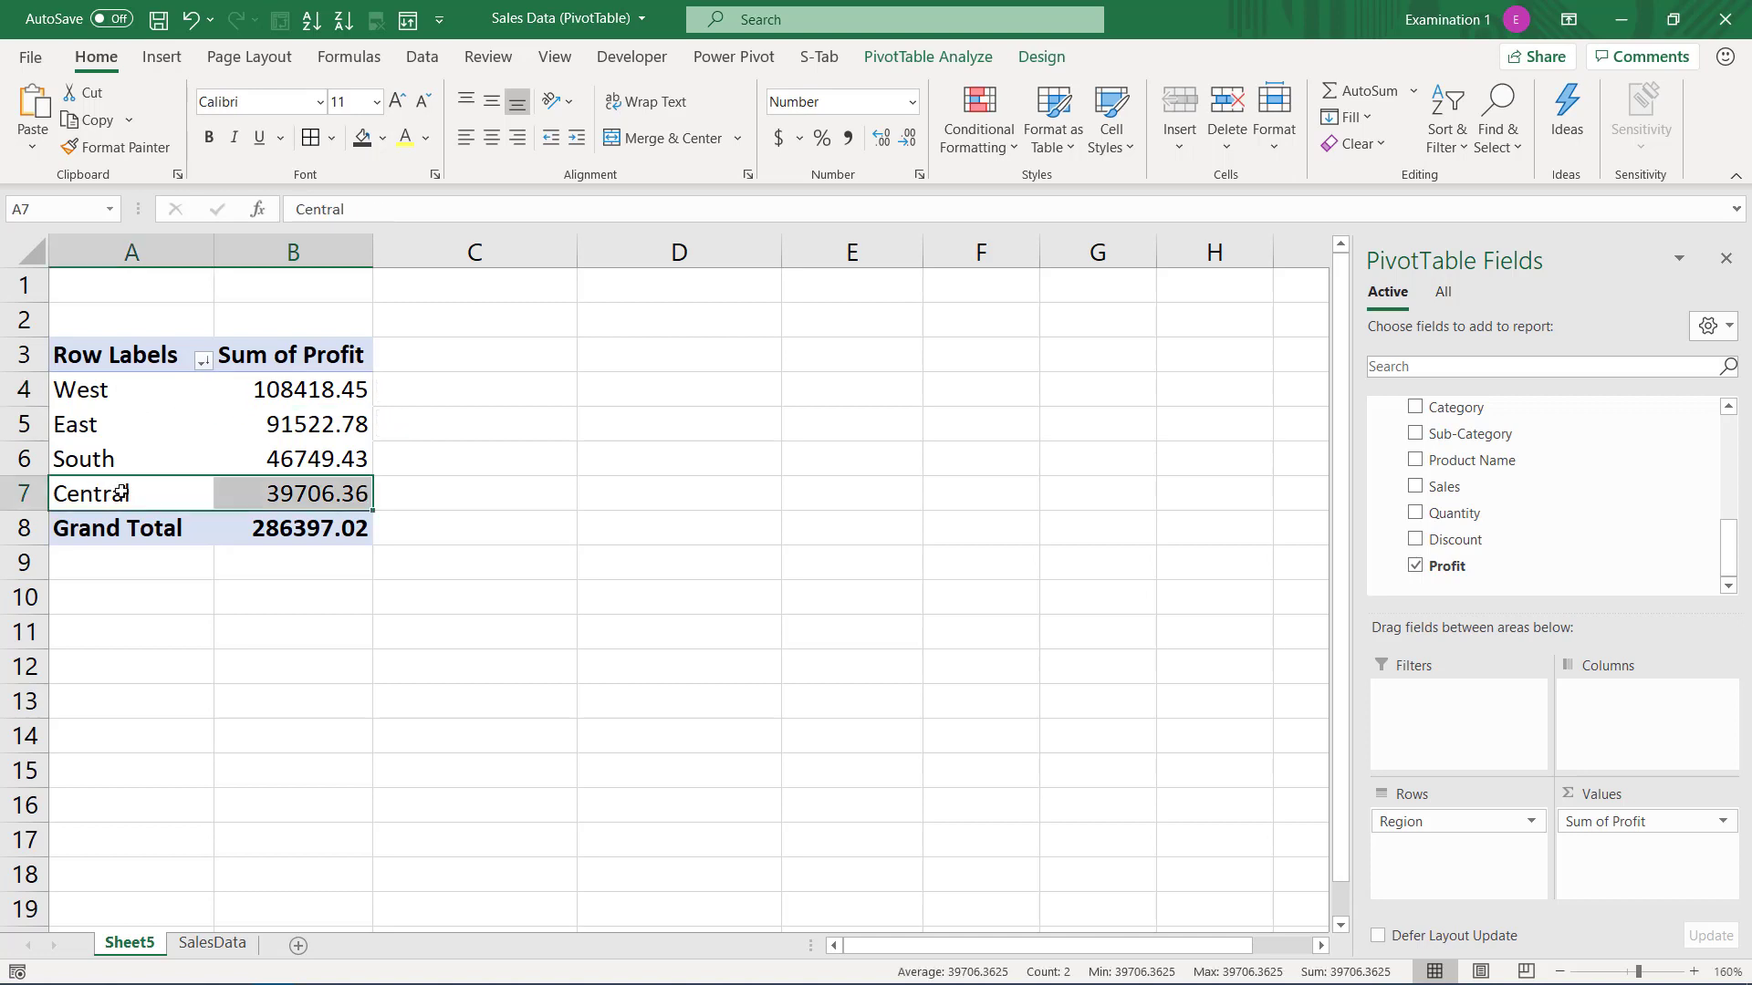
left_click(281, 497)
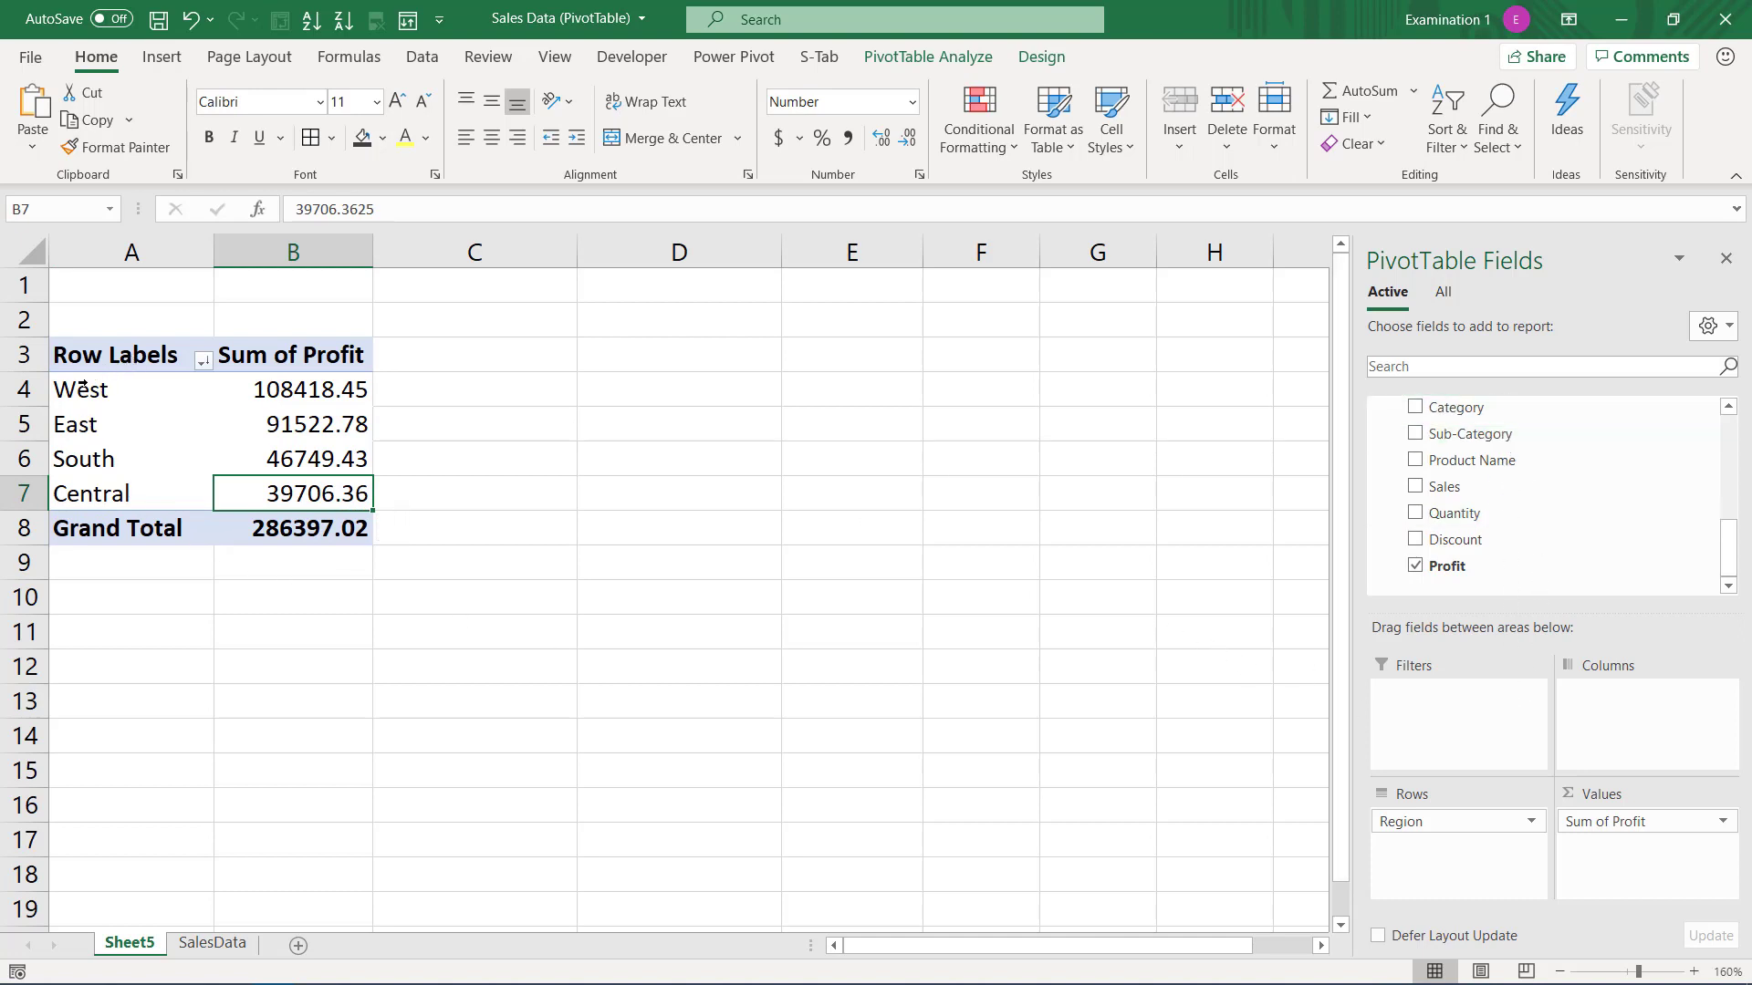
left_click(113, 399)
left_click(129, 390)
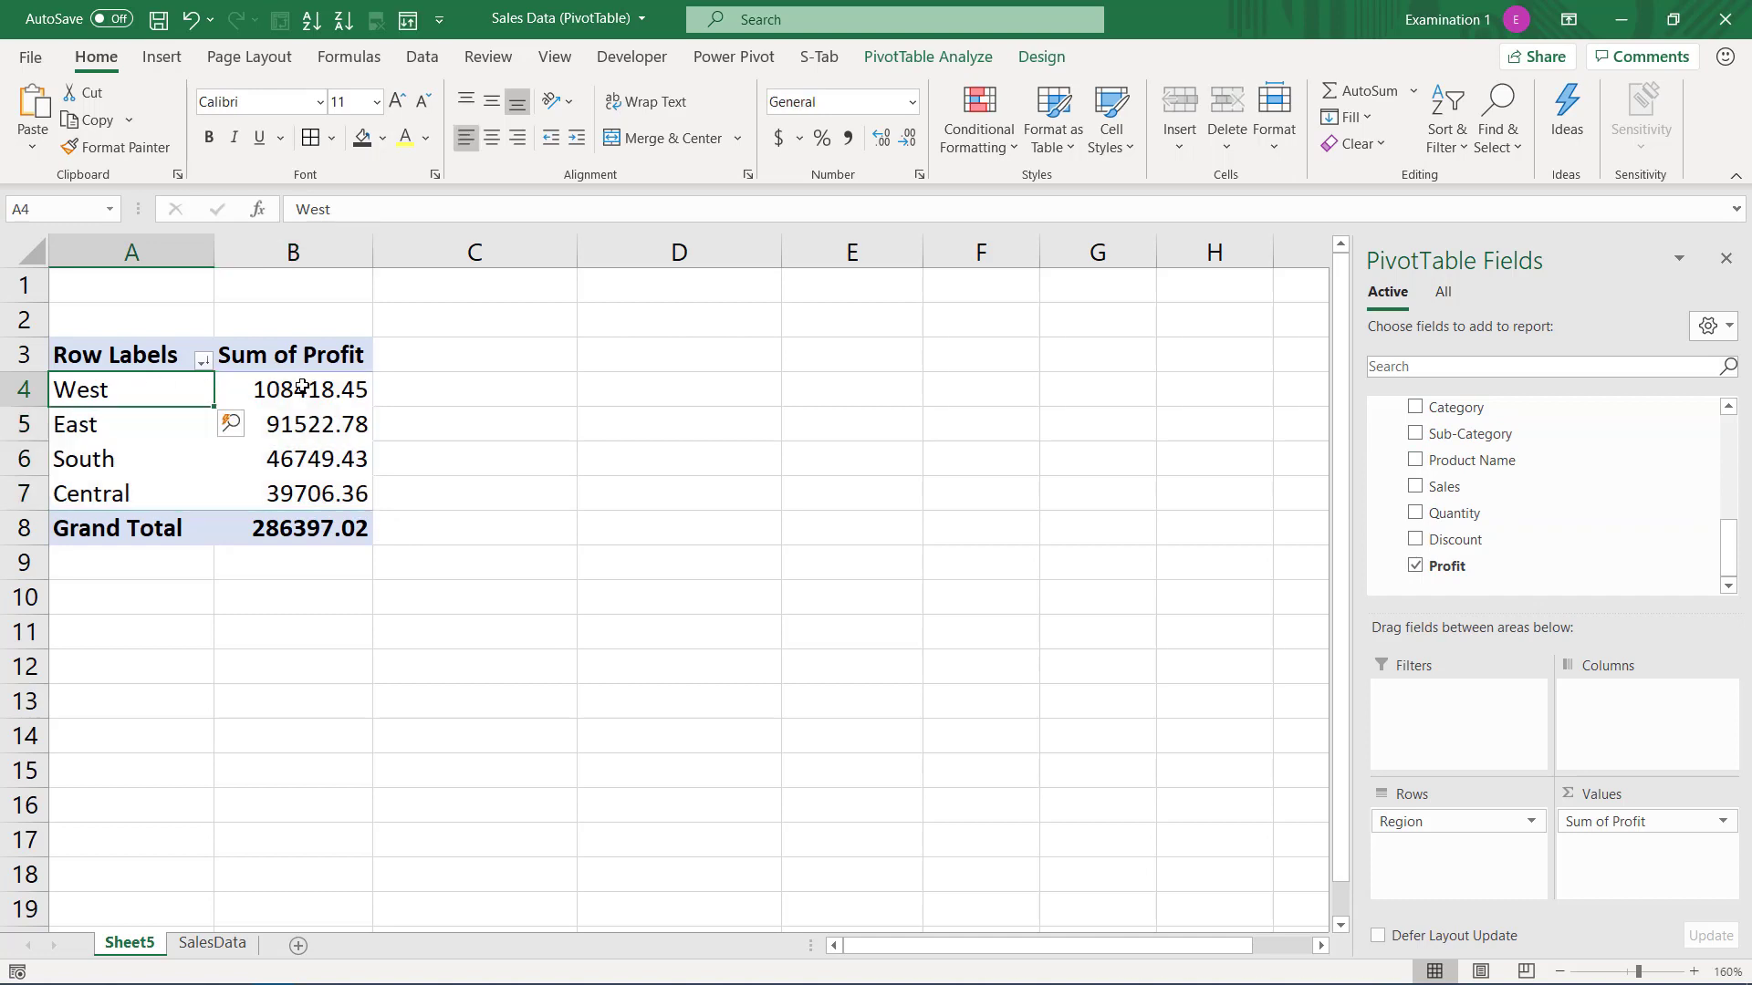
left_click(303, 387)
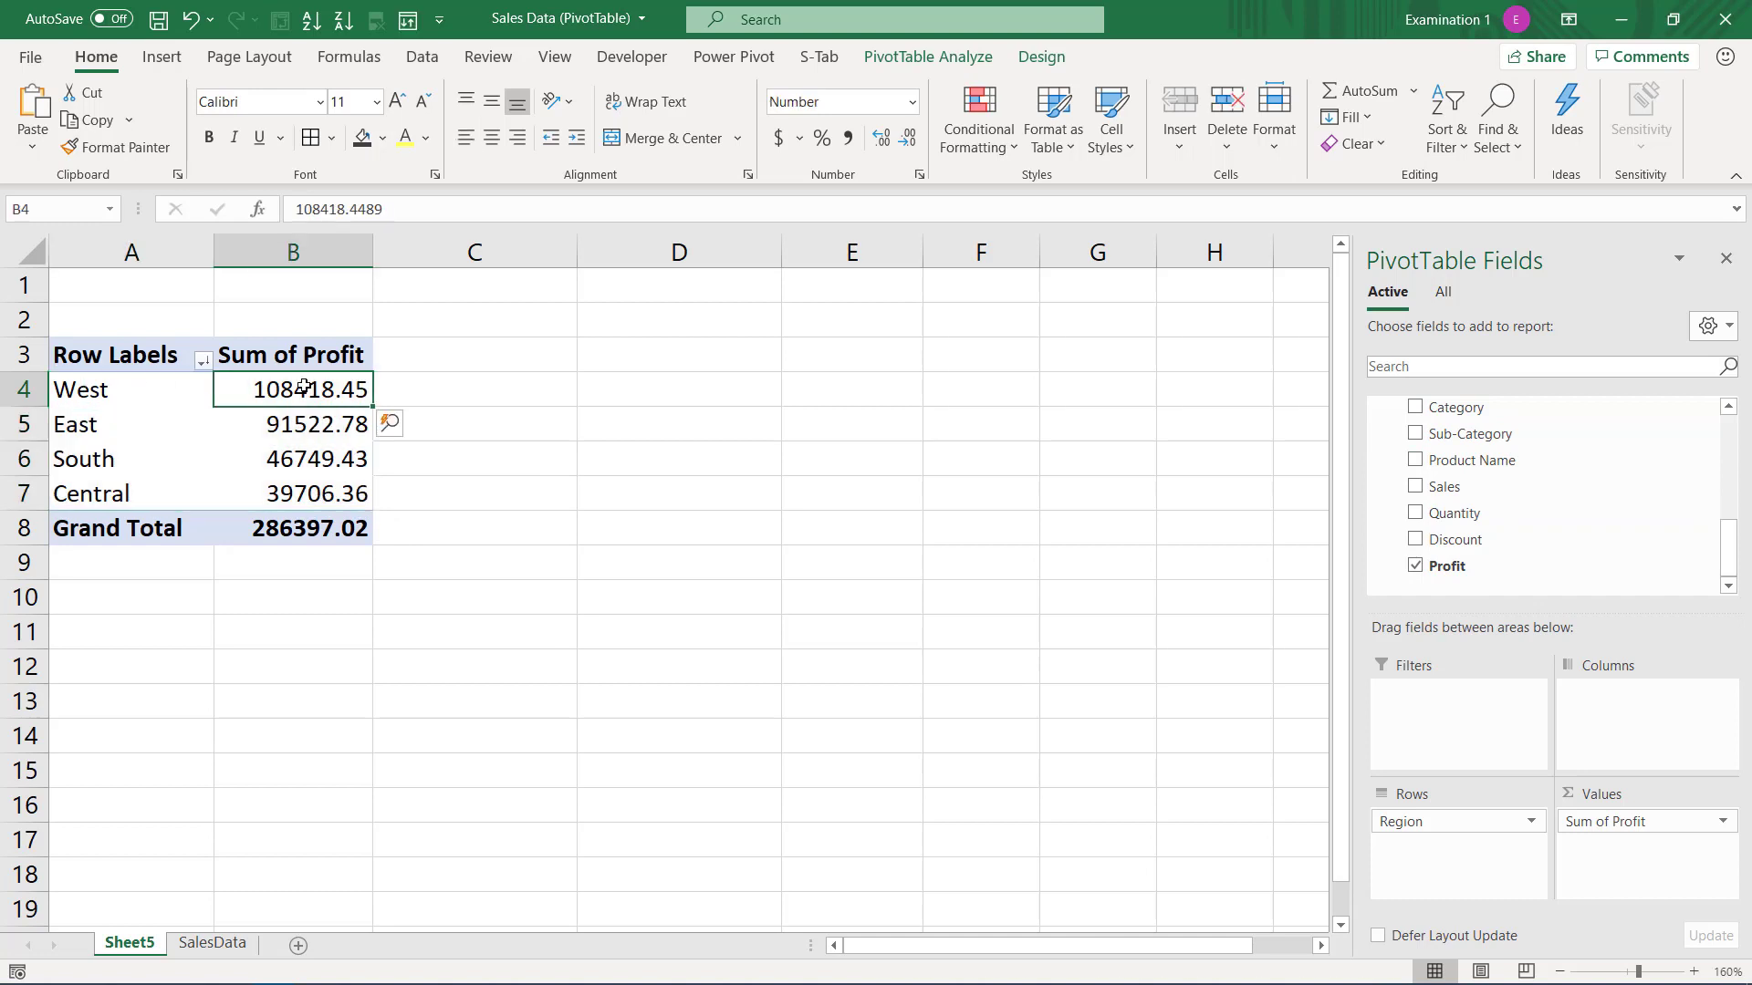
- Check which segments the Segment column of the SalesData sheet contains, and return to the PivotTable sheet
left_click(319, 495)
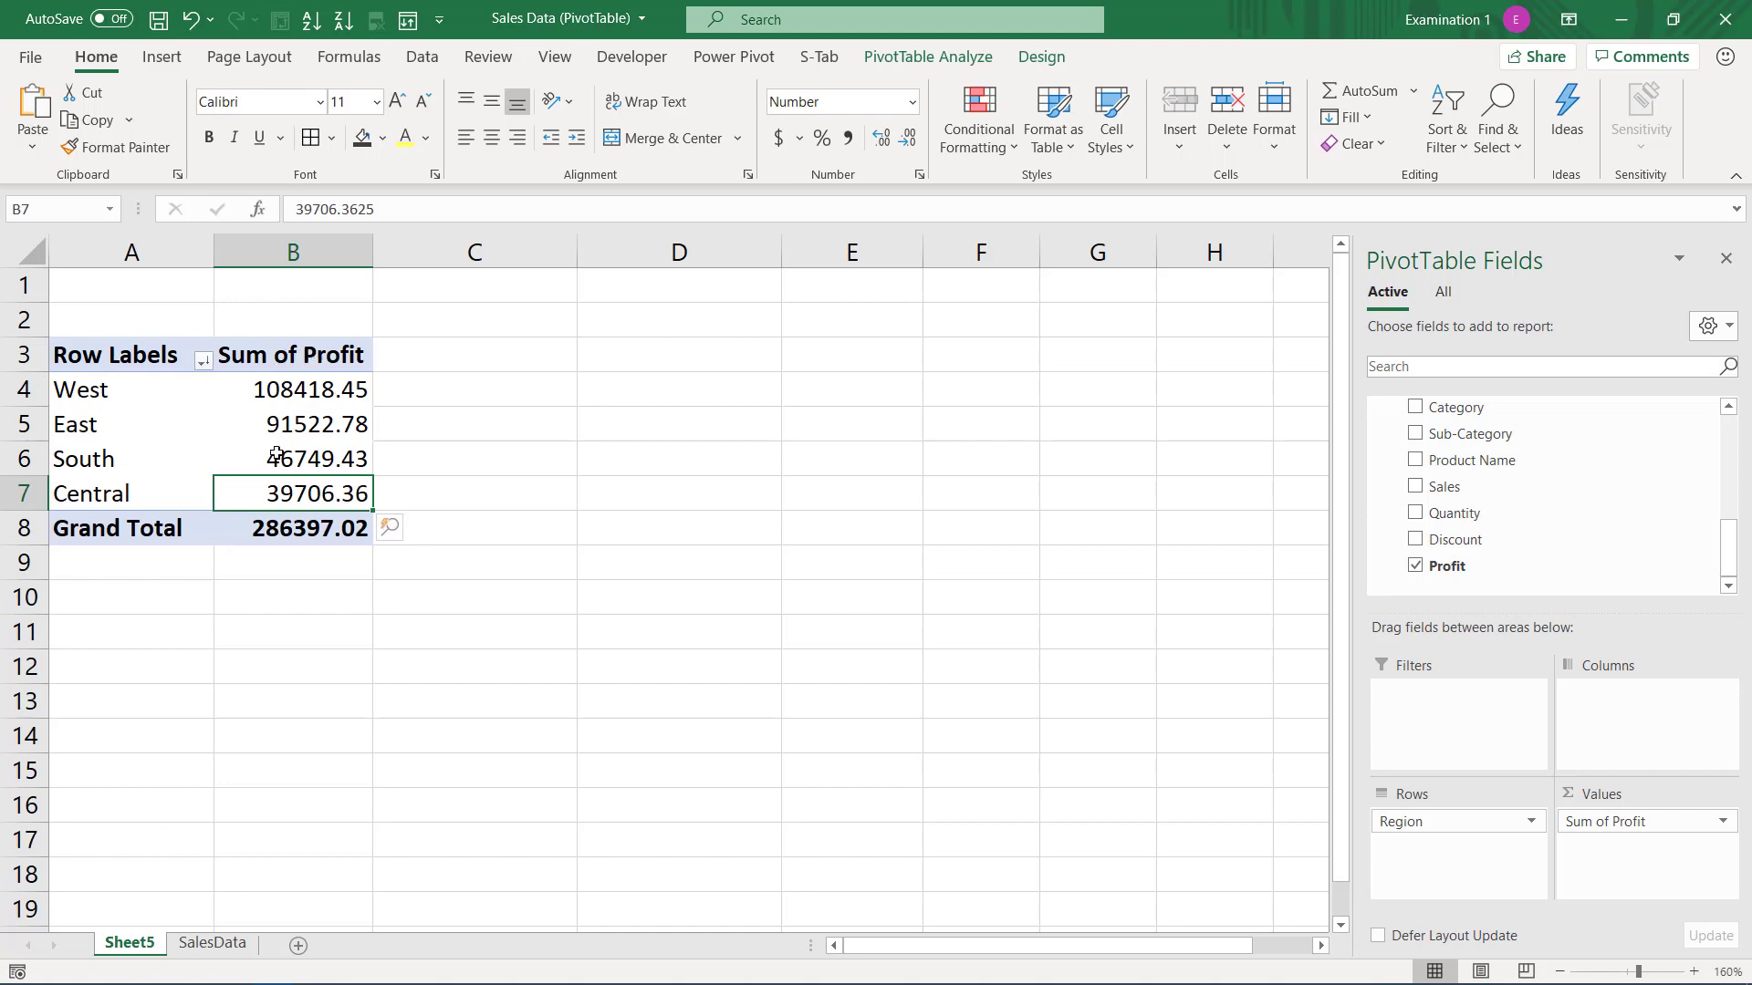
left_click(197, 944)
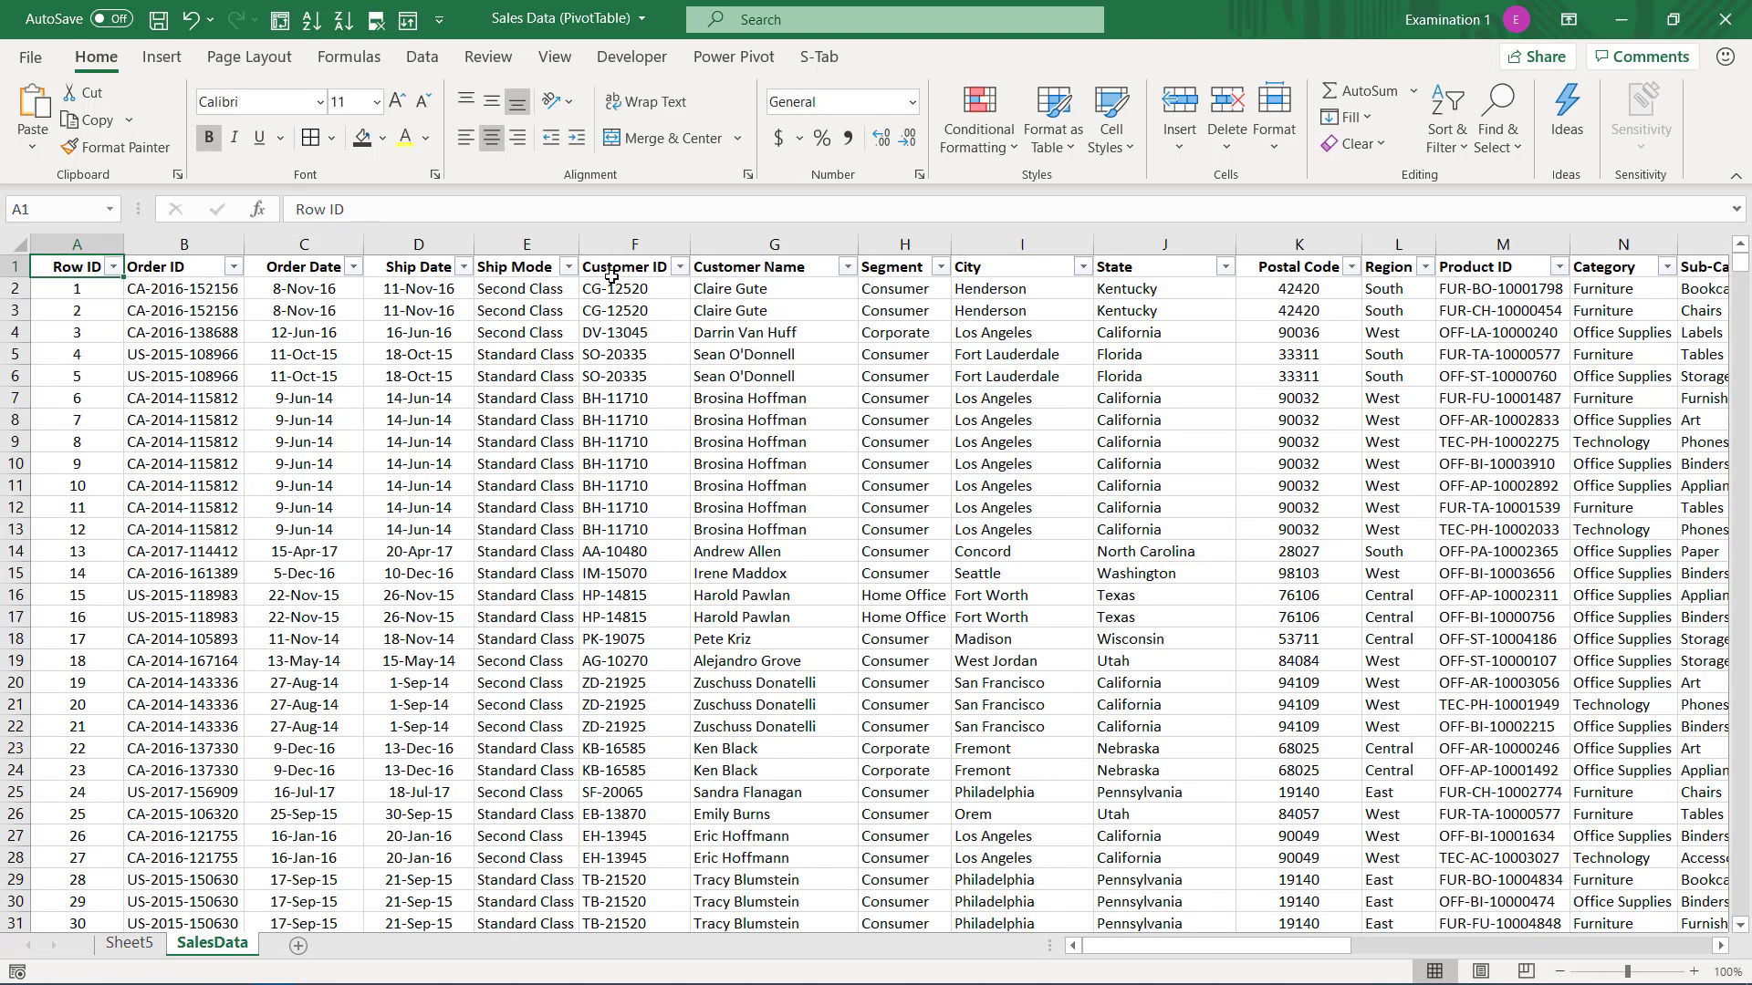
left_click(941, 267)
left_click(494, 665)
left_click(129, 944)
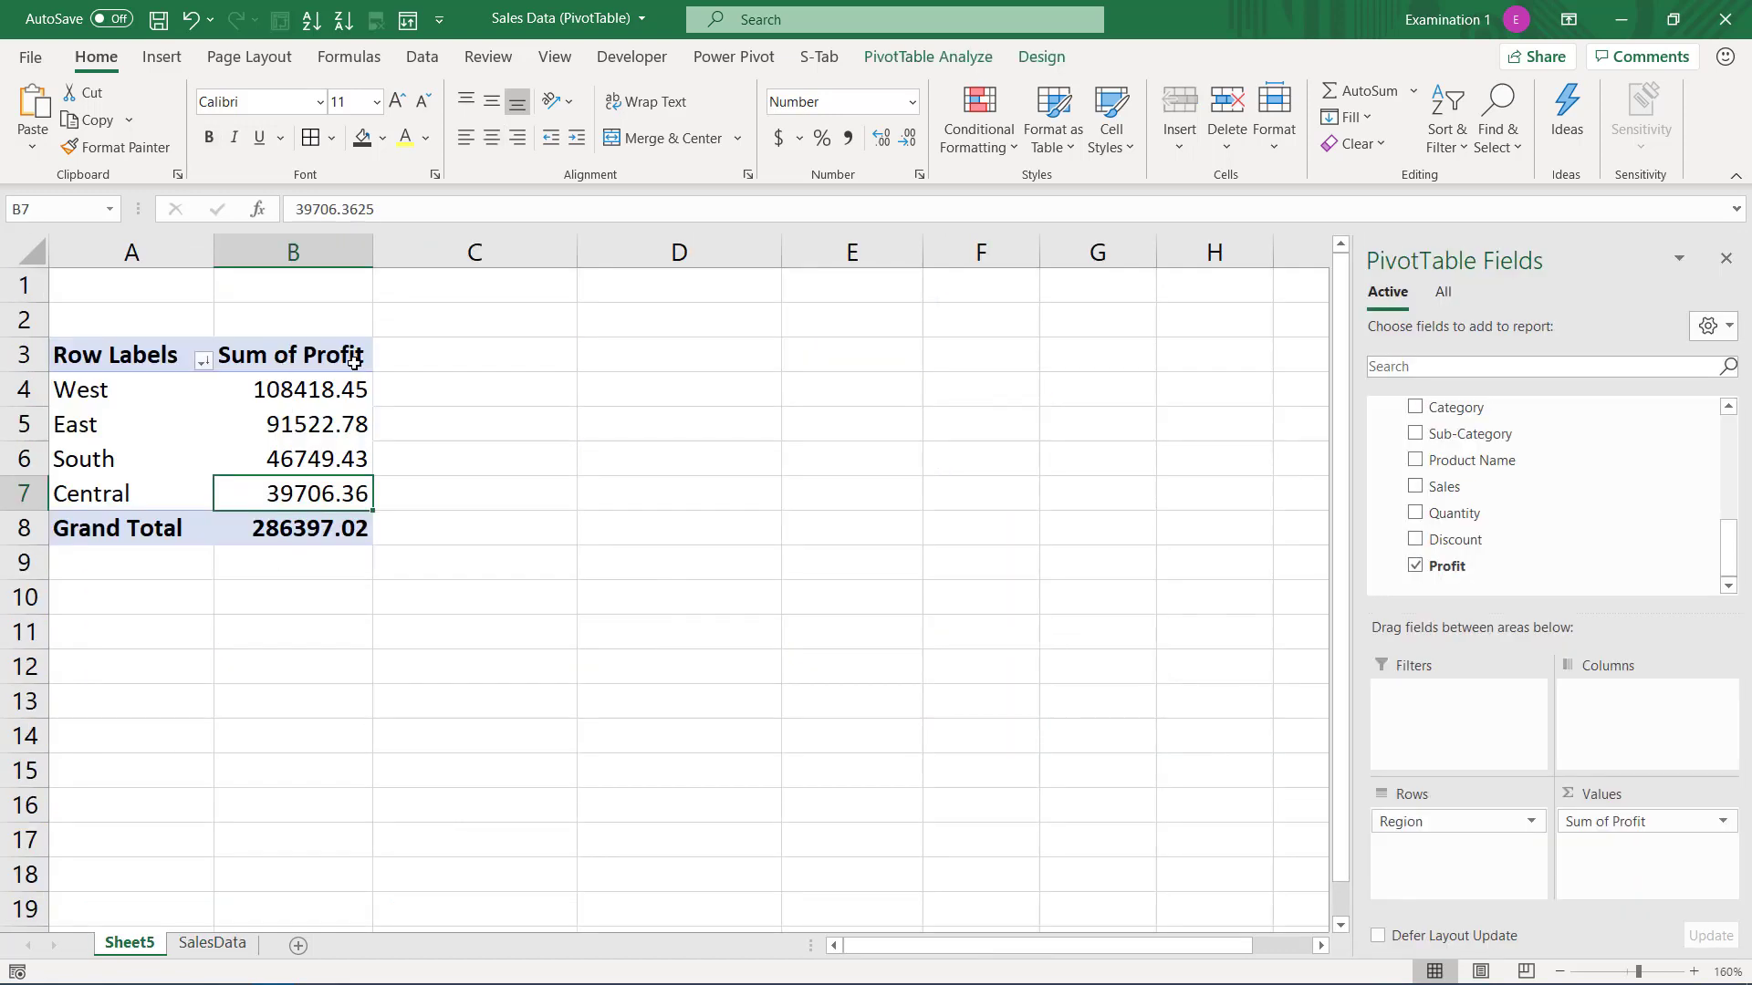
left_click(224, 946)
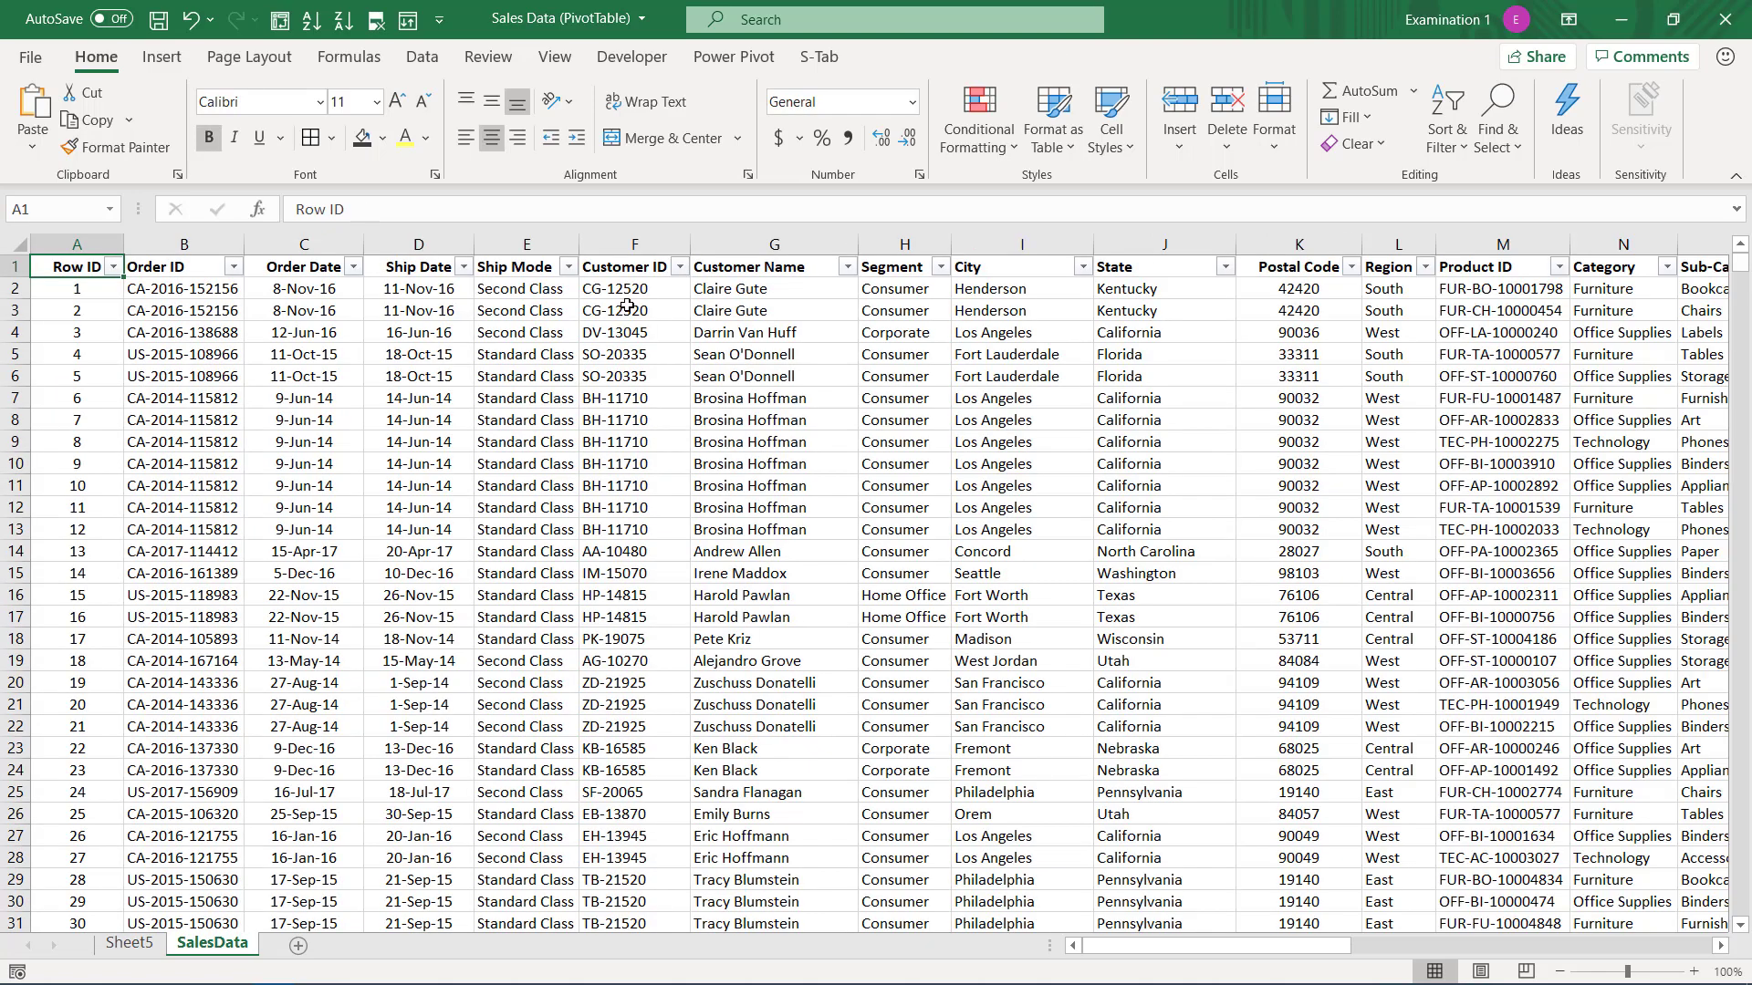
left_click(940, 267)
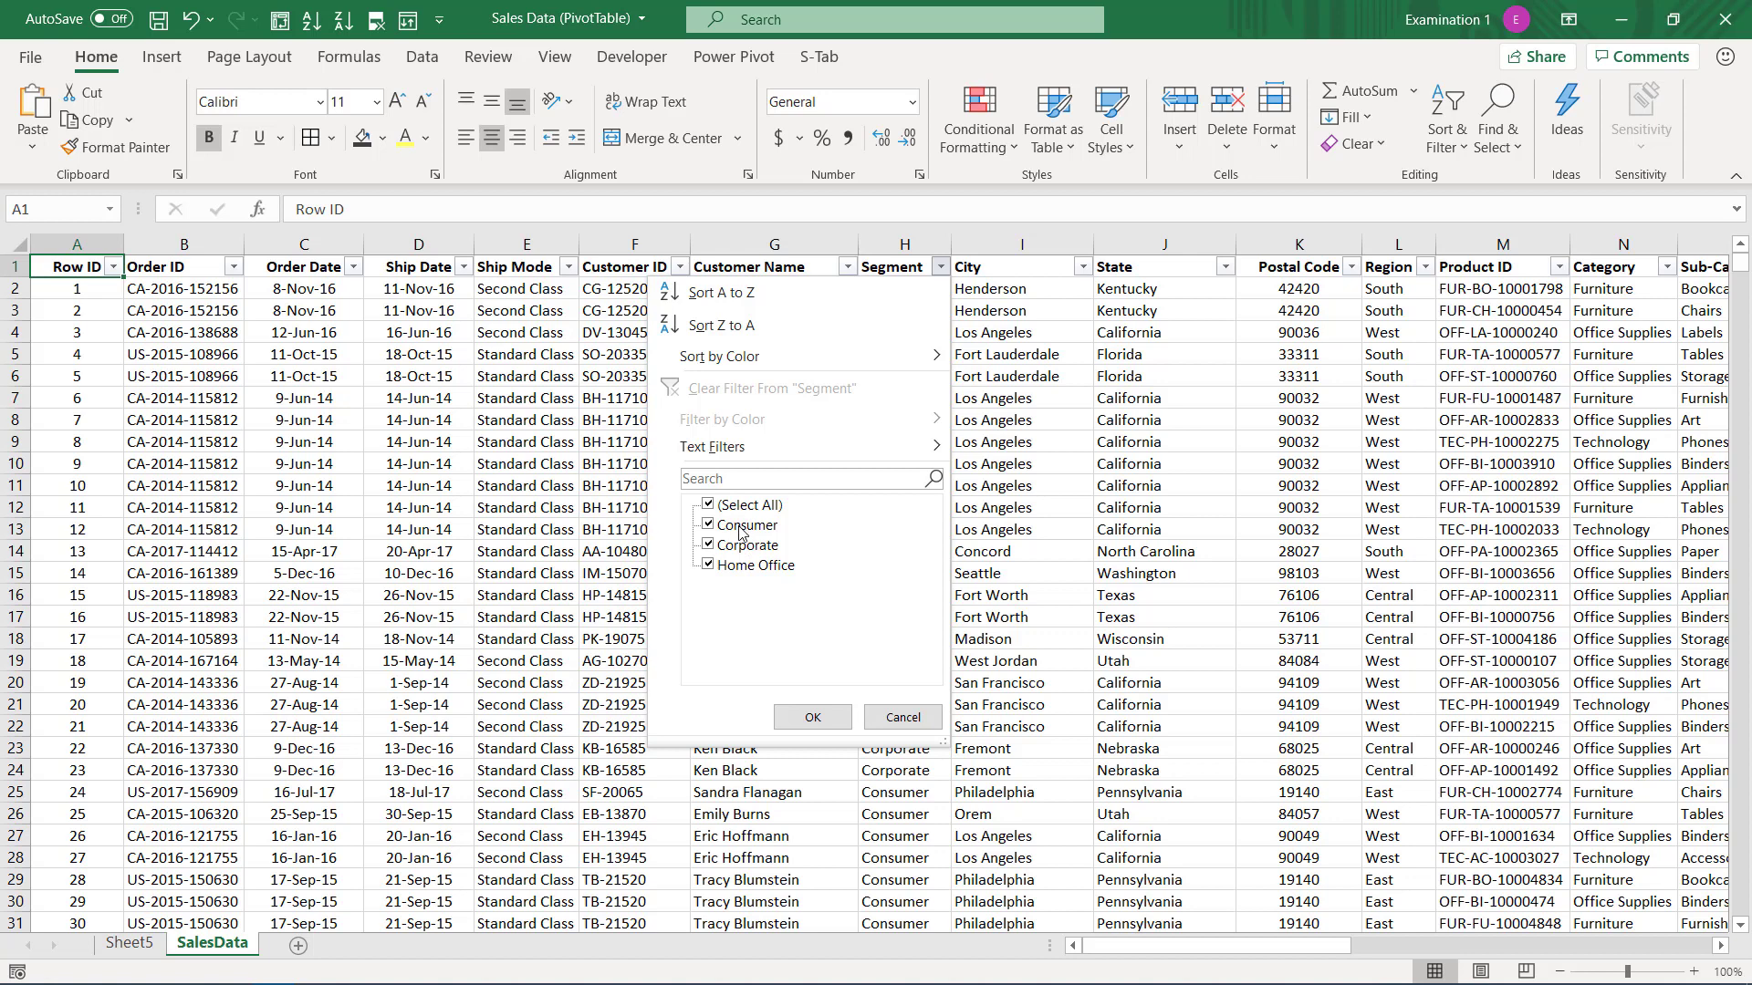
left_click(812, 718)
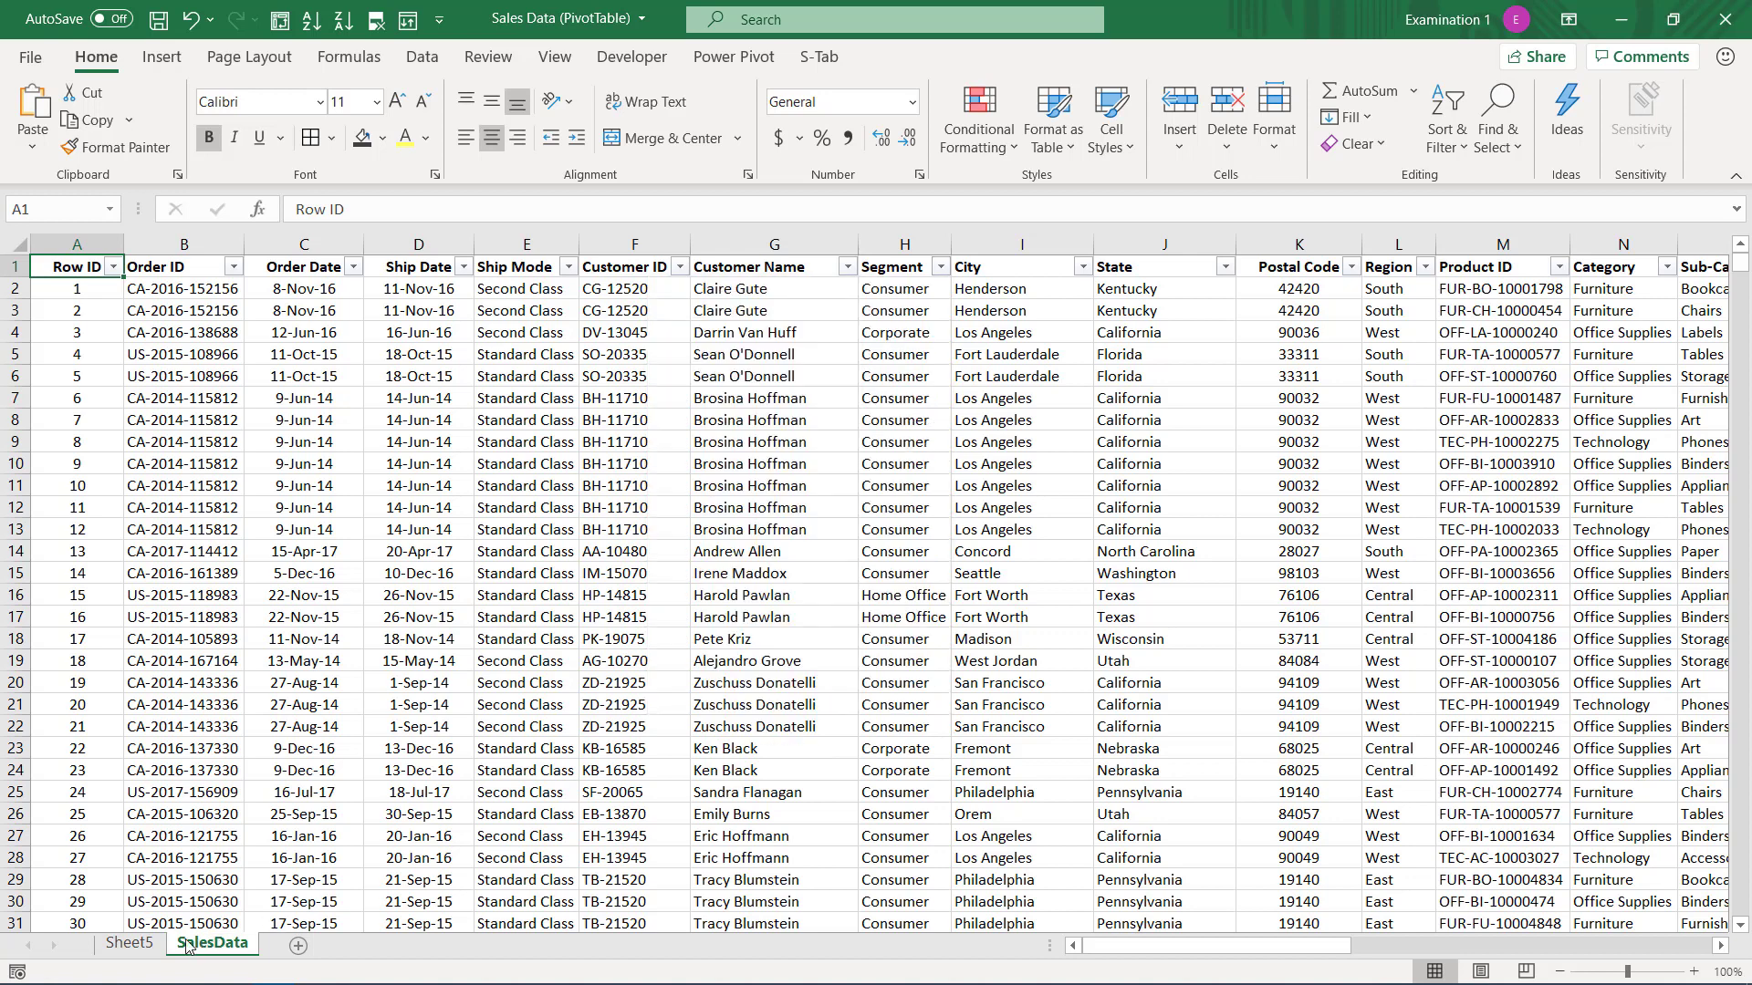
left_click(129, 942)
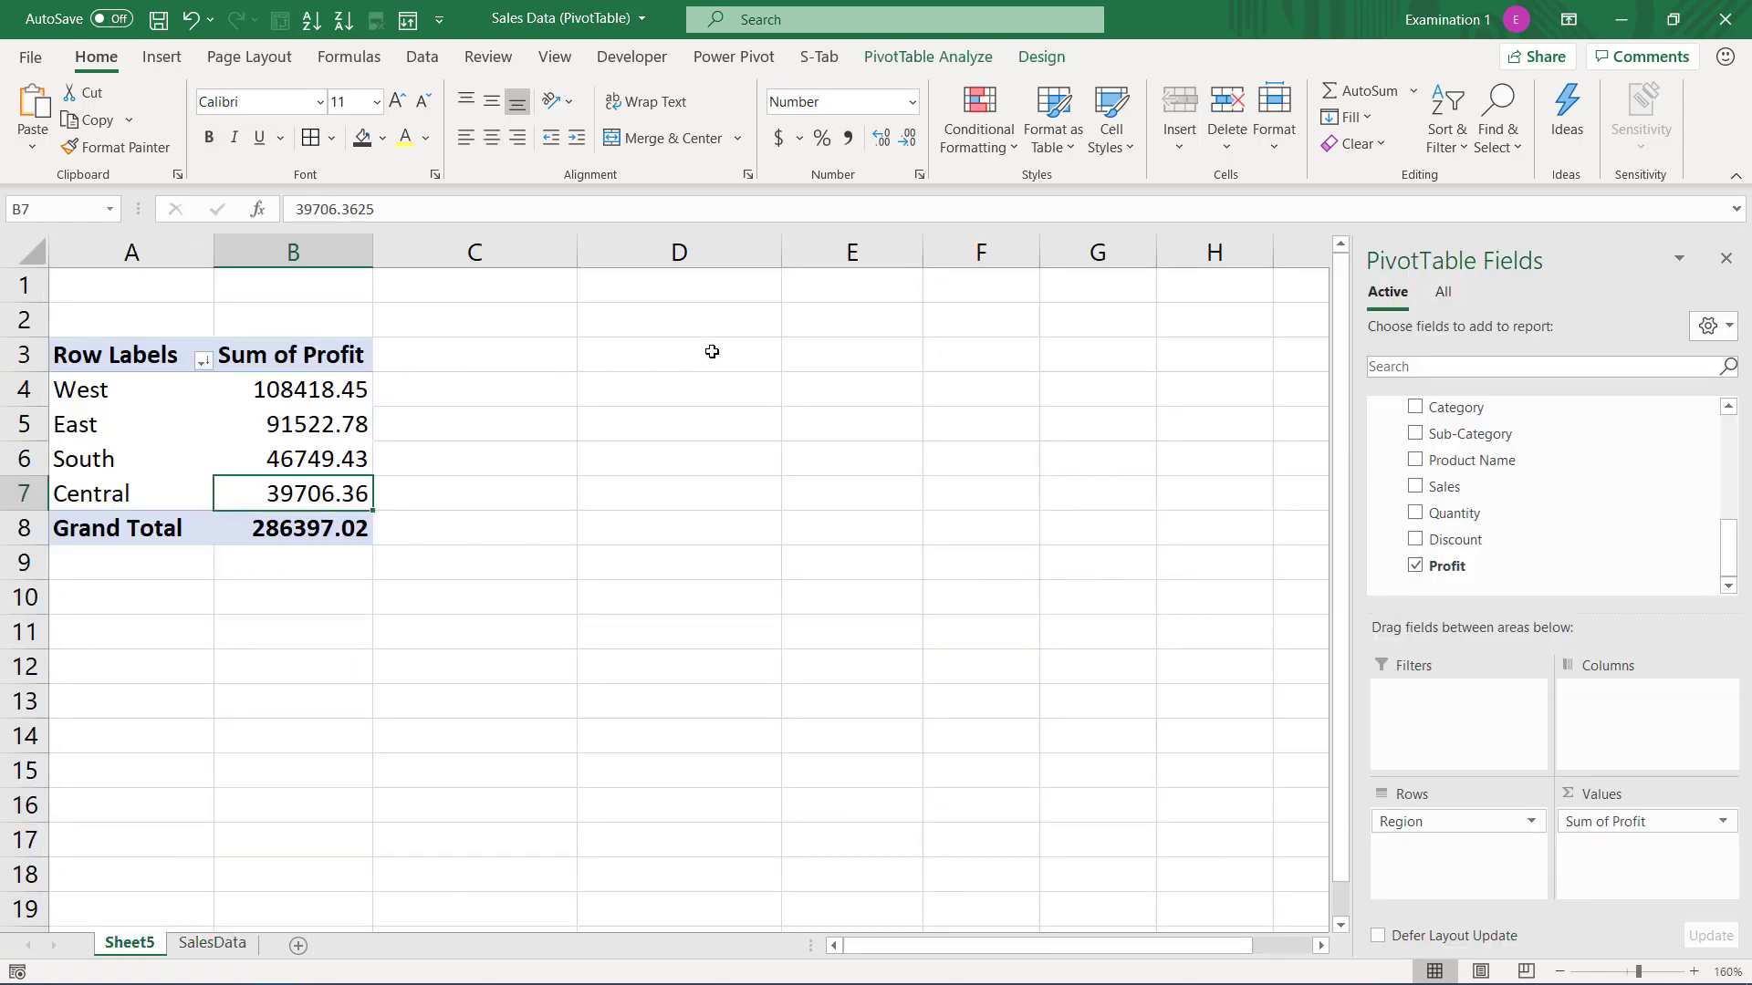
- Add the Segment field to the PivotTable's columns and review the region labels and their grand totals
scroll(1504, 514, "up", 1)
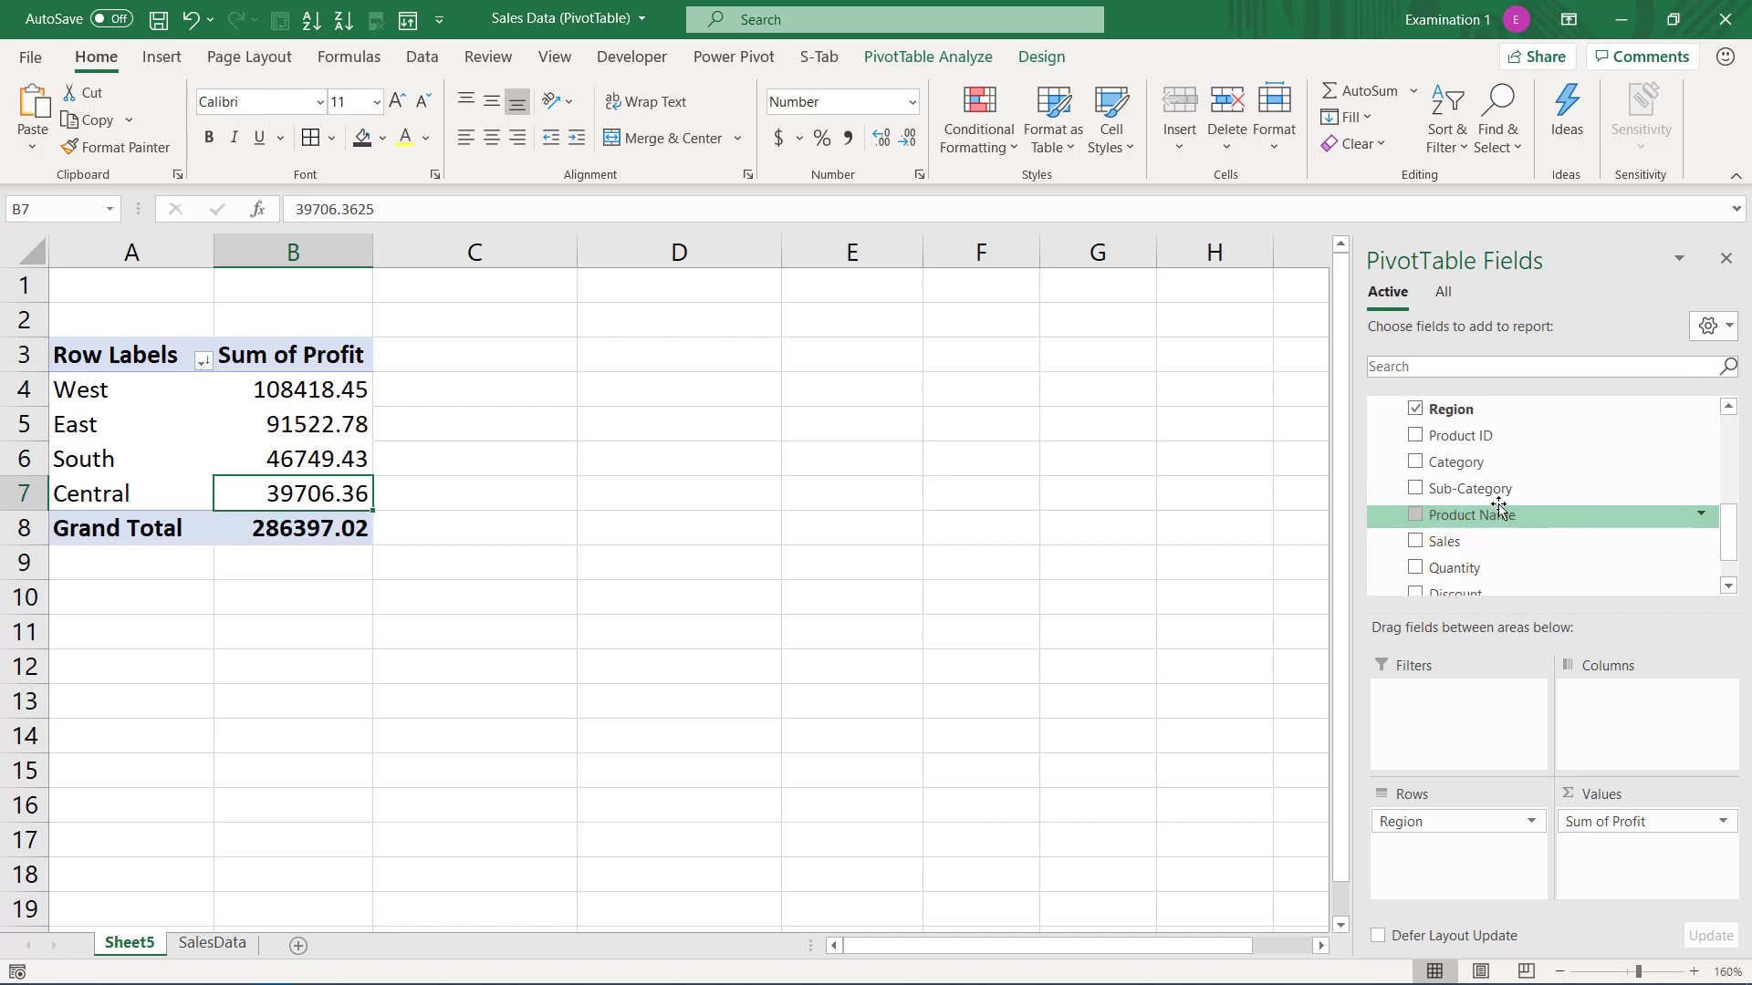
scroll(1482, 543, "up", 2)
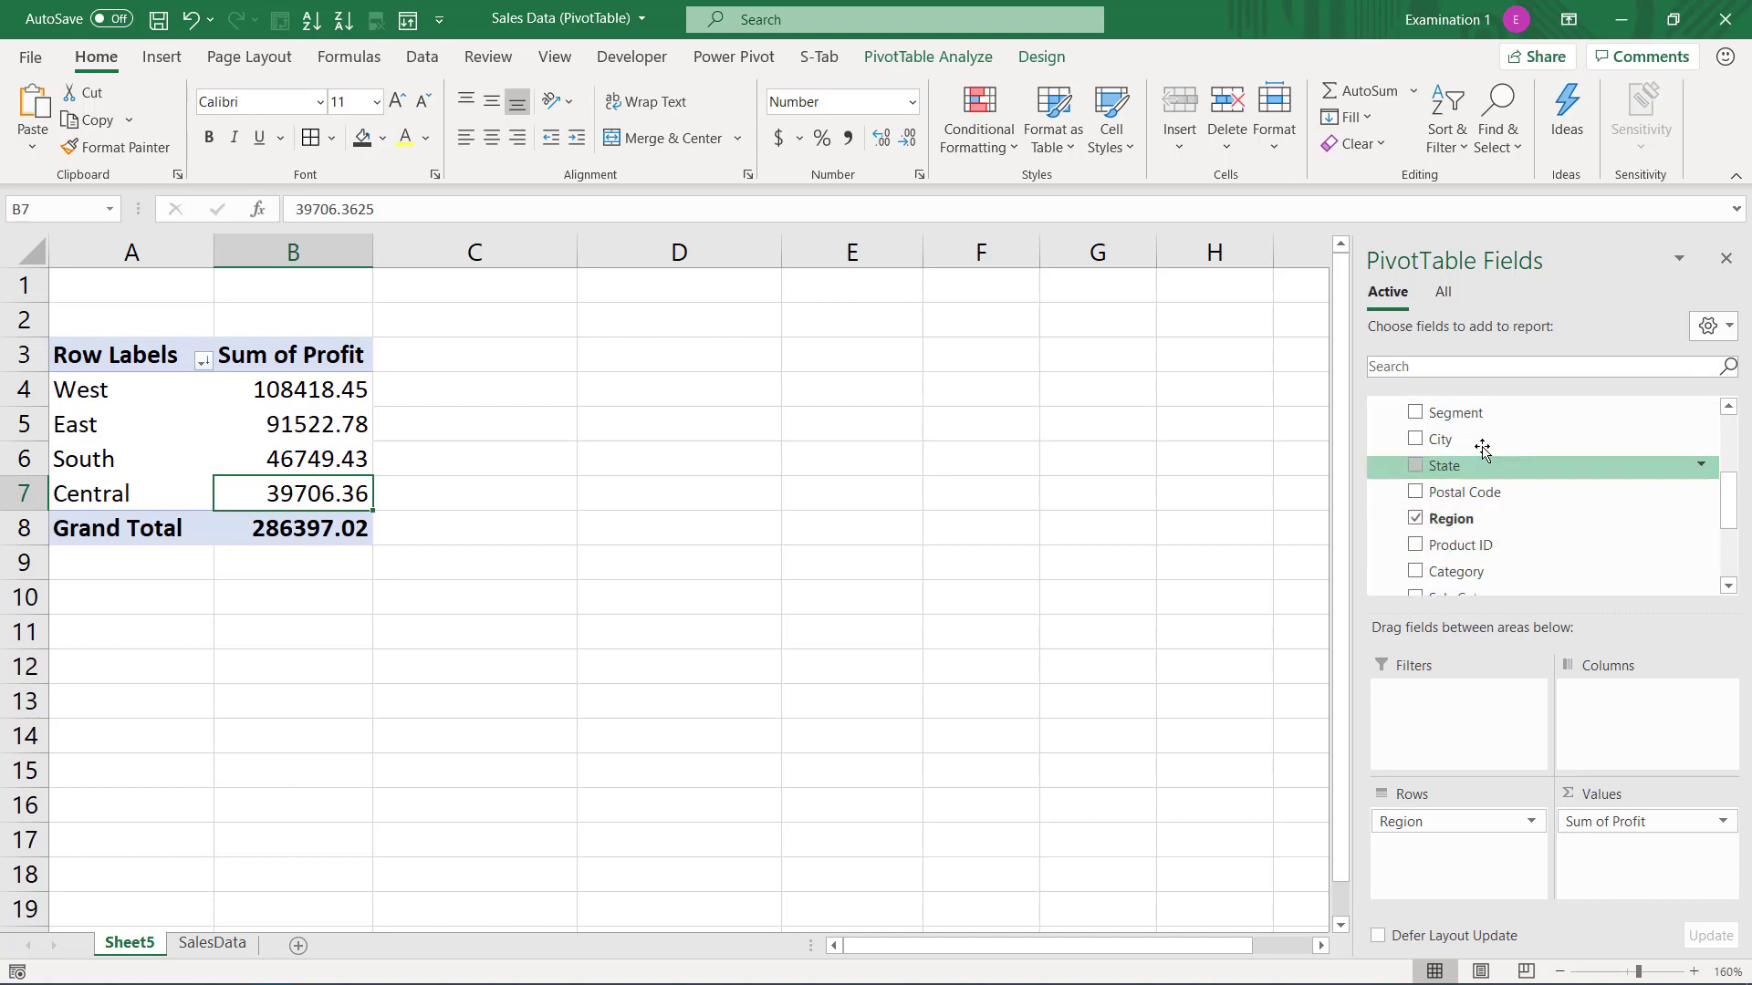
mouse_move(1480, 418)
left_mouse_down()
mouse_move(1506, 461)
mouse_move(1505, 534)
mouse_move(1570, 670)
mouse_move(1656, 764)
mouse_move(1638, 698)
mouse_move(1671, 740)
left_mouse_up()
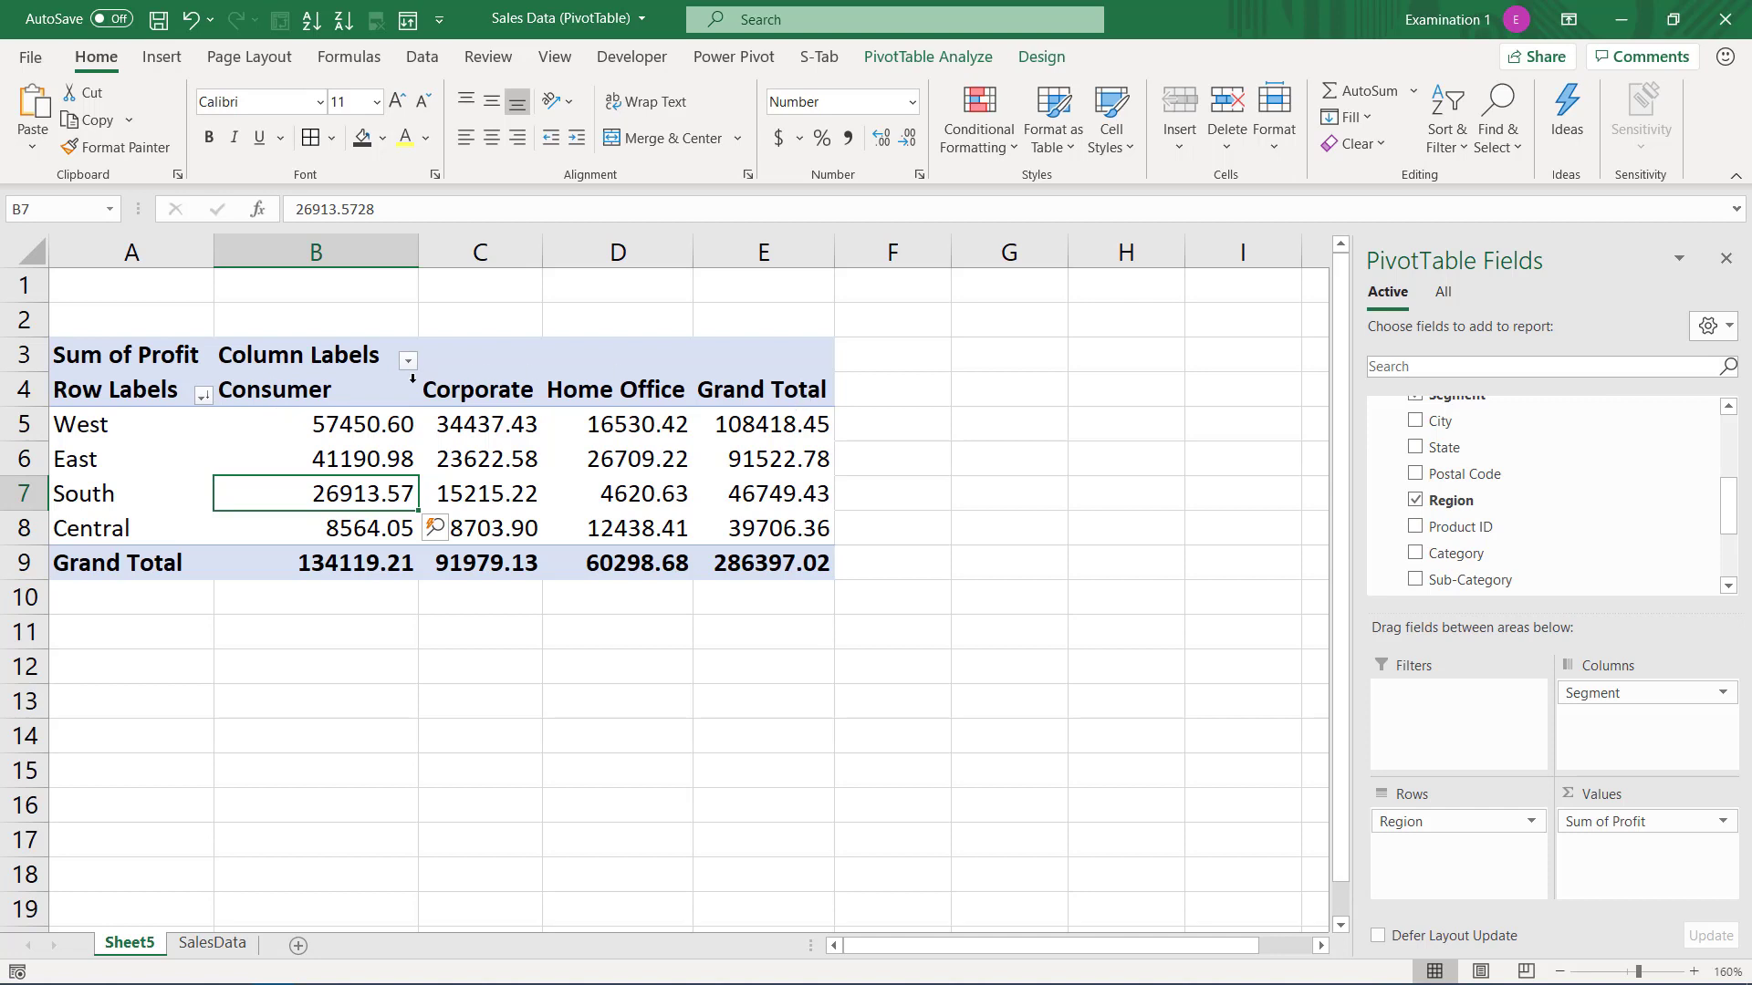
left_click_drag(100, 428, 82, 532)
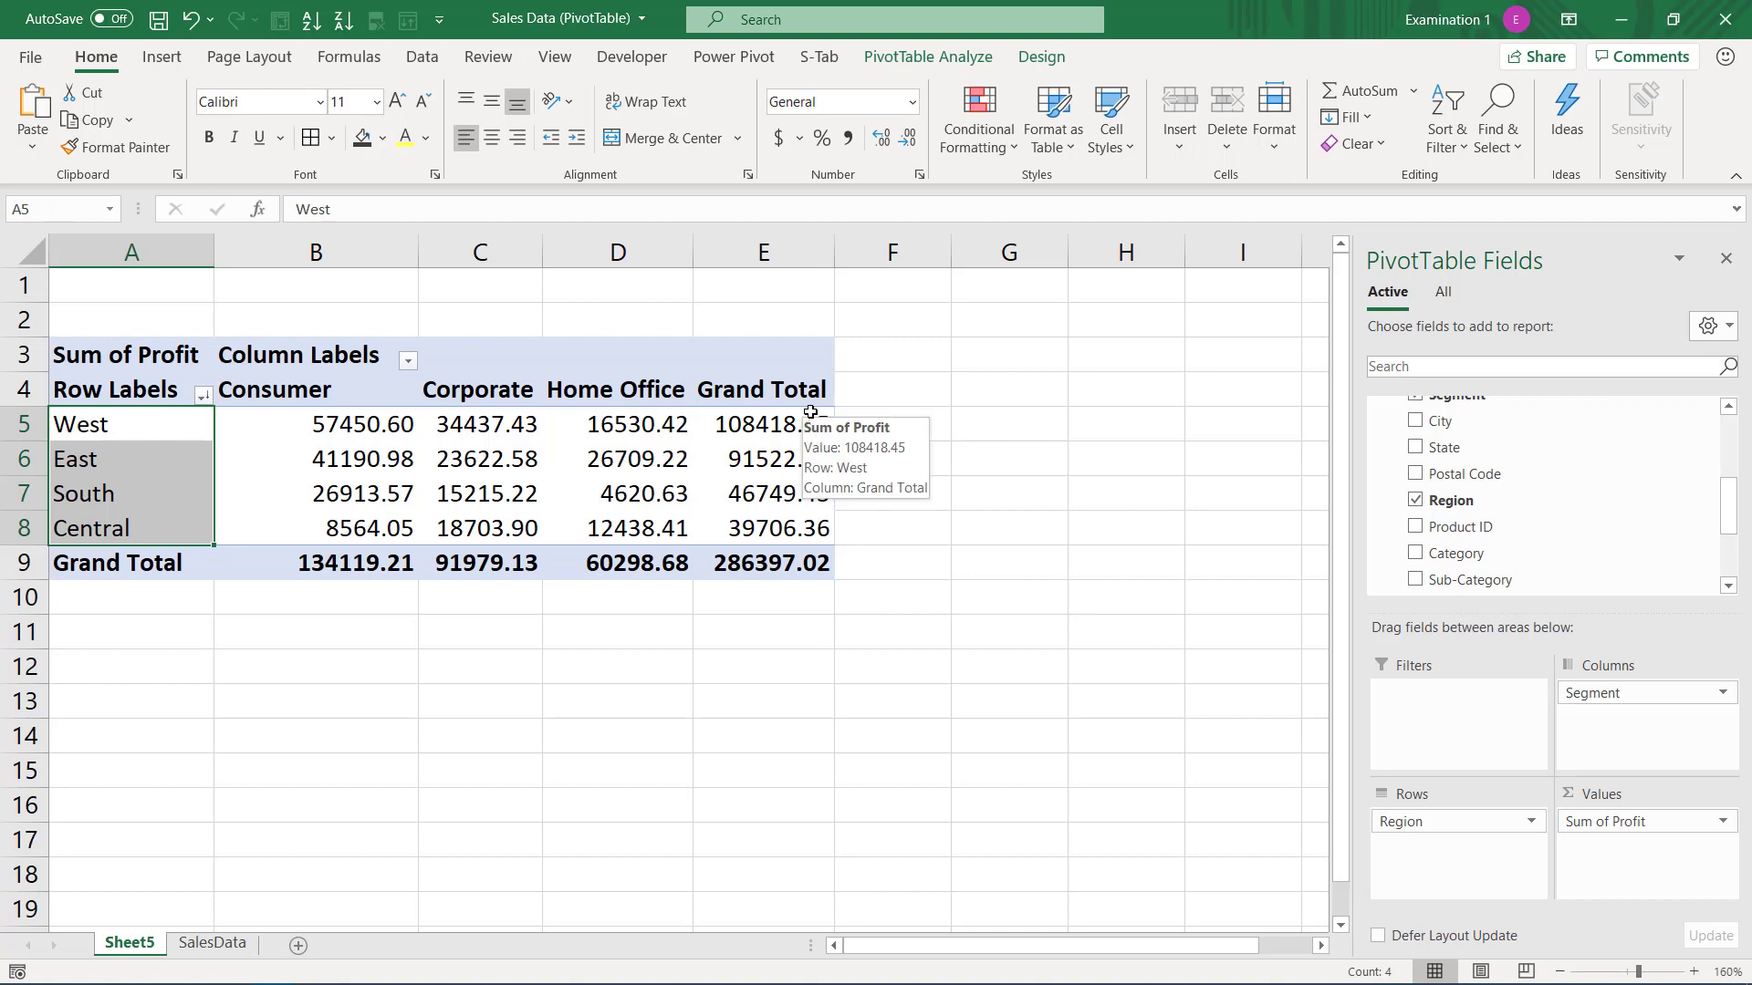
left_click_drag(801, 427, 806, 527)
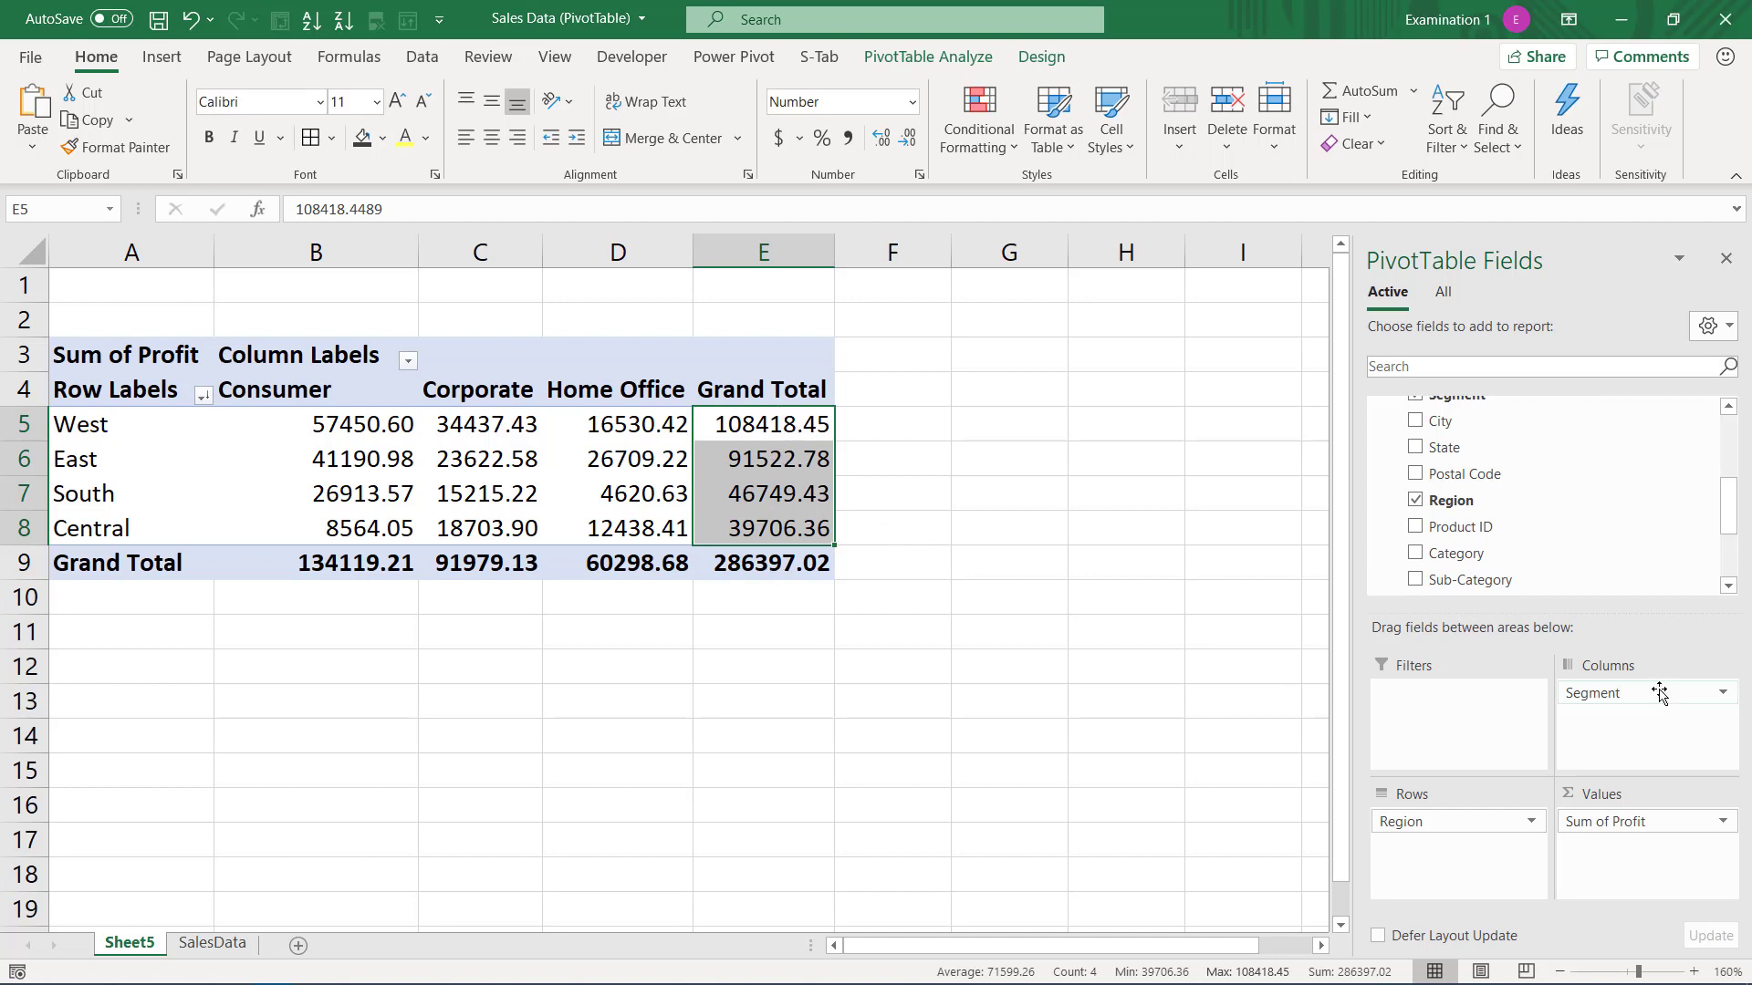
- Remove the Segment field from the PivotTable's columns and place it there again
left_click_drag(1606, 694, 1637, 530)
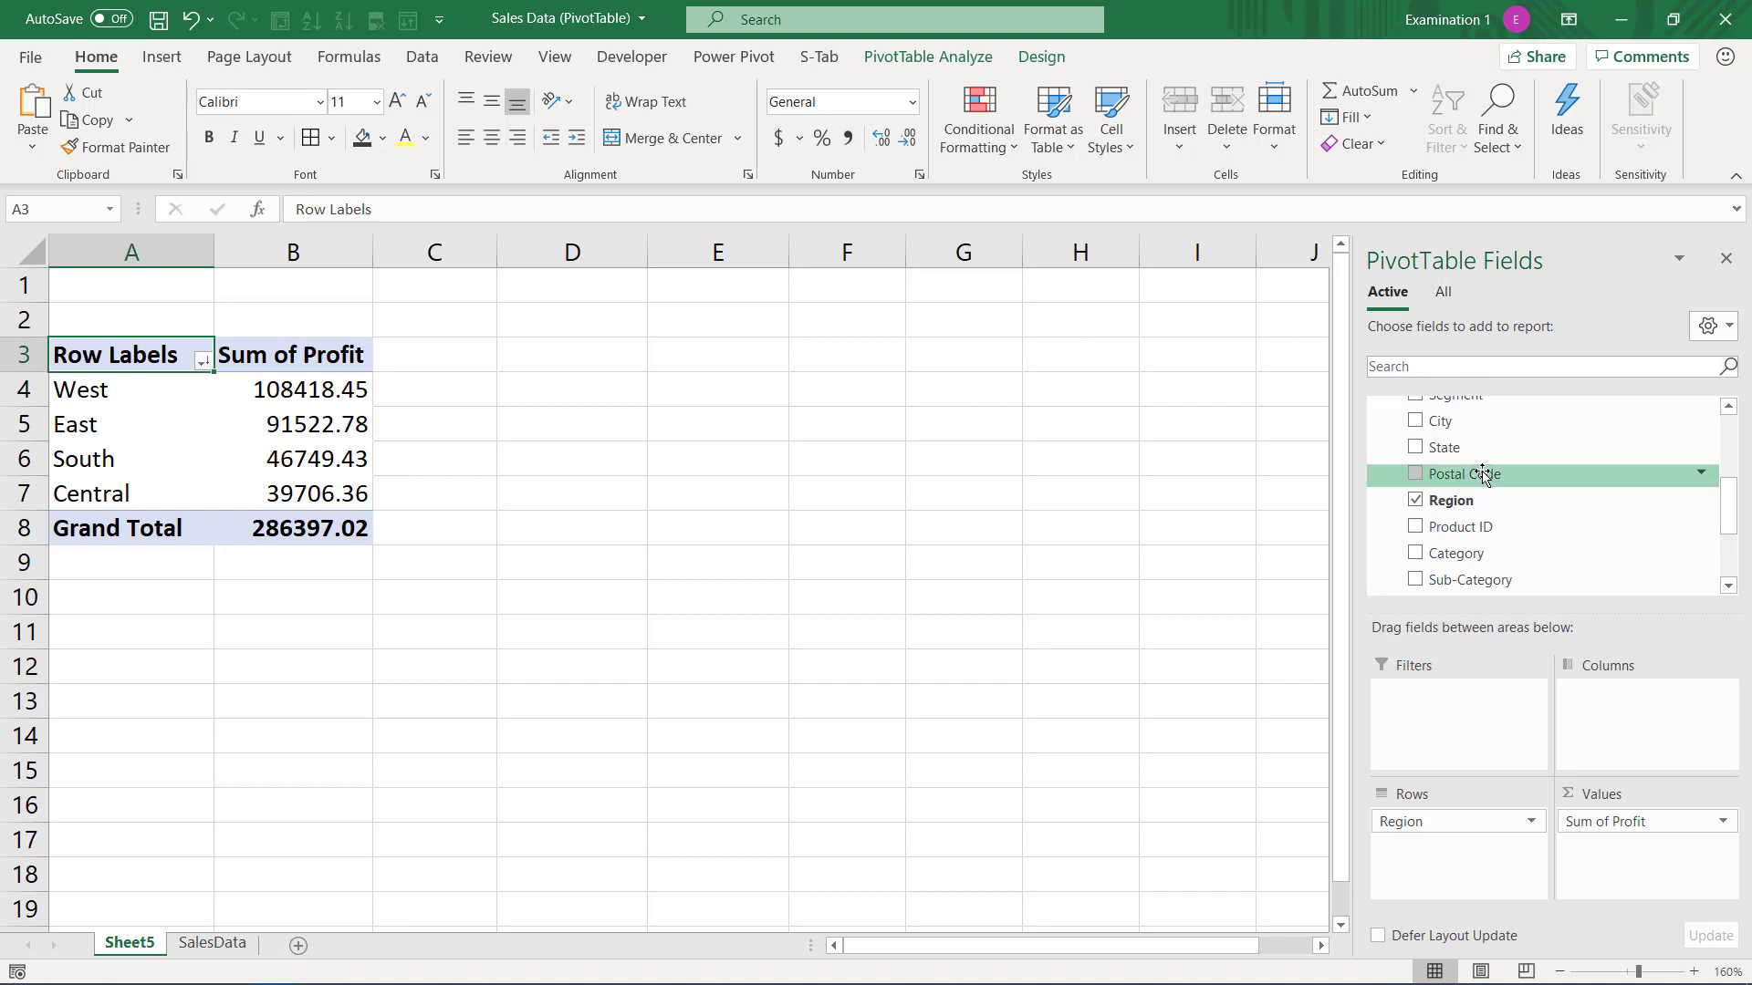
scroll(1483, 483, "up", 3)
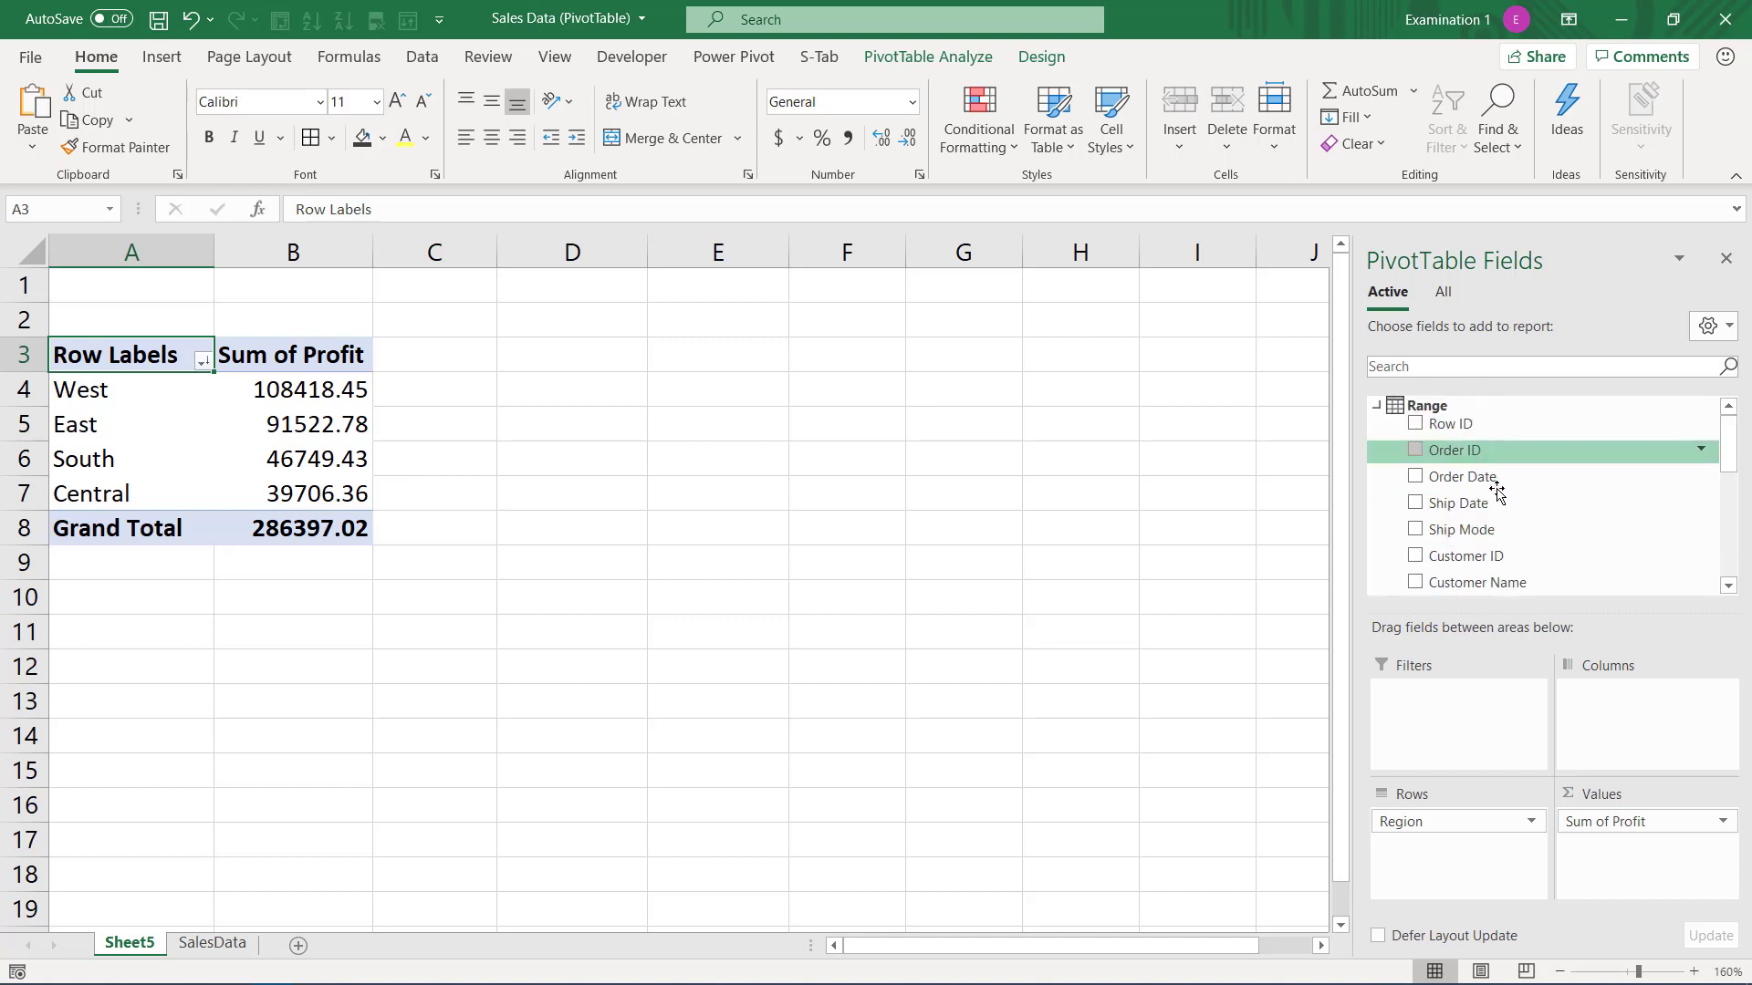
scroll(1485, 527, "down", 2)
left_click_drag(1460, 554, 1617, 714)
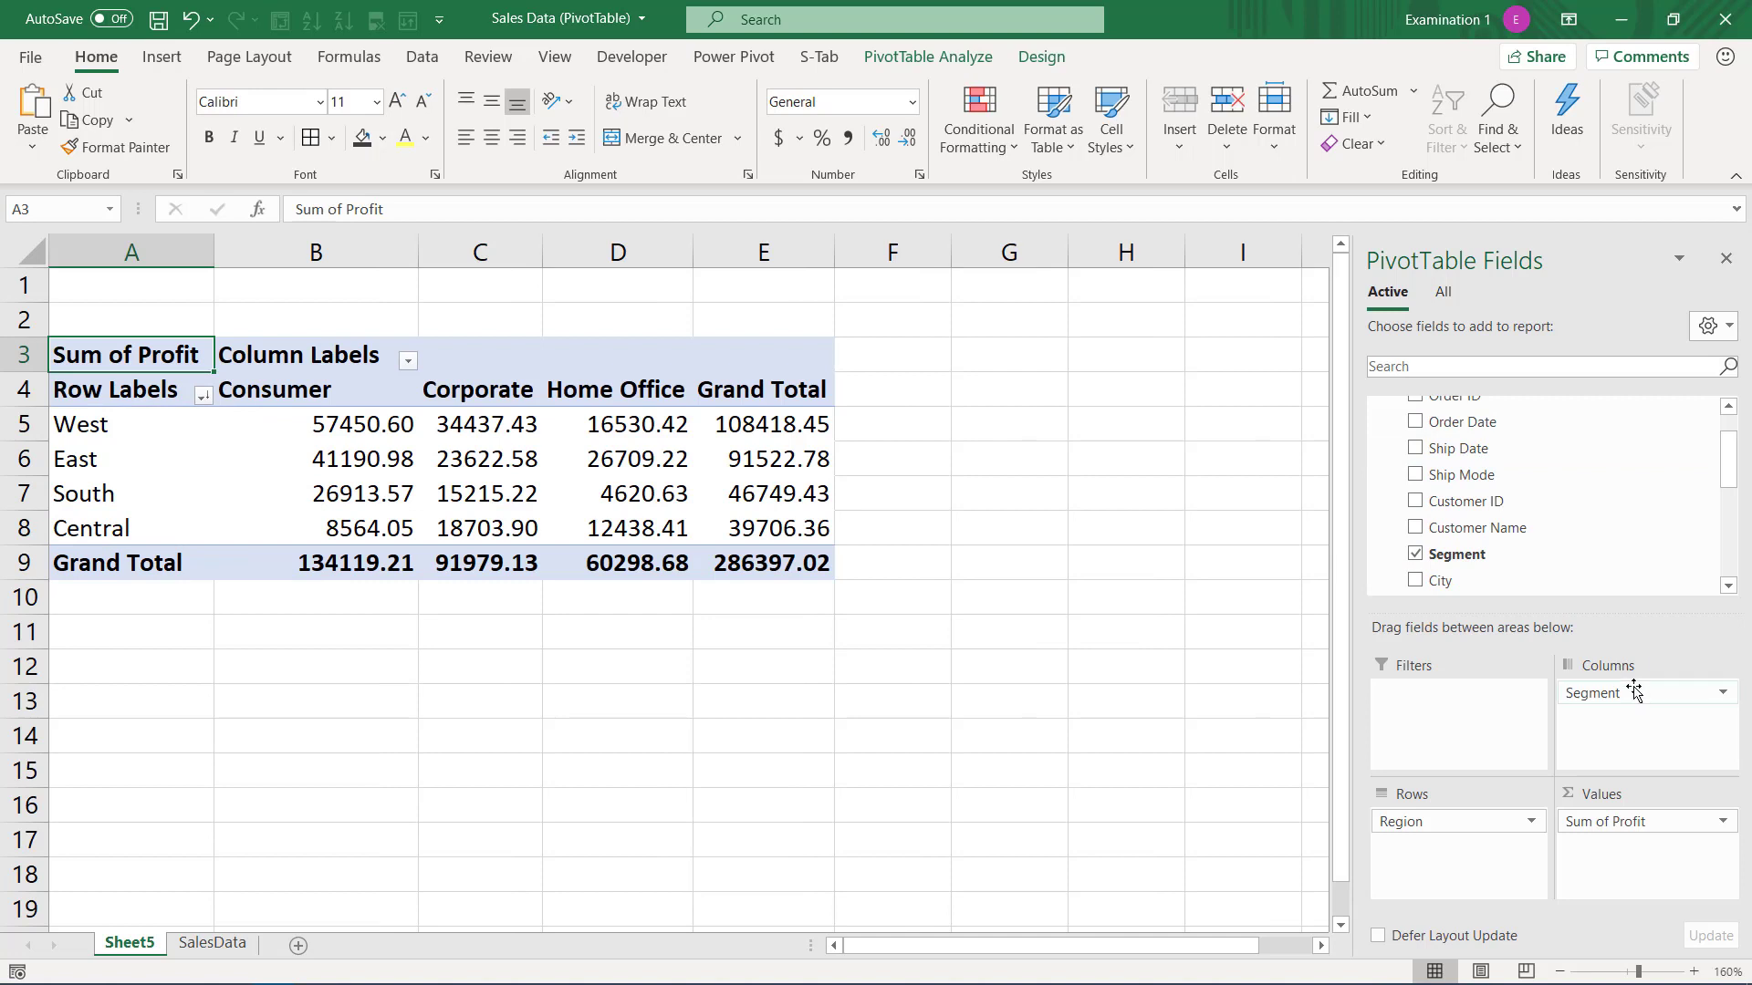
- Examine how the West region's total profit splits across the Consumer, Corporate and Home Office segments
left_click(748, 422)
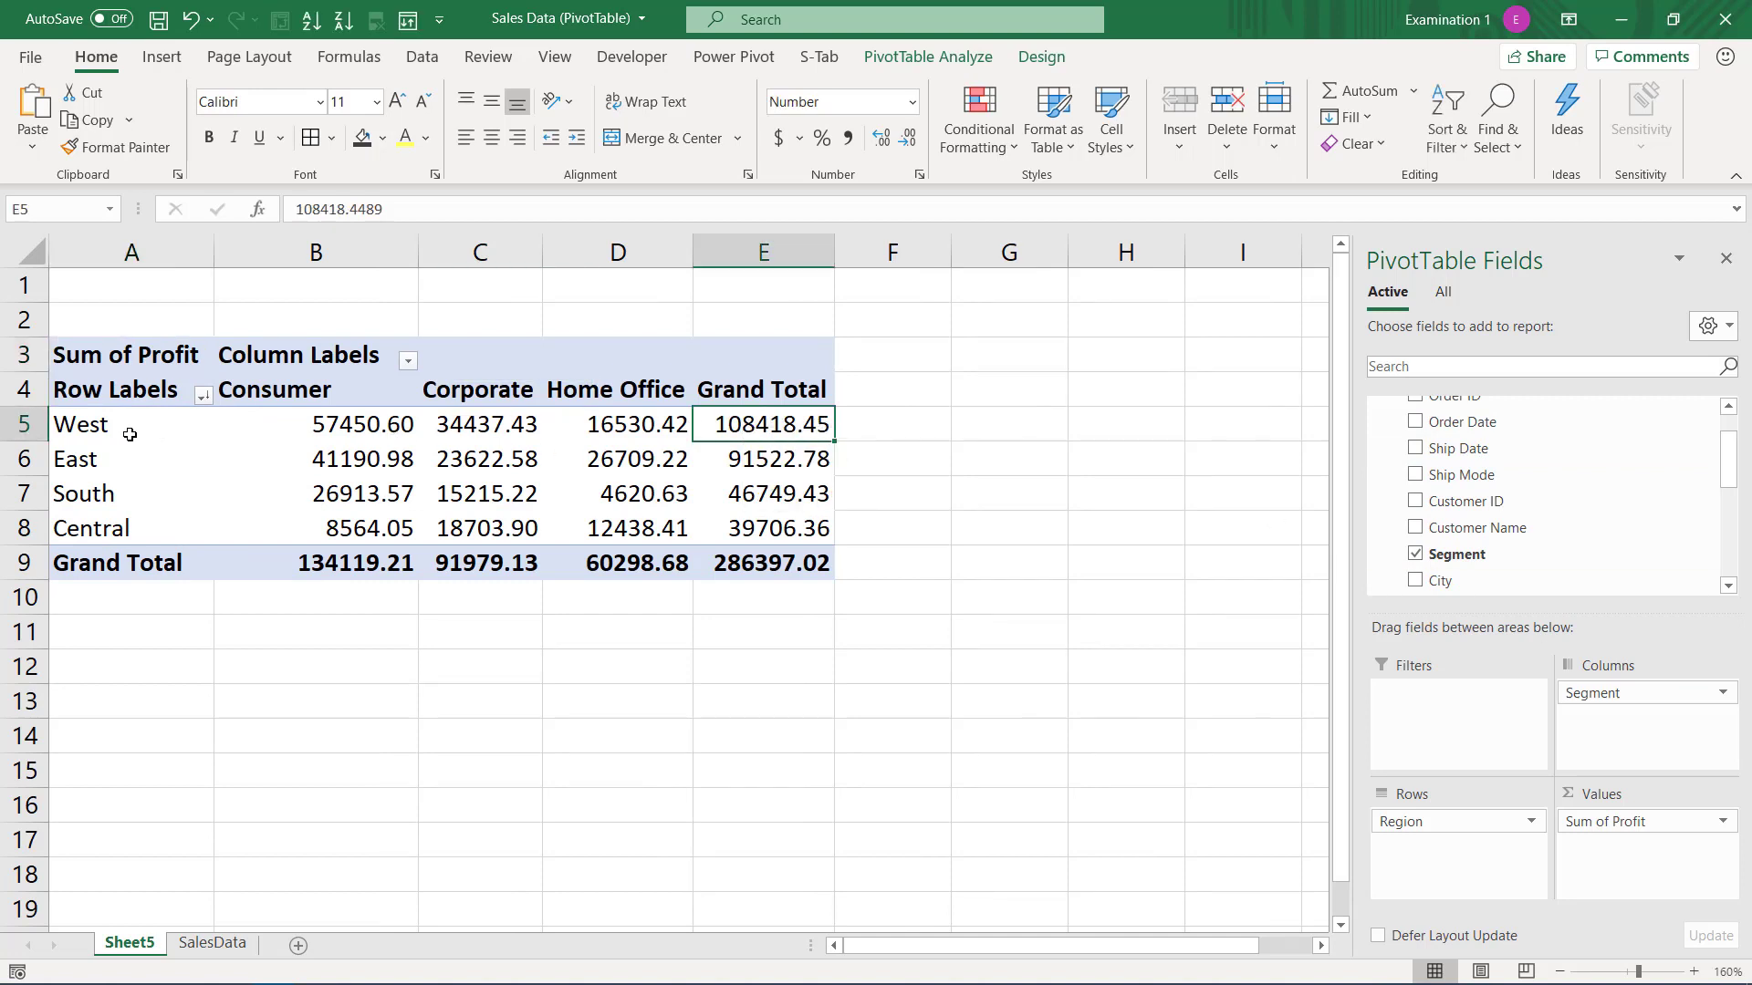
left_click(73, 425)
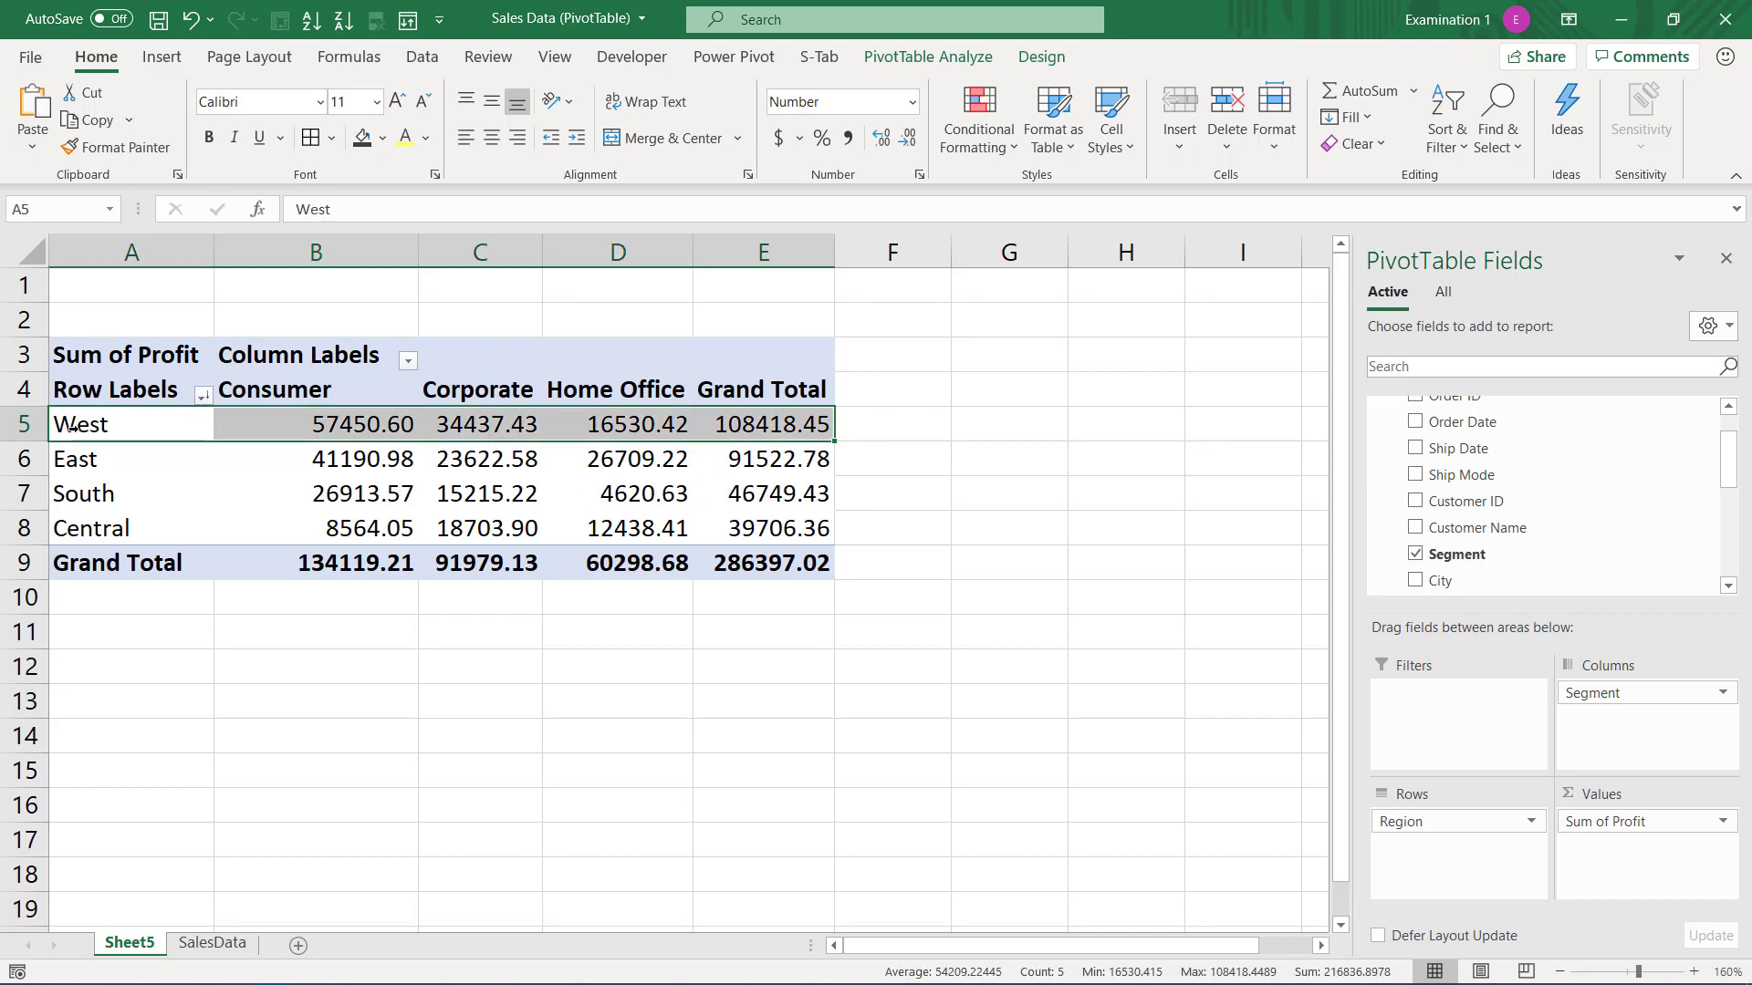
left_click_drag(311, 424, 644, 422)
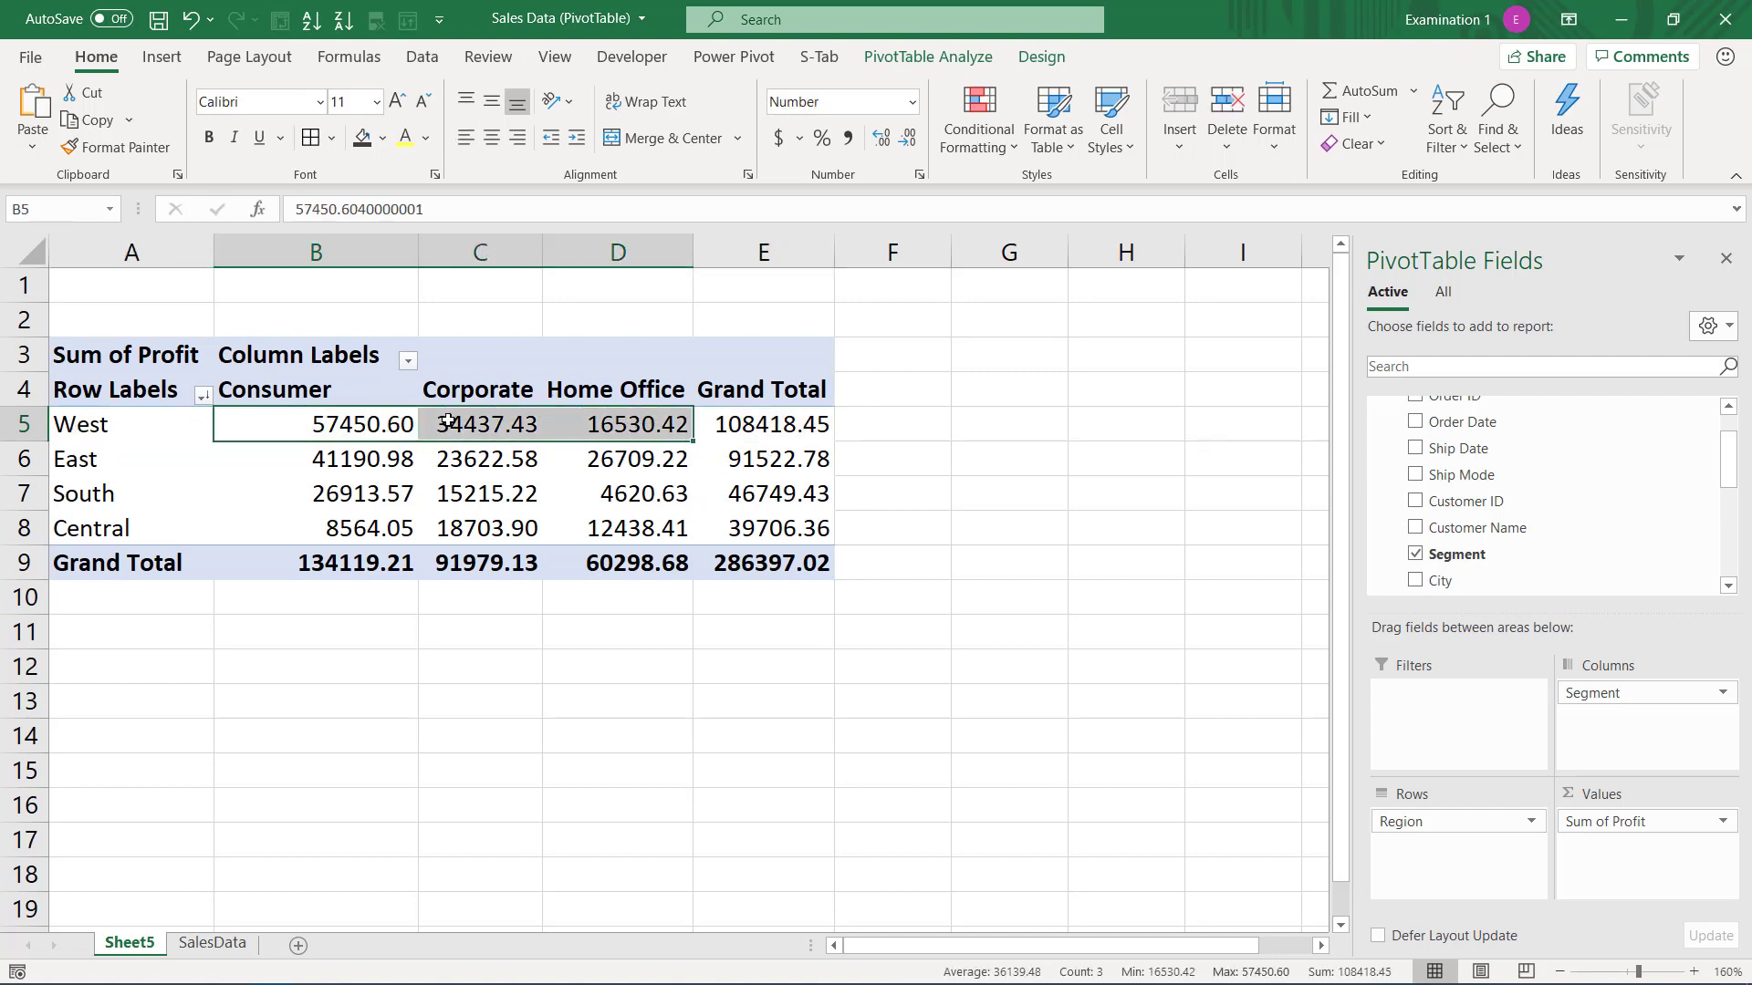
left_click(111, 430)
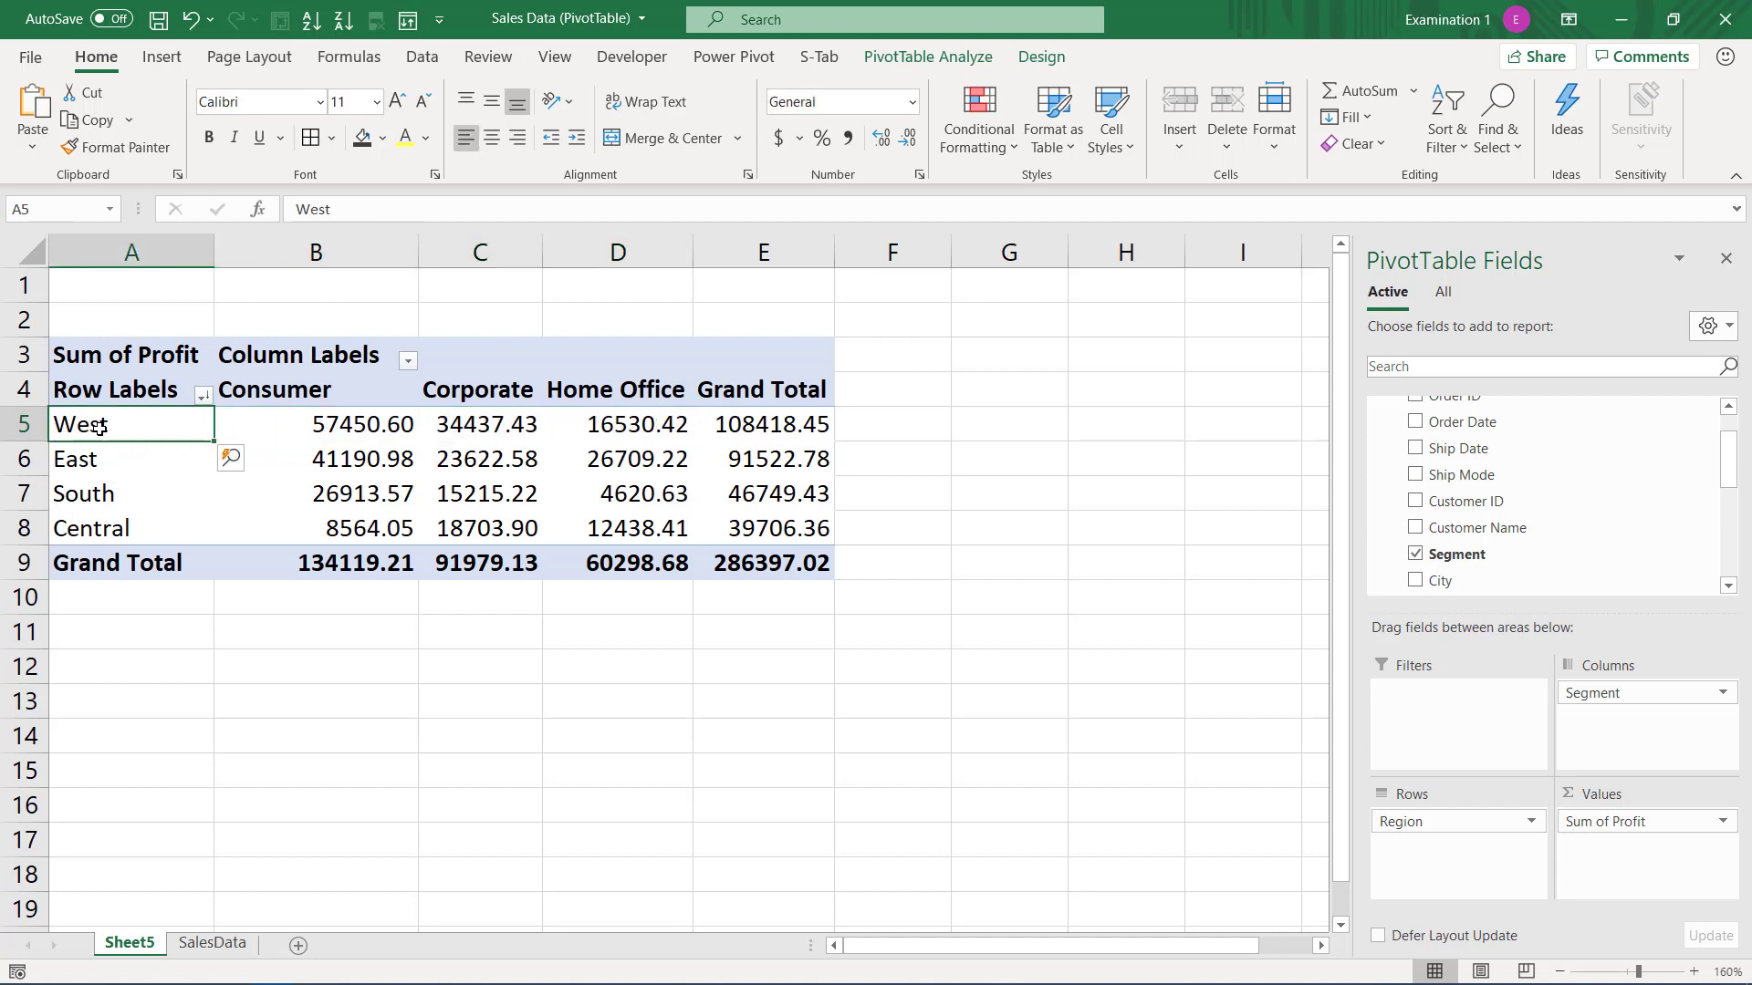
left_click(308, 391)
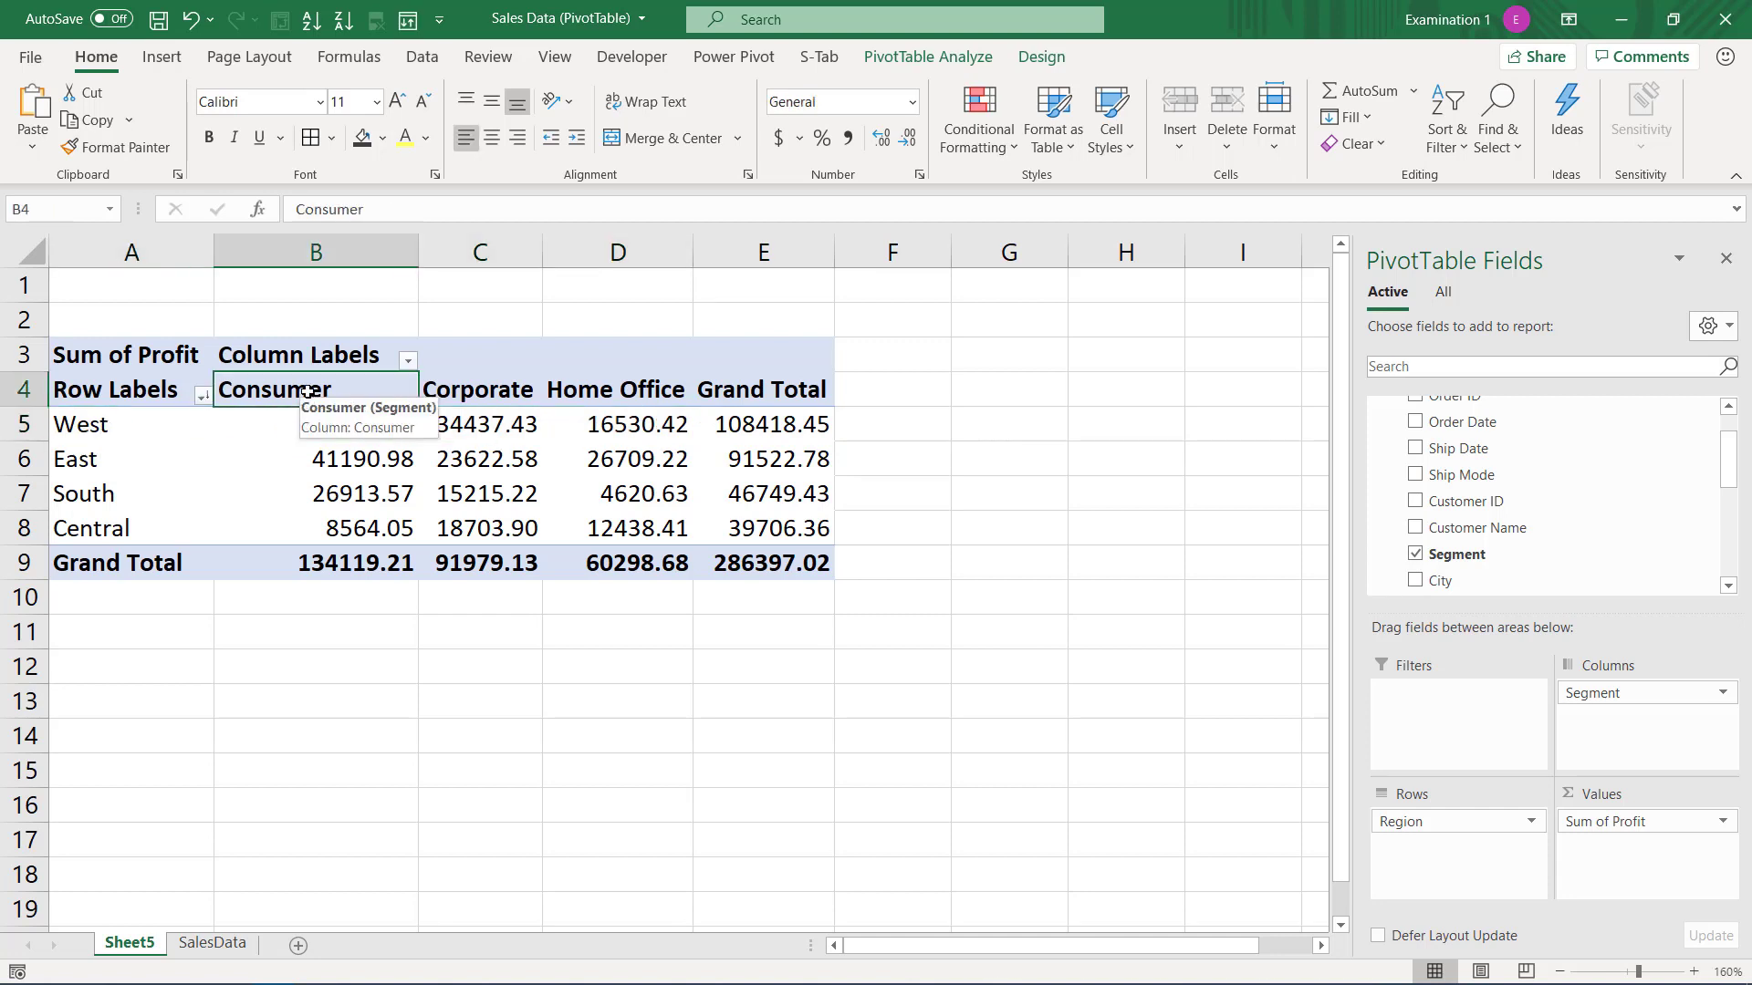
left_click(269, 427)
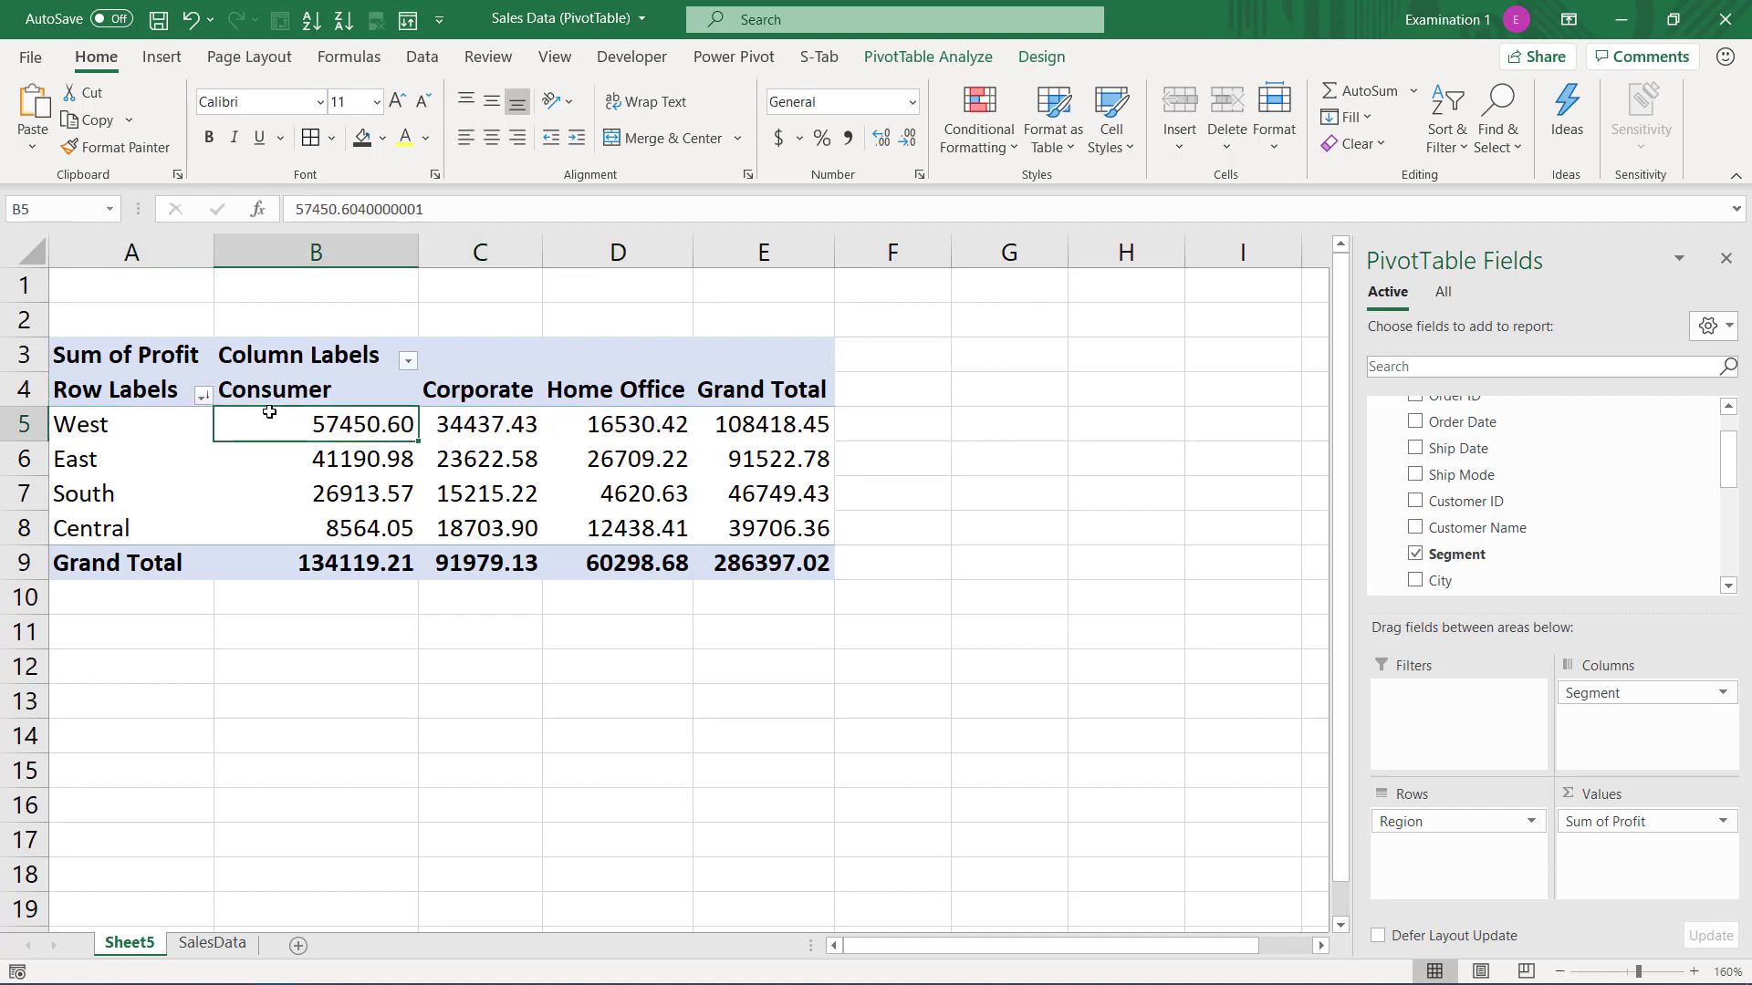
left_click(494, 399)
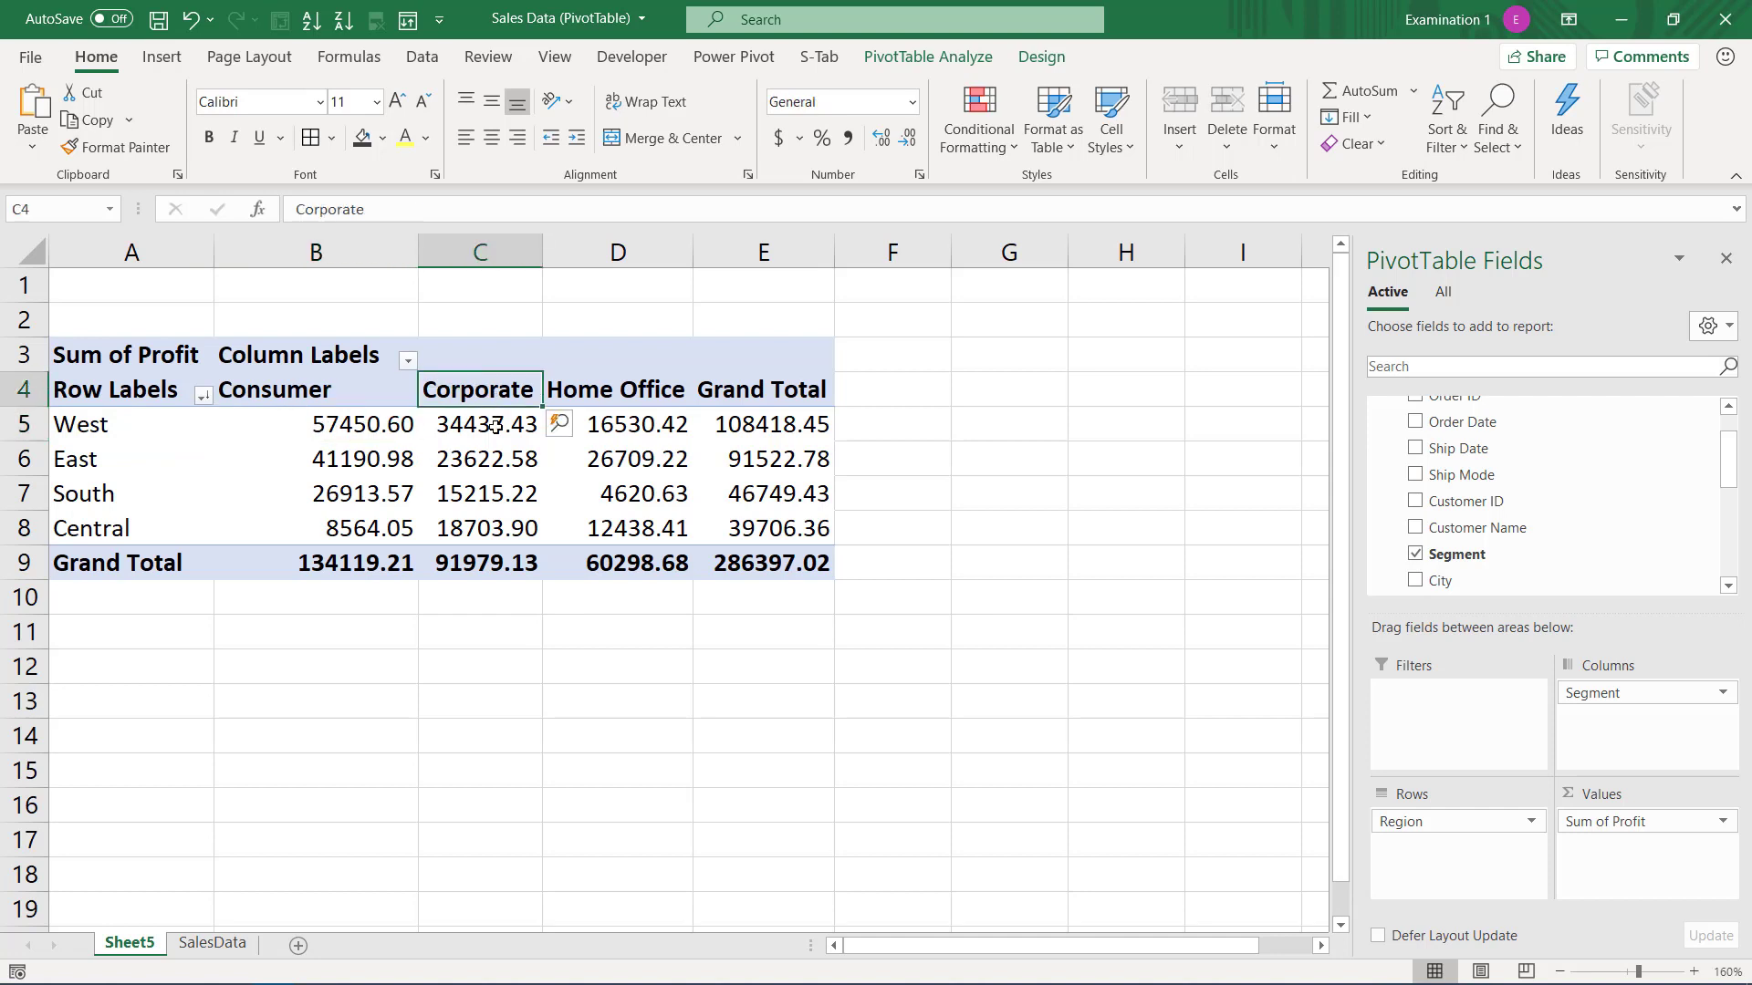
left_click(493, 427)
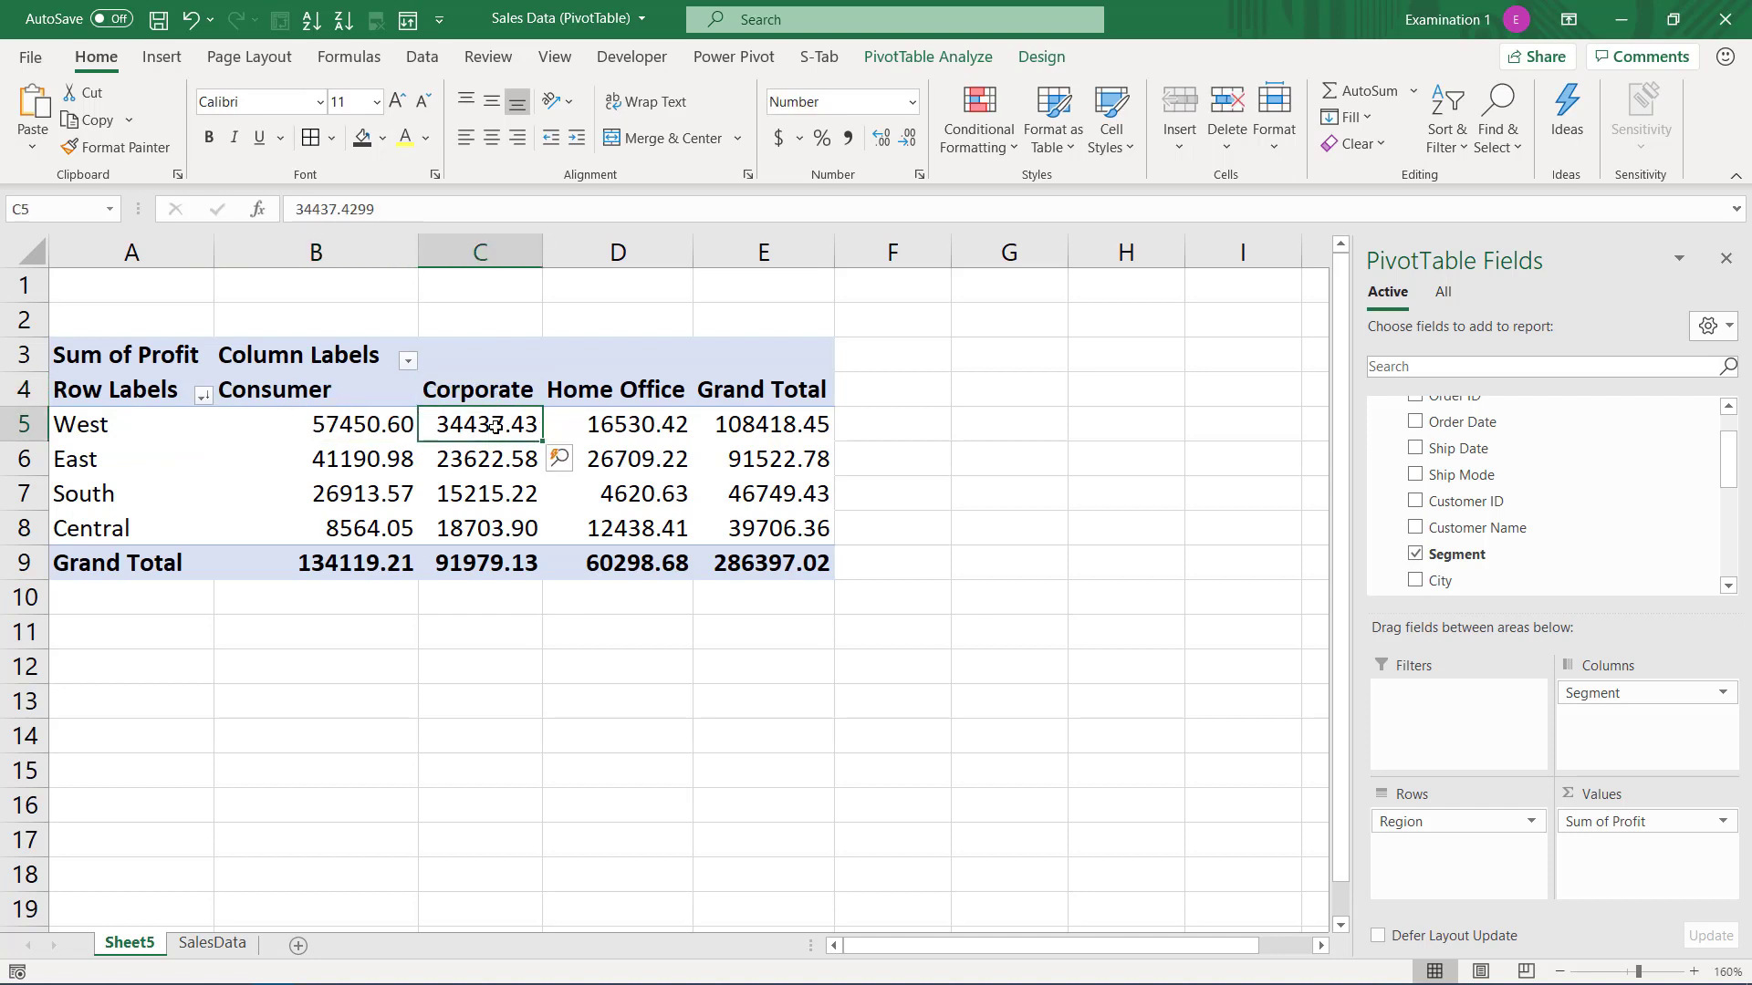
left_click(627, 427)
mouse_move(643, 424)
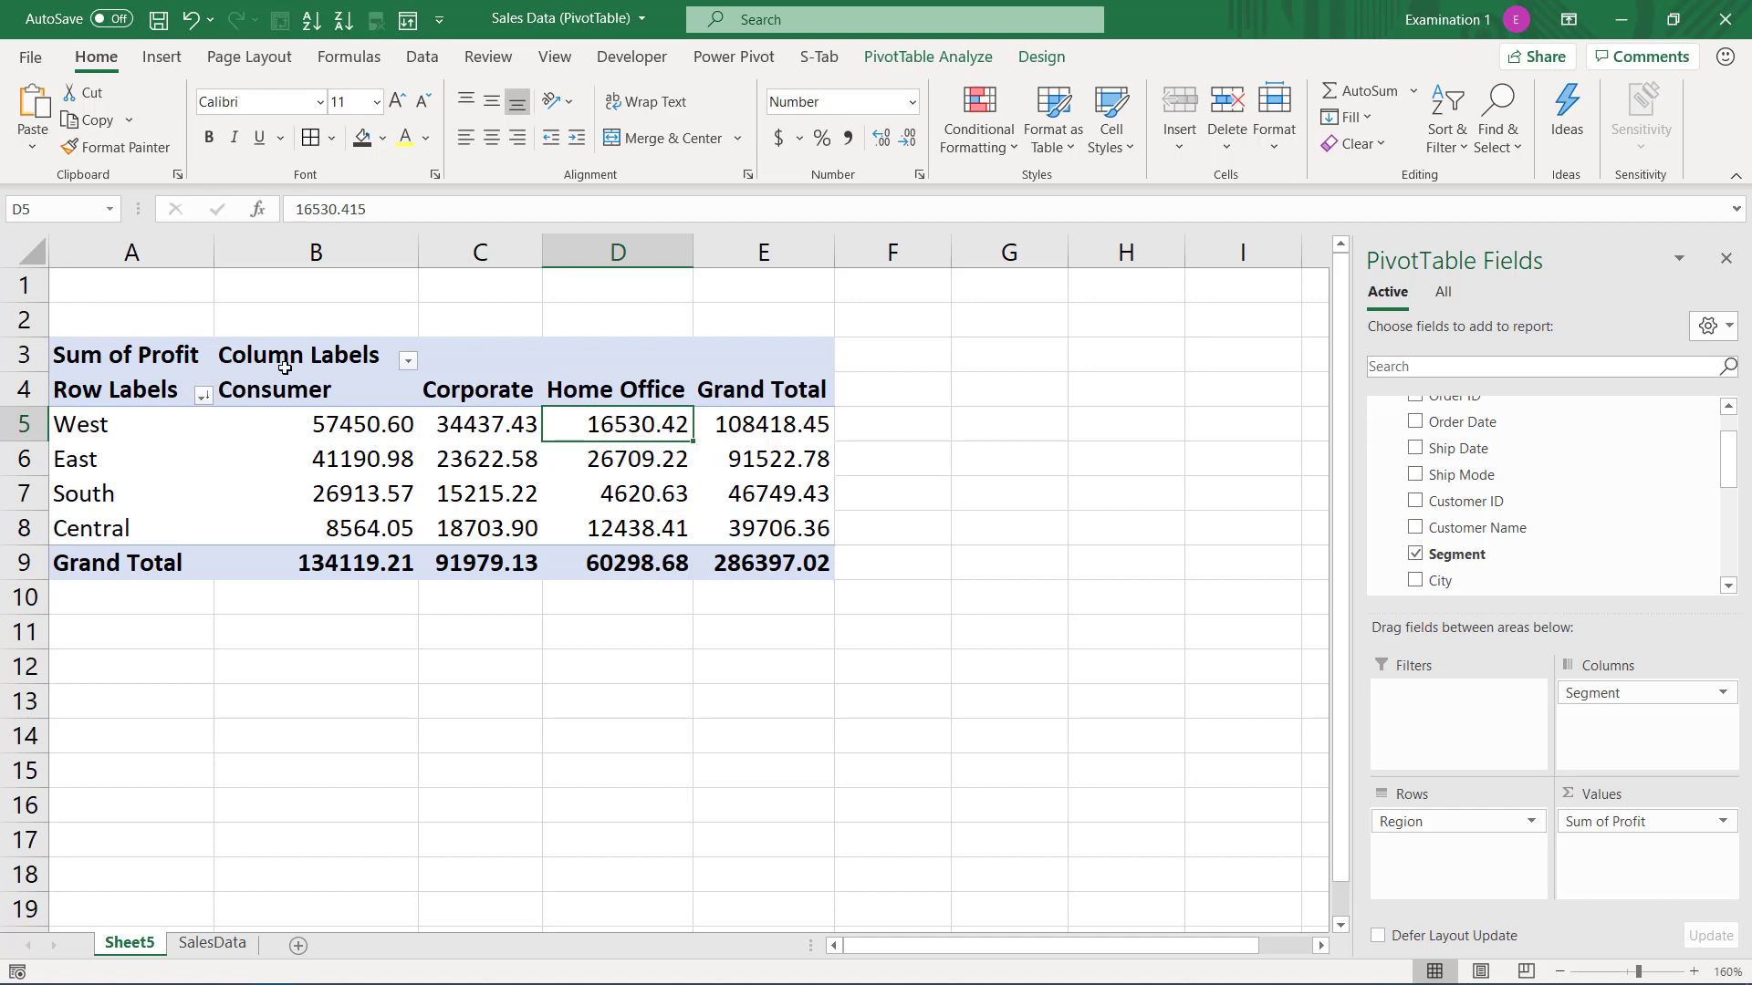
right_click(287, 416)
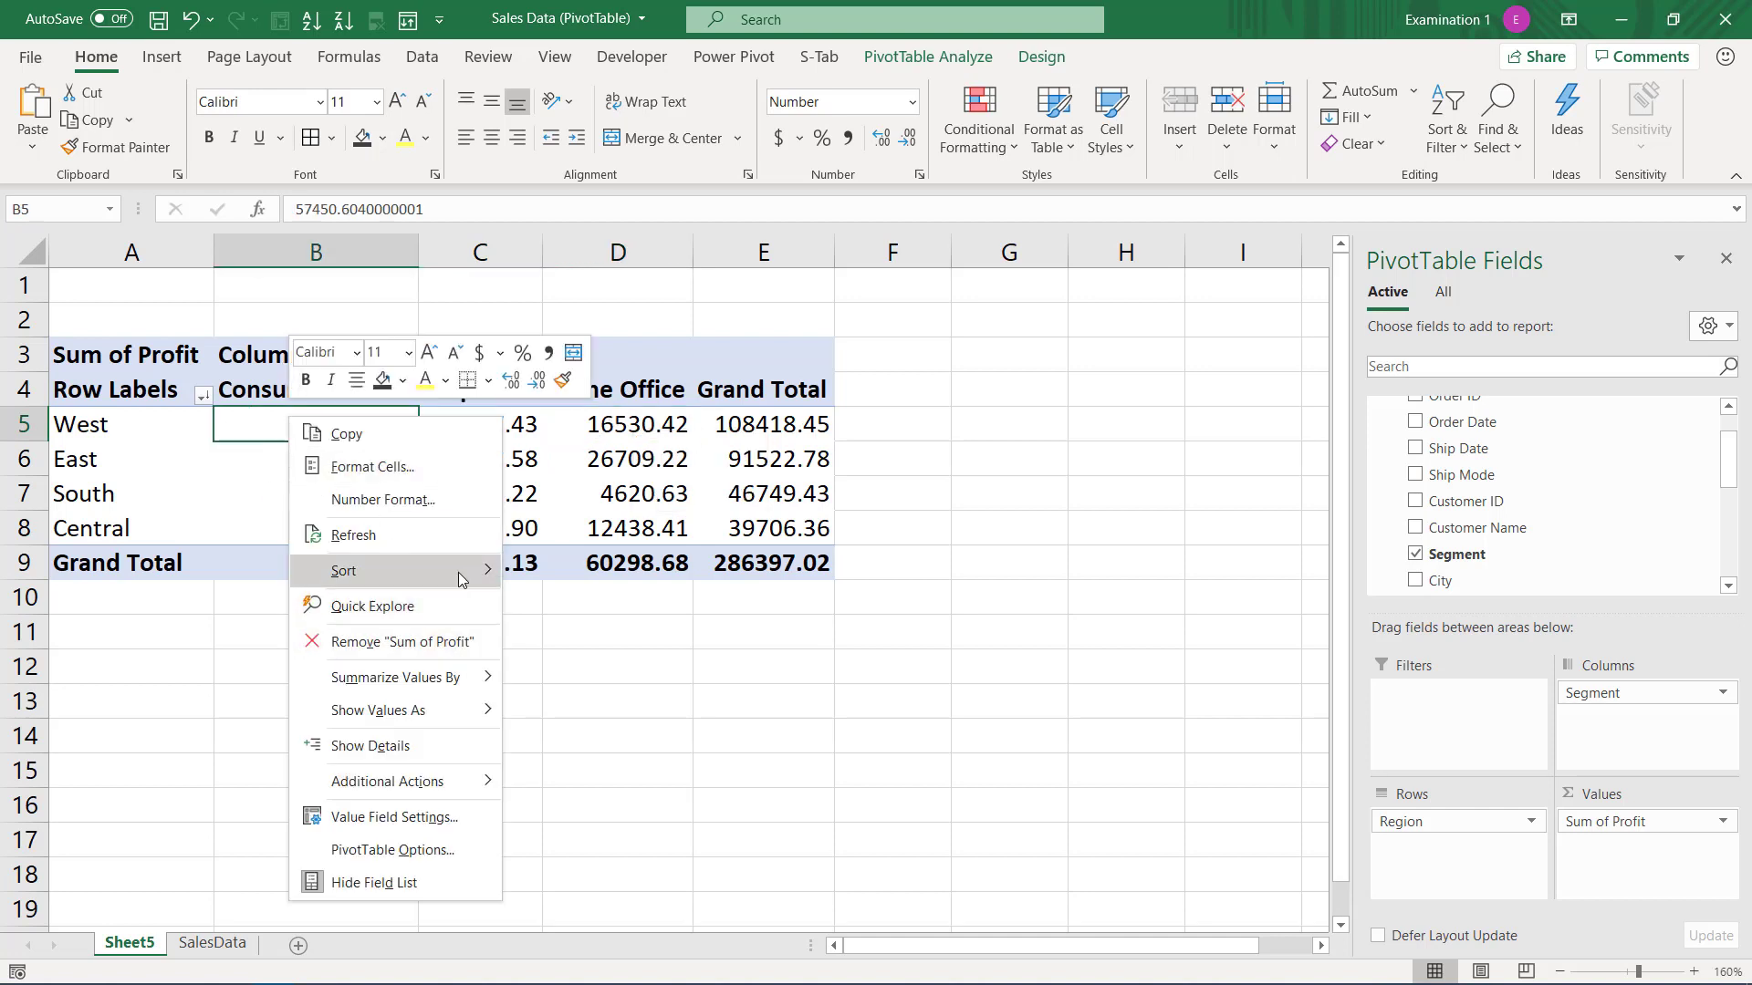
key("Escape")
key("Escape")
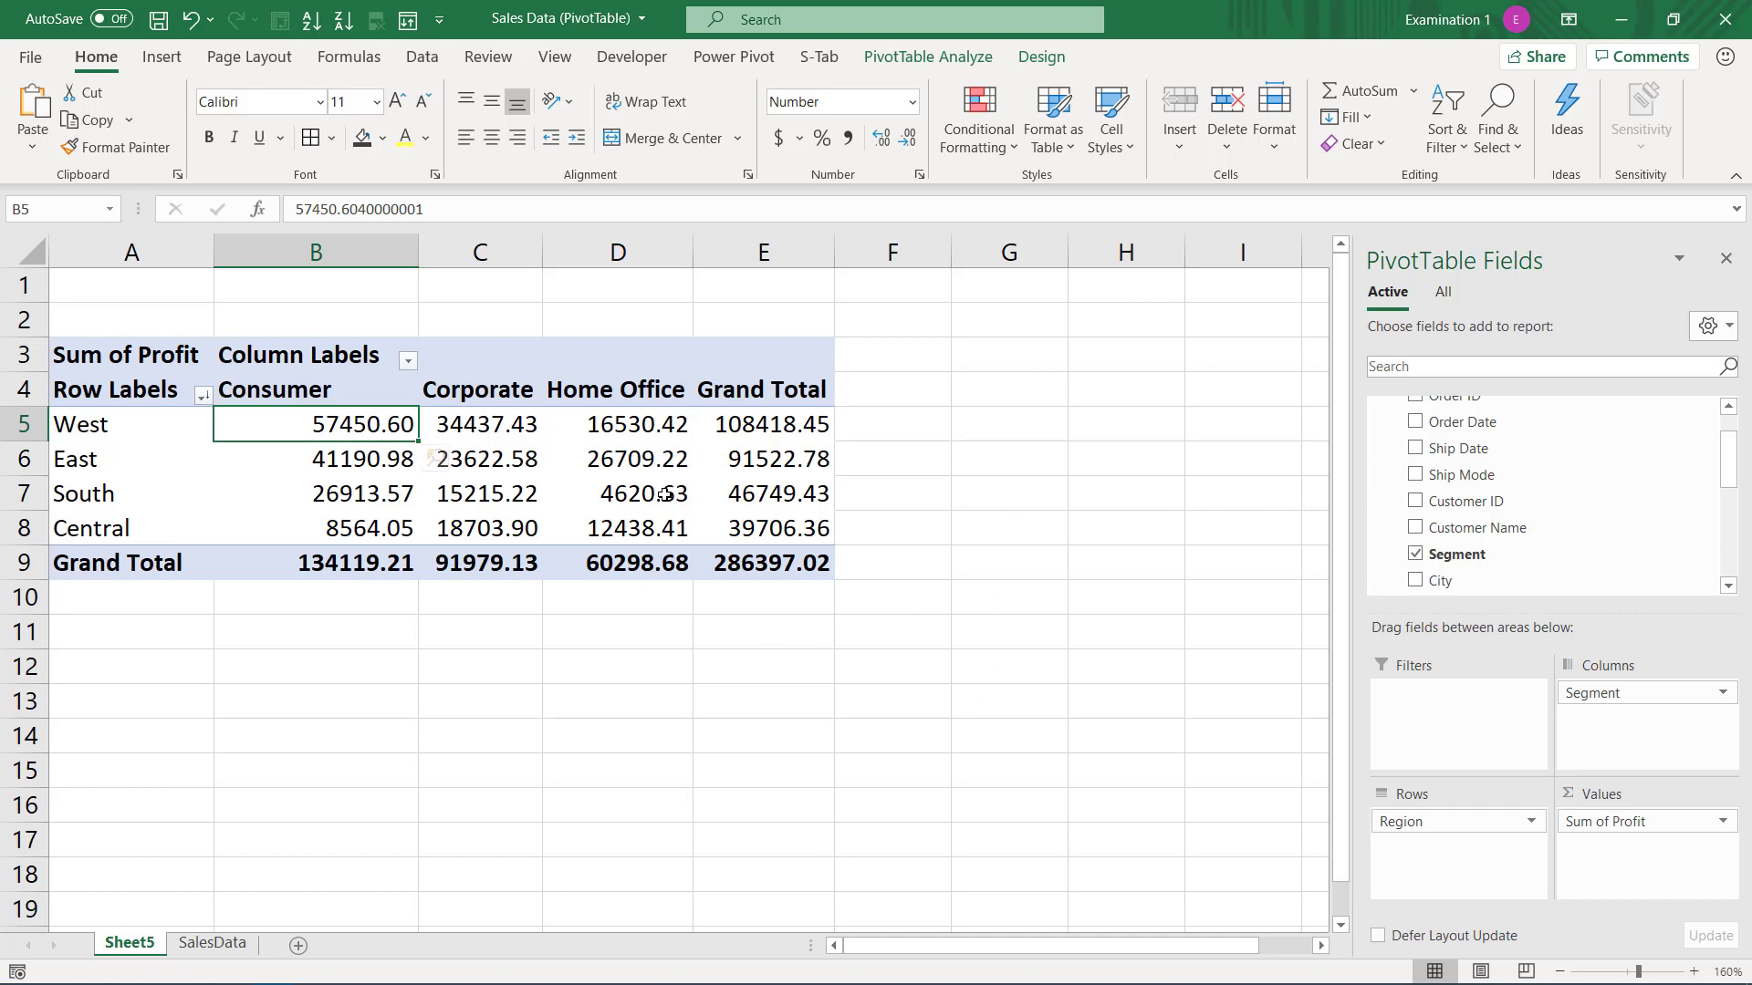
- Add the State field to the PivotTable as a report filter
left_click(475, 493)
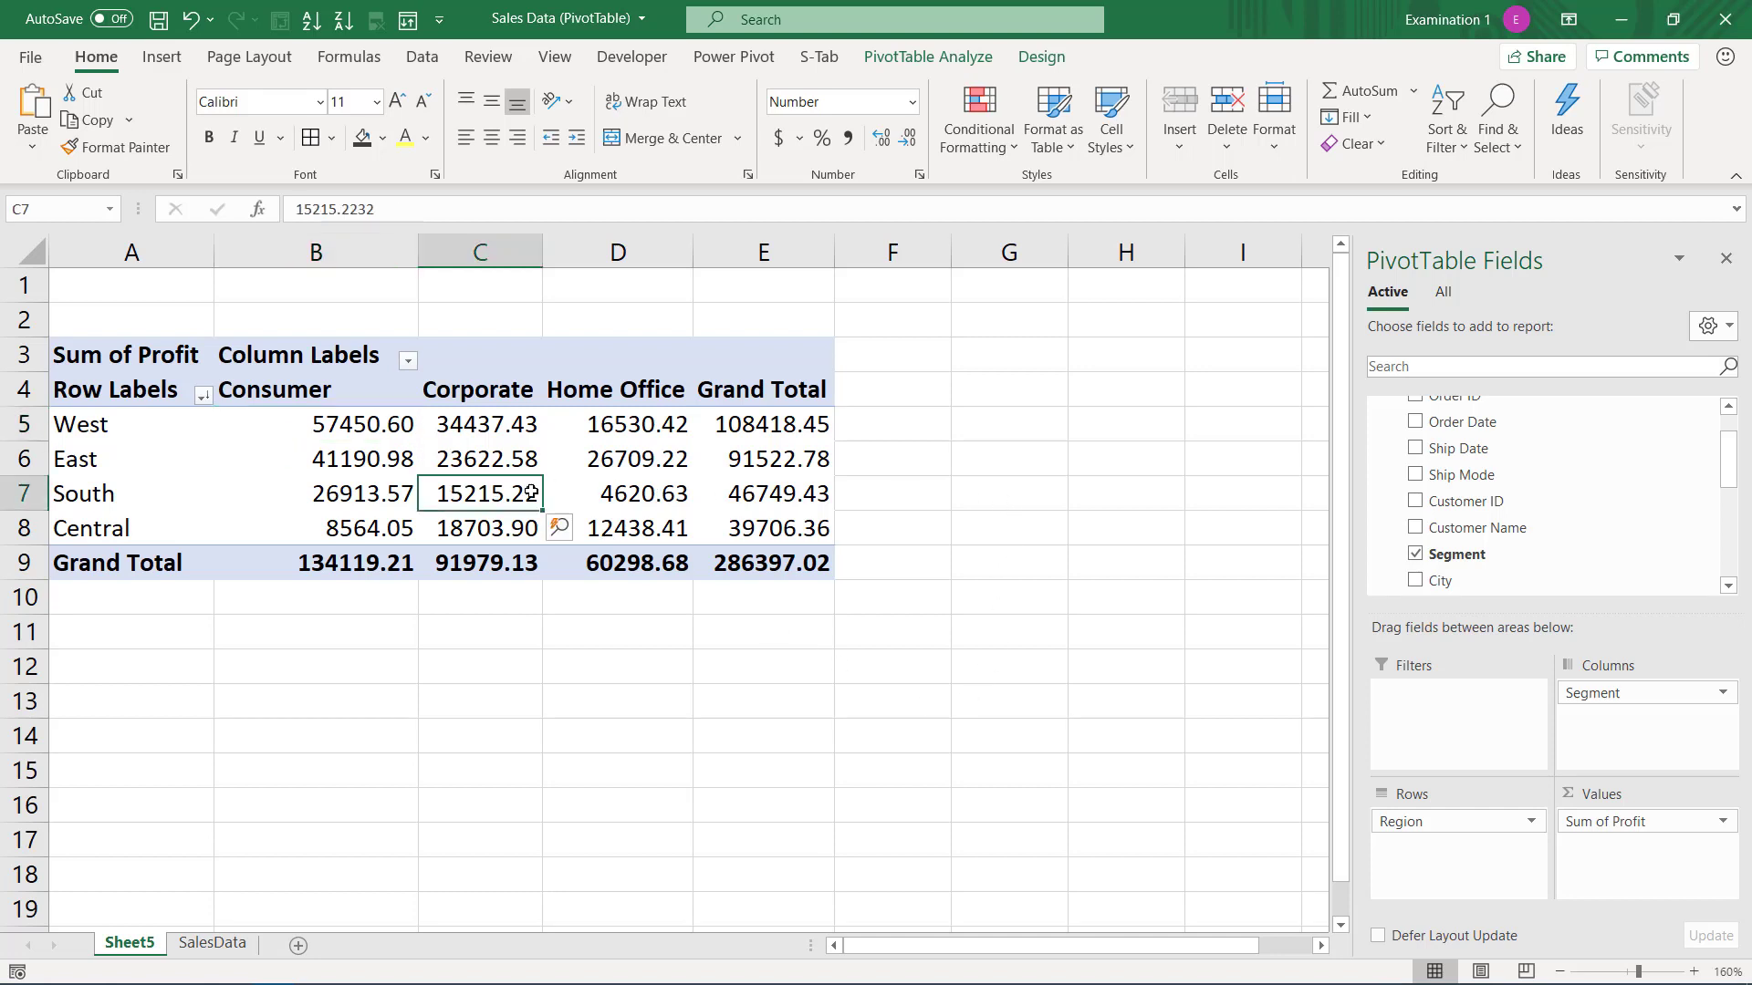
scroll(1560, 474, "up", 1)
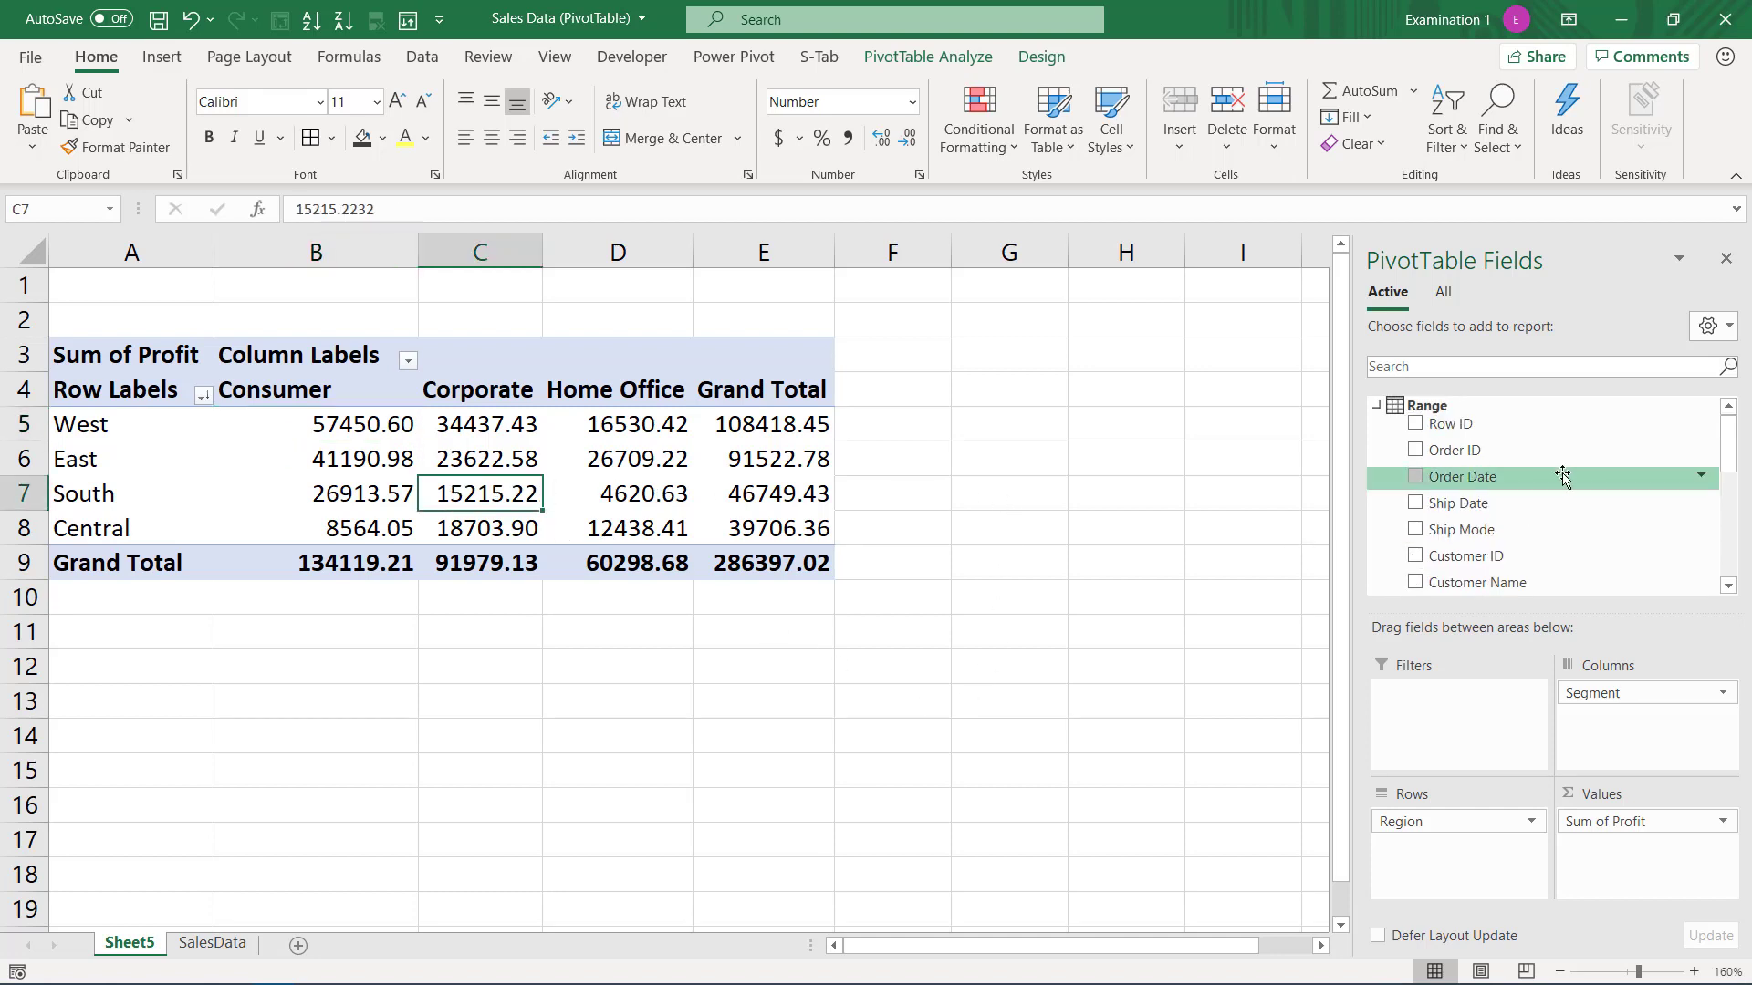
left_click(210, 942)
left_click(129, 942)
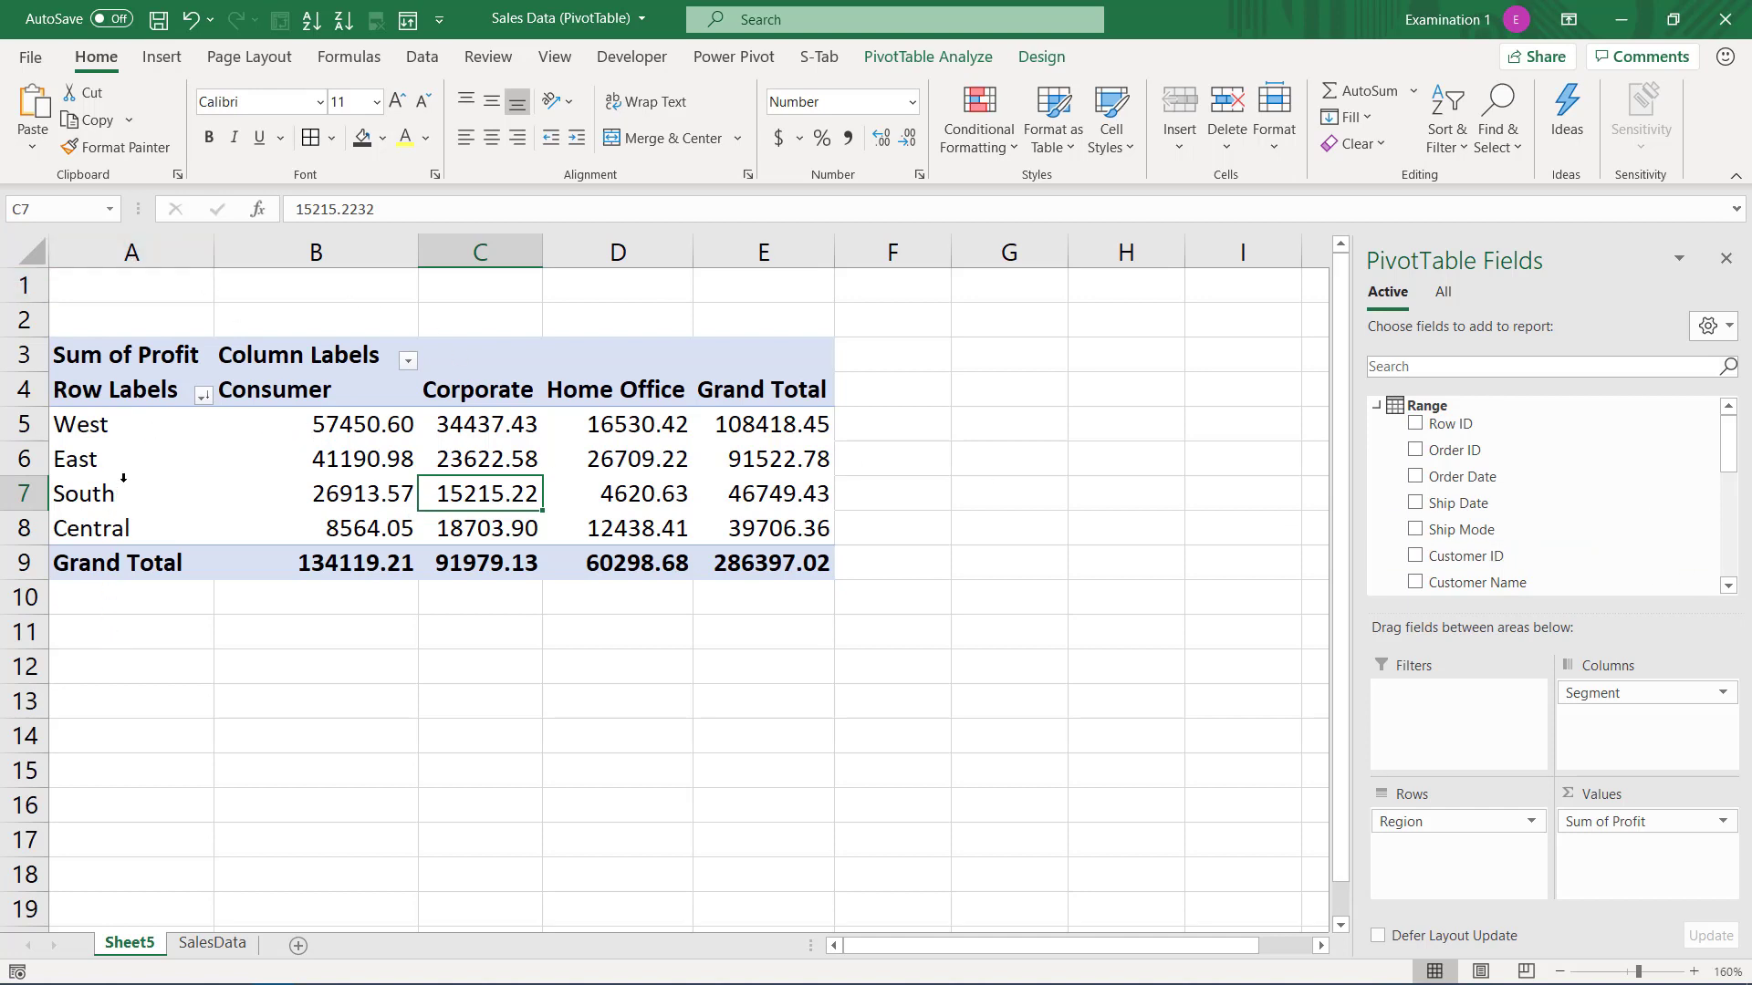
scroll(1577, 512, "down", 2)
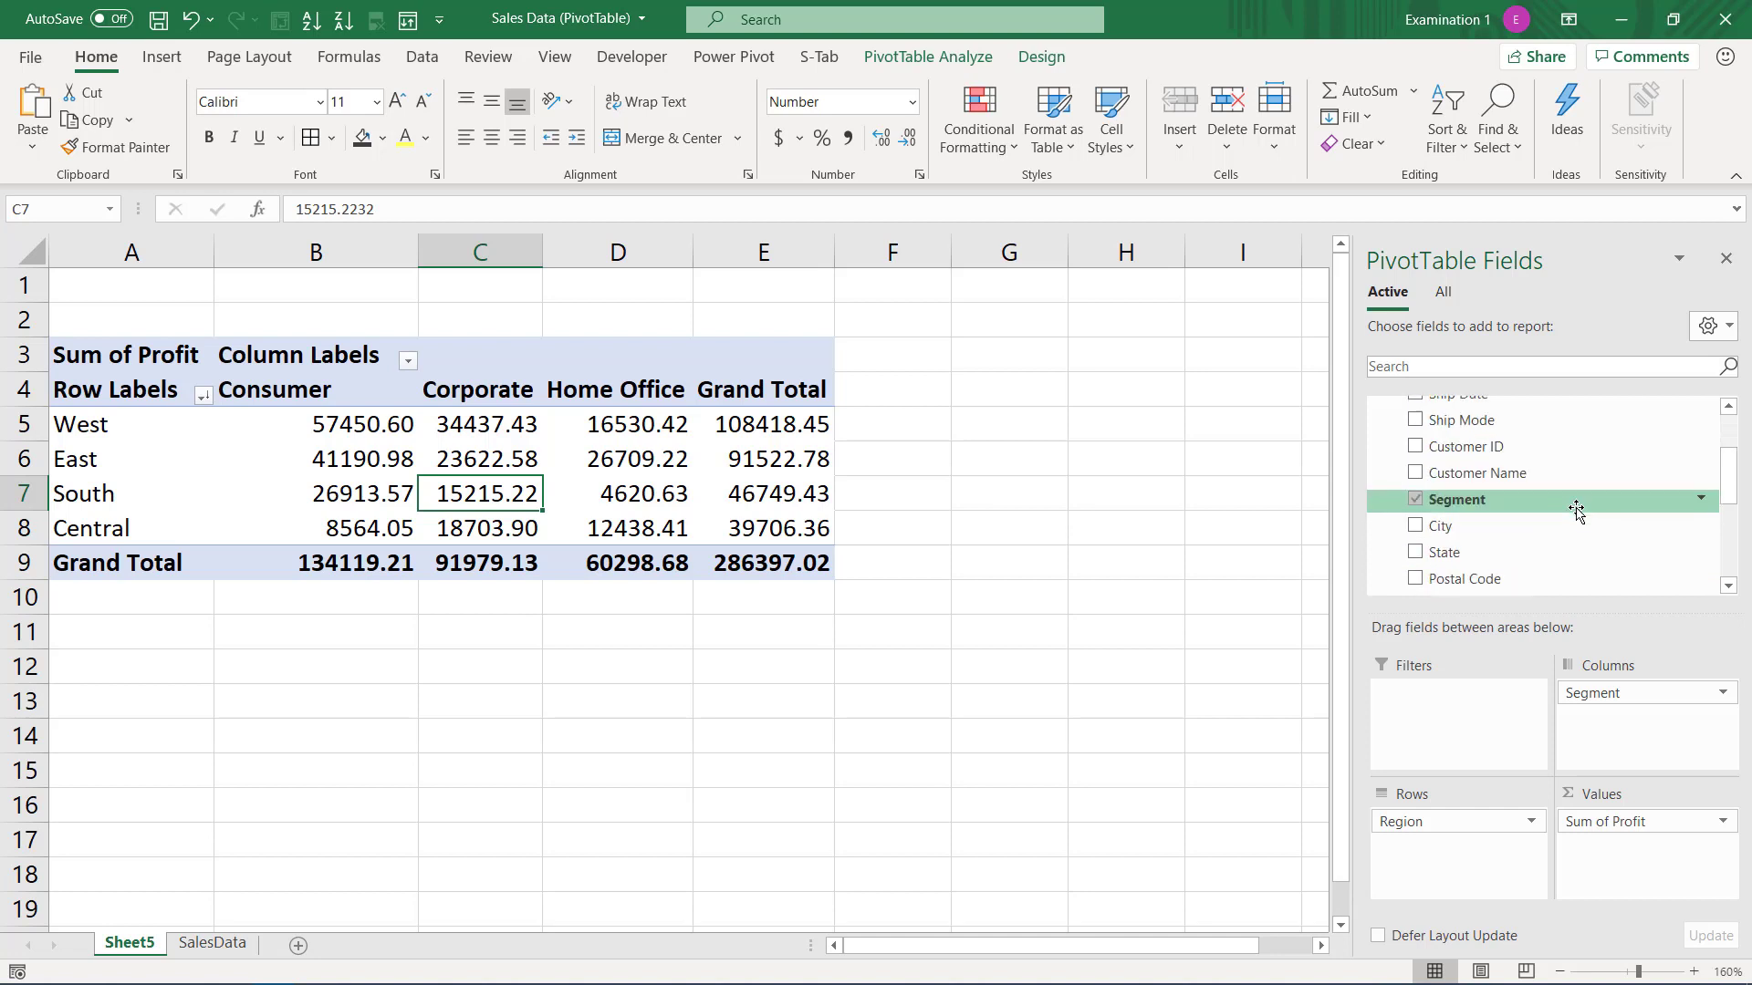
left_click_drag(1460, 552, 1454, 697)
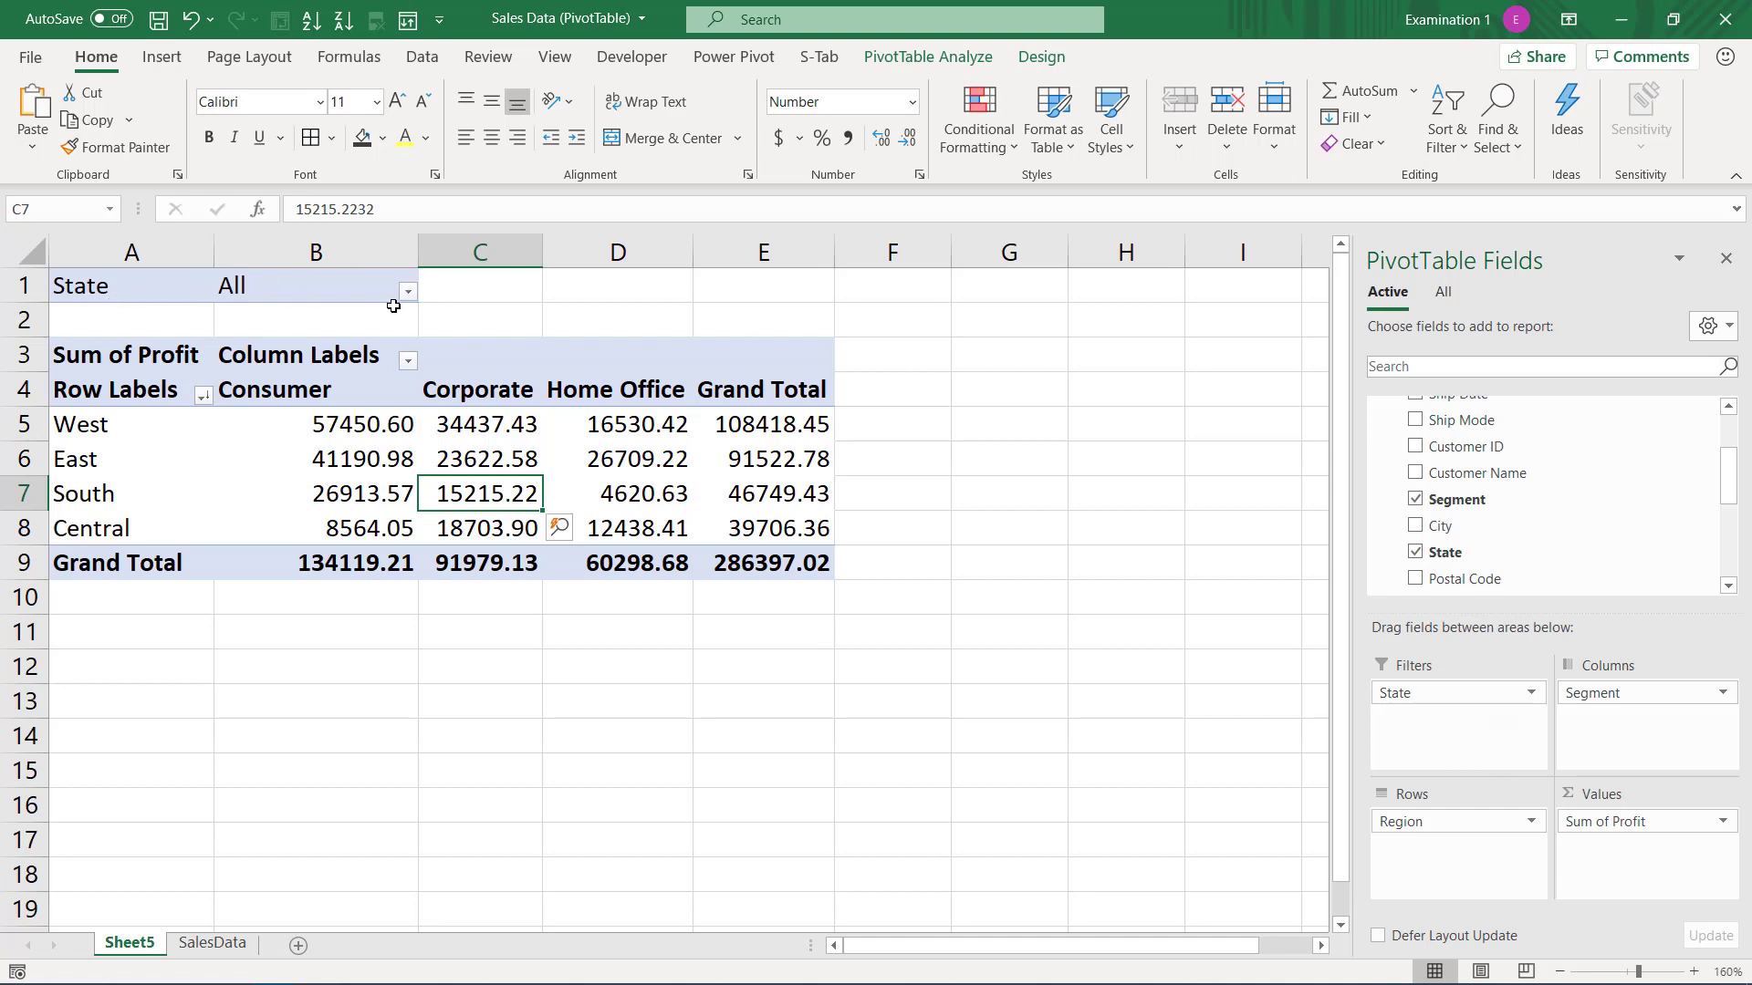
- Filter the PivotTable by State to California and check the region row that remains
left_click(64, 286)
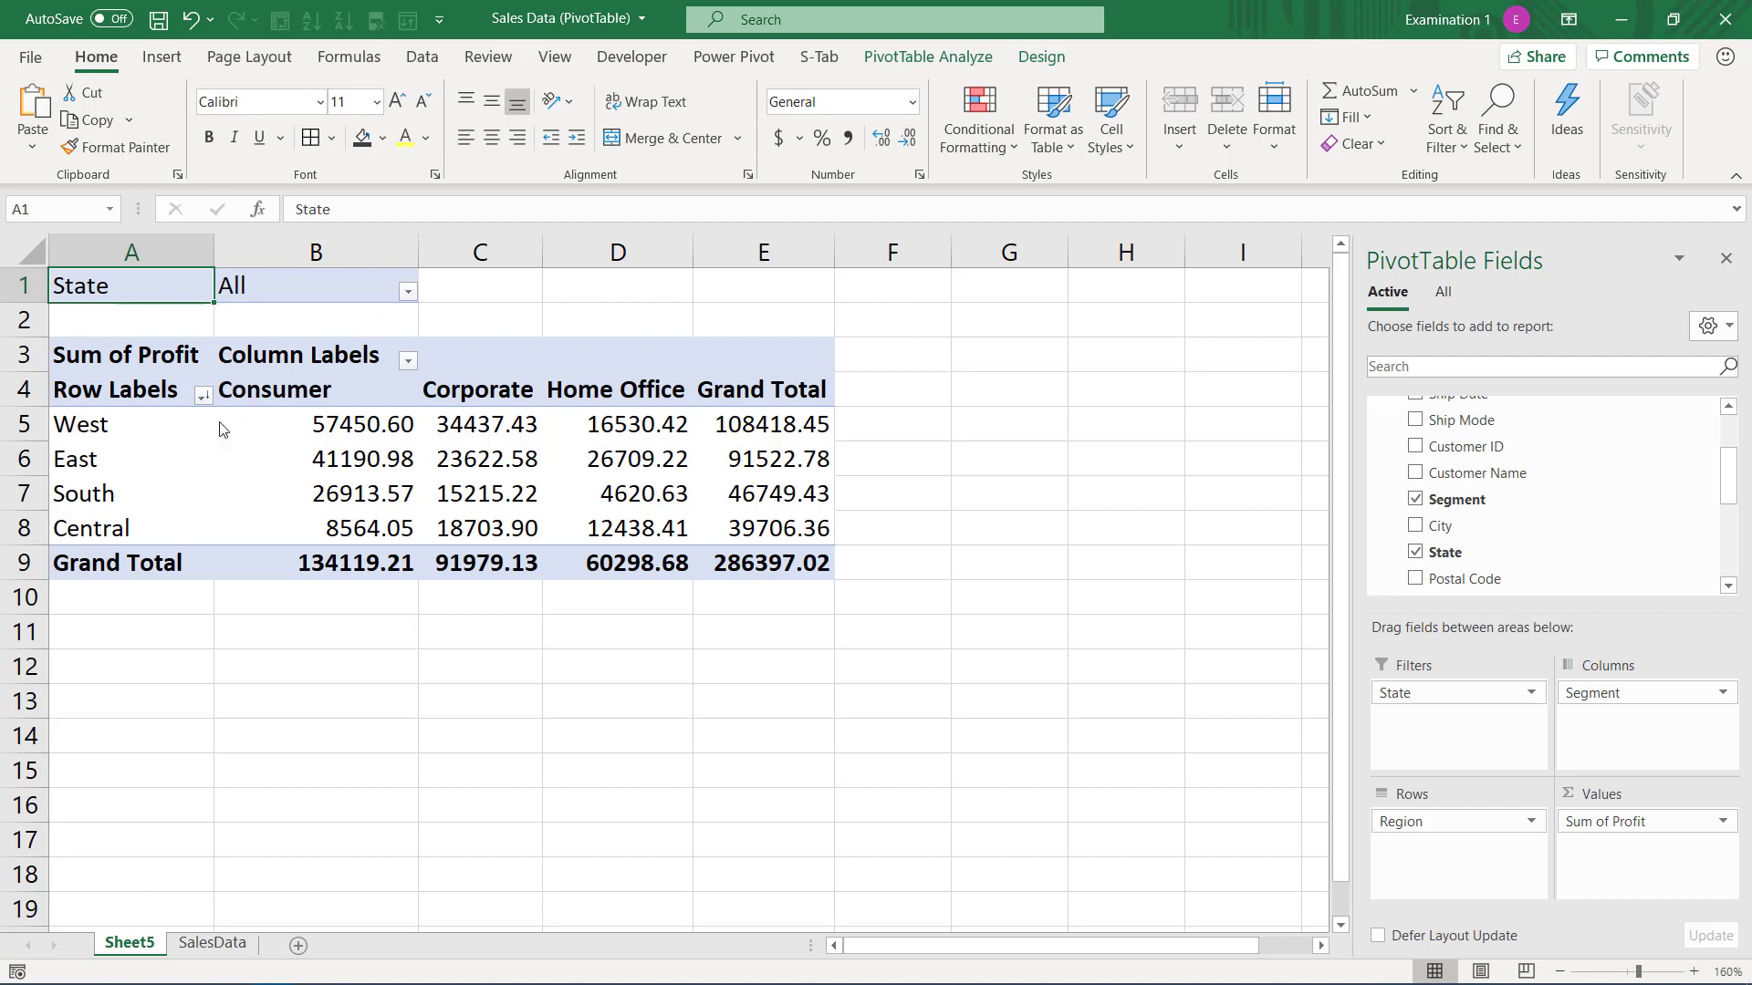
left_click_drag(91, 423, 767, 529)
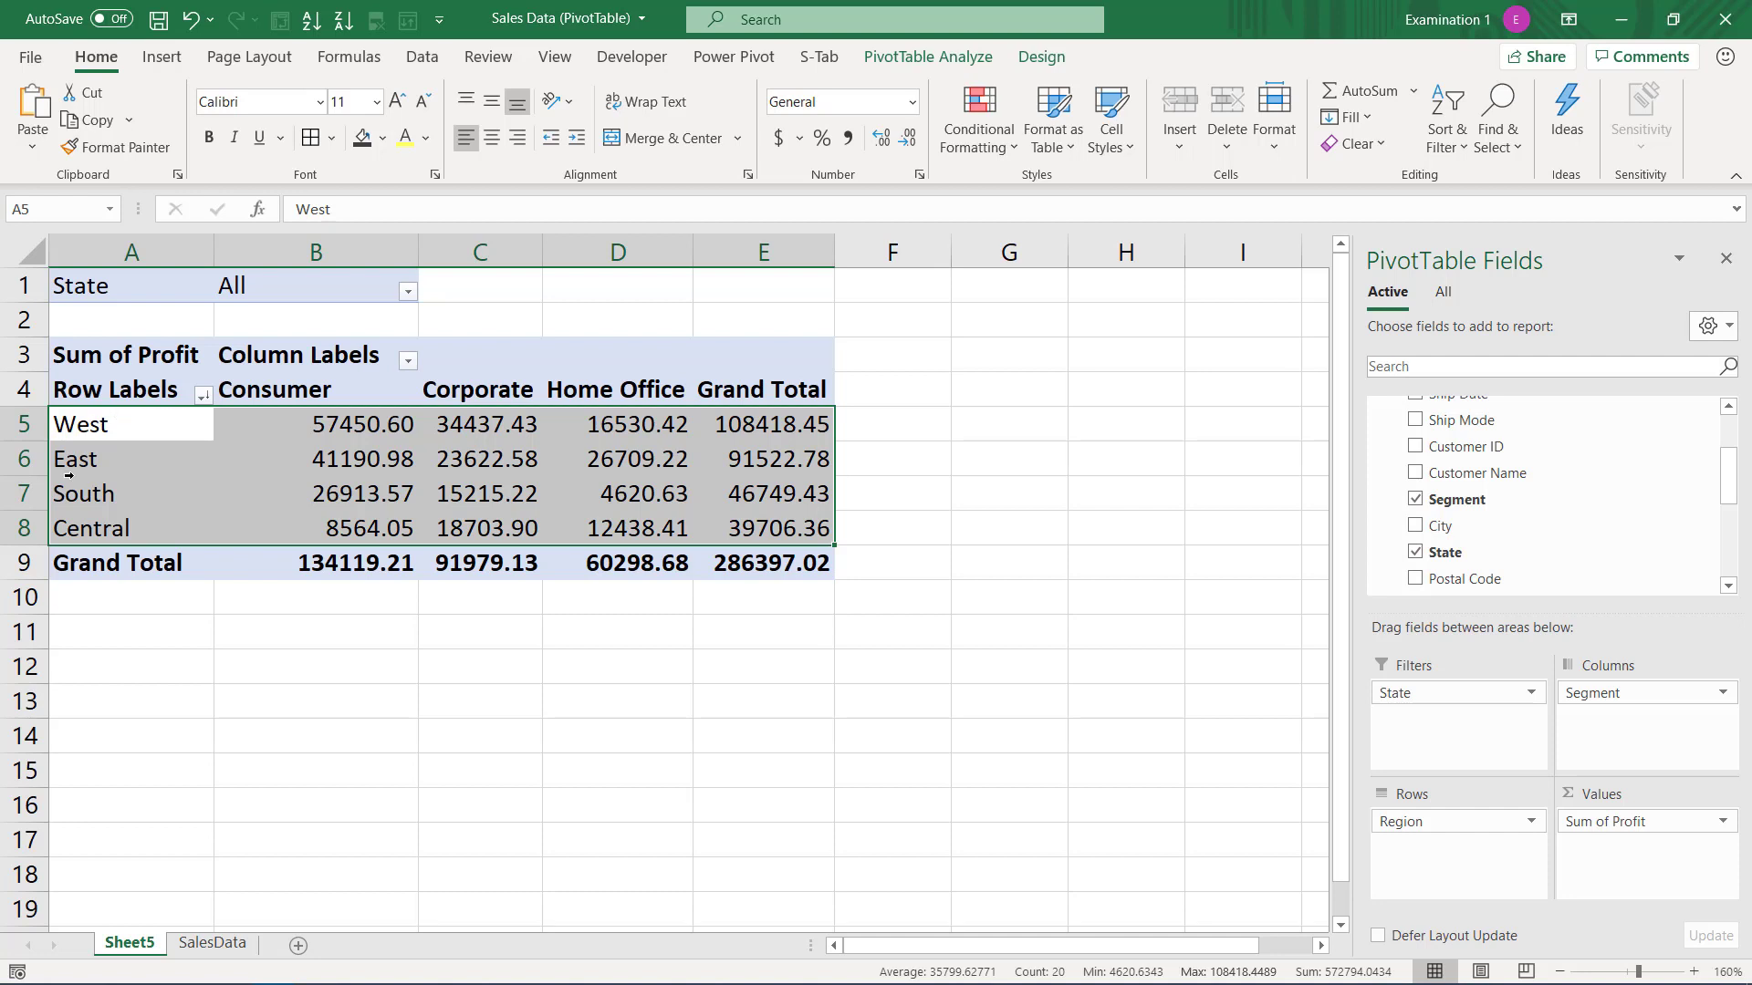
left_click(408, 292)
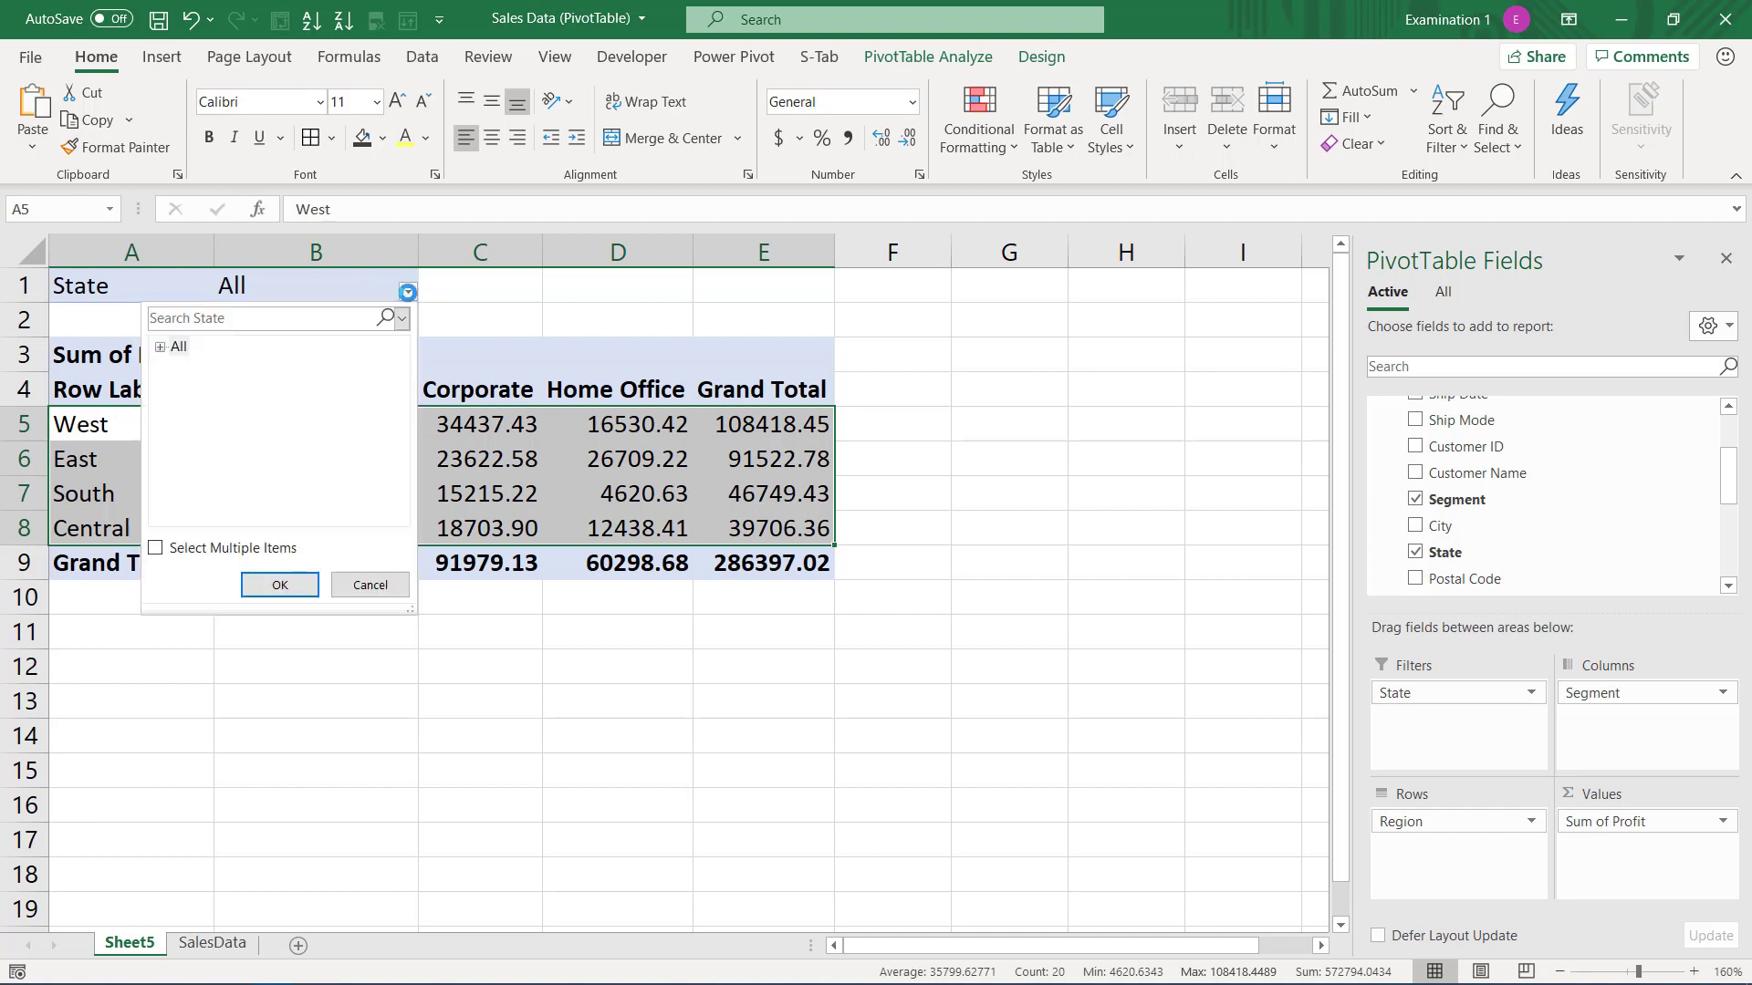
left_click(160, 348)
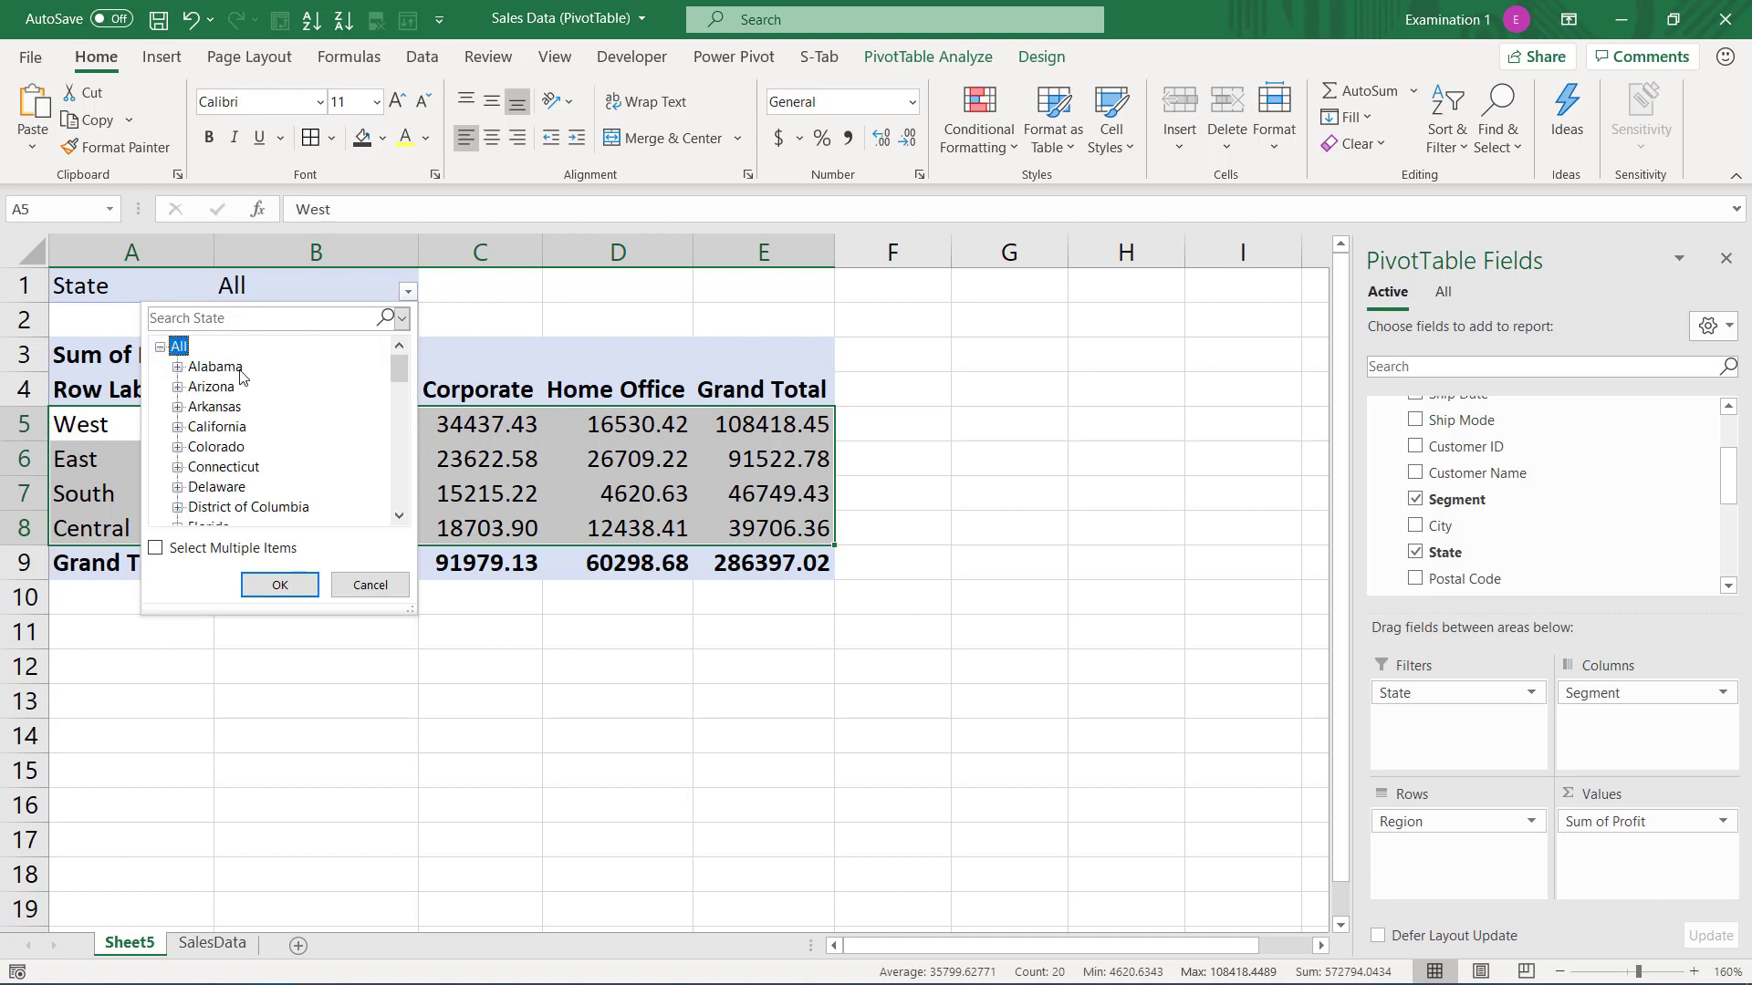
left_click(224, 427)
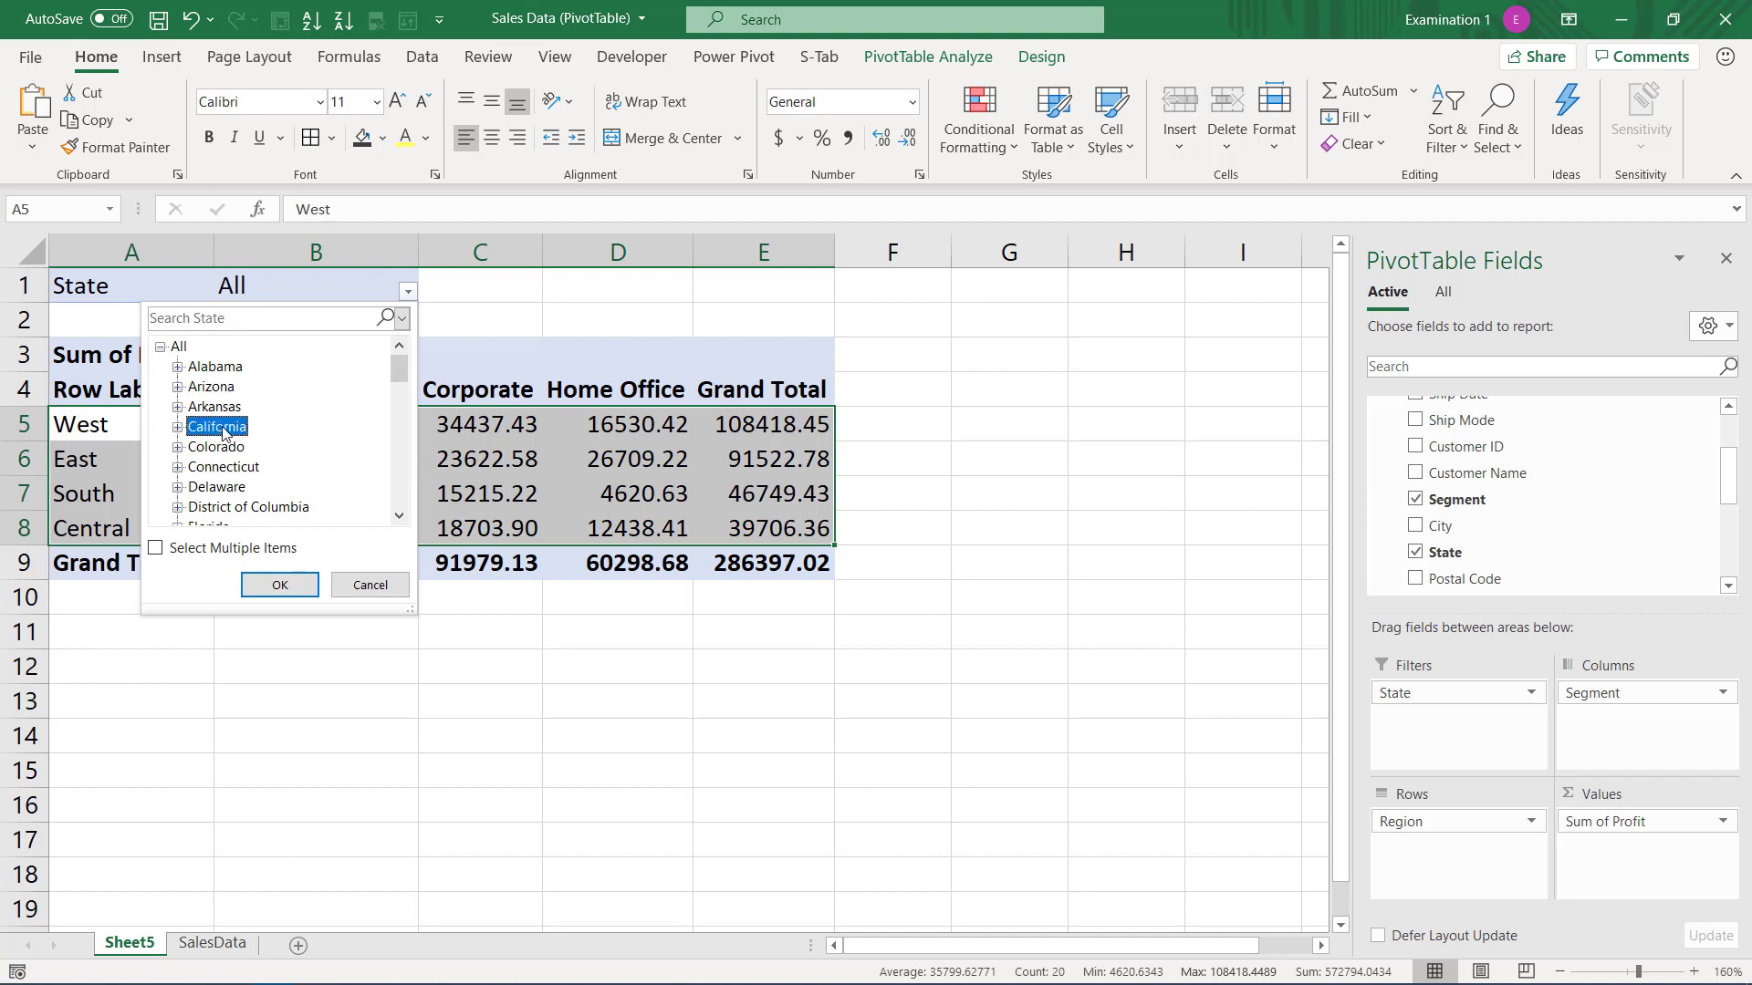
left_click(301, 584)
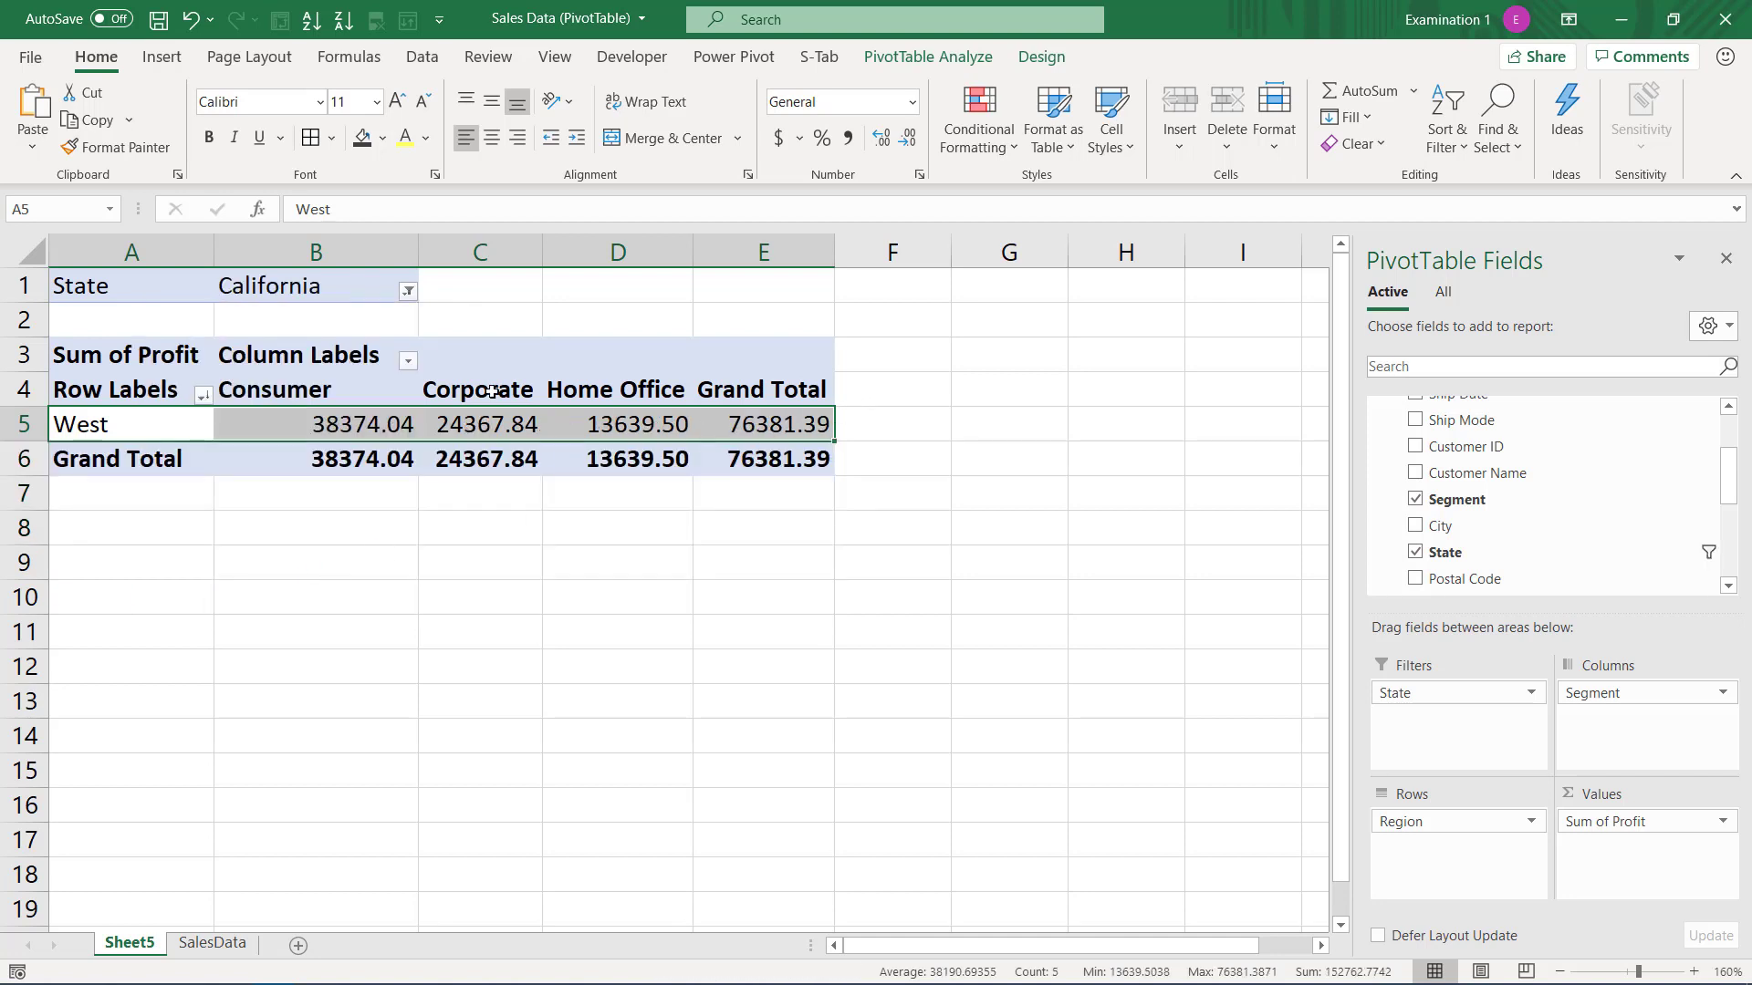
left_click(292, 274)
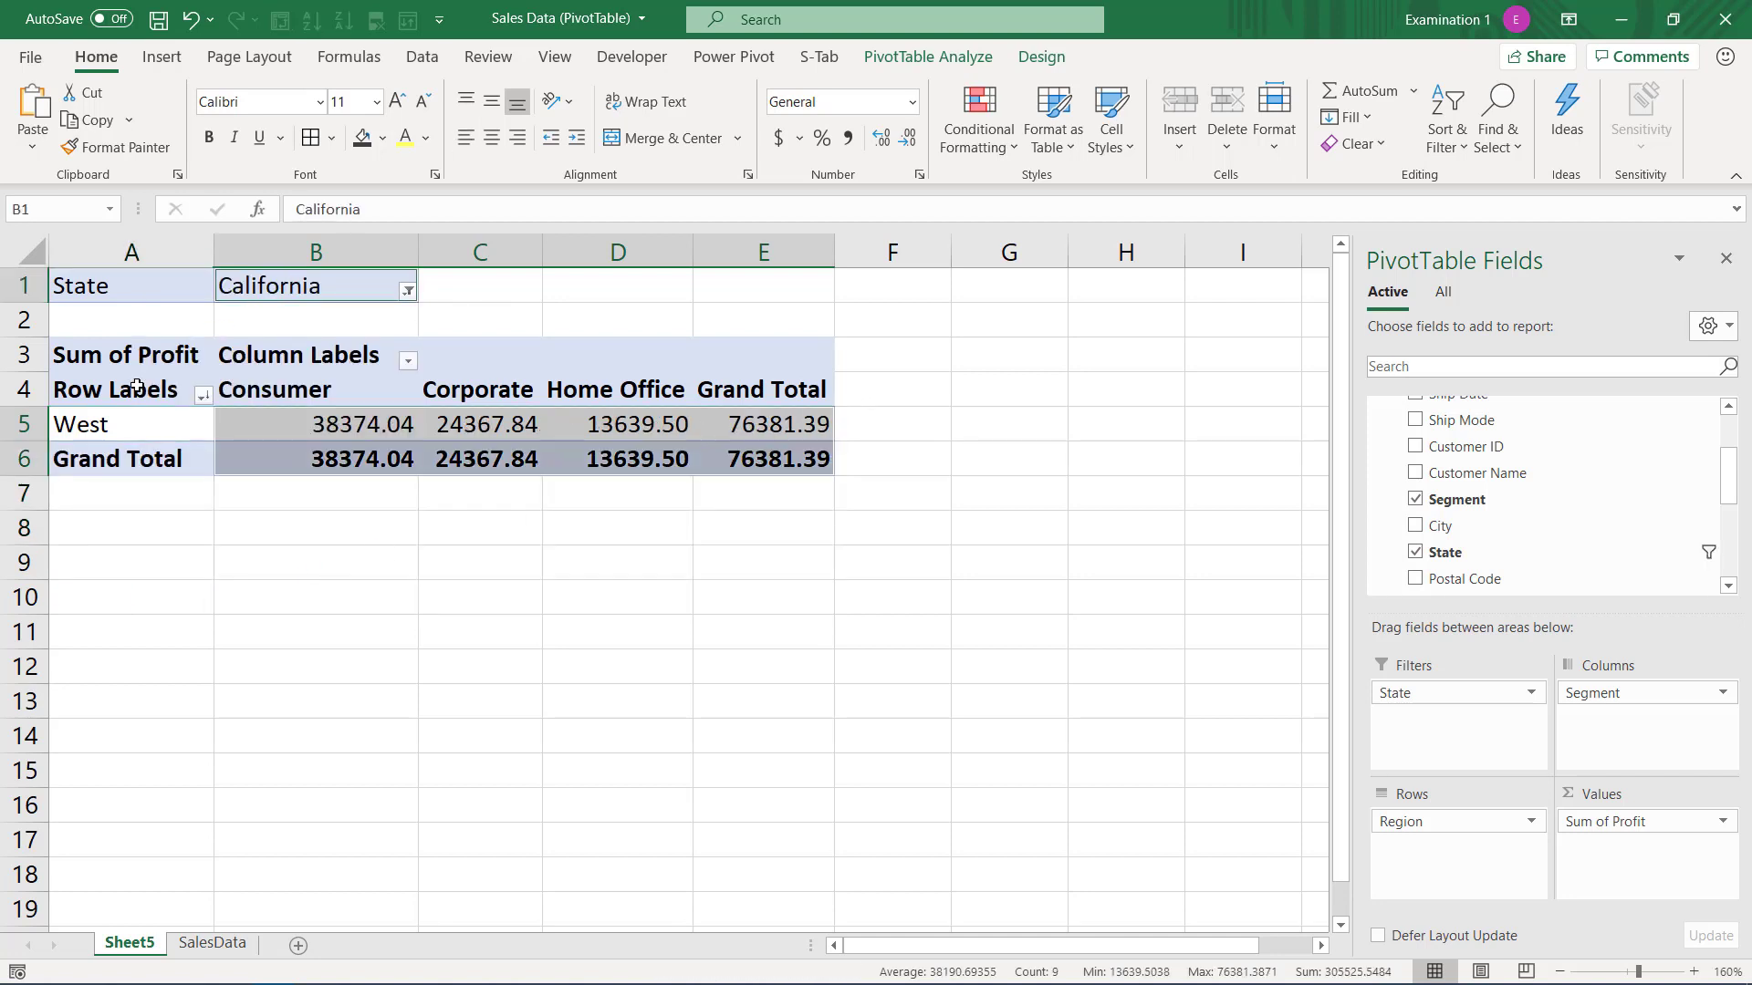
left_click(83, 426)
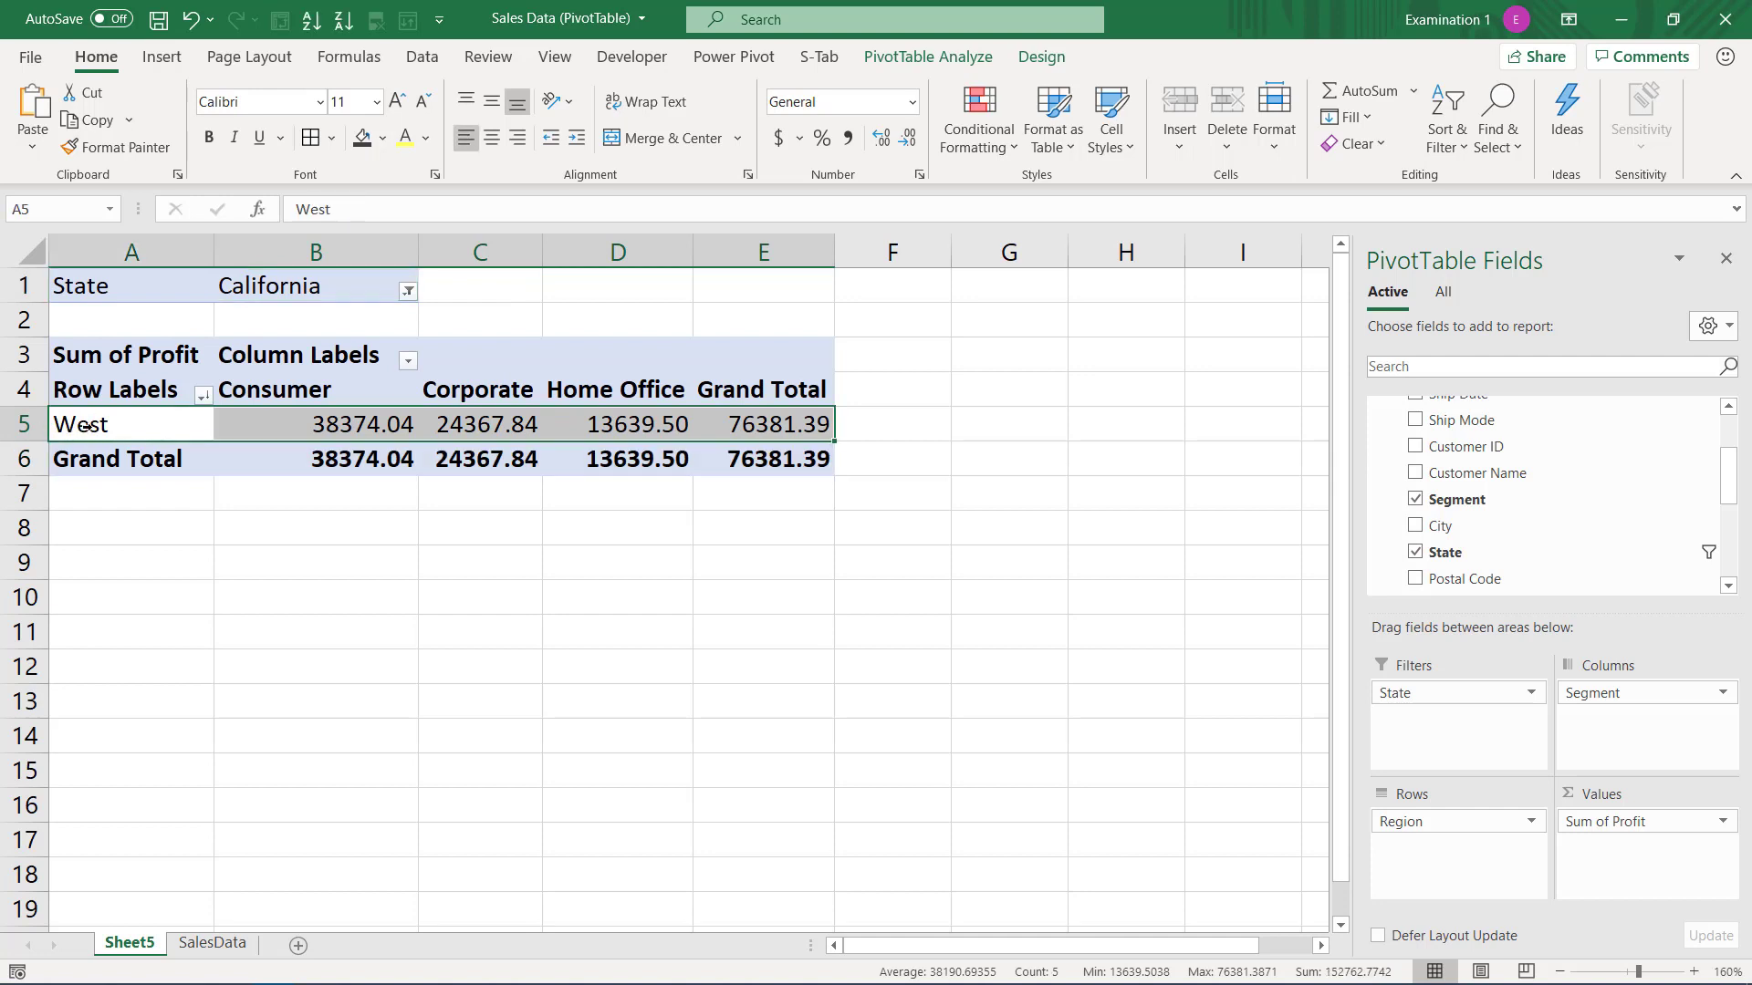
left_click(312, 296)
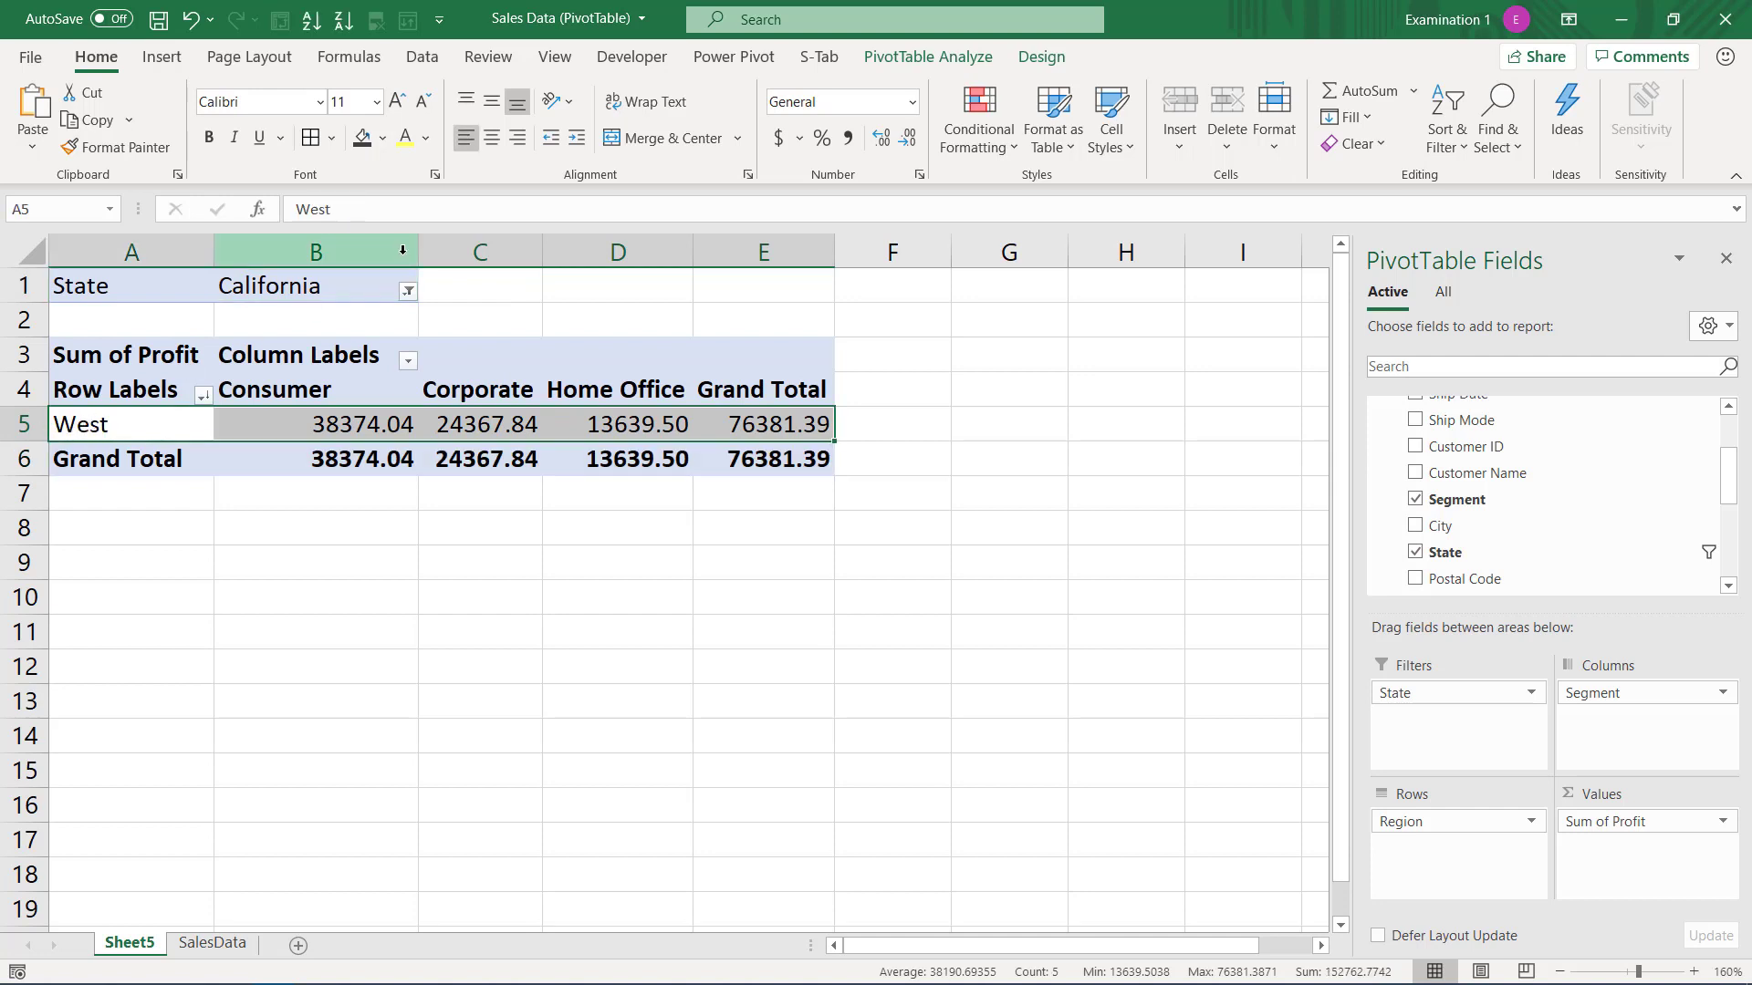
left_click(100, 426)
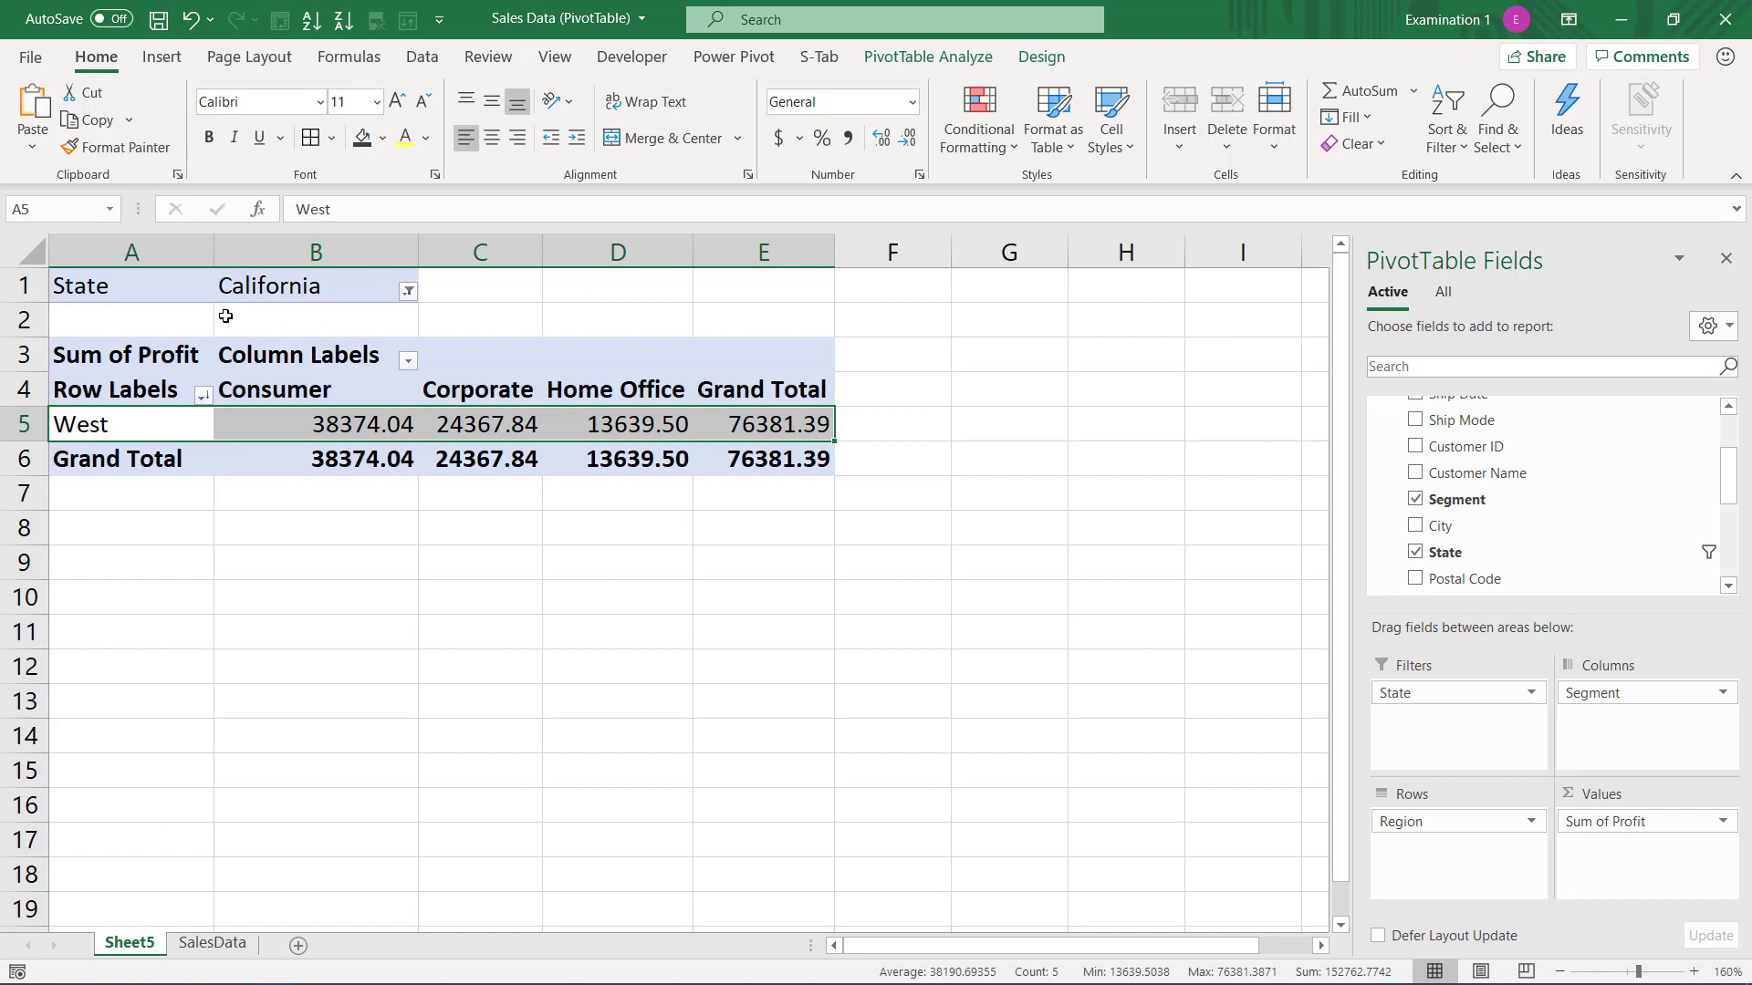
- Filter the State column on the SalesData sheet to California
left_click(212, 943)
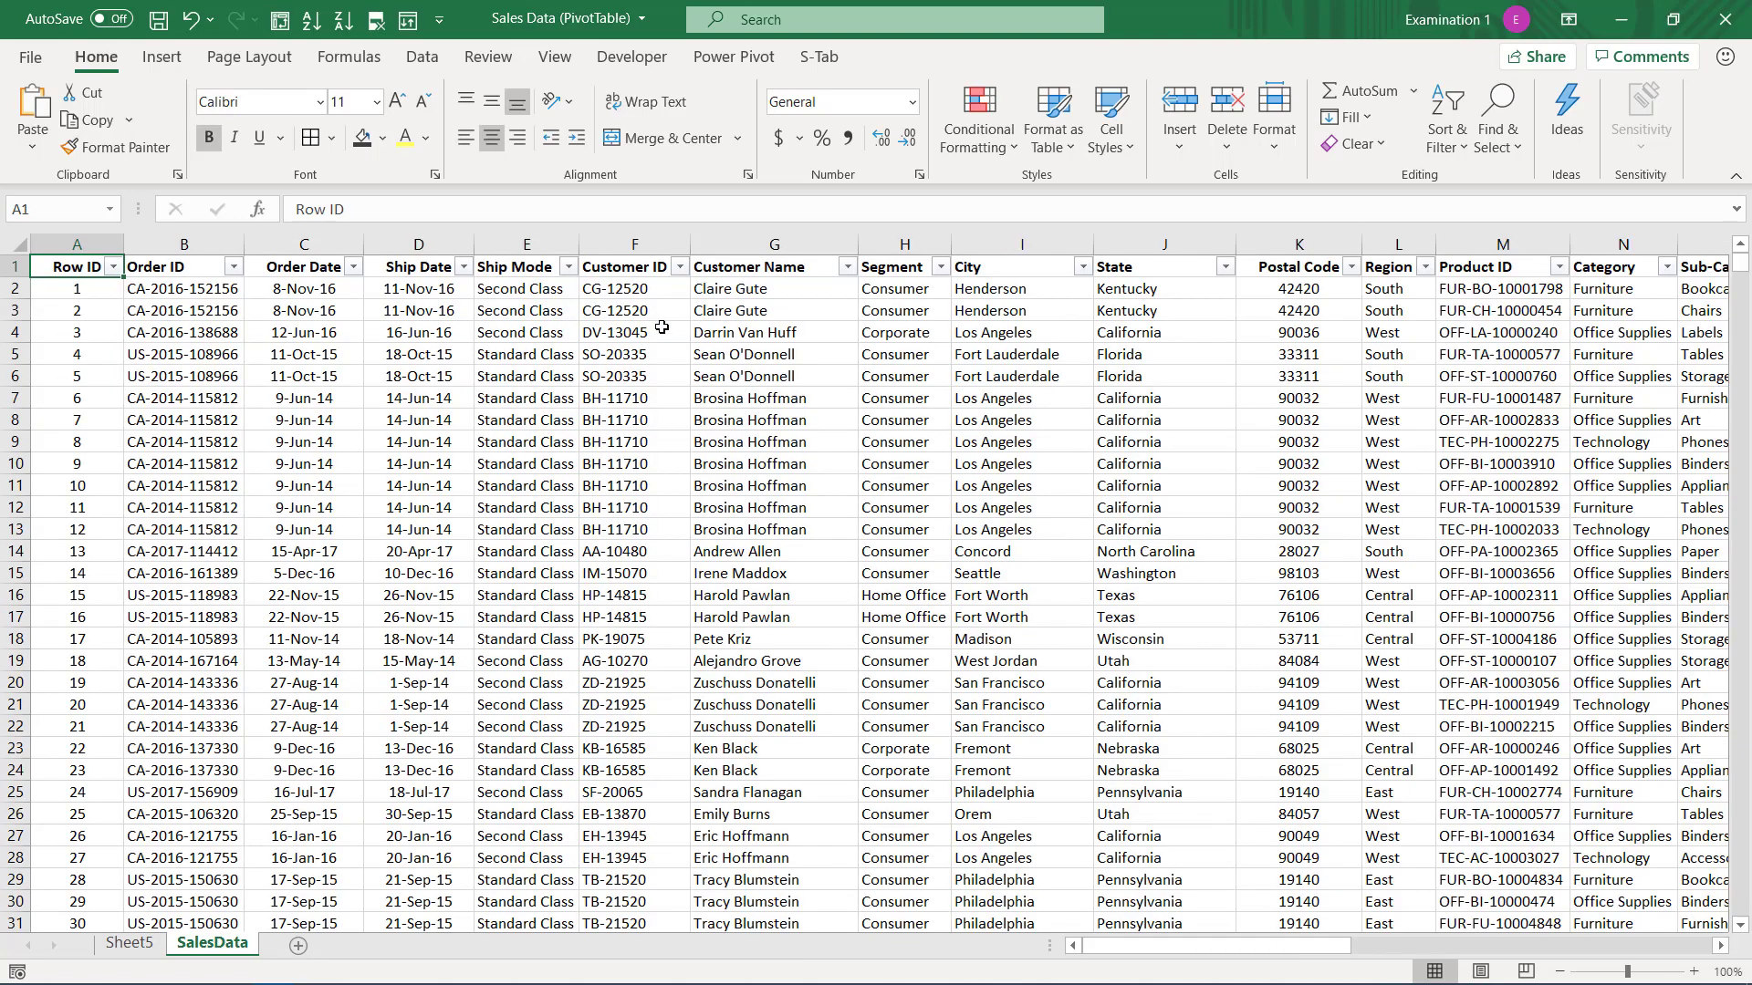
left_click(1225, 266)
left_click(1022, 507)
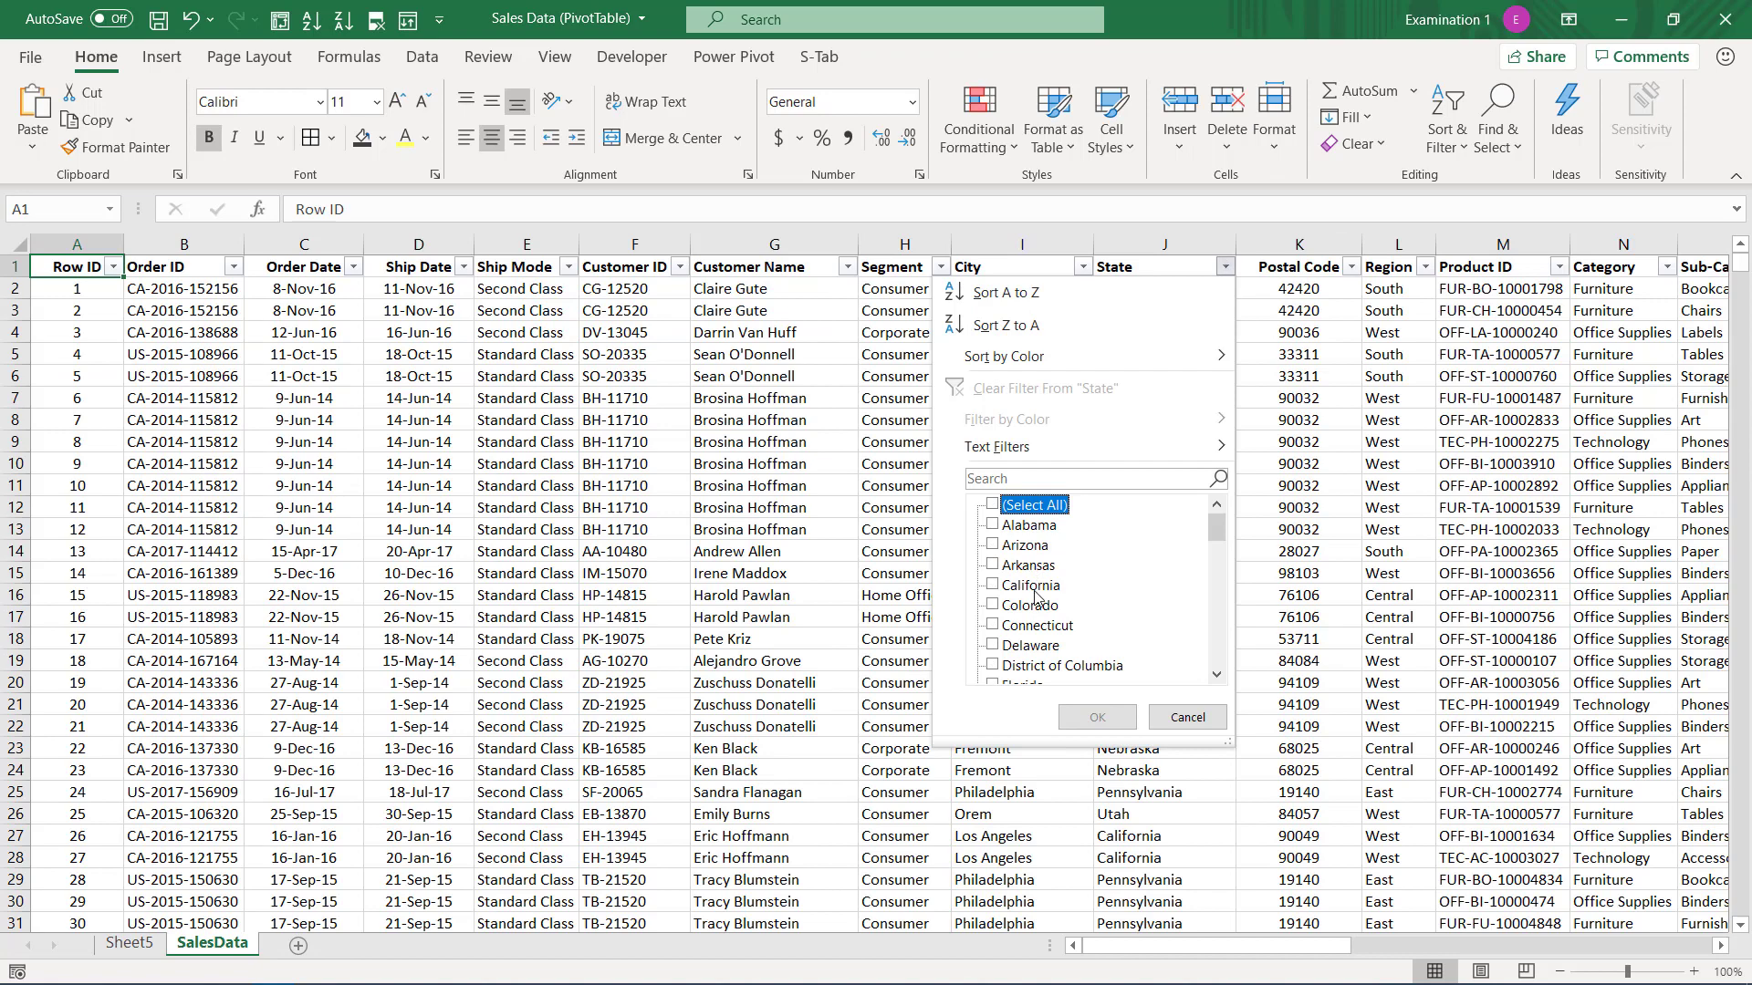
left_click(1031, 587)
left_click(1098, 717)
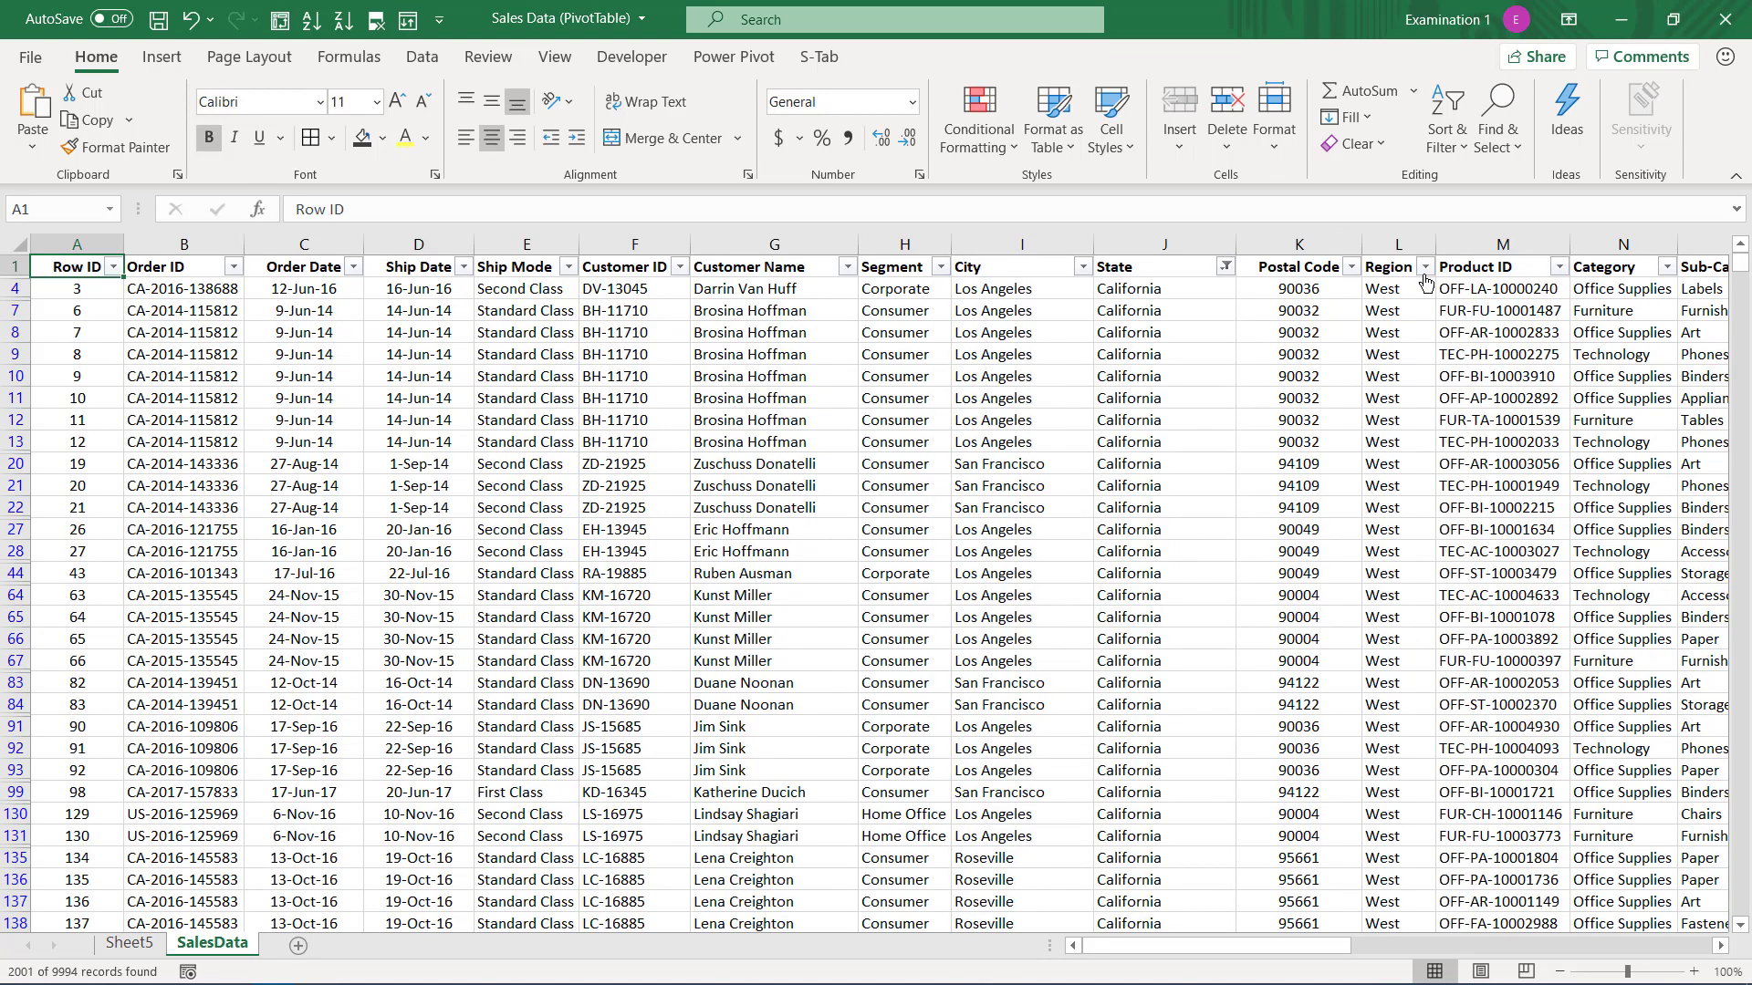
- Compare the regions offered in the filtered SalesData Region column with those in the PivotTable's row label filter
left_click(1424, 267)
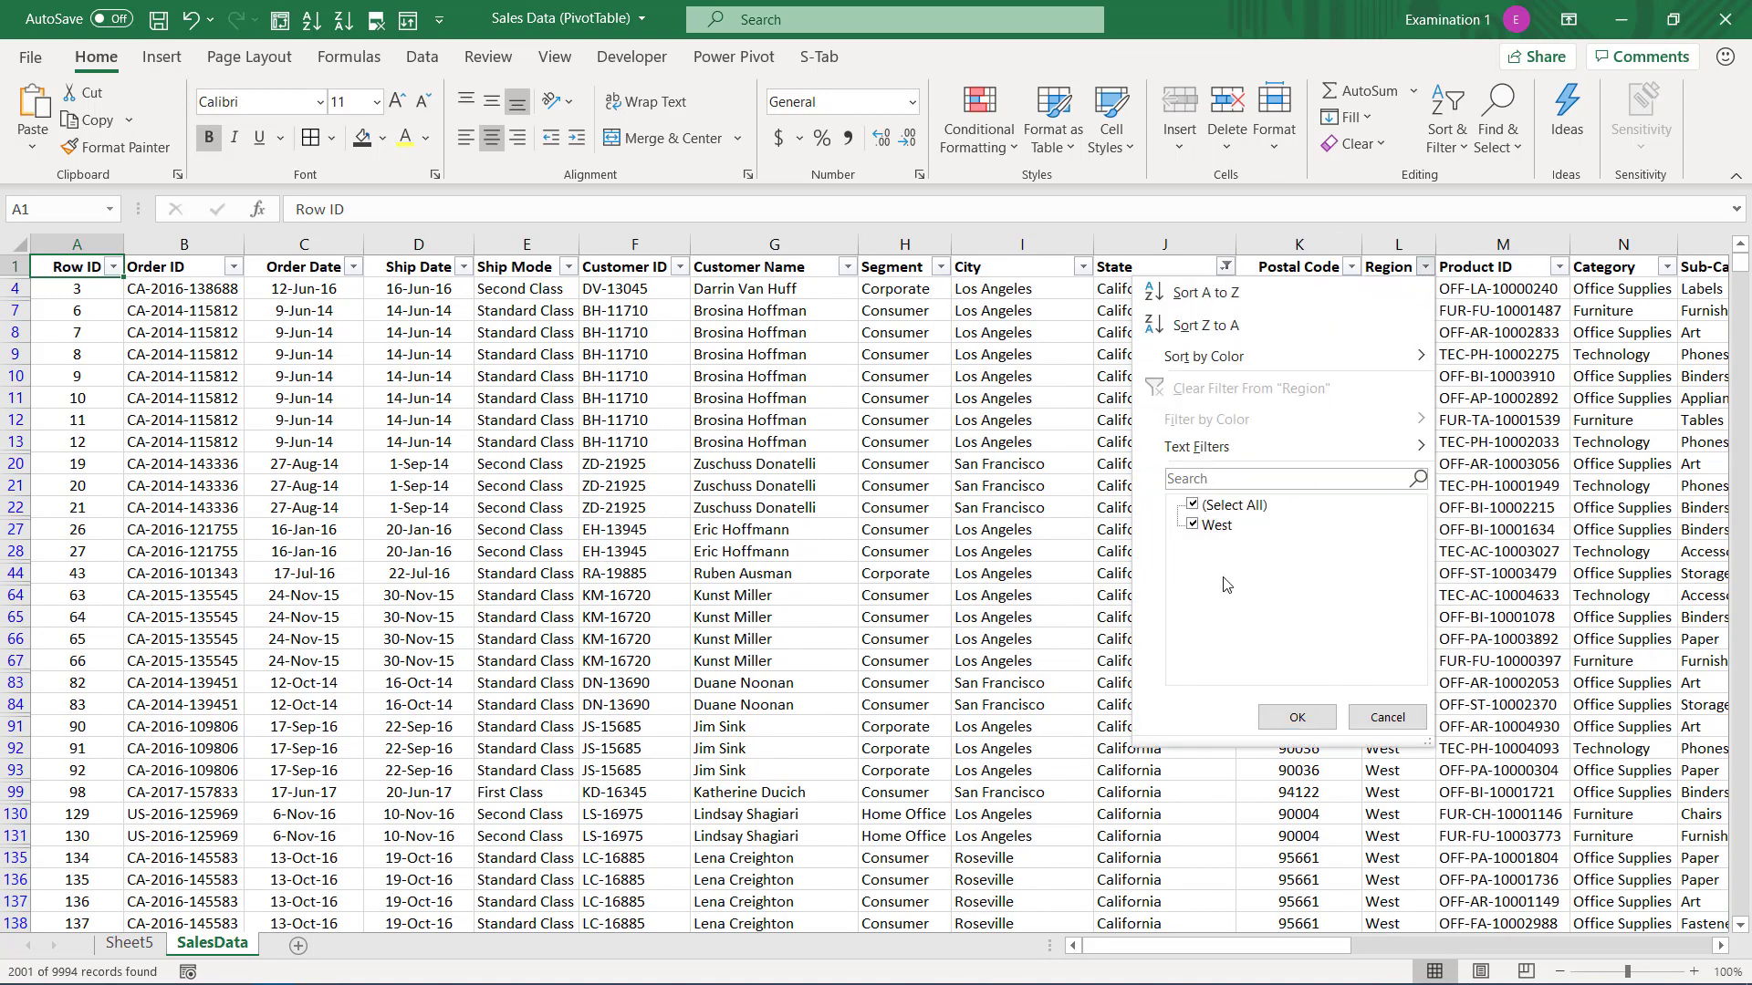
left_click(1387, 717)
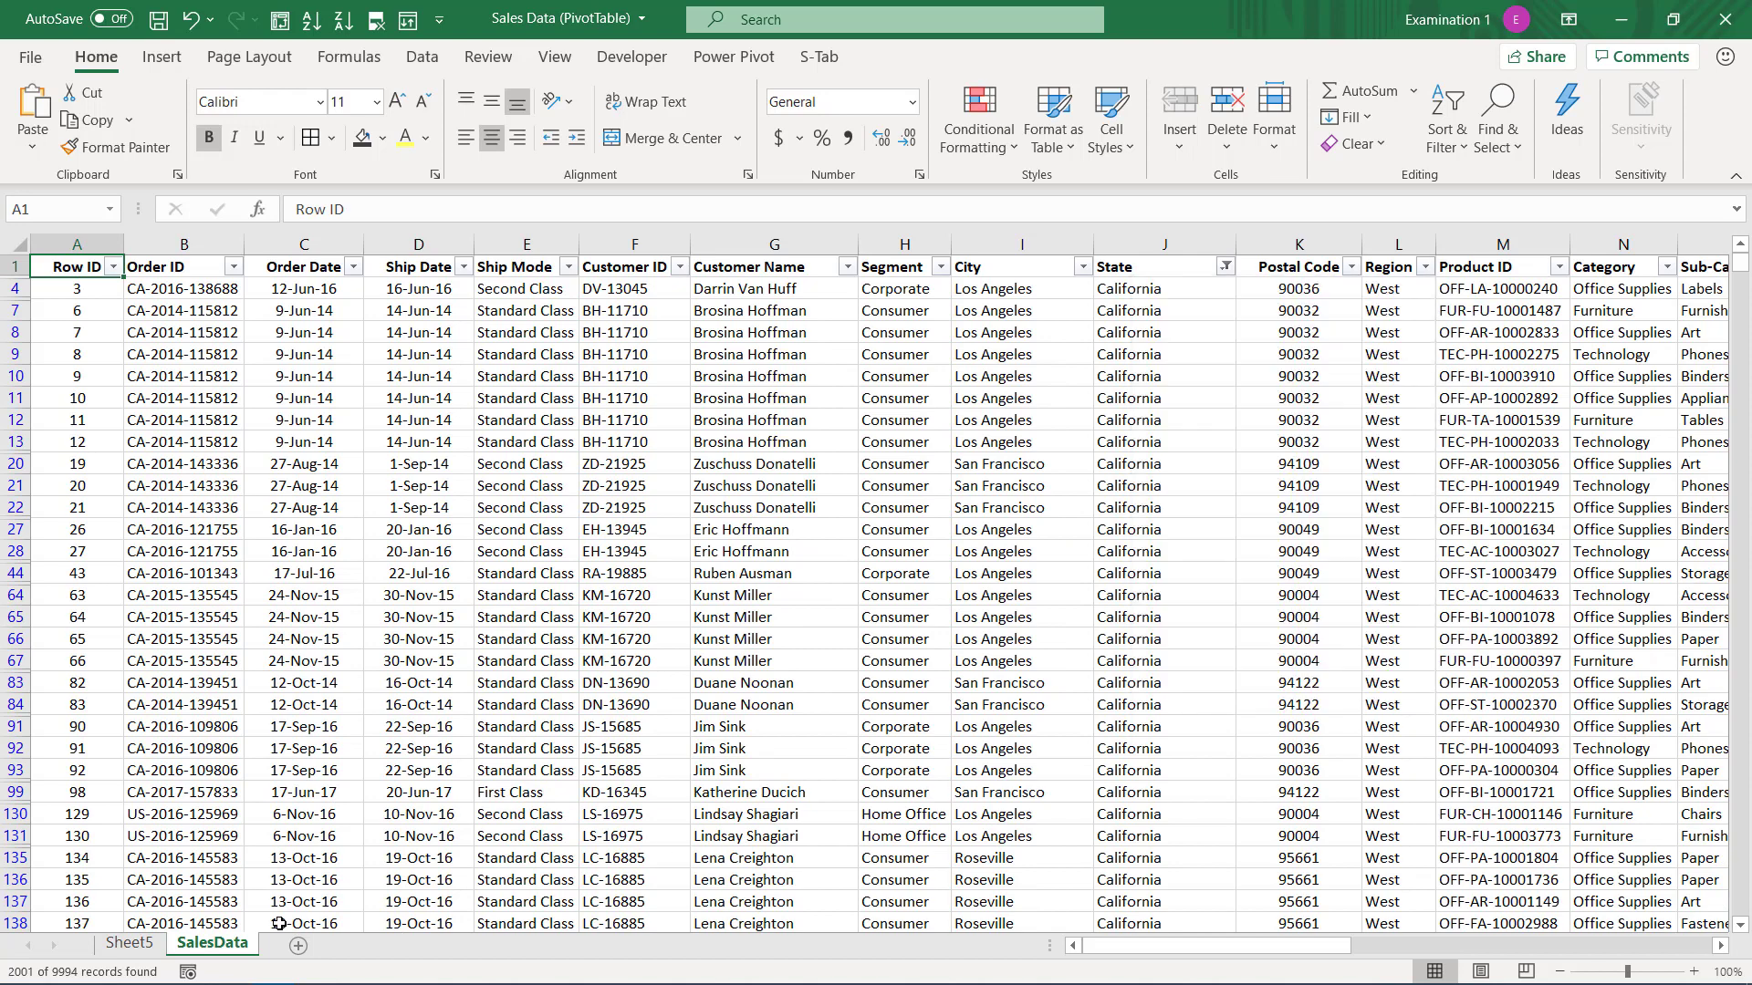
left_click(129, 943)
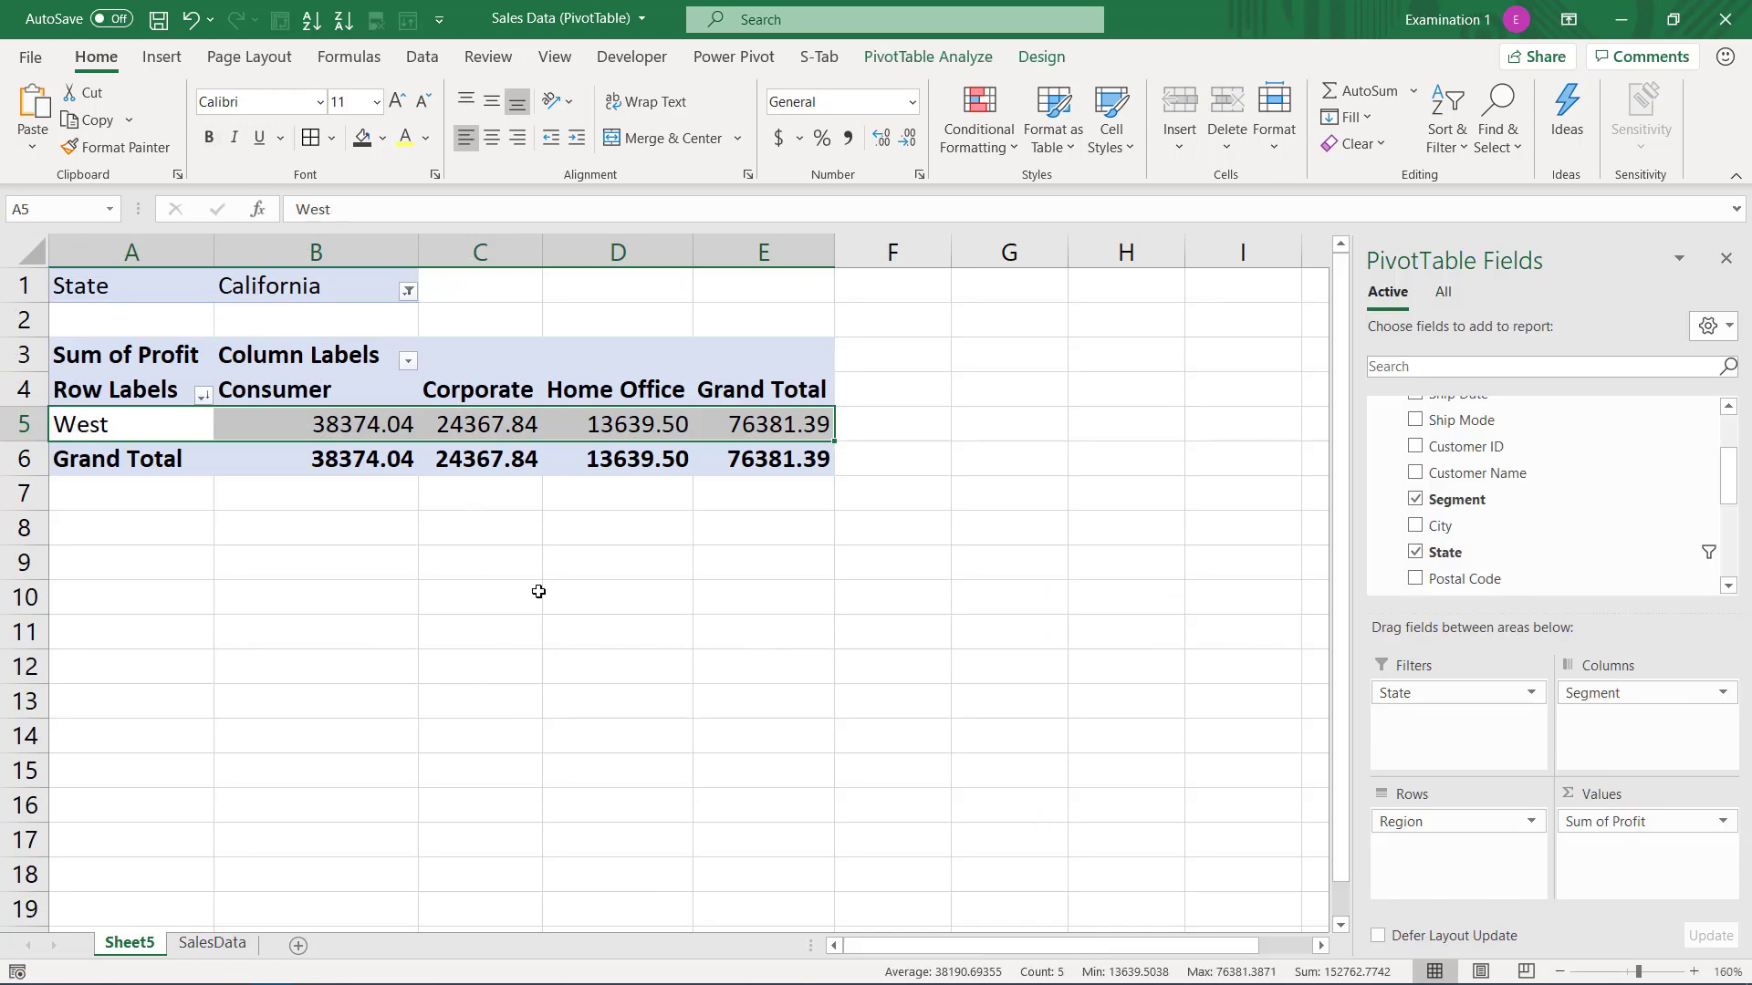
left_click(203, 396)
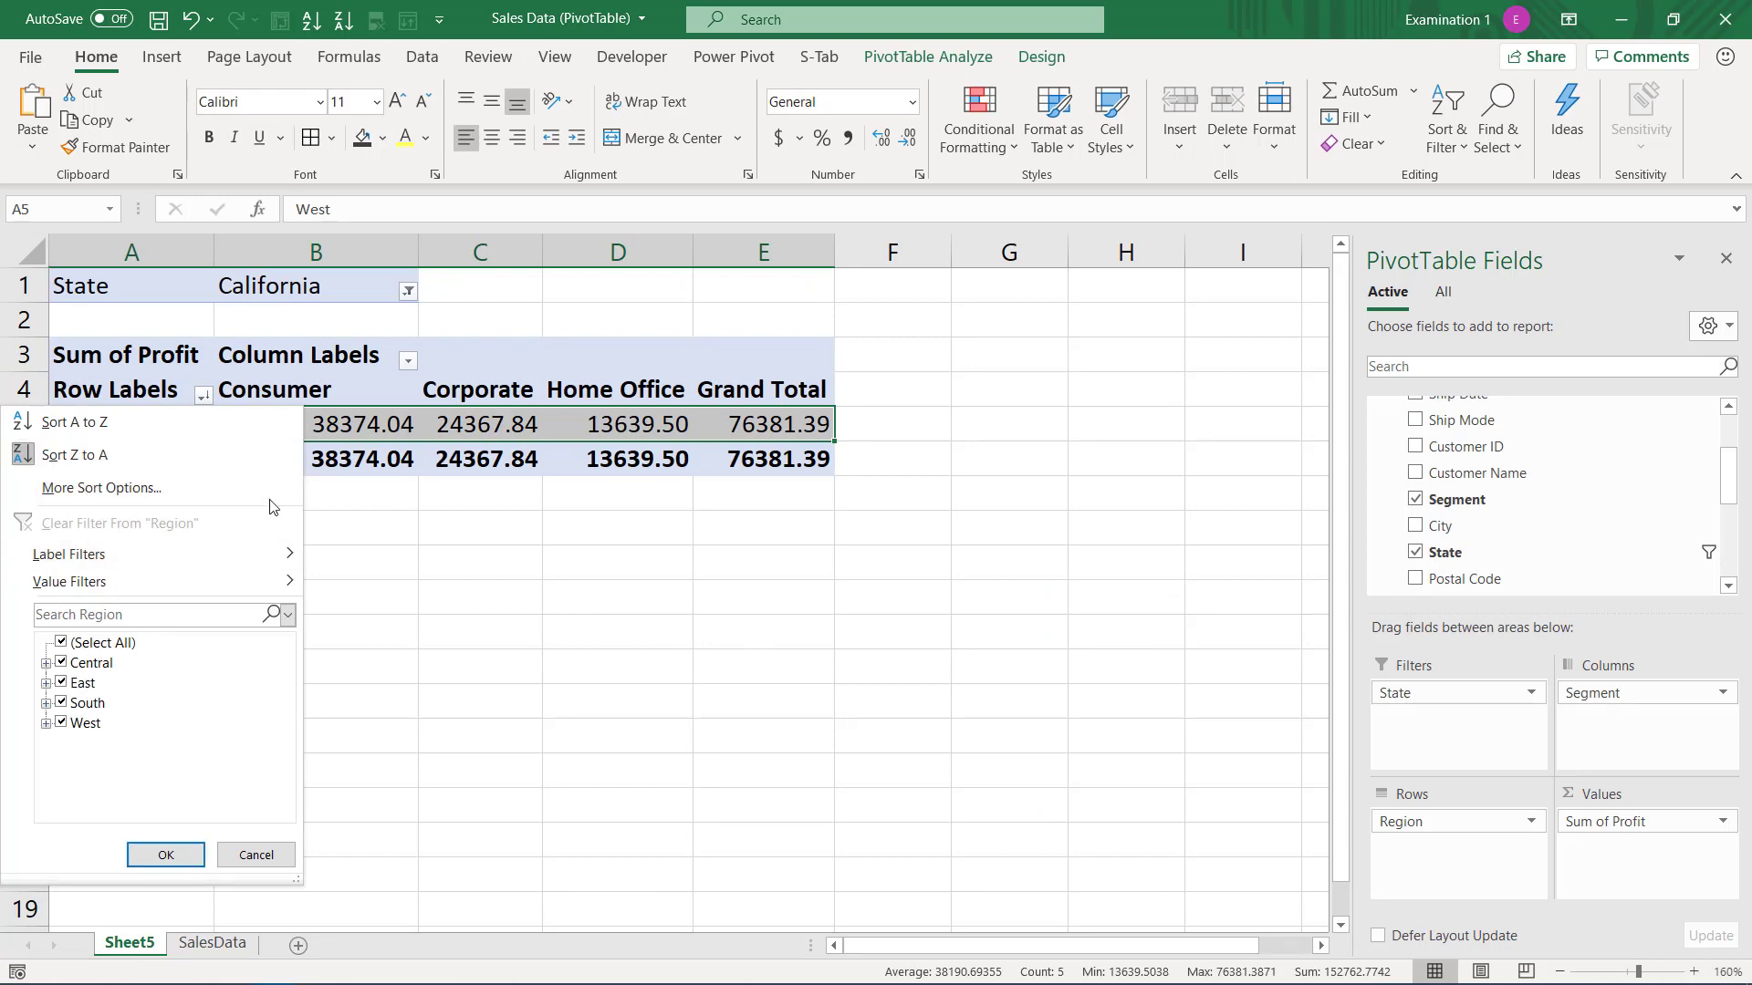
- Remove the Region, State, Sum of Profit and Segment fields from the PivotTable and add Customer ID to its values
left_click_drag(1499, 820, 1551, 548)
left_click_drag(1521, 691, 1527, 540)
left_click_drag(1658, 828, 1508, 518)
left_click_drag(1597, 693, 1633, 569)
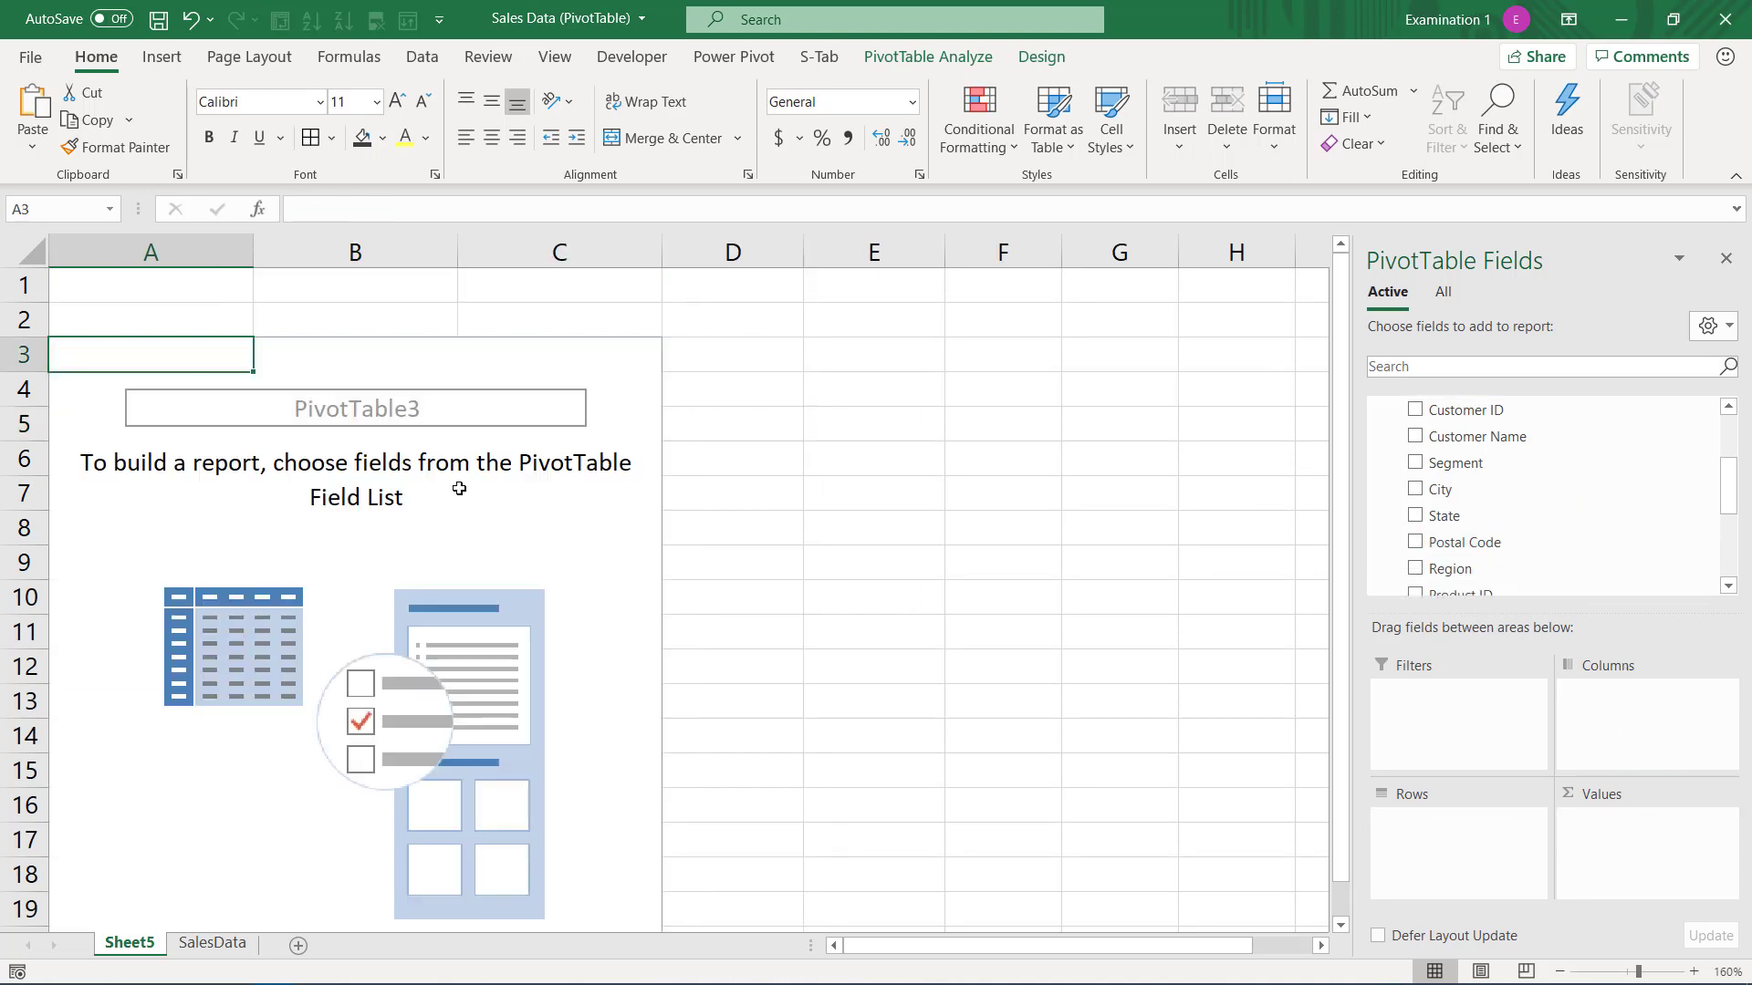
scroll(484, 487, "down", 2)
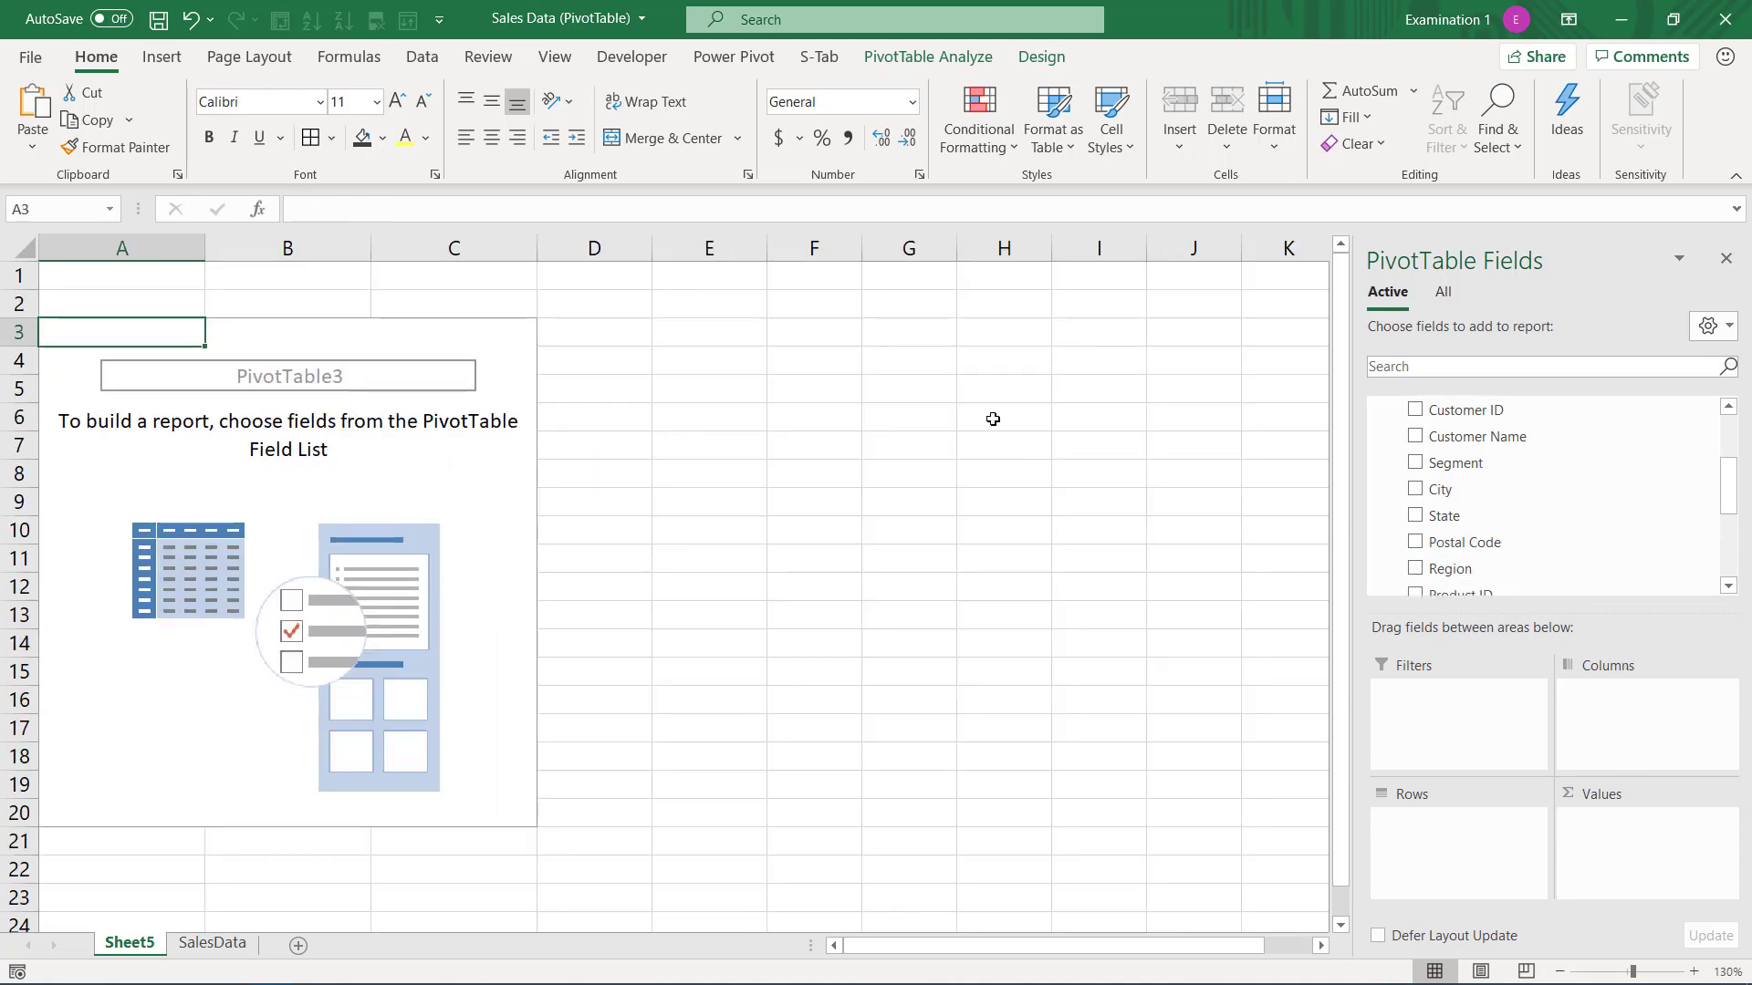
scroll(1529, 454, "up", 1)
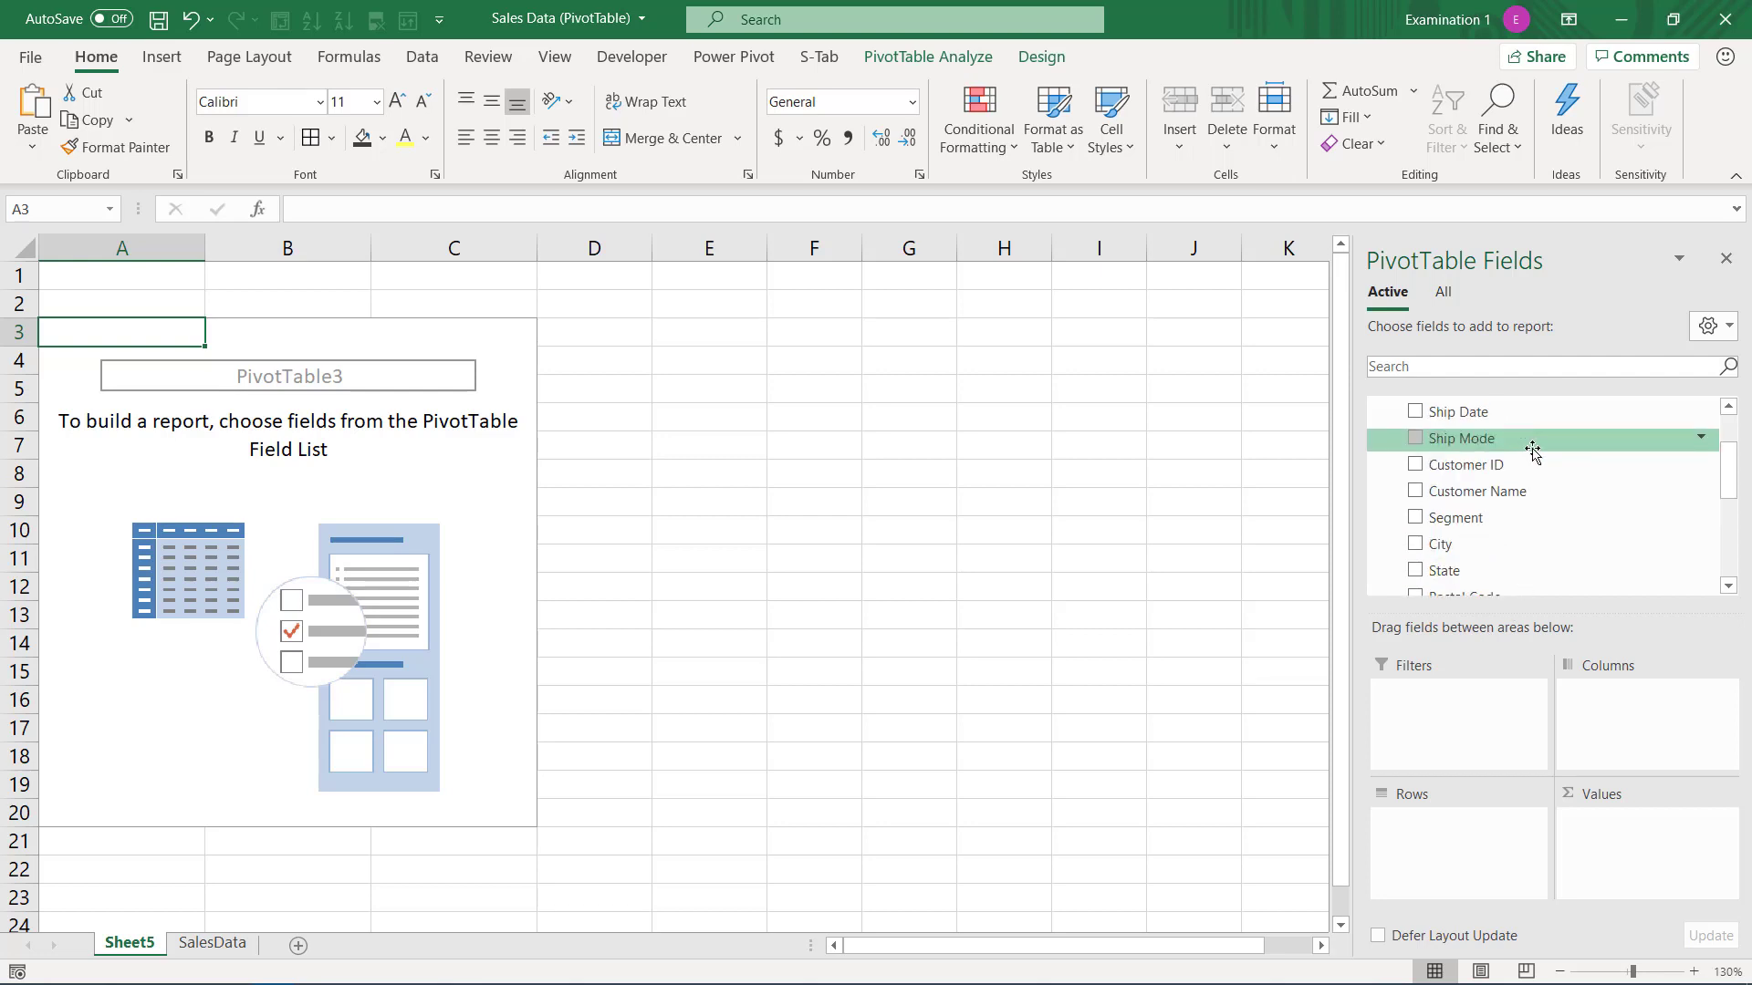
left_click_drag(1473, 472, 1687, 863)
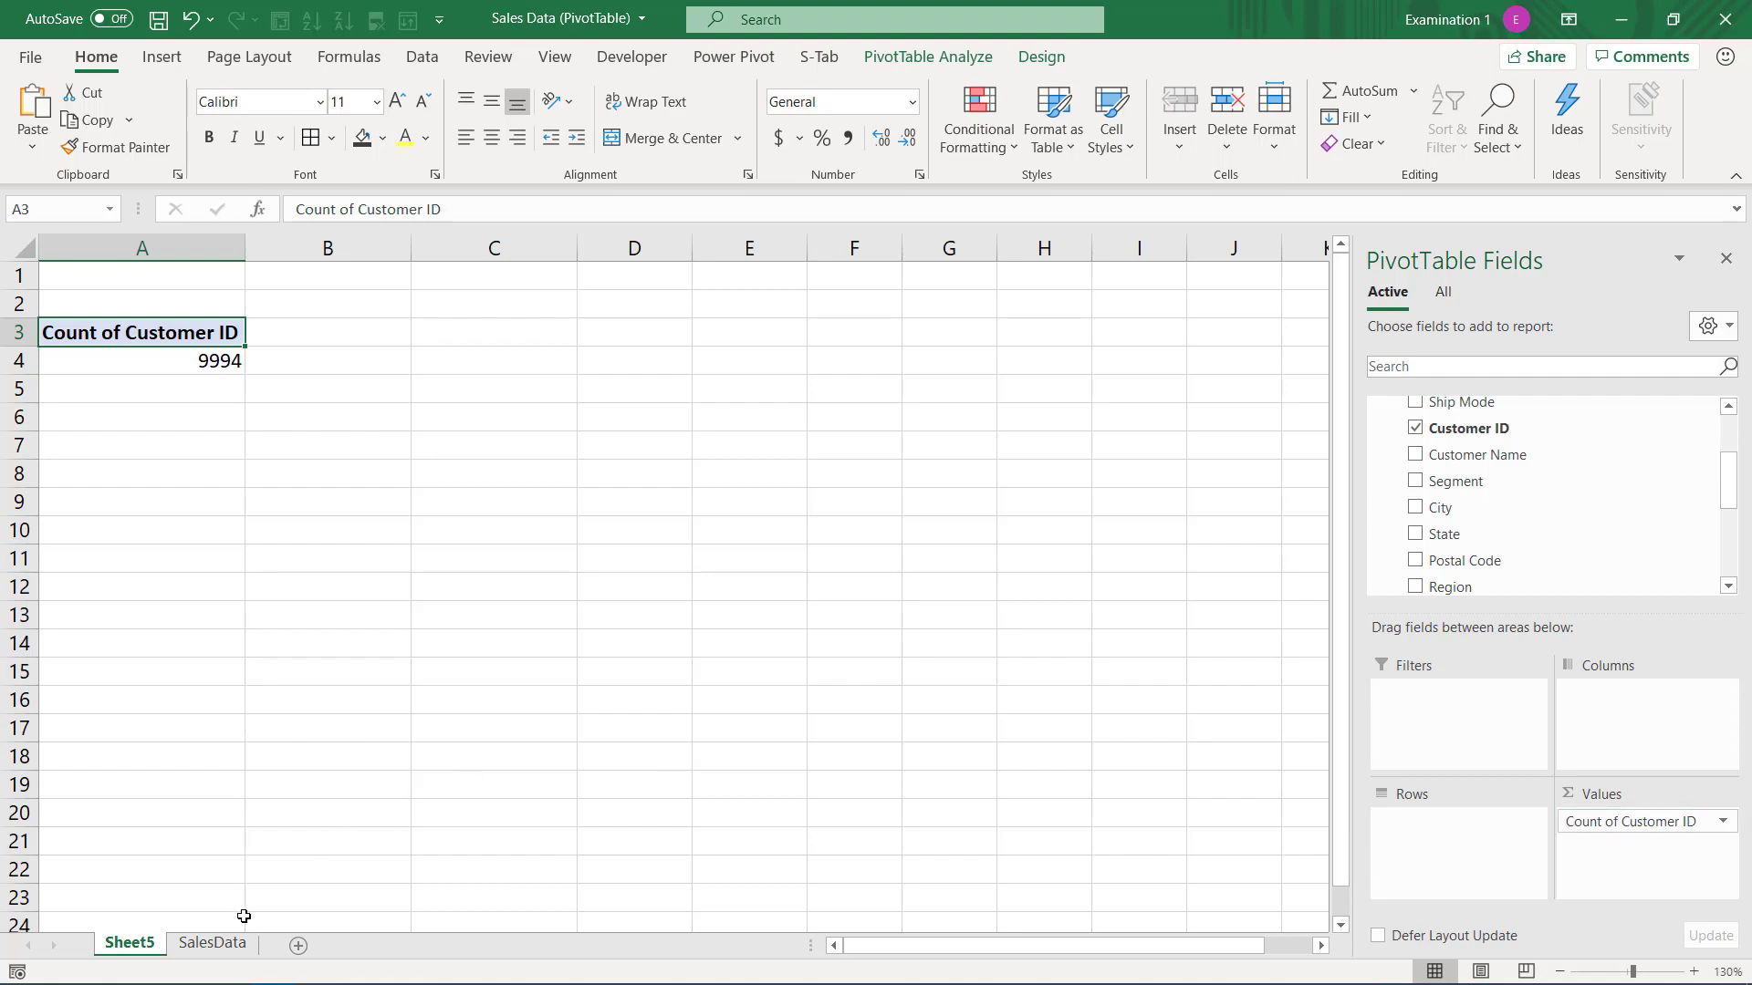
- Examine the numeric entries in the Profit column on the SalesData sheet
left_click(211, 944)
left_click_drag(1326, 948, 1687, 948)
left_click_drag(1618, 279, 1562, 922)
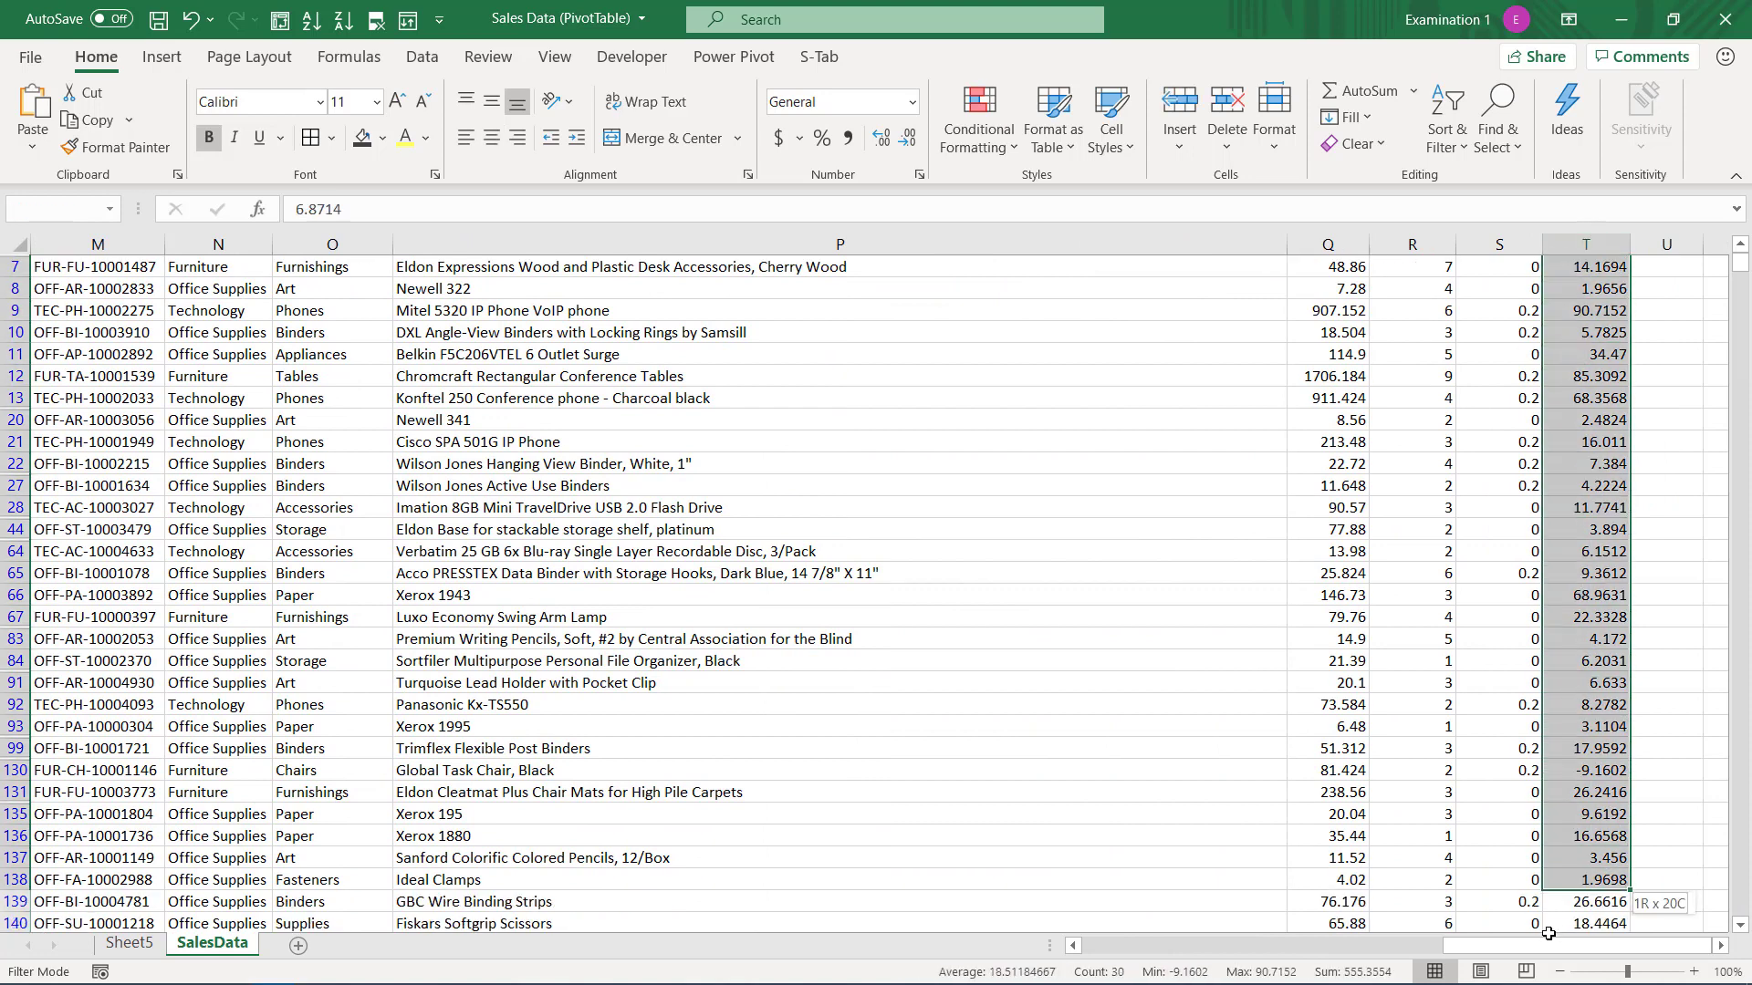
scroll(1556, 508, "up", 1)
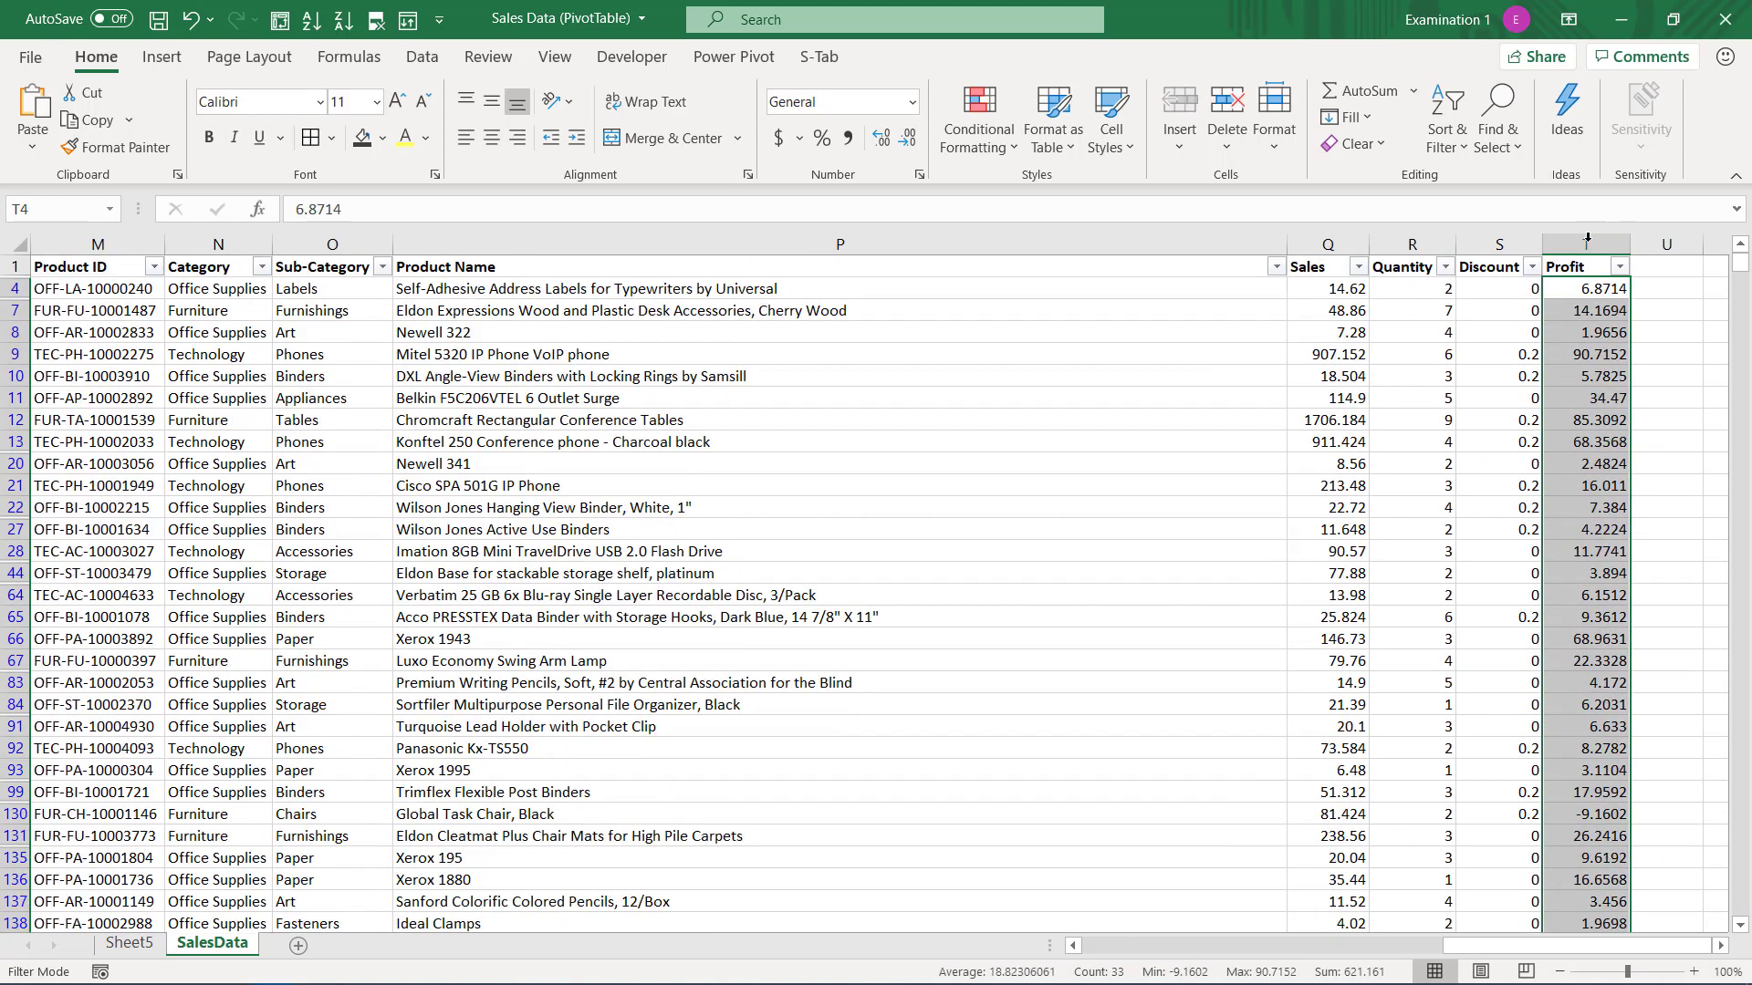
- Check the PivotTable's Customer ID count against the repeated IDs in the SalesData Customer ID column
left_click(127, 943)
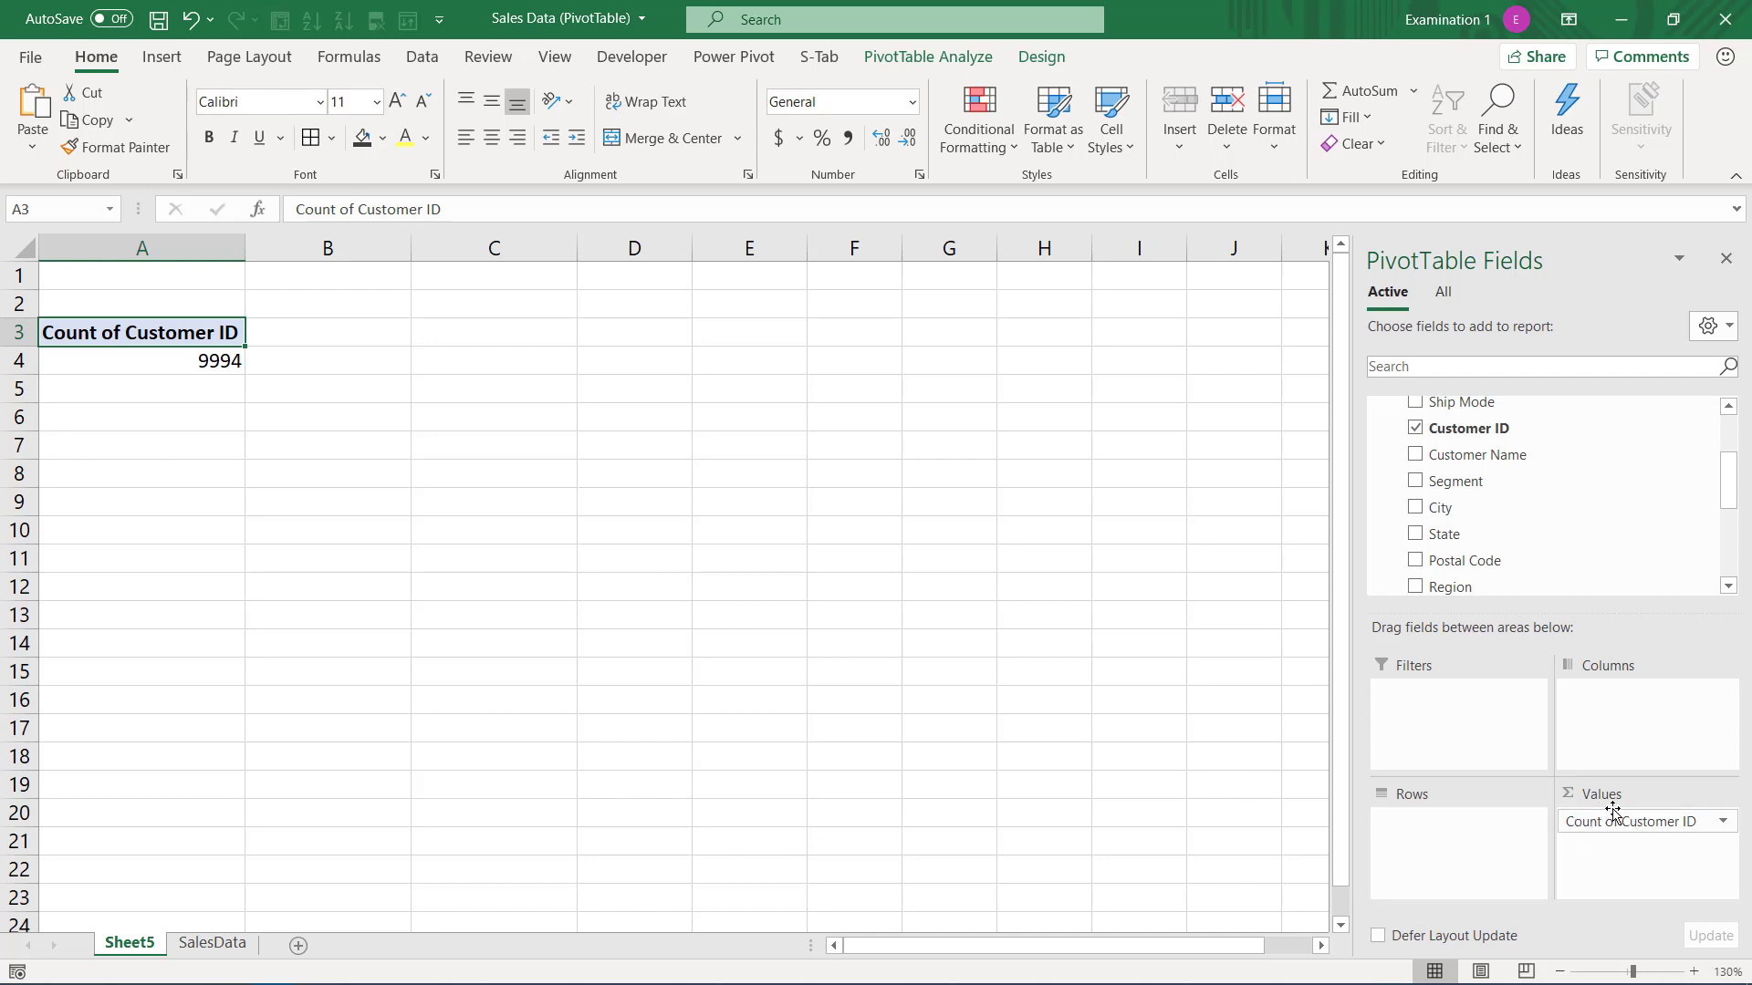
left_click(193, 361)
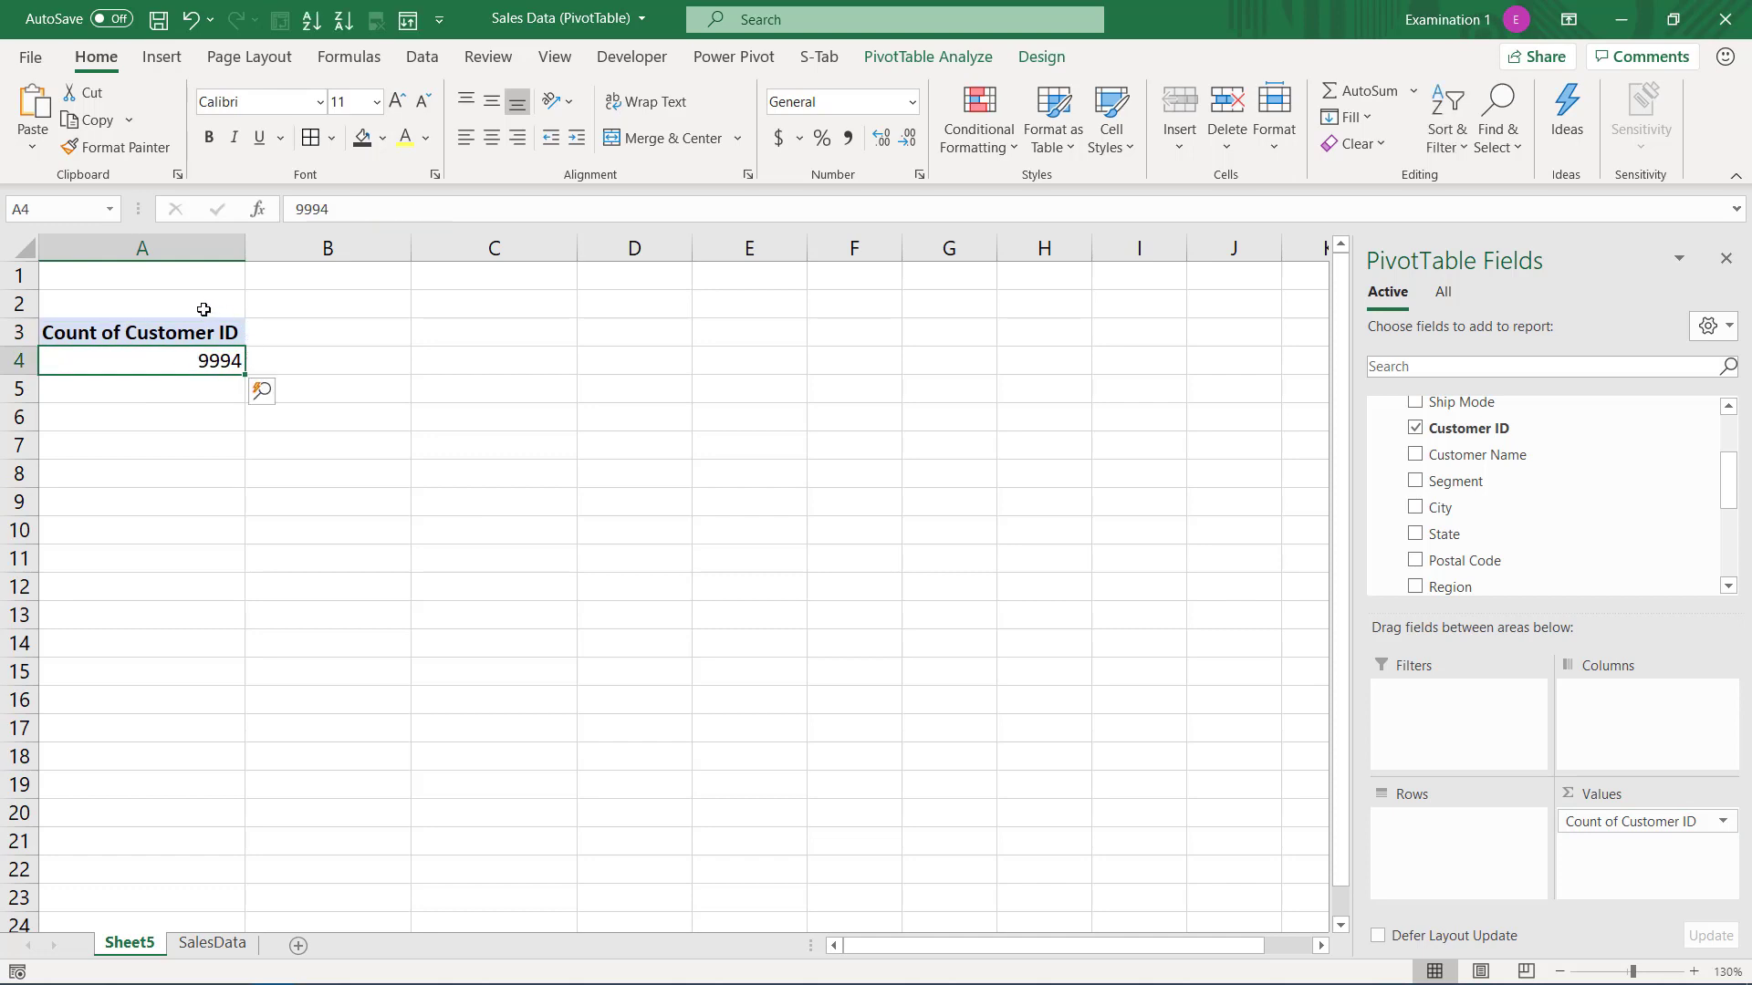
mouse_move(210, 365)
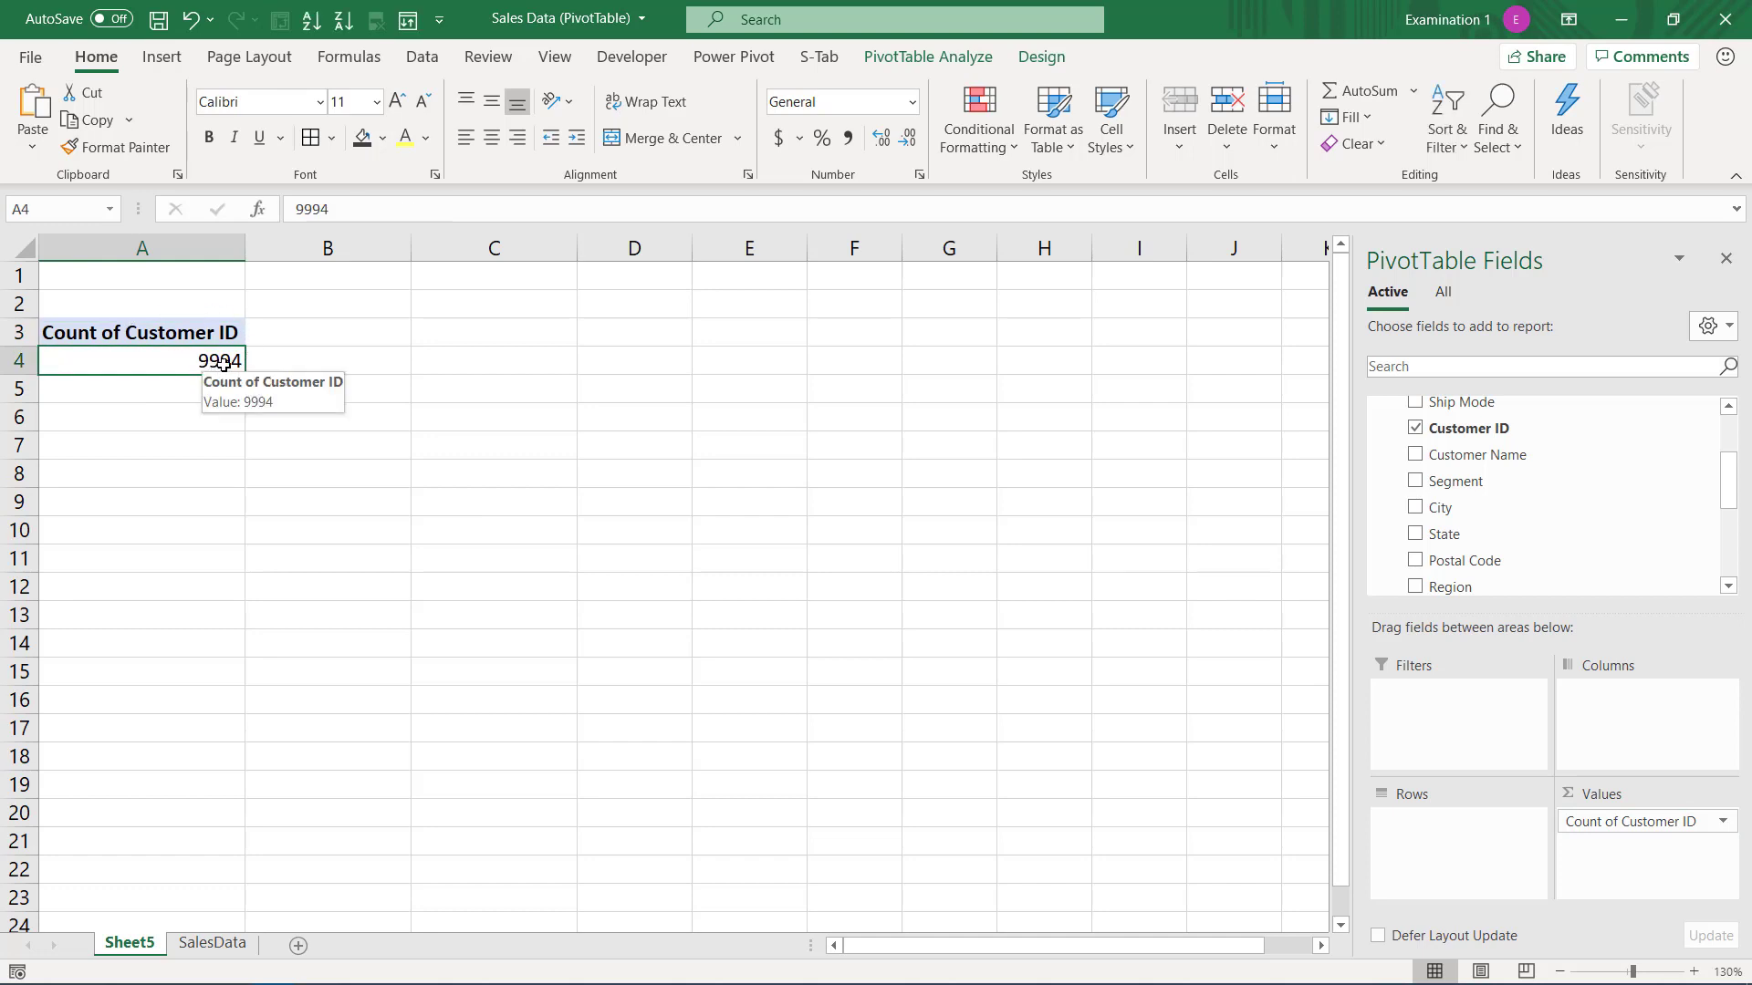
left_click(209, 943)
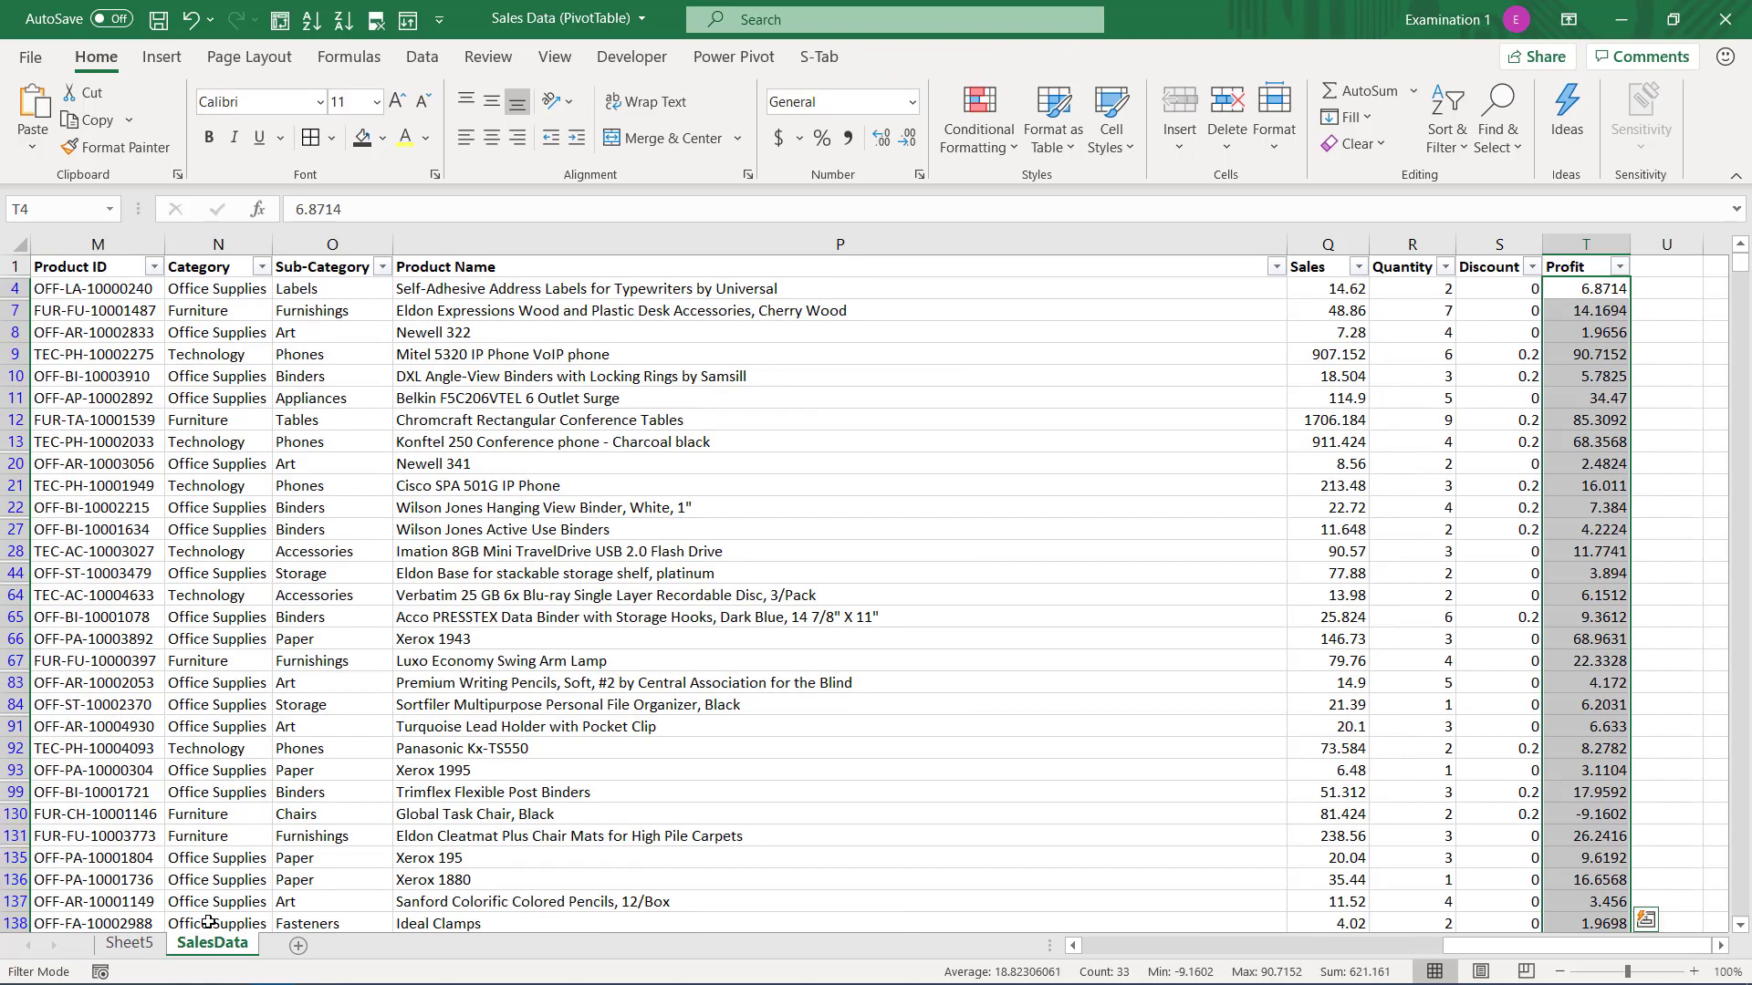
left_click_drag(1474, 947, 1059, 967)
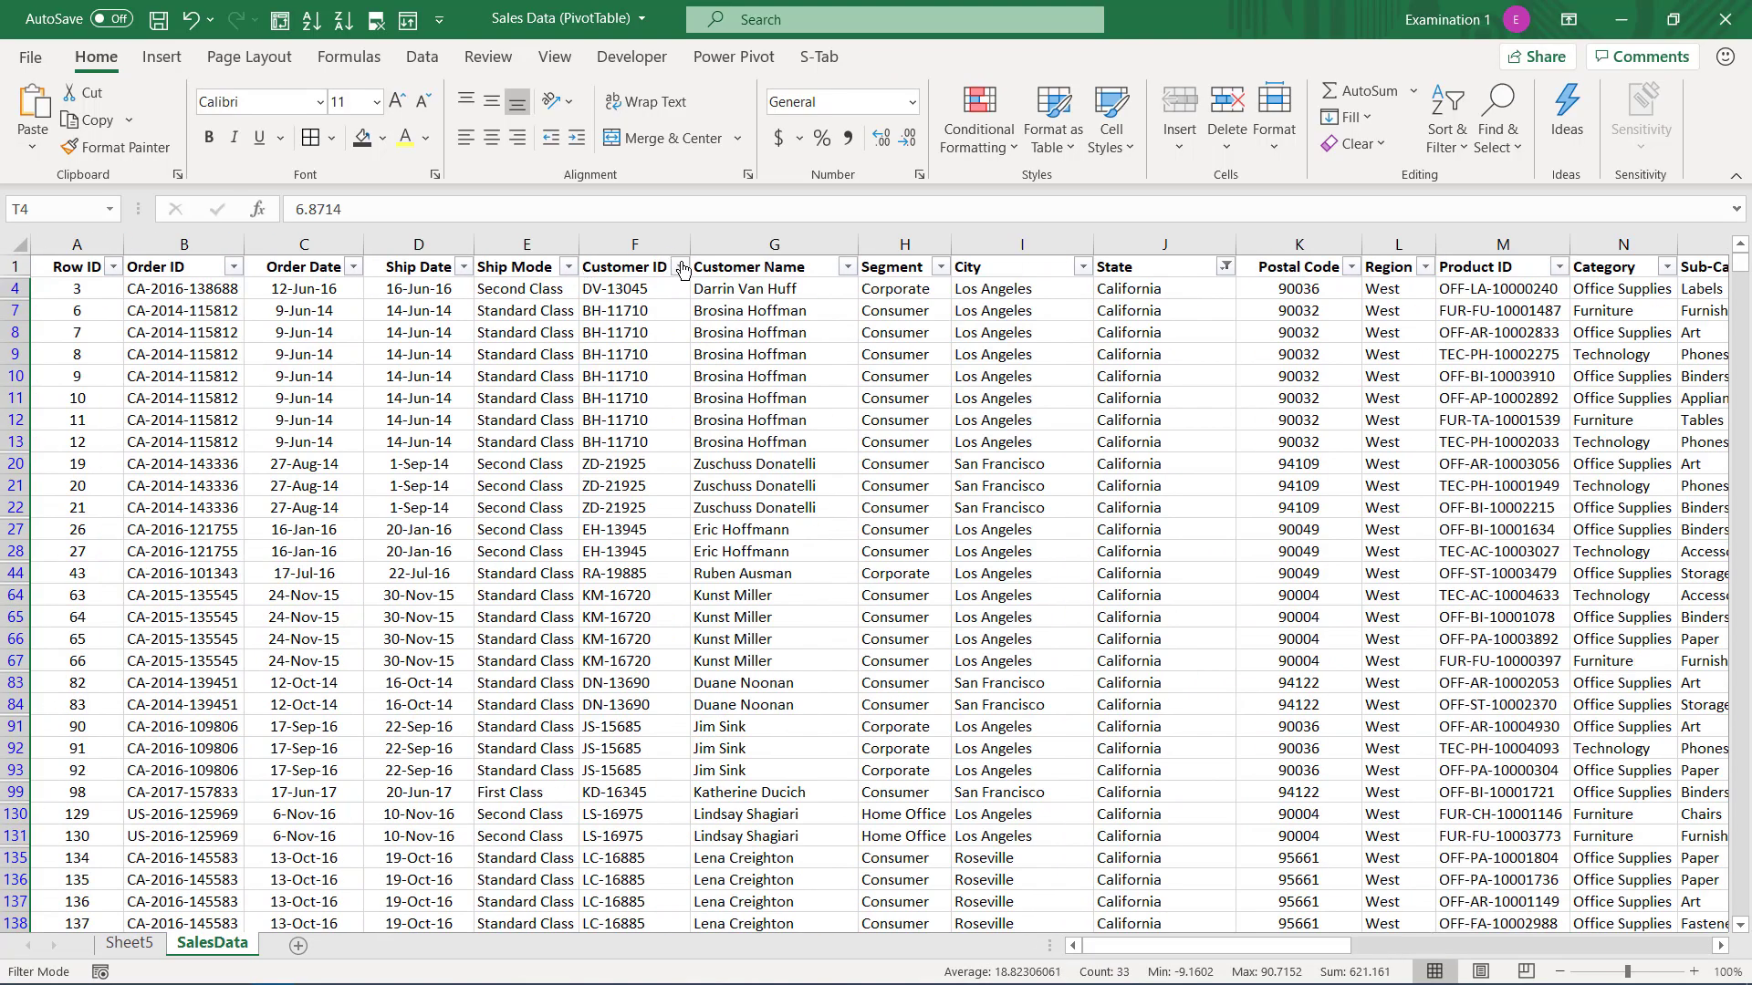
left_click_drag(670, 314, 665, 442)
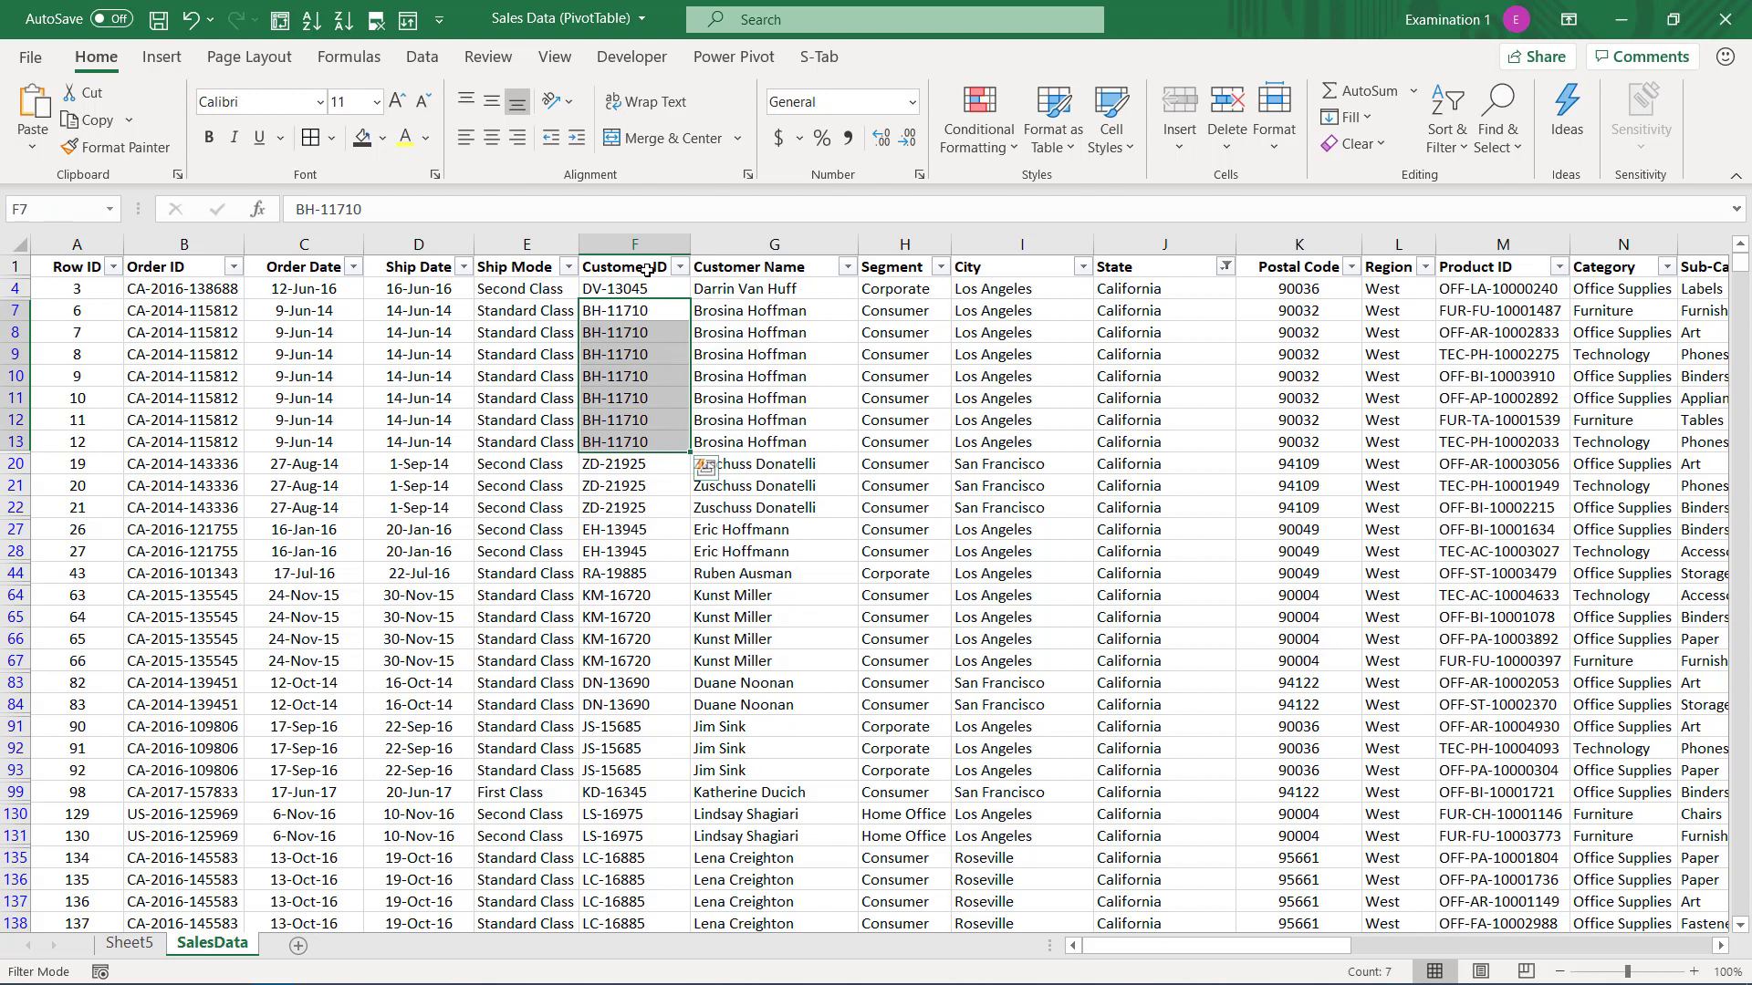
- Change the calculation for the PivotTable's Customer ID value field to Distinct Count
left_click(129, 943)
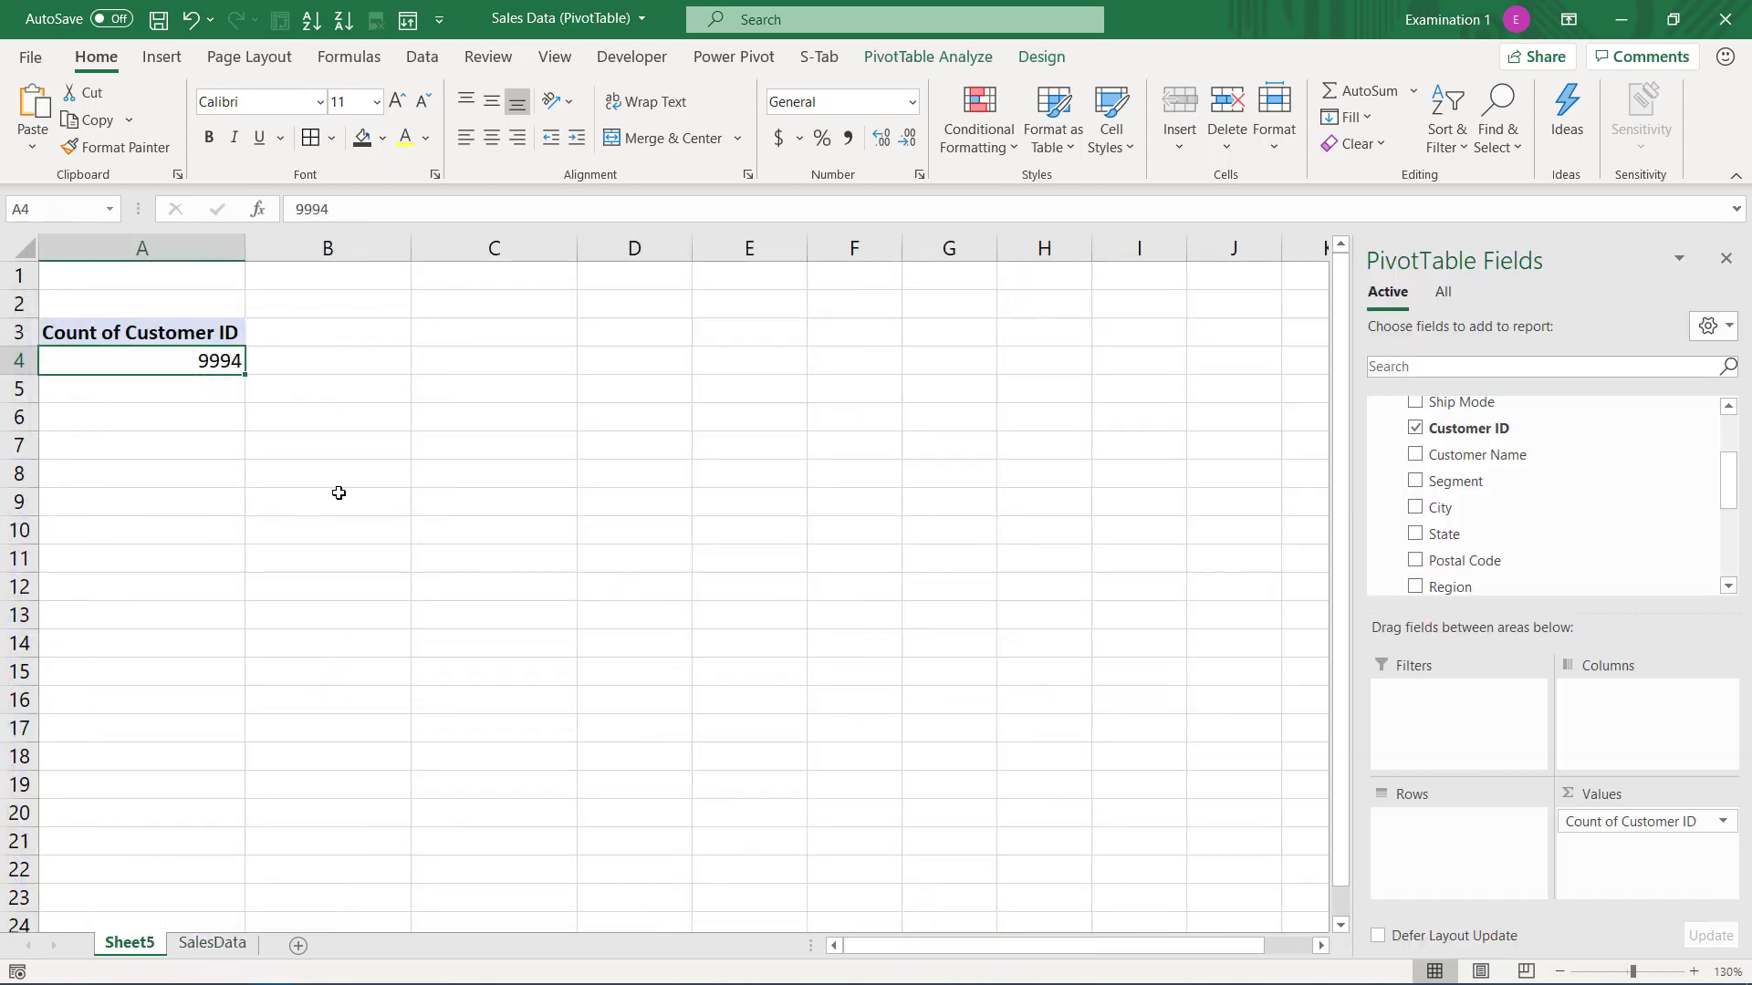
left_click(190, 359)
left_click(1721, 821)
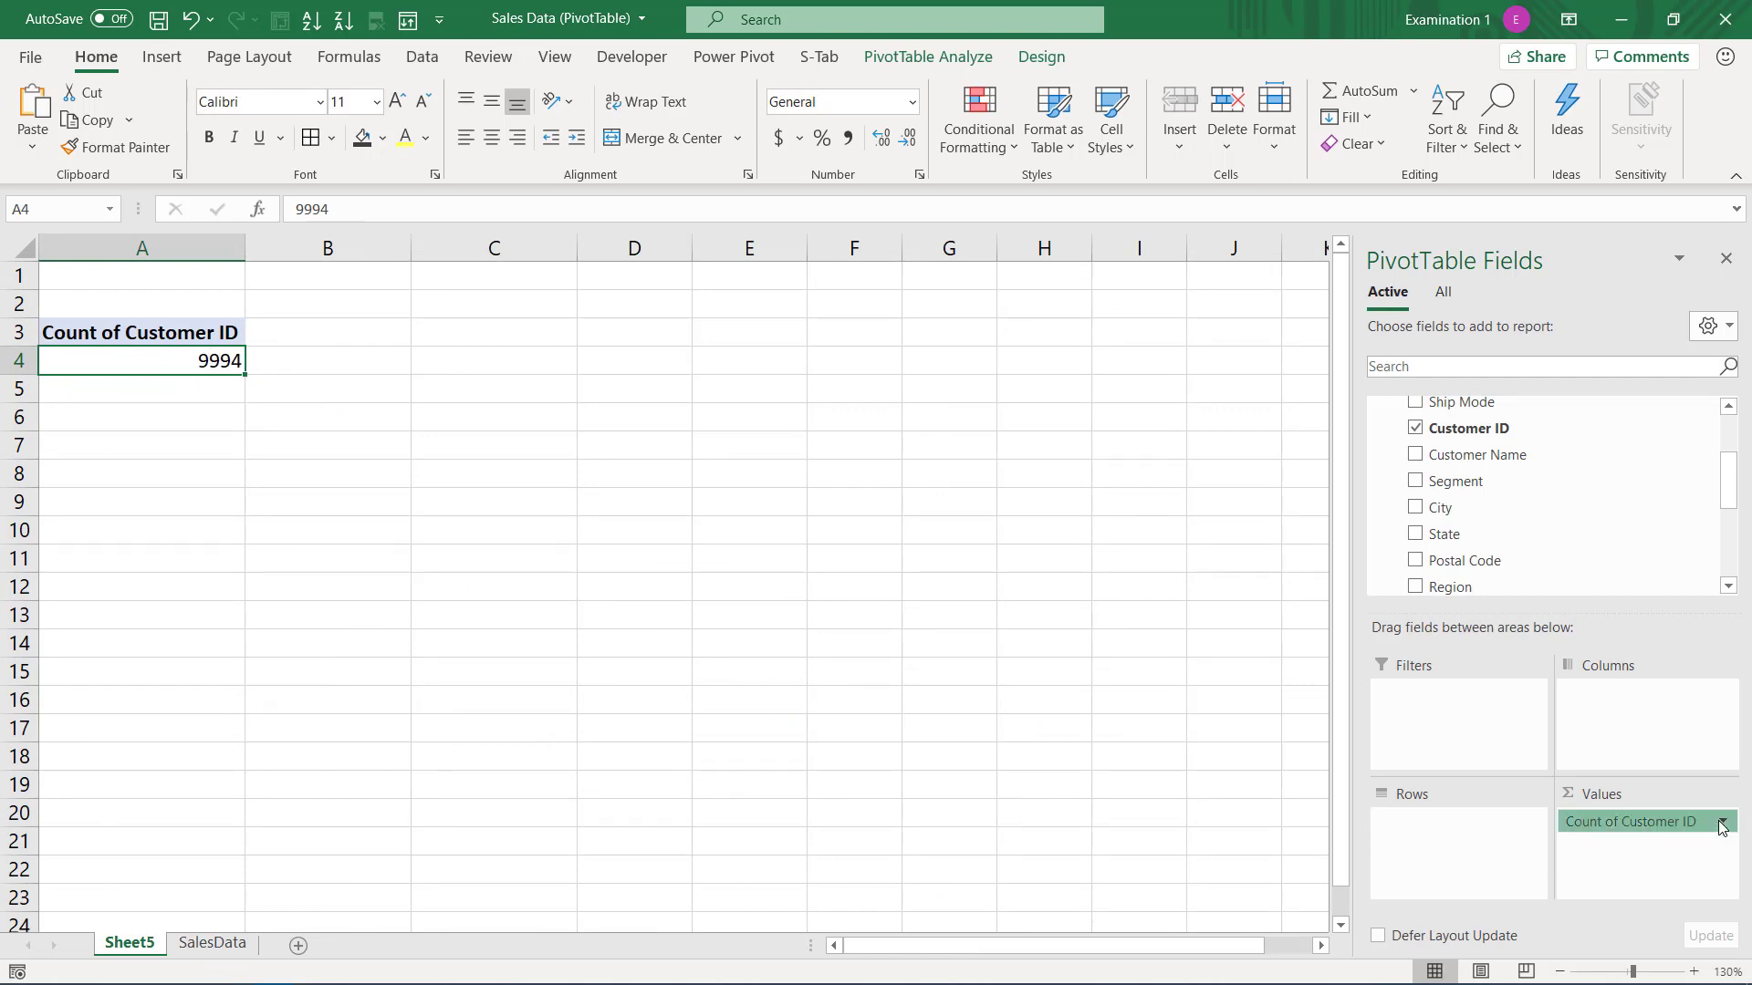
left_click(1647, 795)
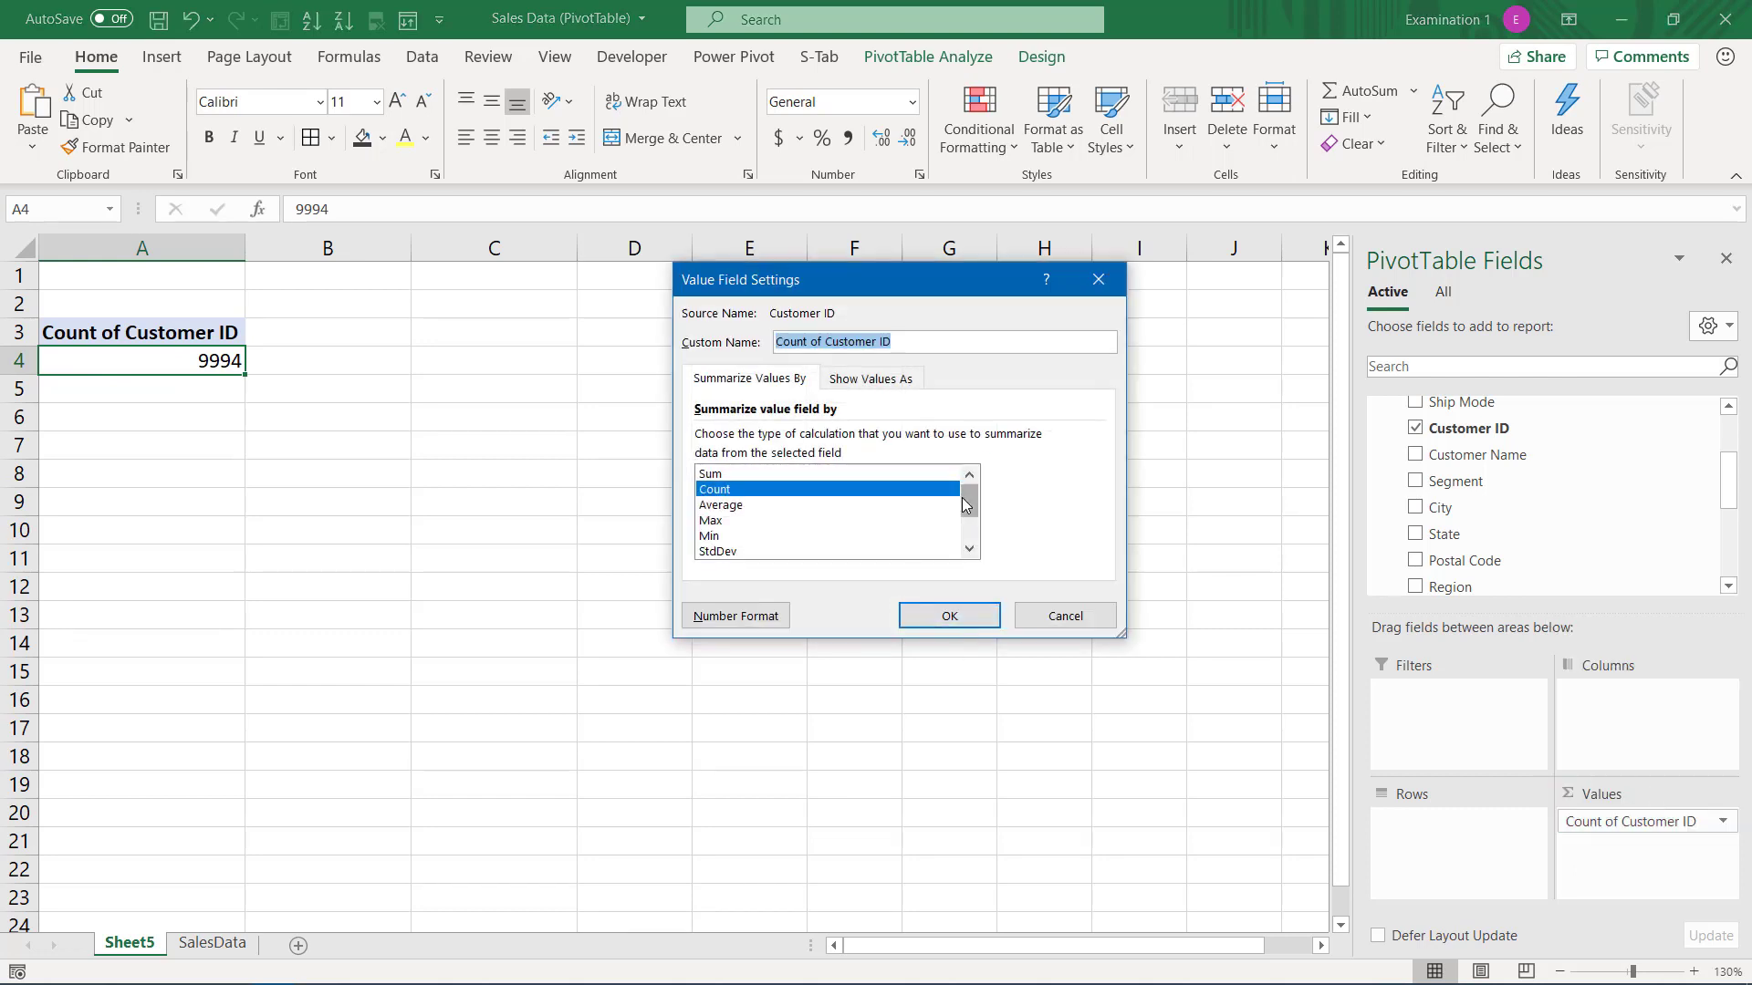
left_click_drag(971, 505, 973, 525)
left_click(735, 551)
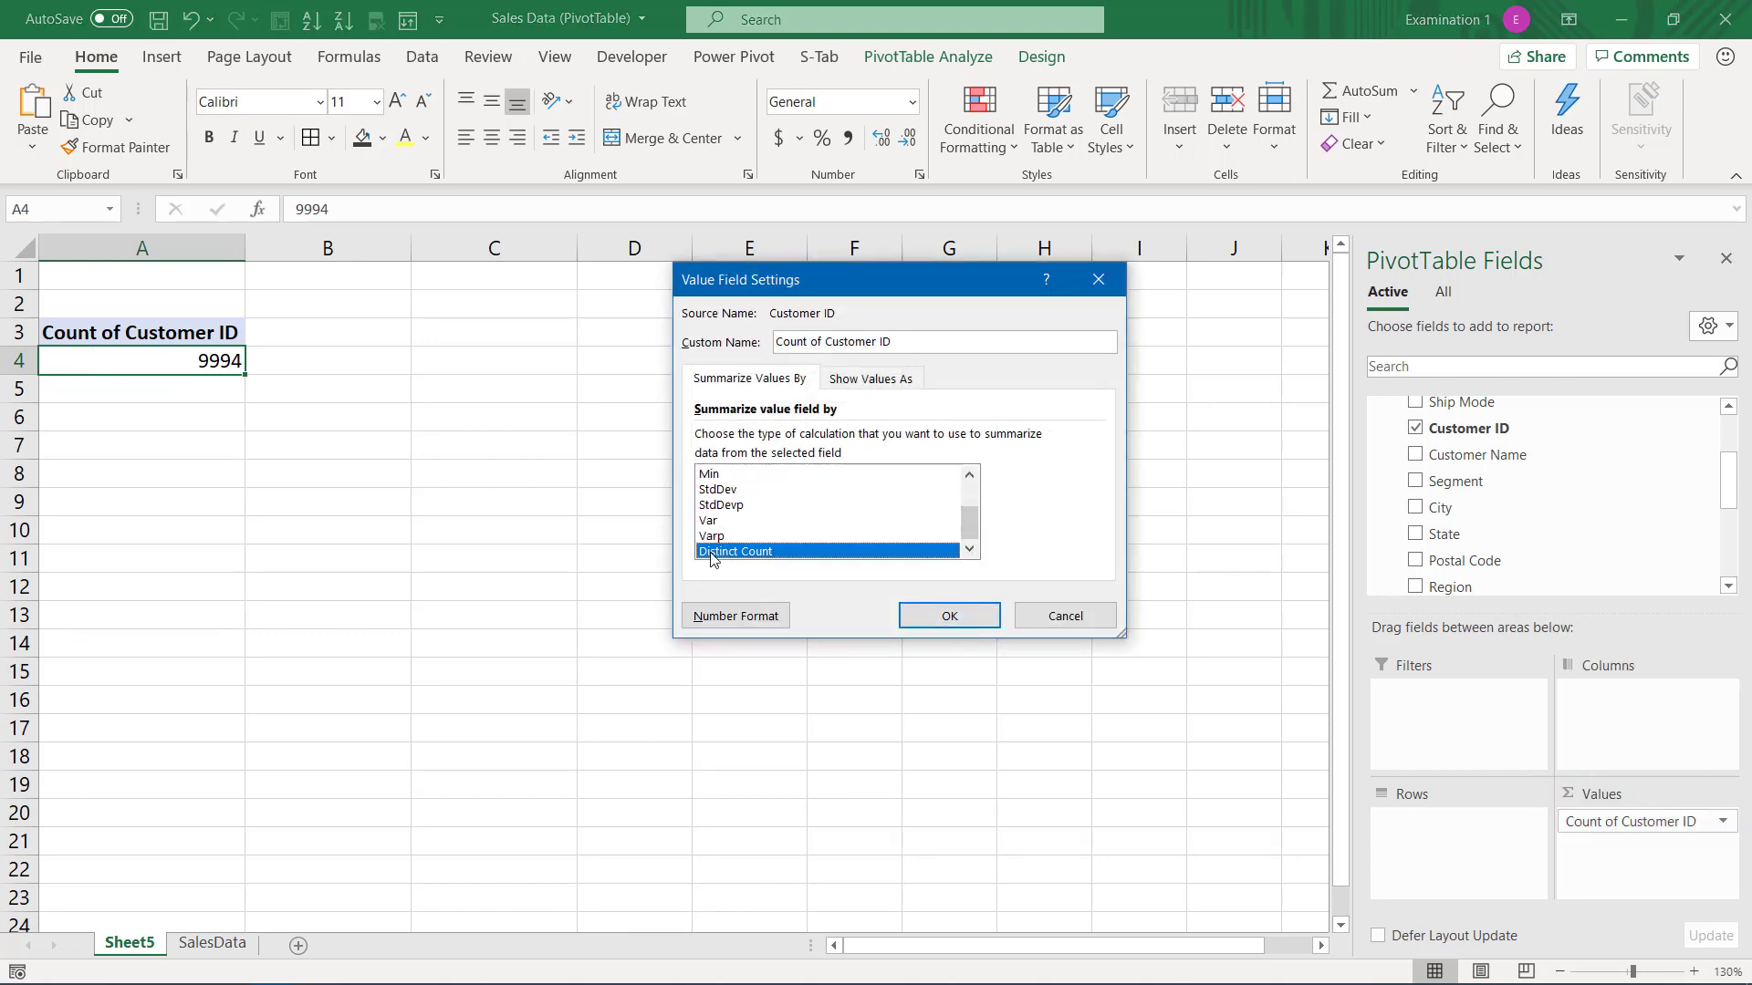
left_click(968, 624)
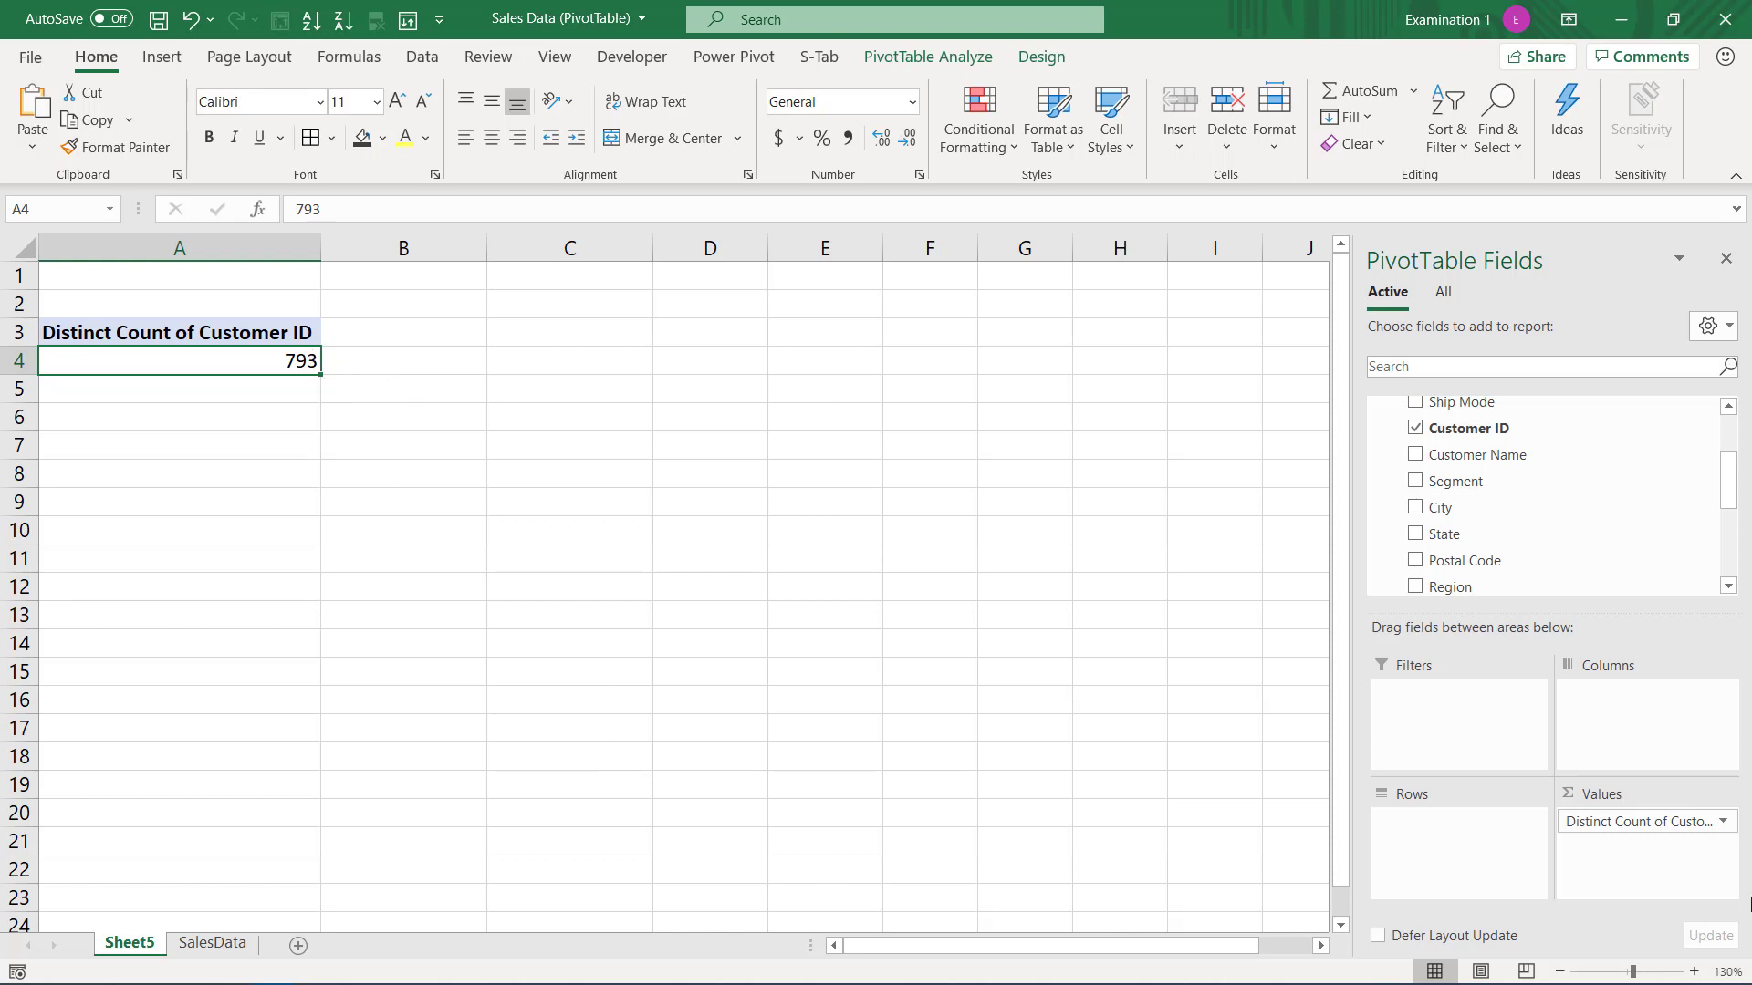
- Check the calculation type selected in the Customer ID value field's settings
left_click(1660, 821)
left_click(1657, 801)
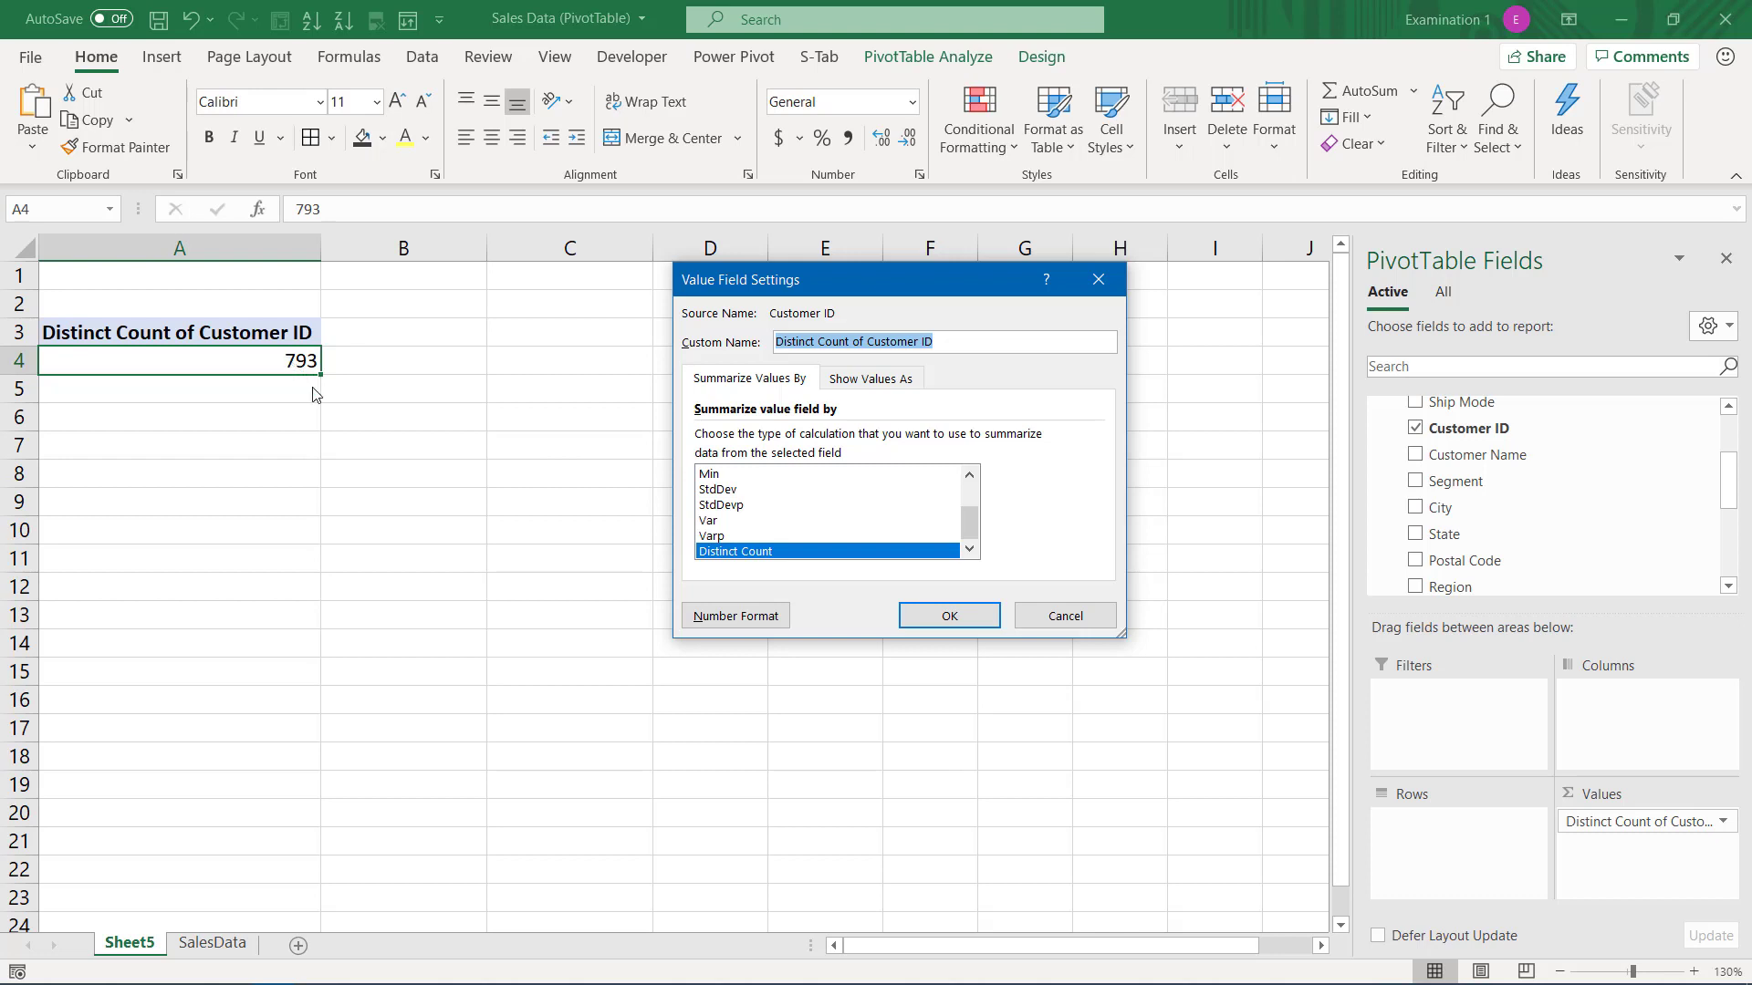
left_click(1066, 616)
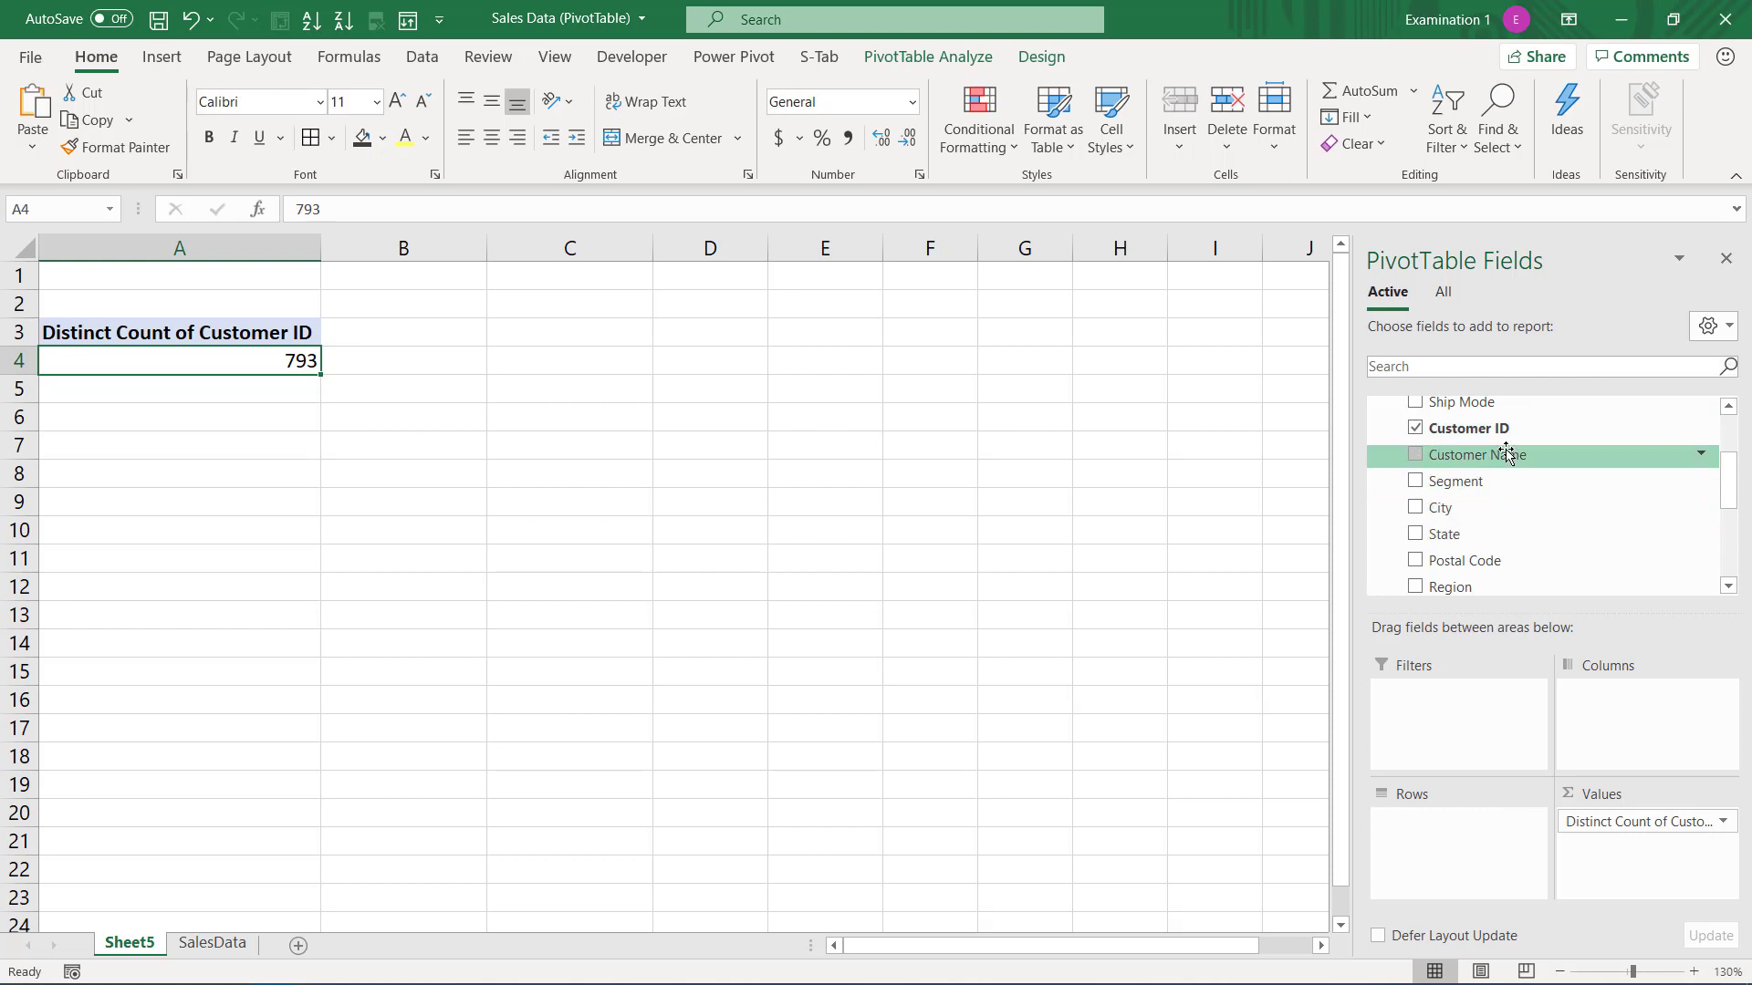
- Add the State field to the PivotTable's rows and look through the distinct customer counts down to the grand total
left_click_drag(1460, 537, 1464, 839)
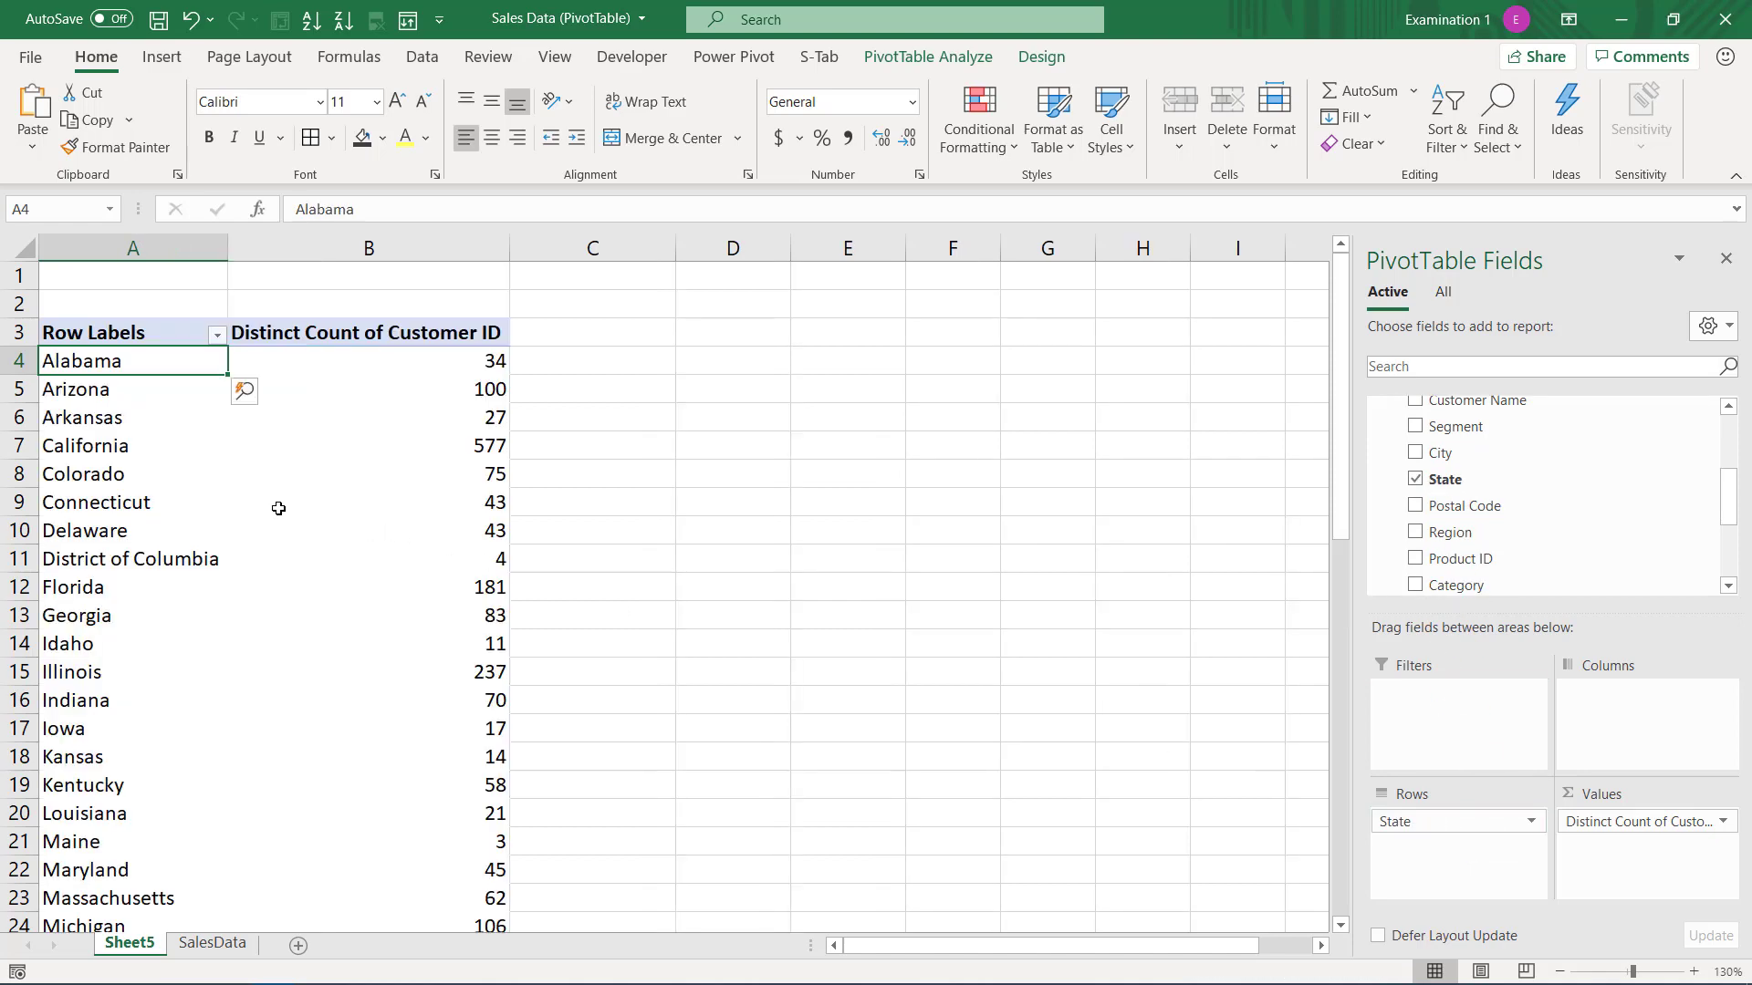
scroll(190, 400, "down", 15)
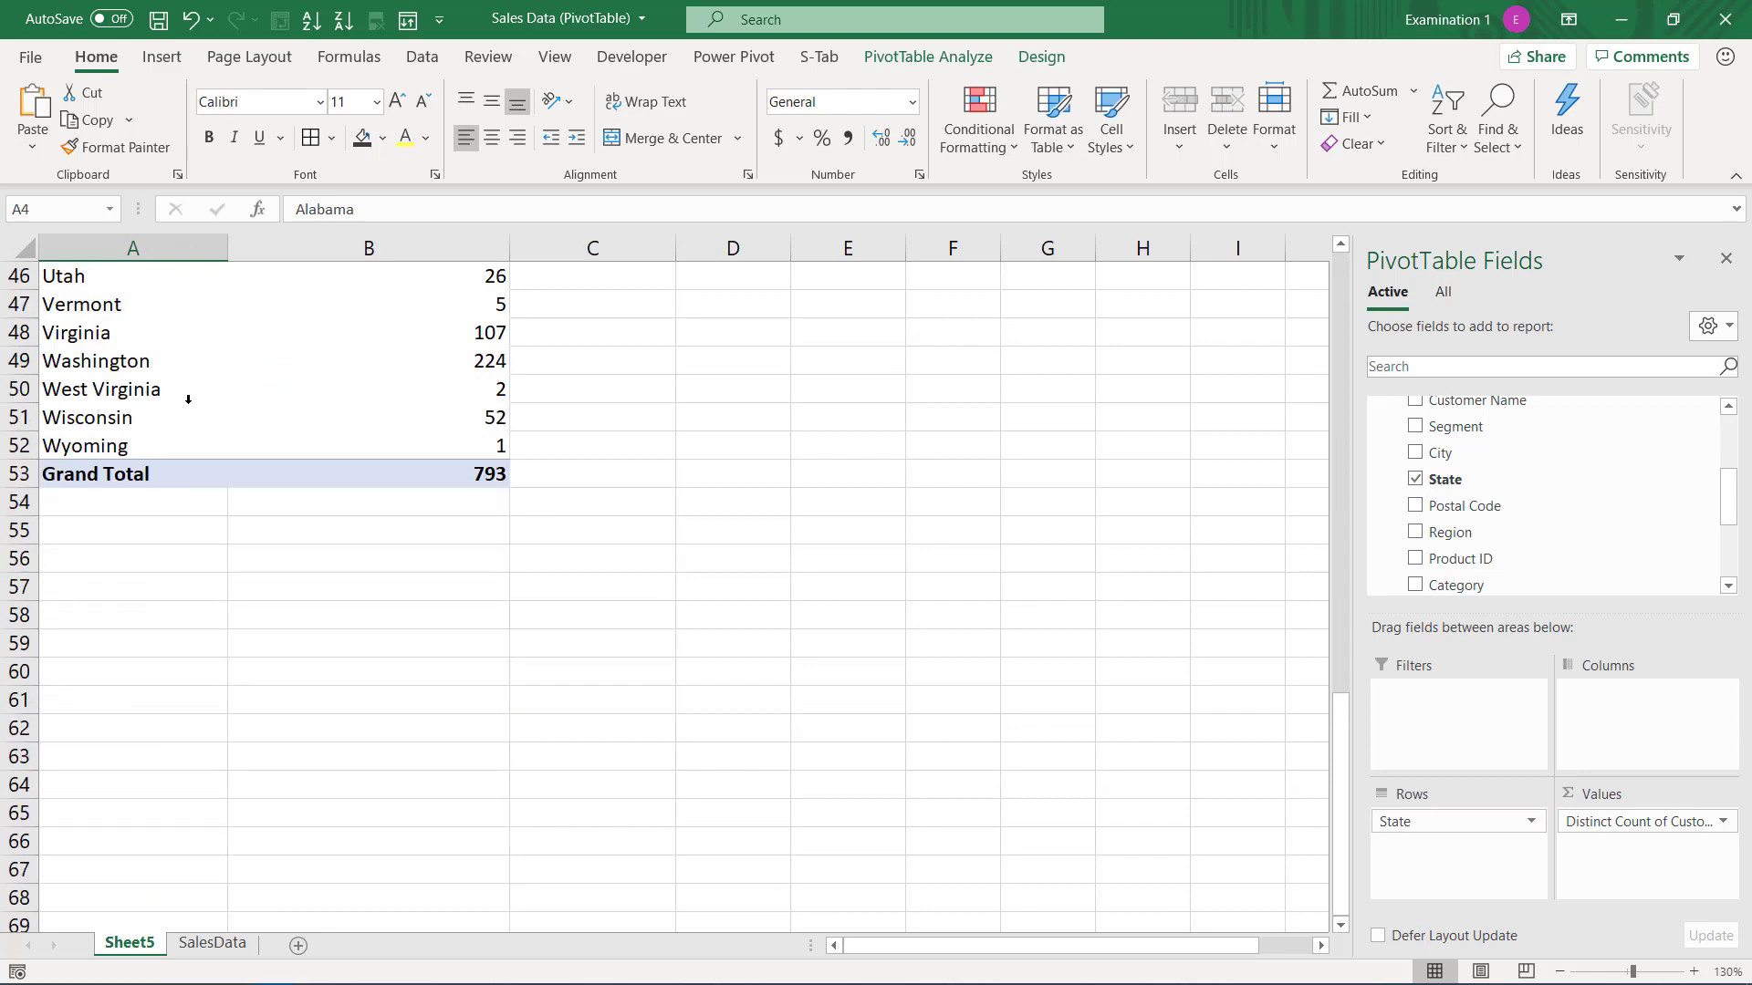
scroll(354, 384, "up", 7)
scroll(353, 384, "up", 8)
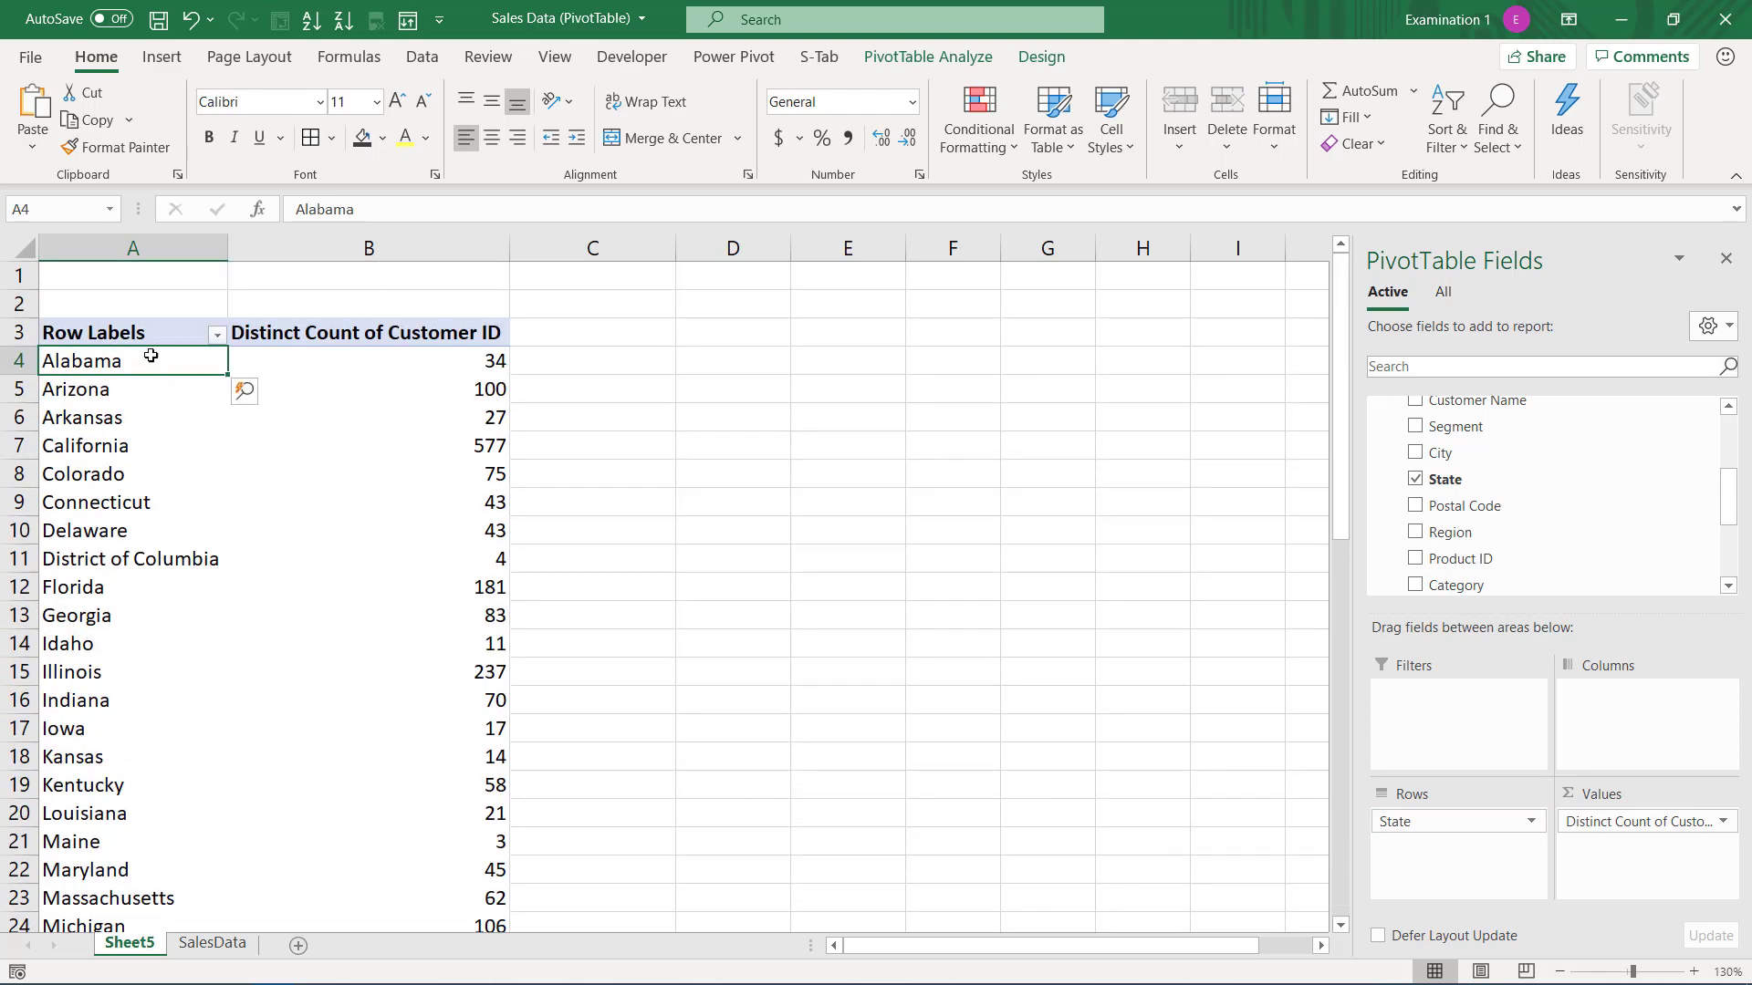
- Sort the states by Distinct Count of Customer ID from largest to smallest and inspect the California row
right_click(453, 362)
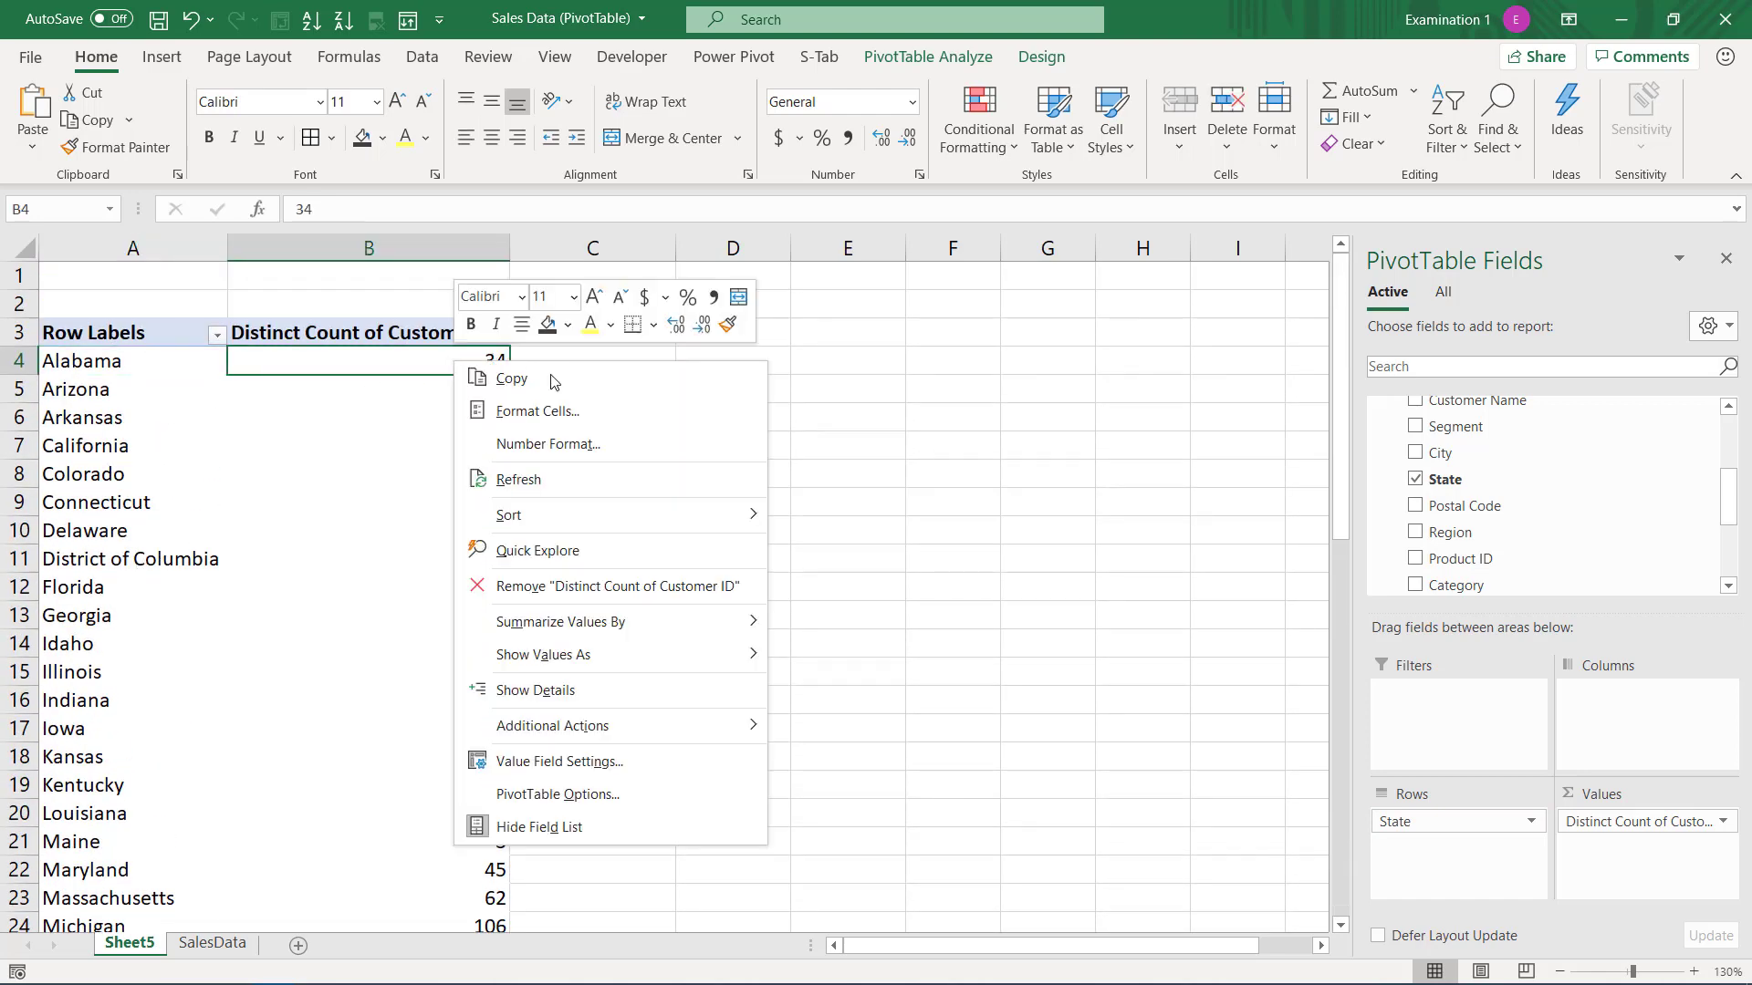
mouse_move(677, 515)
left_click(867, 550)
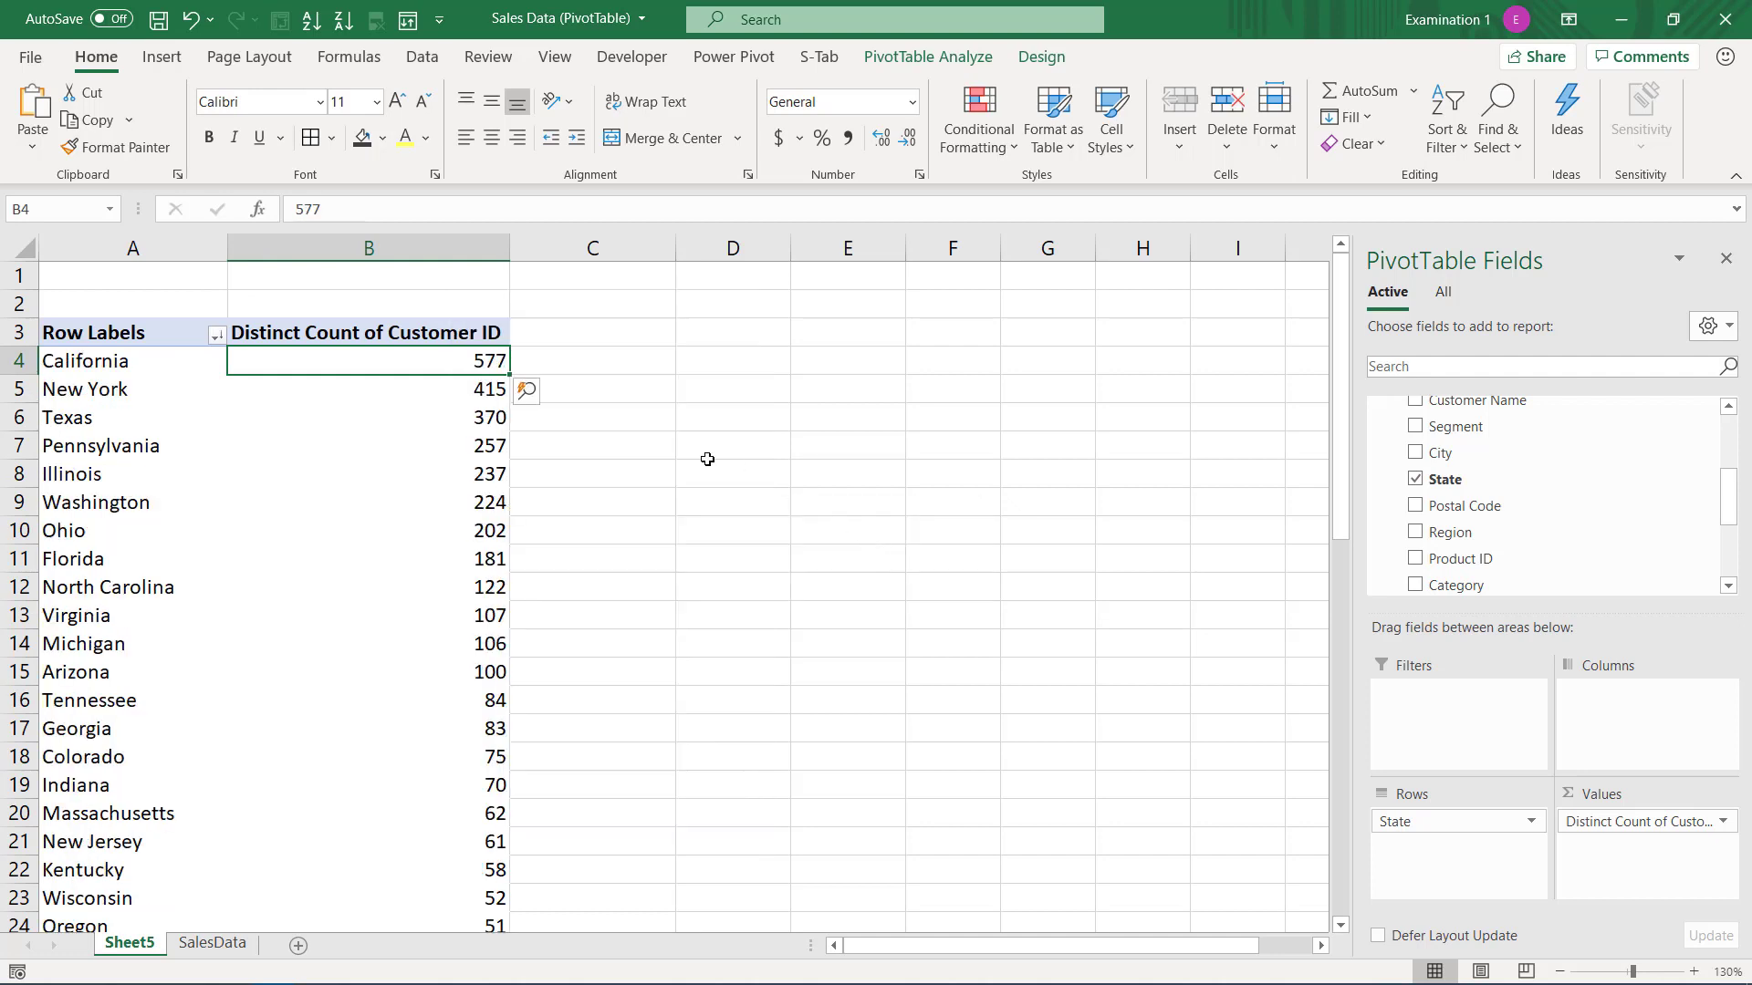
left_click(104, 356)
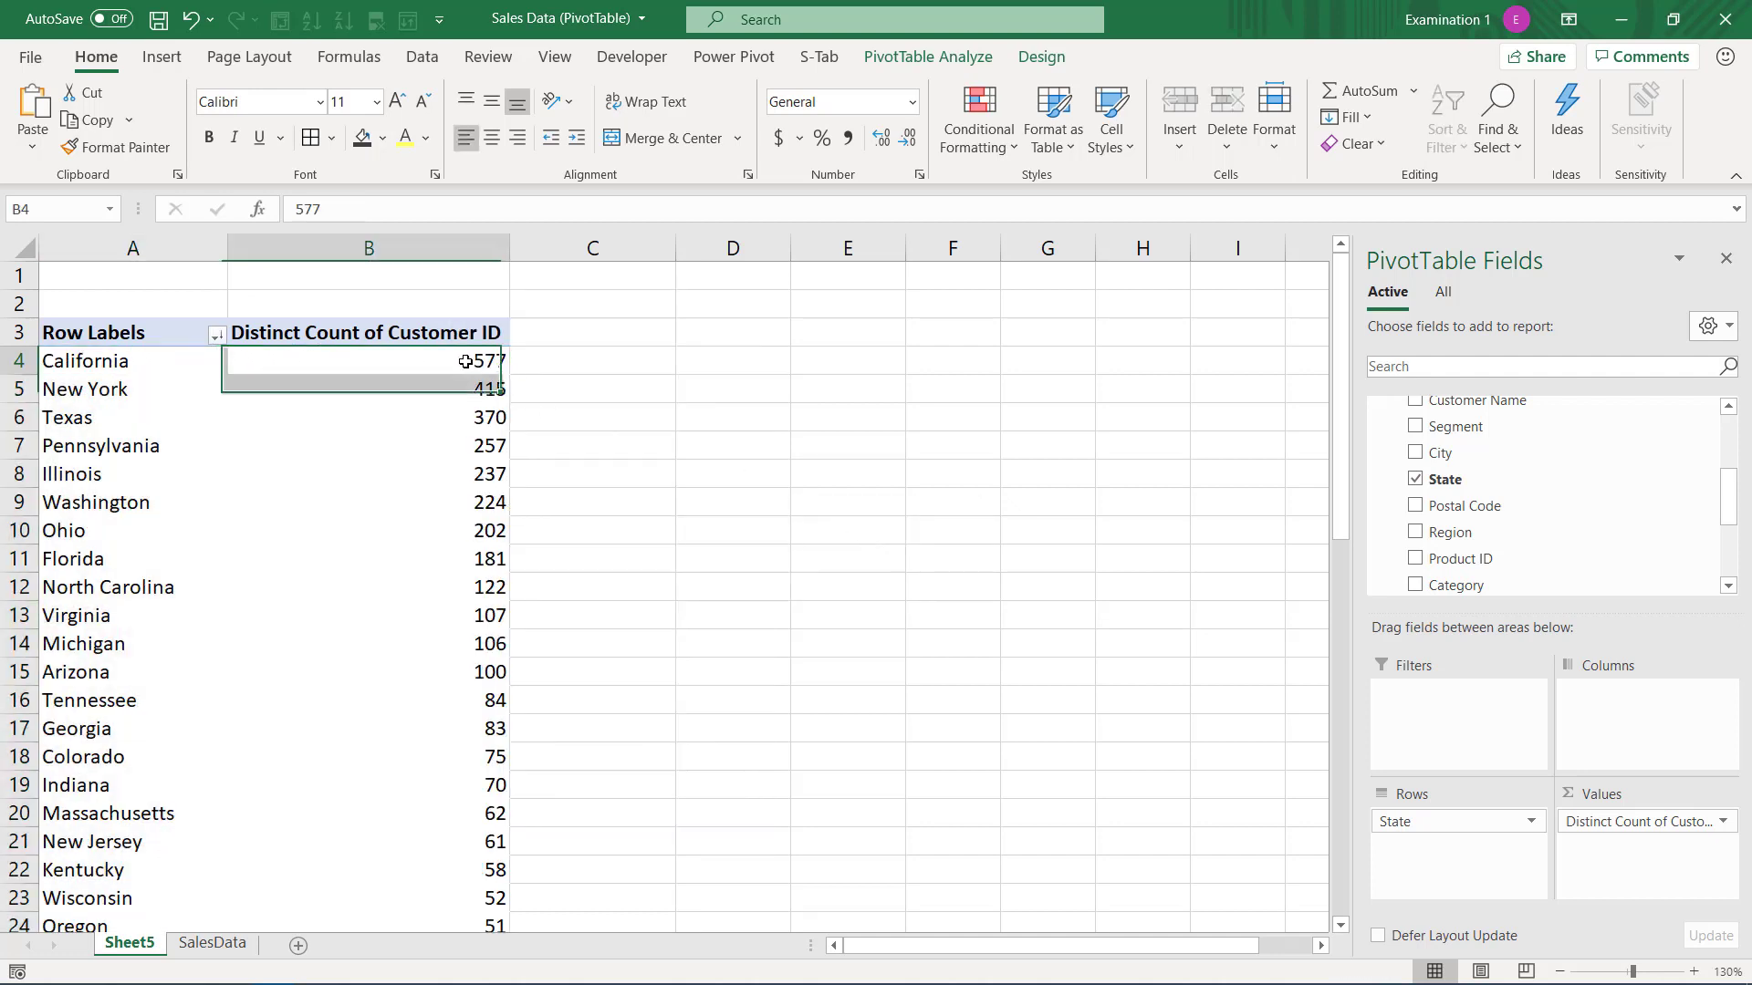
left_click(465, 361)
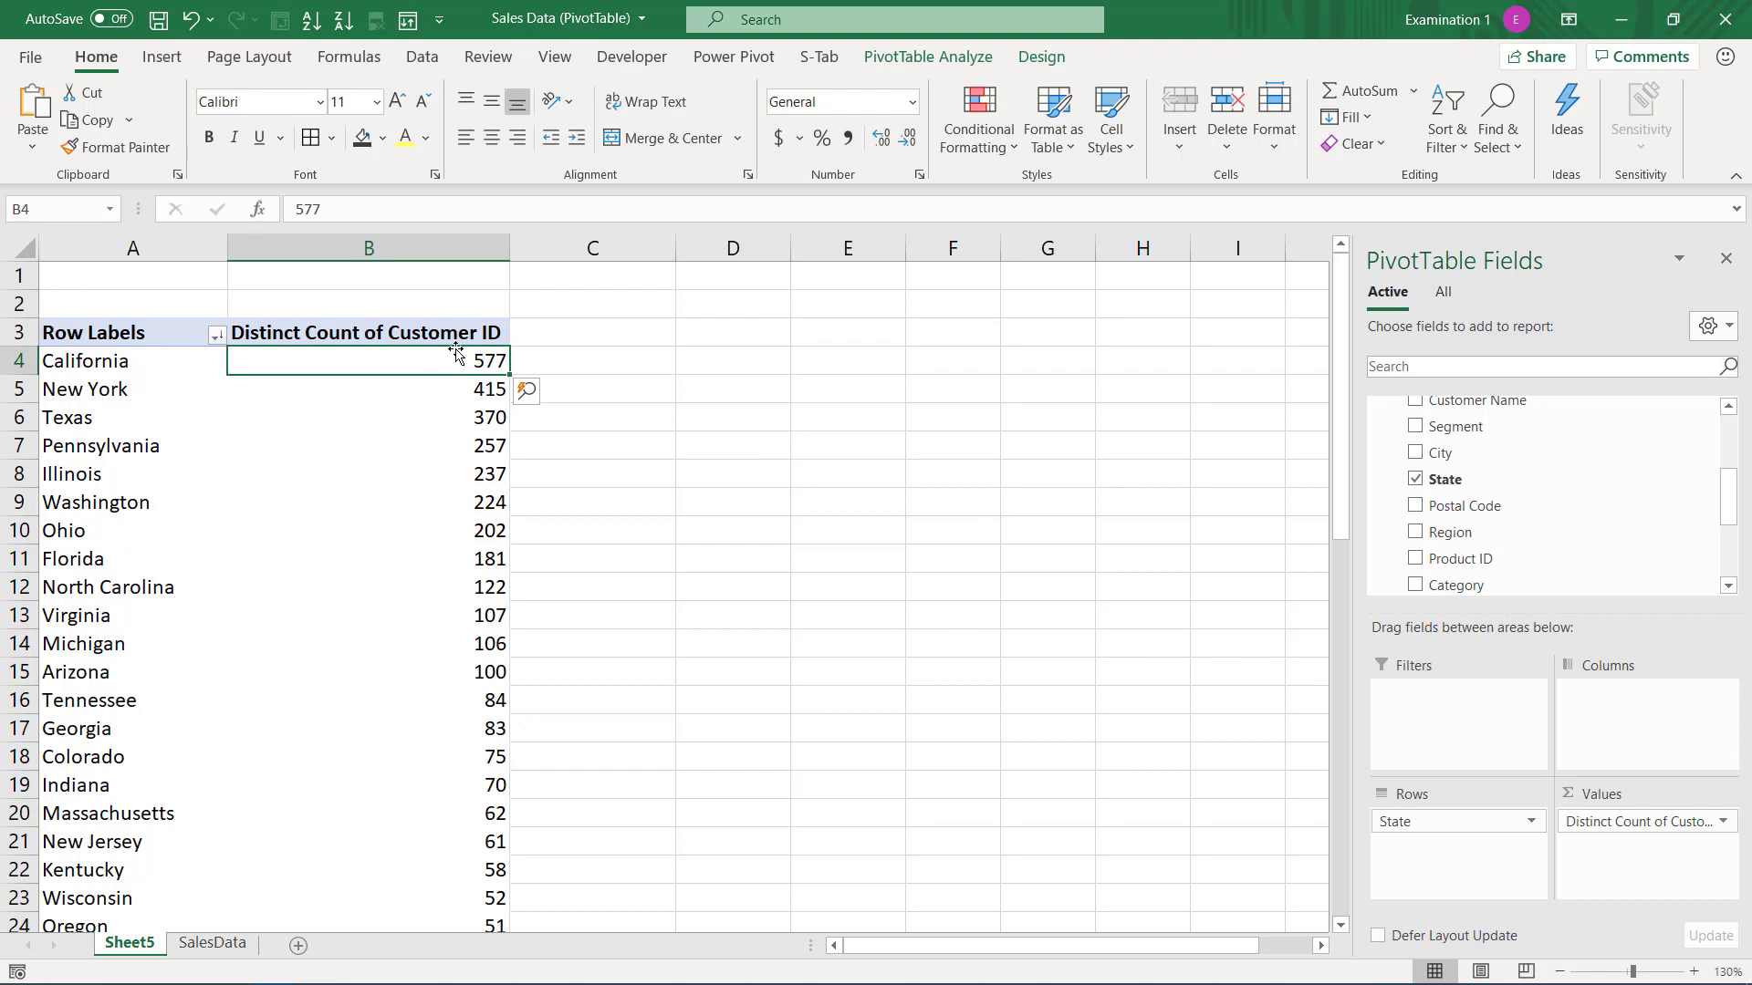
- Add Product ID to the PivotTable's values and summarize it by Distinct Count
left_click(228, 946)
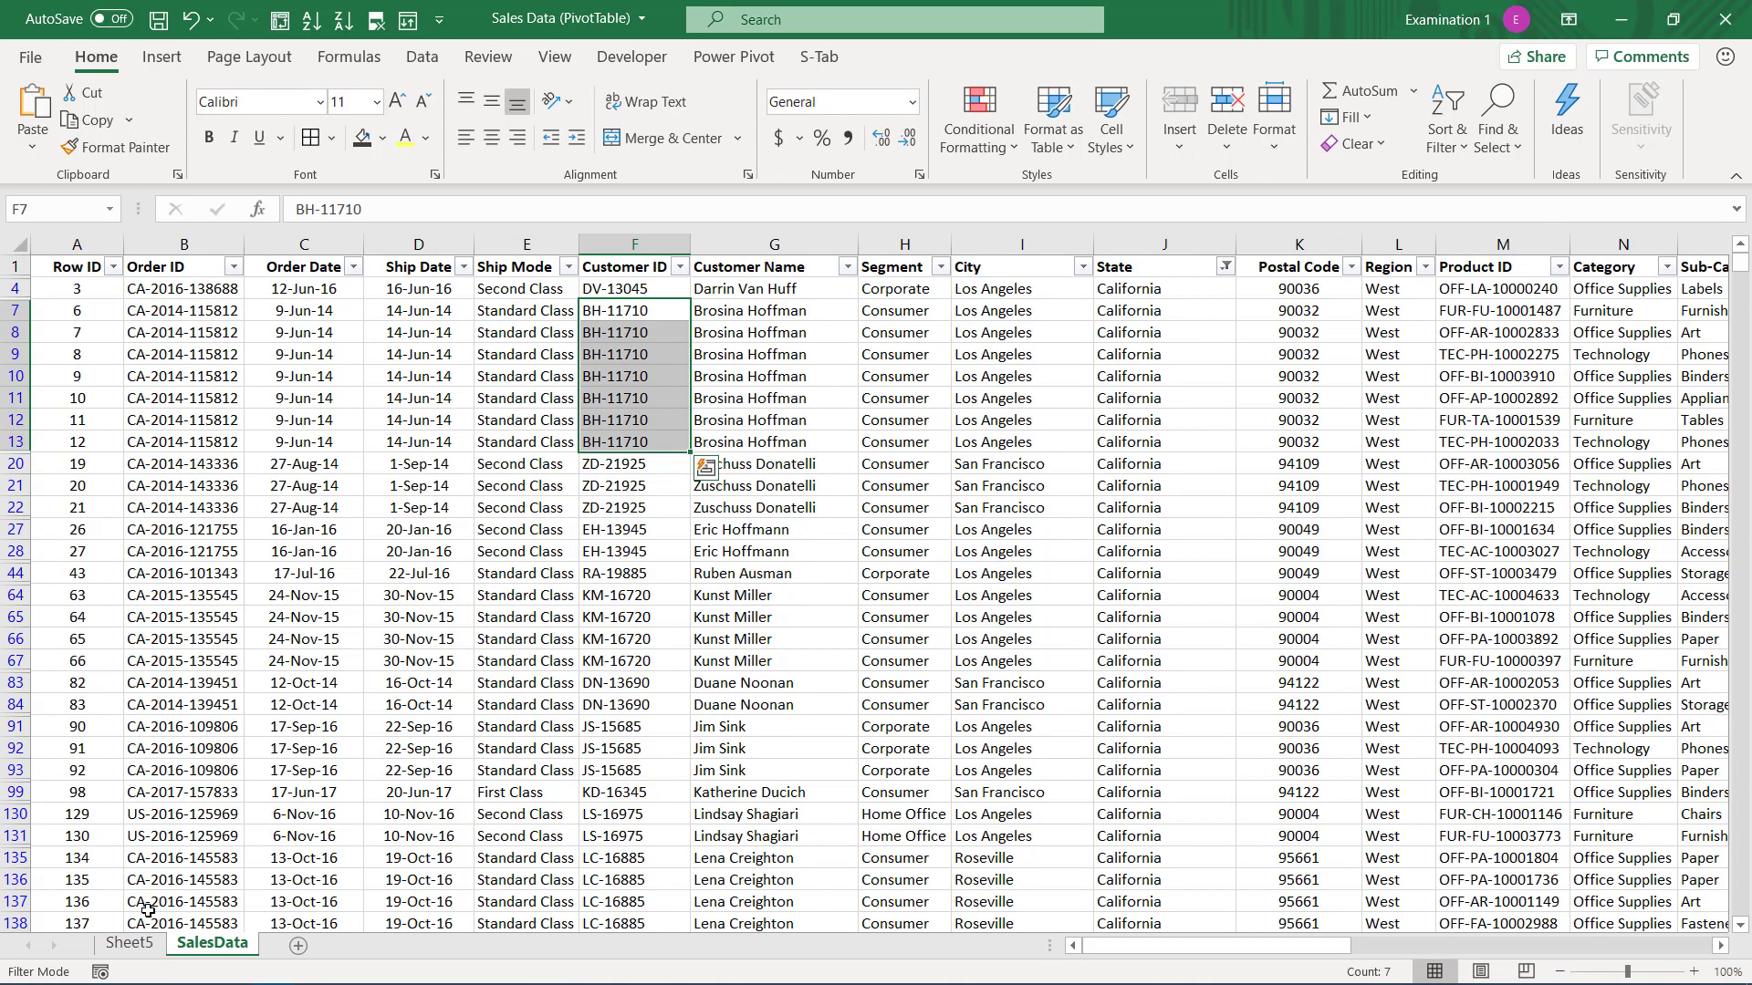
left_click(128, 943)
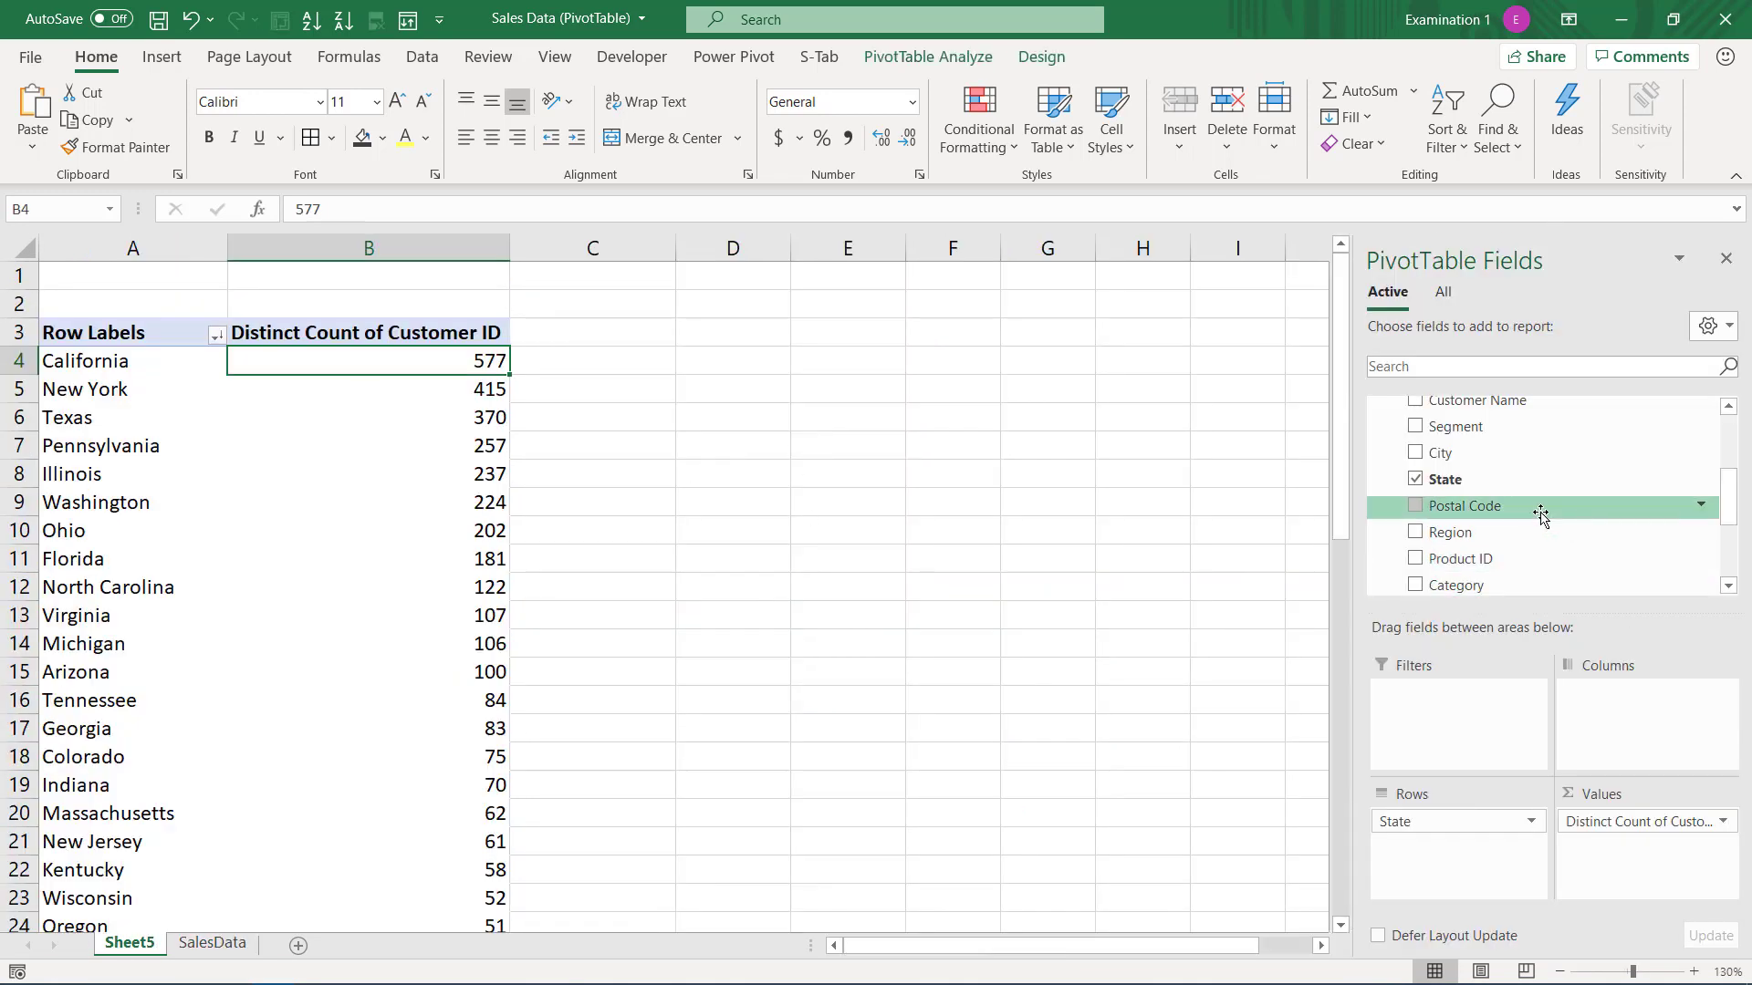
left_click_drag(1506, 560, 1611, 870)
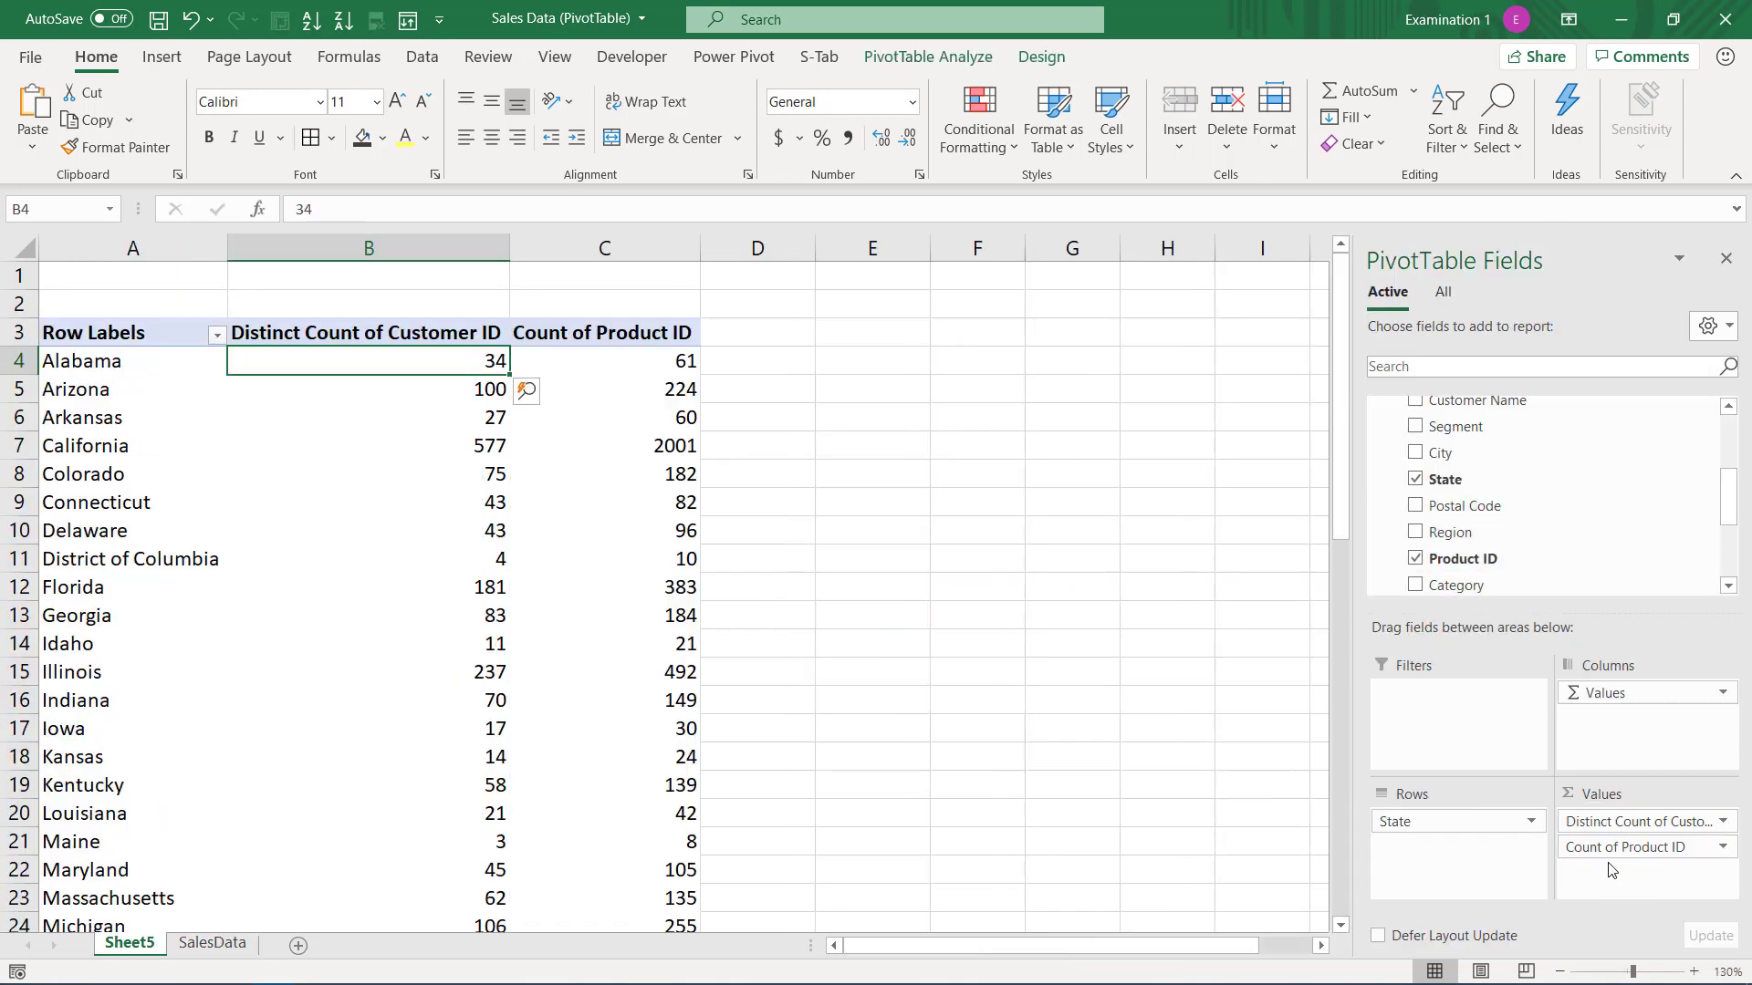
left_click(1643, 849)
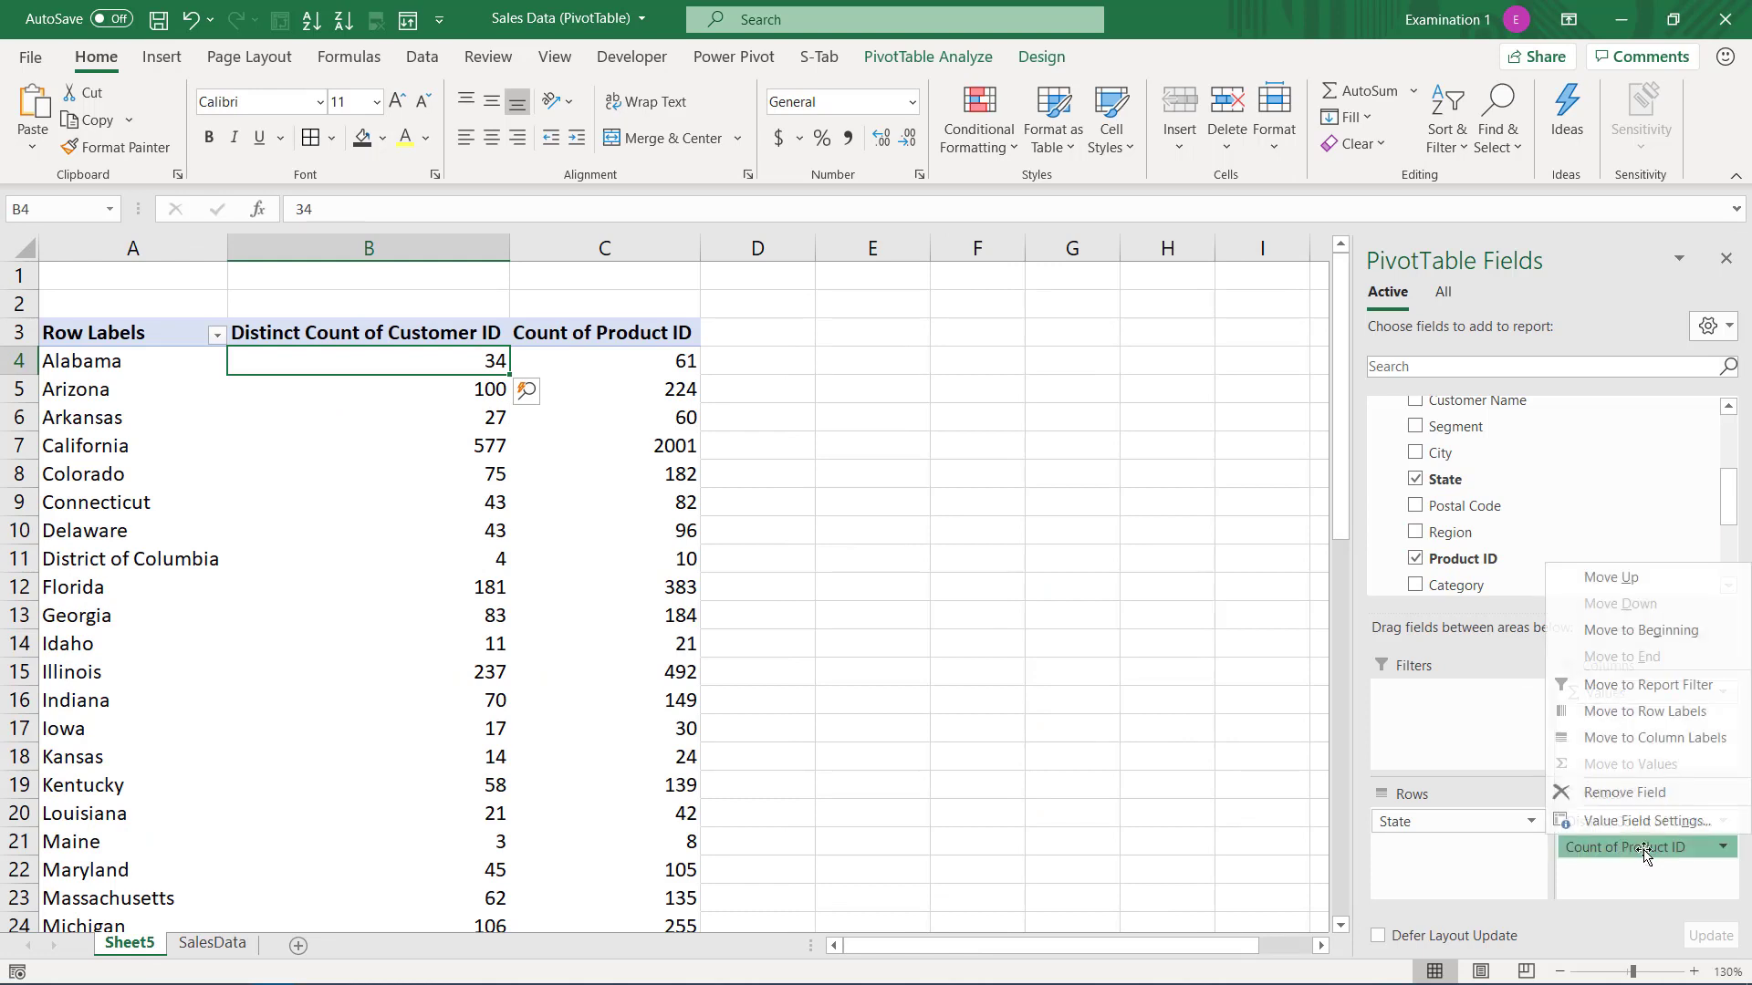
left_click(1647, 820)
scroll(776, 530, "down", 3)
left_click(769, 552)
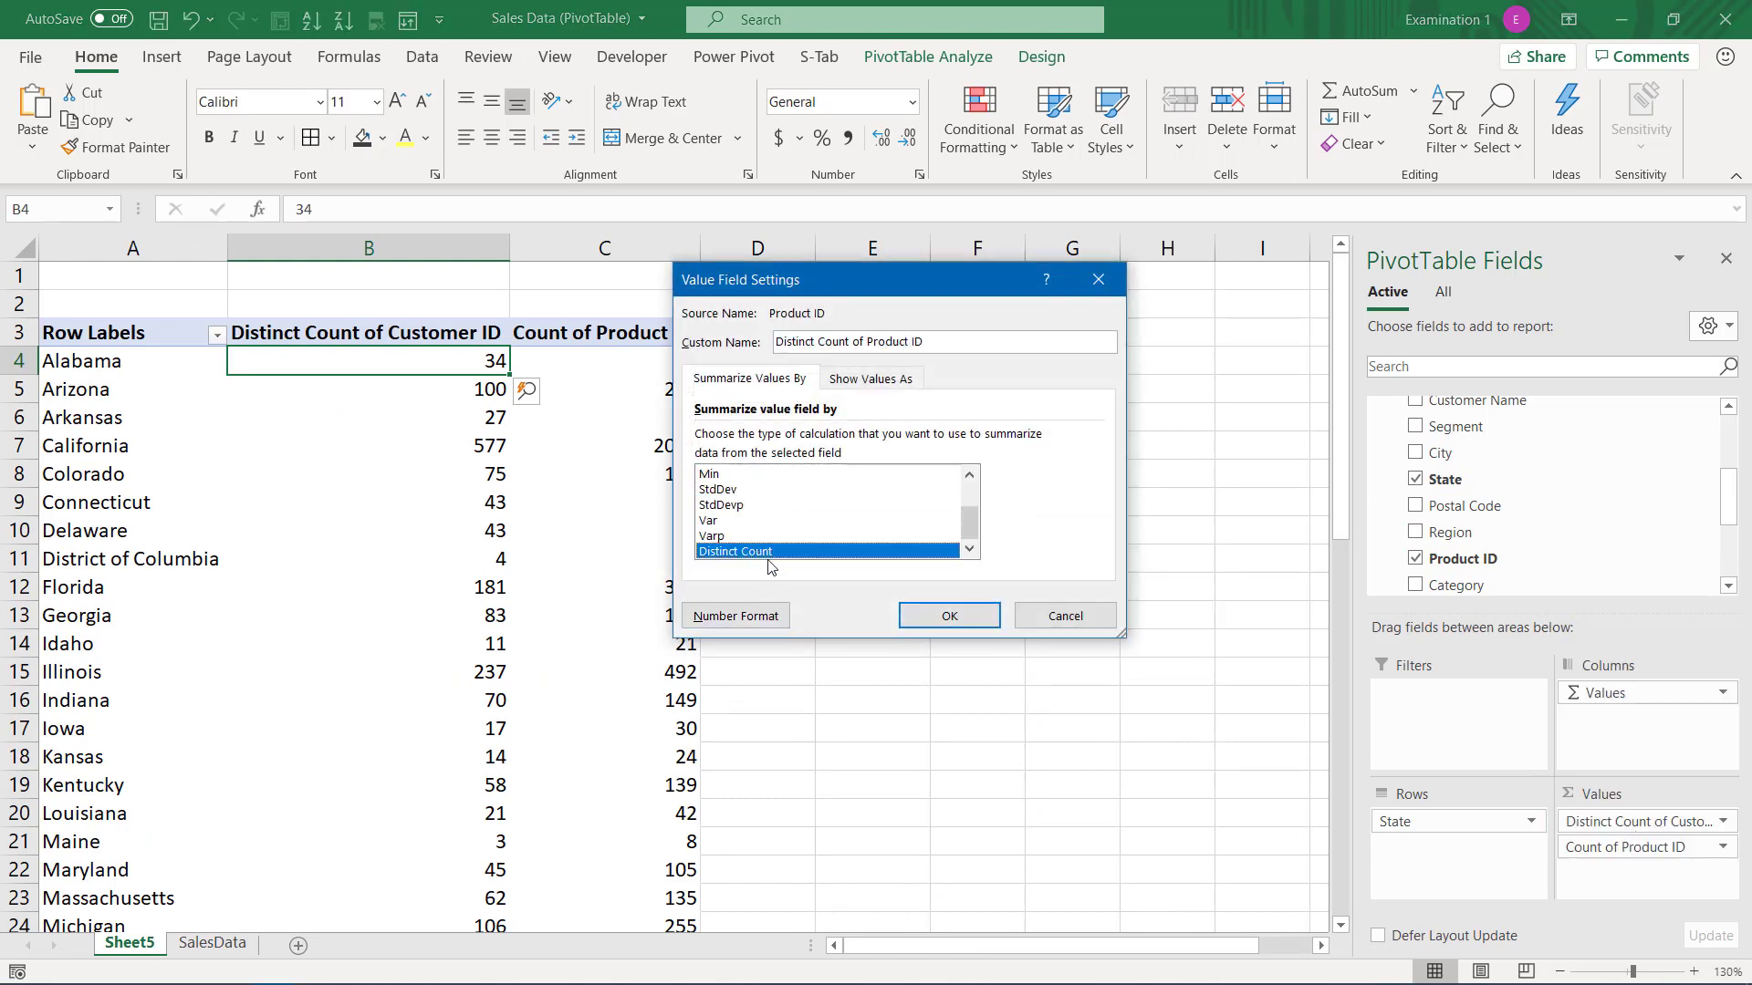
left_click(949, 618)
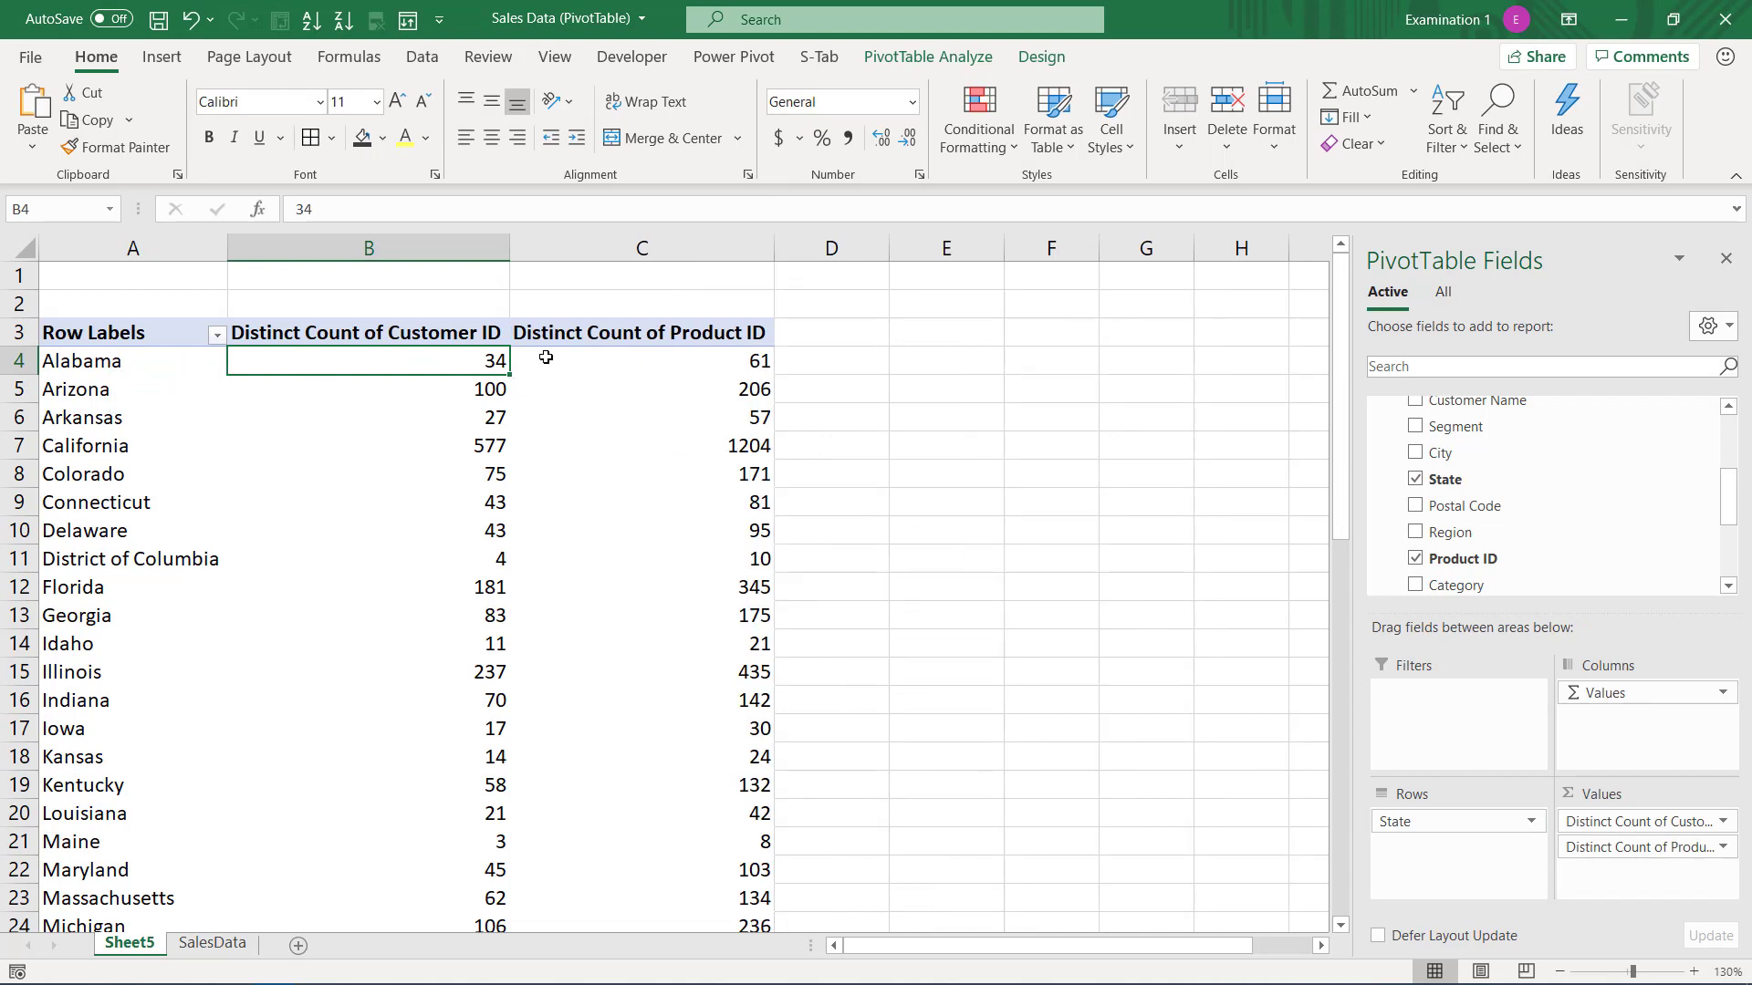
- Sort the states by Distinct Count of Product ID from largest to smallest
right_click(715, 356)
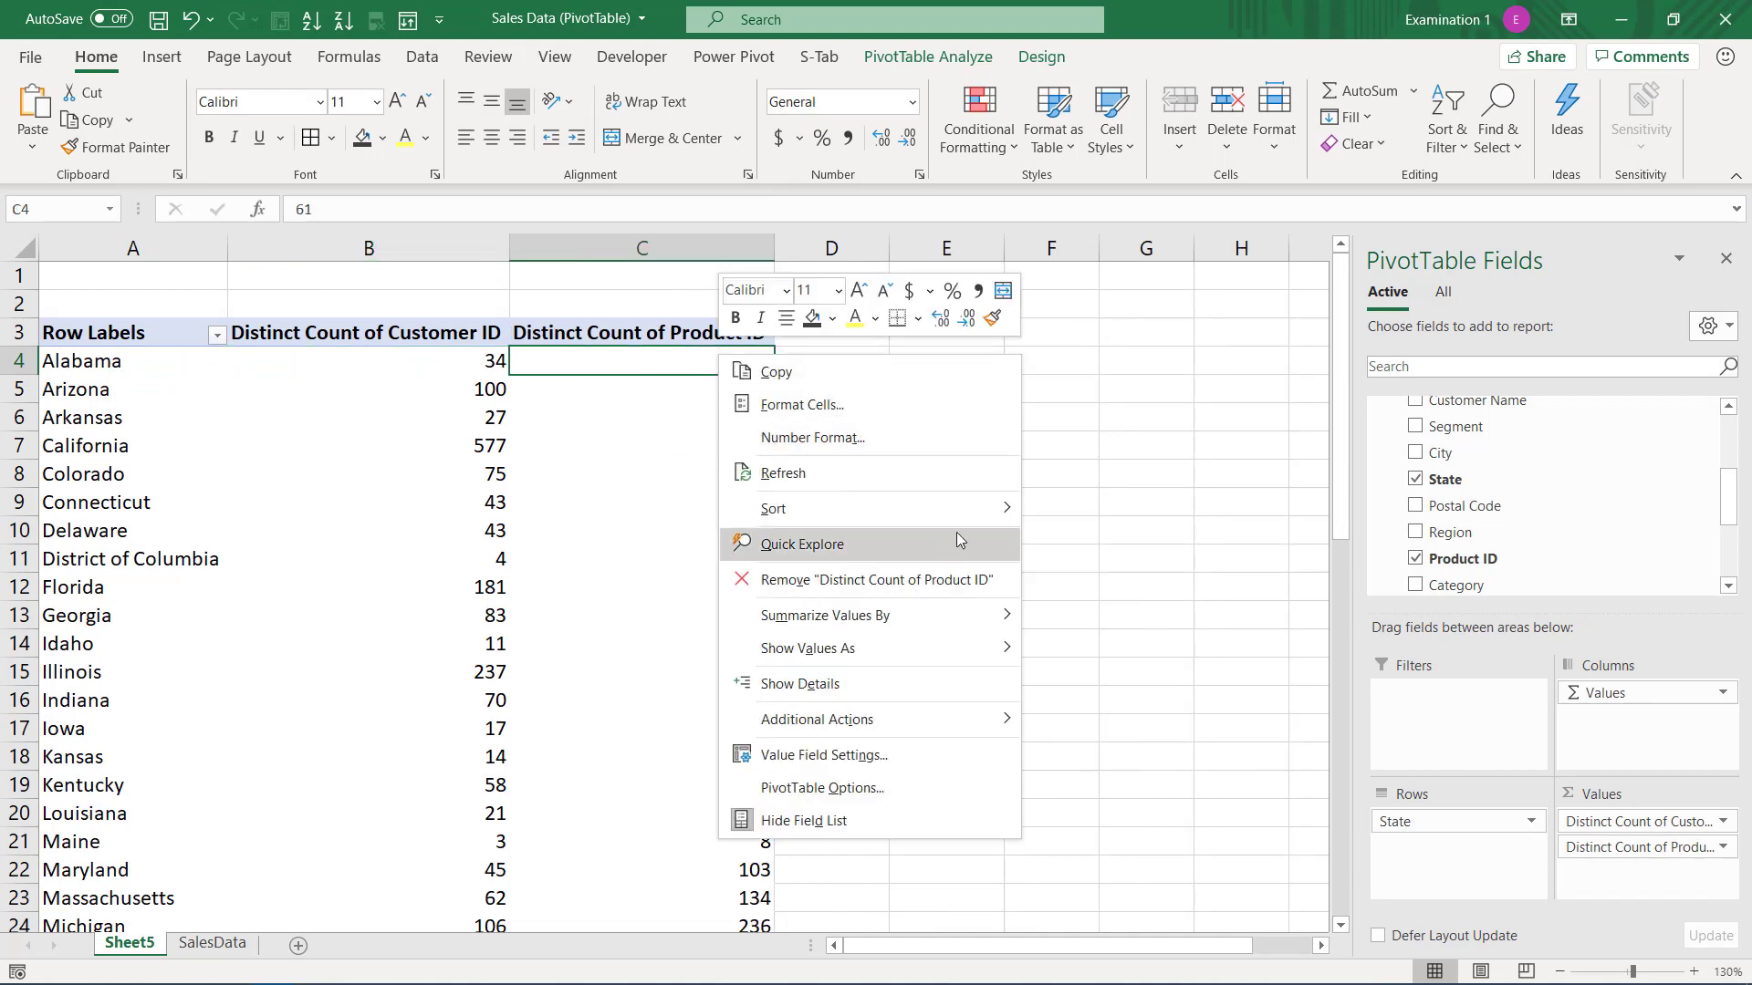
mouse_move(913, 508)
left_click(1118, 541)
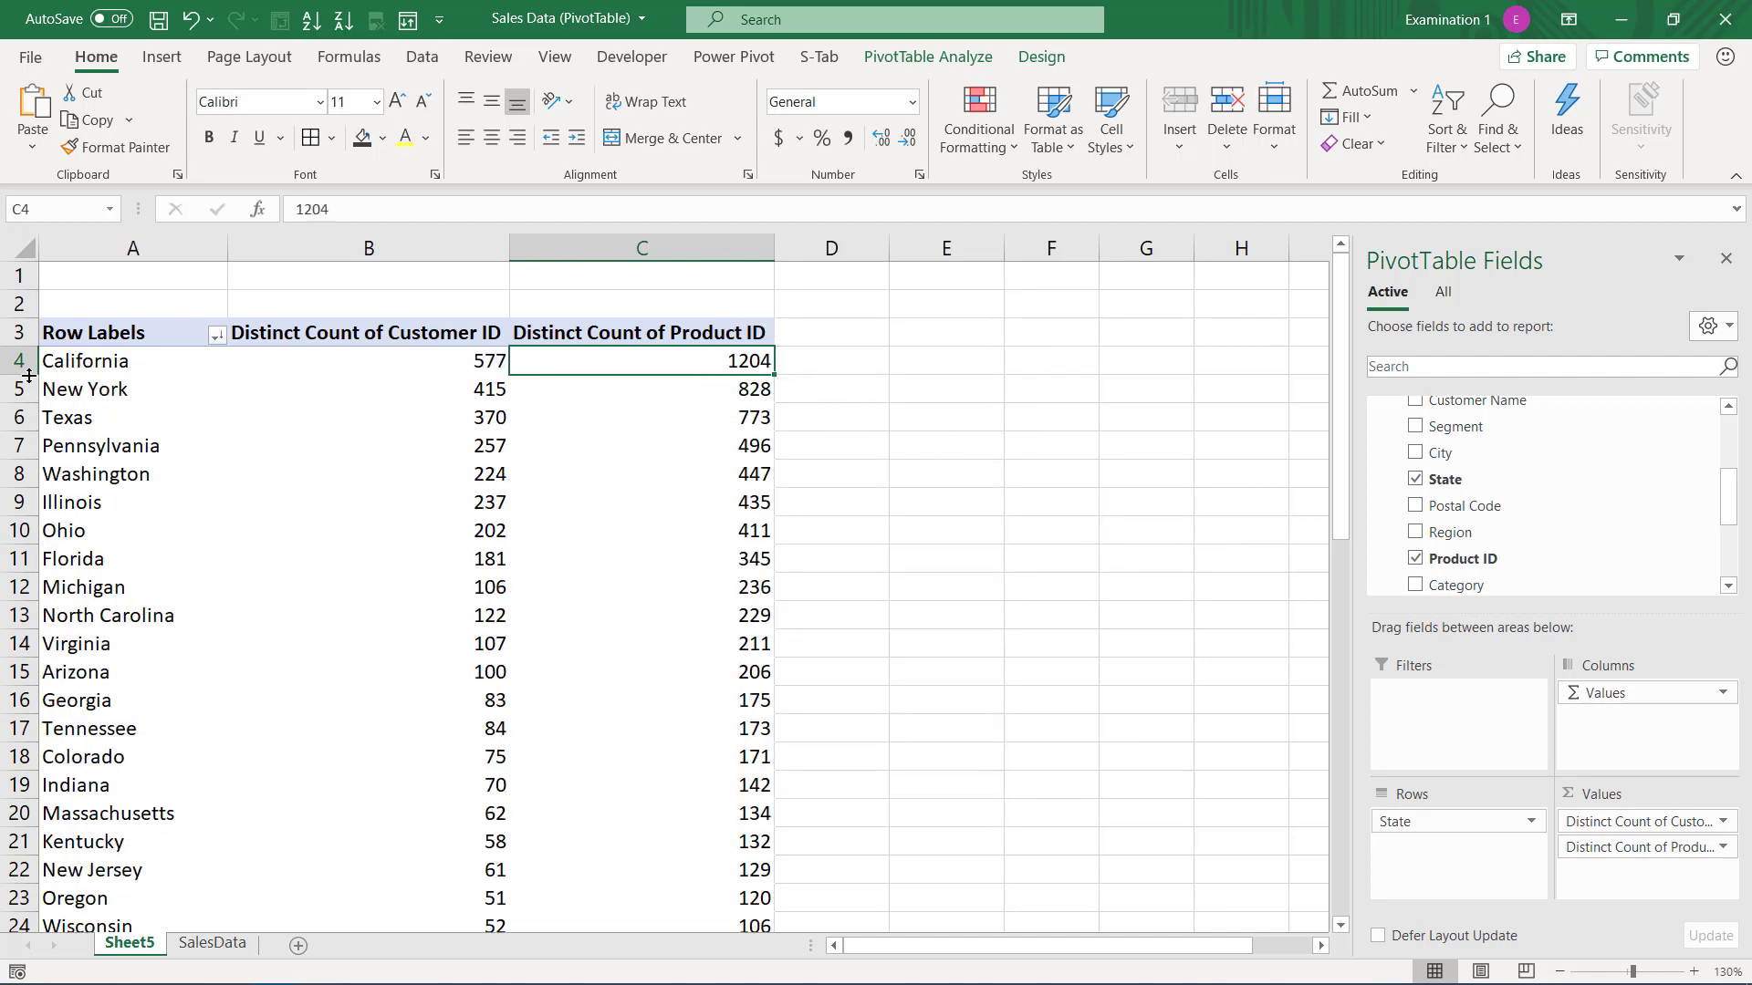
- Review California's distinct customer and product counts, the remaining states and the PivotTable's grand total row
left_click(64, 363)
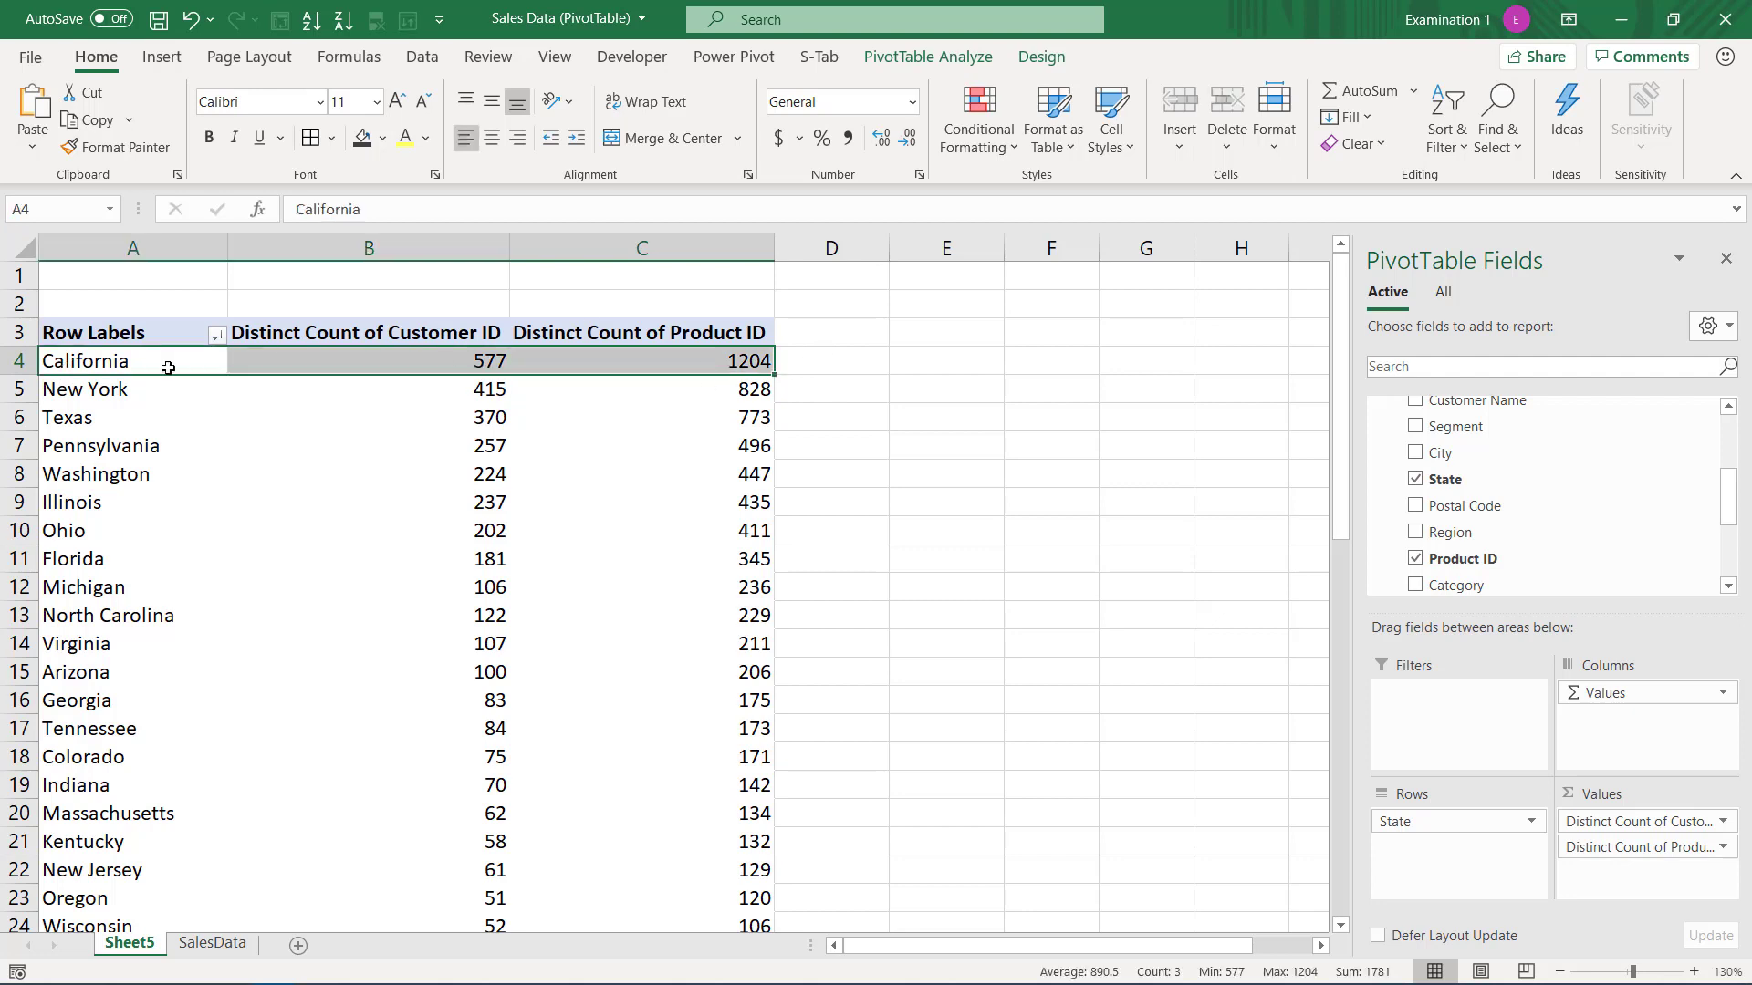
left_click(95, 372)
left_click(720, 364)
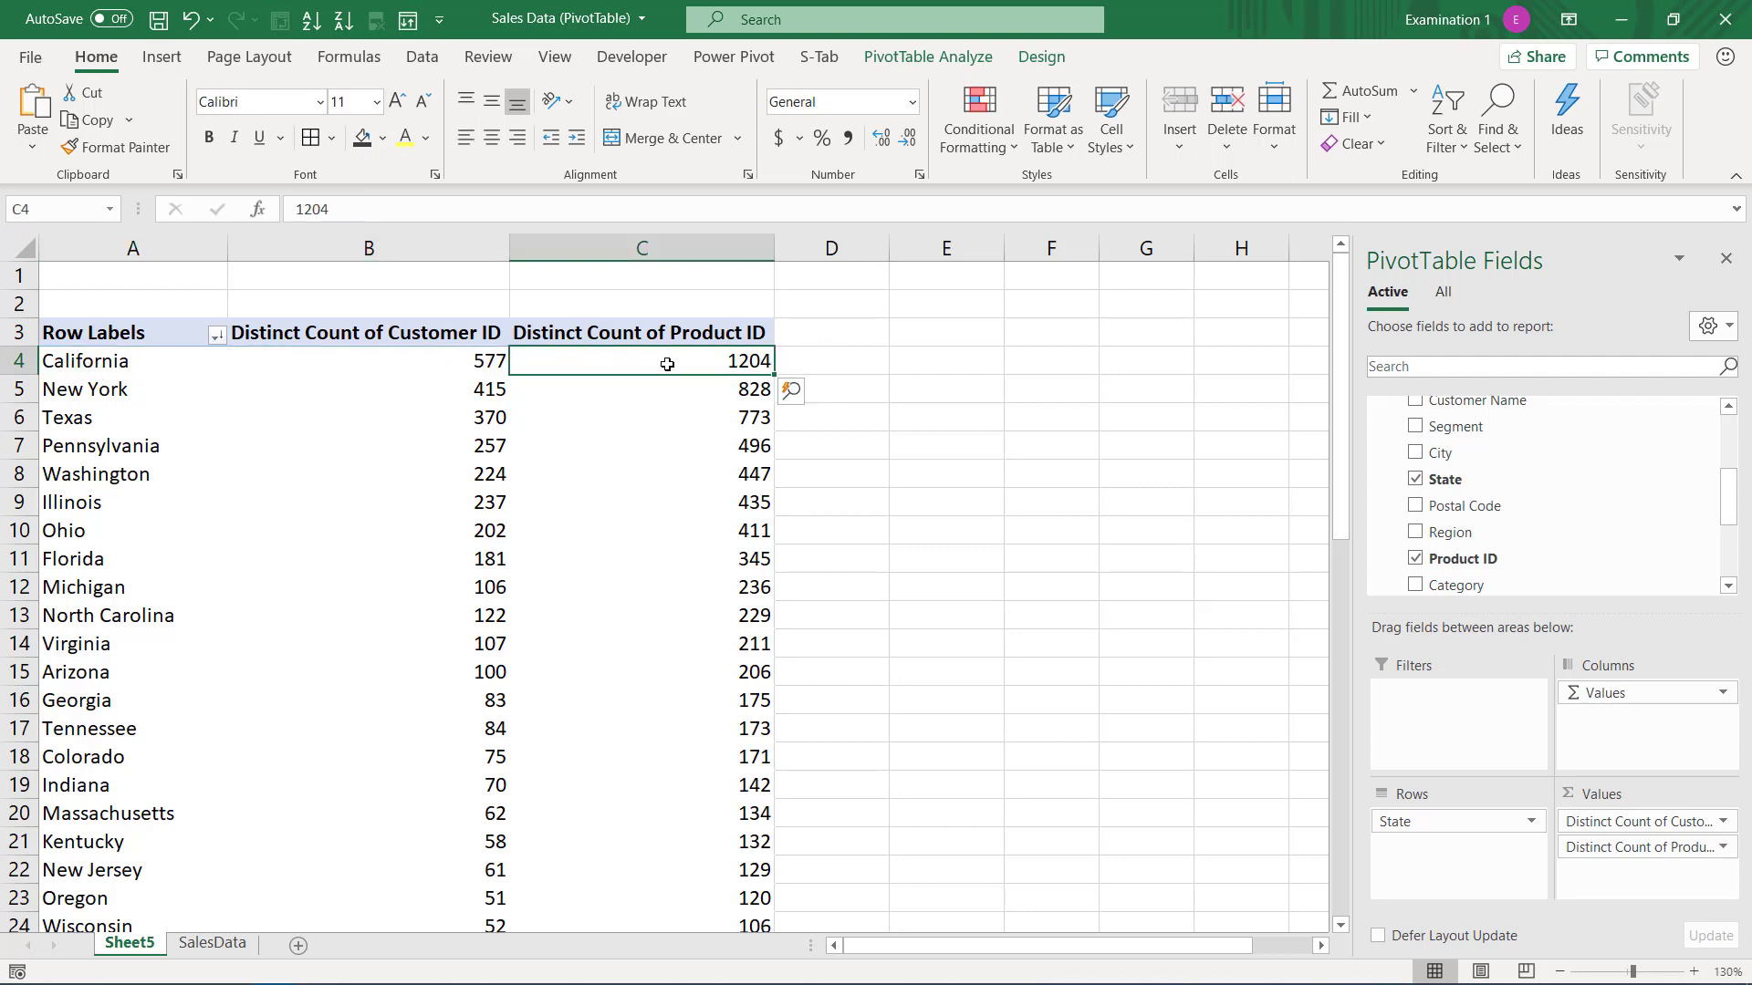
mouse_move(667, 364)
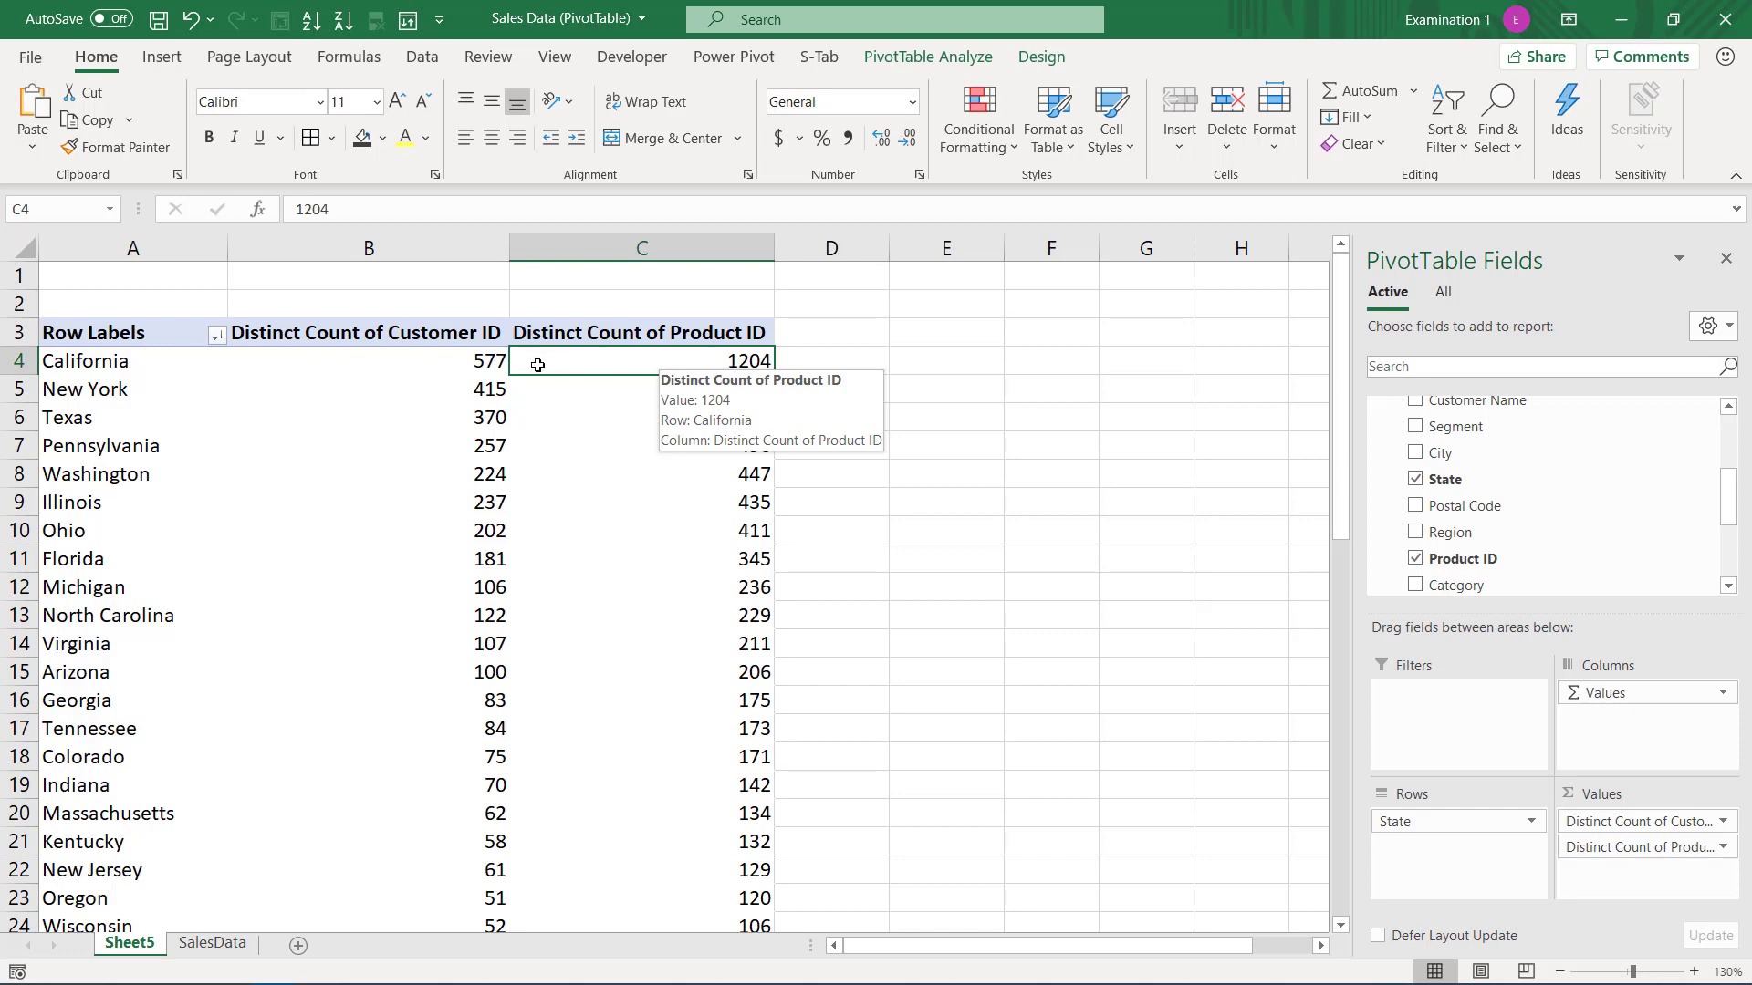
left_click(476, 361)
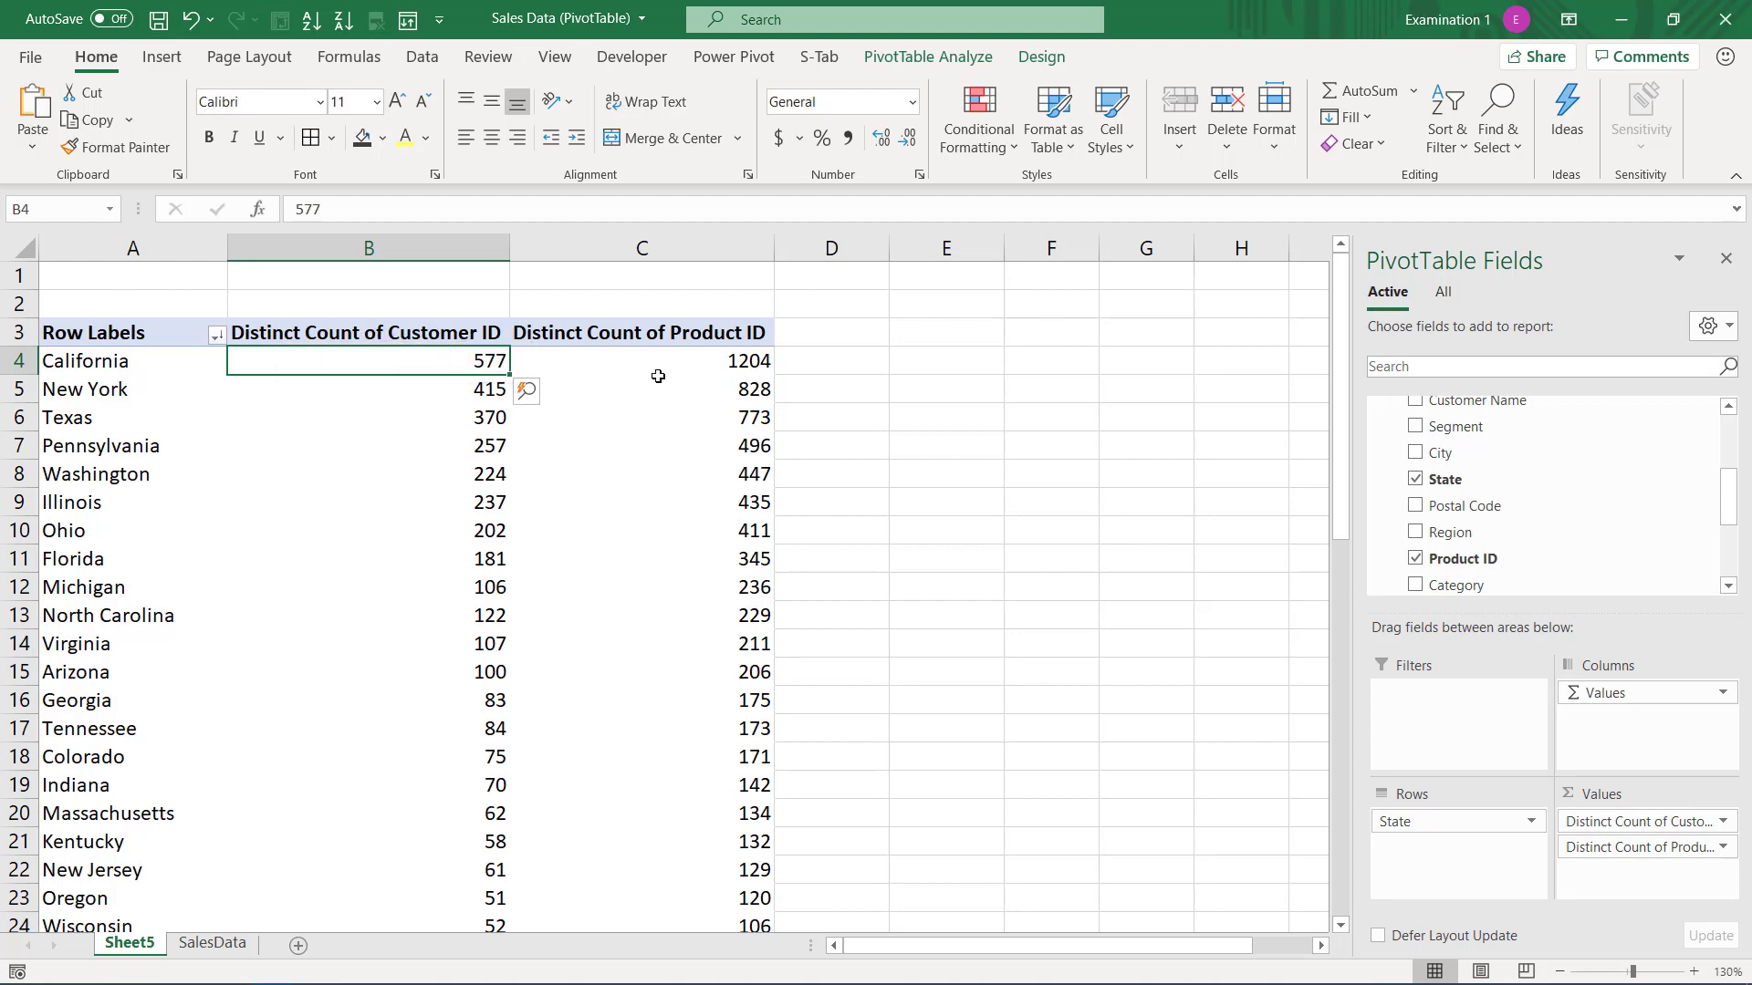
scroll(586, 393, "down", 15)
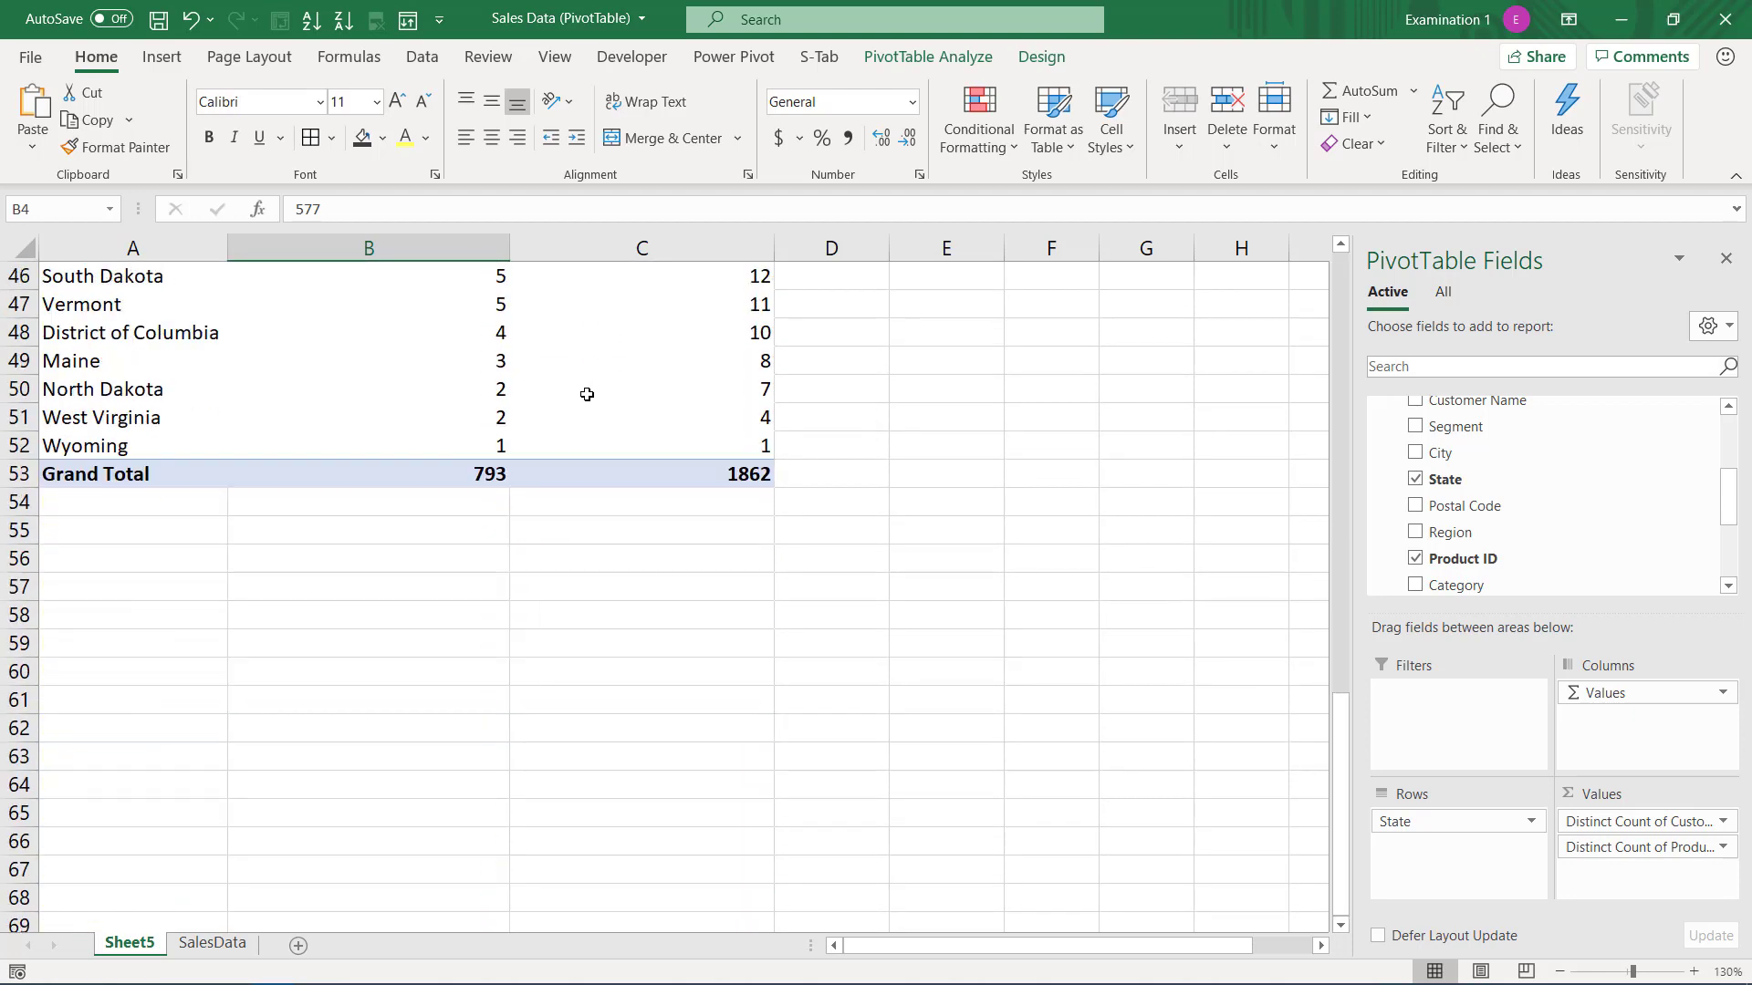
scroll(587, 392, "up", 14)
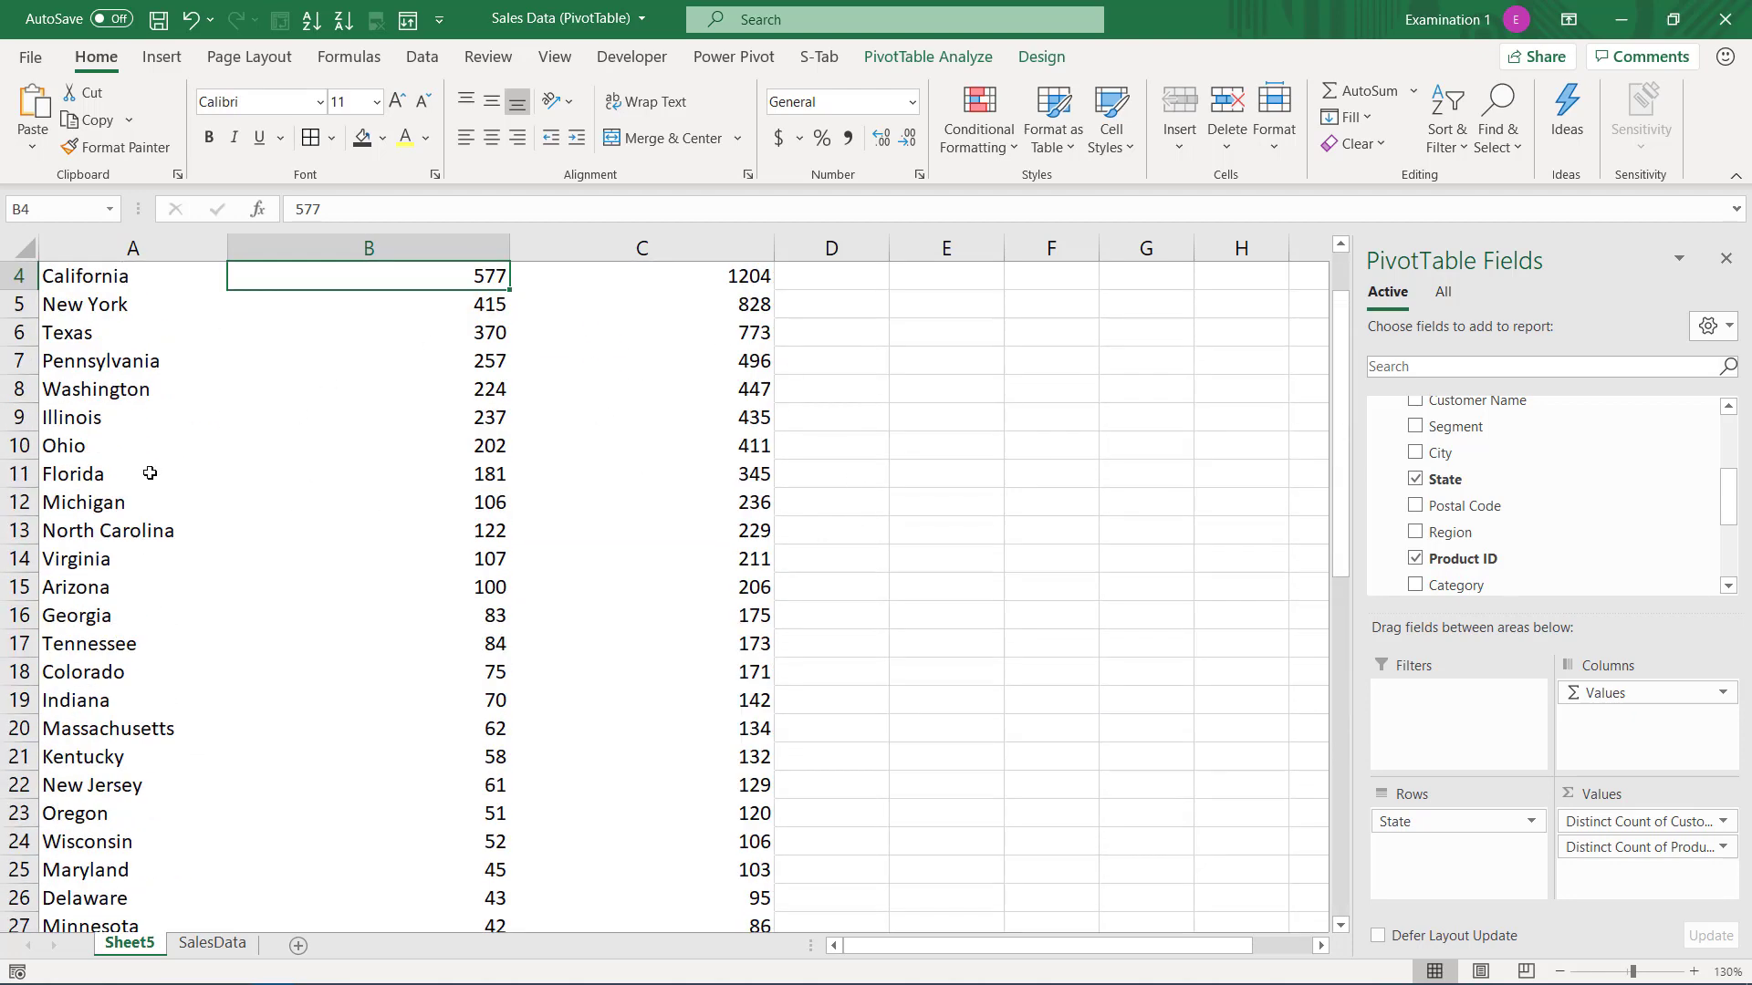
scroll(149, 472, "up", 1)
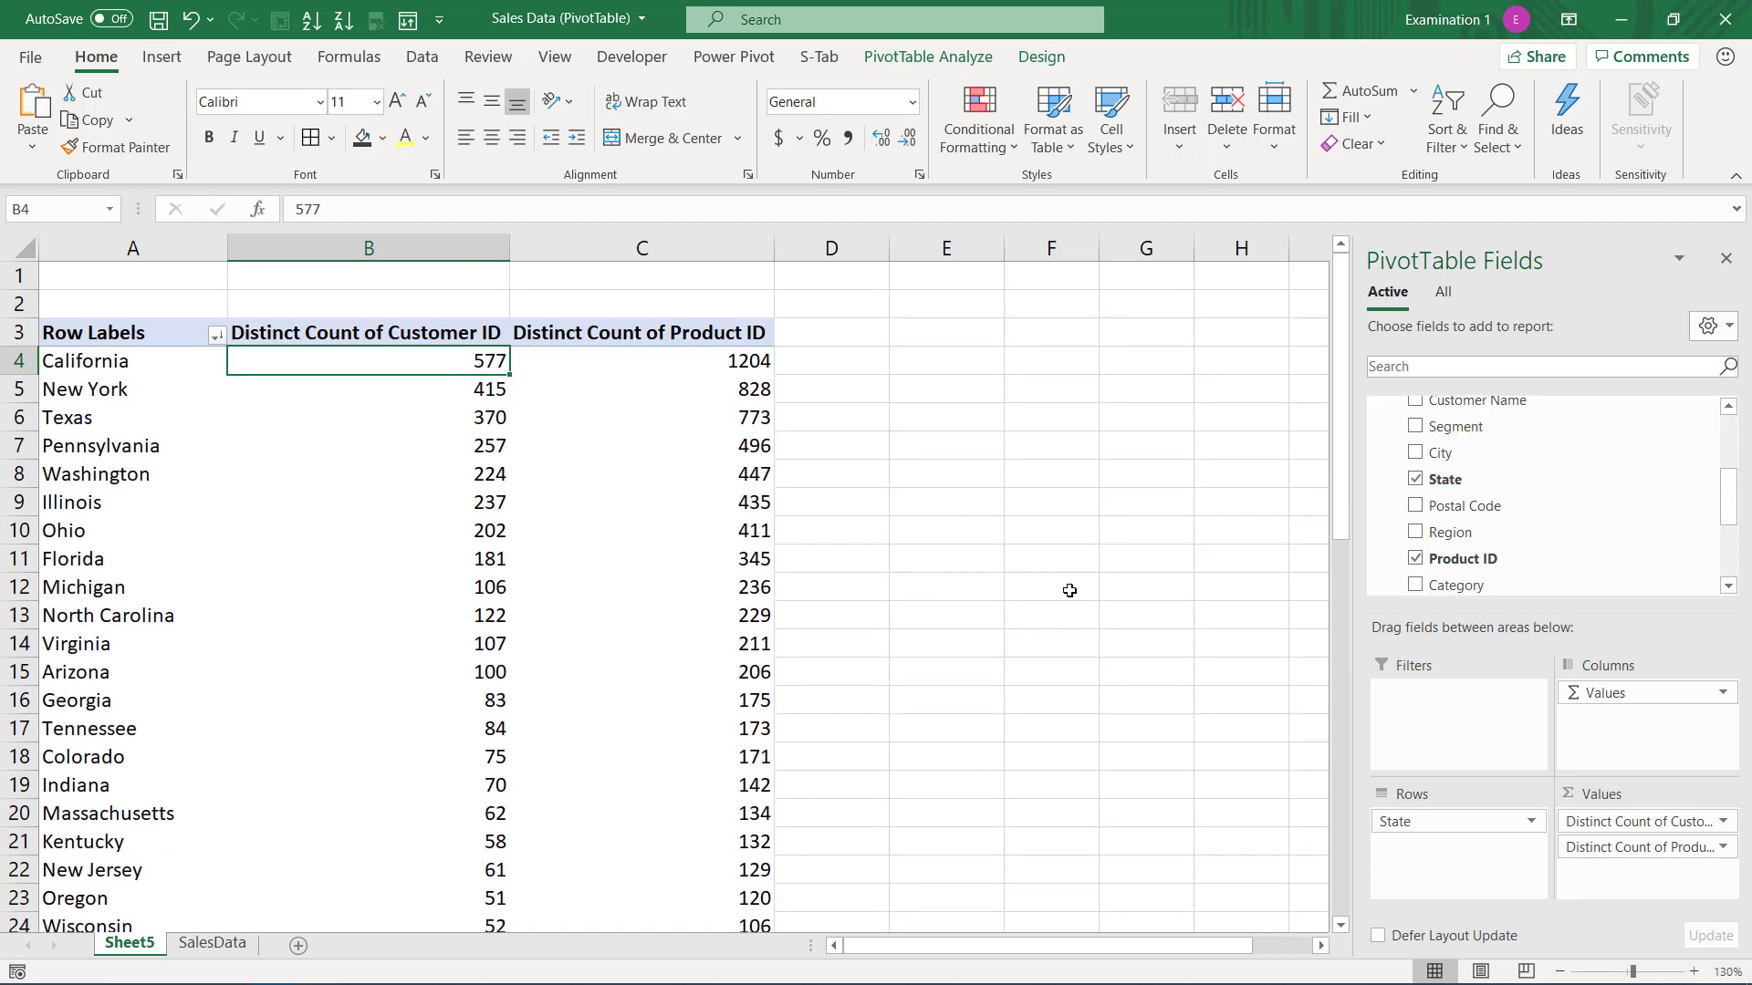
scroll(1651, 502, "up", 3)
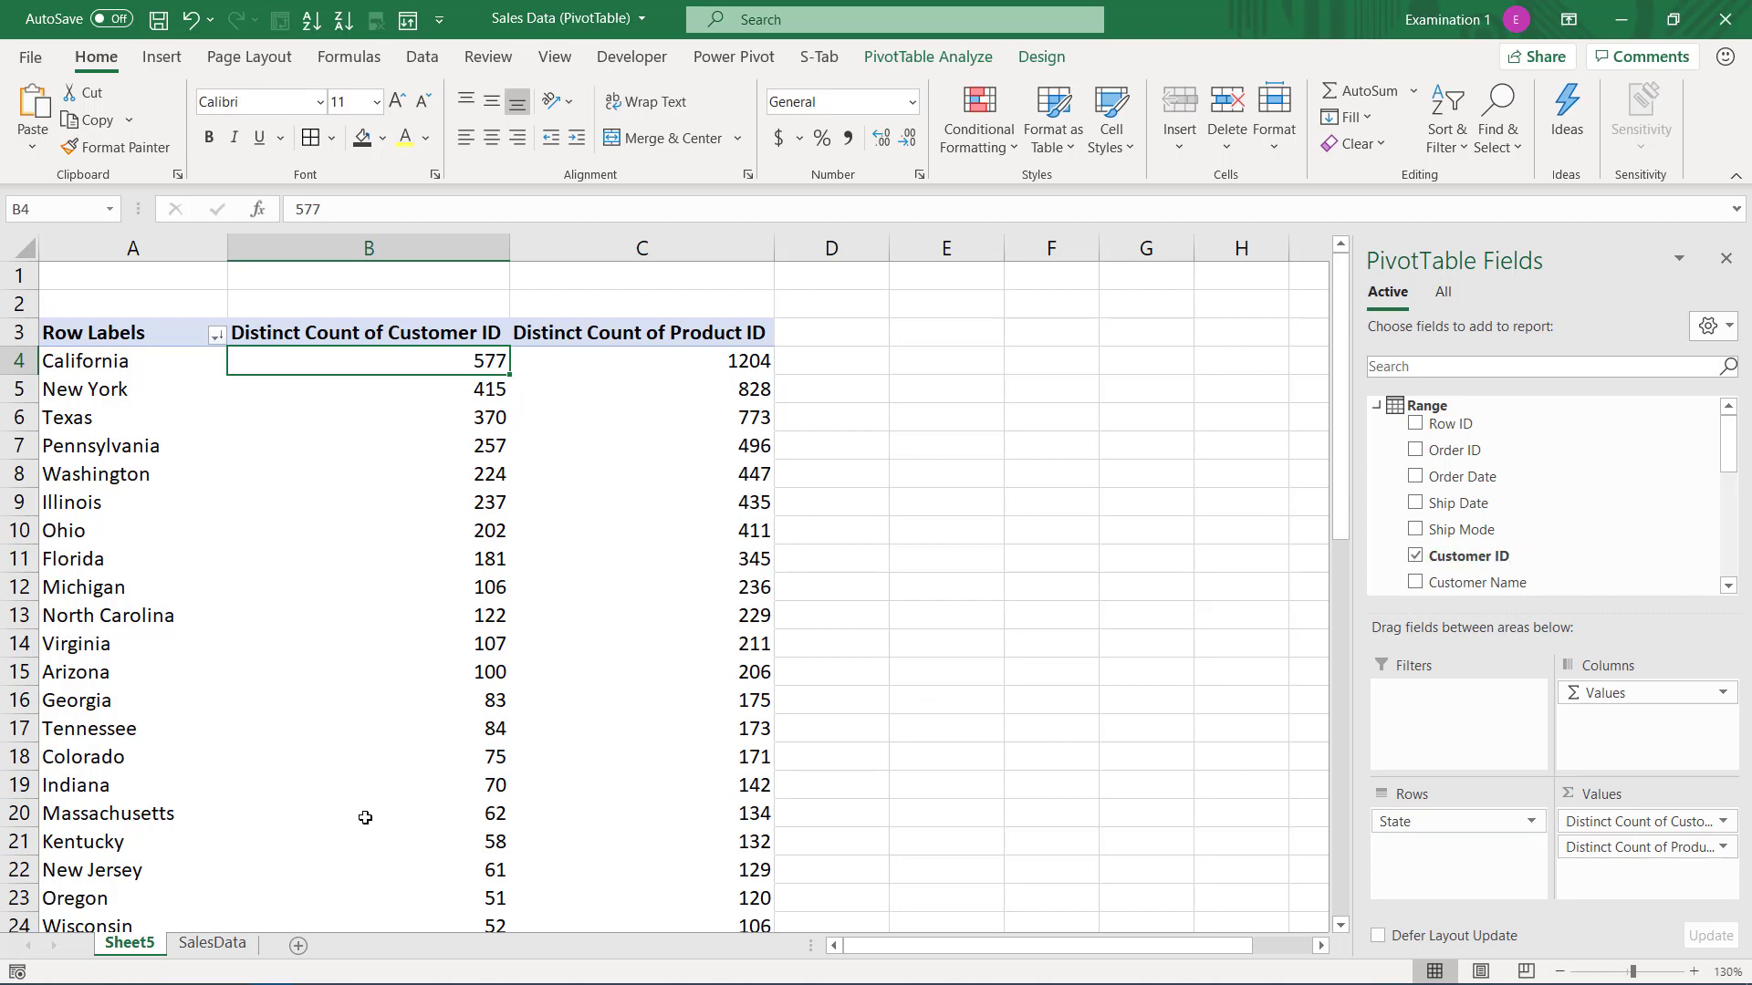
- Examine the State filter on the SalesData sheet and the list of California cities in the City column's filter
left_click(216, 949)
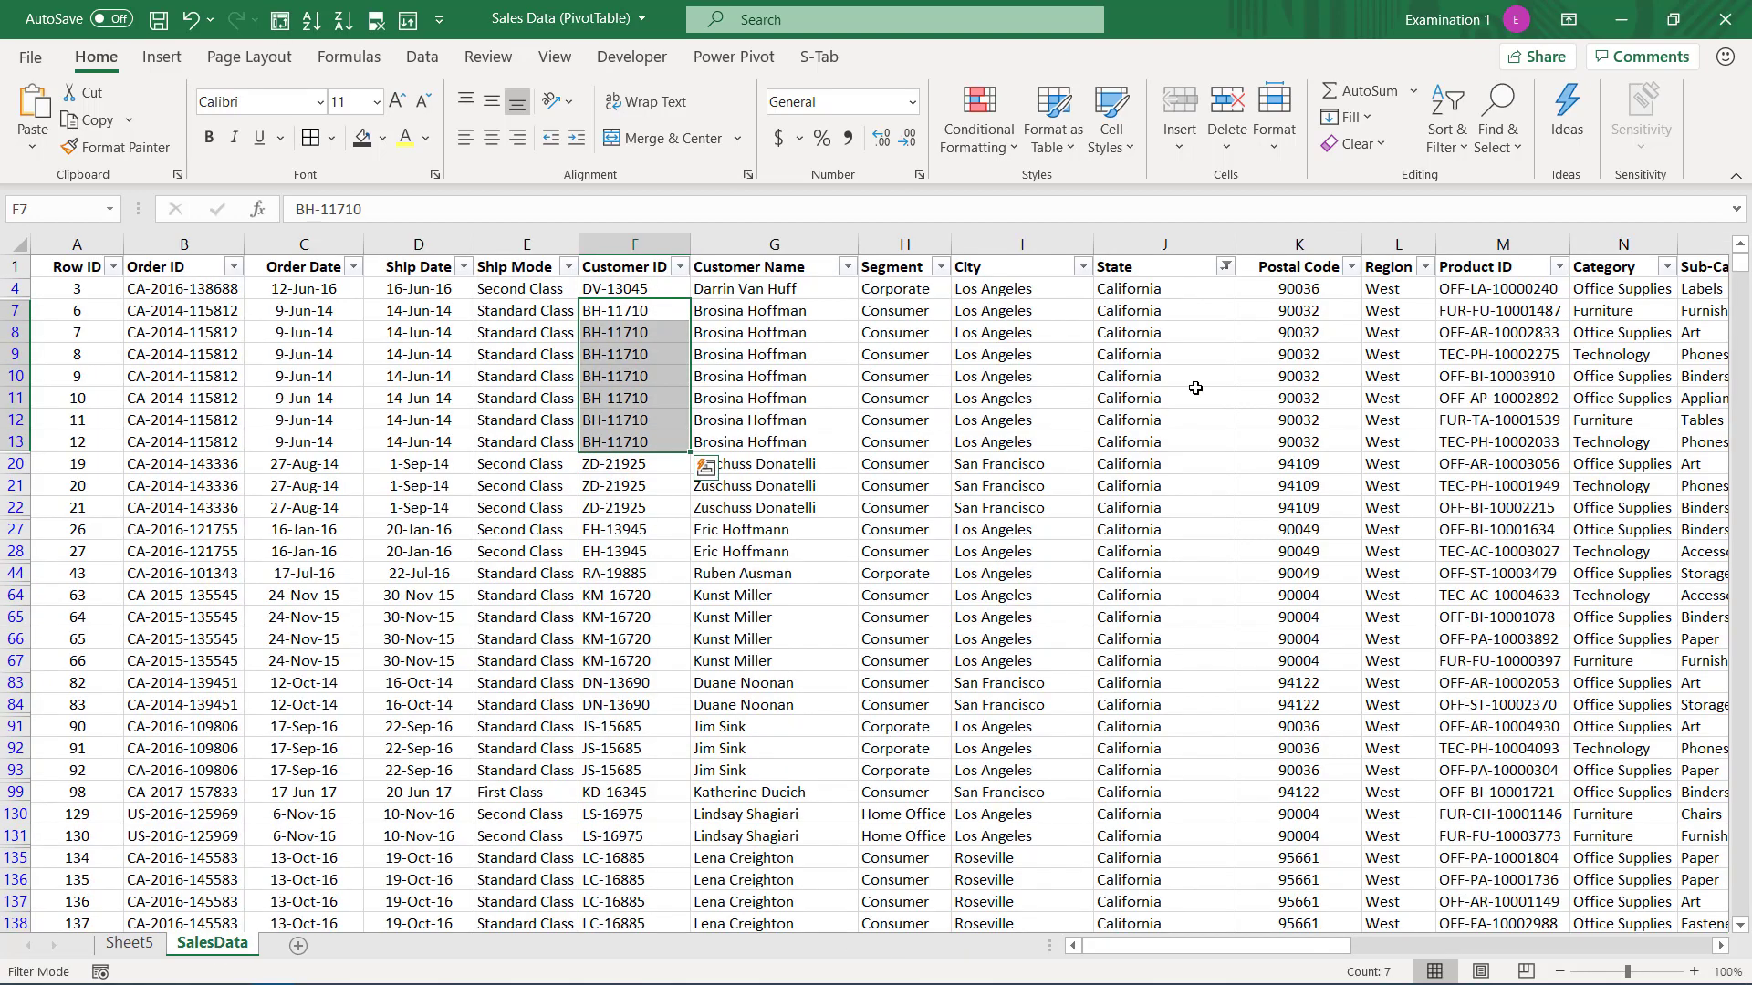
left_click(1178, 260)
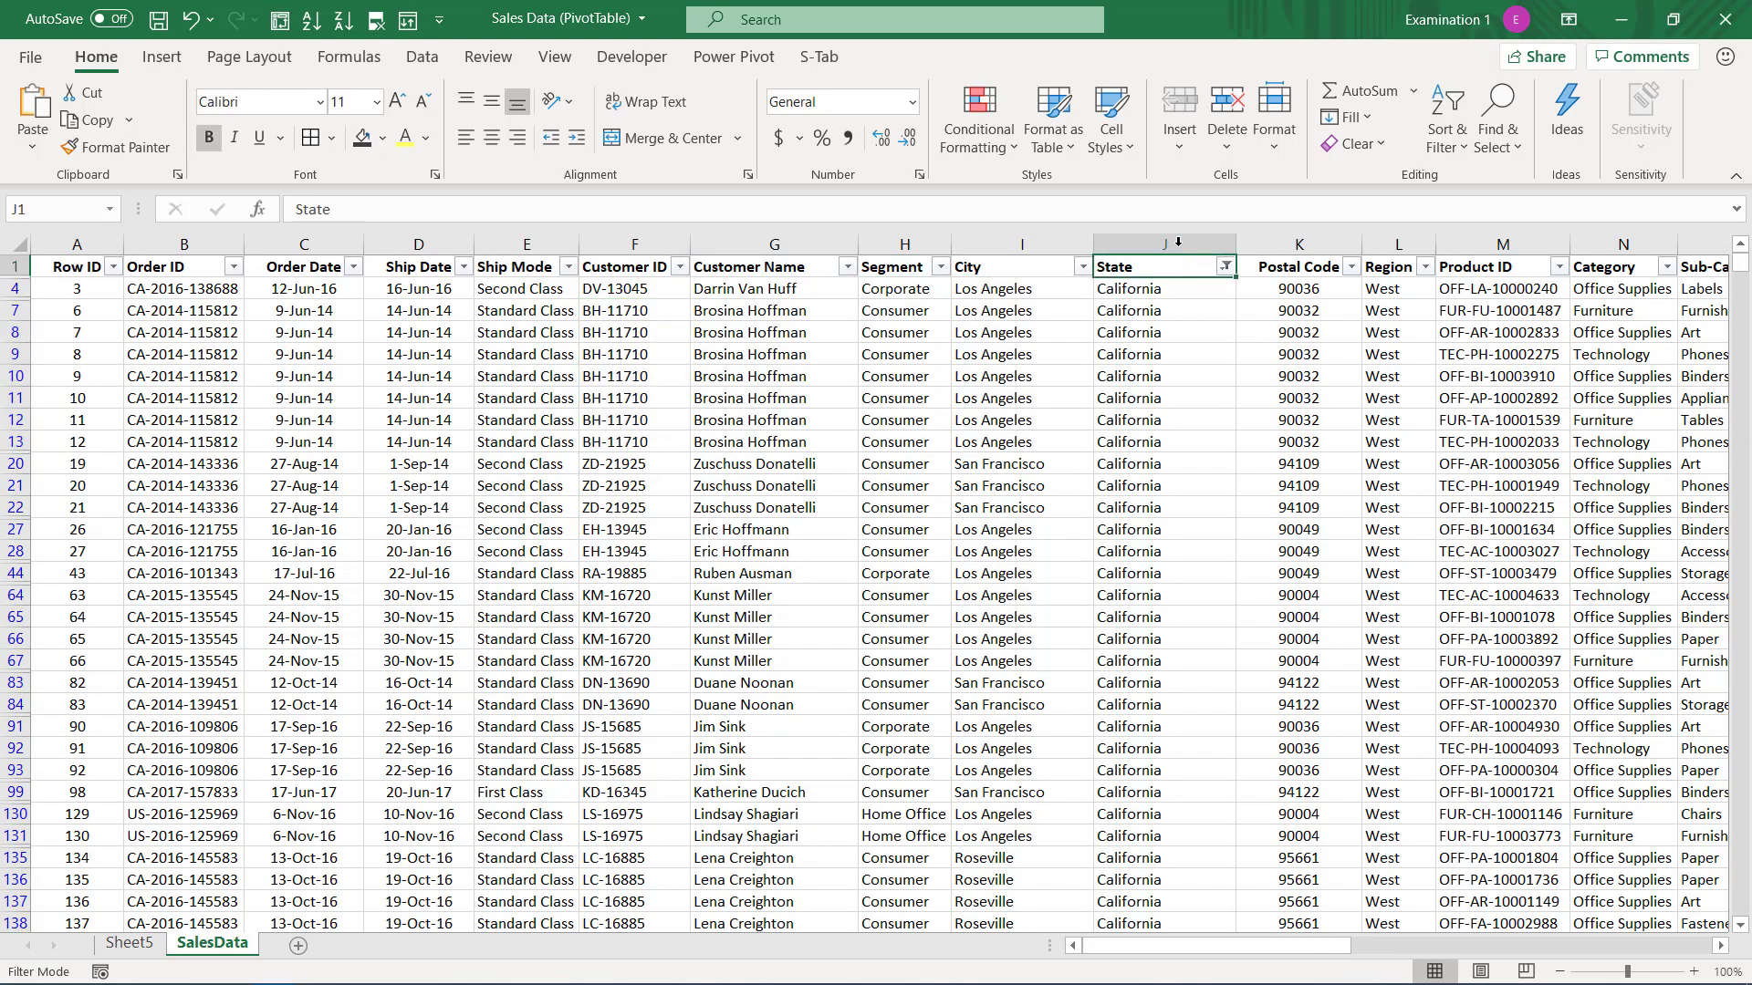
left_click(1226, 266)
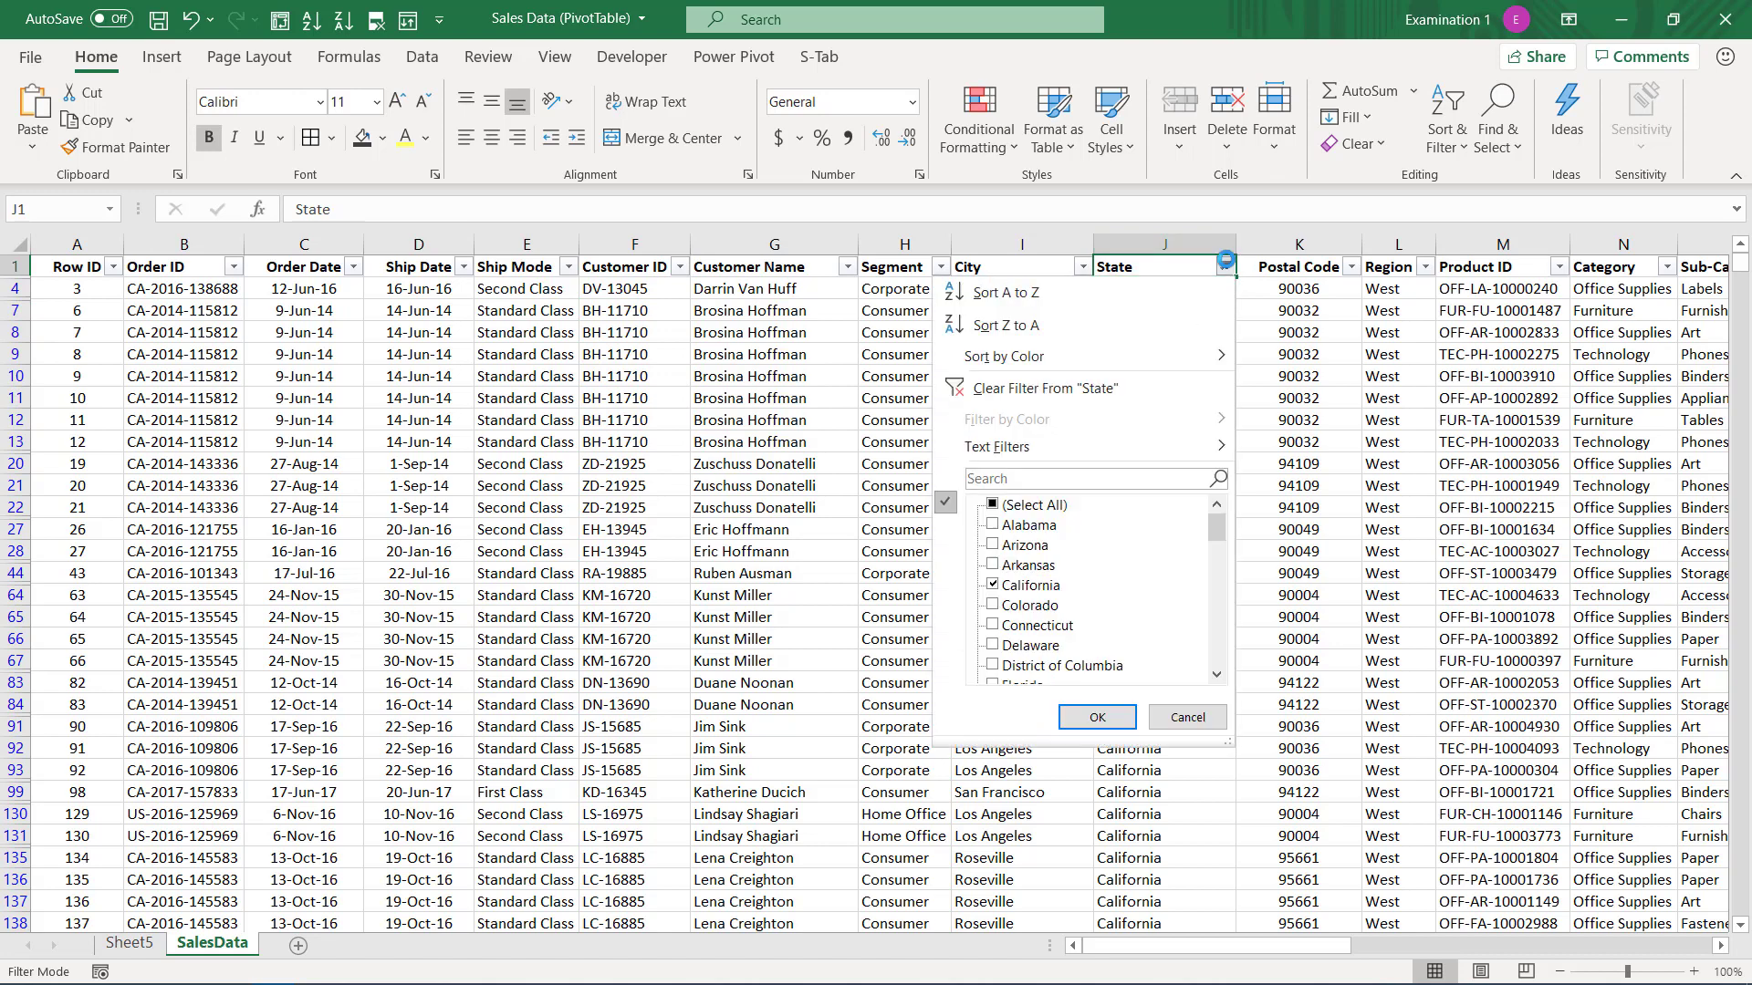
left_click(1186, 717)
left_click(1082, 267)
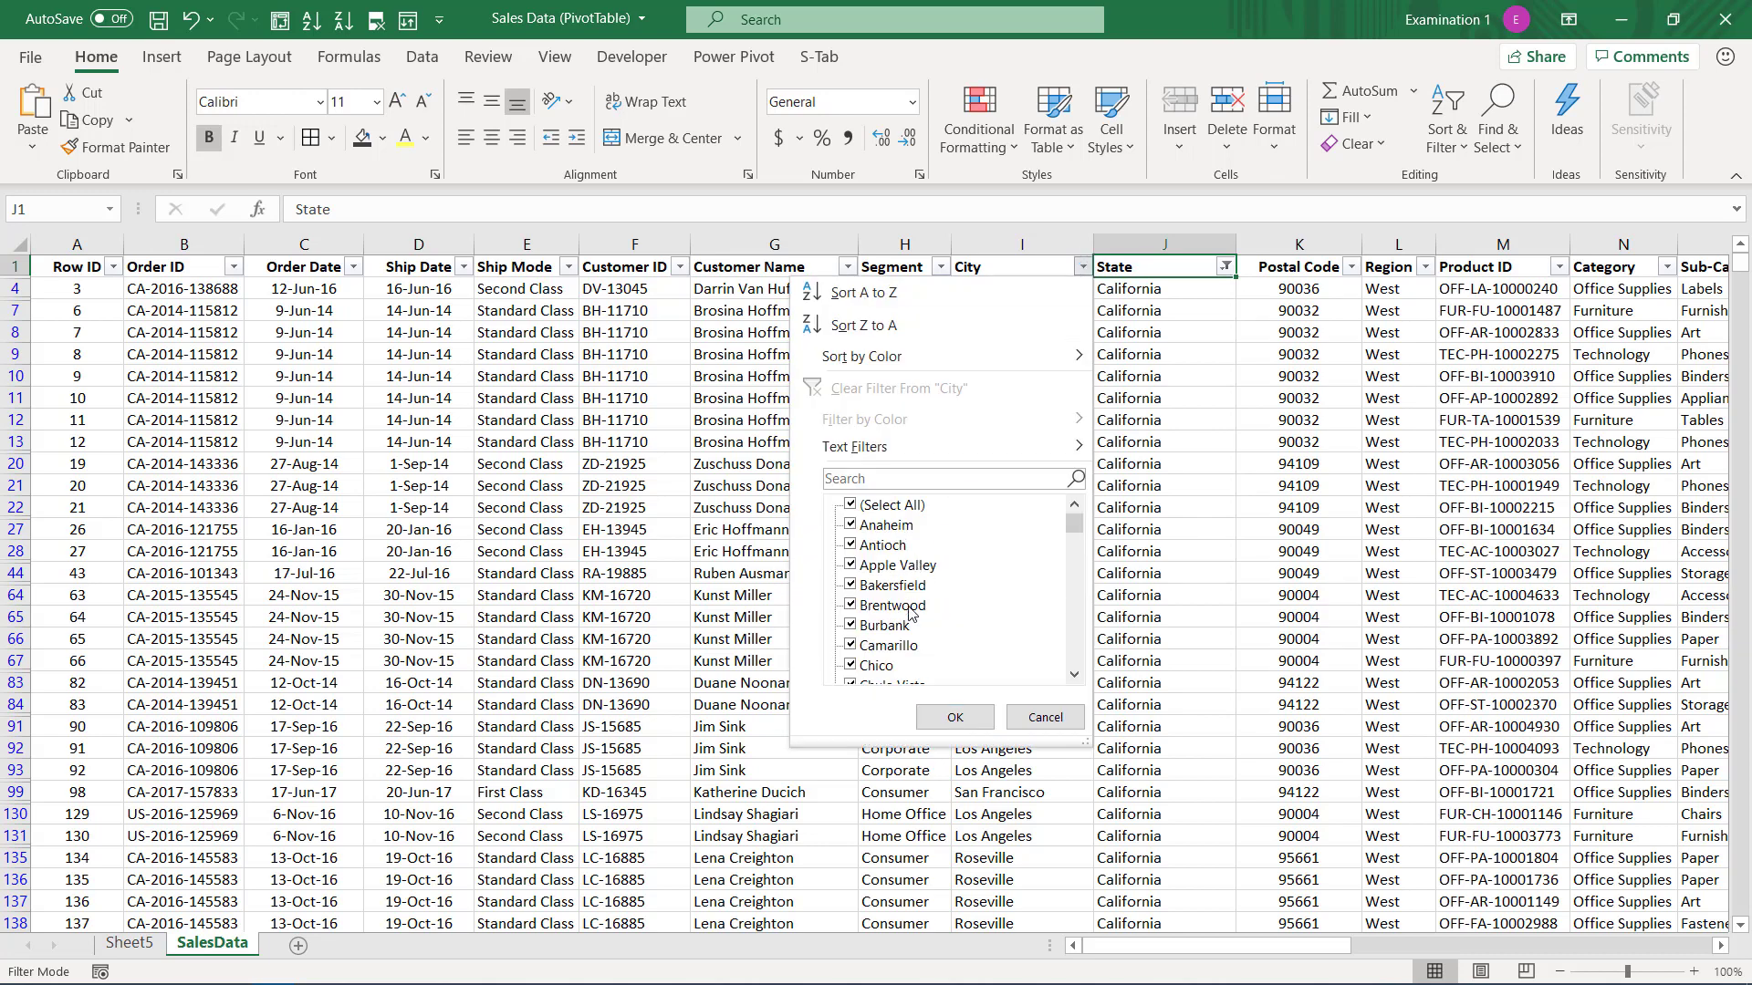
scroll(906, 630, "down", 15)
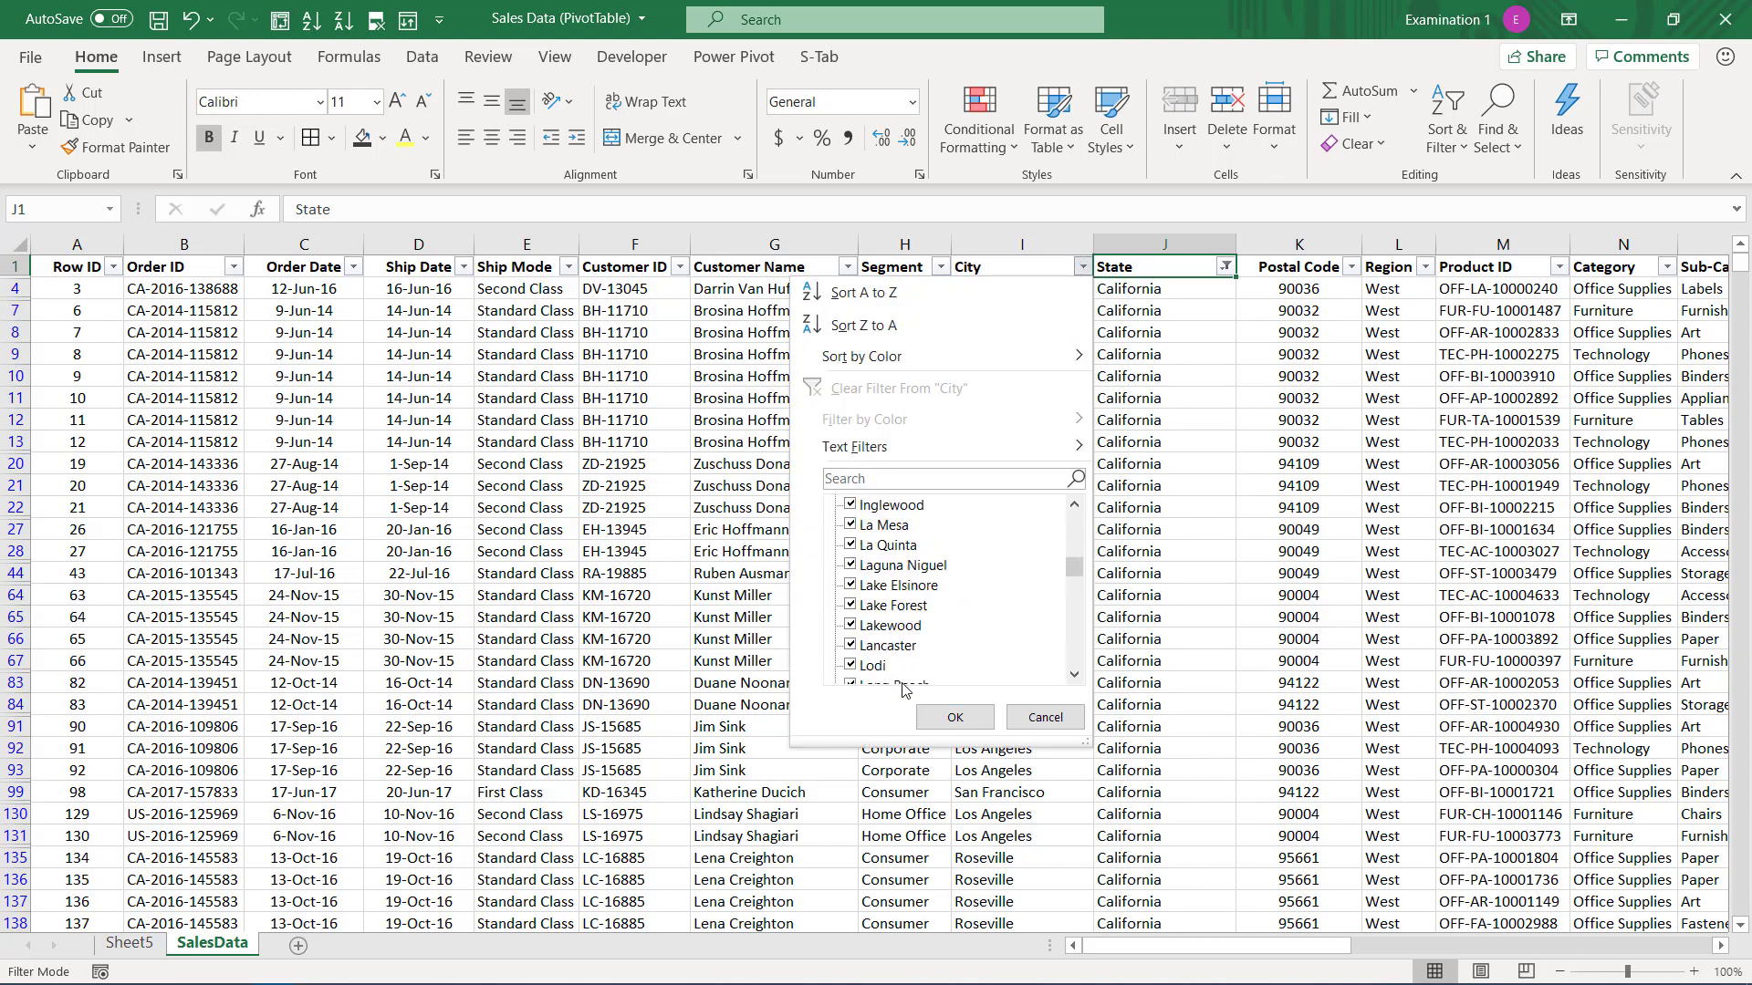
scroll(945, 689, "down", 6)
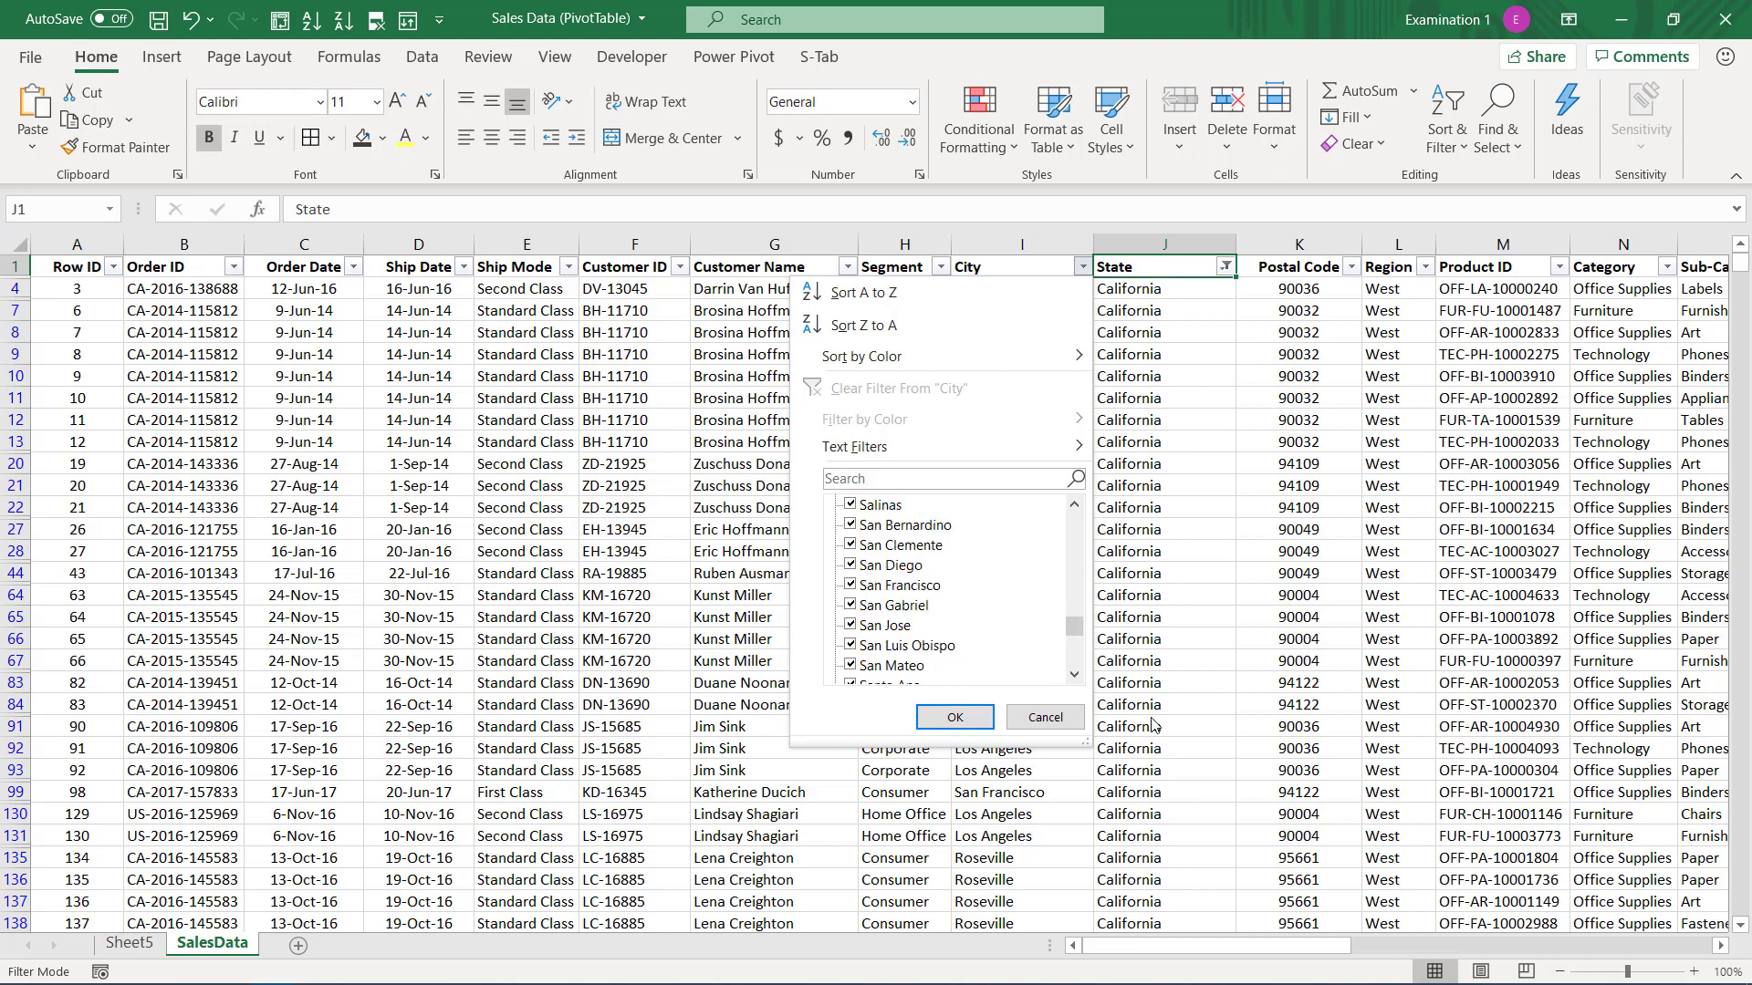
left_click(1050, 721)
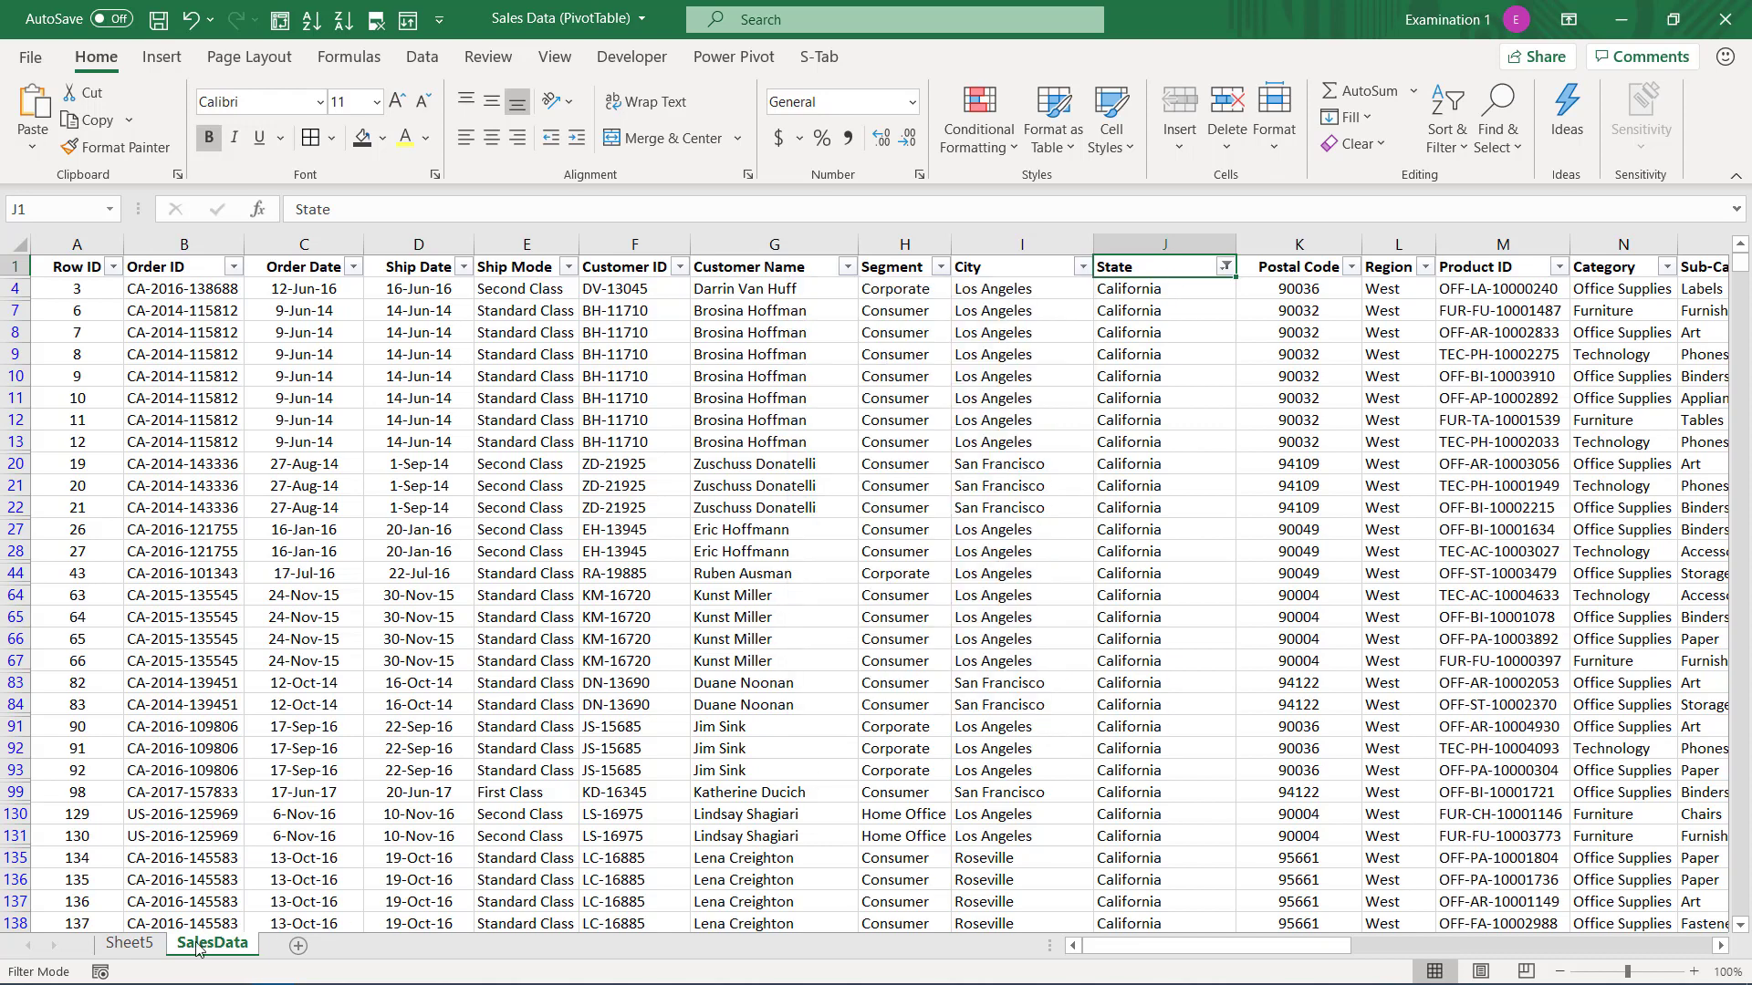
- Add the City field beneath State in the rows of the PivotTable on Sheet5
left_click(129, 944)
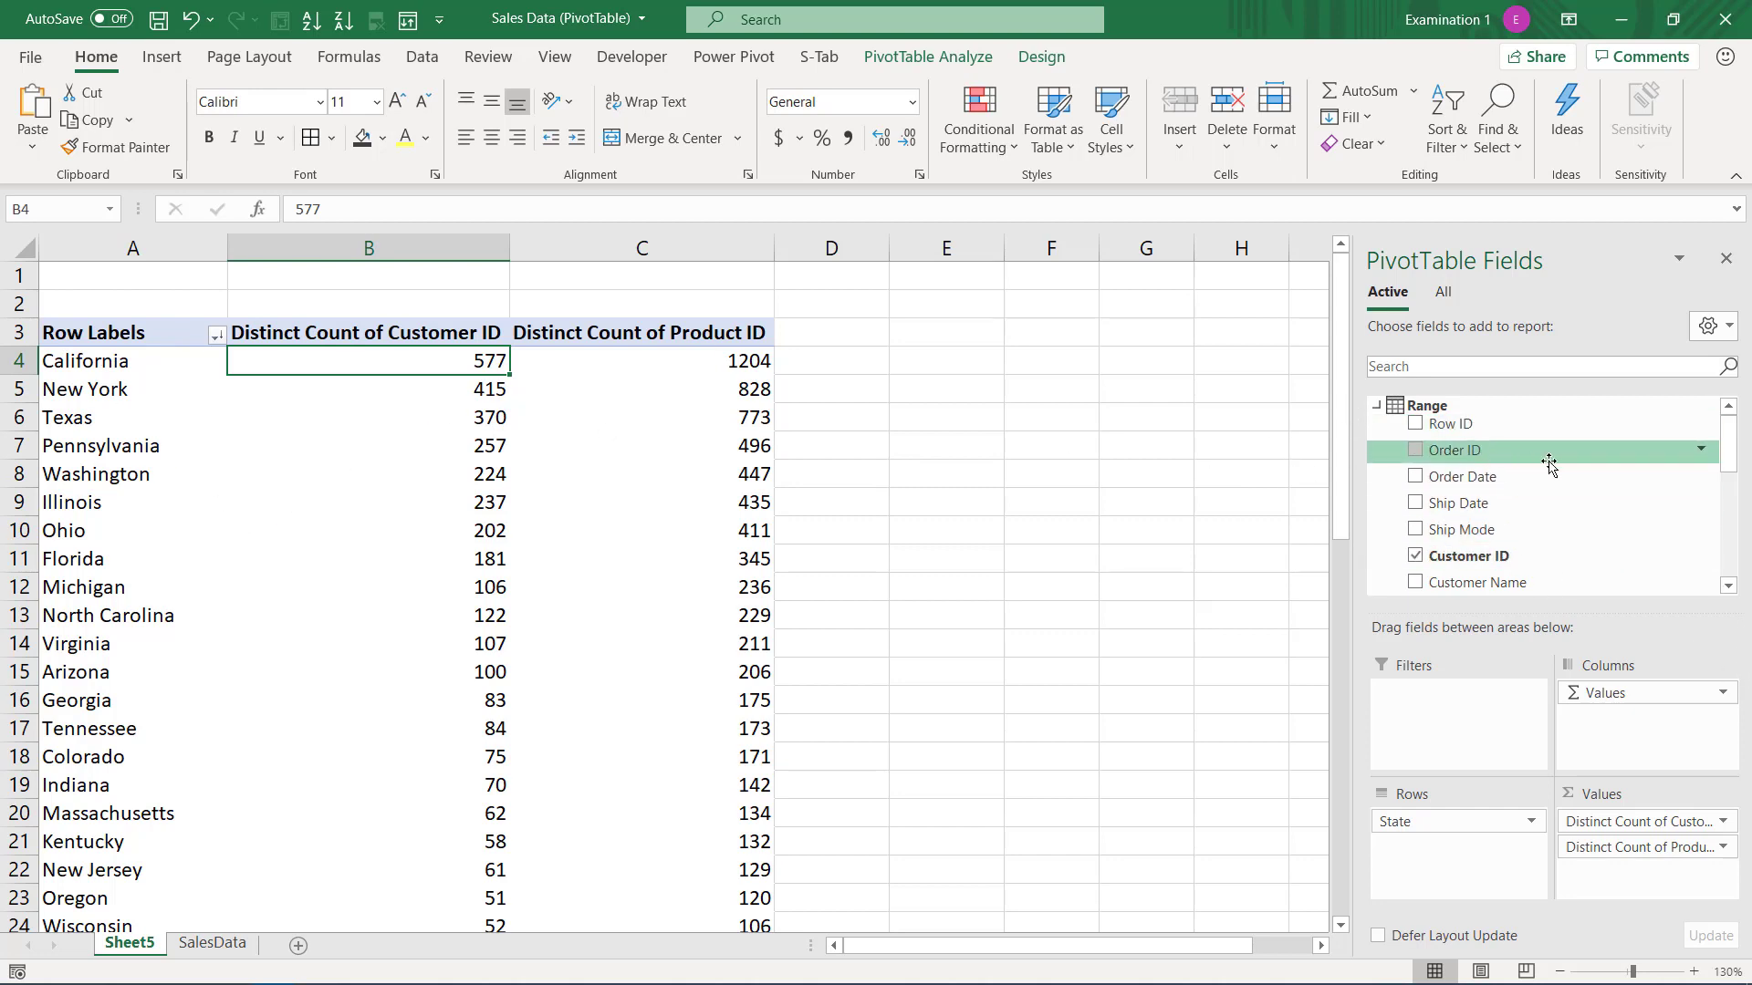
scroll(1506, 528, "down", 1)
scroll(1505, 527, "down", 2)
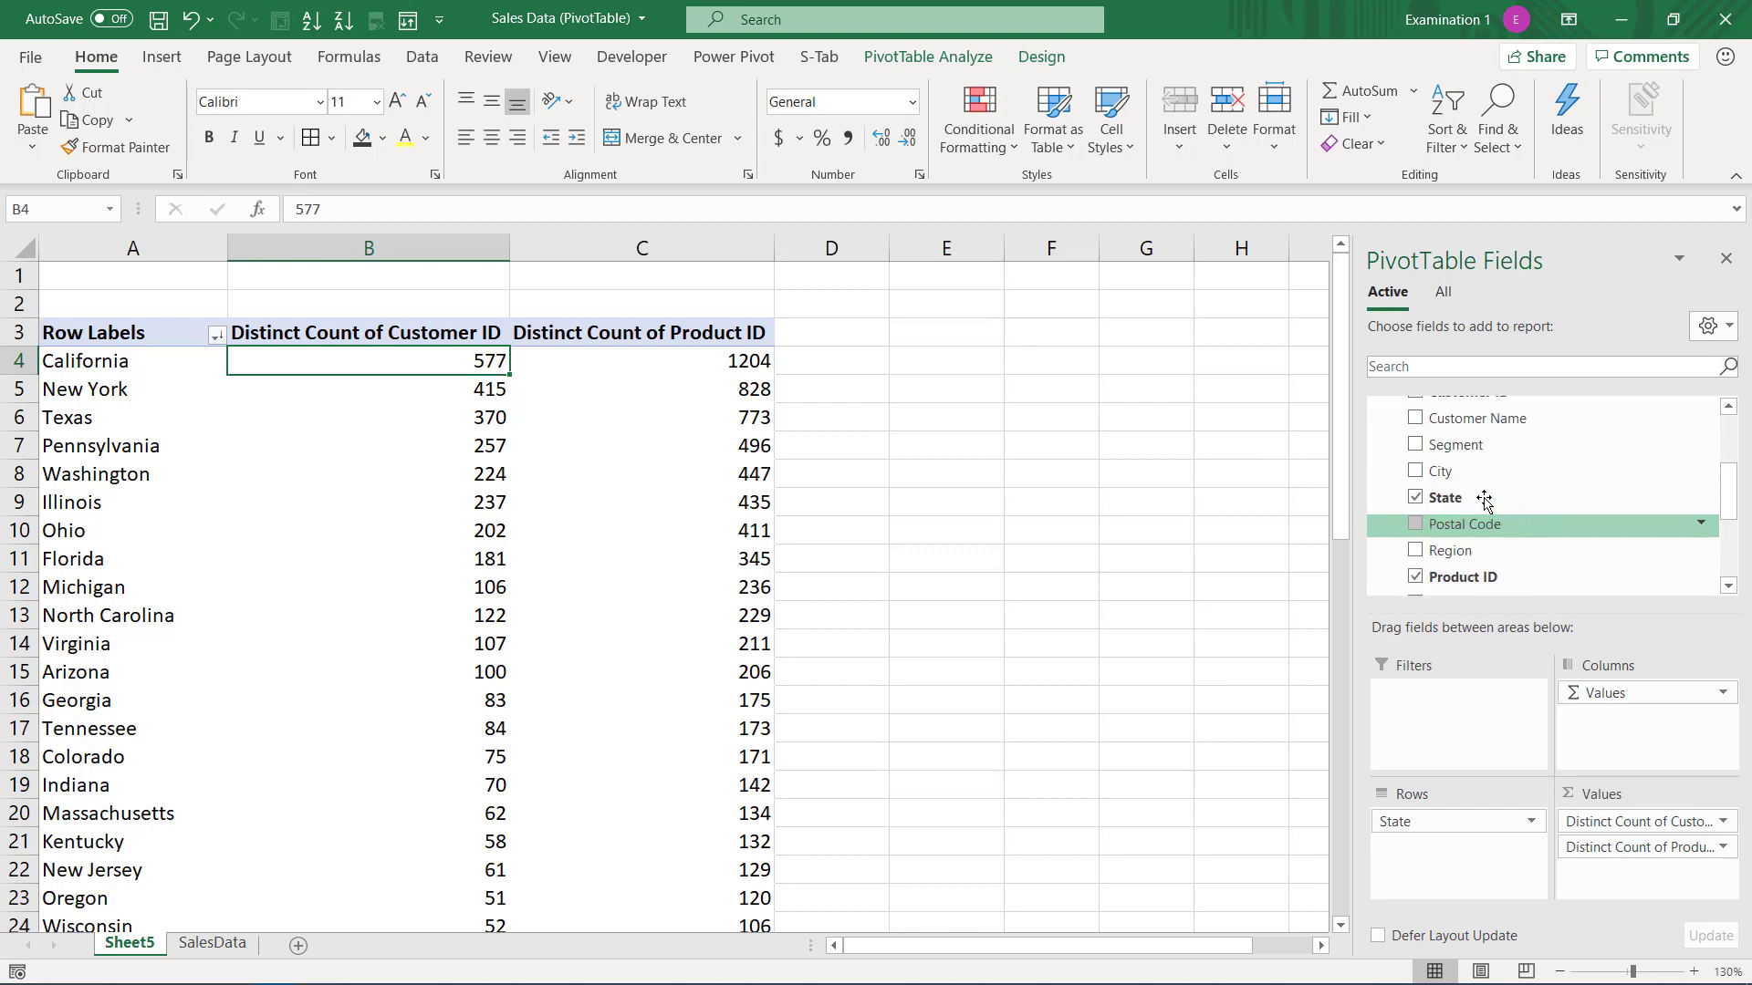
left_click_drag(1459, 472, 1471, 876)
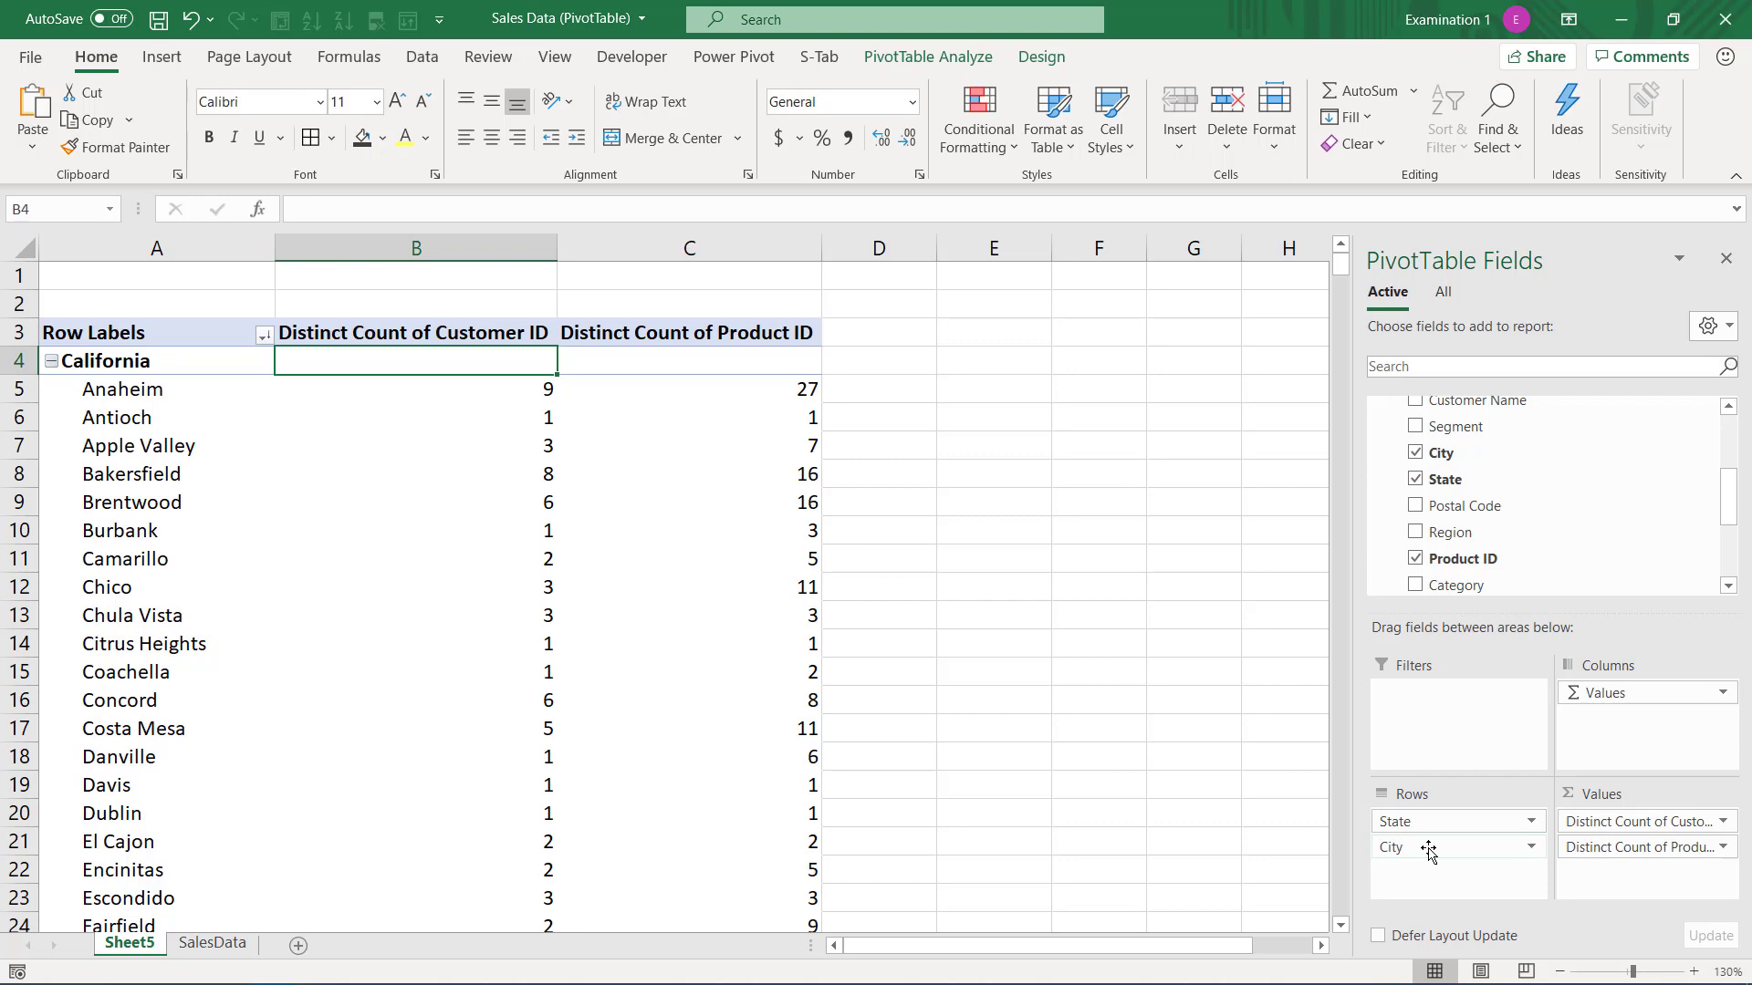
- Sort the PivotTable's states alphabetically from A to Z
right_click(223, 356)
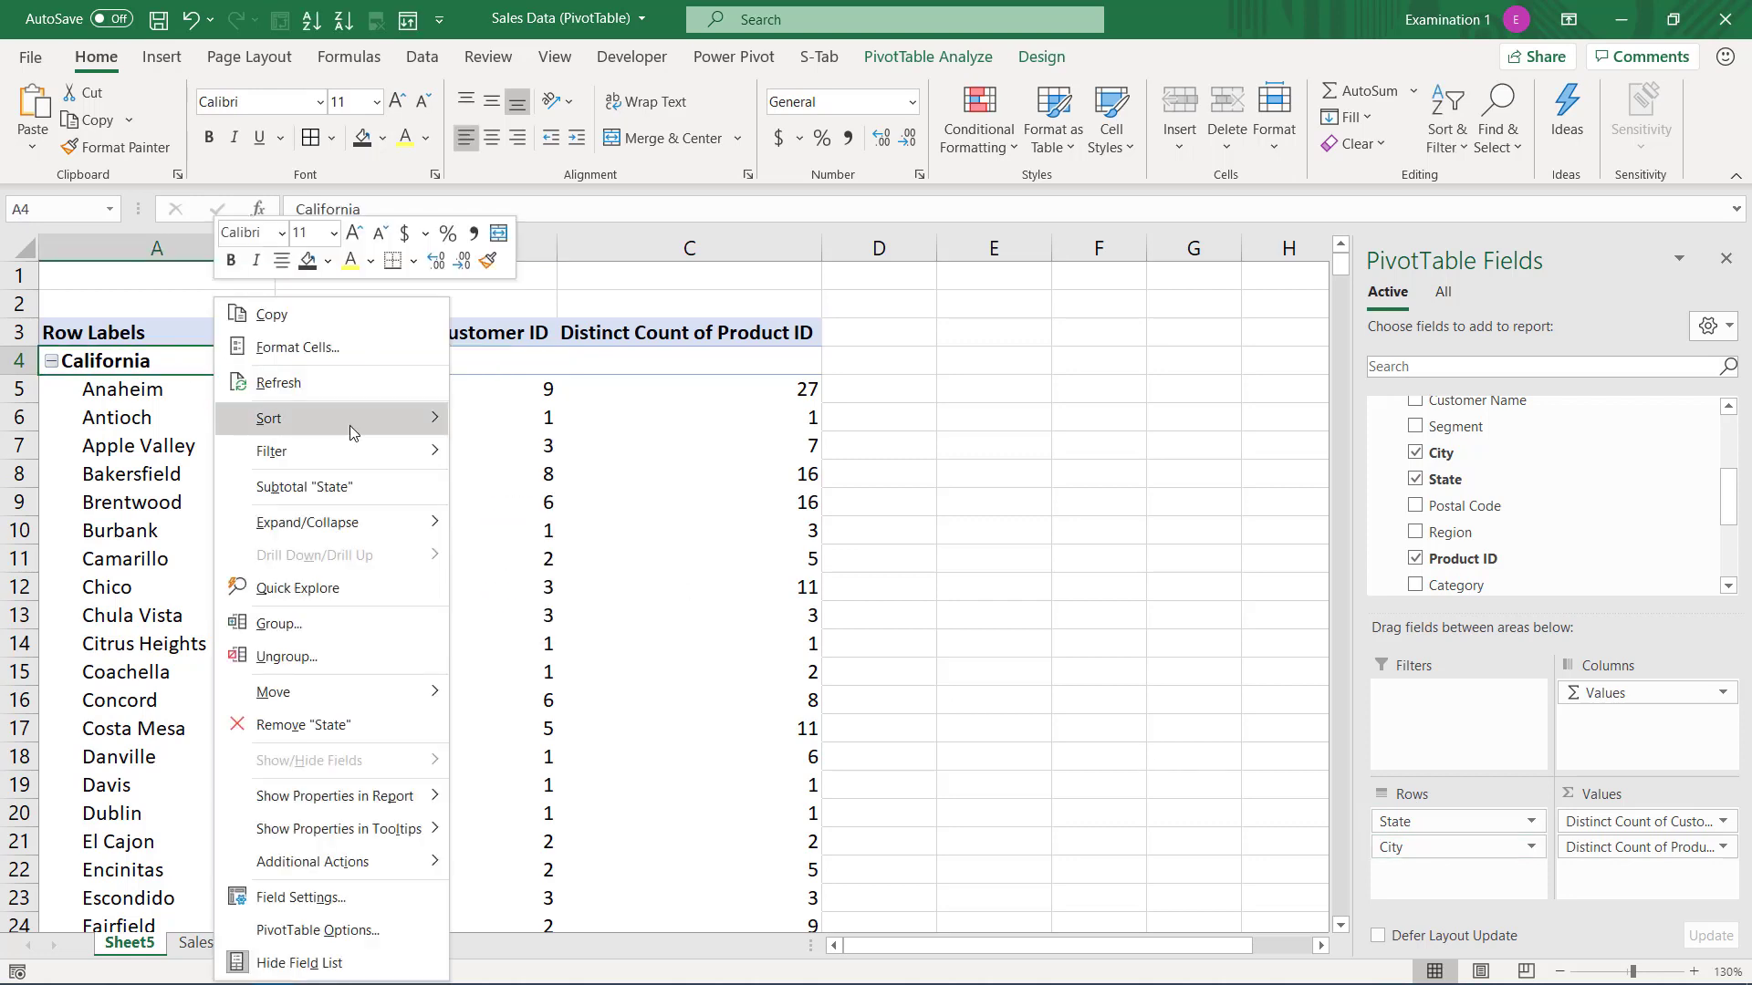
left_click(506, 422)
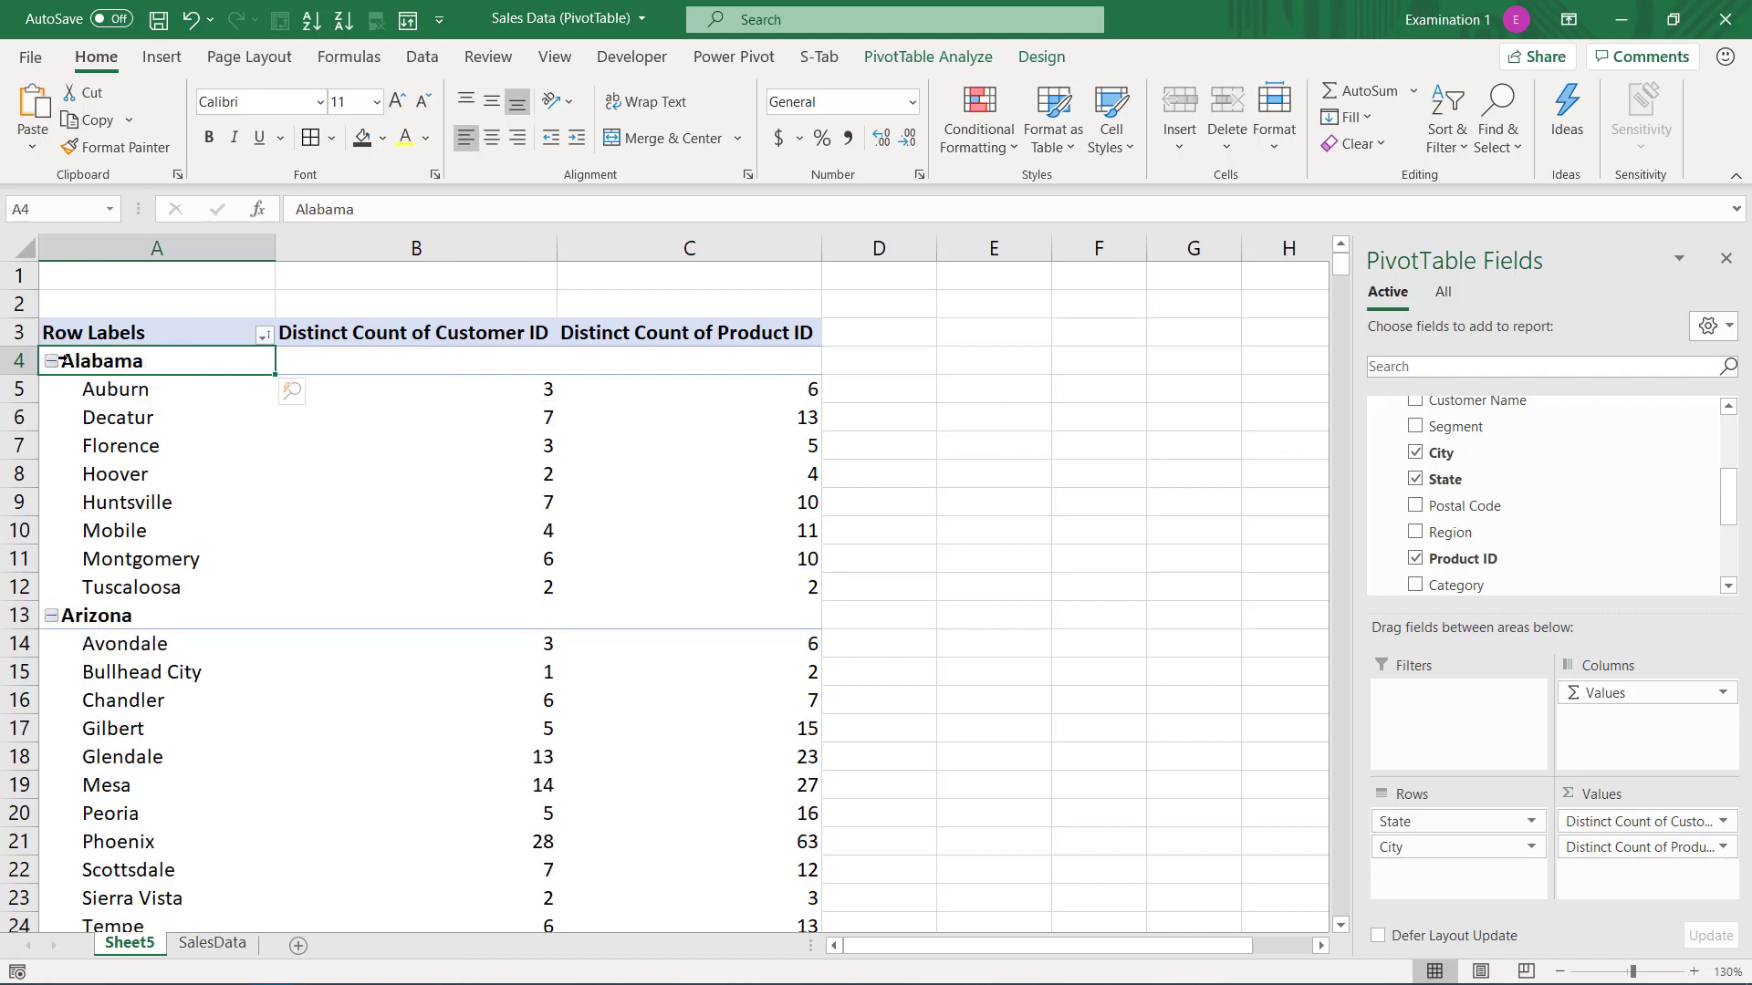
- Examine the cities listed under Alabama and their distinct customer and product counts, starting with Auburn
left_click_drag(124, 389, 135, 586)
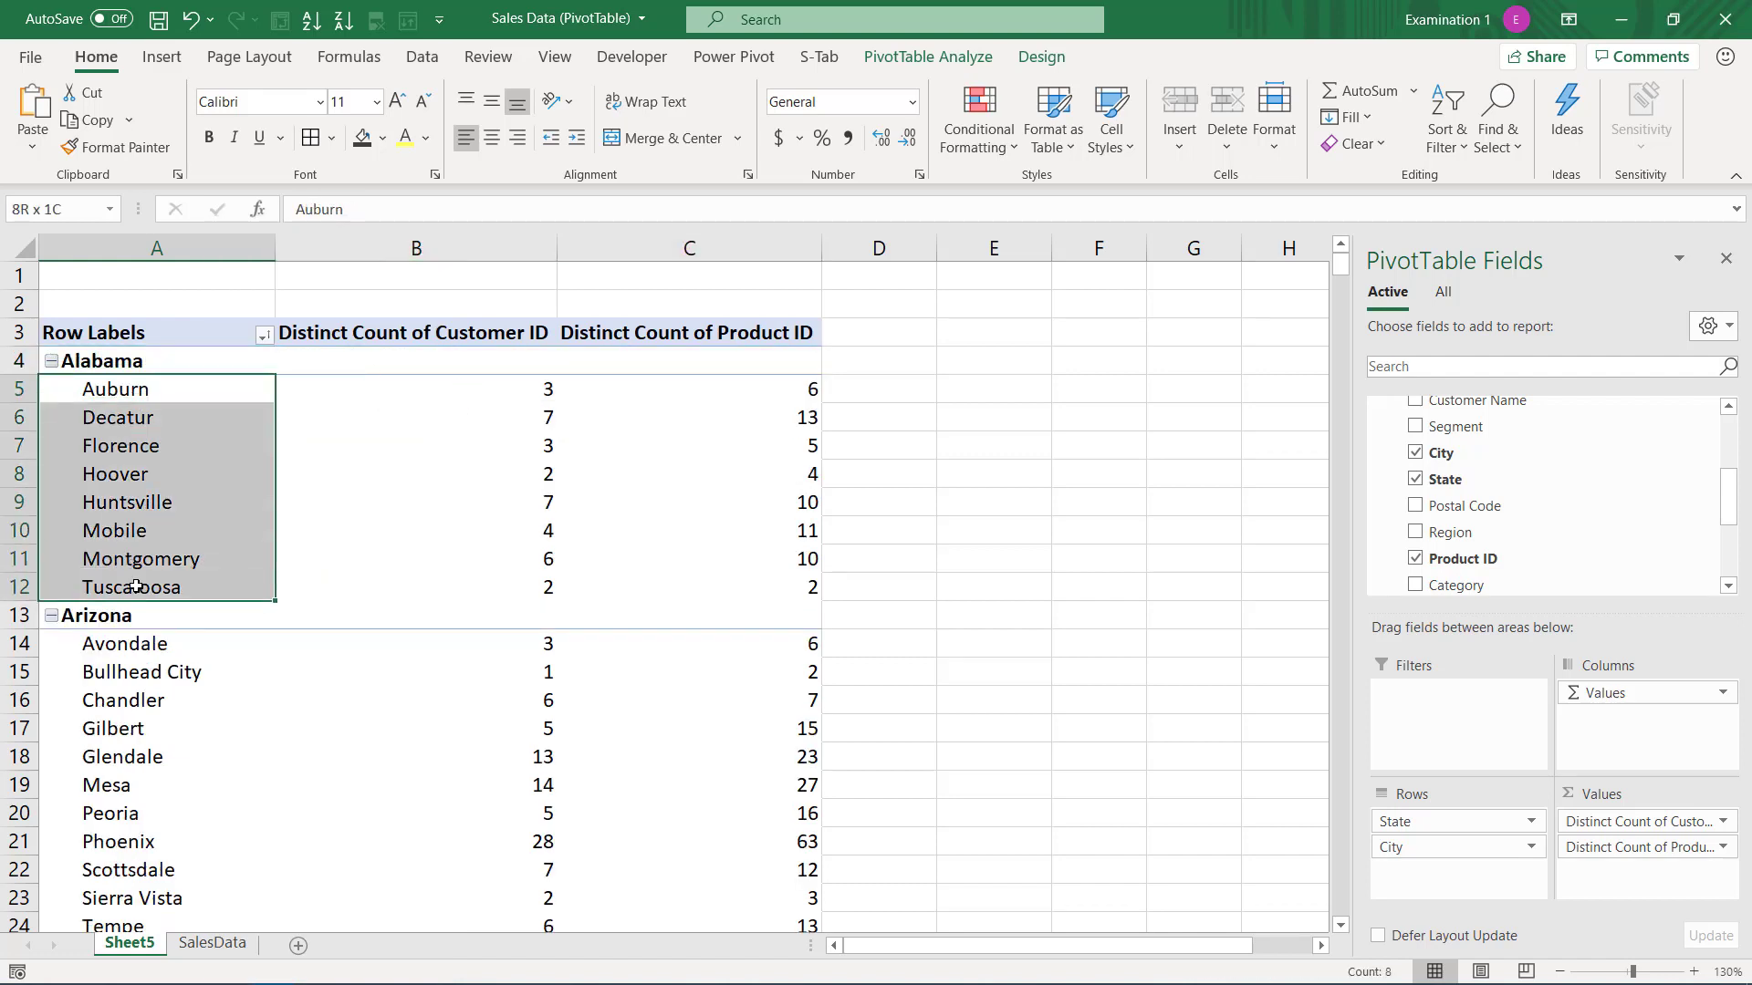
left_click_drag(513, 380, 767, 578)
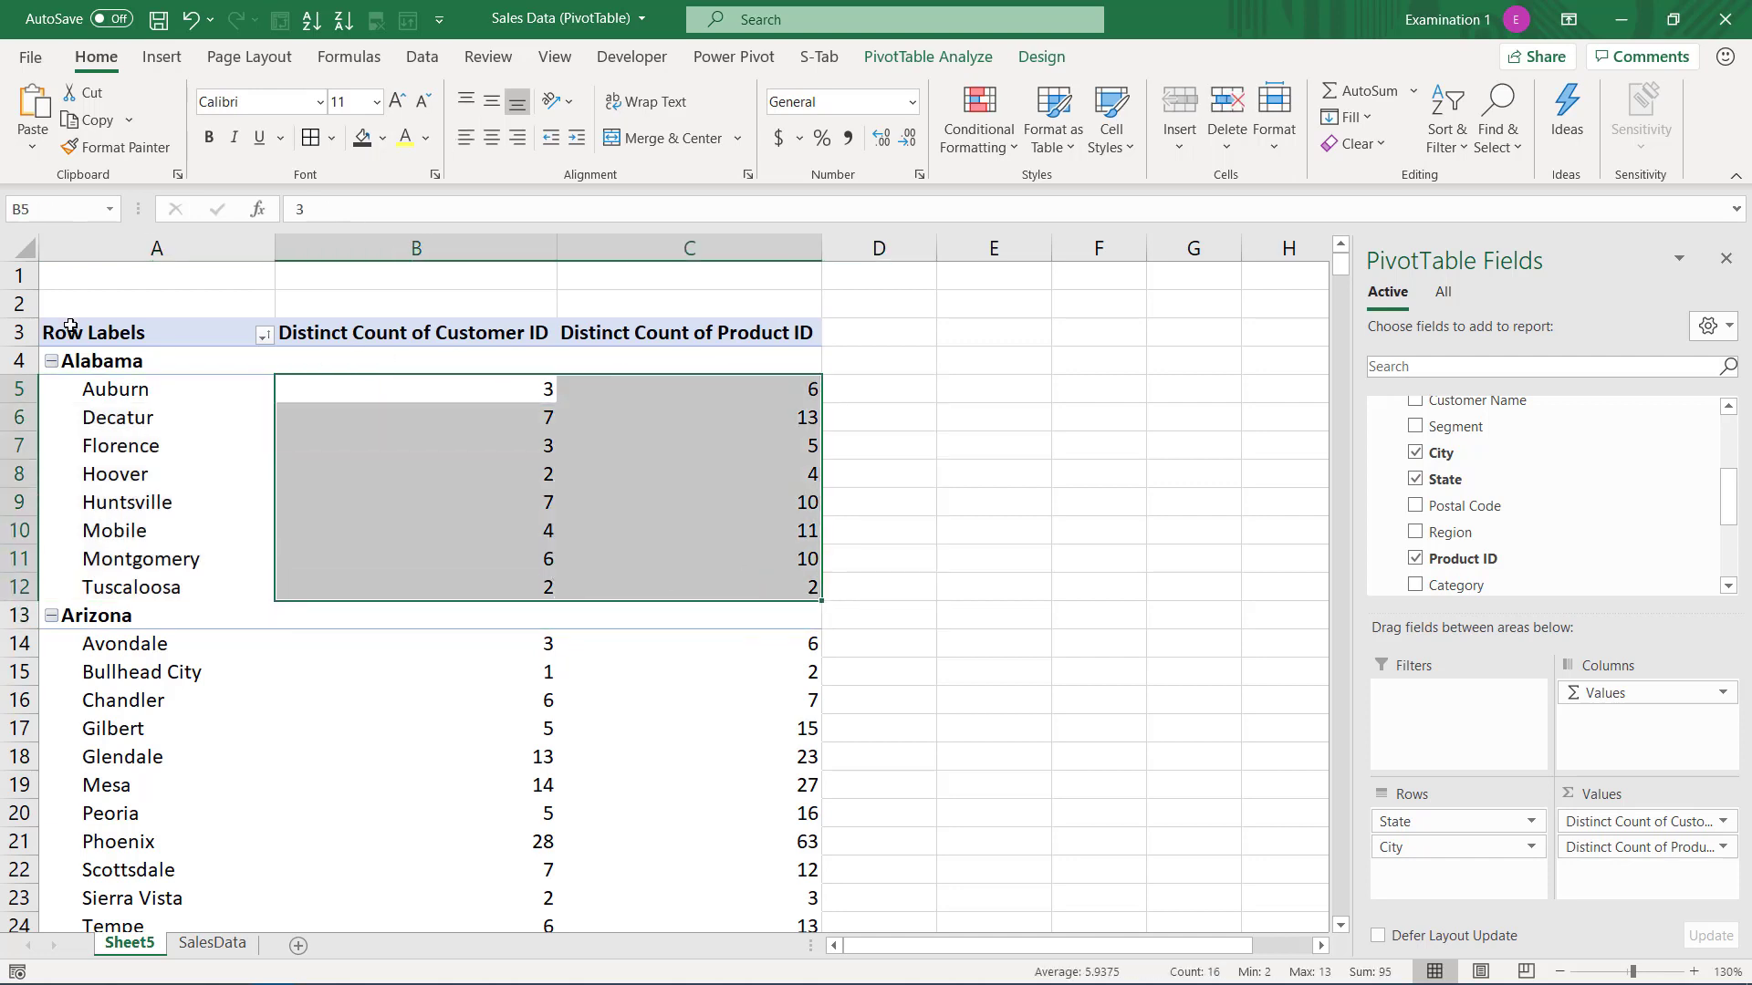
left_click(89, 360)
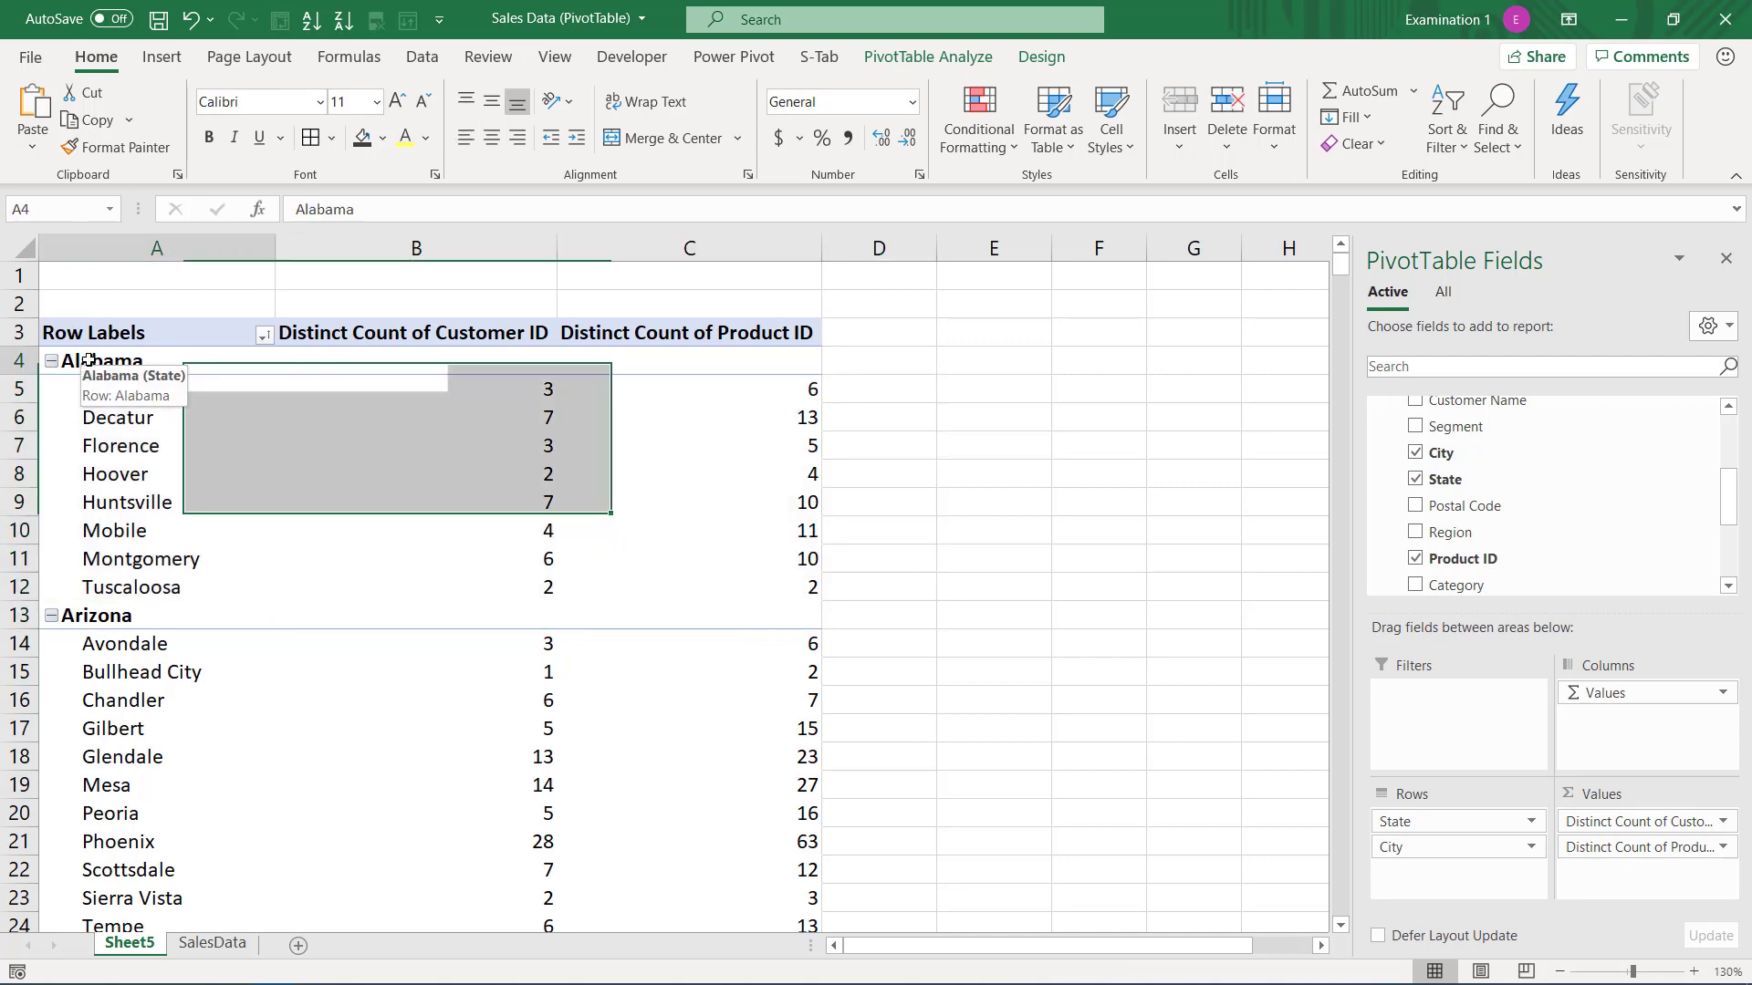
left_click(131, 396)
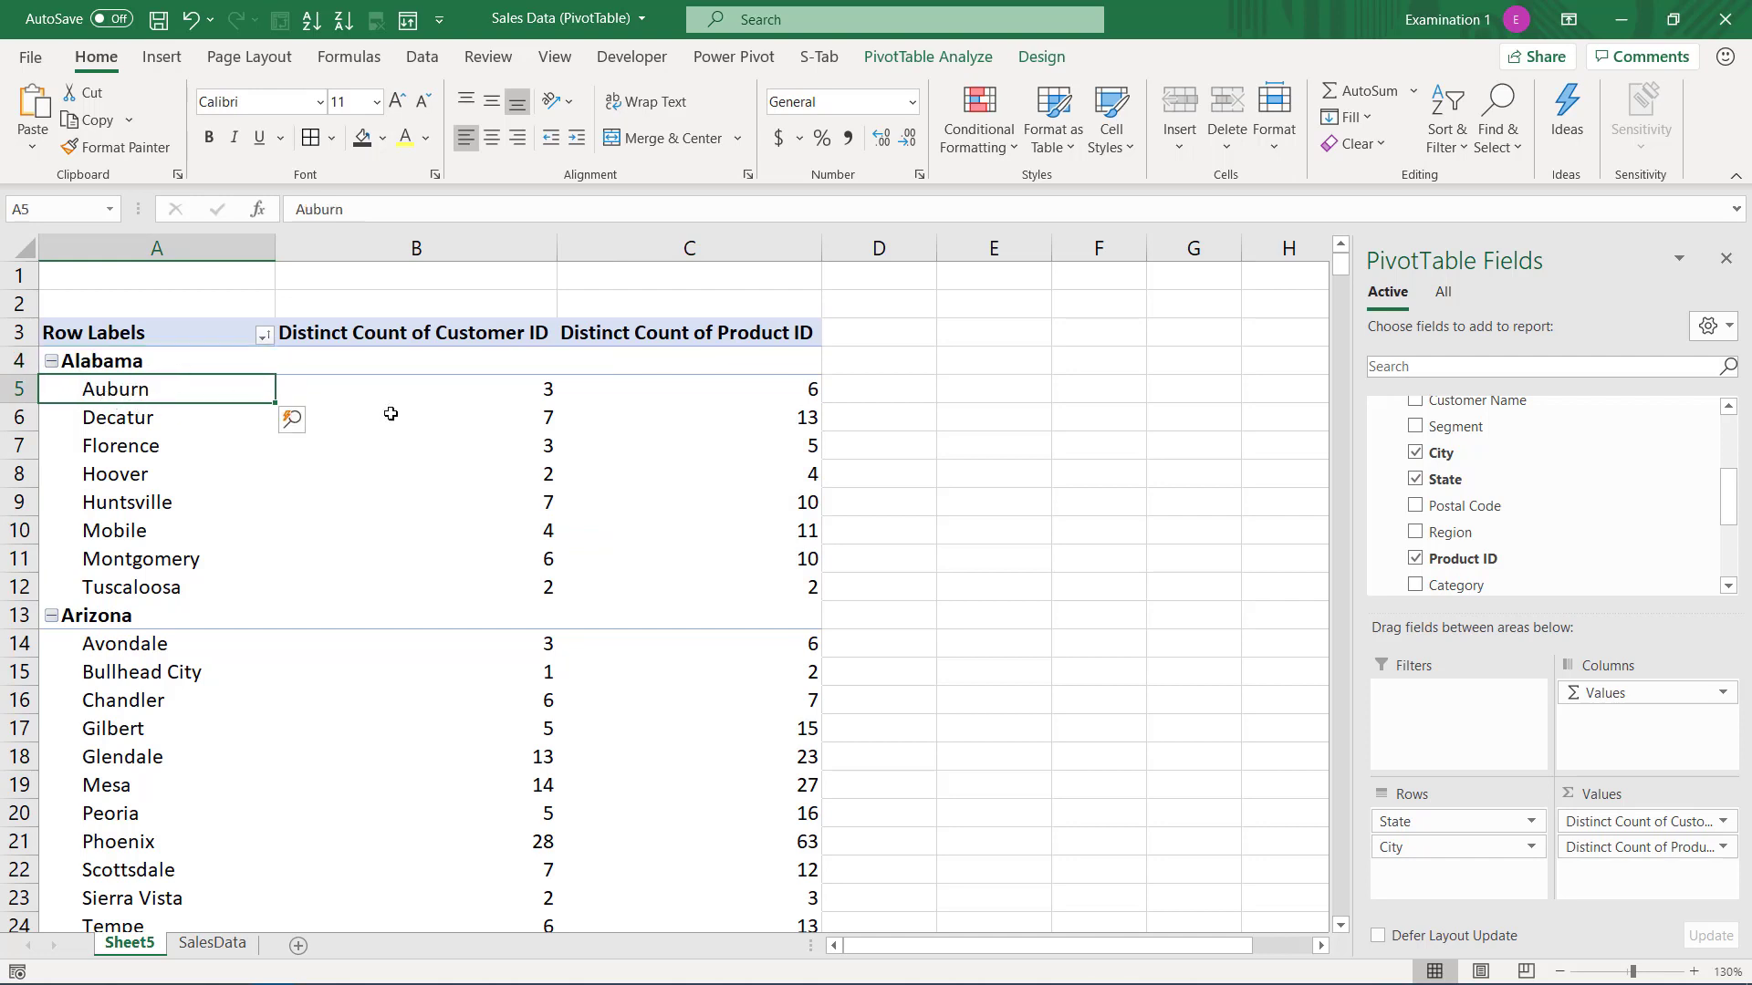
left_click(534, 393)
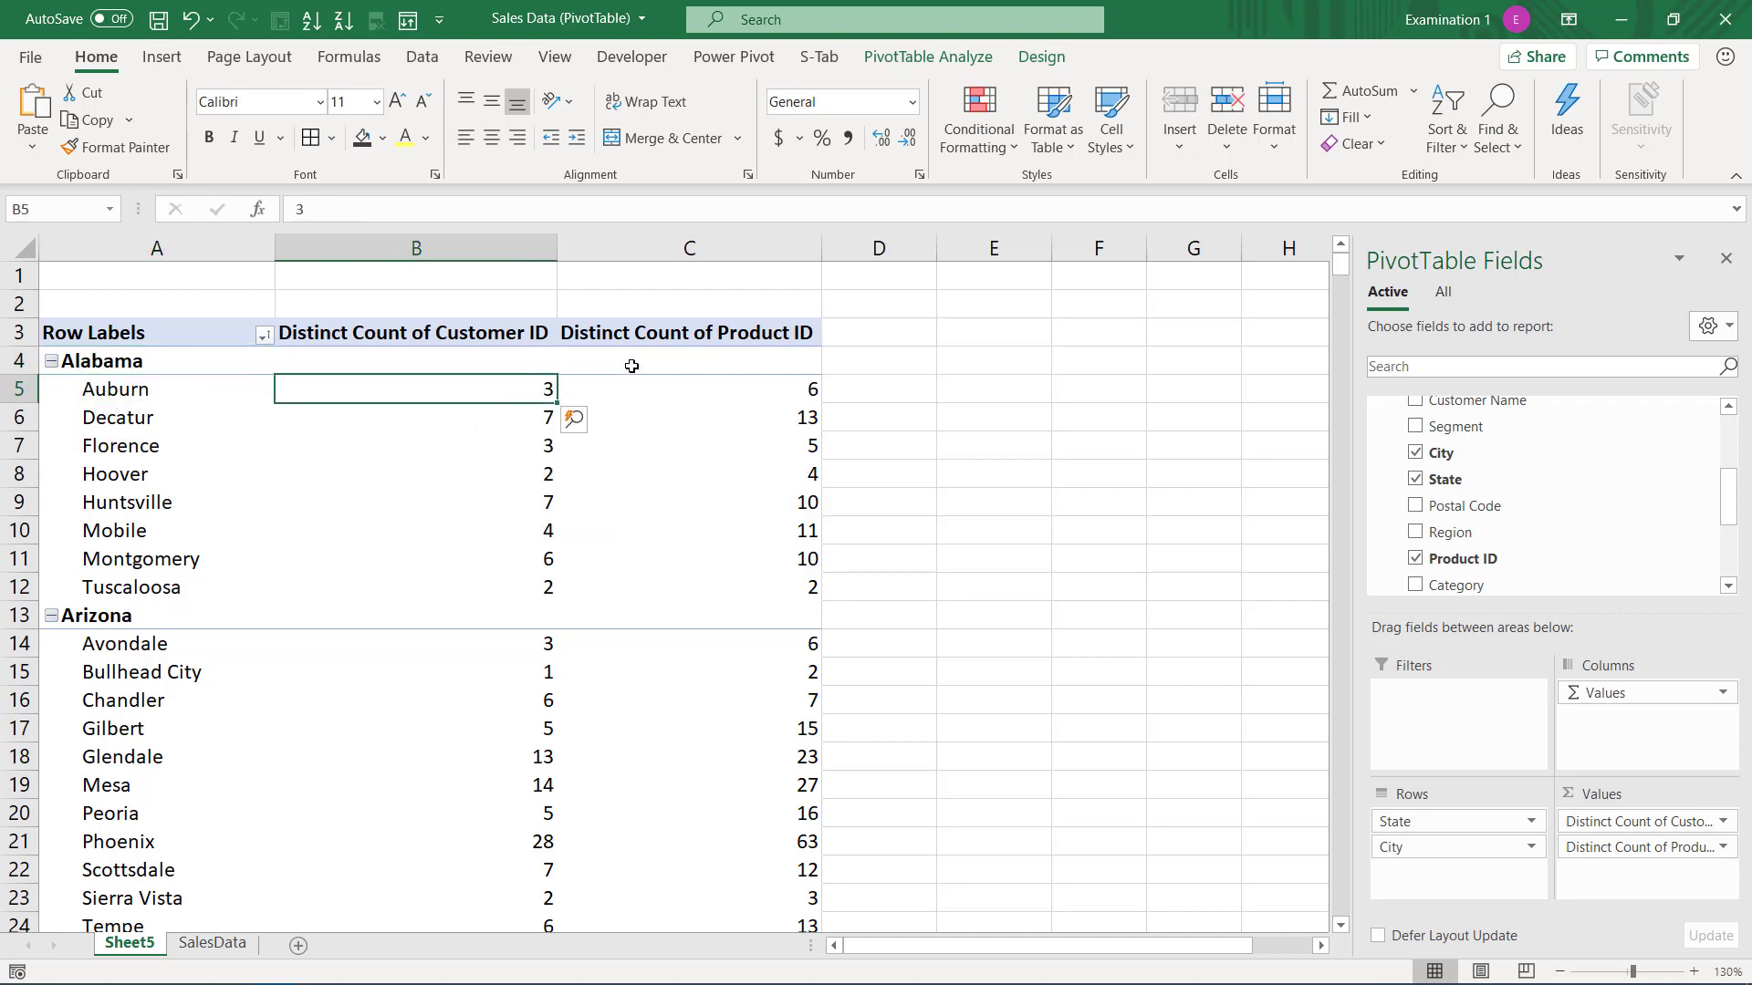
left_click(793, 390)
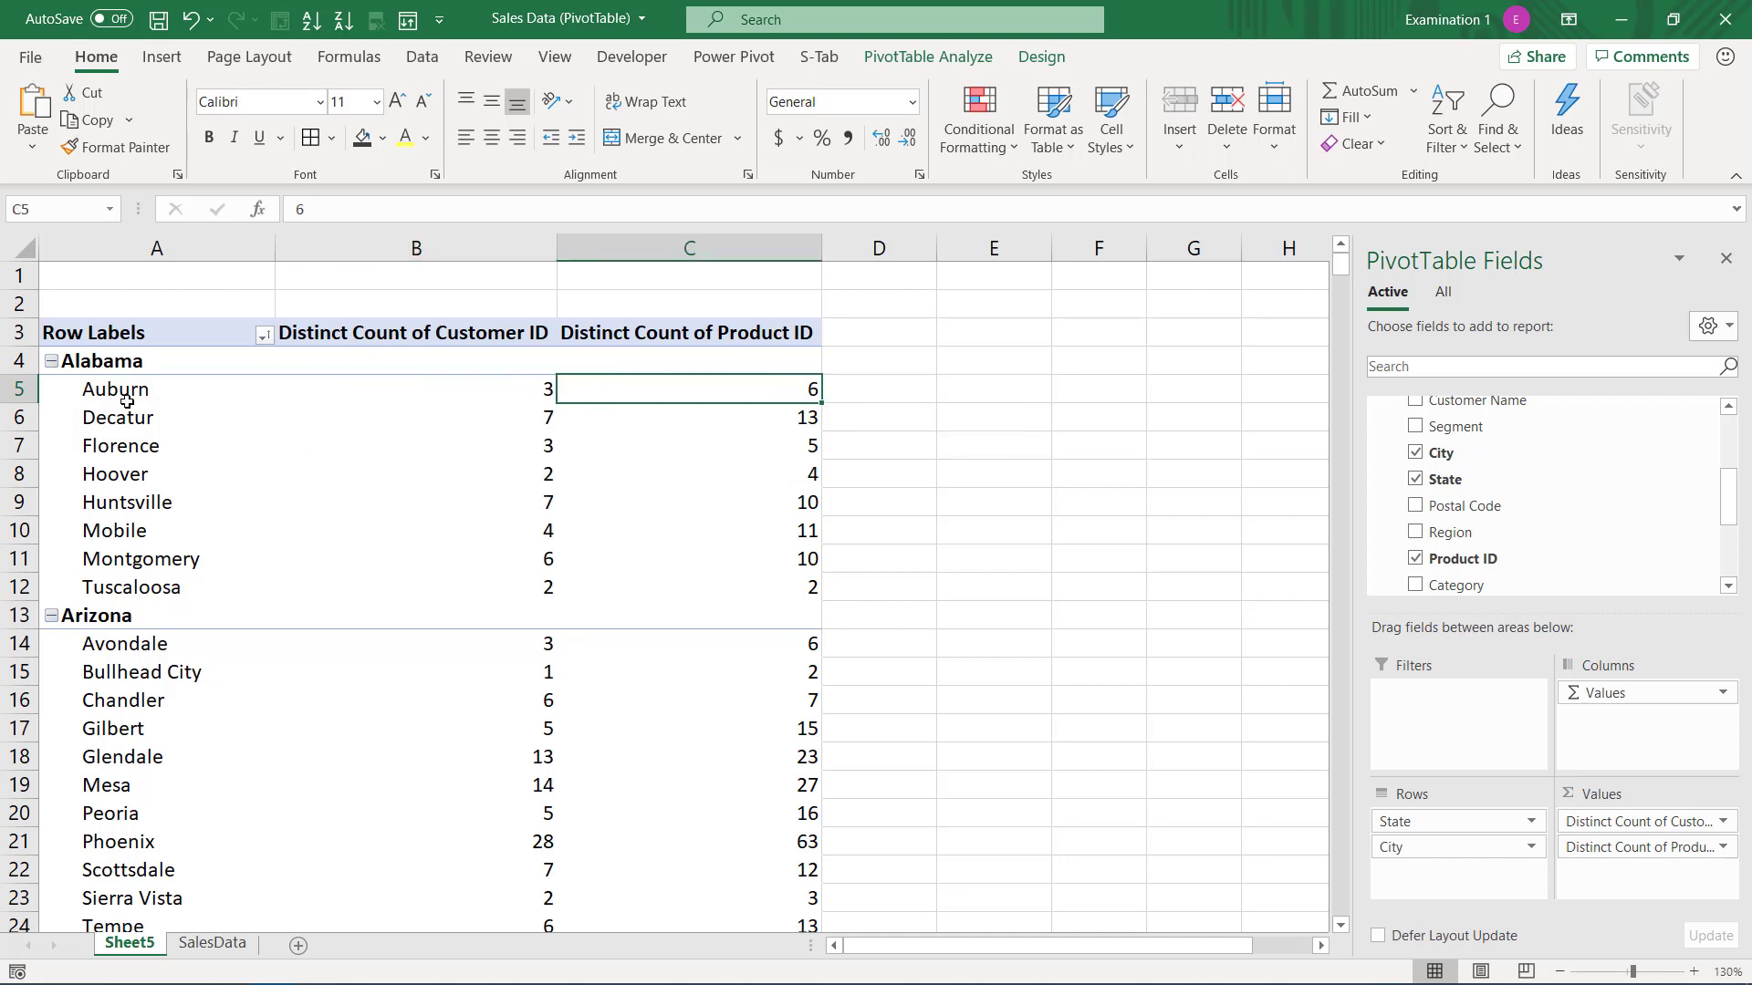
scroll(239, 429, "down", 1)
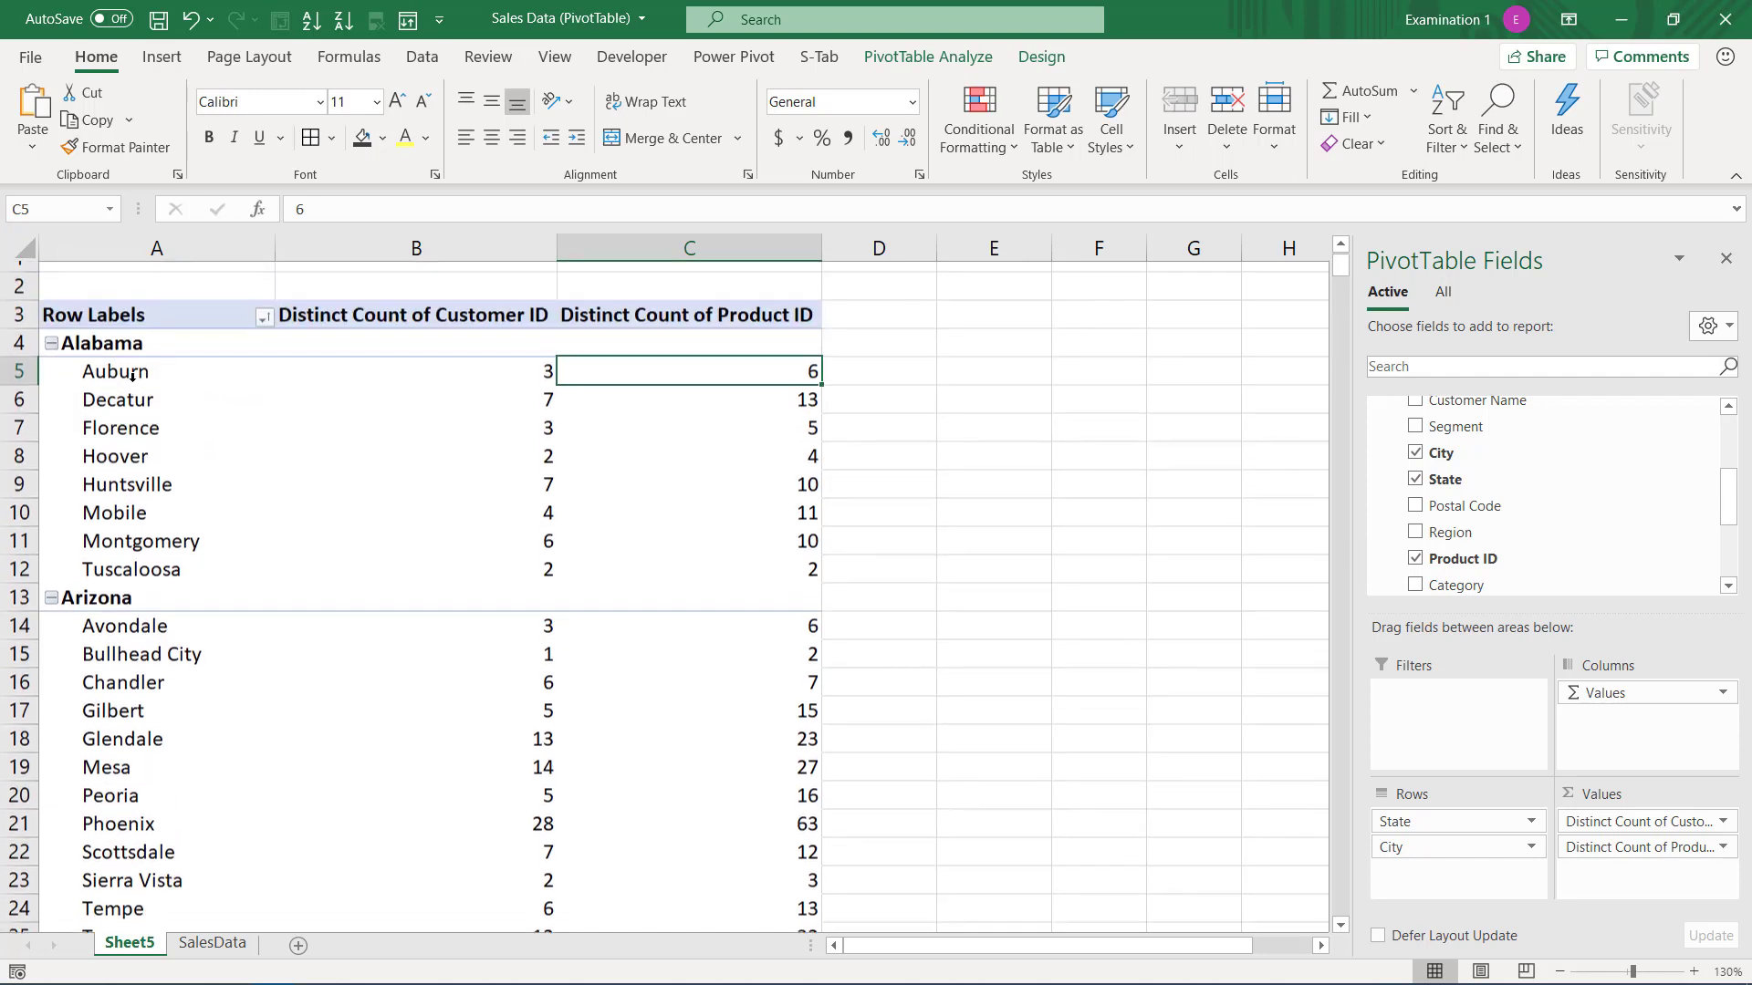
scroll(114, 367, "up", 1)
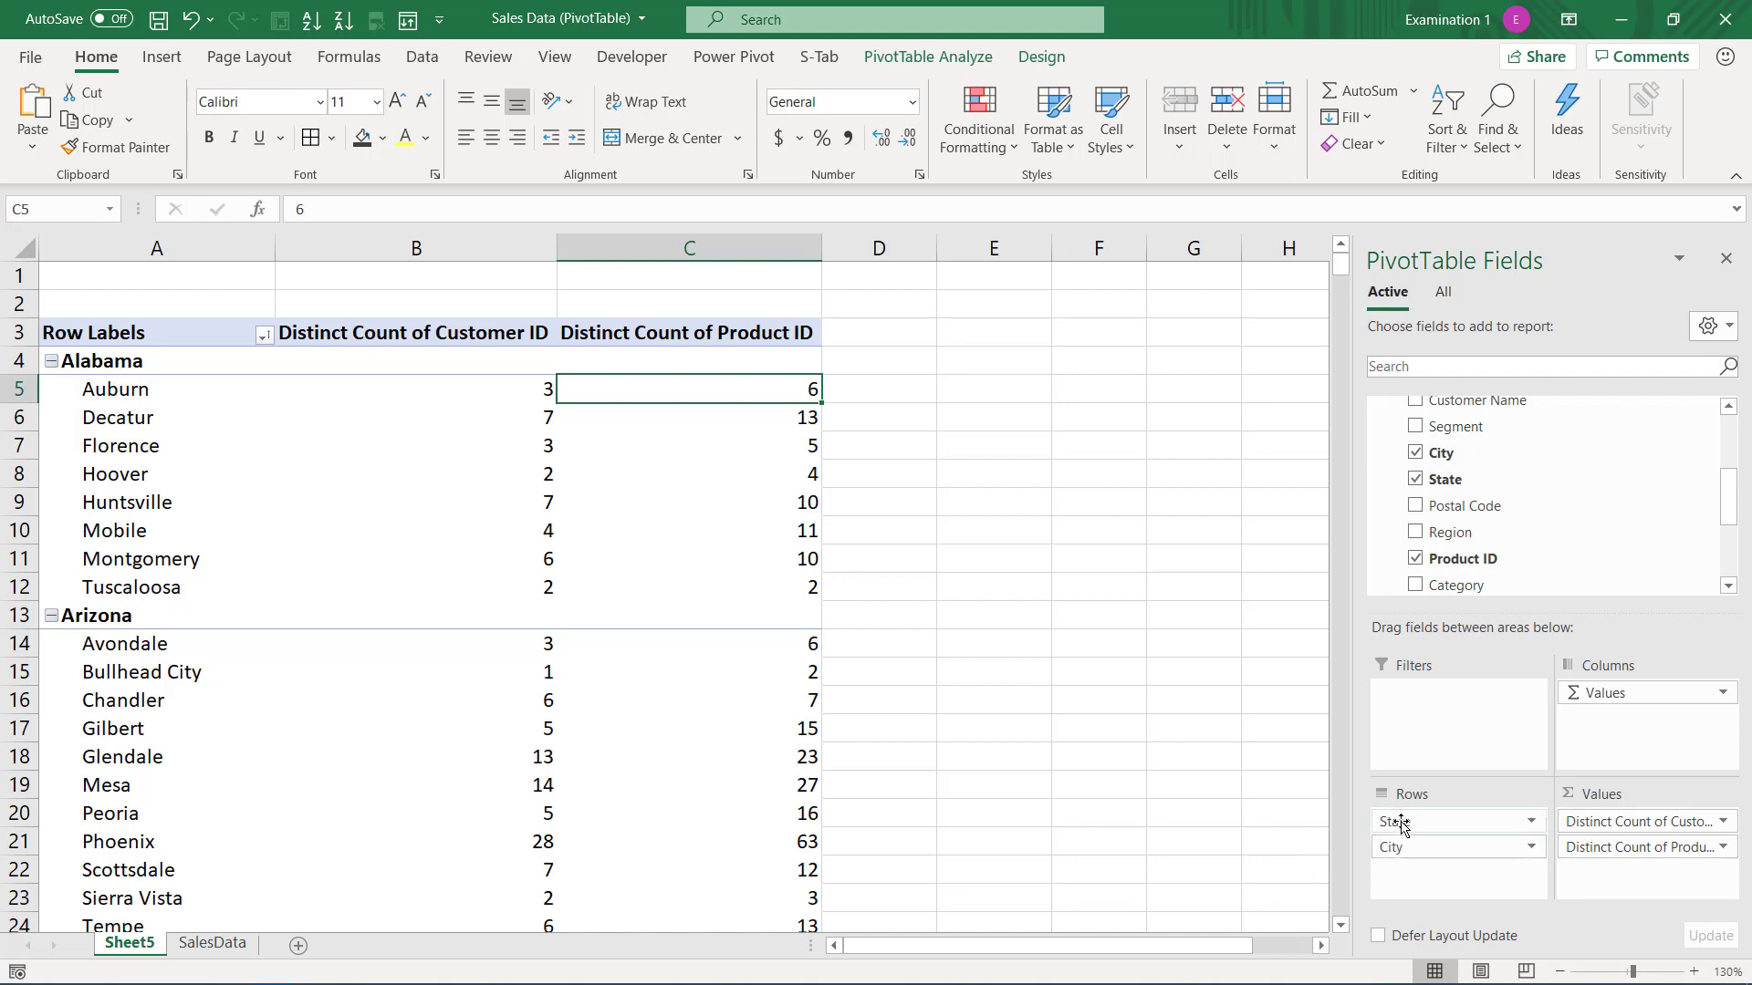
- Try grouping the PivotTable rows with City above State, and put State back above City after looking through the cities
left_click_drag(1400, 849, 1414, 815)
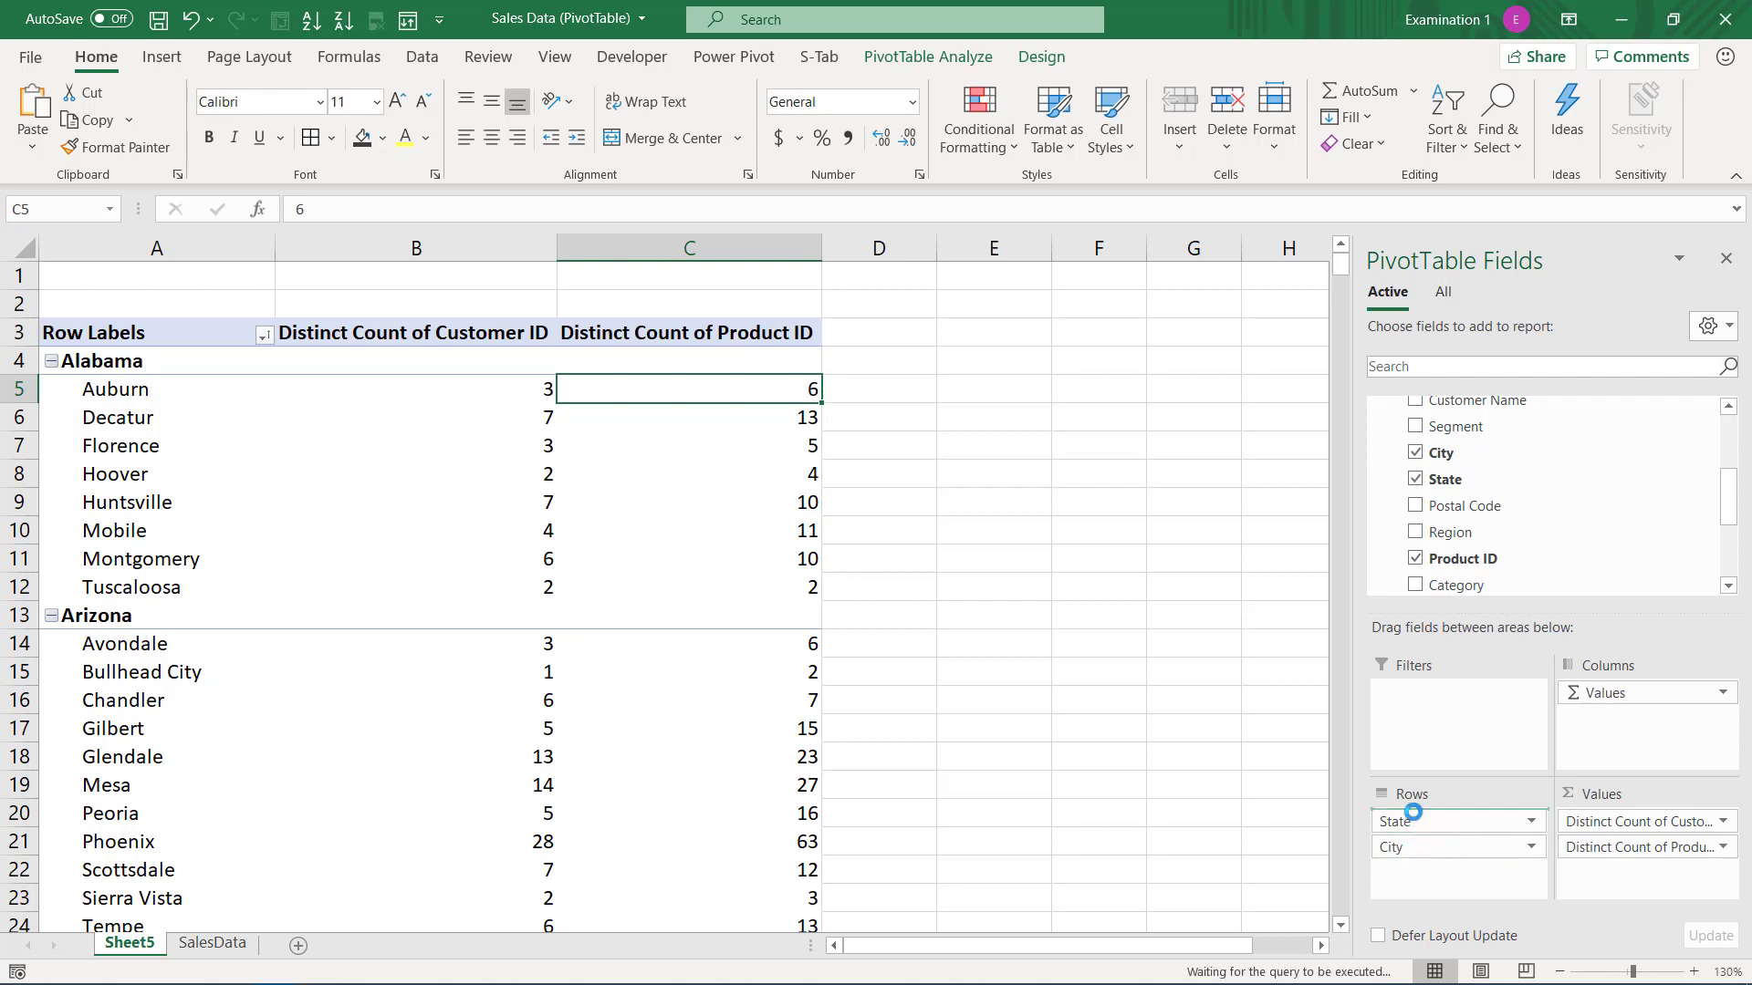
left_click(1423, 872)
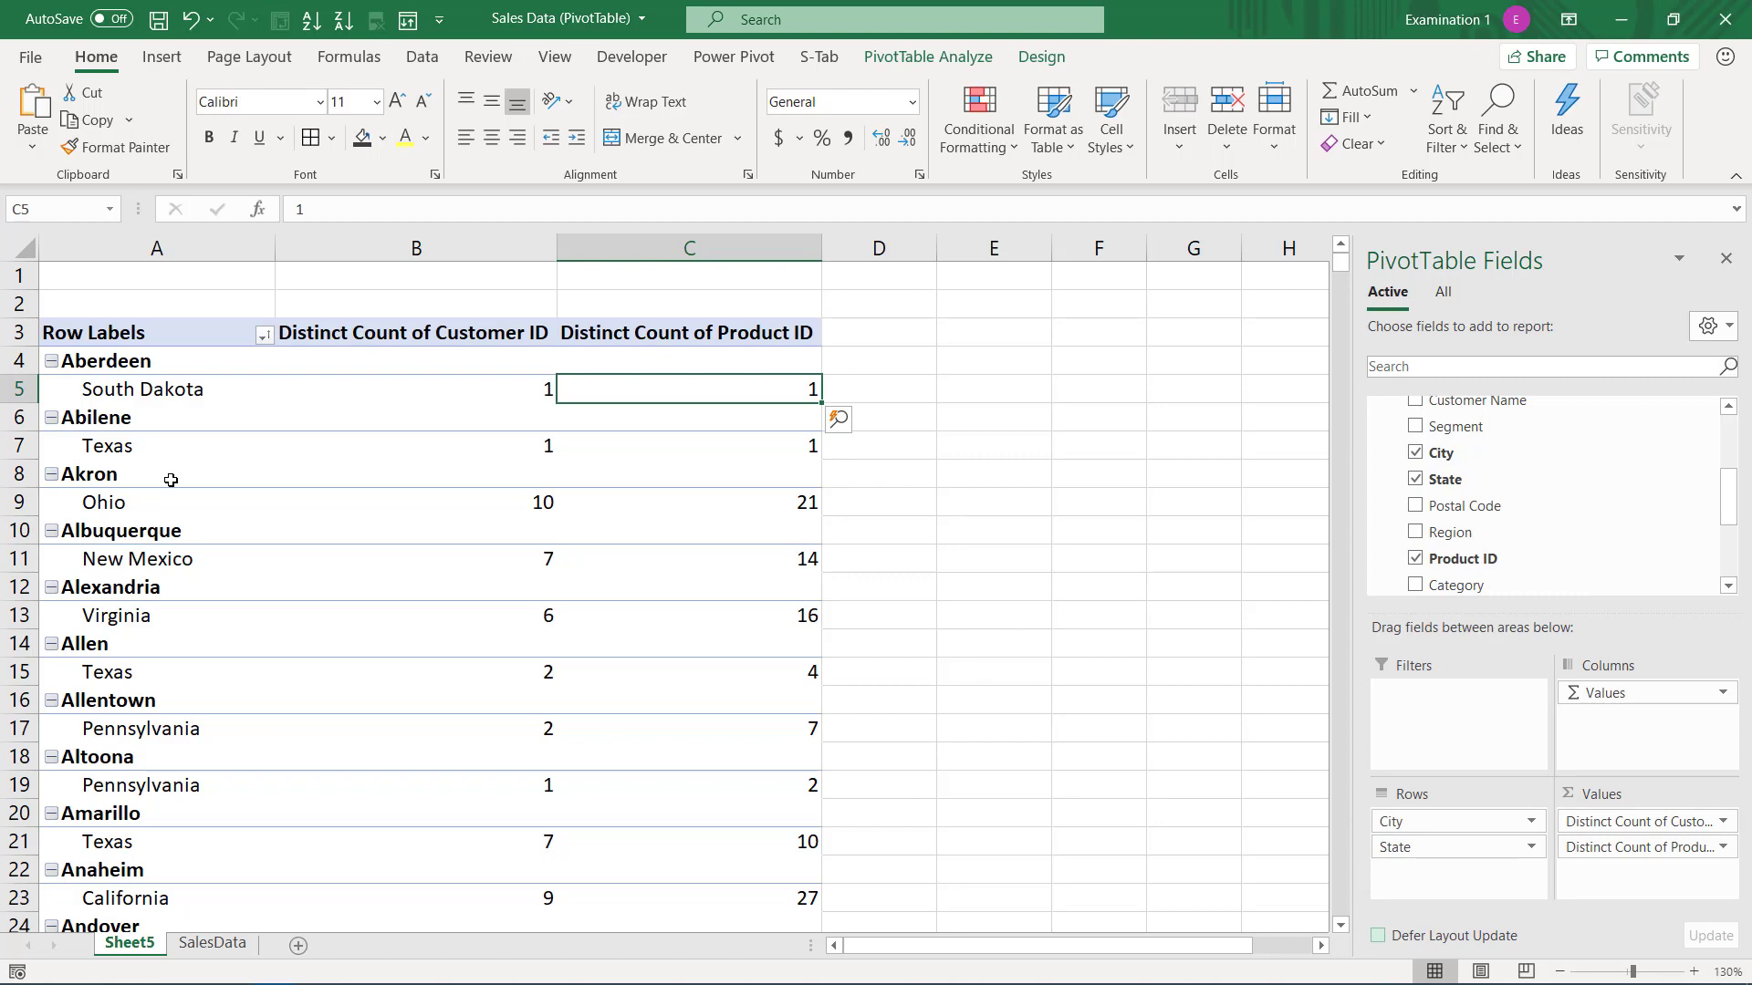
scroll(170, 480, "down", 20)
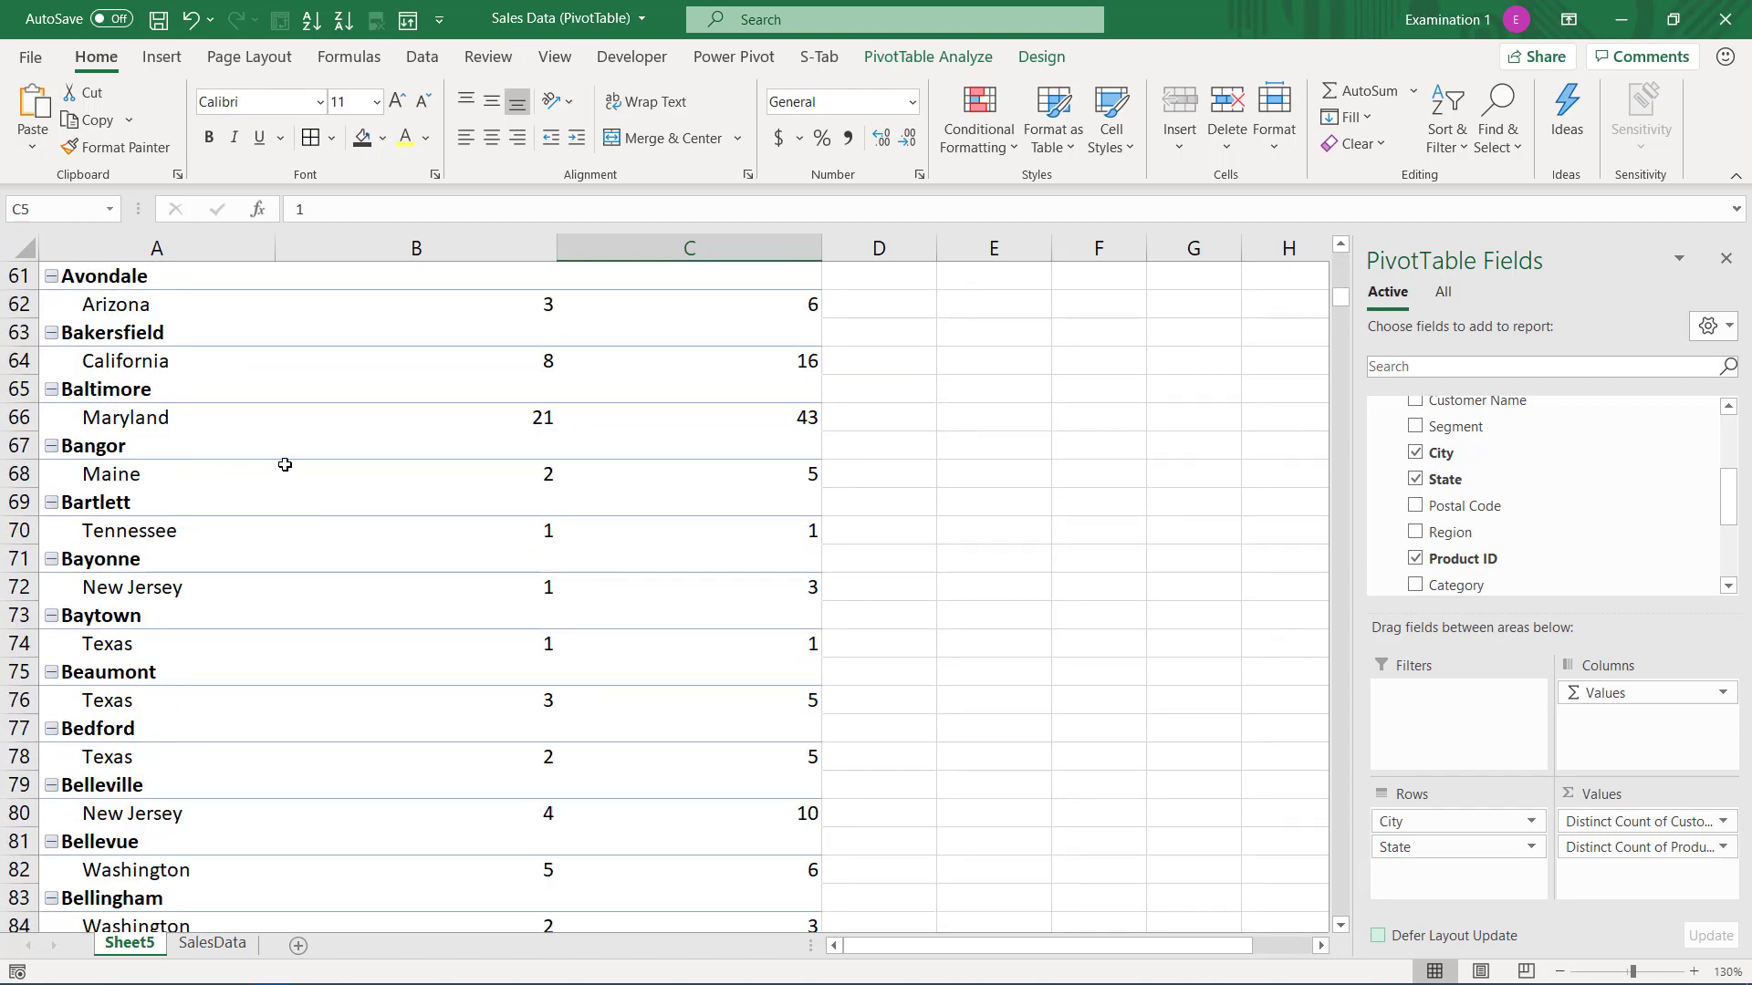
scroll(285, 464, "down", 19)
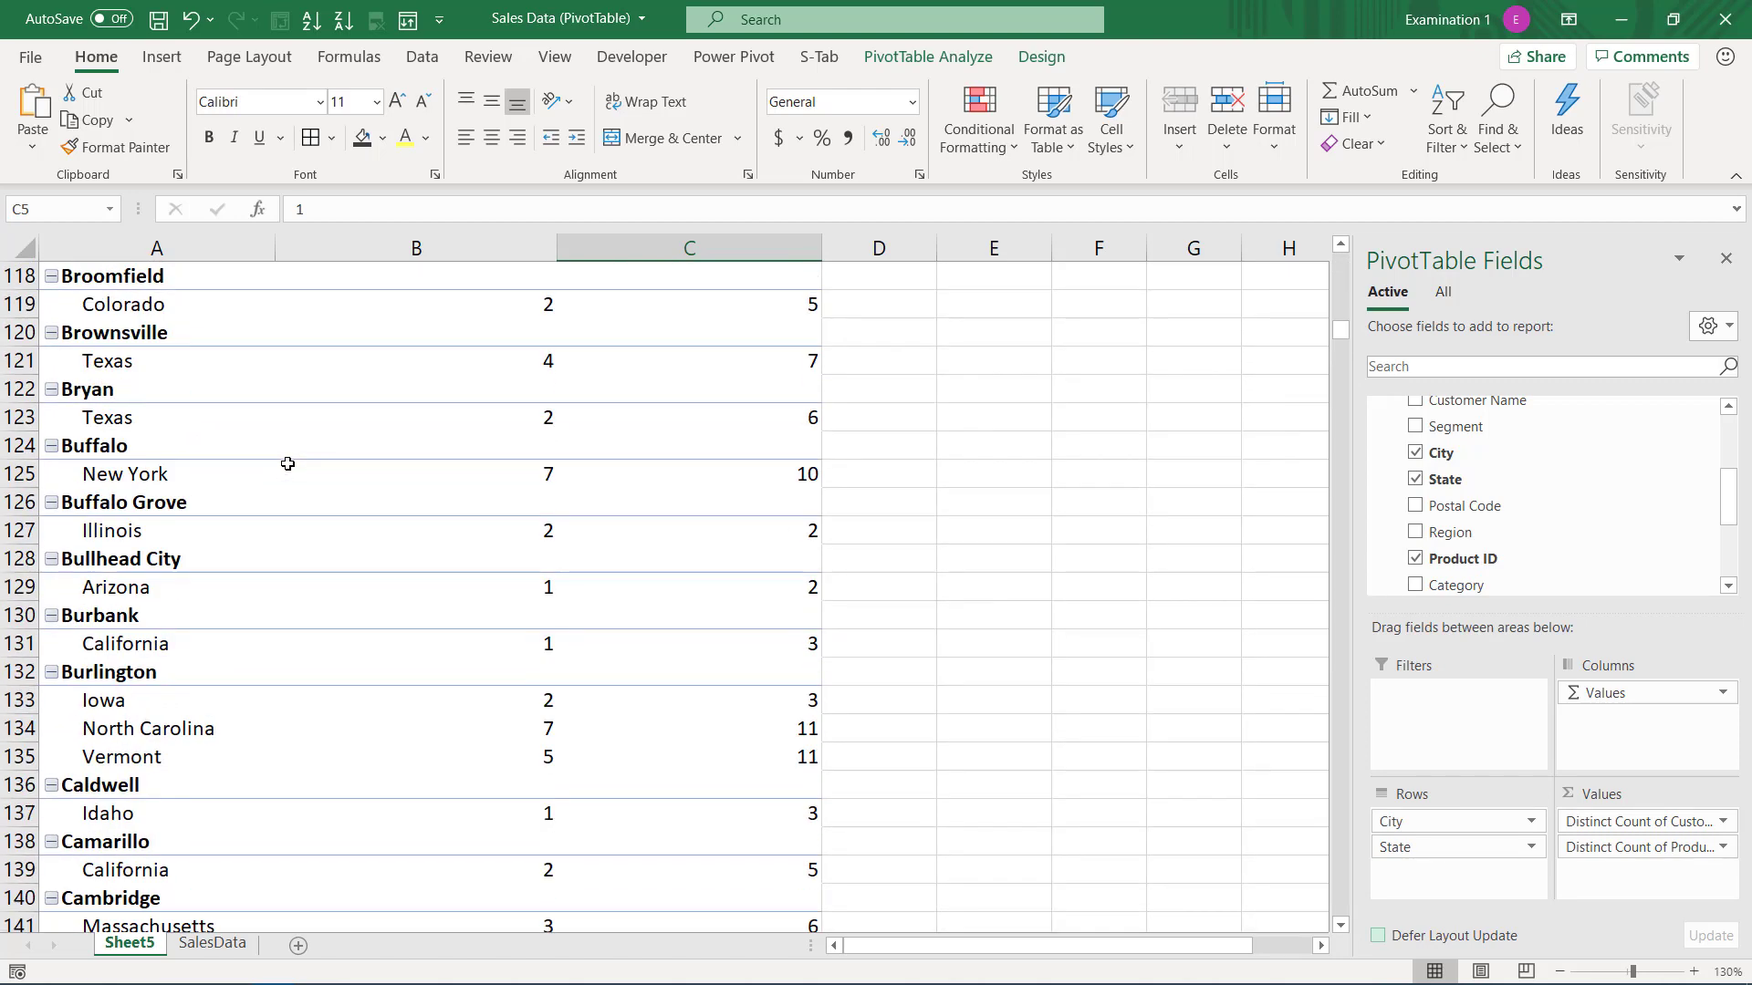
scroll(287, 464, "up", 20)
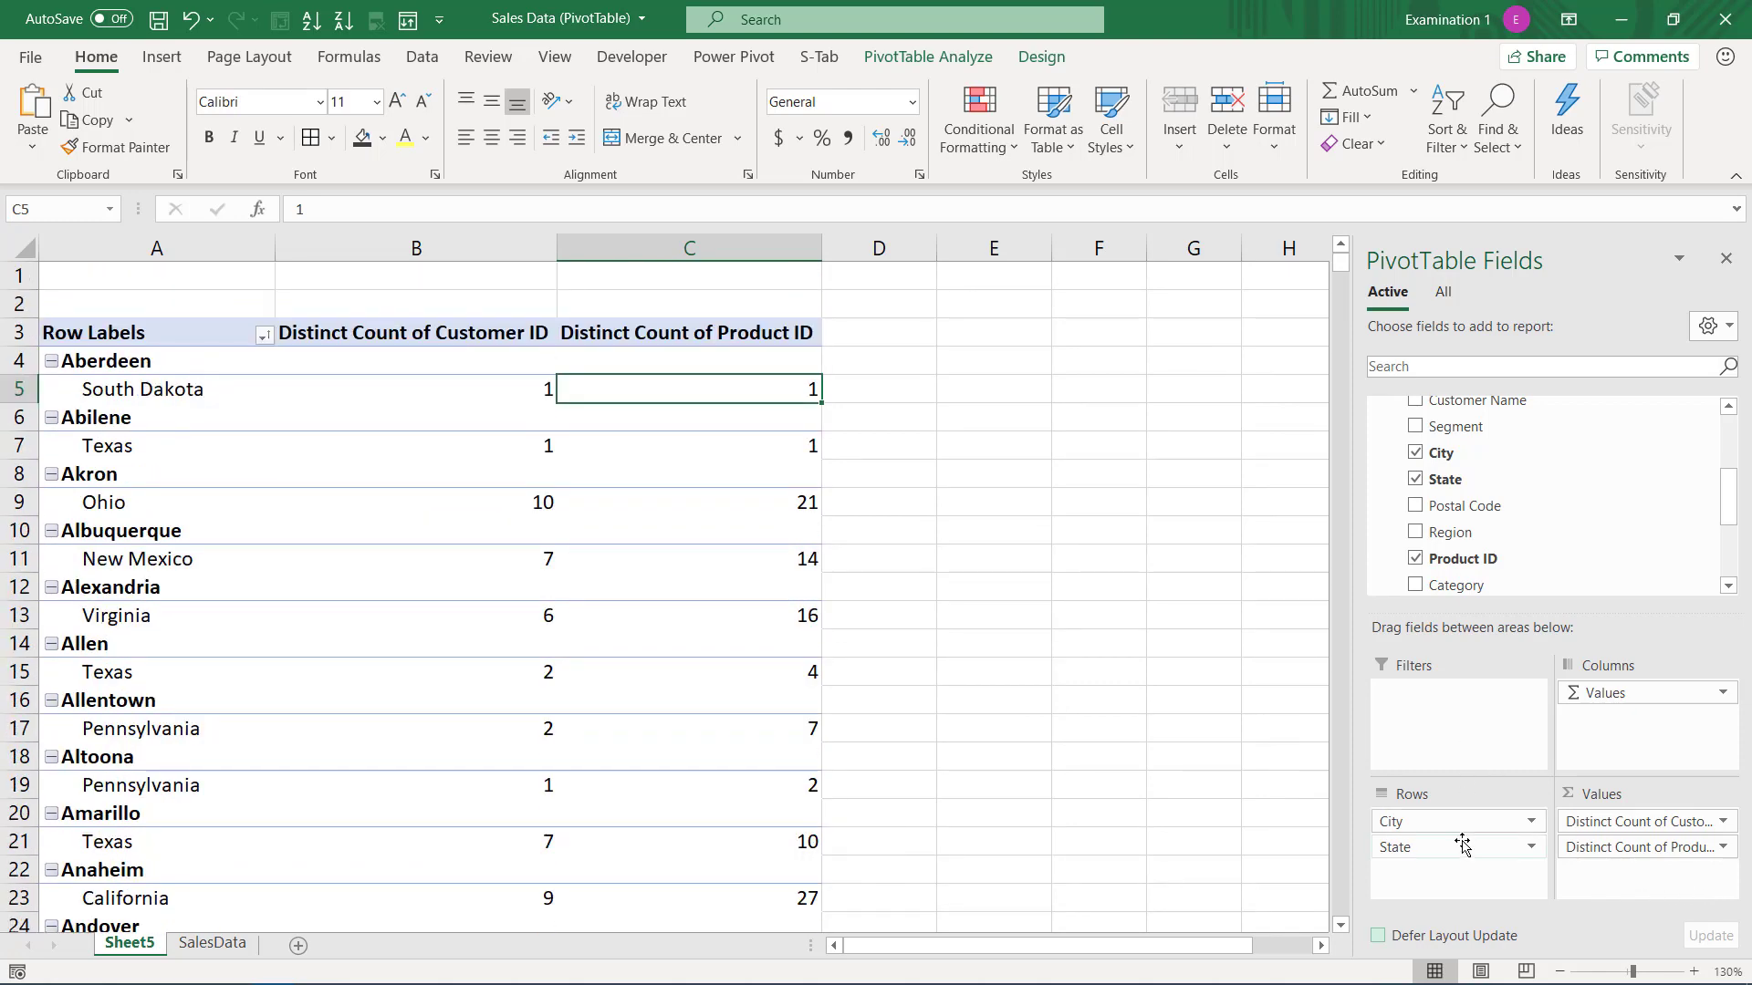
mouse_move(1460, 847)
left_mouse_down()
mouse_move(1482, 834)
mouse_move(1460, 821)
left_mouse_up()
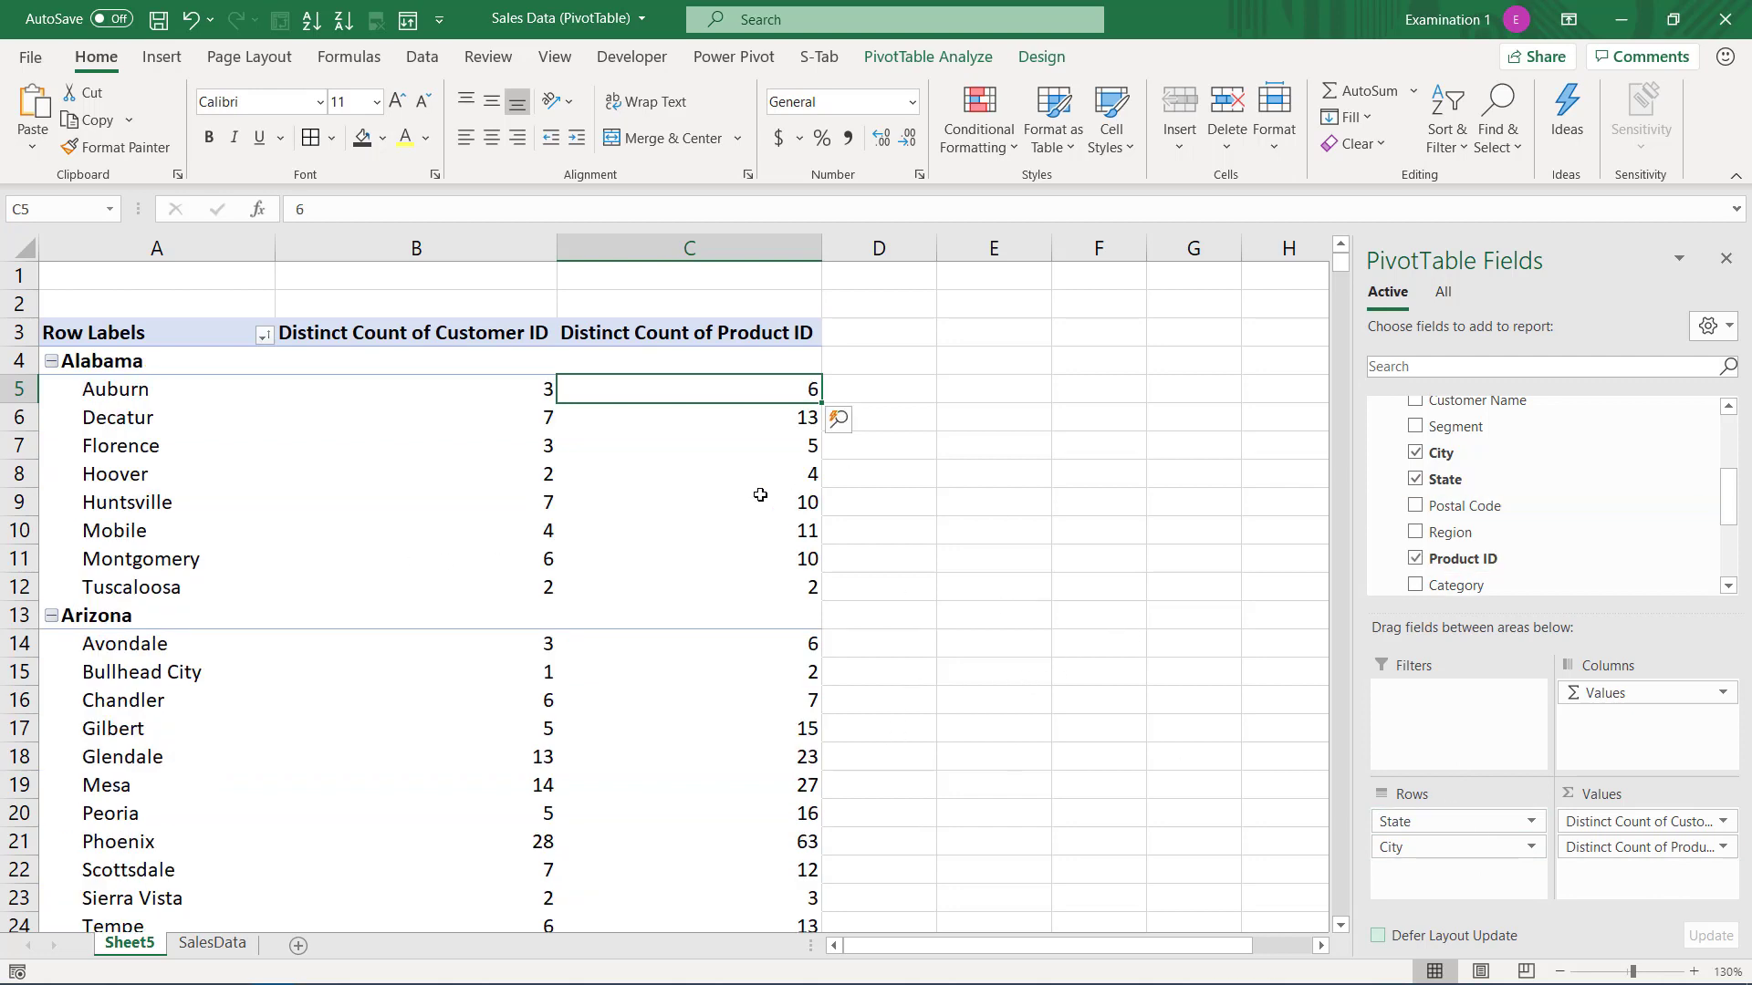
- Empty the PivotTable by removing City, State and both distinct count values from its layout
left_click_drag(1464, 847, 1336, 691)
left_click_drag(1434, 824, 1519, 584)
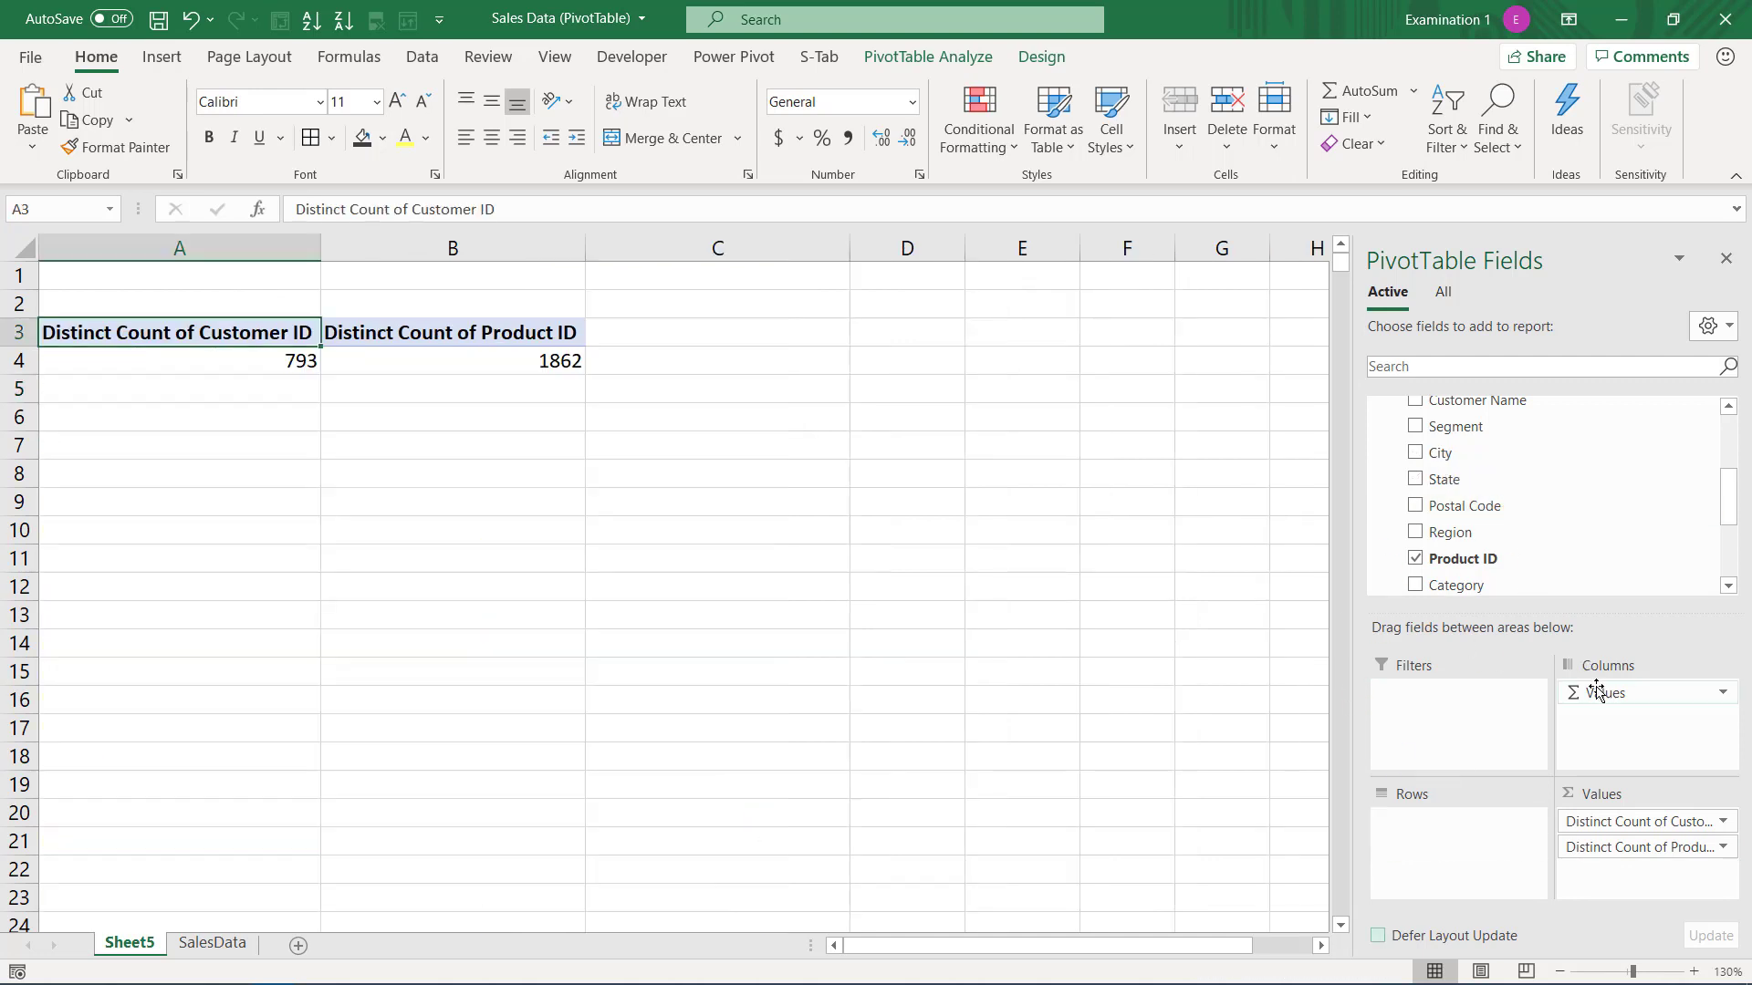
left_click_drag(1597, 693, 1600, 639)
- Add Order ID to the PivotTable's values and summarize it by Distinct Count
scroll(1525, 578, "up", 3)
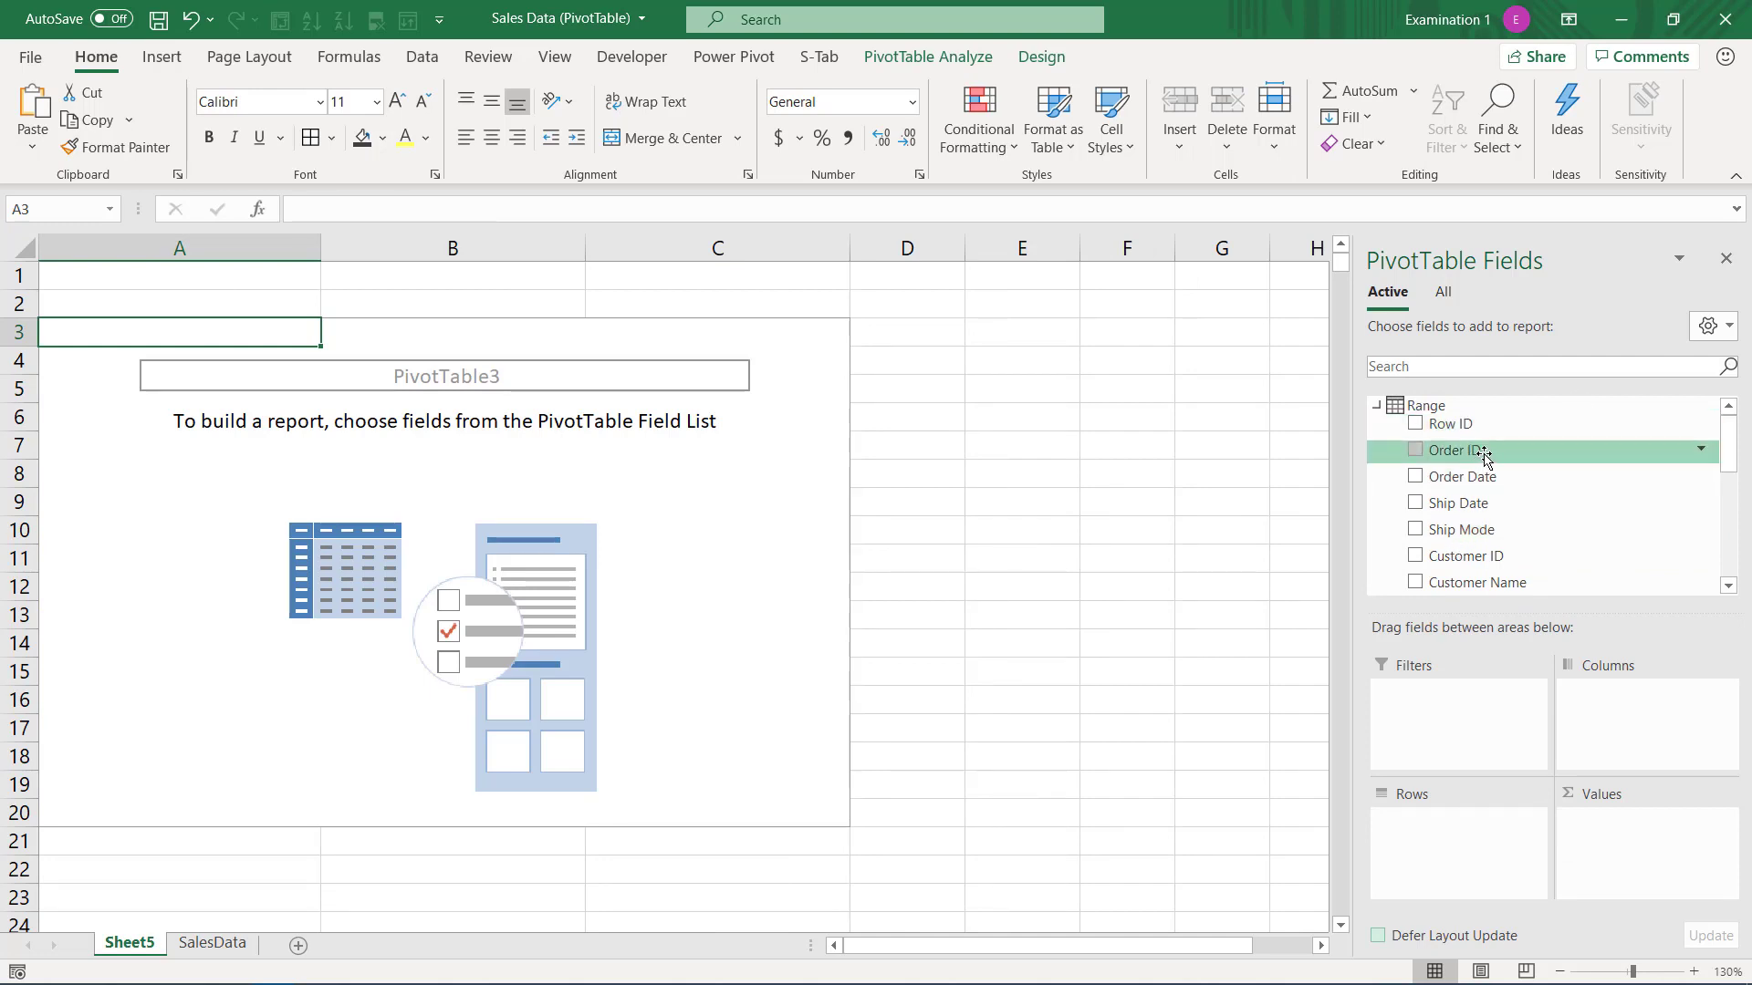
left_click_drag(1484, 457, 1597, 827)
left_click(1649, 827)
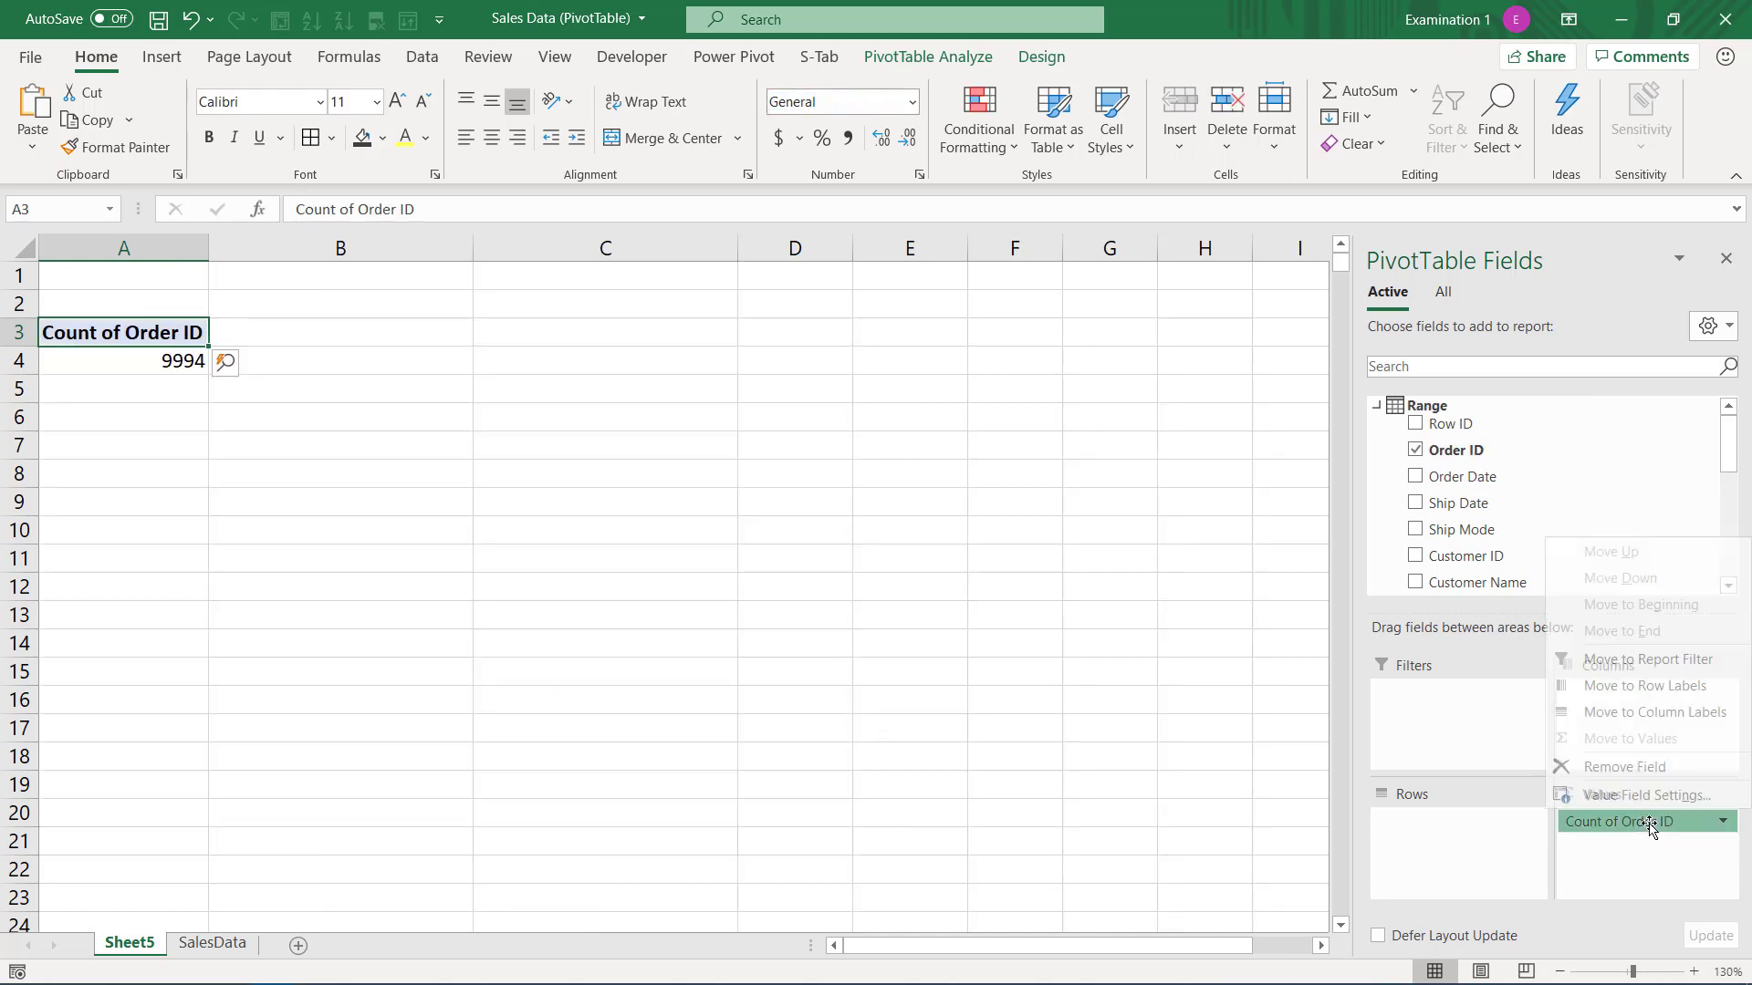
left_click(1634, 792)
scroll(739, 554, "down", 2)
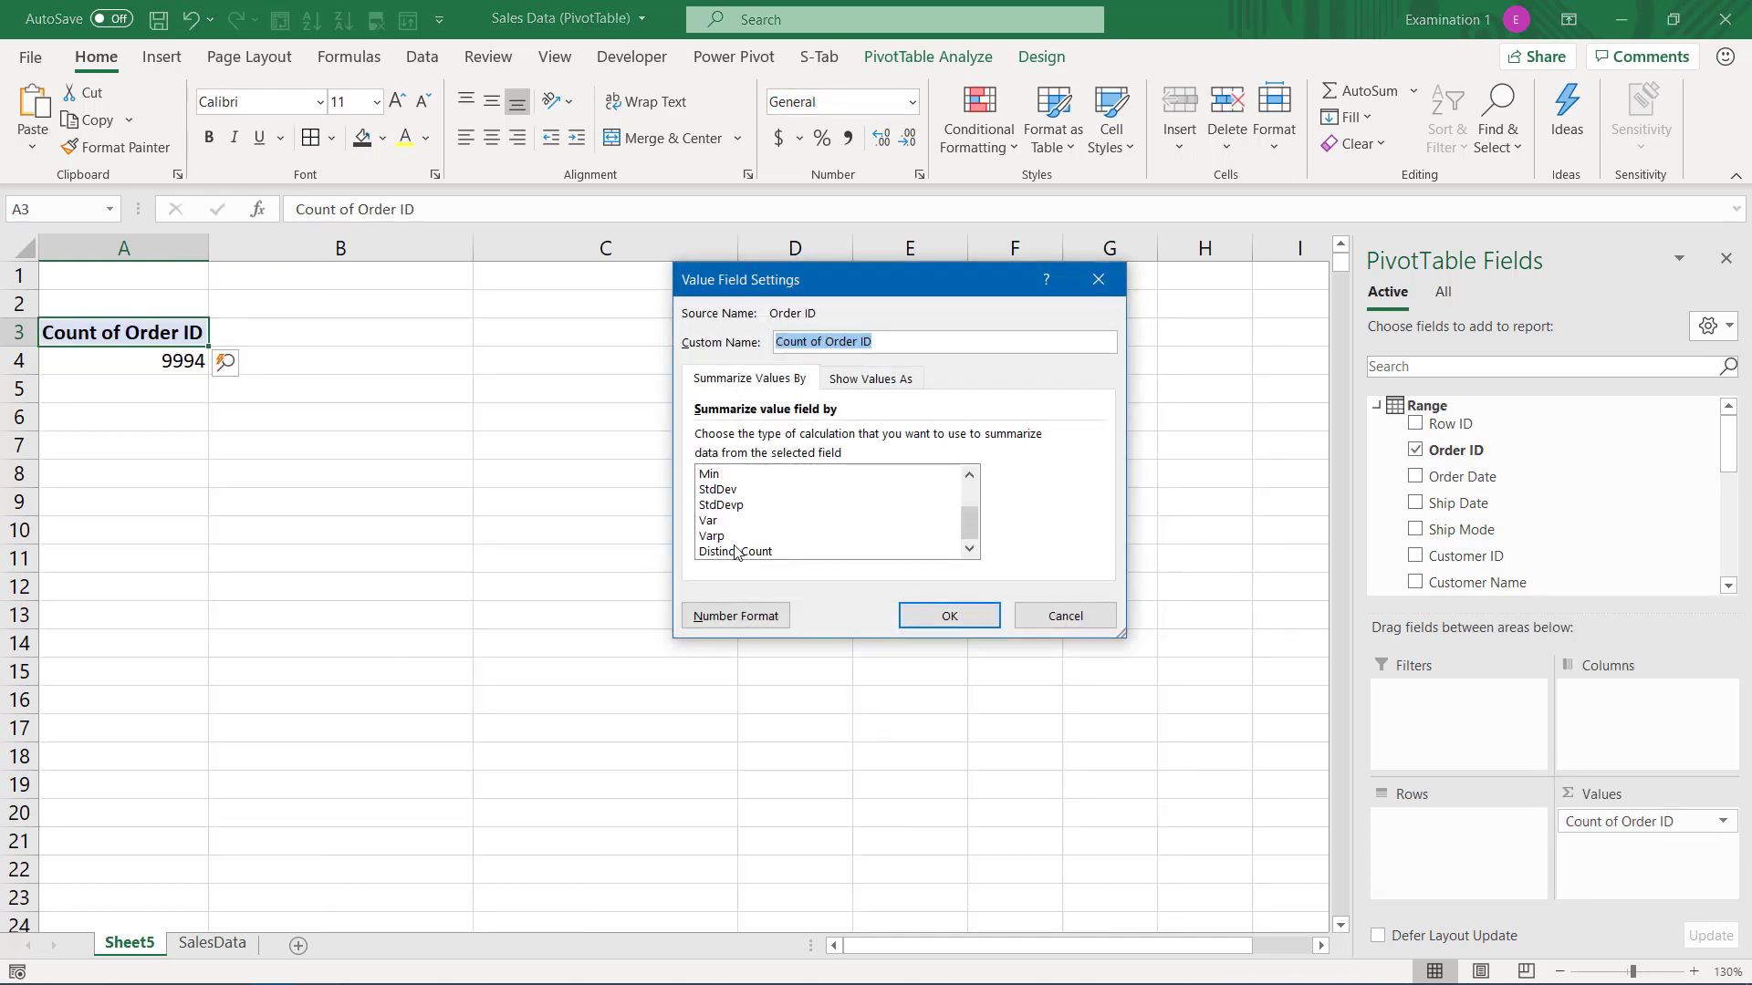
left_click(735, 551)
left_click(951, 616)
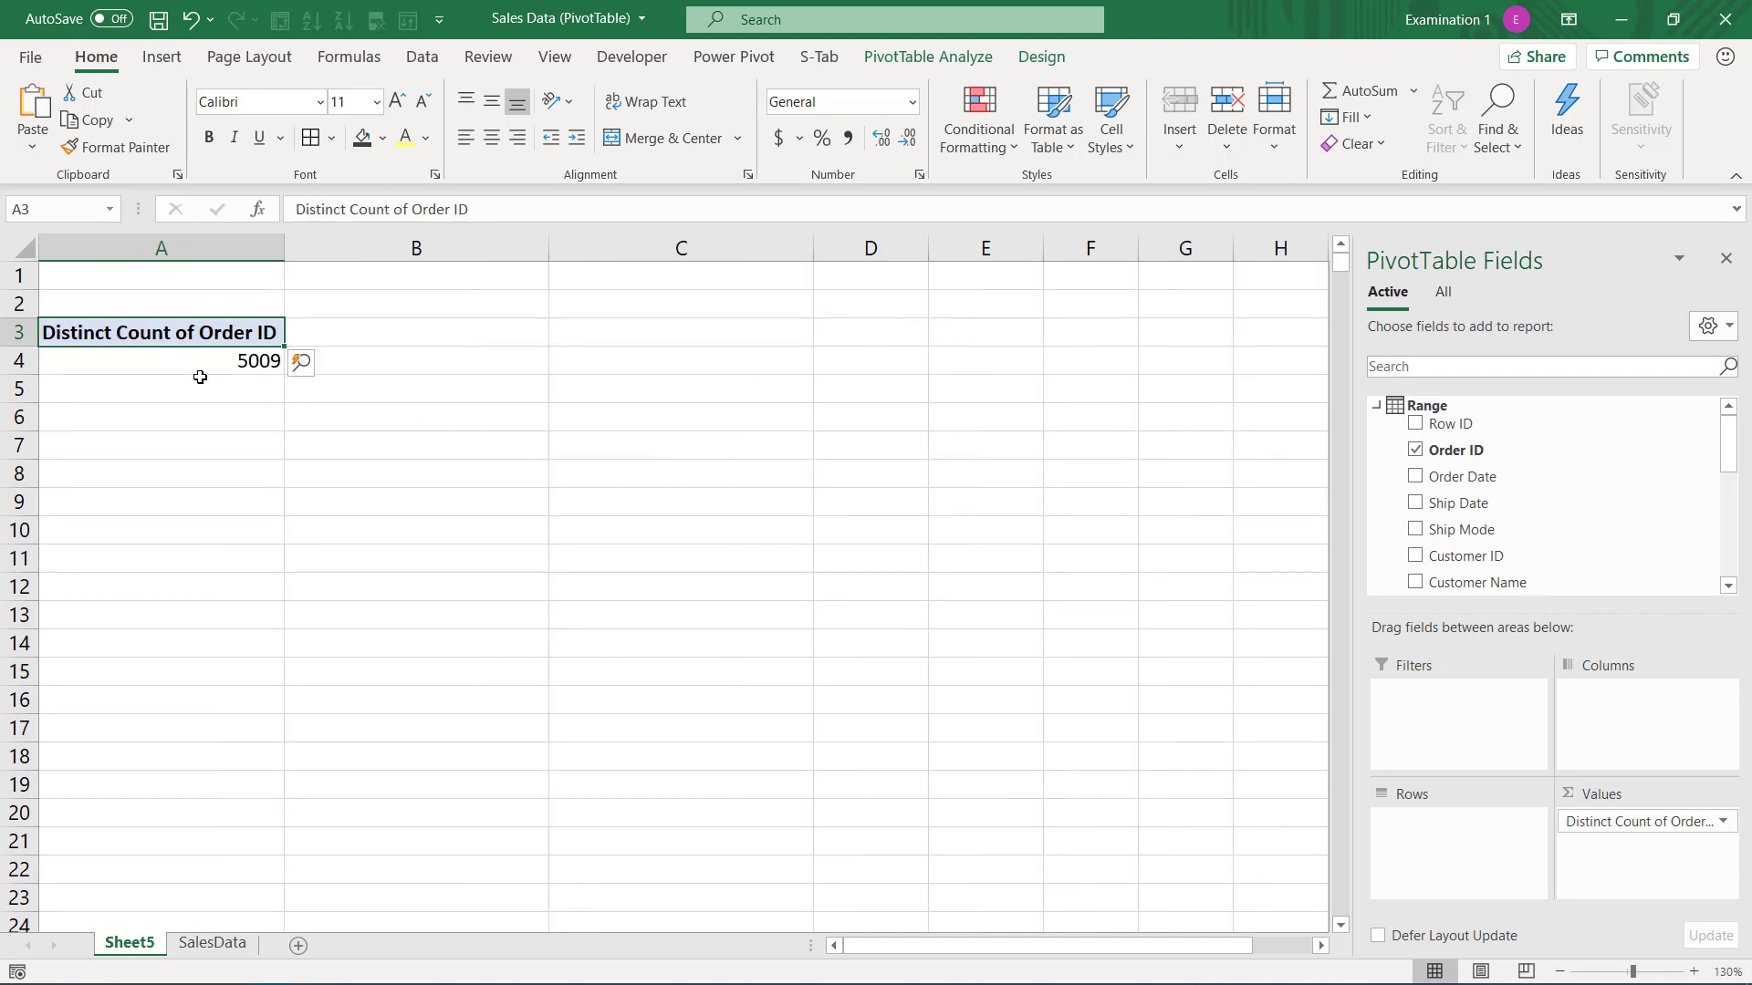
left_click(228, 363)
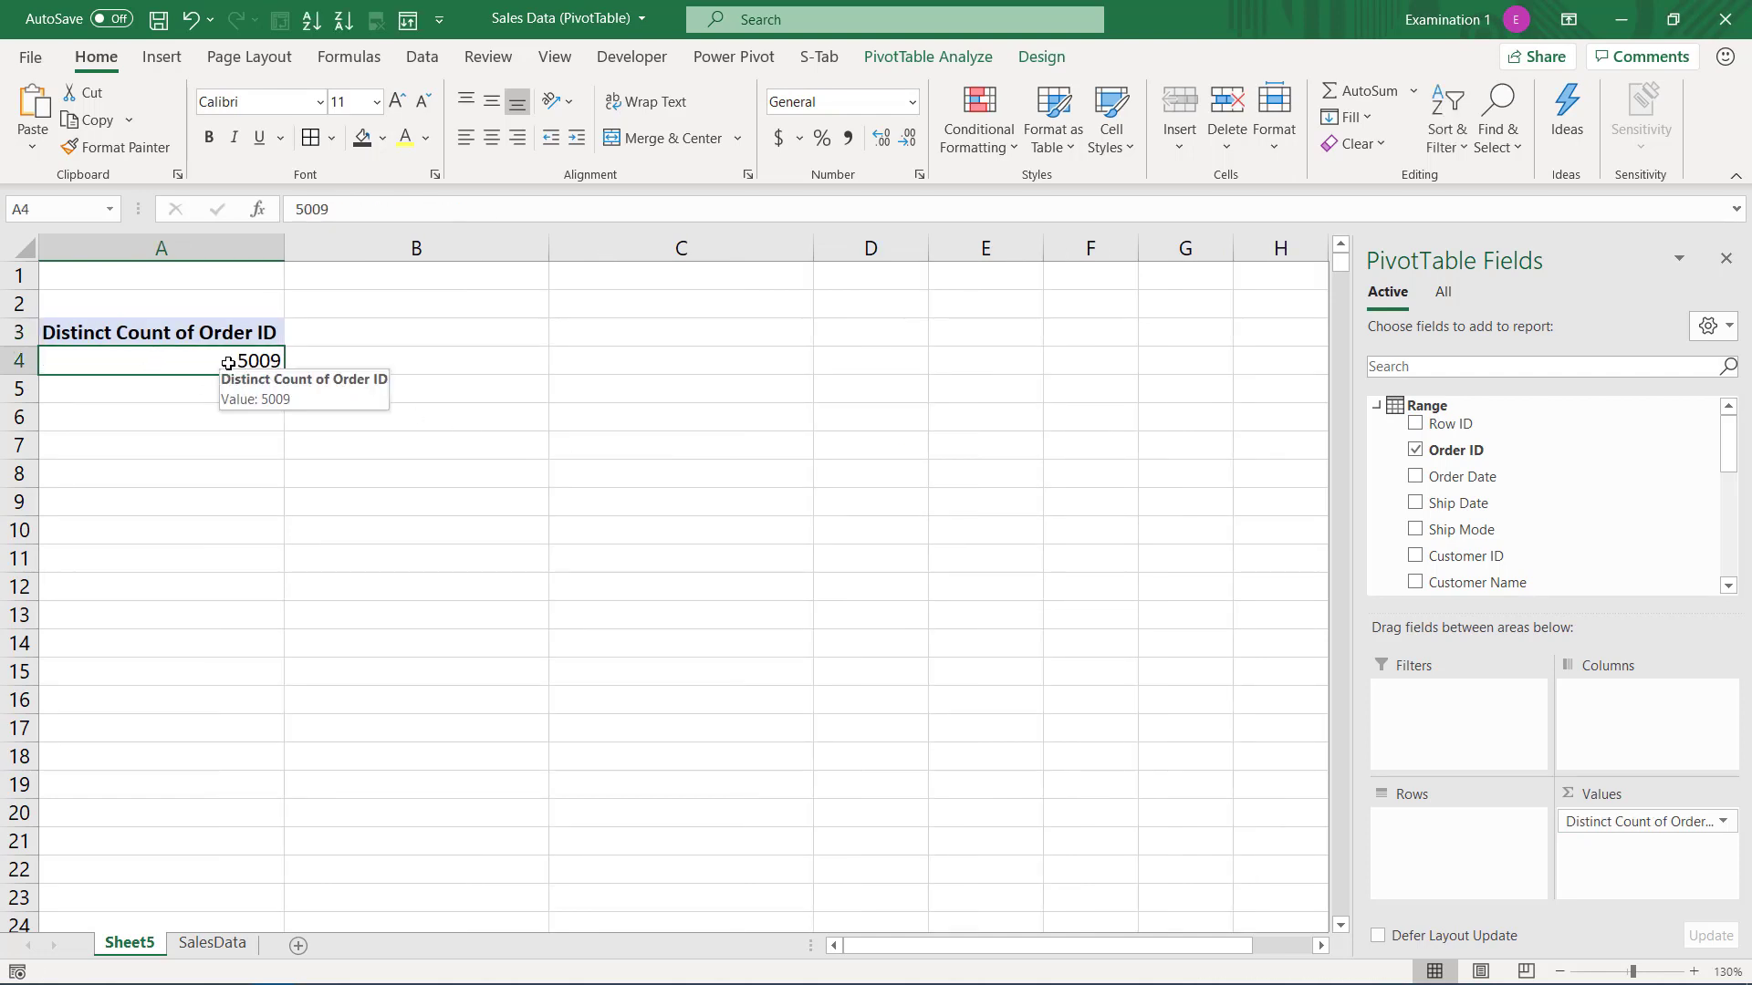
- Clear the State filter on the SalesData sheet so the Order ID column includes every state
left_click(219, 944)
left_click(156, 242)
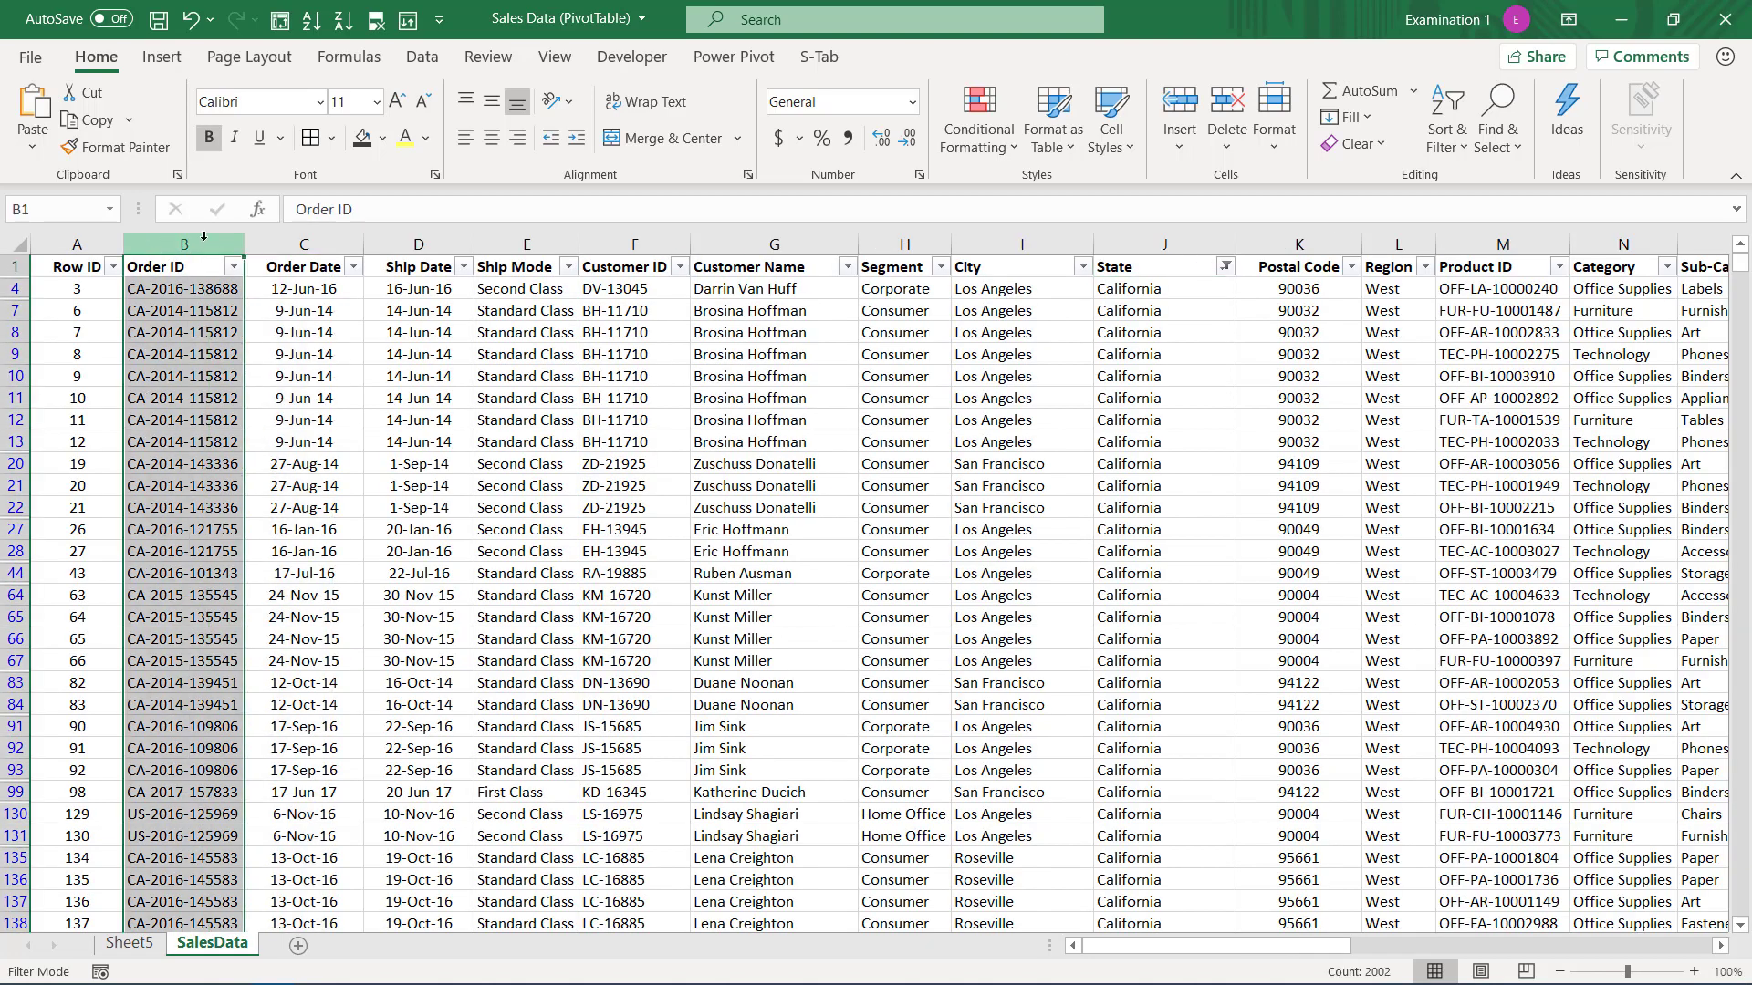
left_click(1225, 267)
left_click(1038, 389)
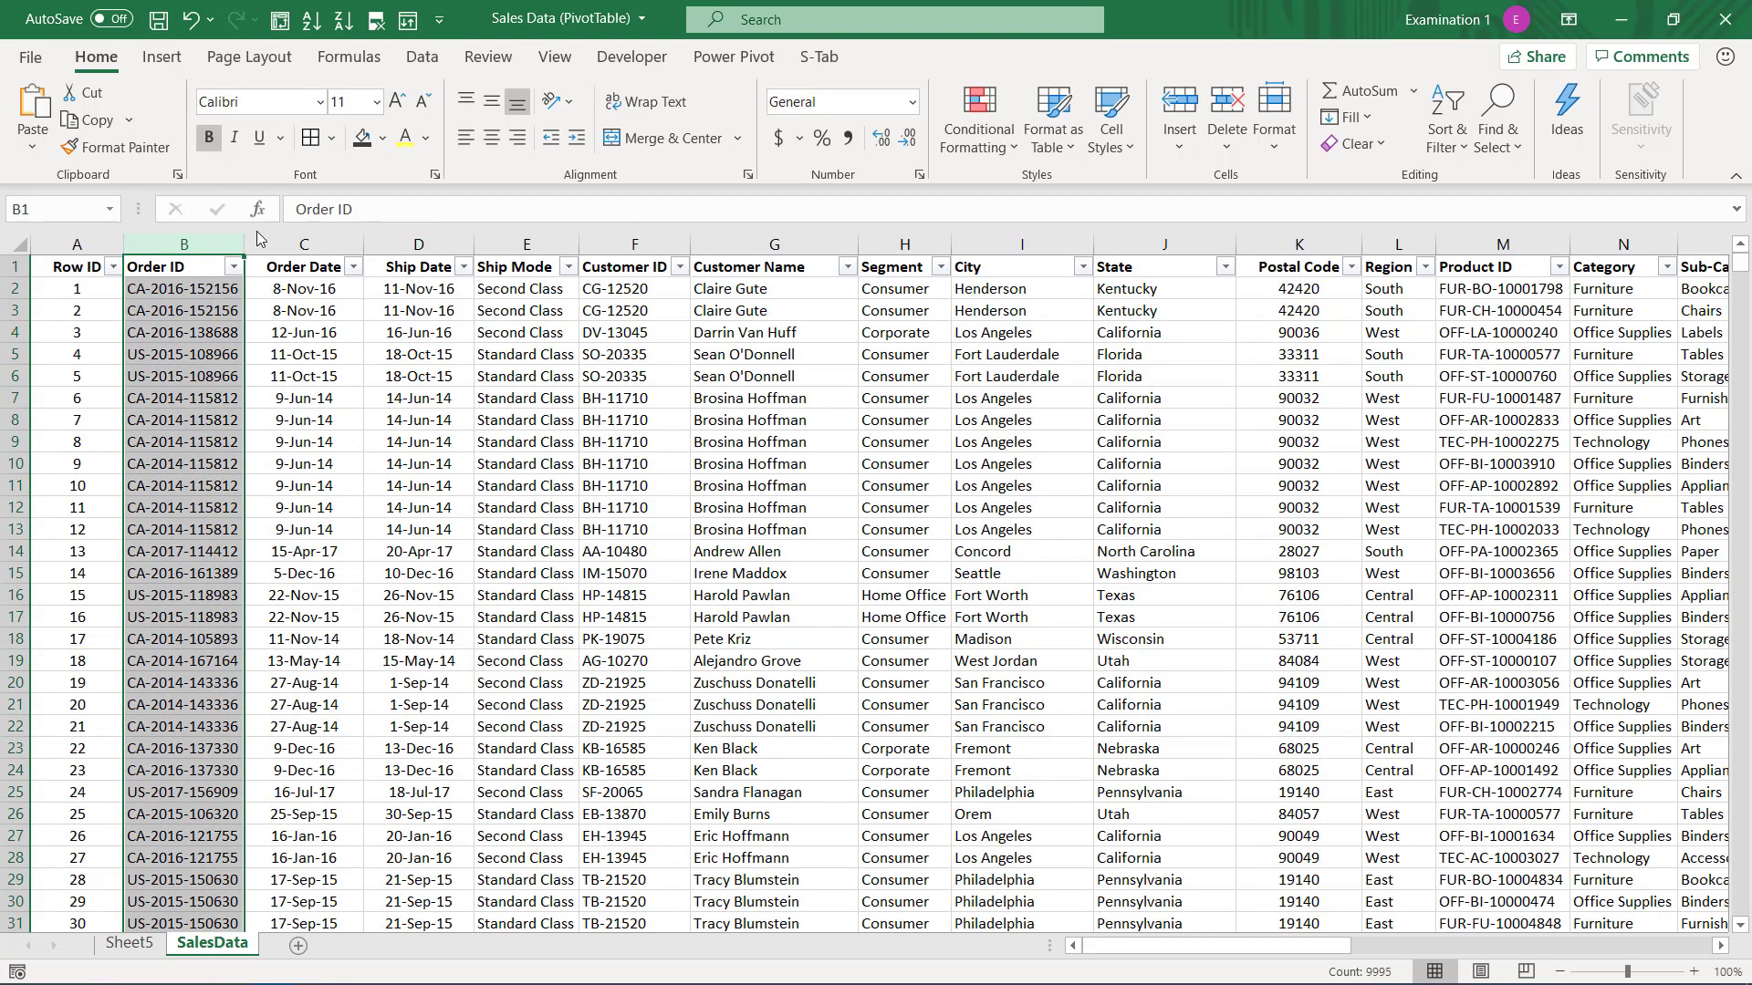
- Copy the whole Order ID column from SalesData into column A of a new sheet
left_click(203, 245)
key("ctrl+c")
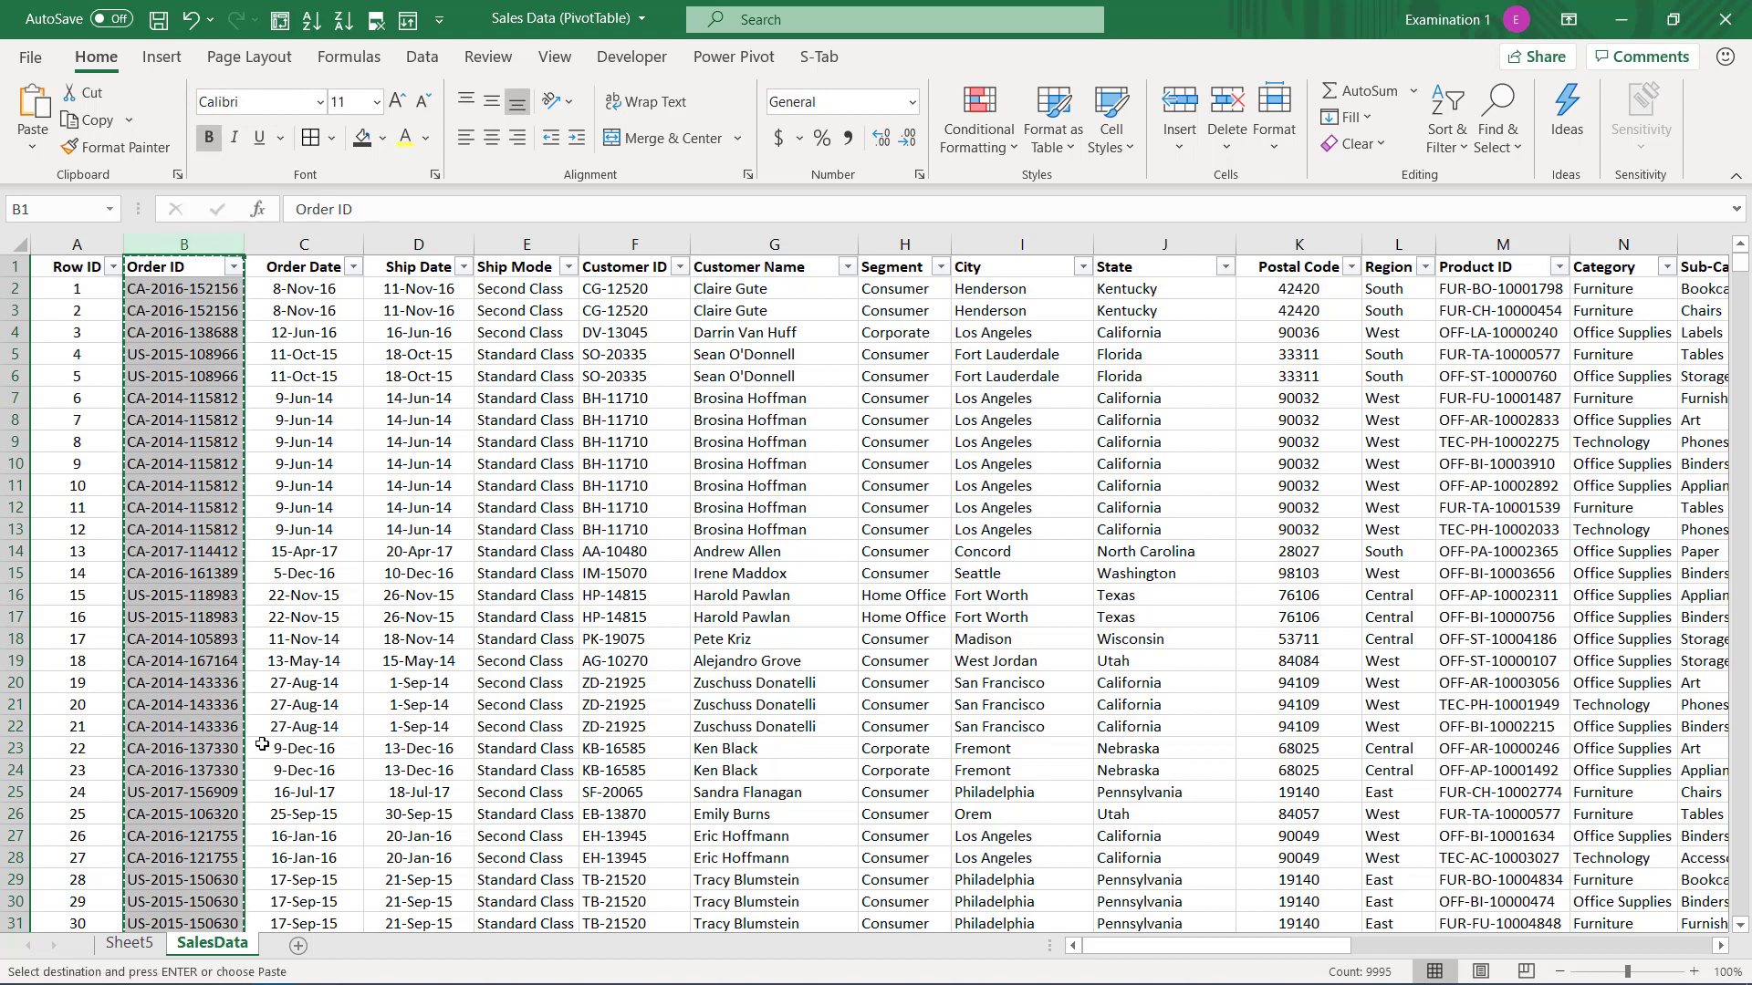
left_click(297, 945)
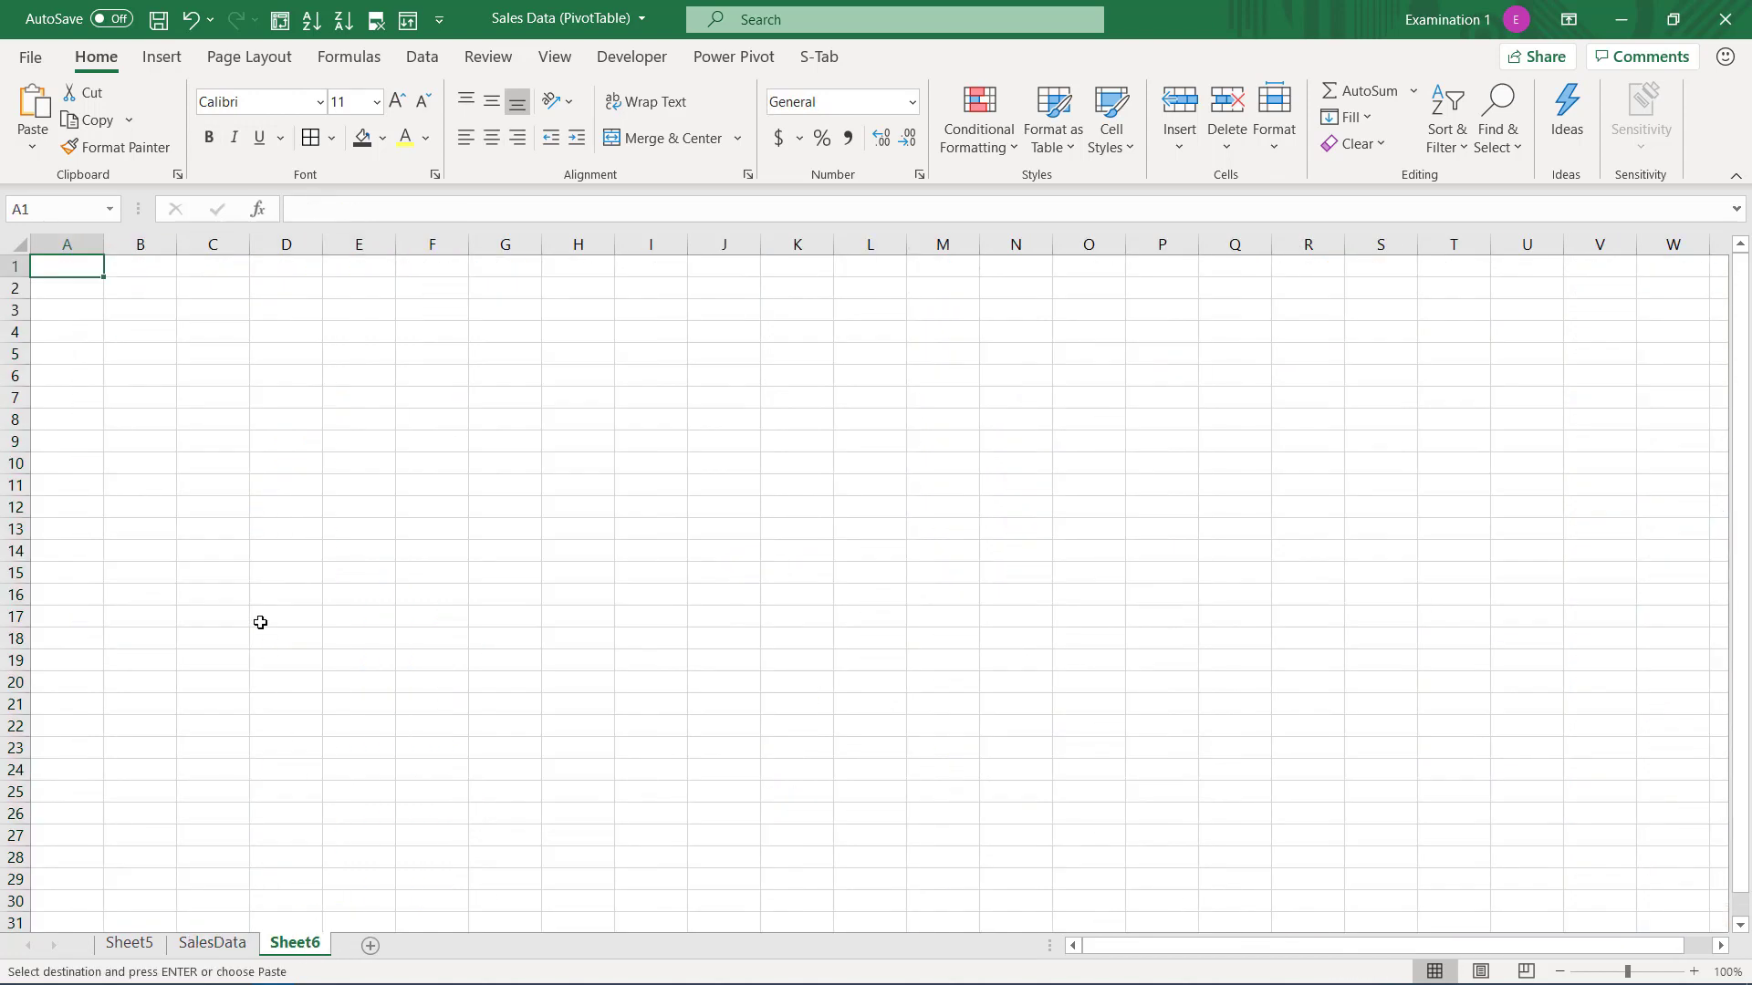
key("ctrl+v")
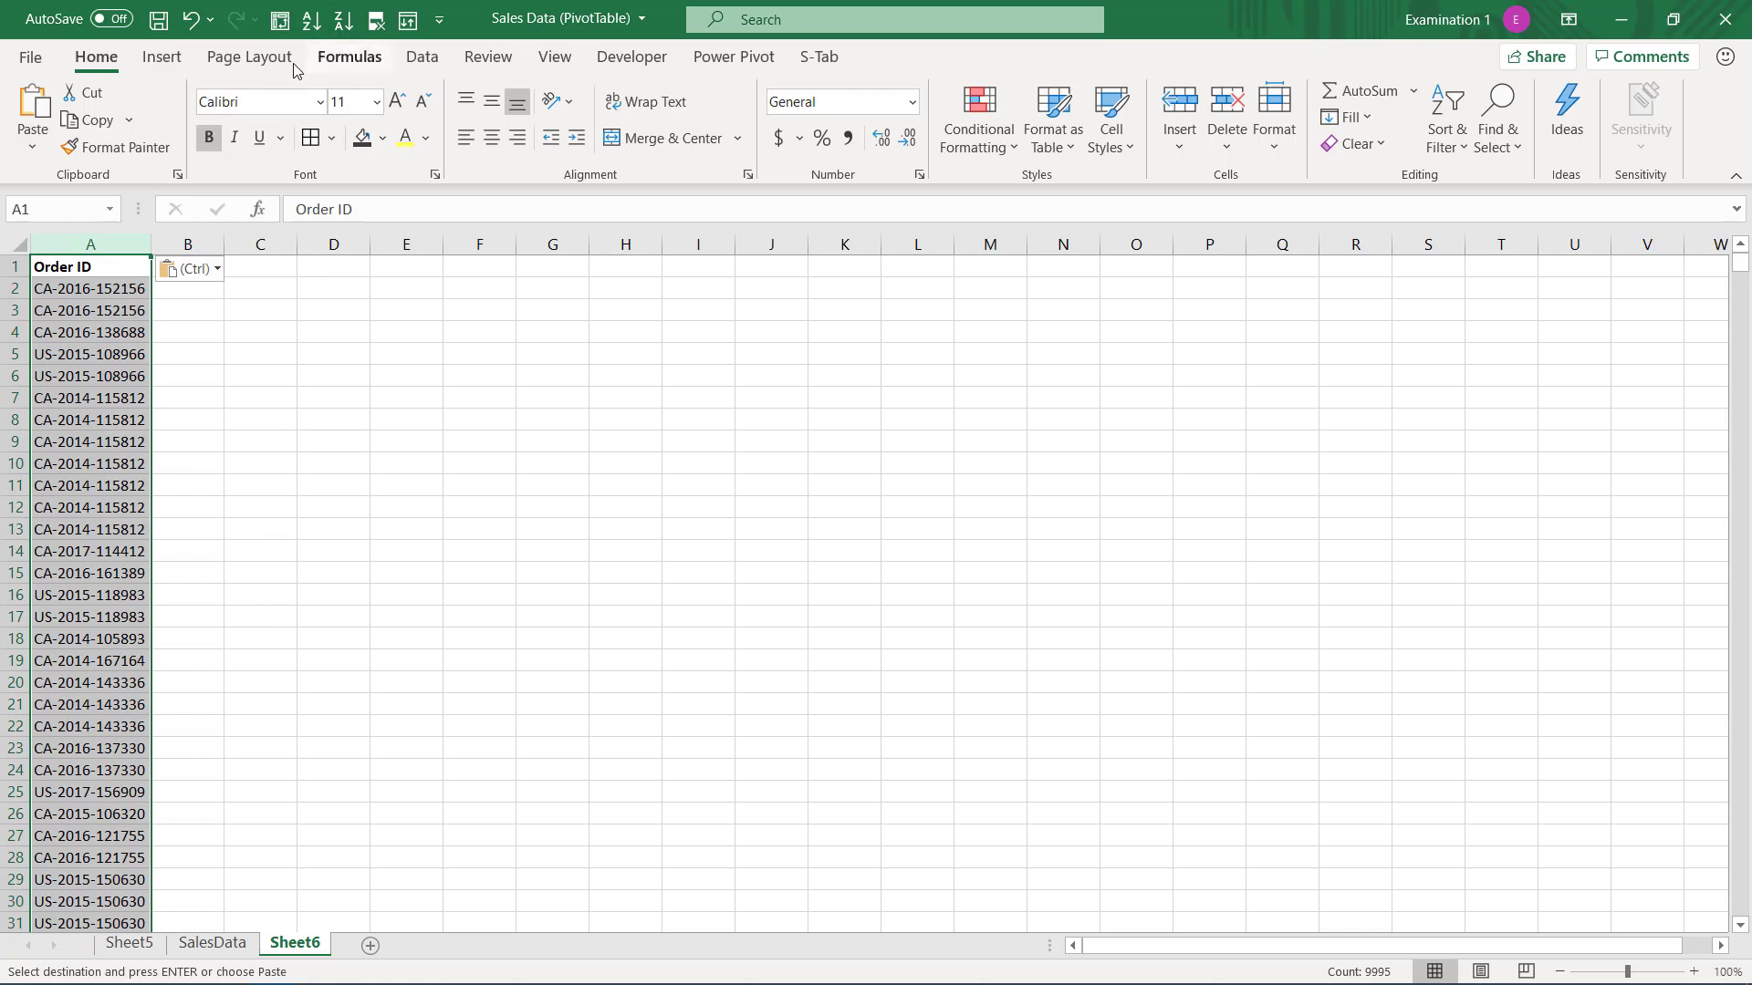
- Remove the duplicate values from the Order ID column on Sheet6, treating the first row as a header
left_click(321, 61)
left_click(422, 57)
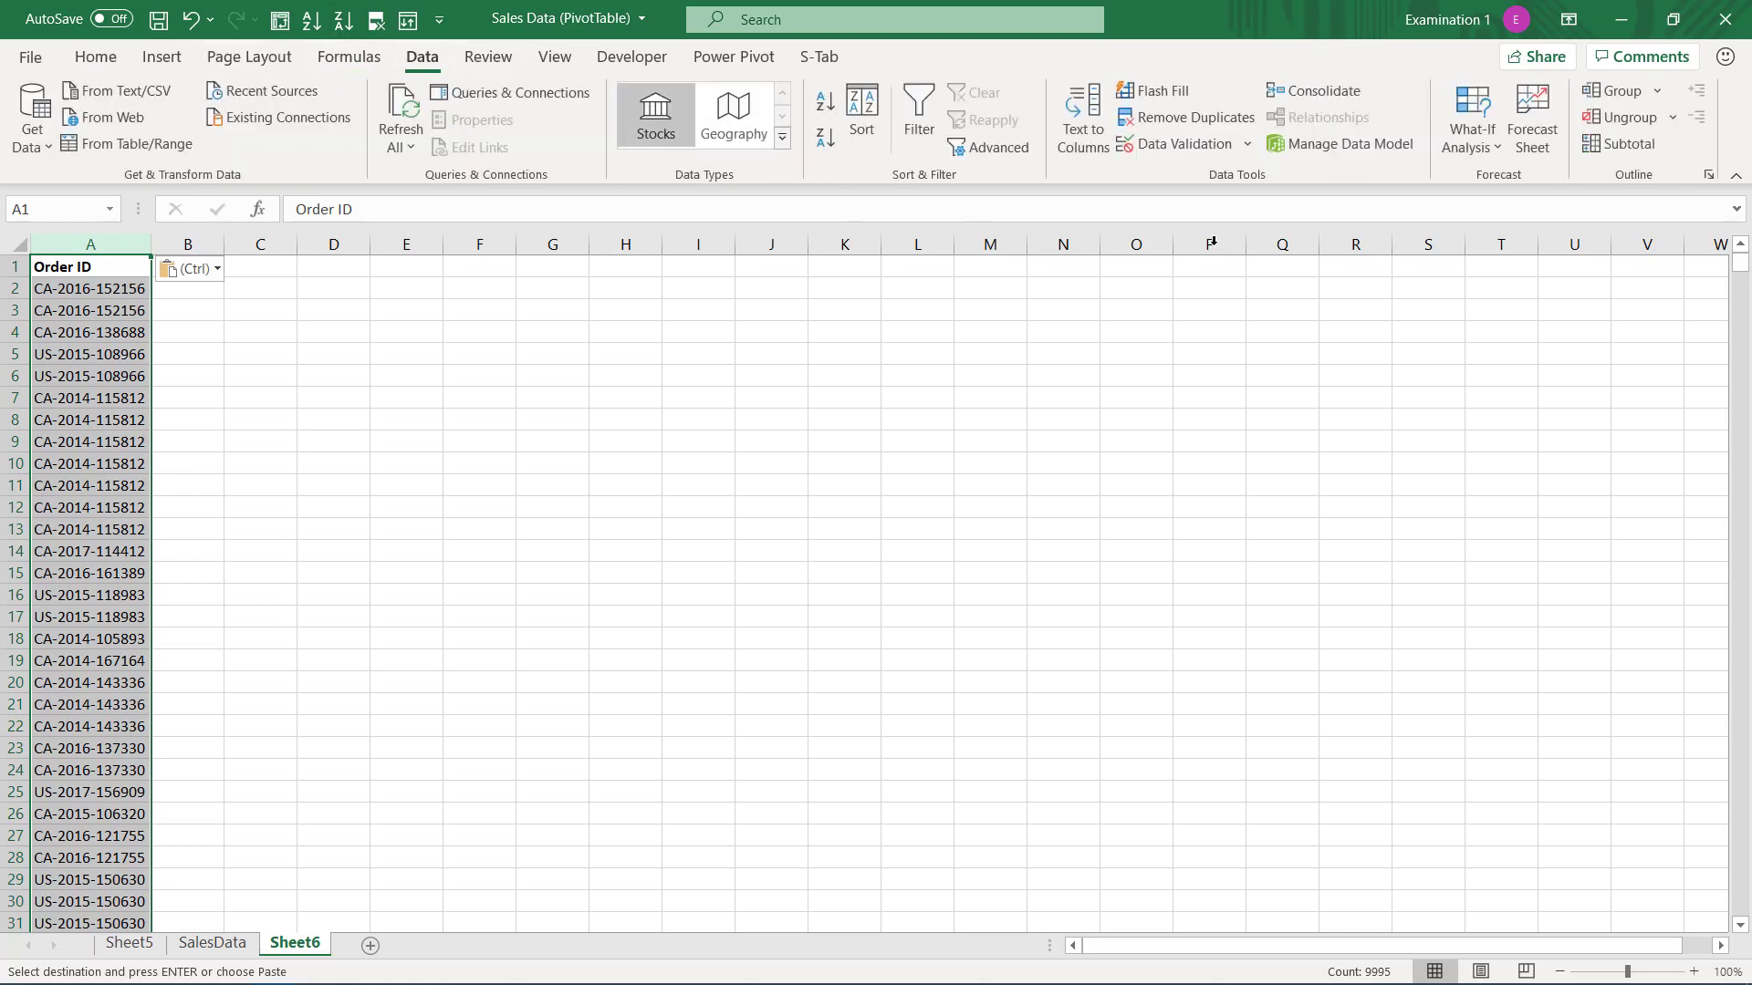
left_click(1186, 116)
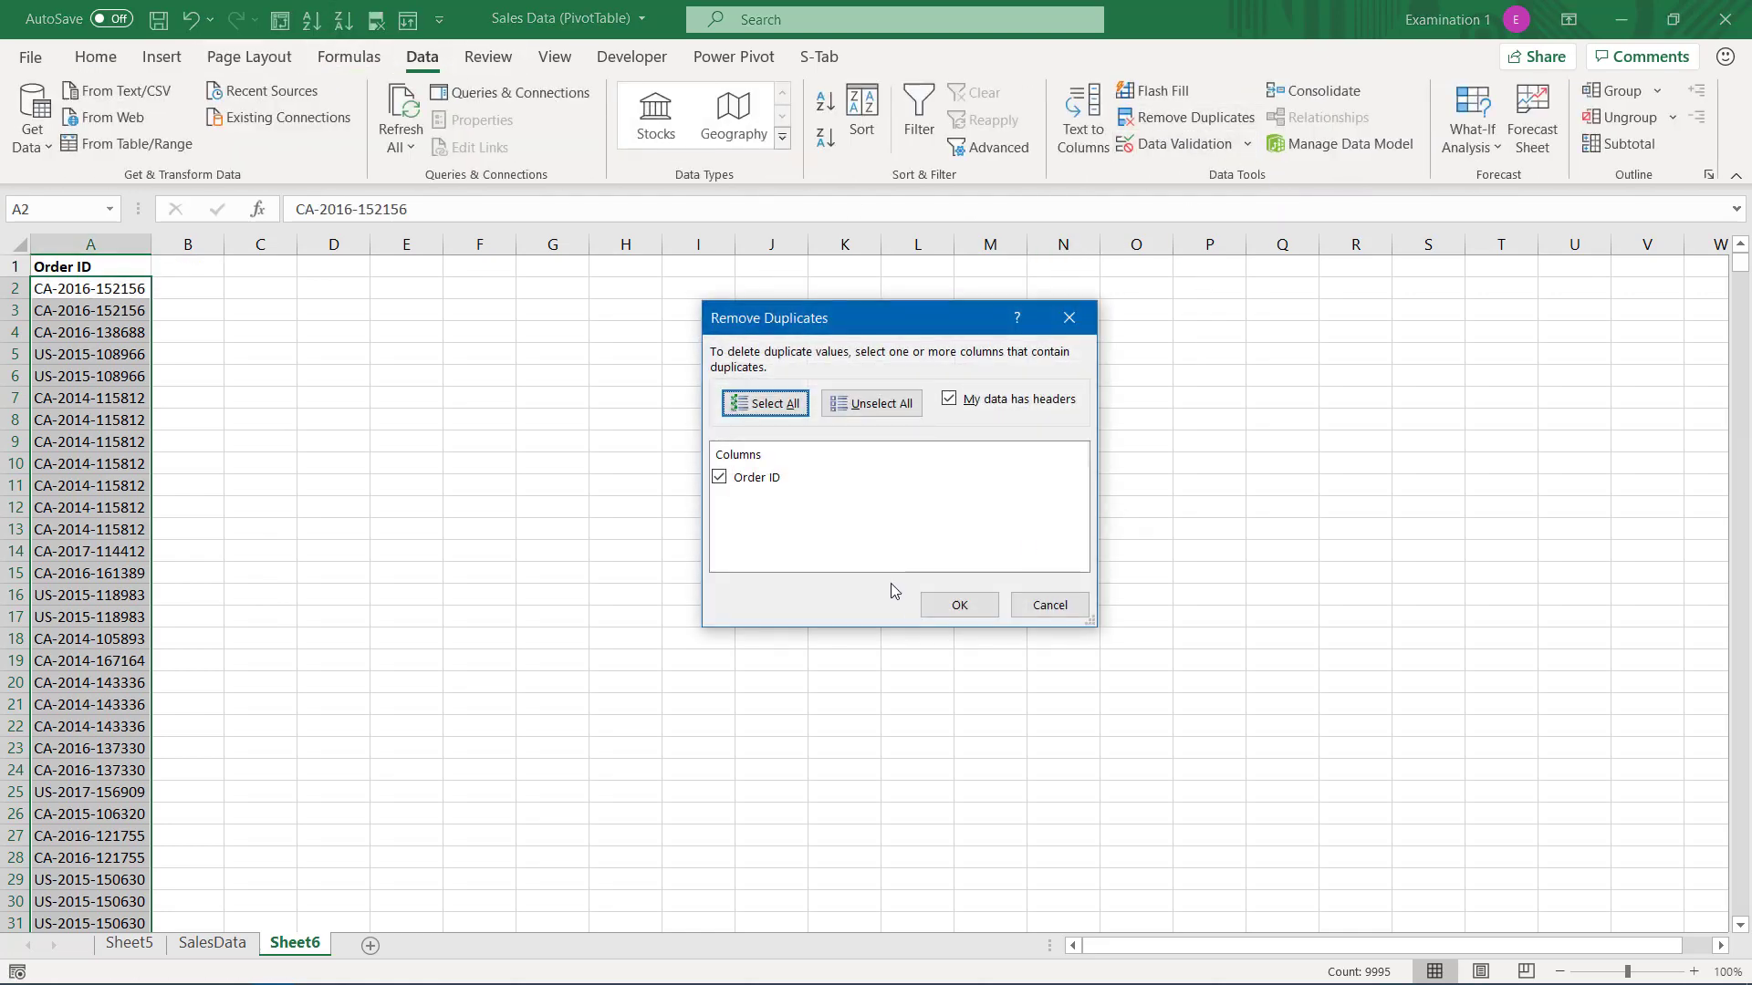
left_click(949, 606)
left_click(883, 563)
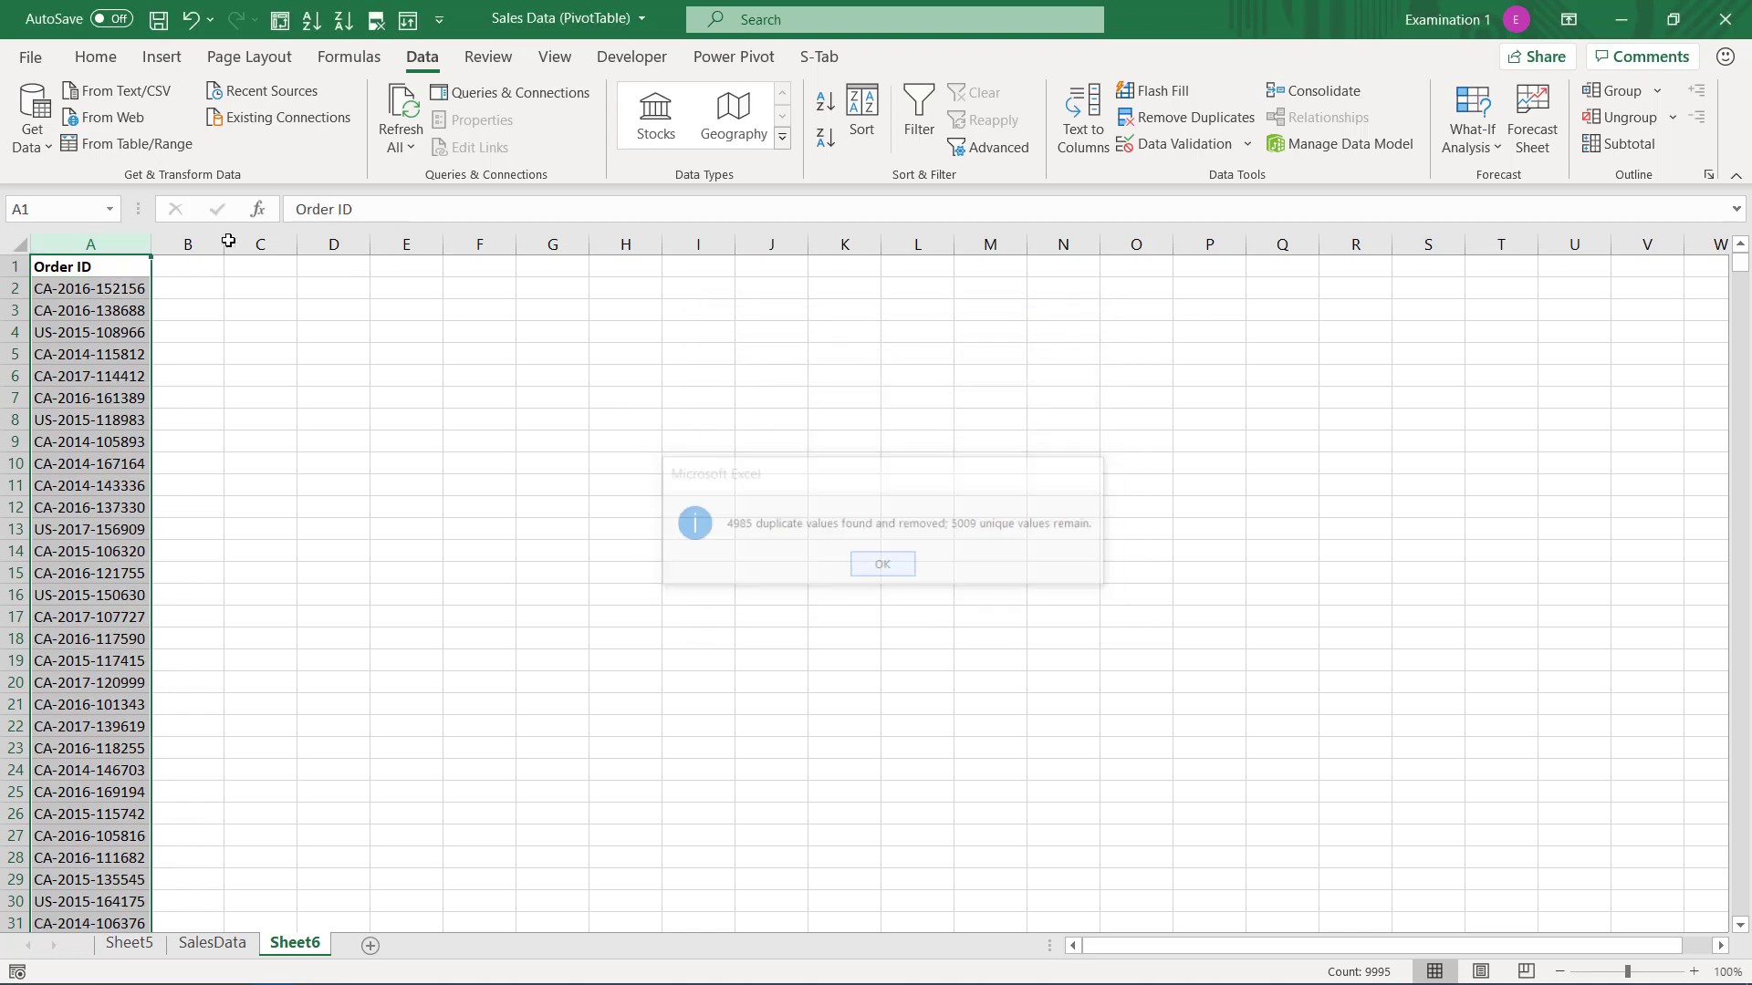
- Count the remaining order IDs on Sheet6 and compare them with the Distinct Count of Order ID on Sheet5
left_click(92, 286)
key("ctrl+shift+Down")
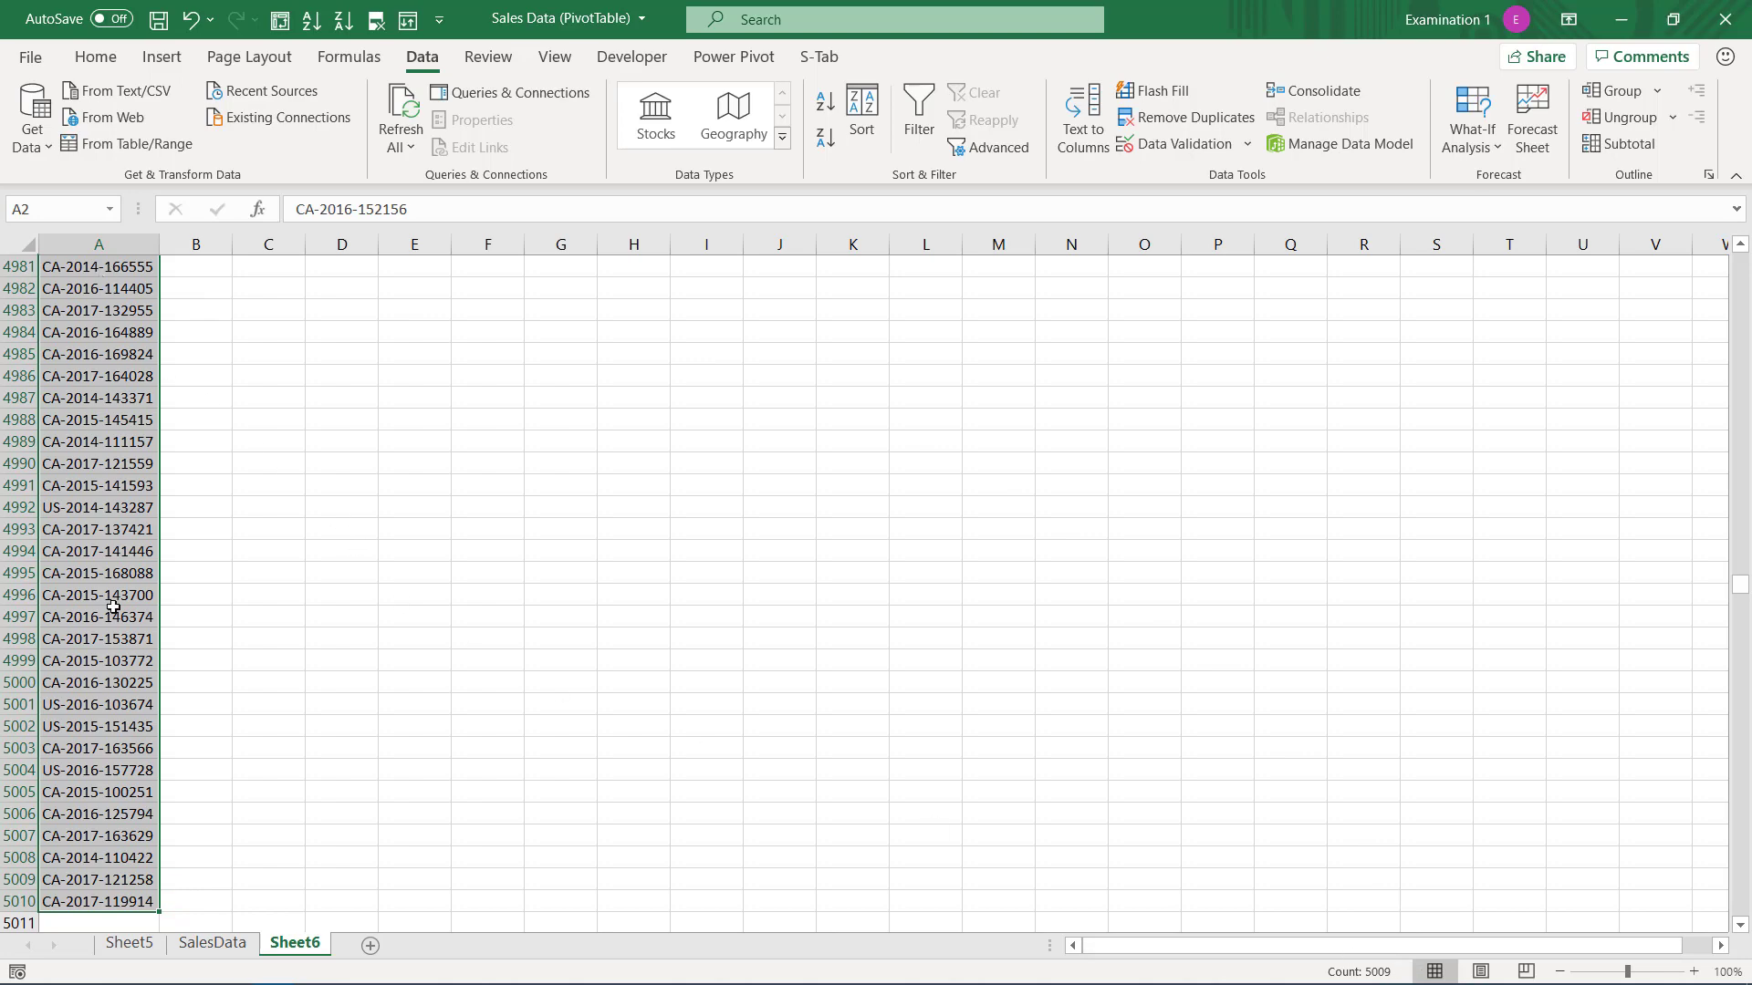
left_click(215, 946)
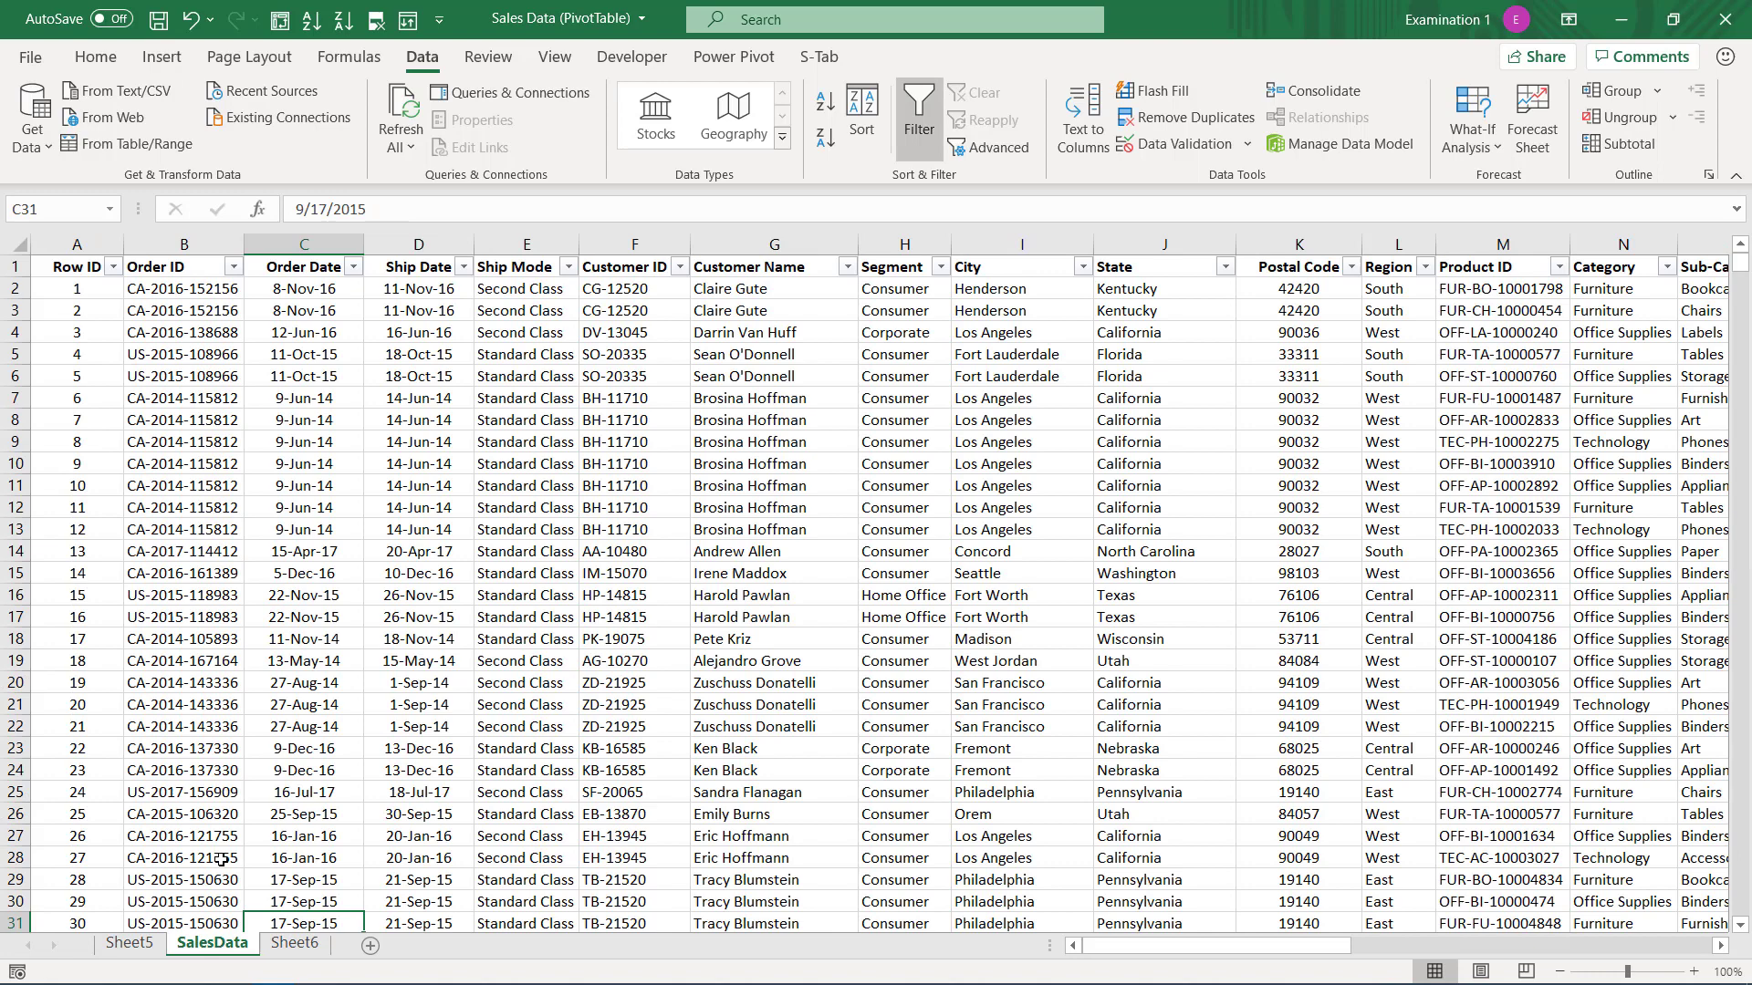
left_click(129, 945)
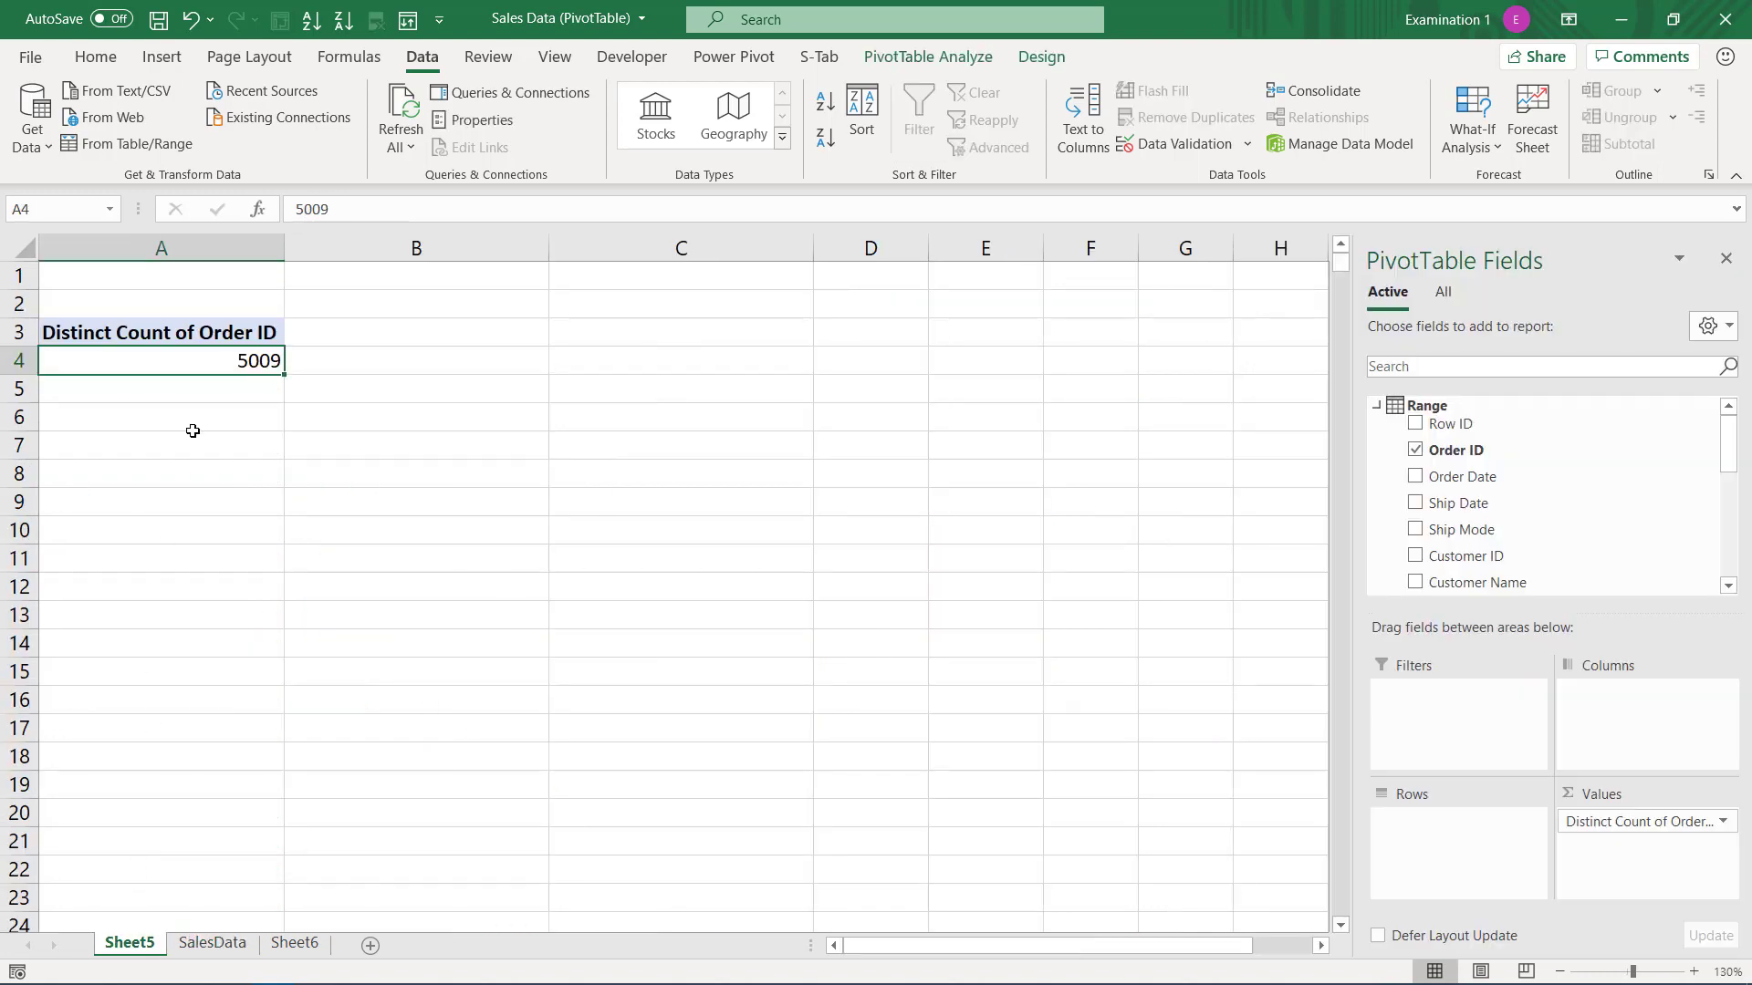
left_click(215, 361)
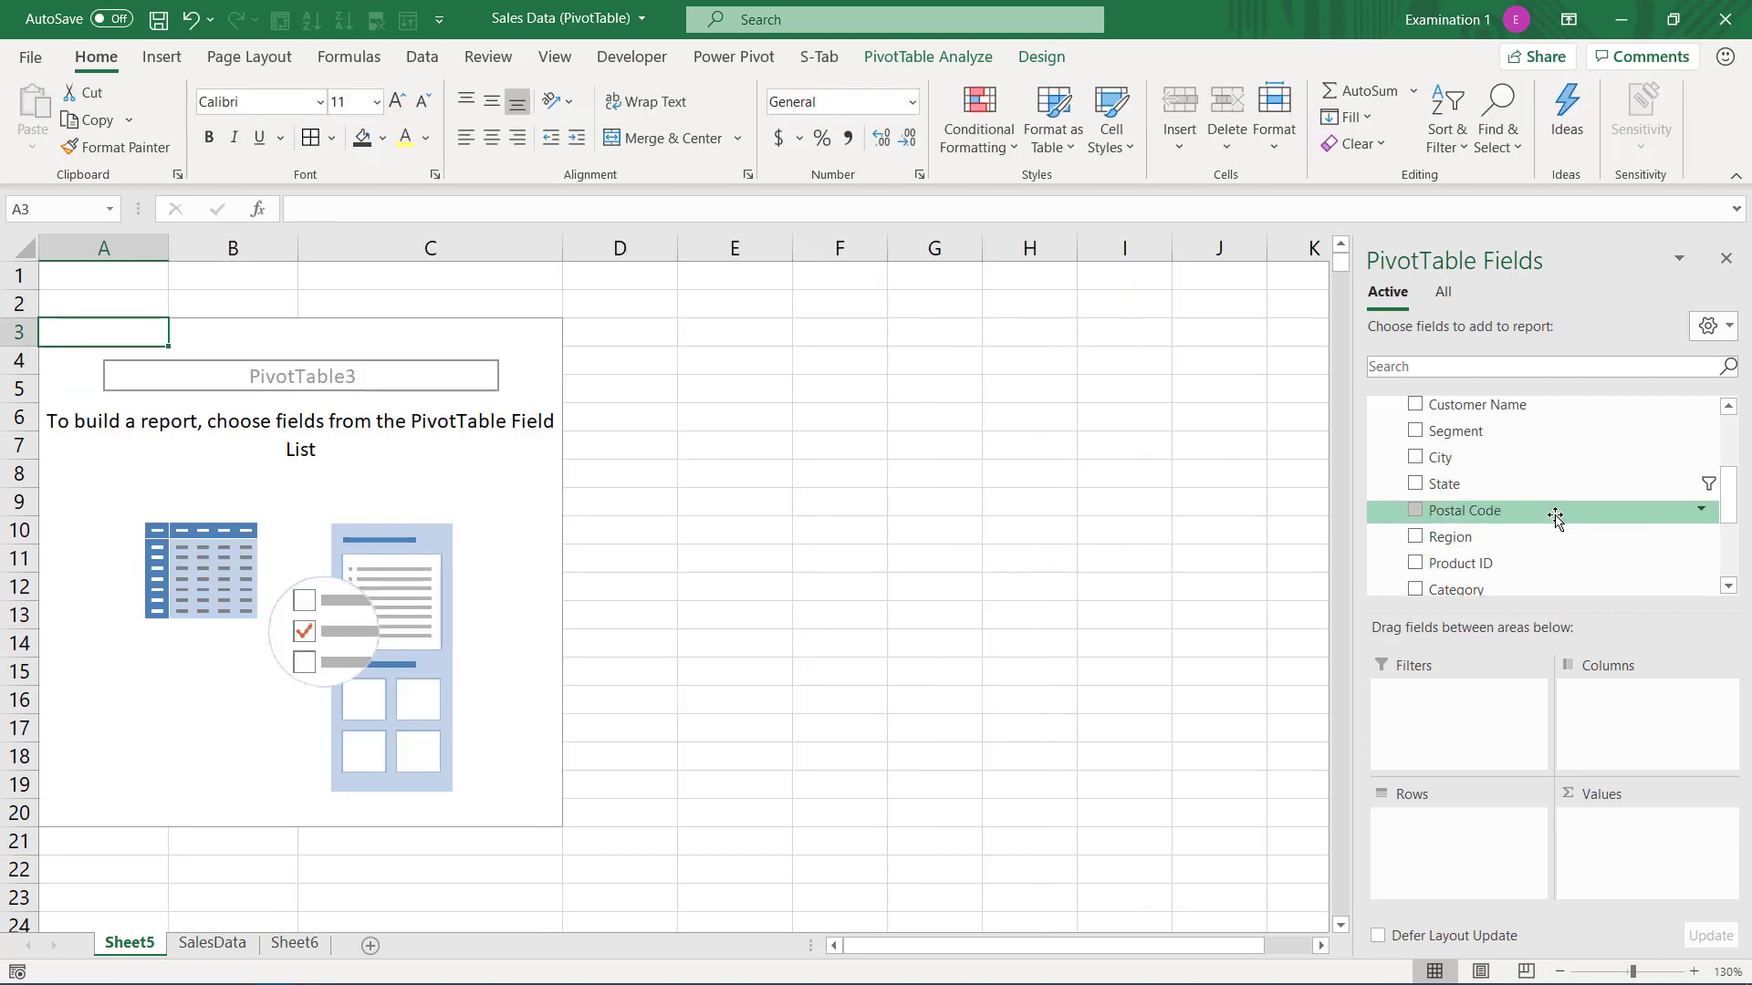
- Build the empty PivotTable on Sheet5 with City as the rows and the sum of Profit as the values
scroll(1506, 461, "down", 3)
scroll(1478, 556, "up", 3)
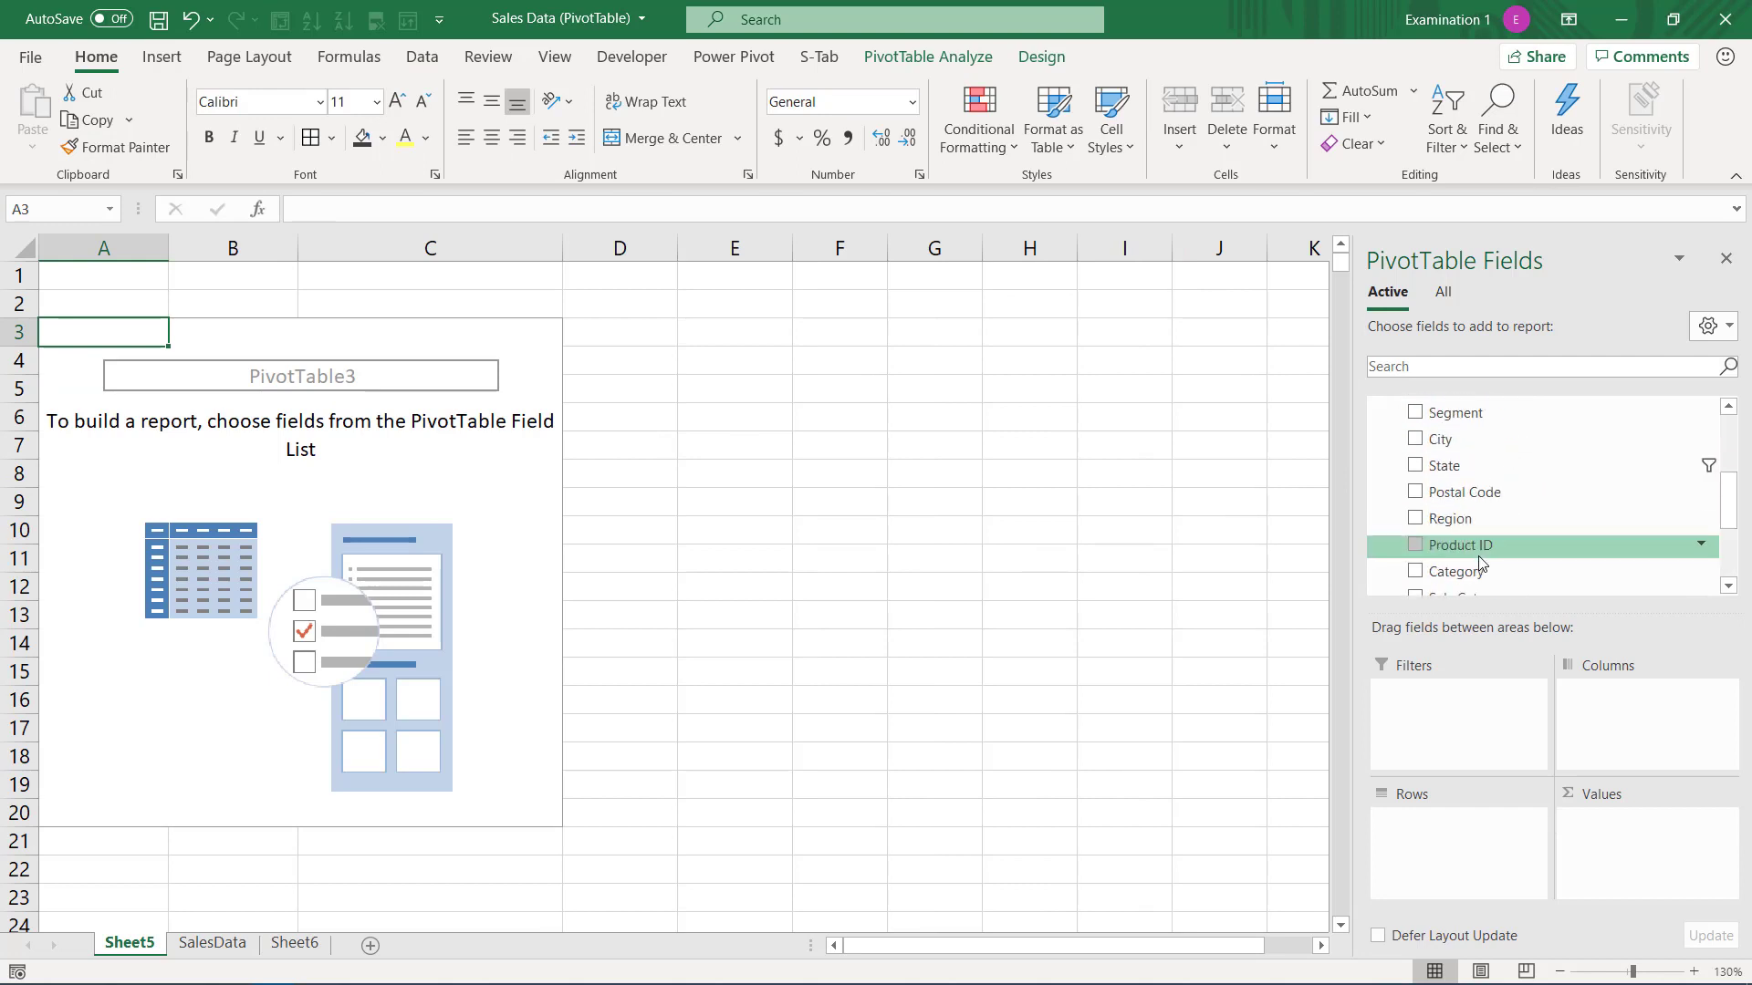
left_click(929, 60)
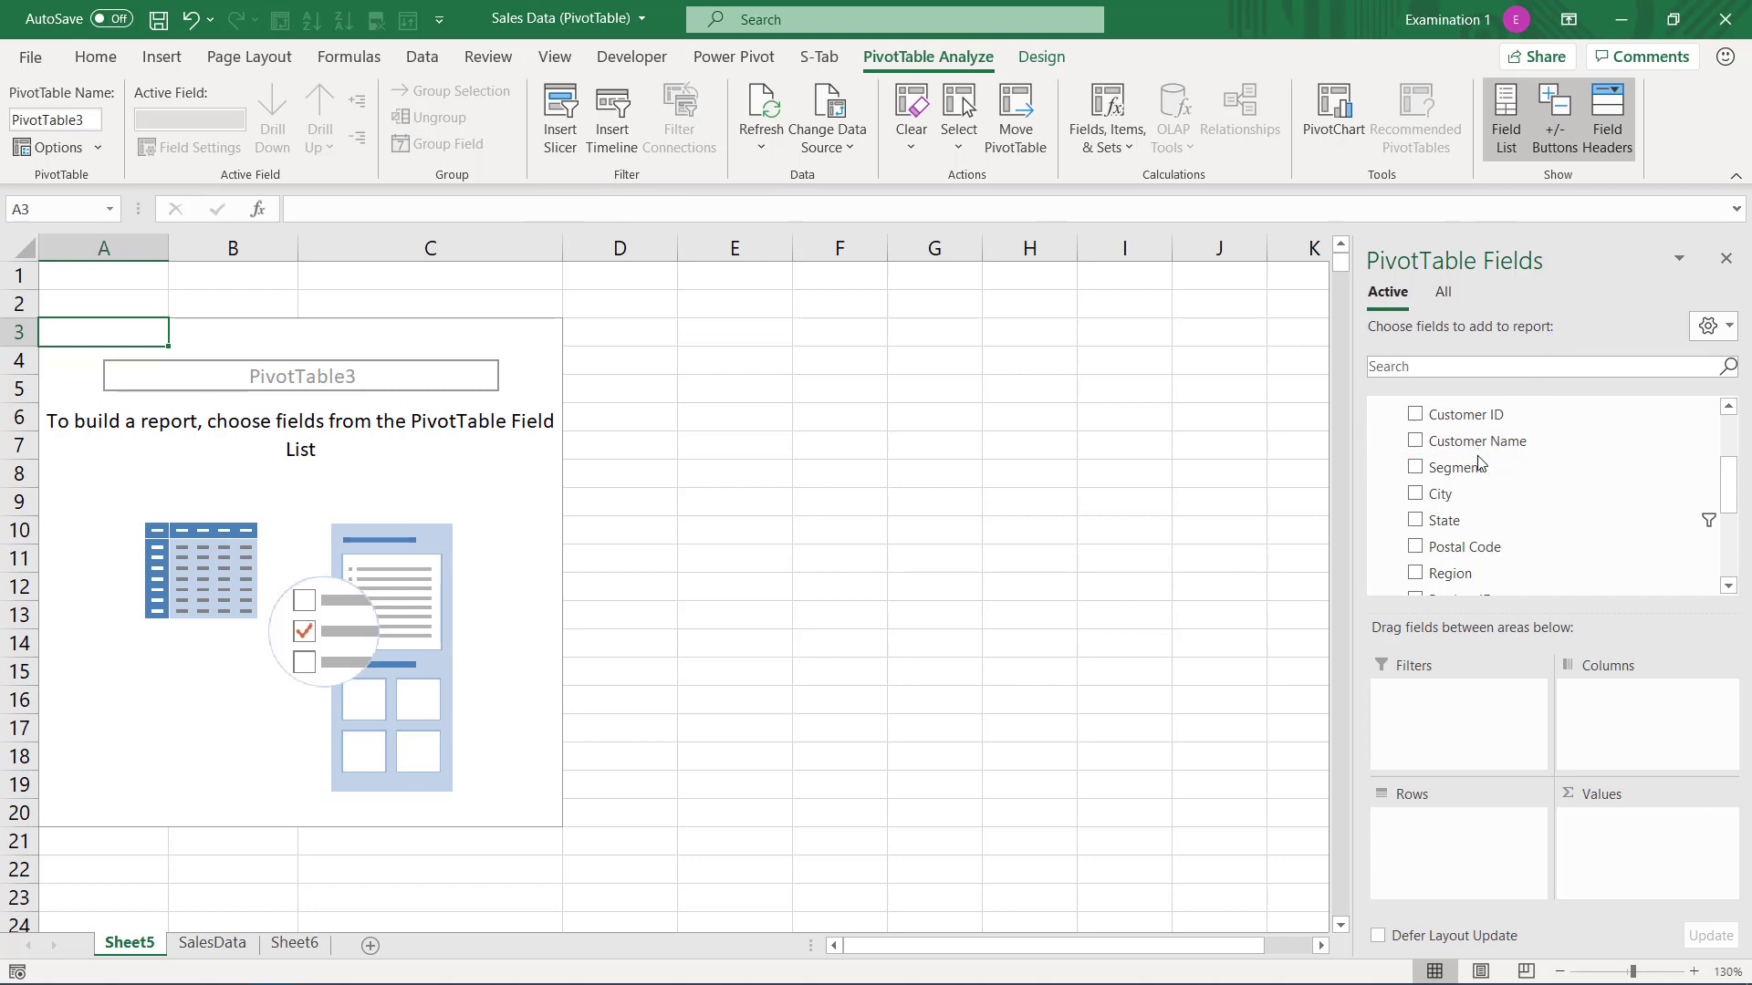
scroll(1479, 465, "up", 2)
scroll(1504, 529, "down", 4)
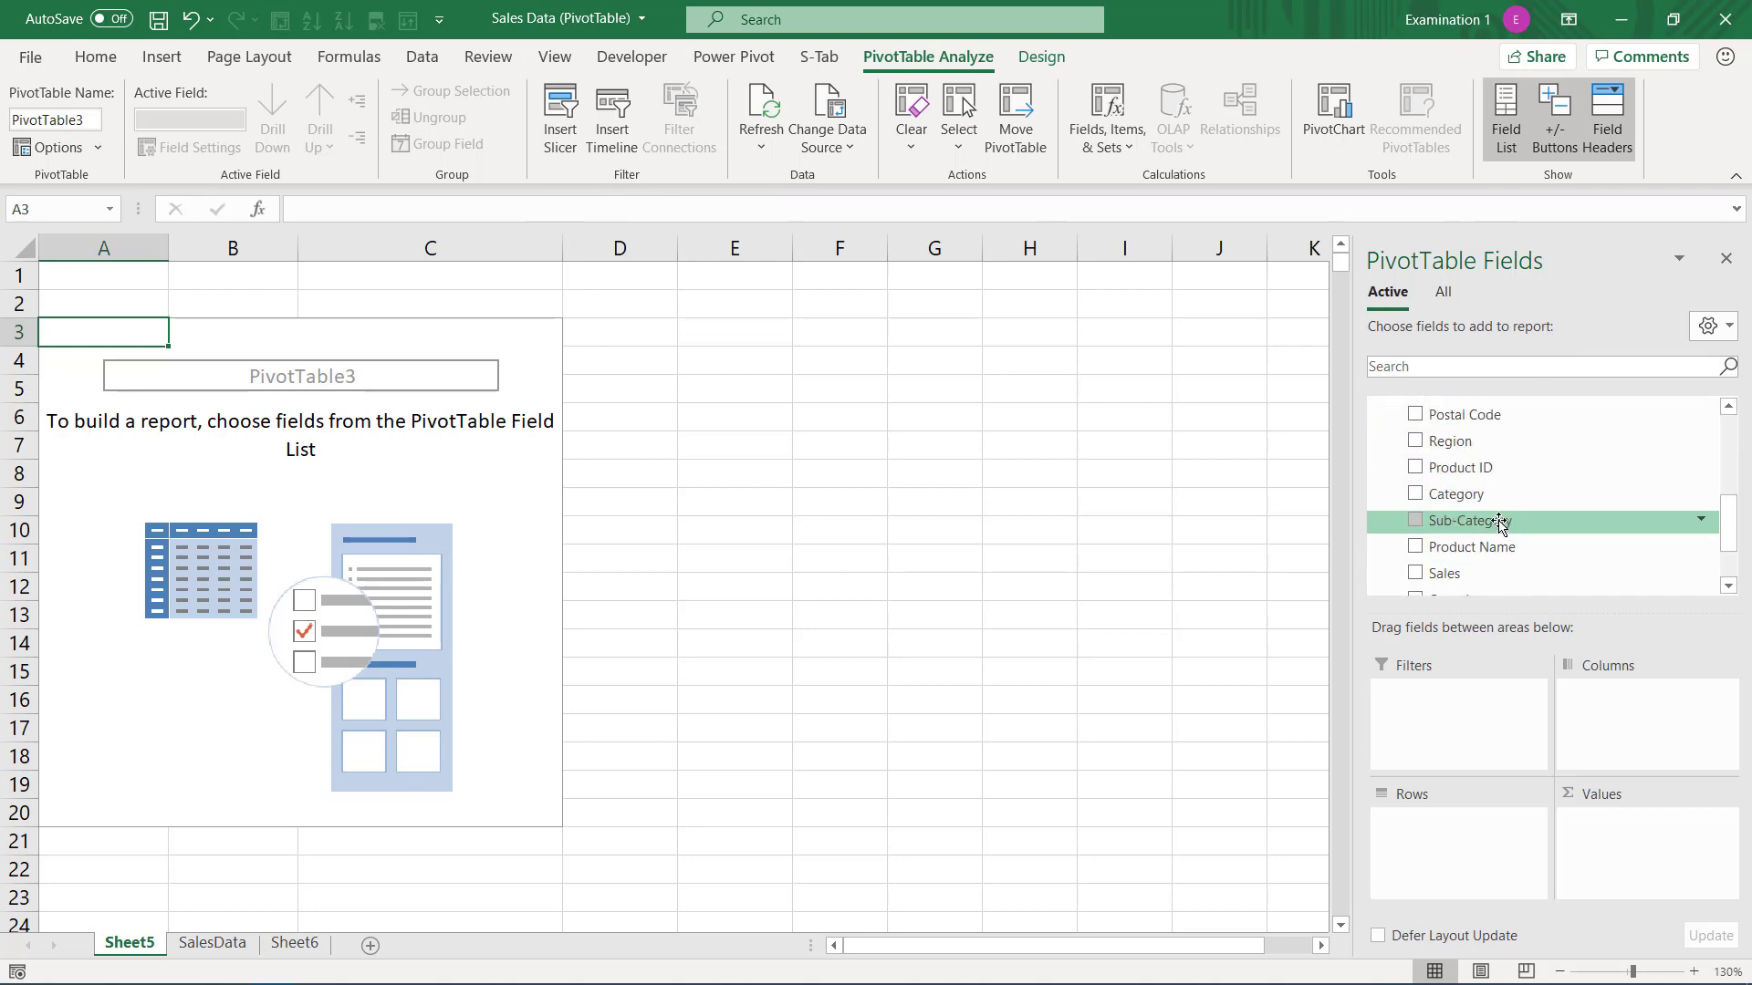
scroll(1487, 511, "up", 1)
left_click_drag(1458, 406, 1460, 828)
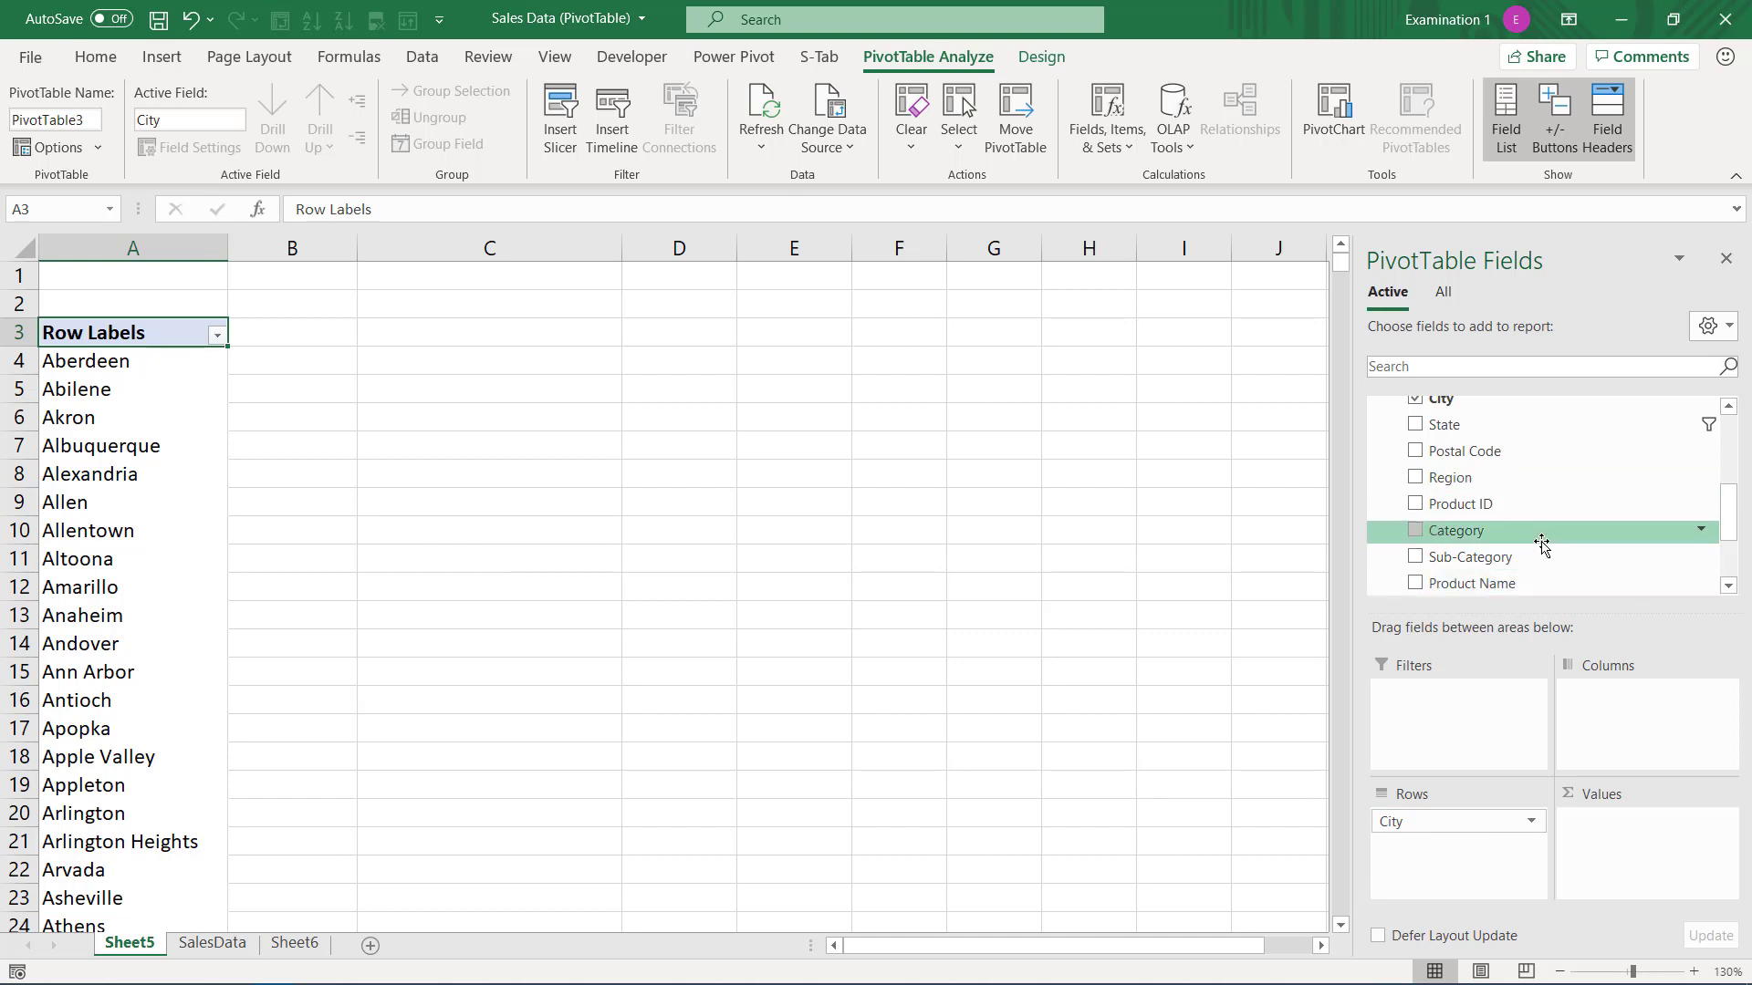
scroll(1541, 545, "down", 2)
left_click_drag(1488, 570, 1659, 831)
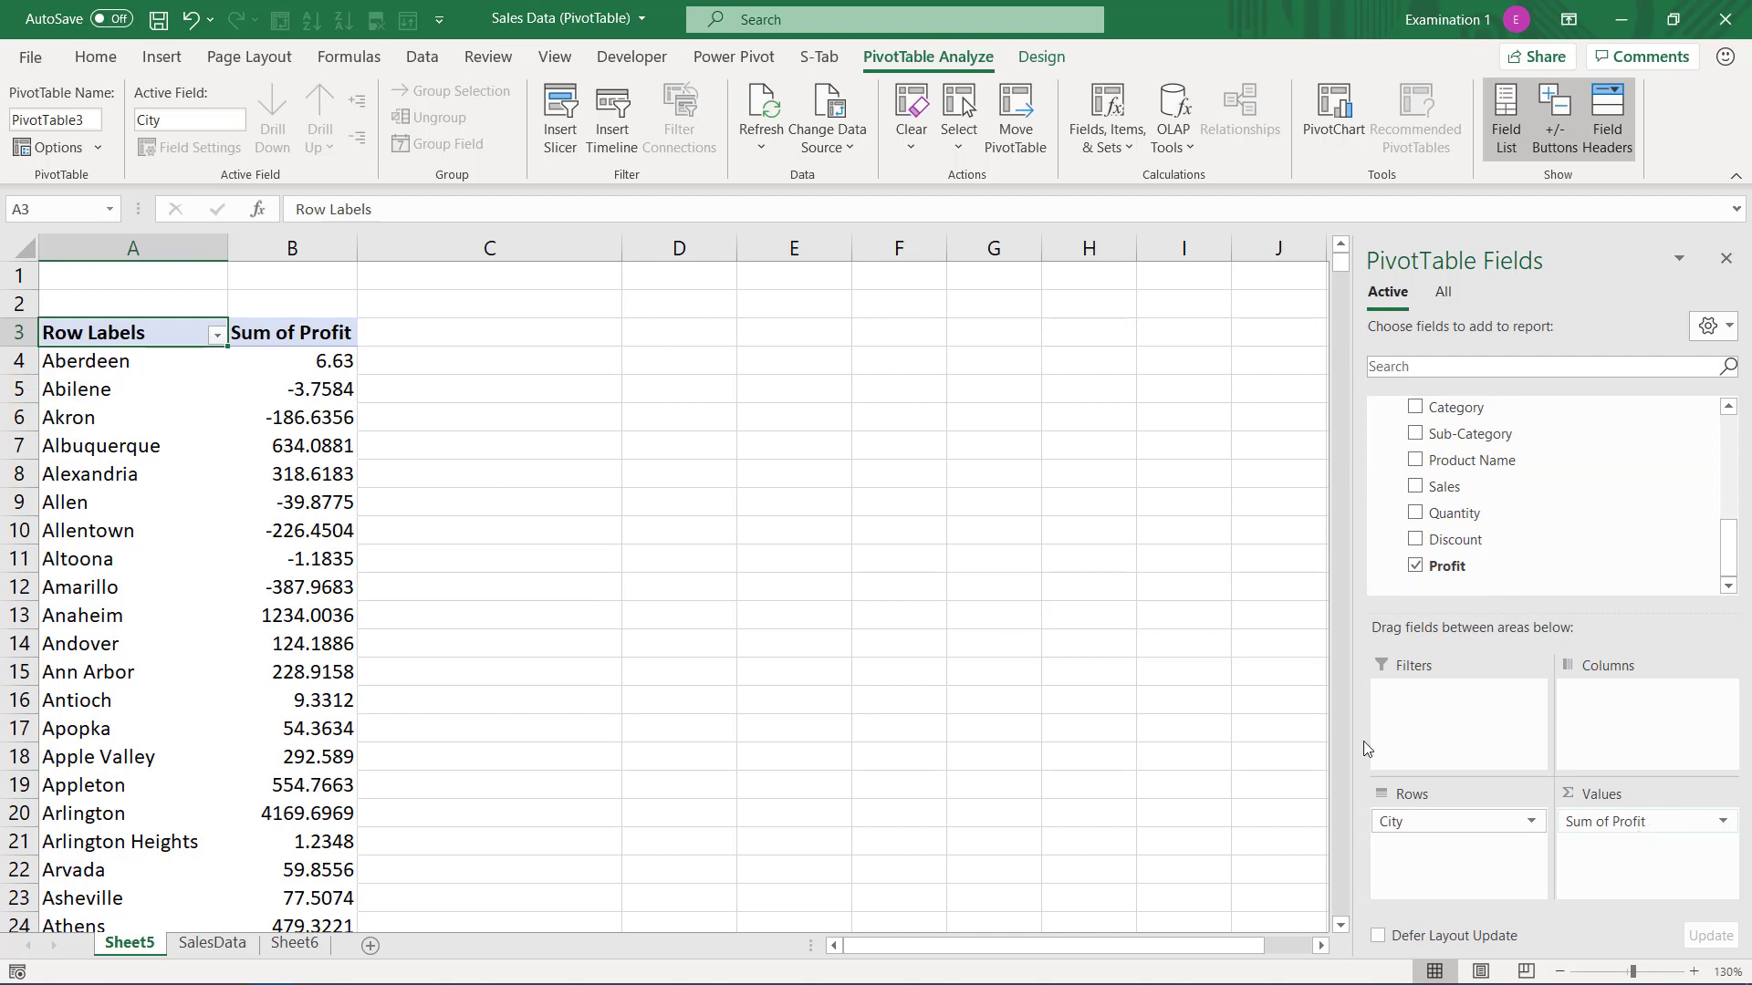
- Format the Sum of Profit values as Currency with the $ symbol and two decimal places
left_click(295, 356)
left_click(1683, 821)
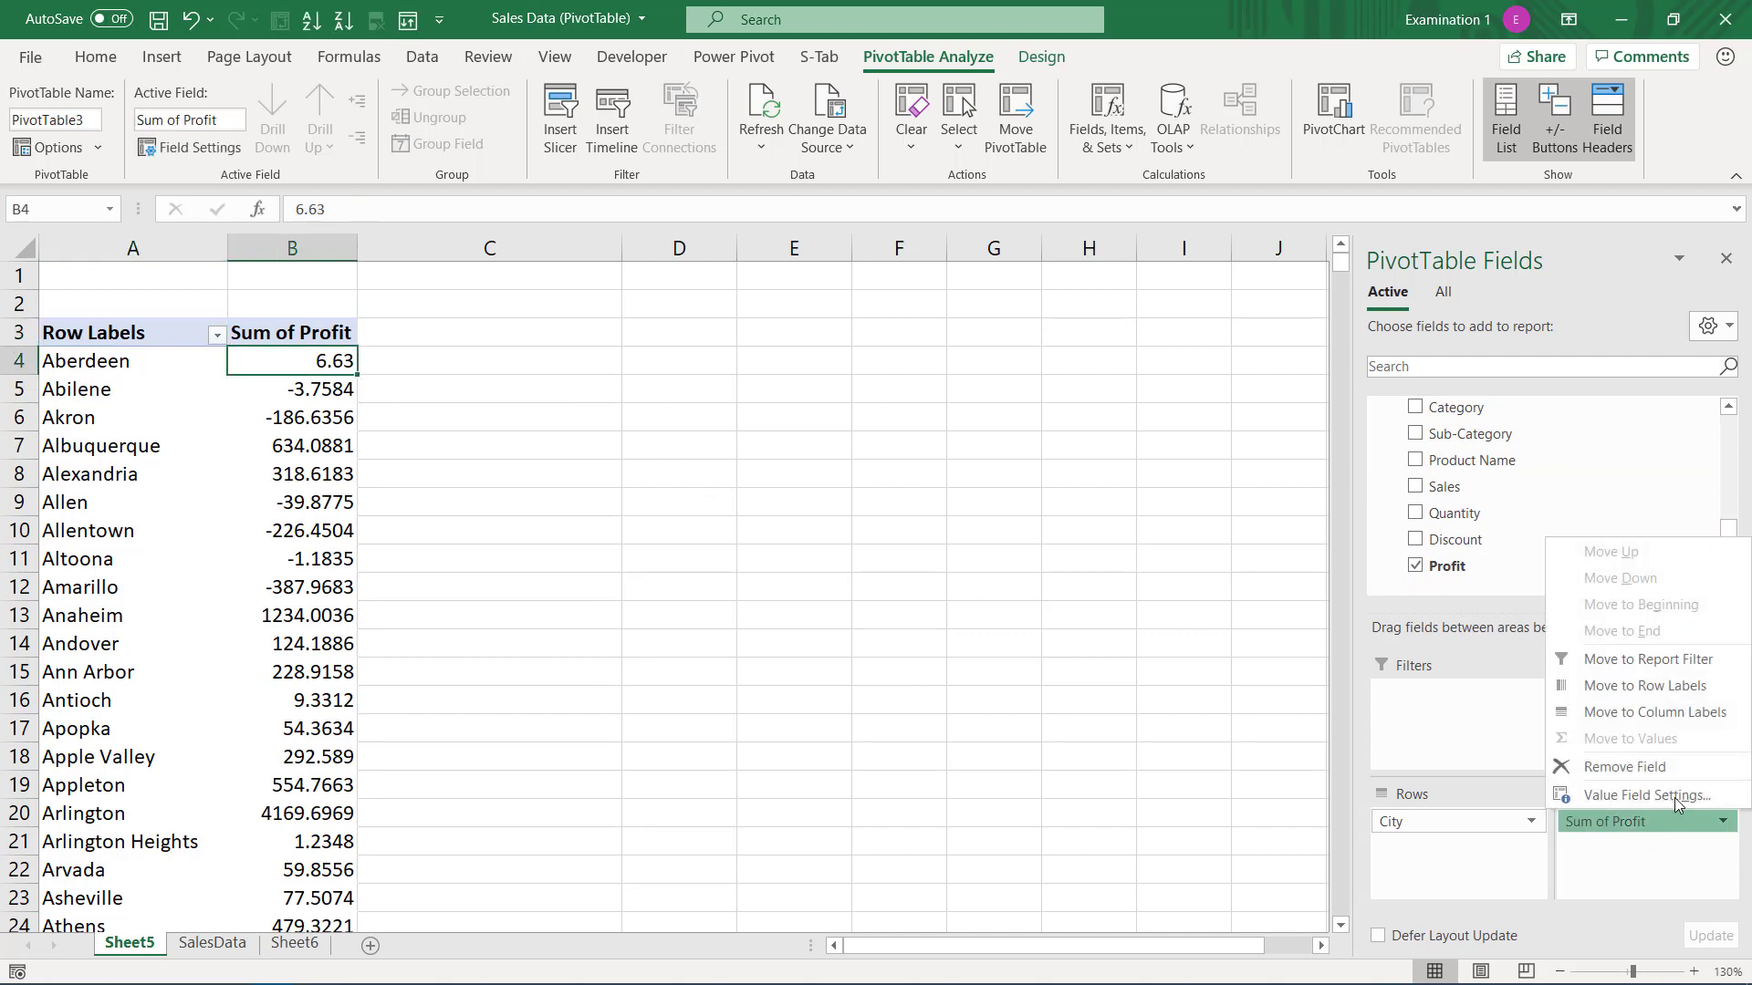
left_click(1672, 795)
left_click(764, 622)
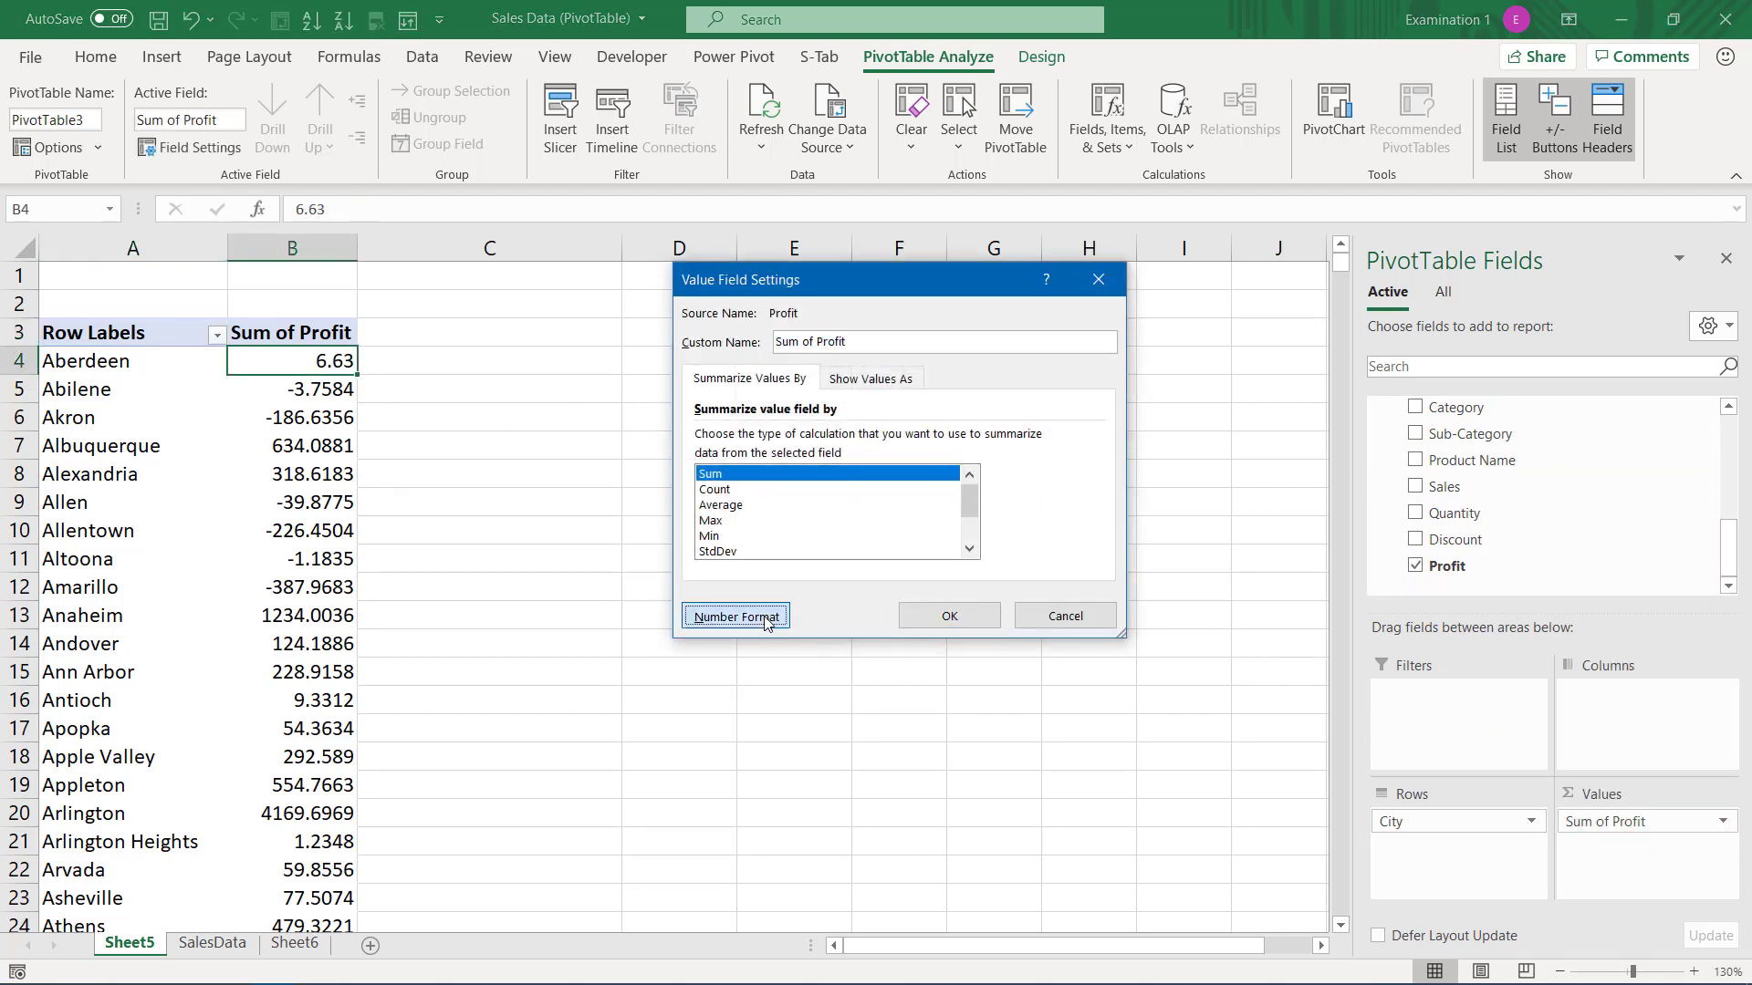
left_click(717, 304)
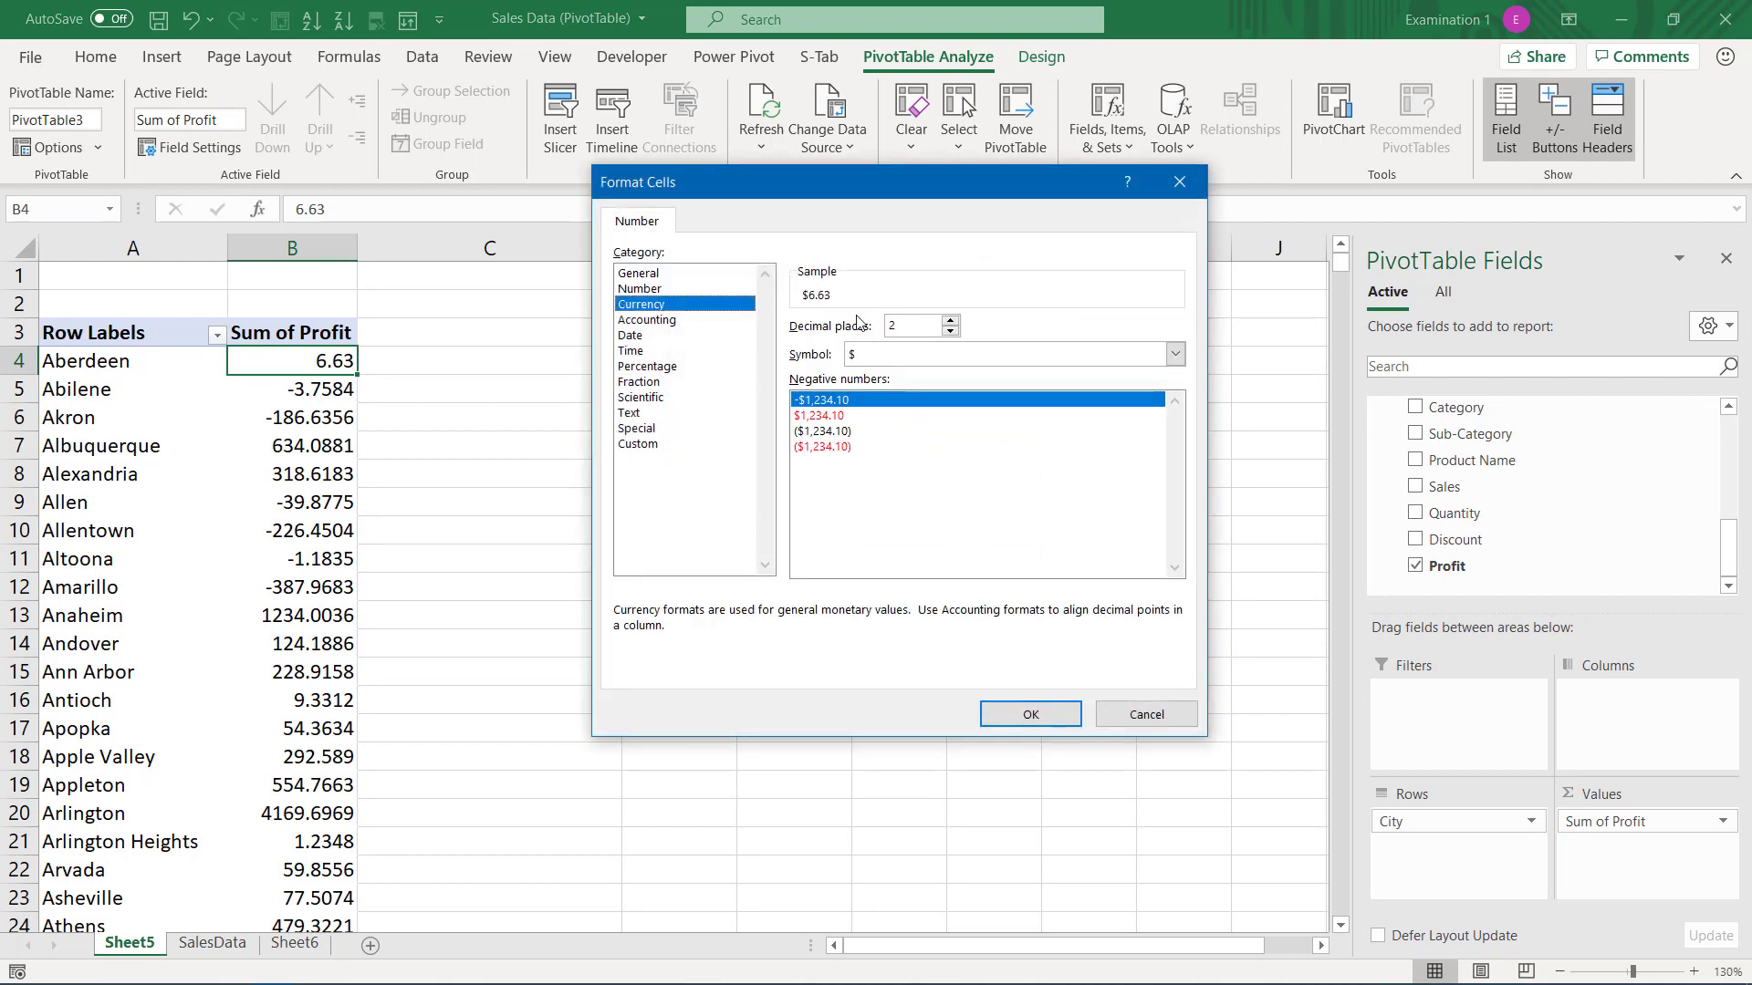
left_click(1030, 713)
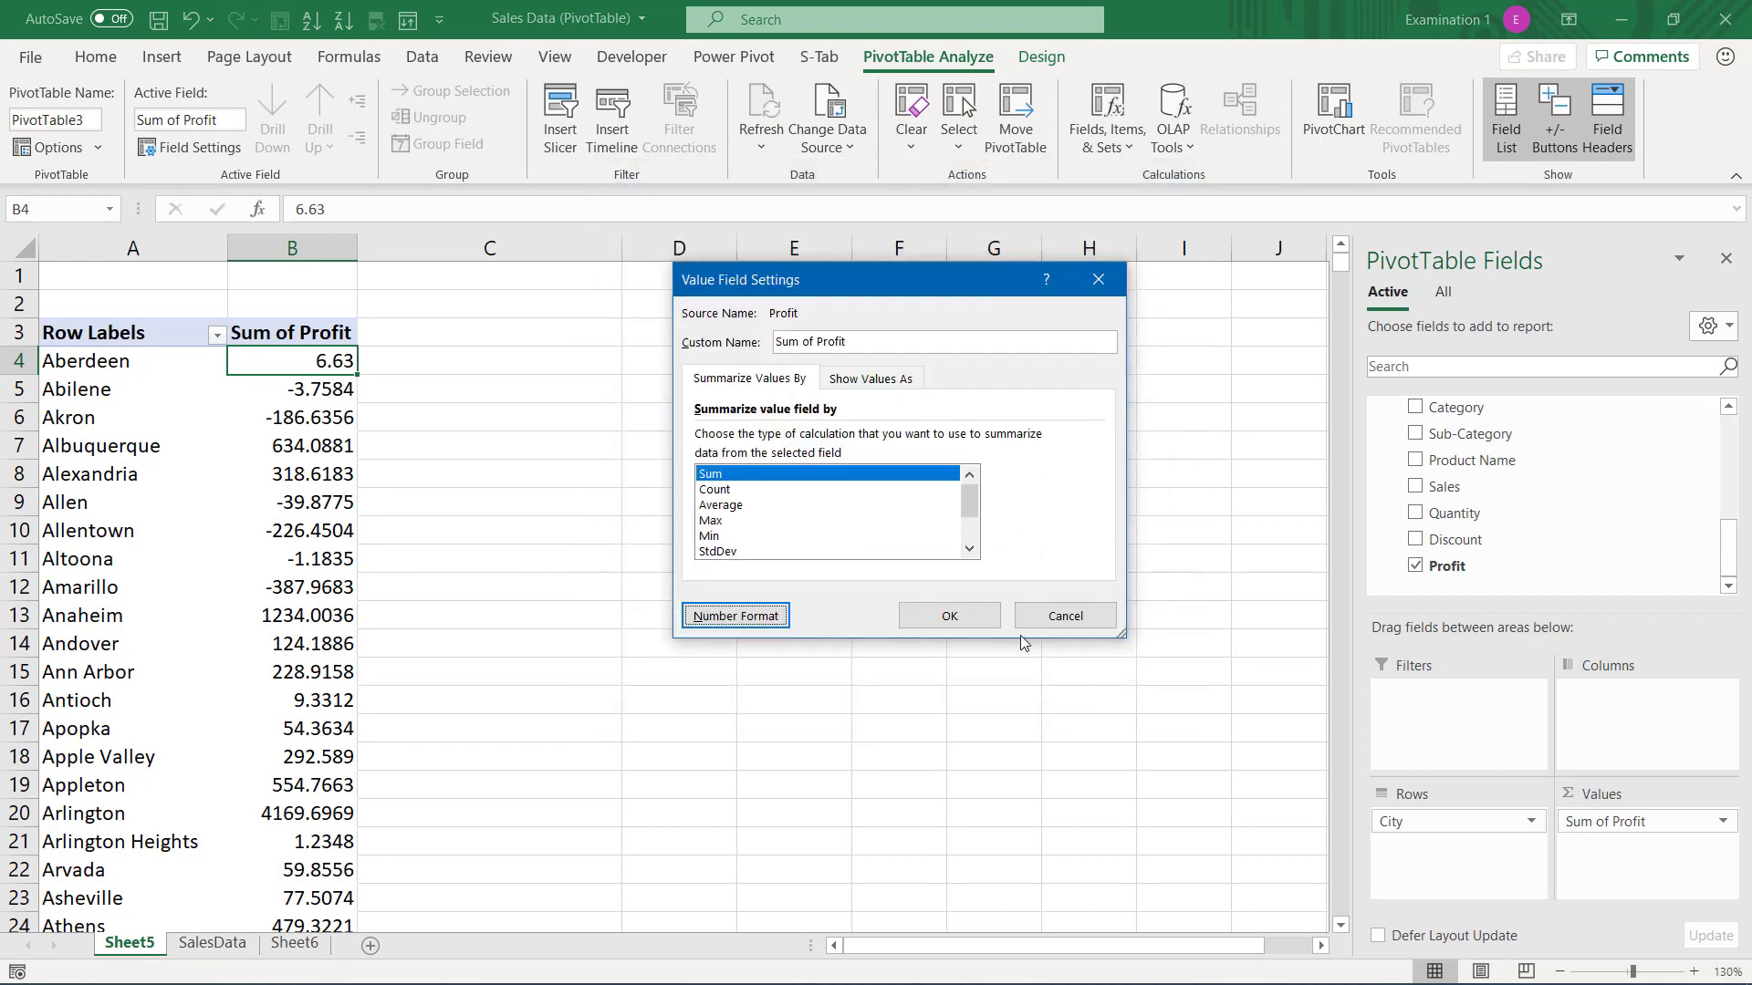
left_click(1046, 621)
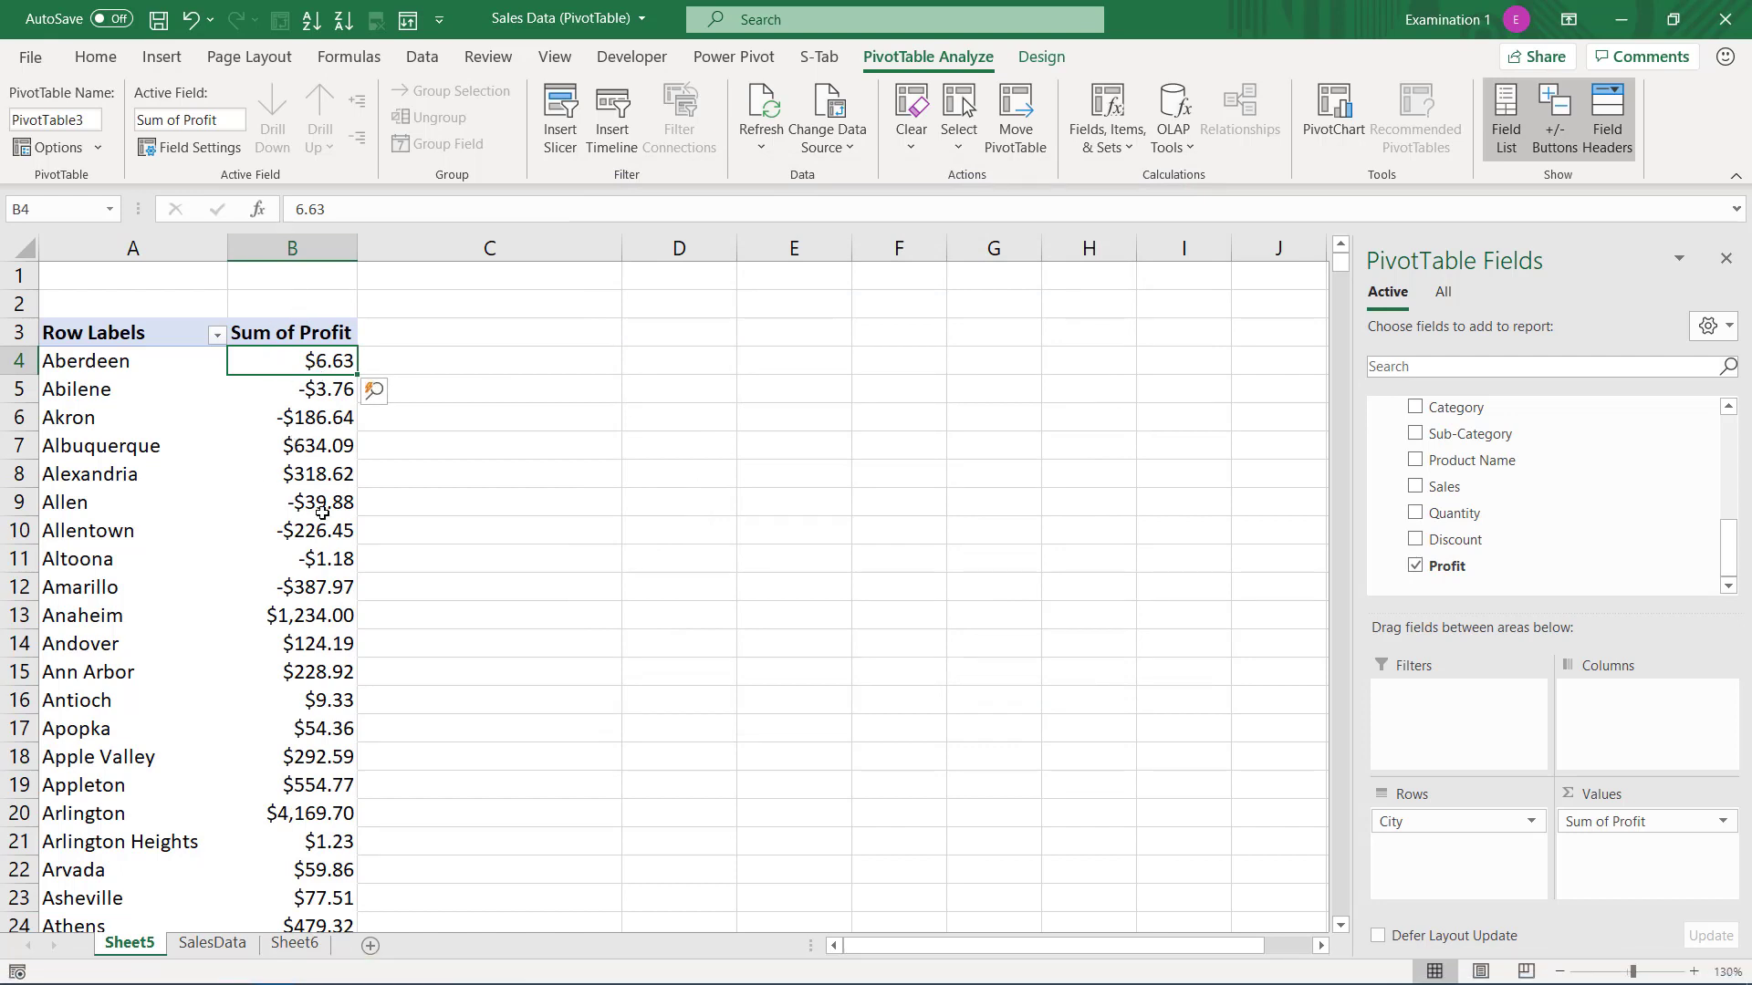
left_click(117, 371)
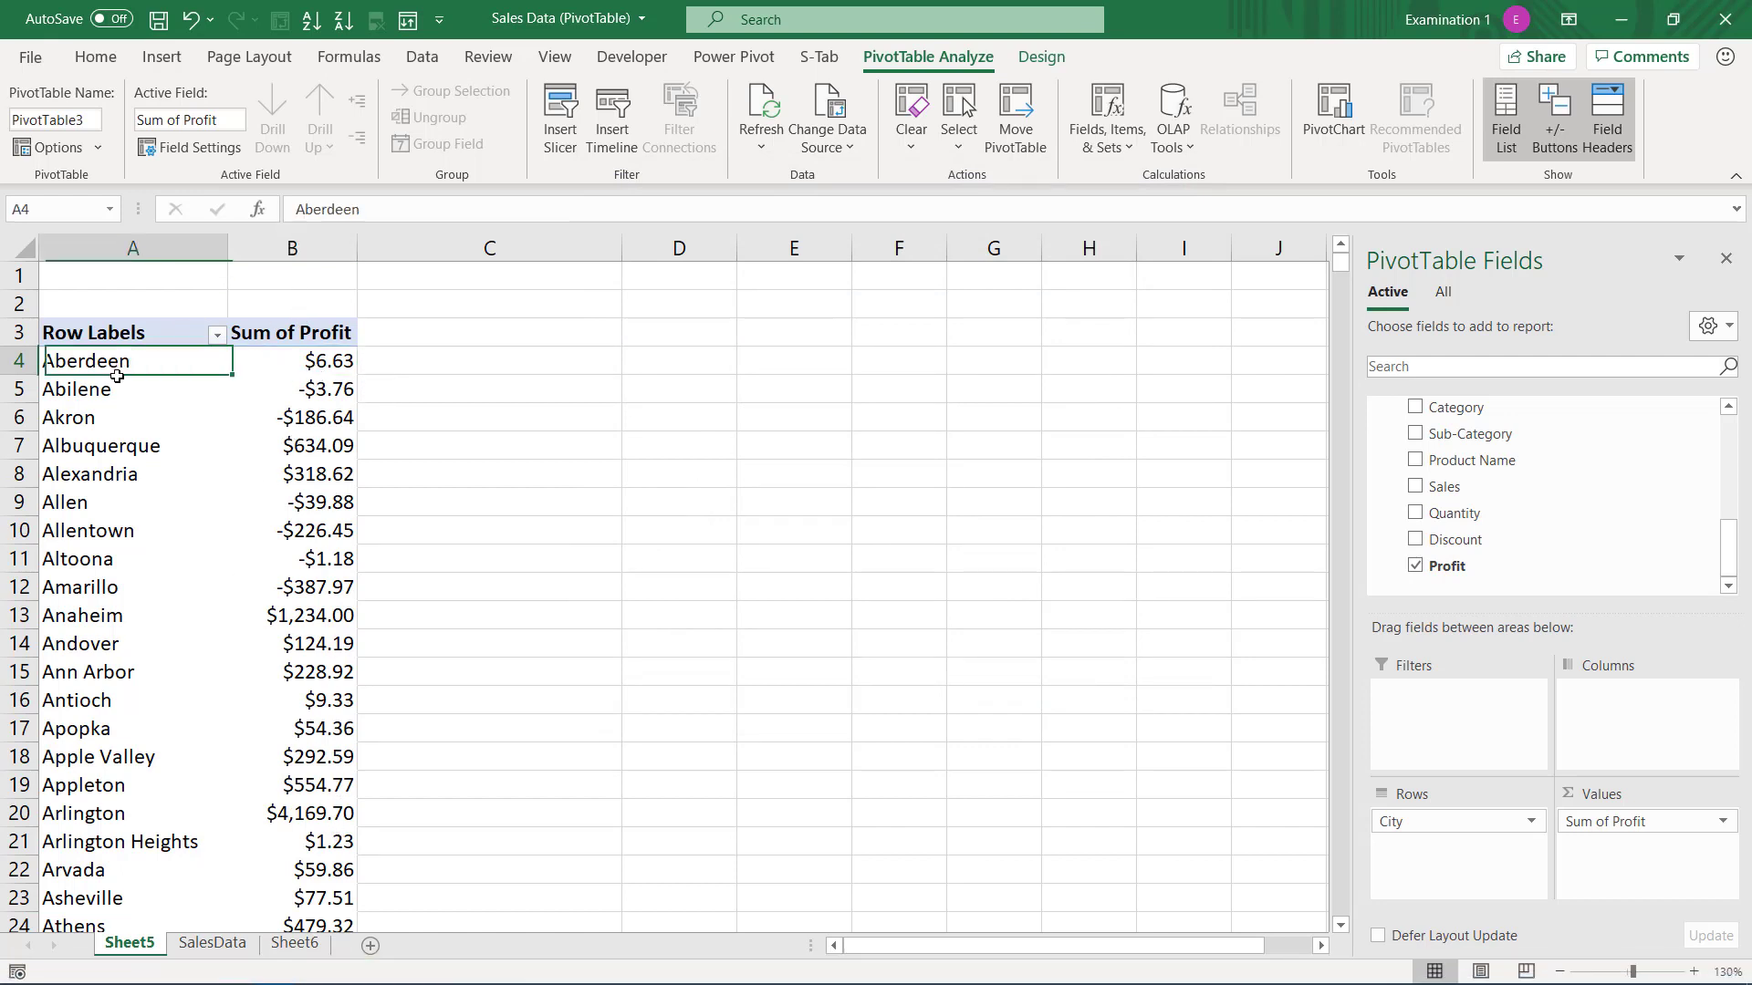
left_click_drag(116, 376, 123, 449)
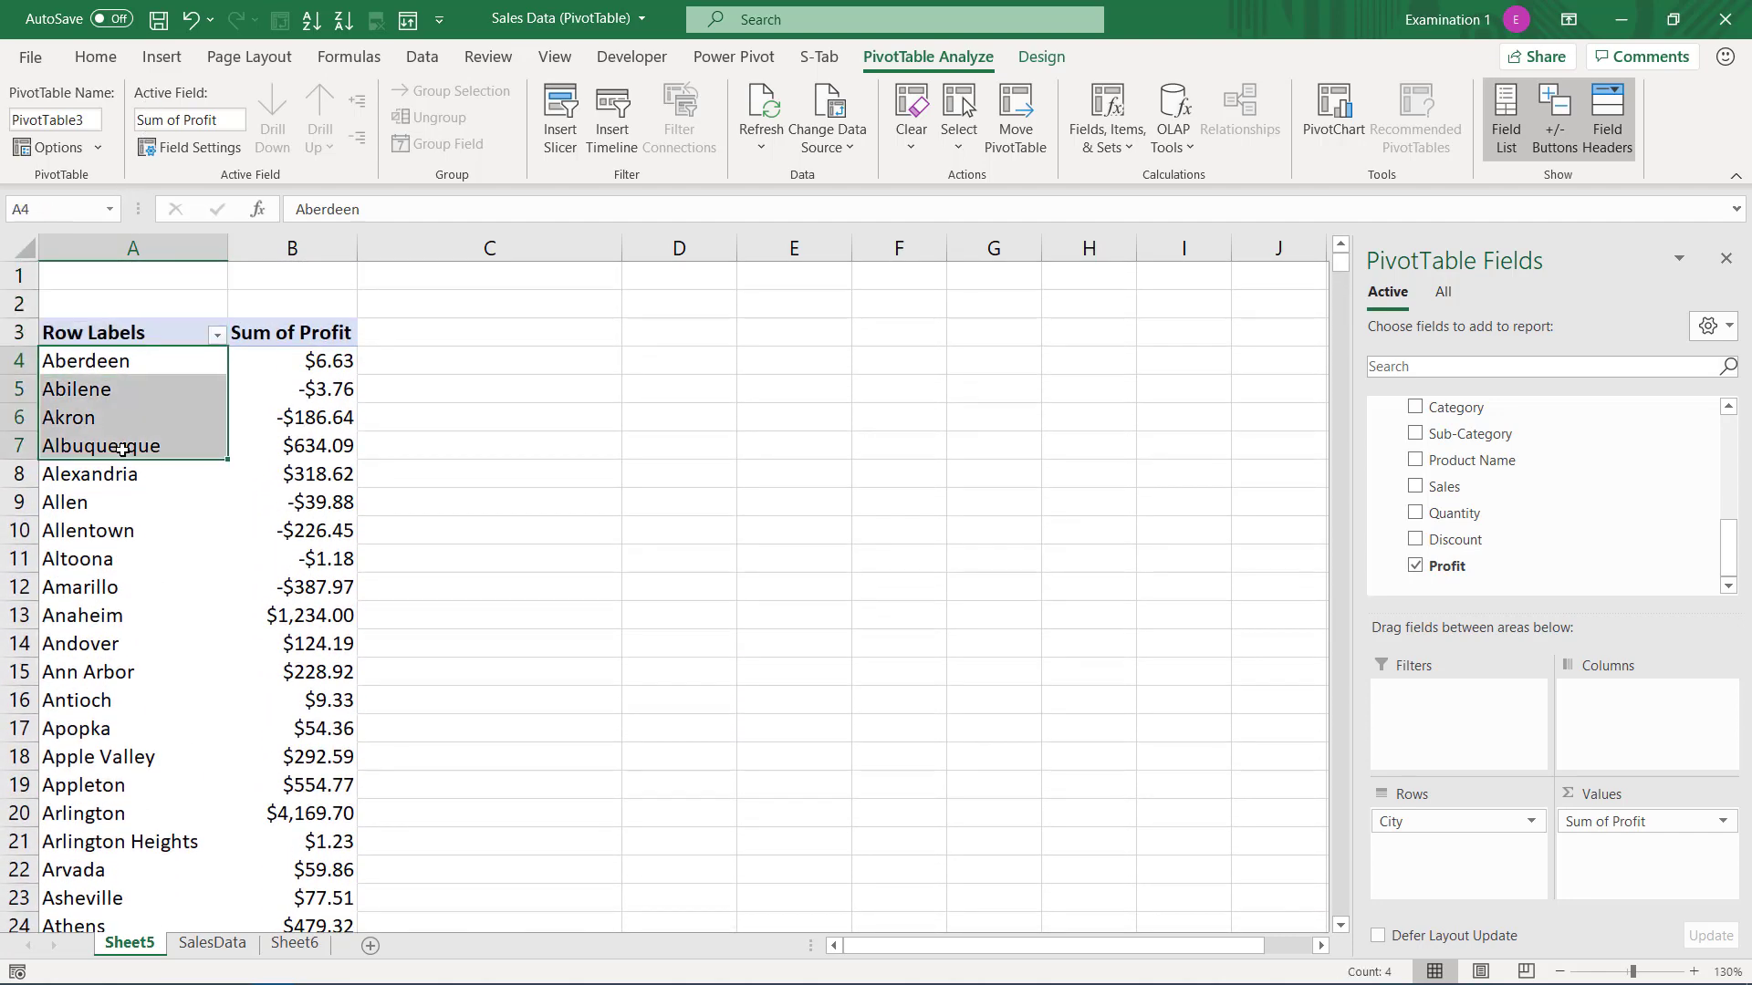
left_click(123, 449)
left_click(239, 498)
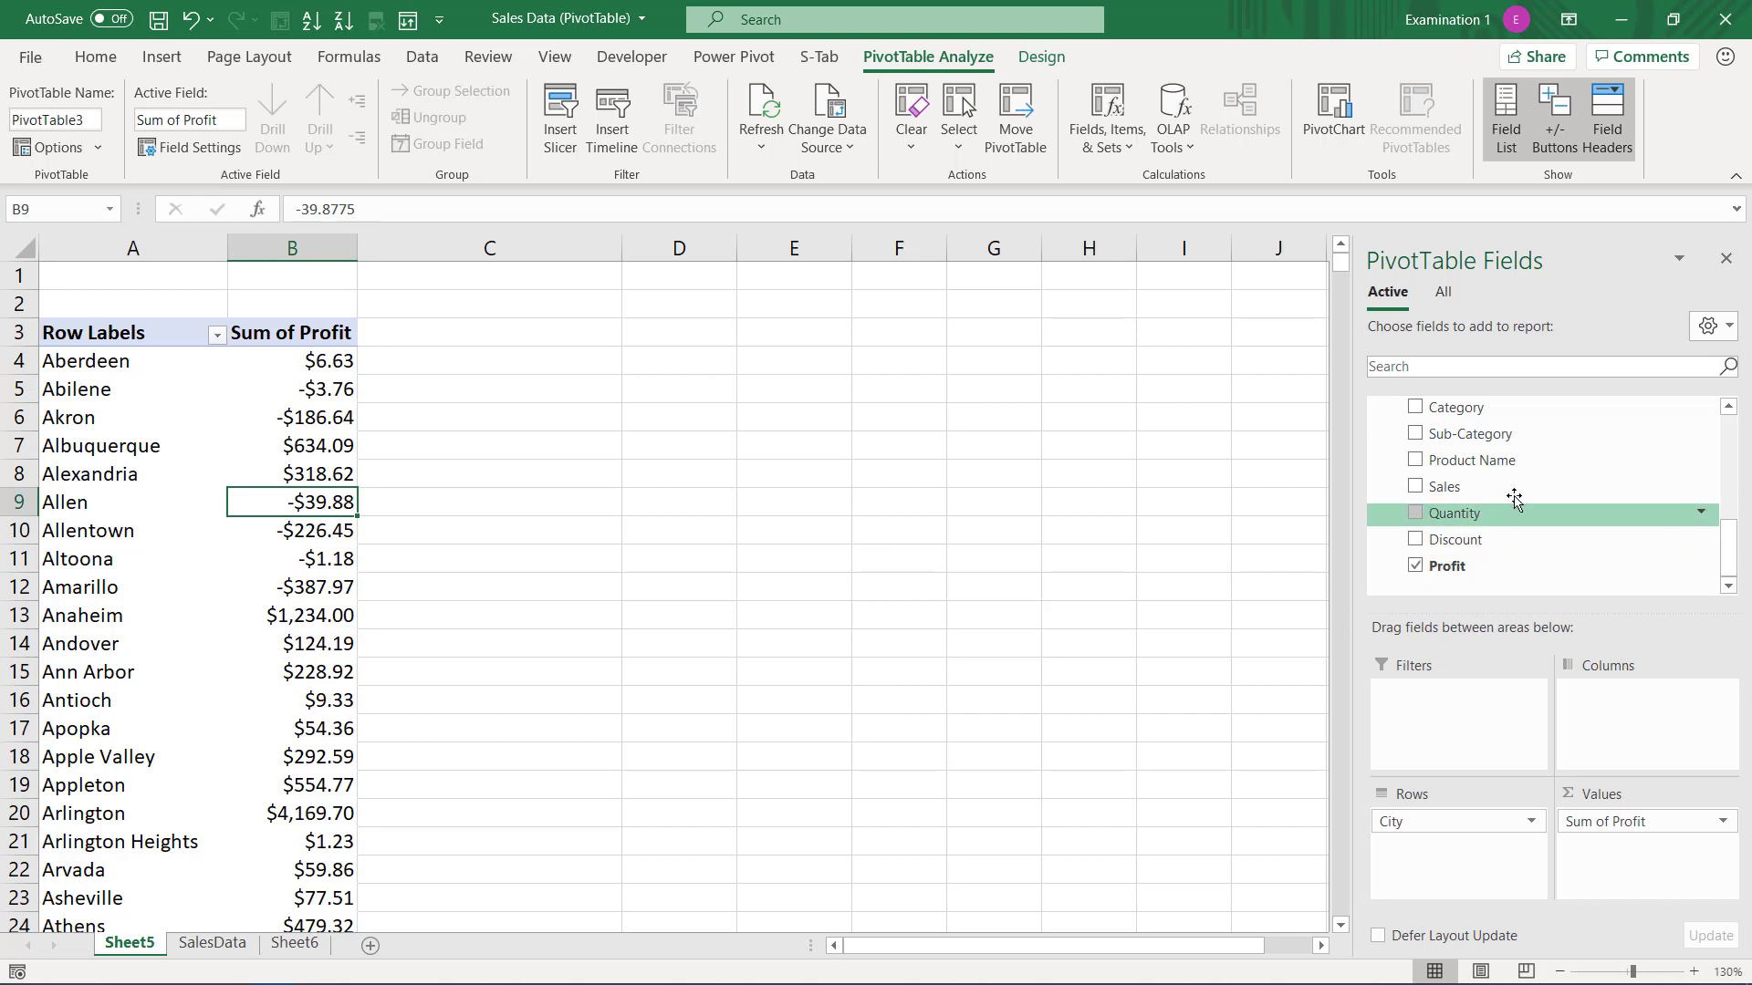
- Add the State field to the PivotTable as a report filter
scroll(1513, 499, "up", 4)
scroll(1492, 551, "down", 3)
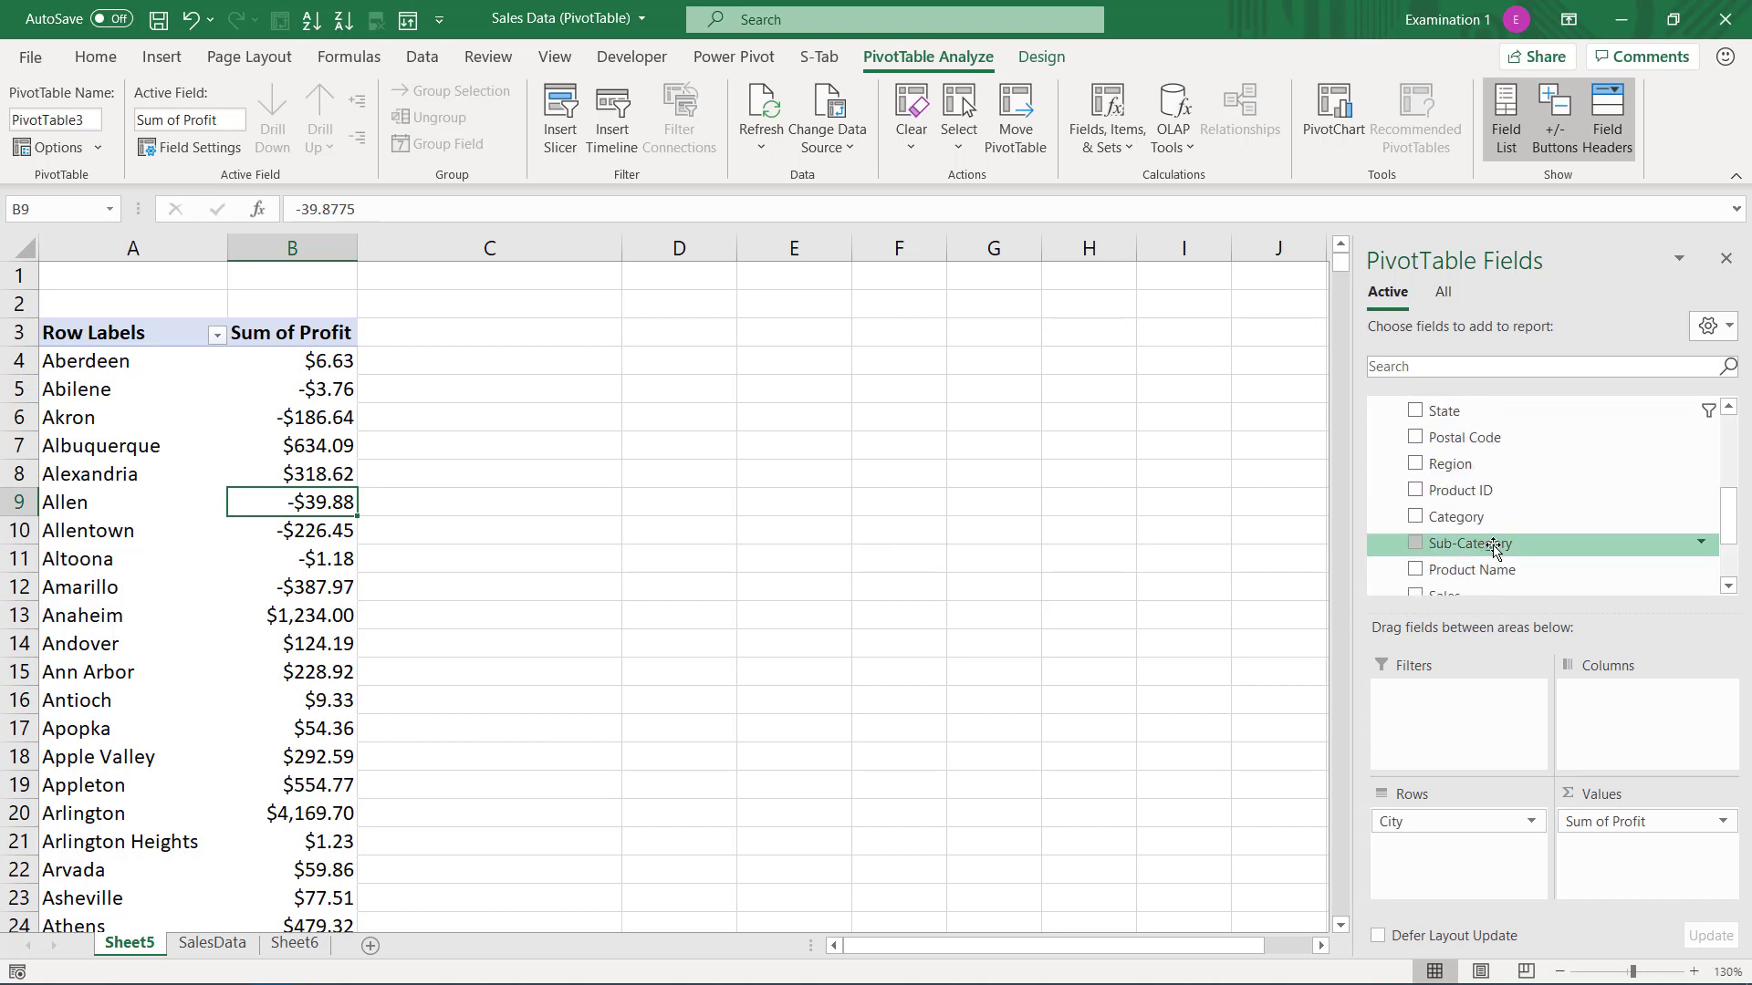
scroll(1494, 548, "up", 2)
left_click_drag(1445, 574, 1480, 730)
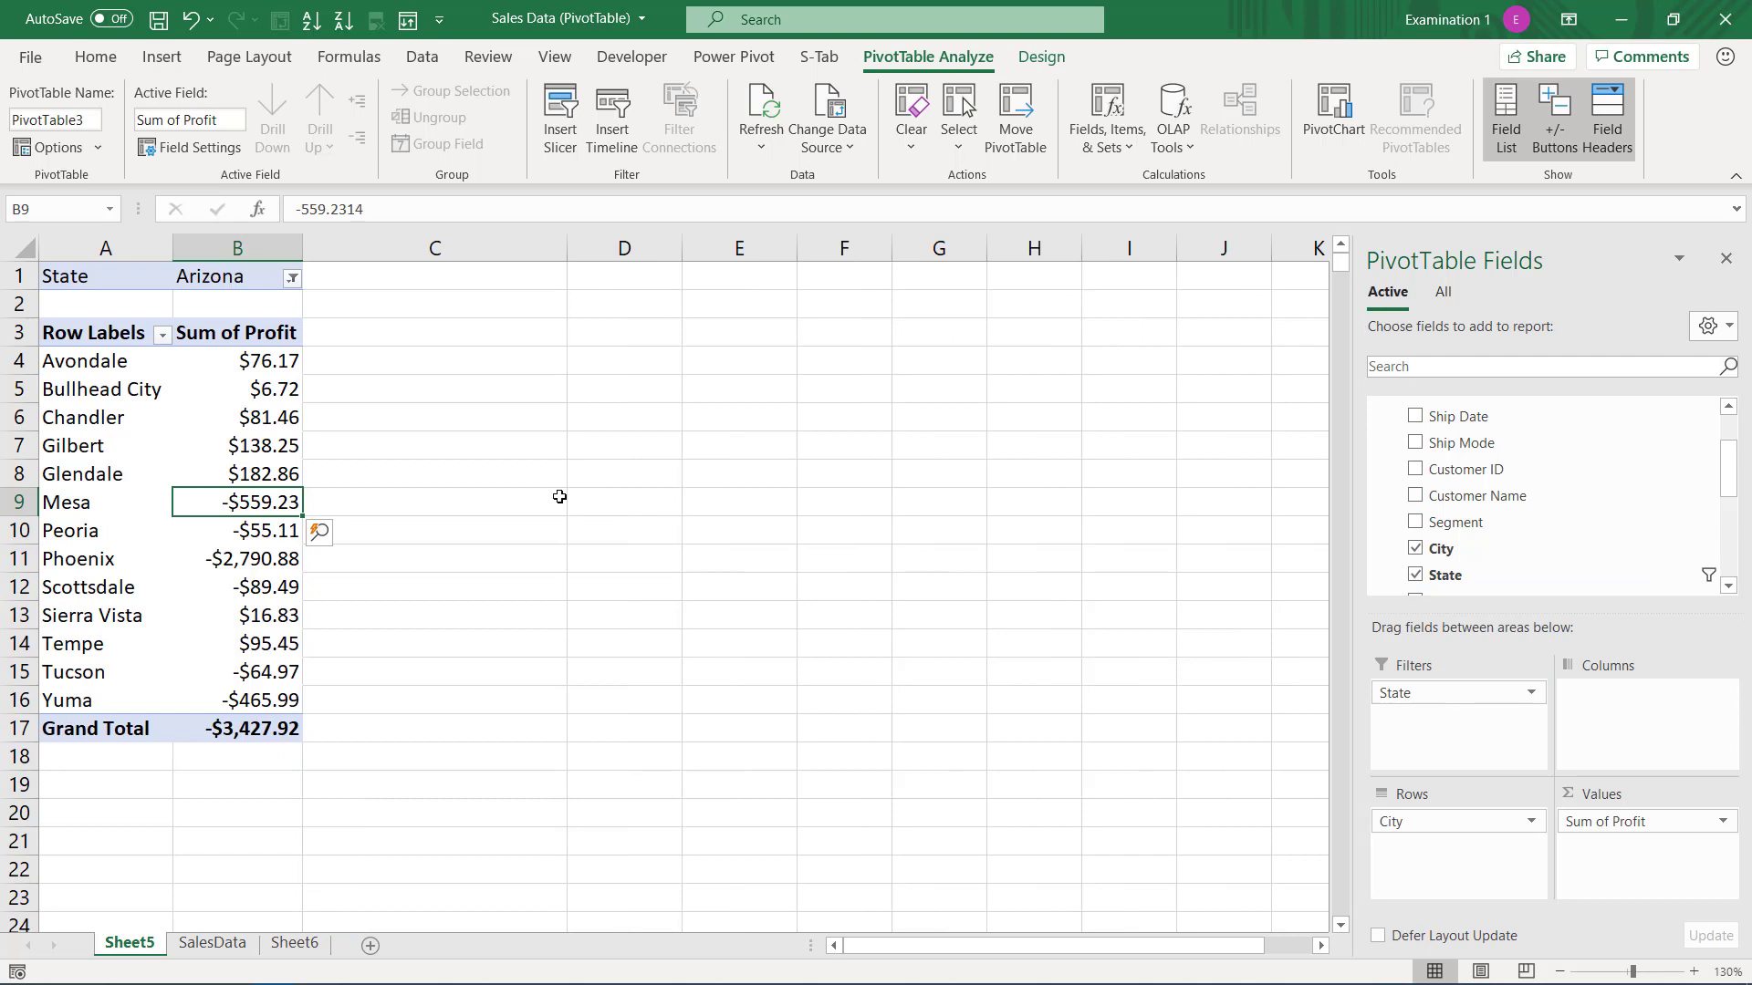
- Set the State report filter to include all states
left_click(292, 278)
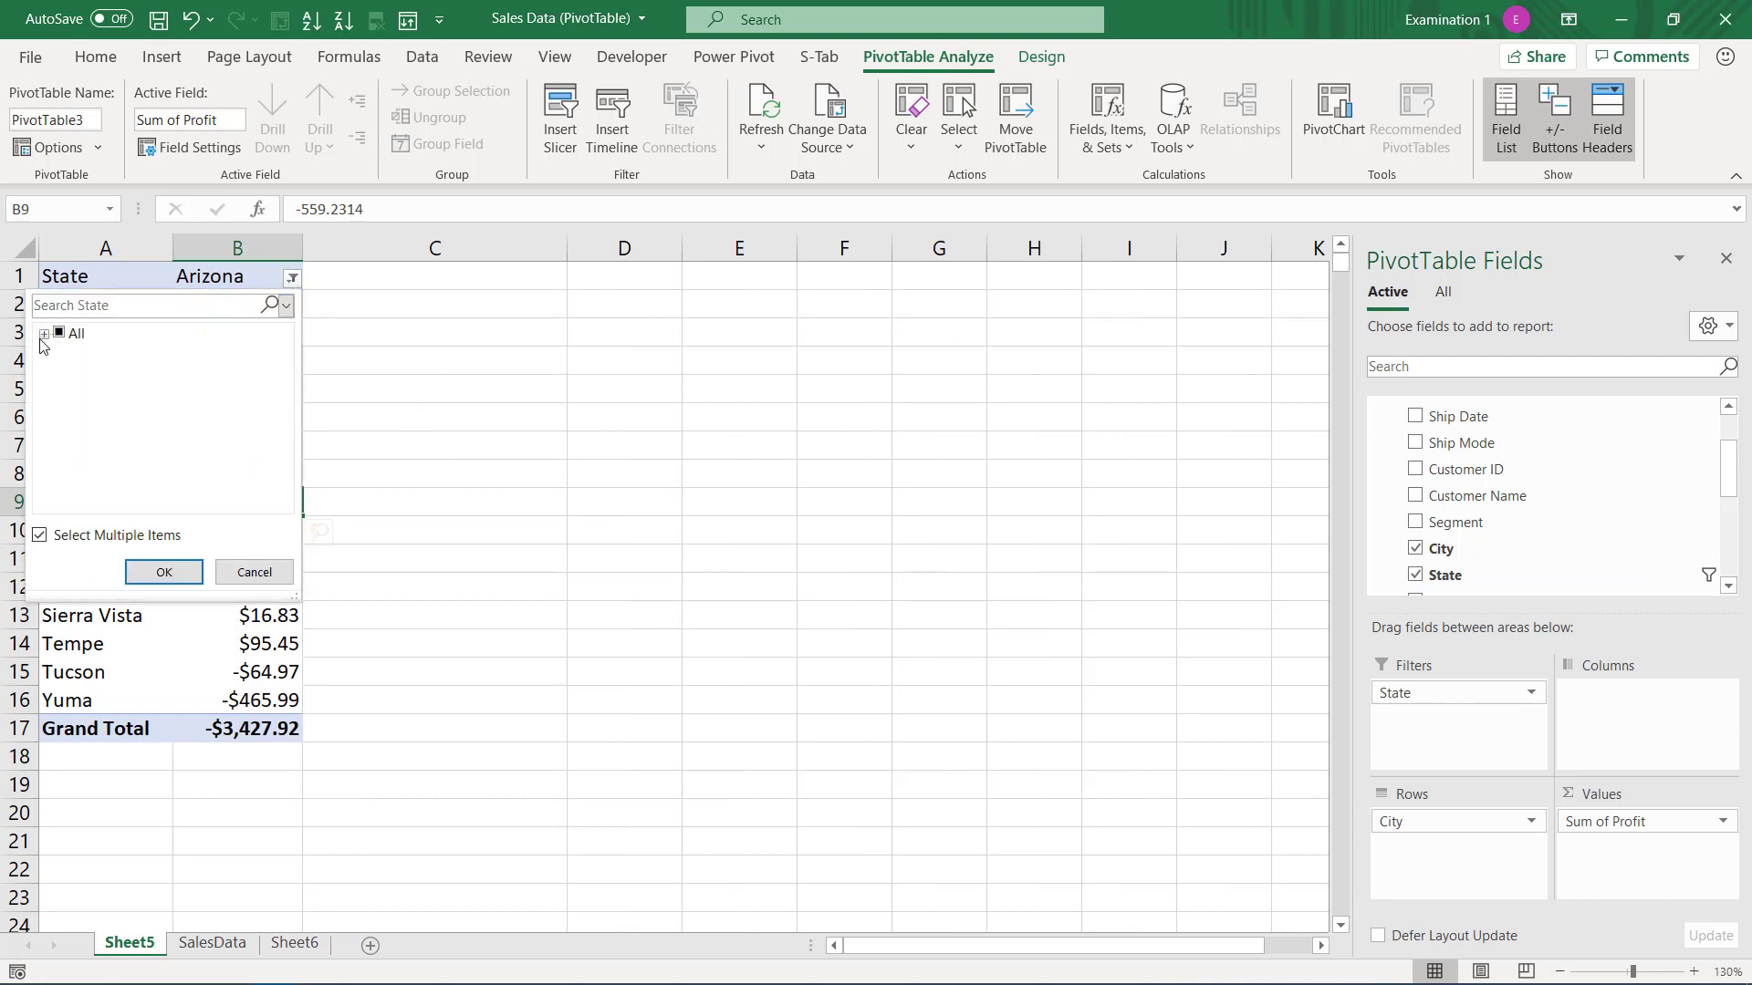
left_click(44, 334)
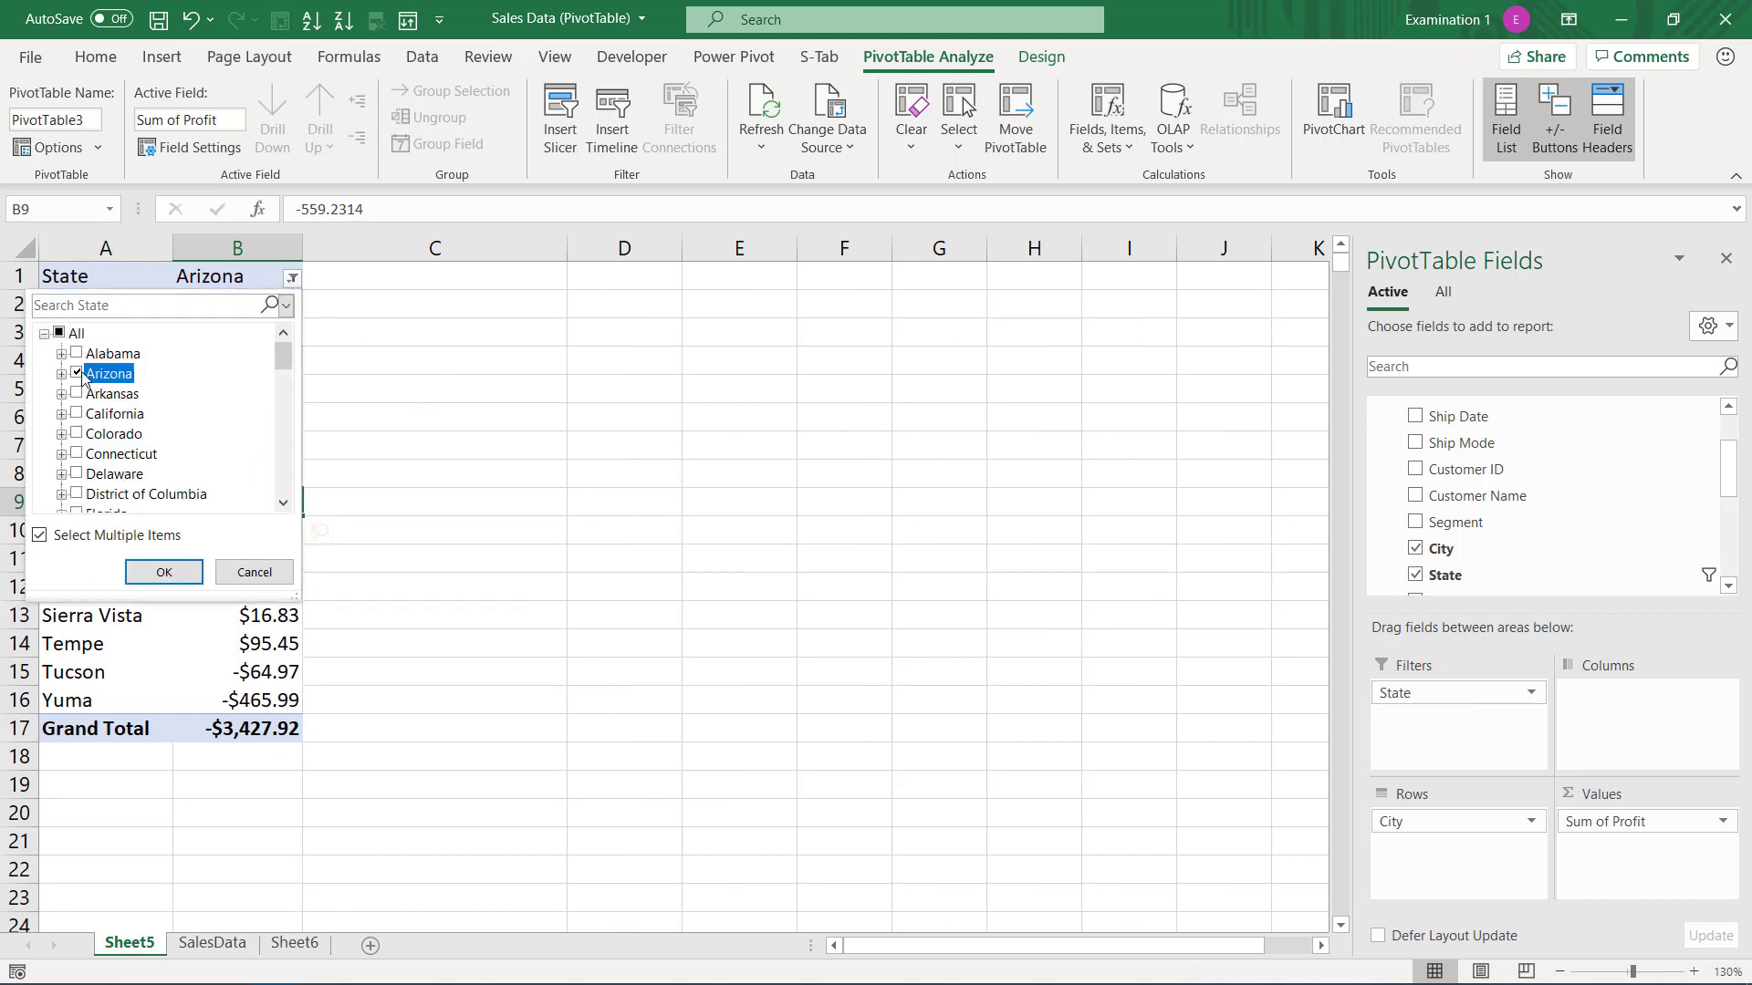
left_click(78, 374)
left_click(80, 342)
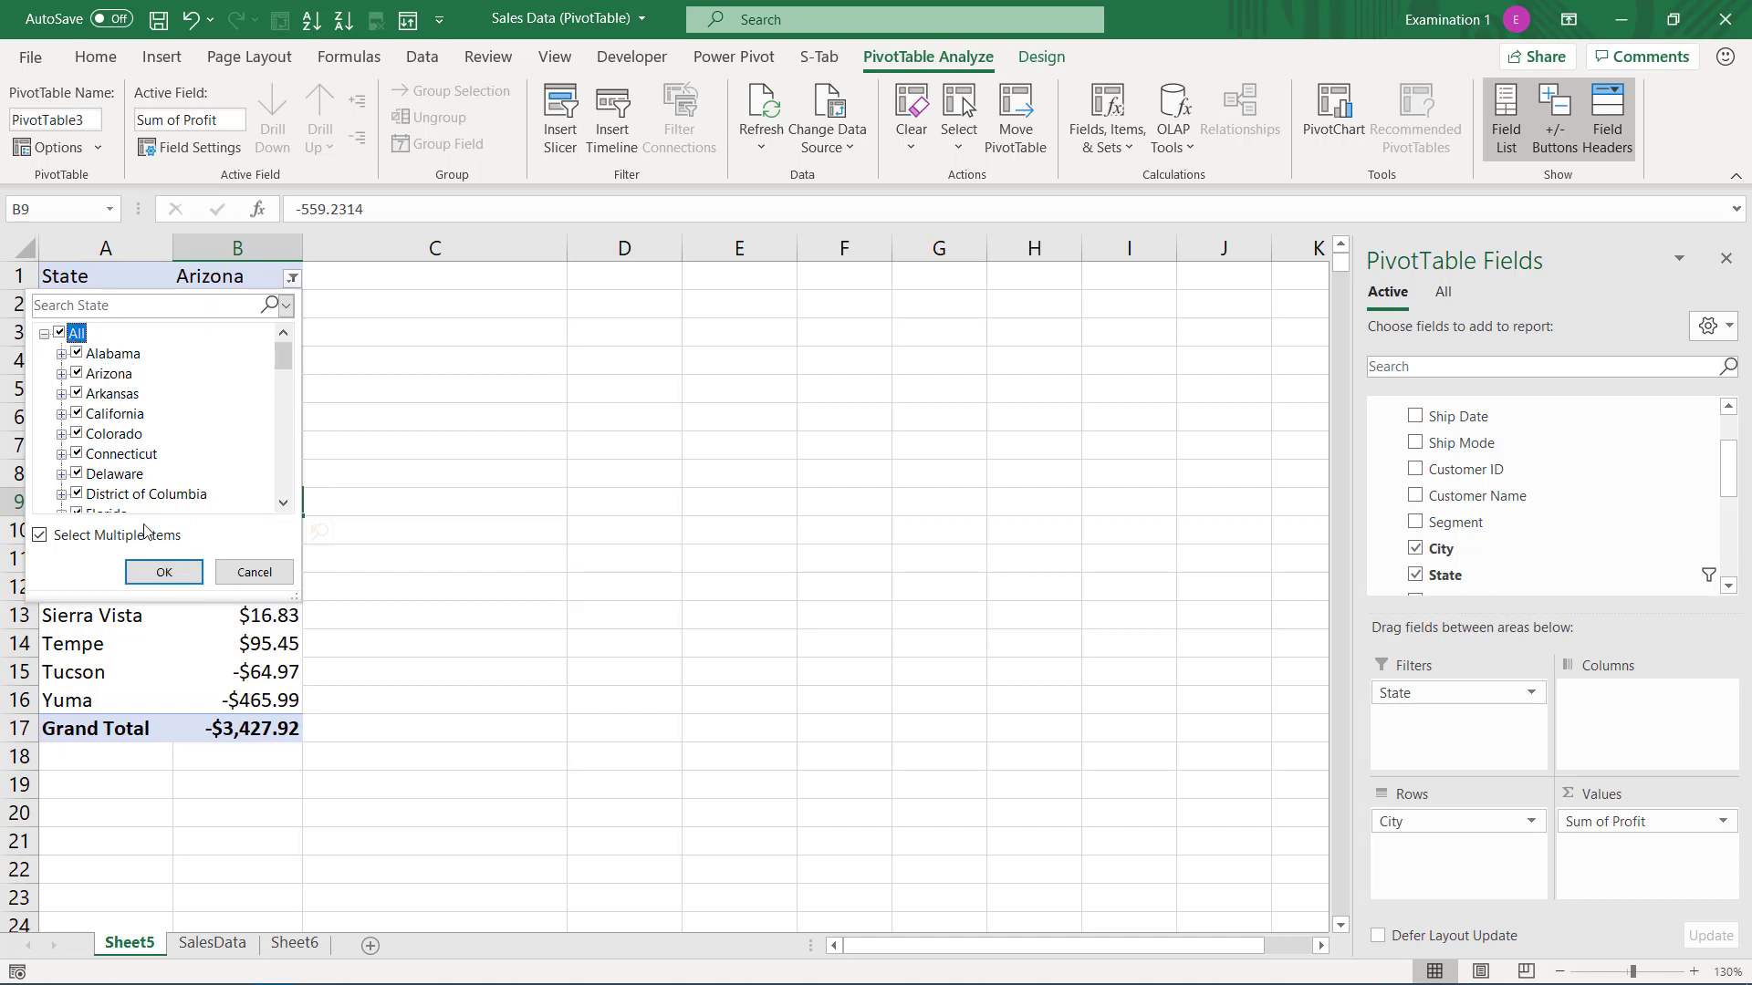
left_click(162, 573)
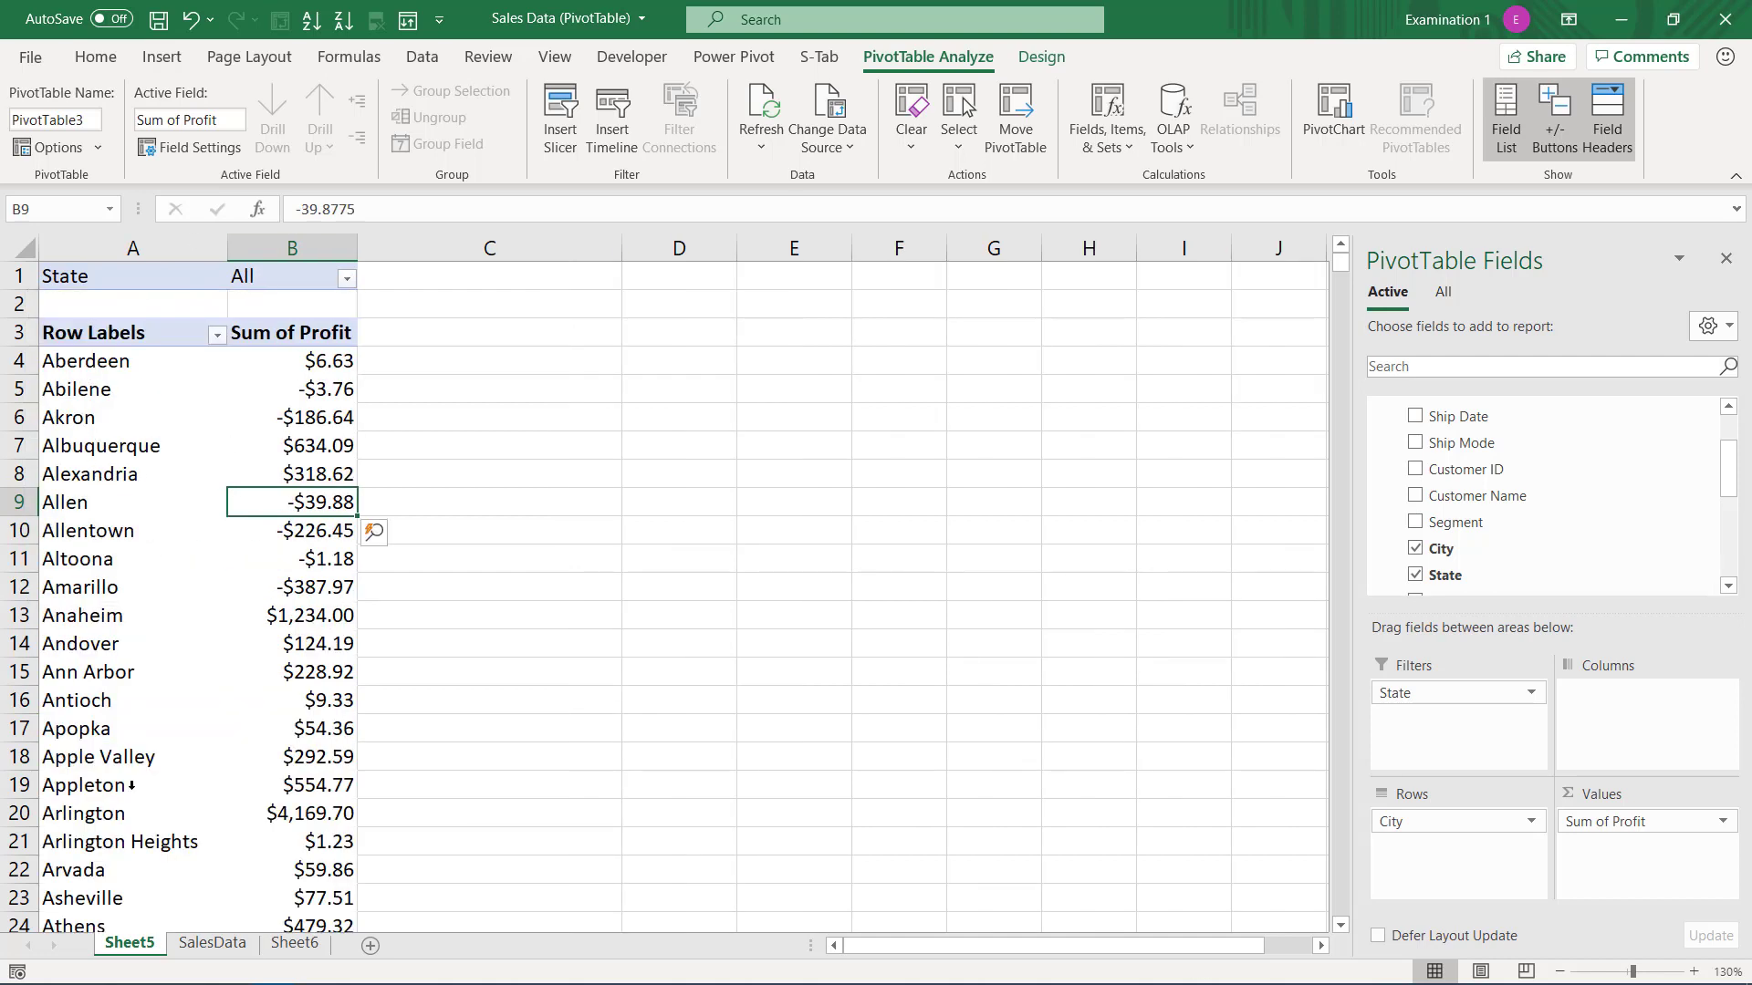
- Restrict the State report filter to Delaware only
left_click(347, 278)
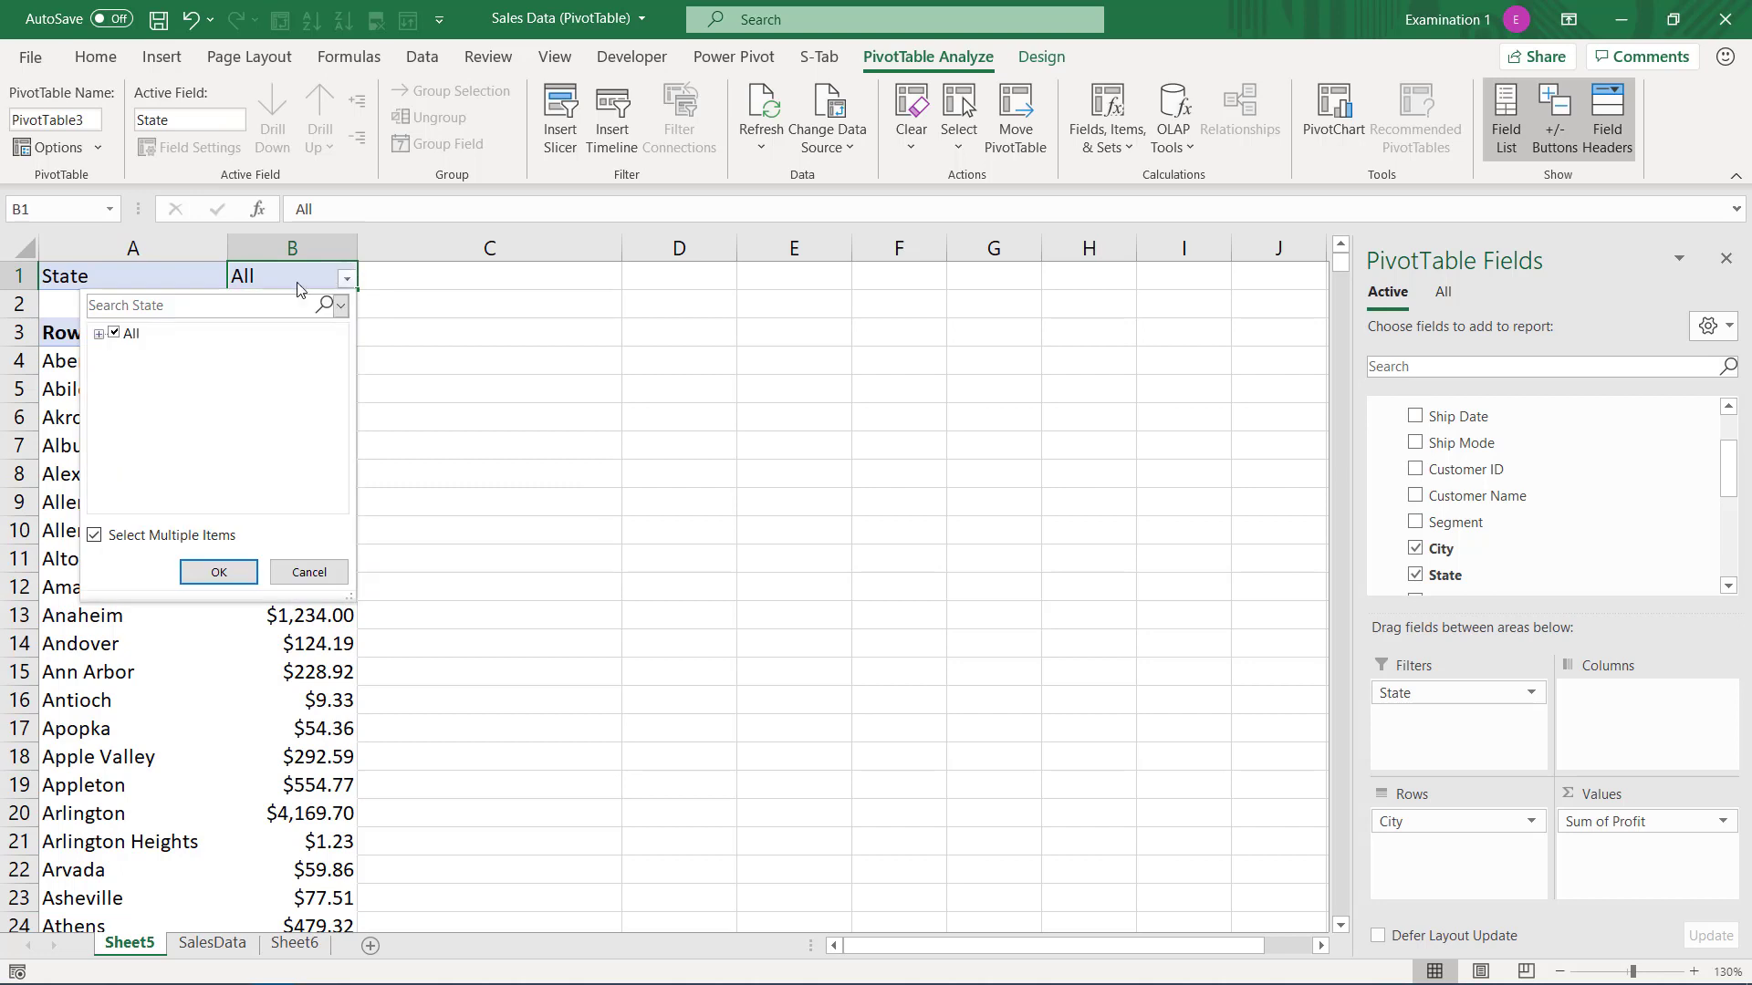
left_click(100, 334)
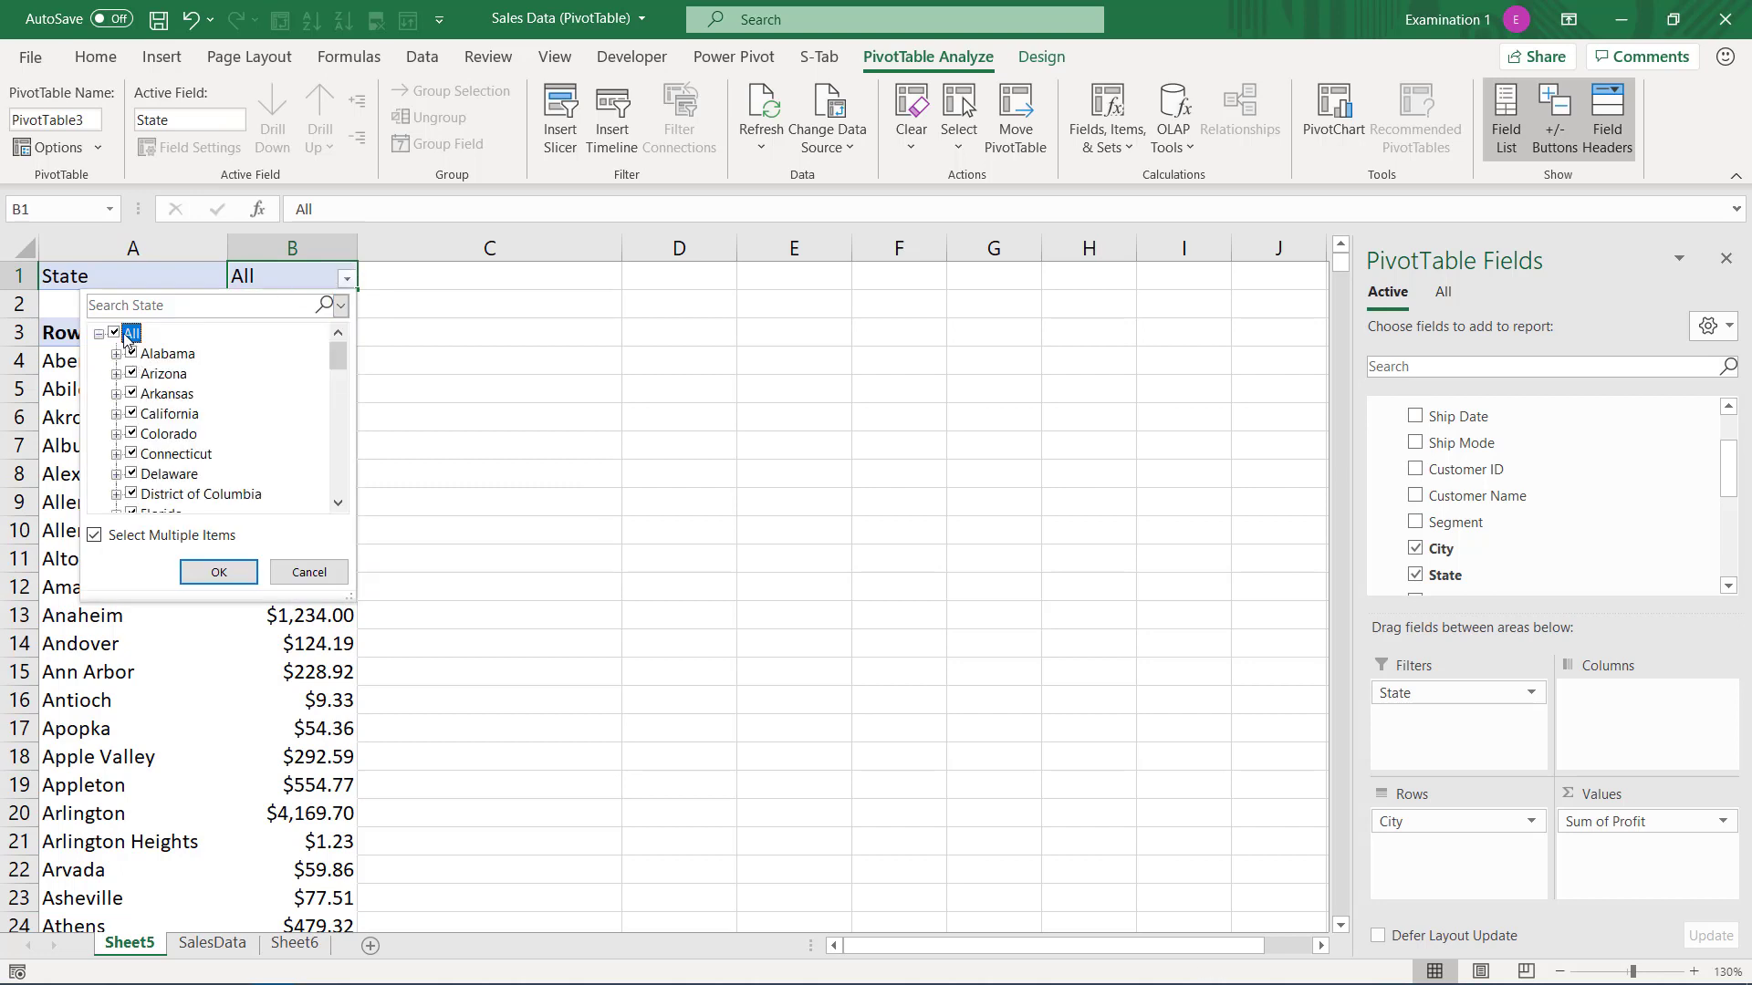
left_click(126, 333)
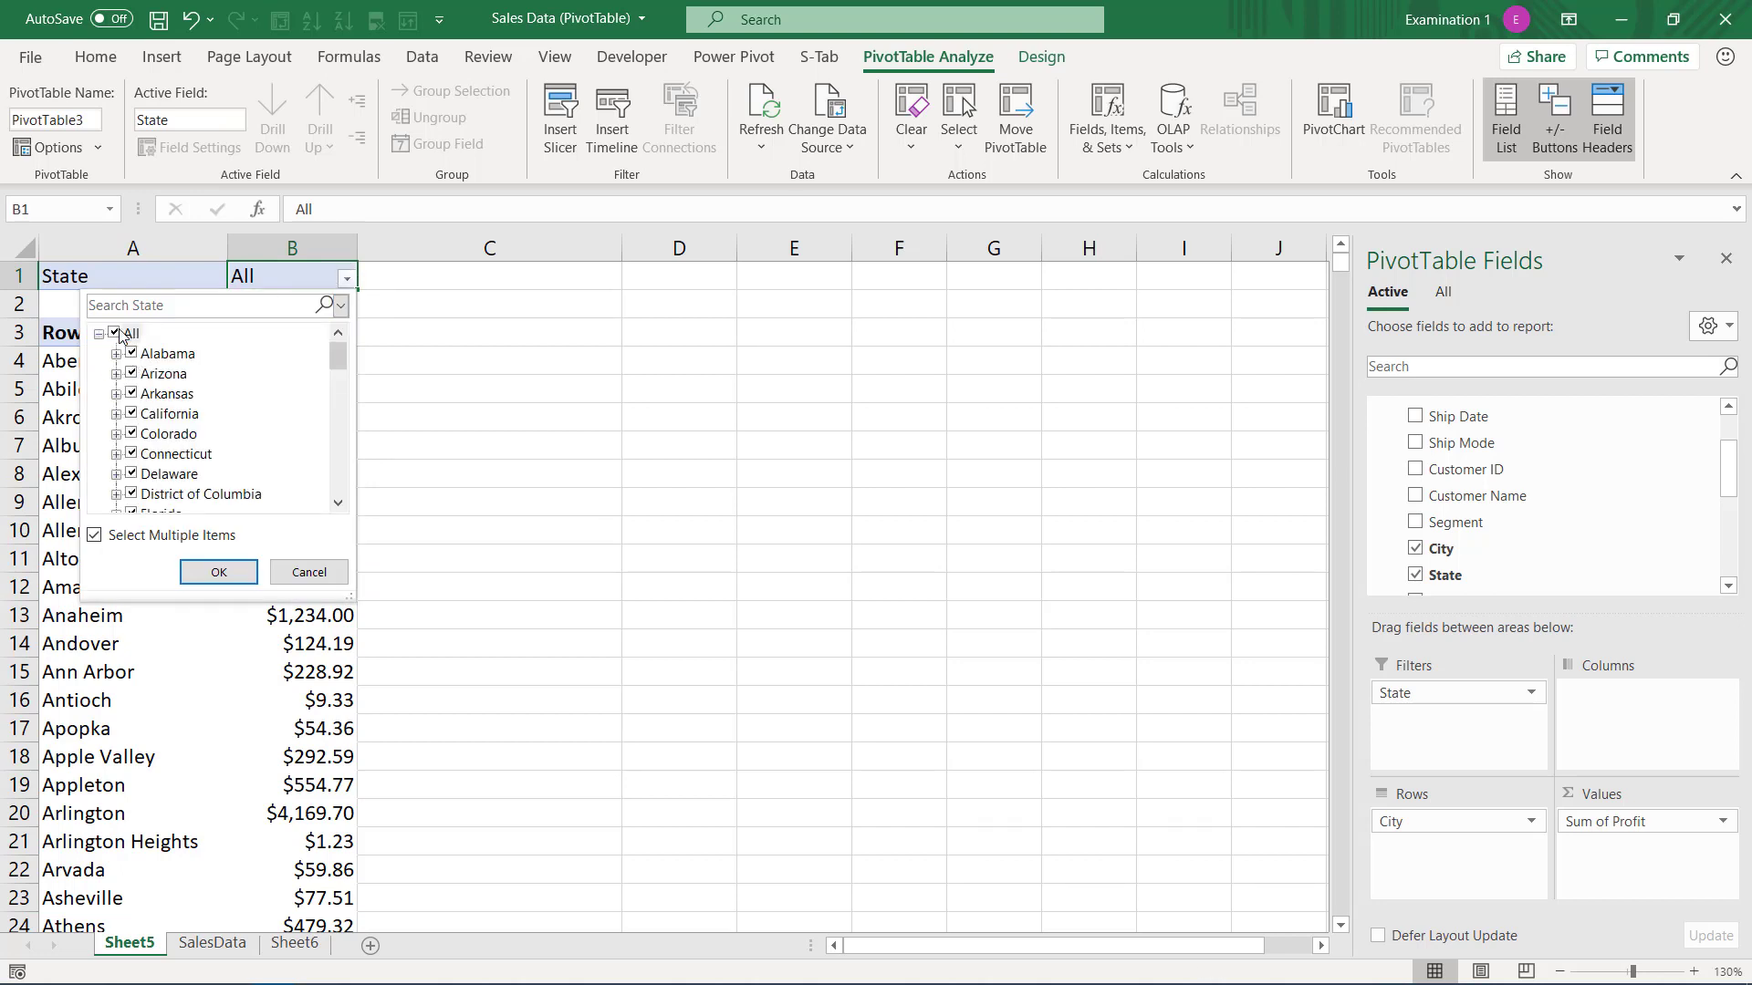
left_click(137, 476)
left_click(219, 572)
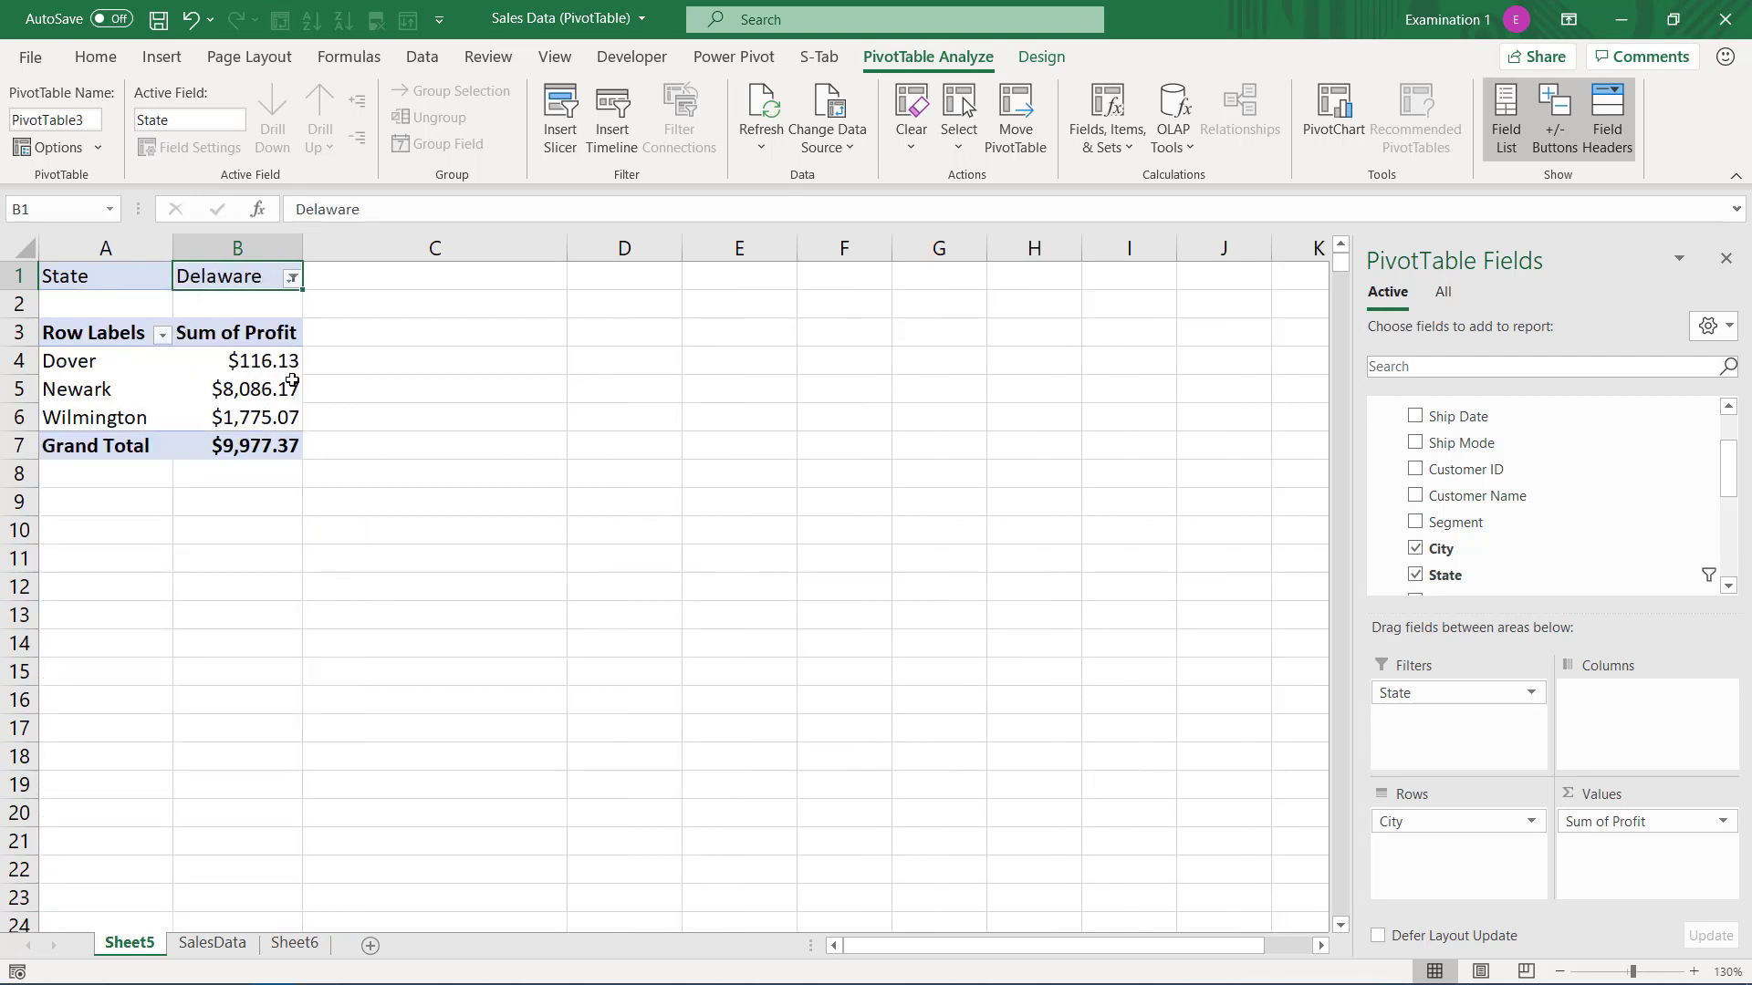
left_click(293, 279)
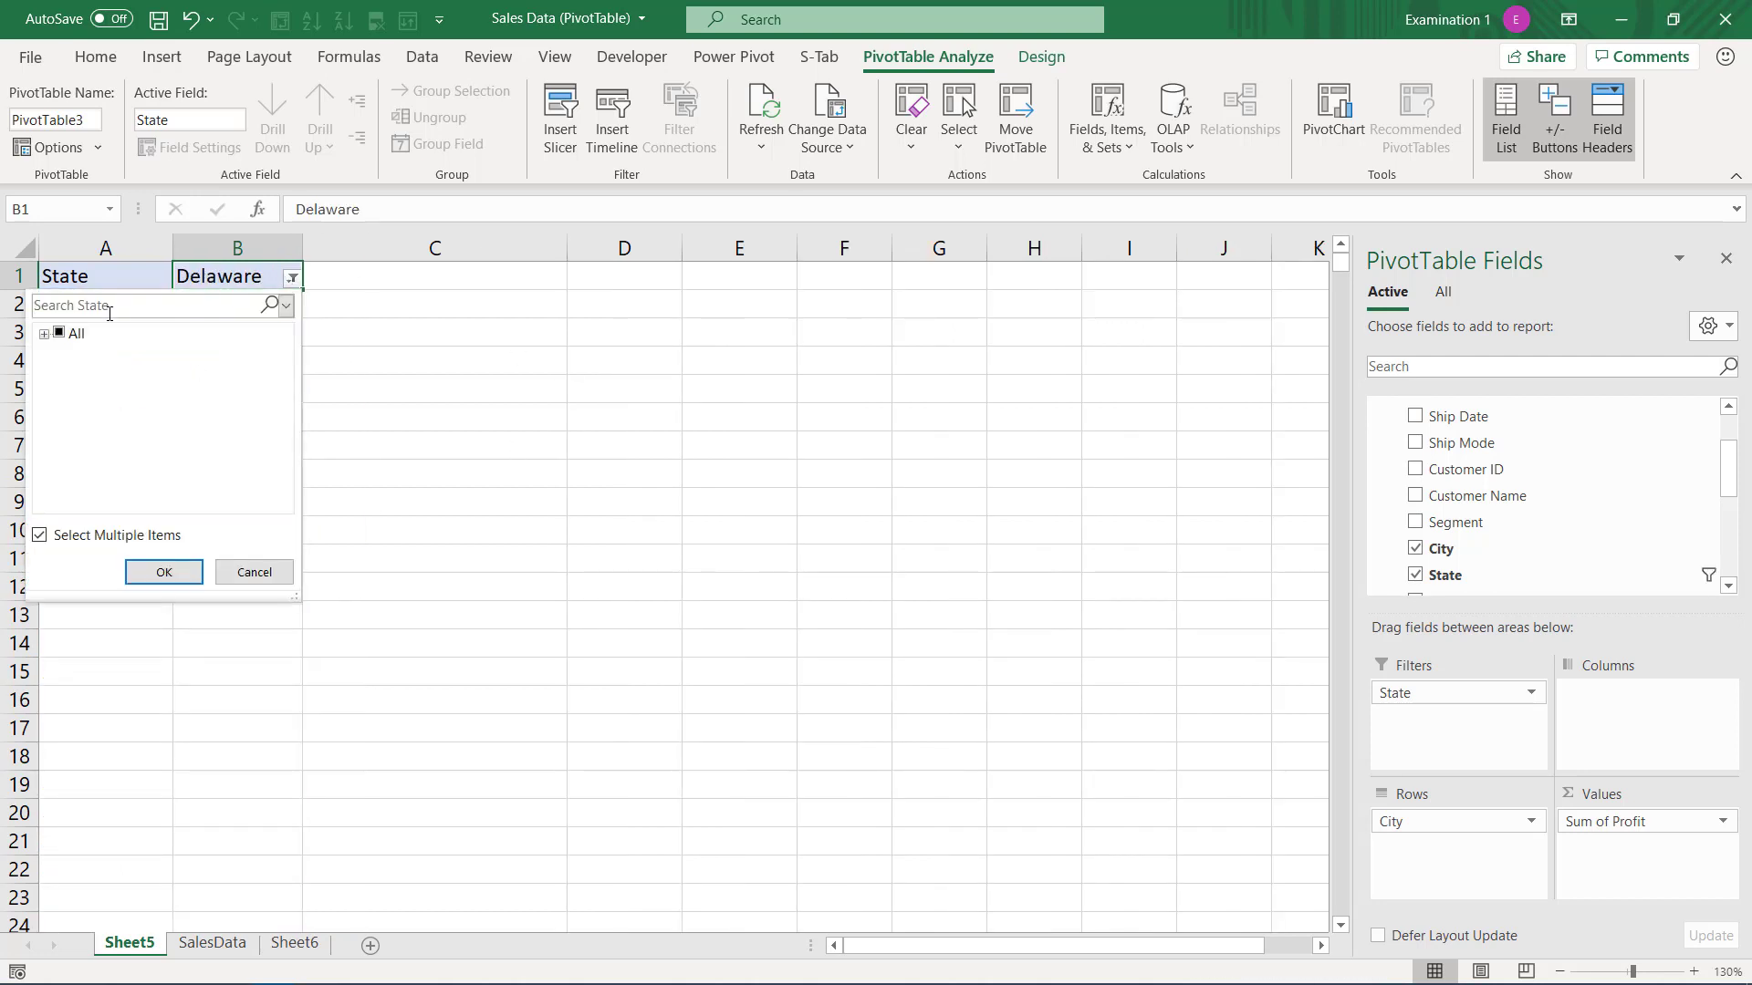
left_click(43, 334)
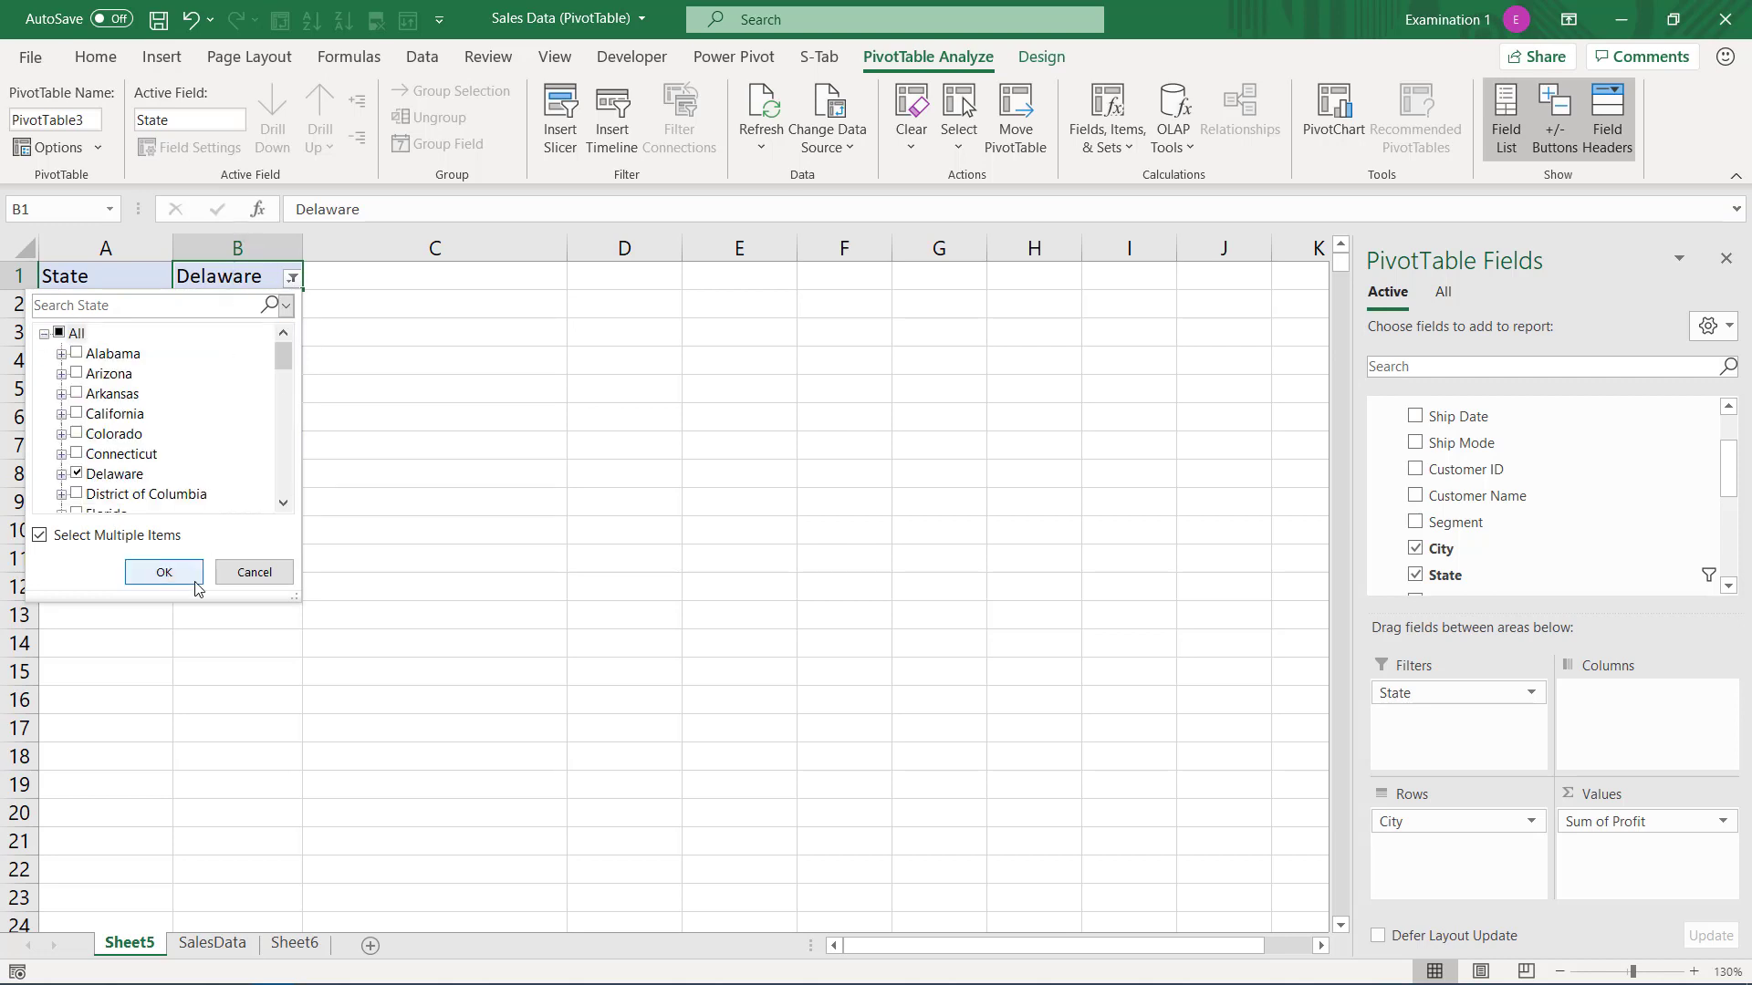
left_click(255, 581)
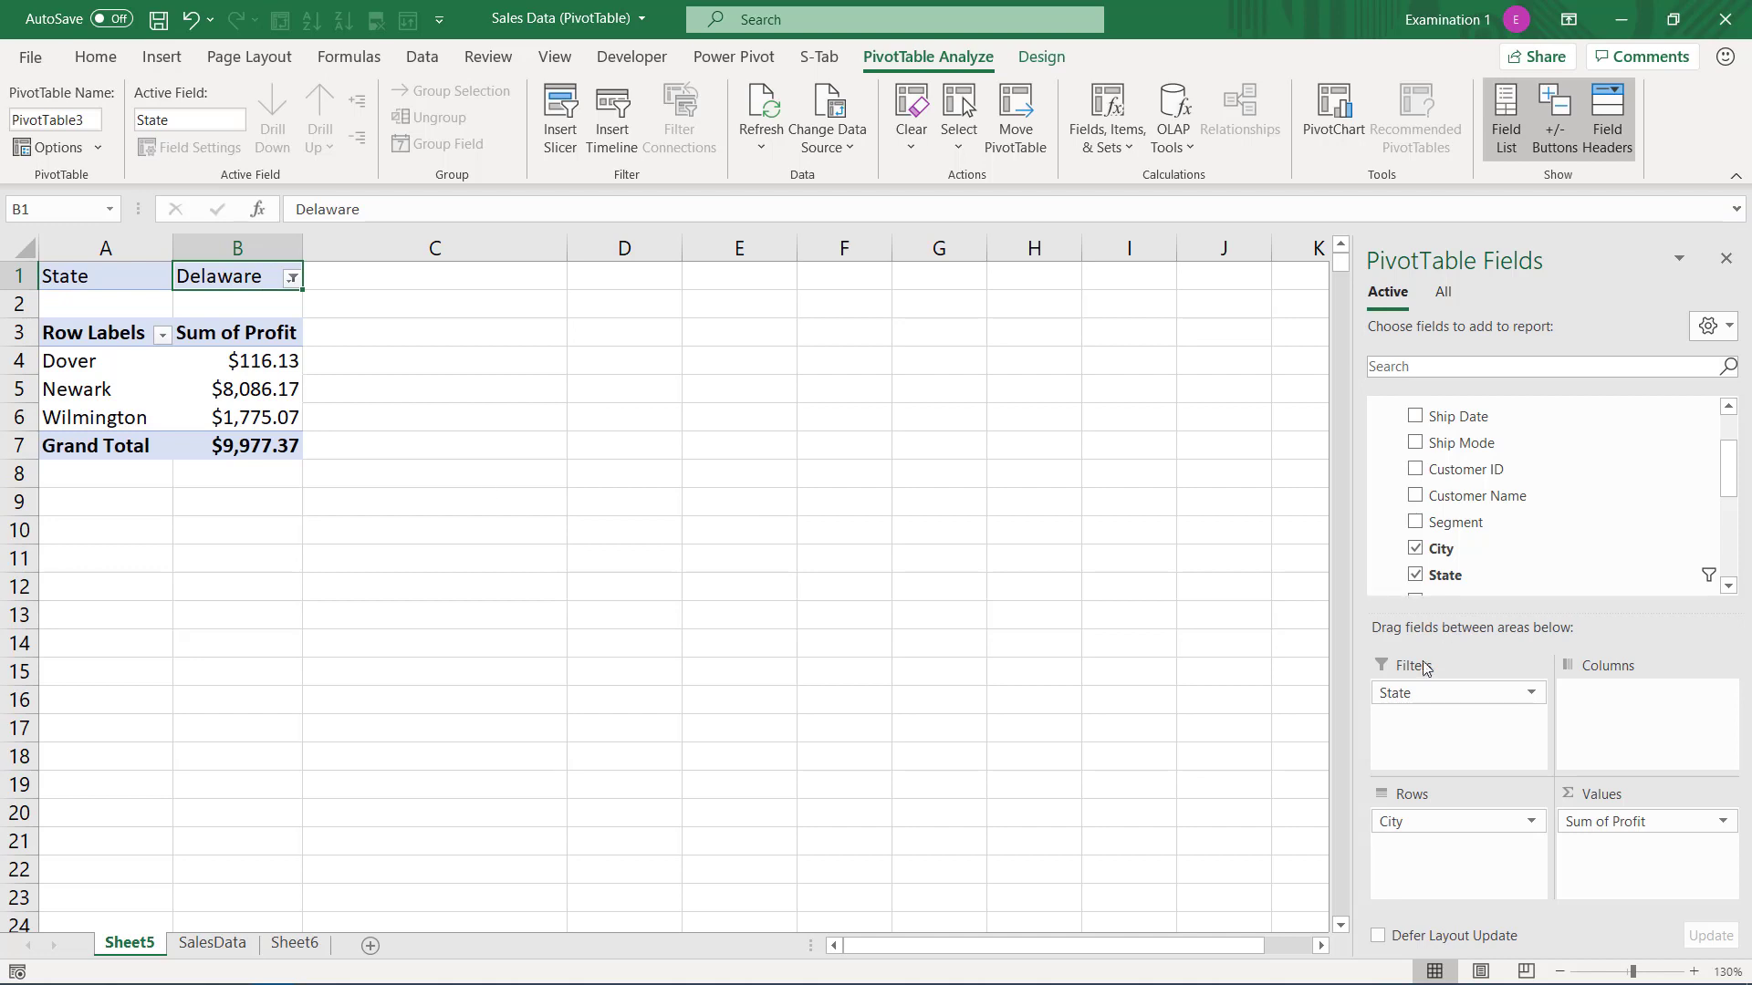
- Replace the State report filter with a State slicer and place the slicer at the top of column D
left_click_drag(1441, 692, 1416, 512)
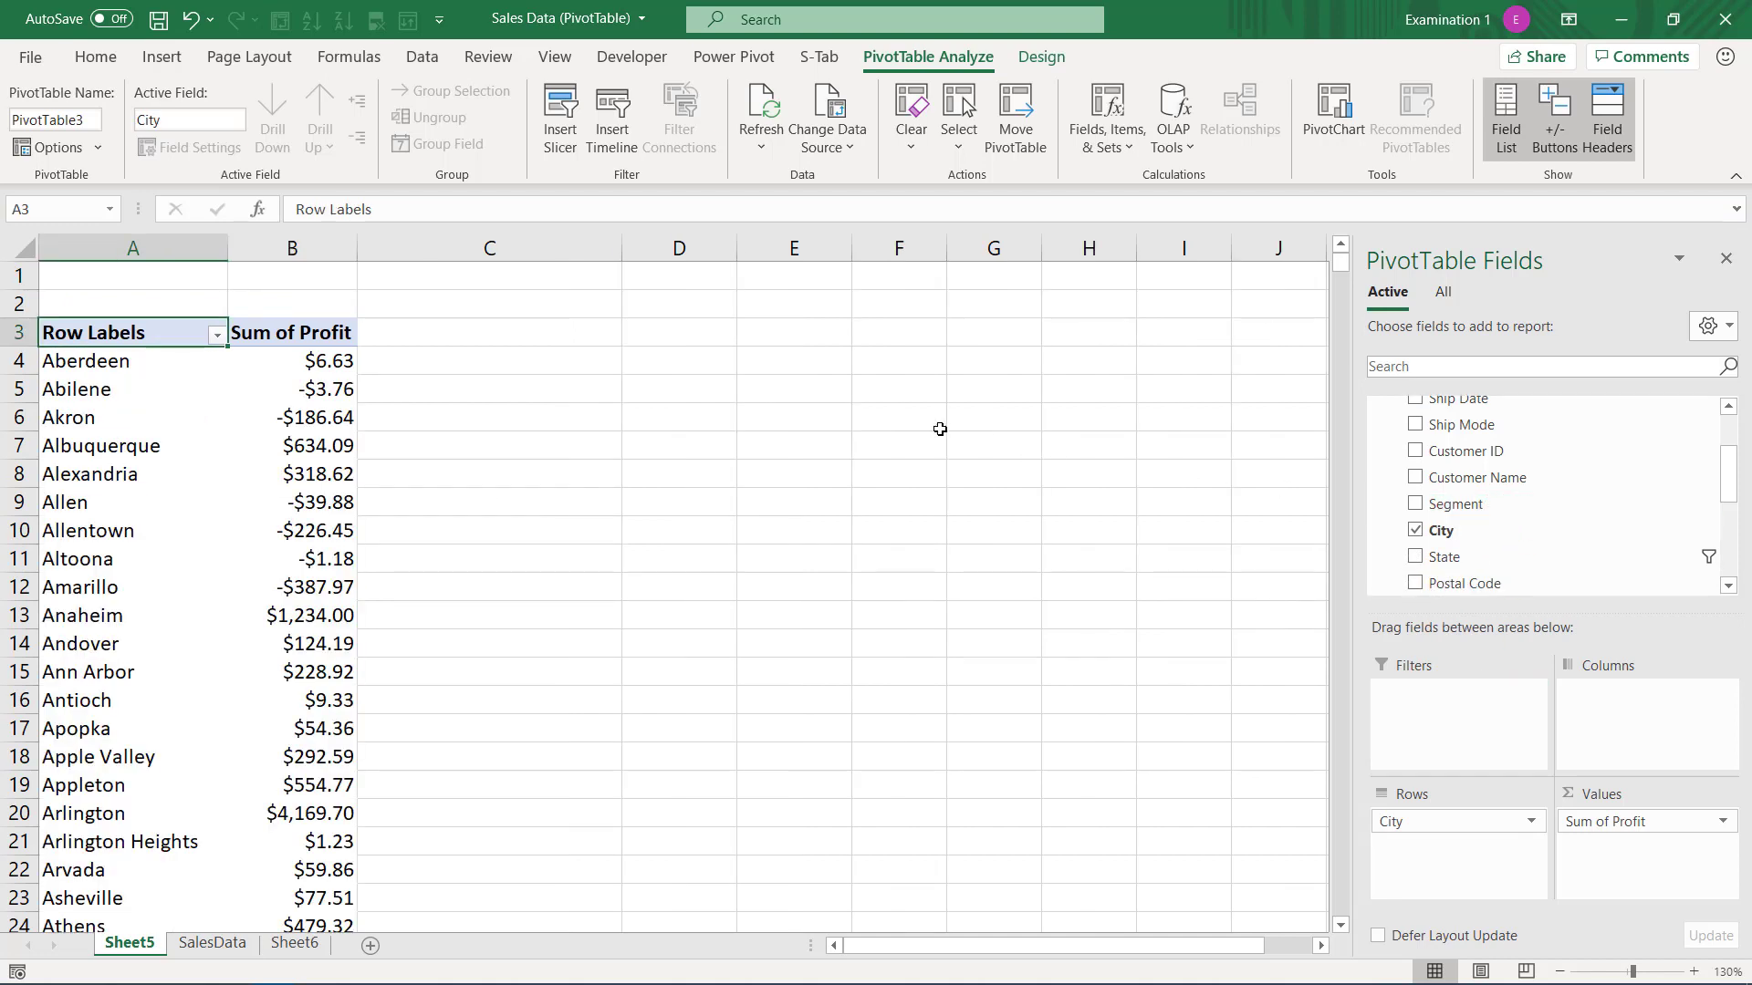
left_click(560, 118)
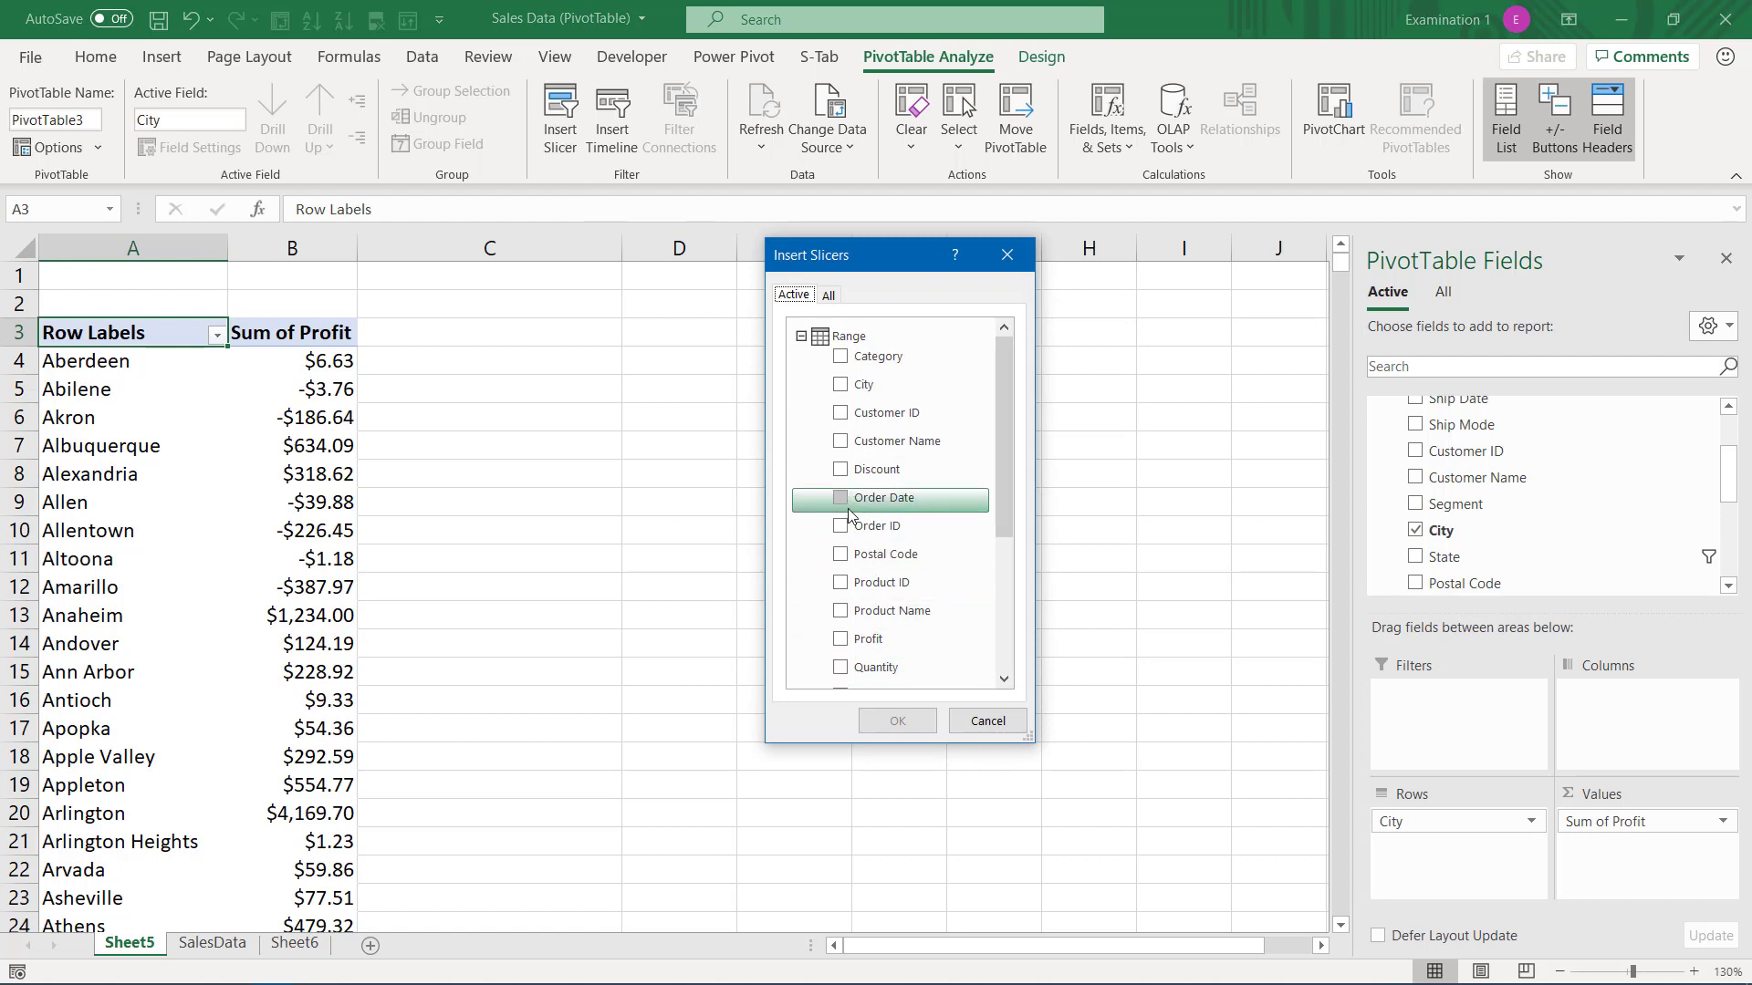
scroll(848, 515, "down", 1)
scroll(844, 645, "down", 2)
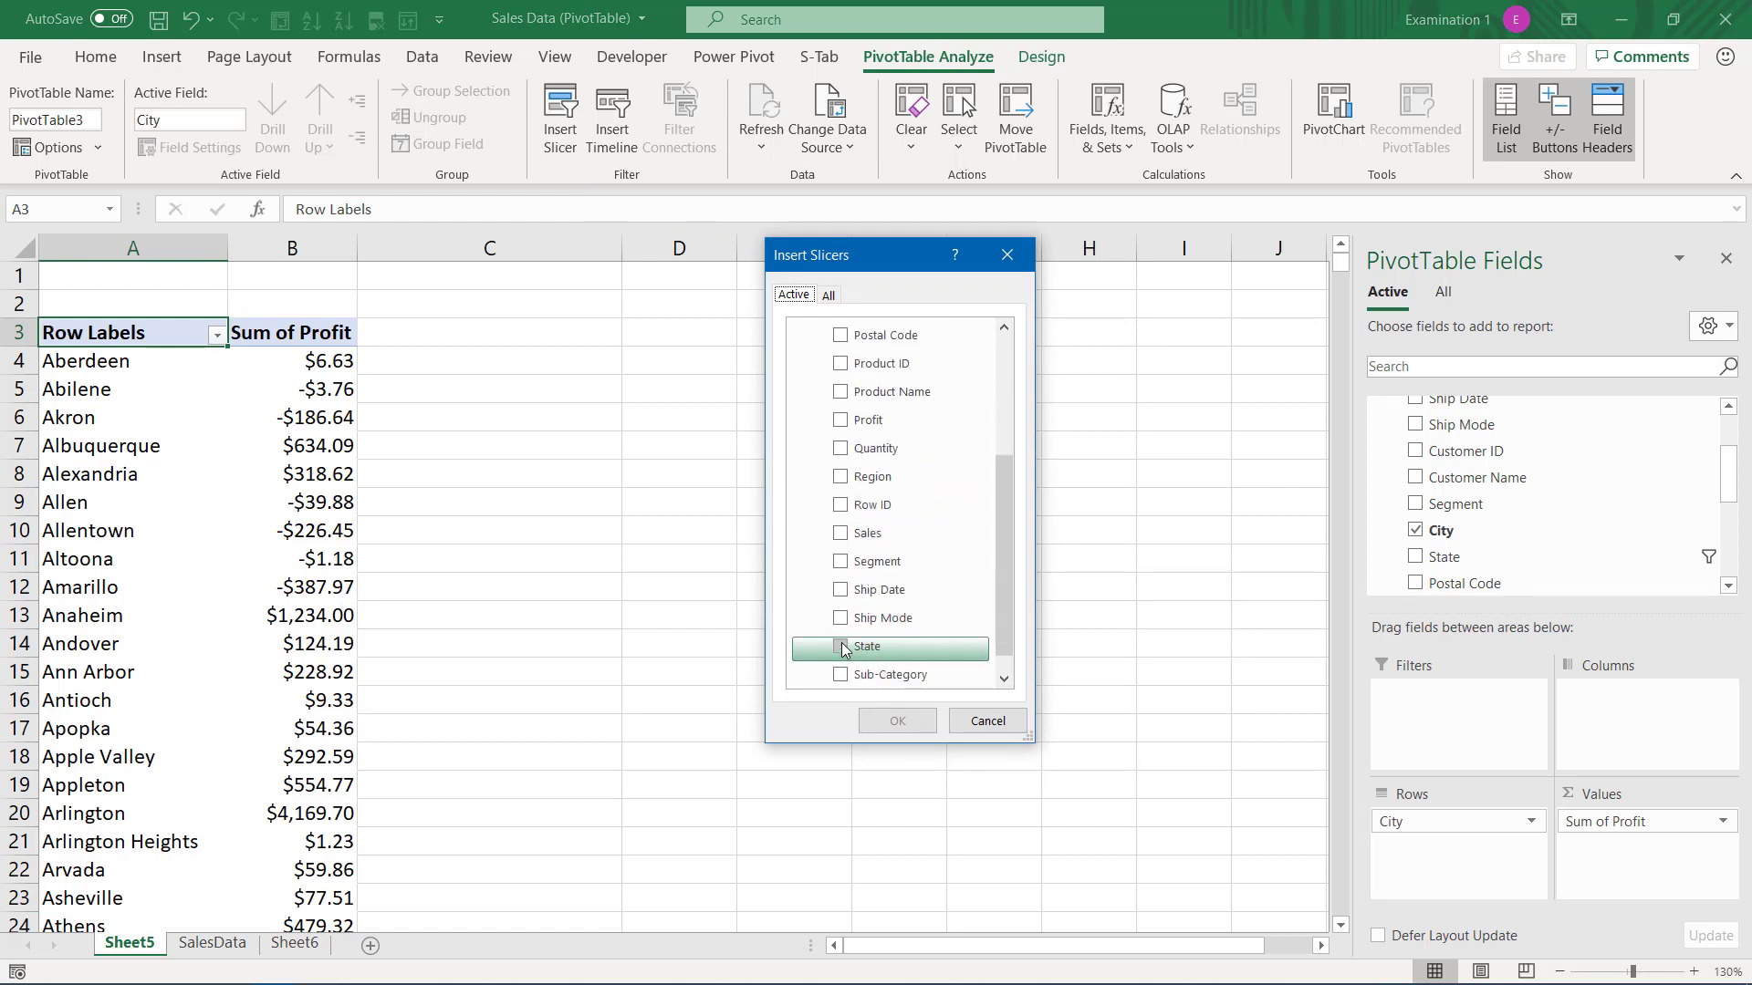
left_click(896, 721)
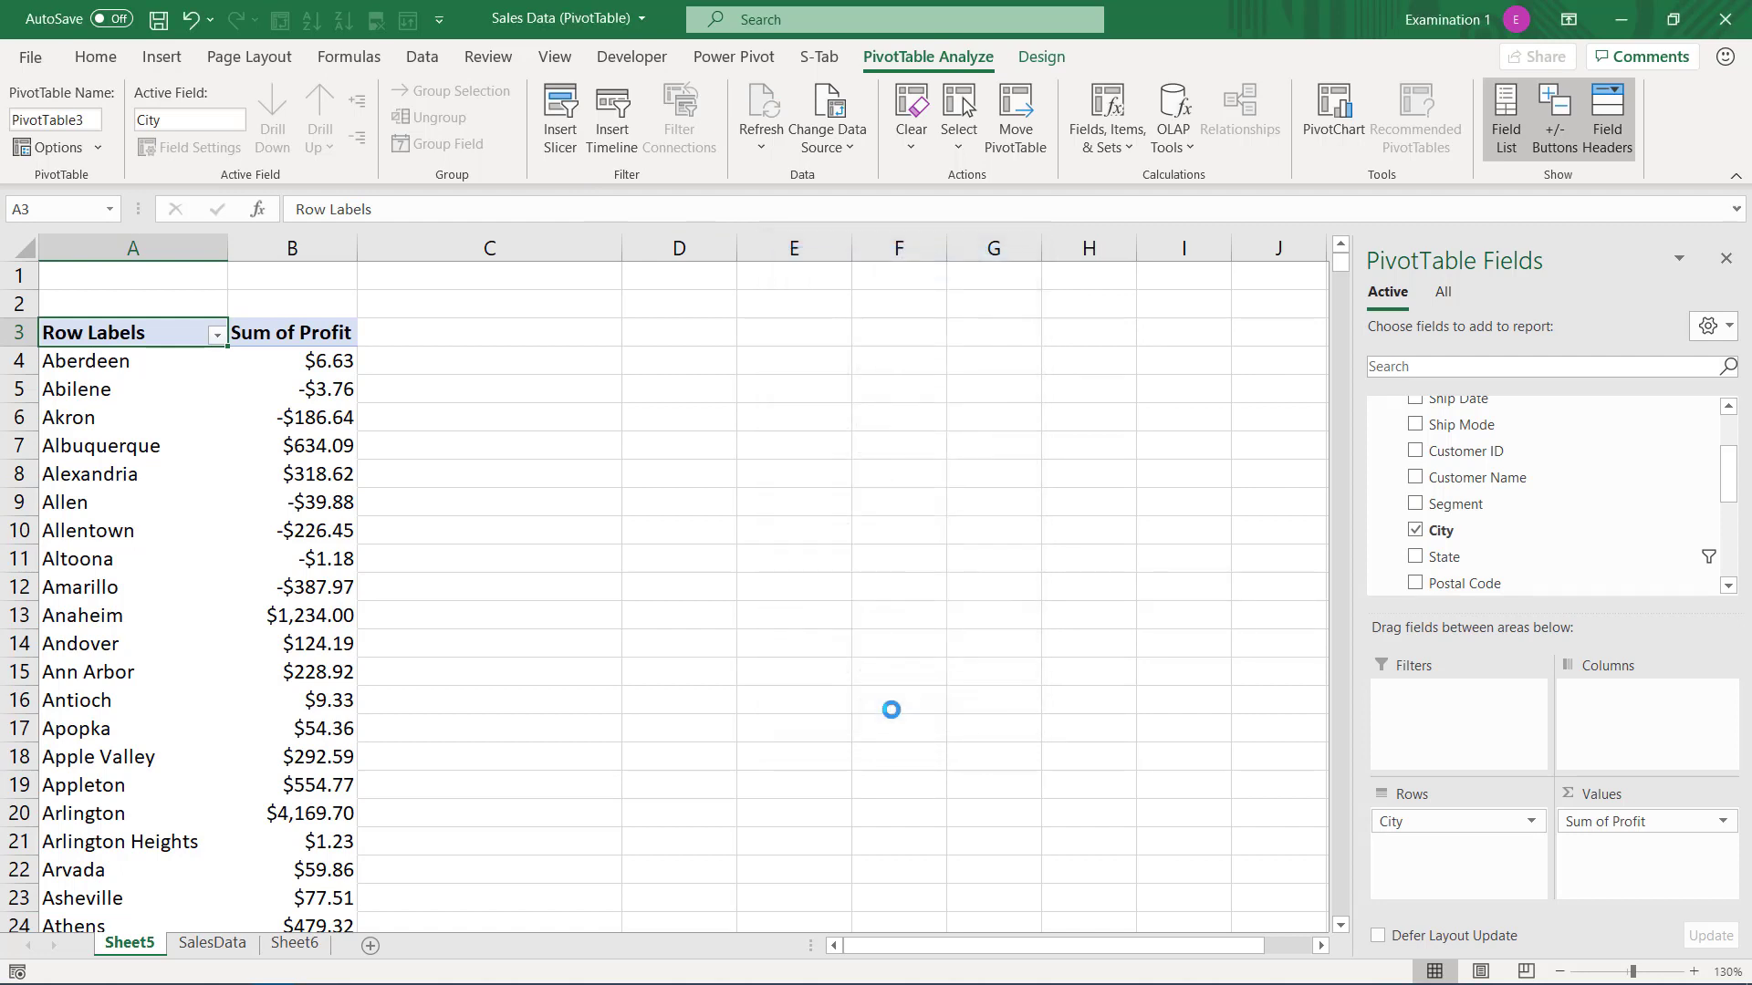
right_click(626, 426)
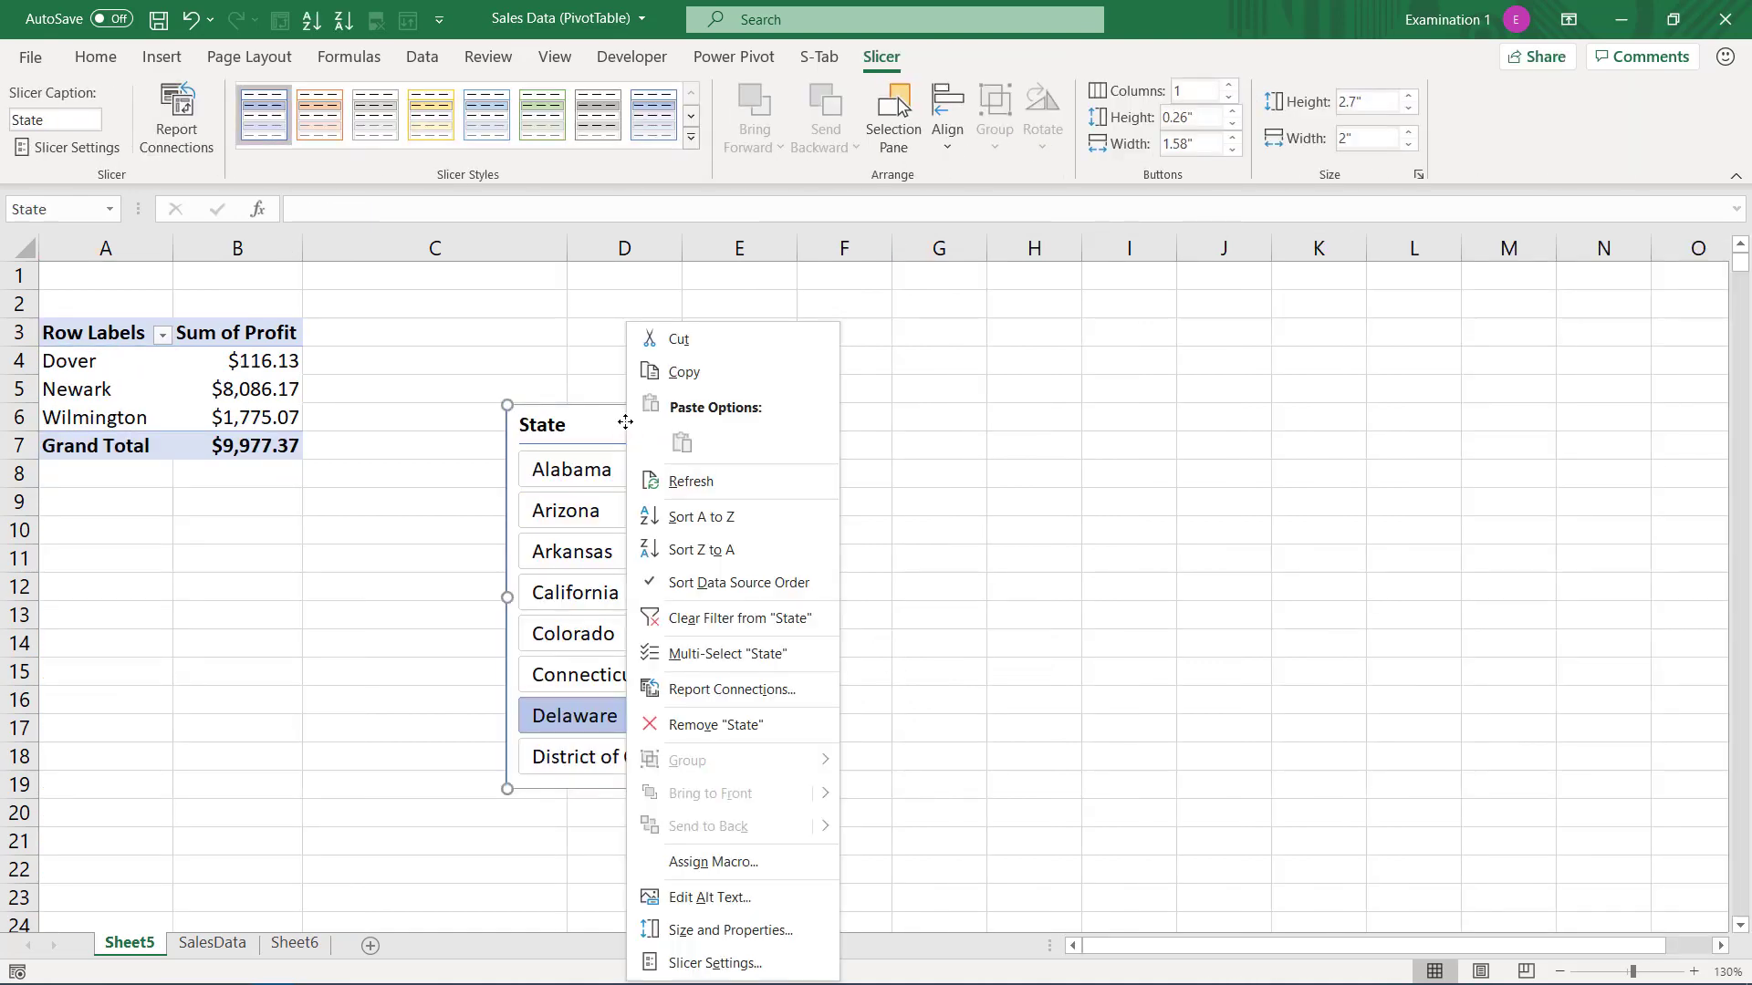
key("Escape")
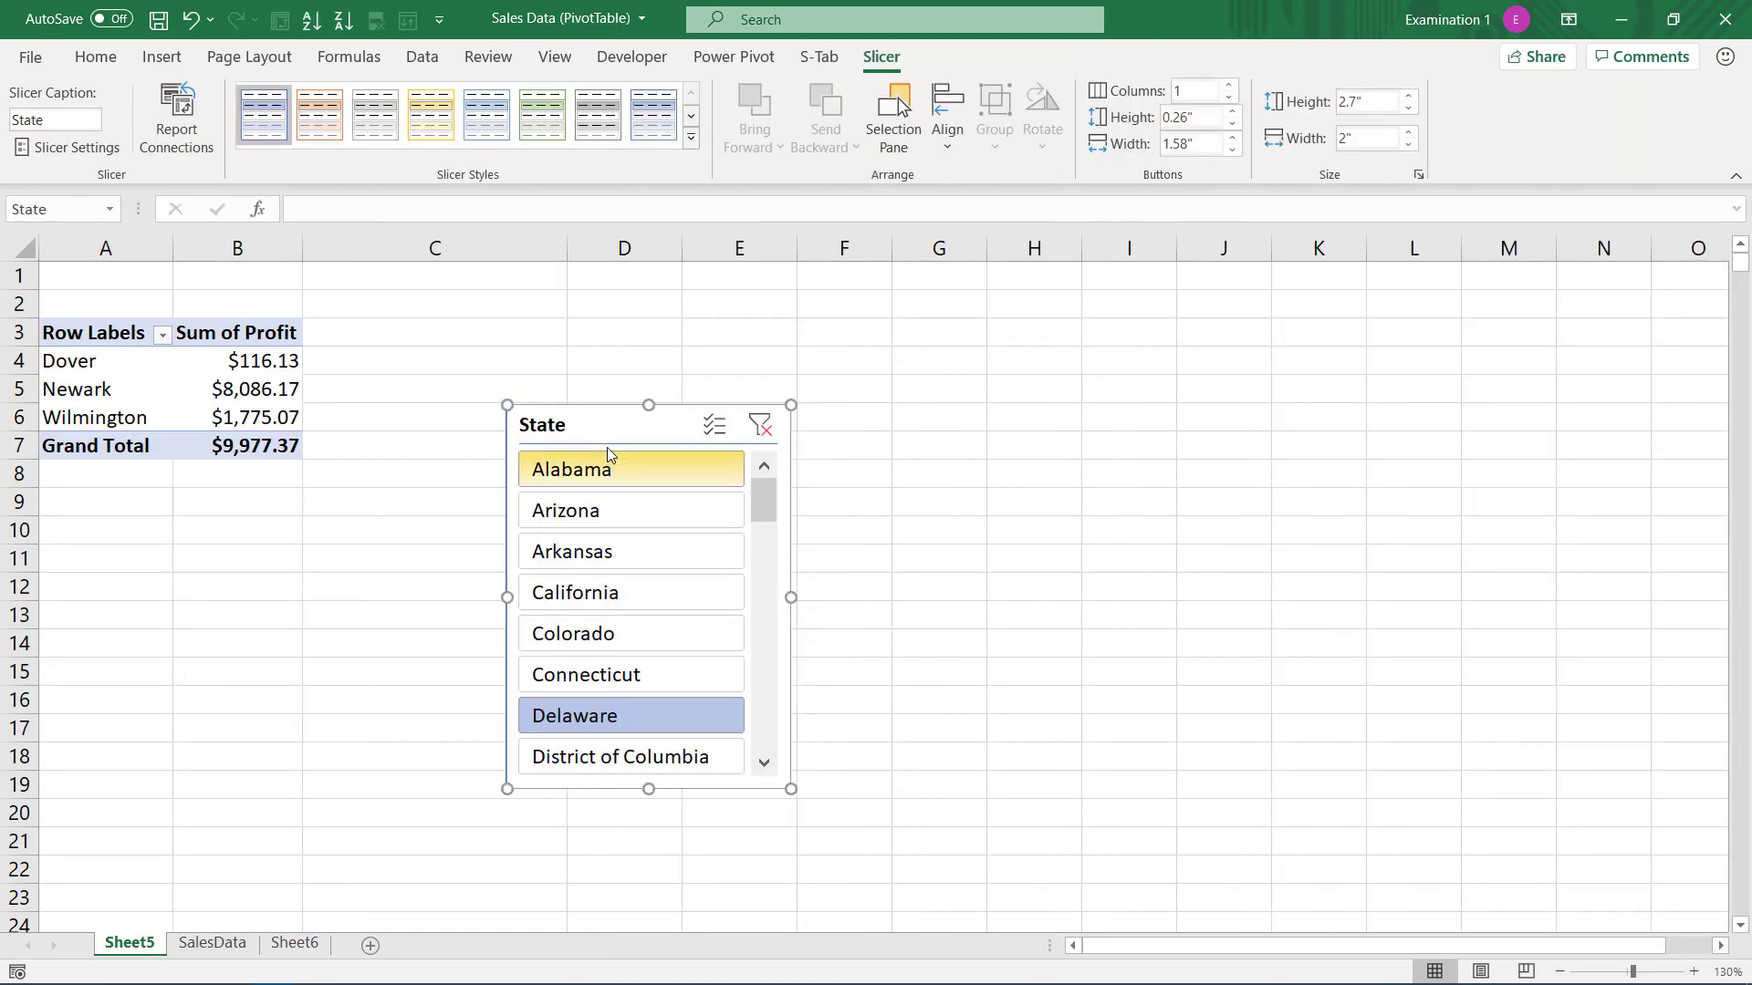
left_click_drag(606, 433, 658, 289)
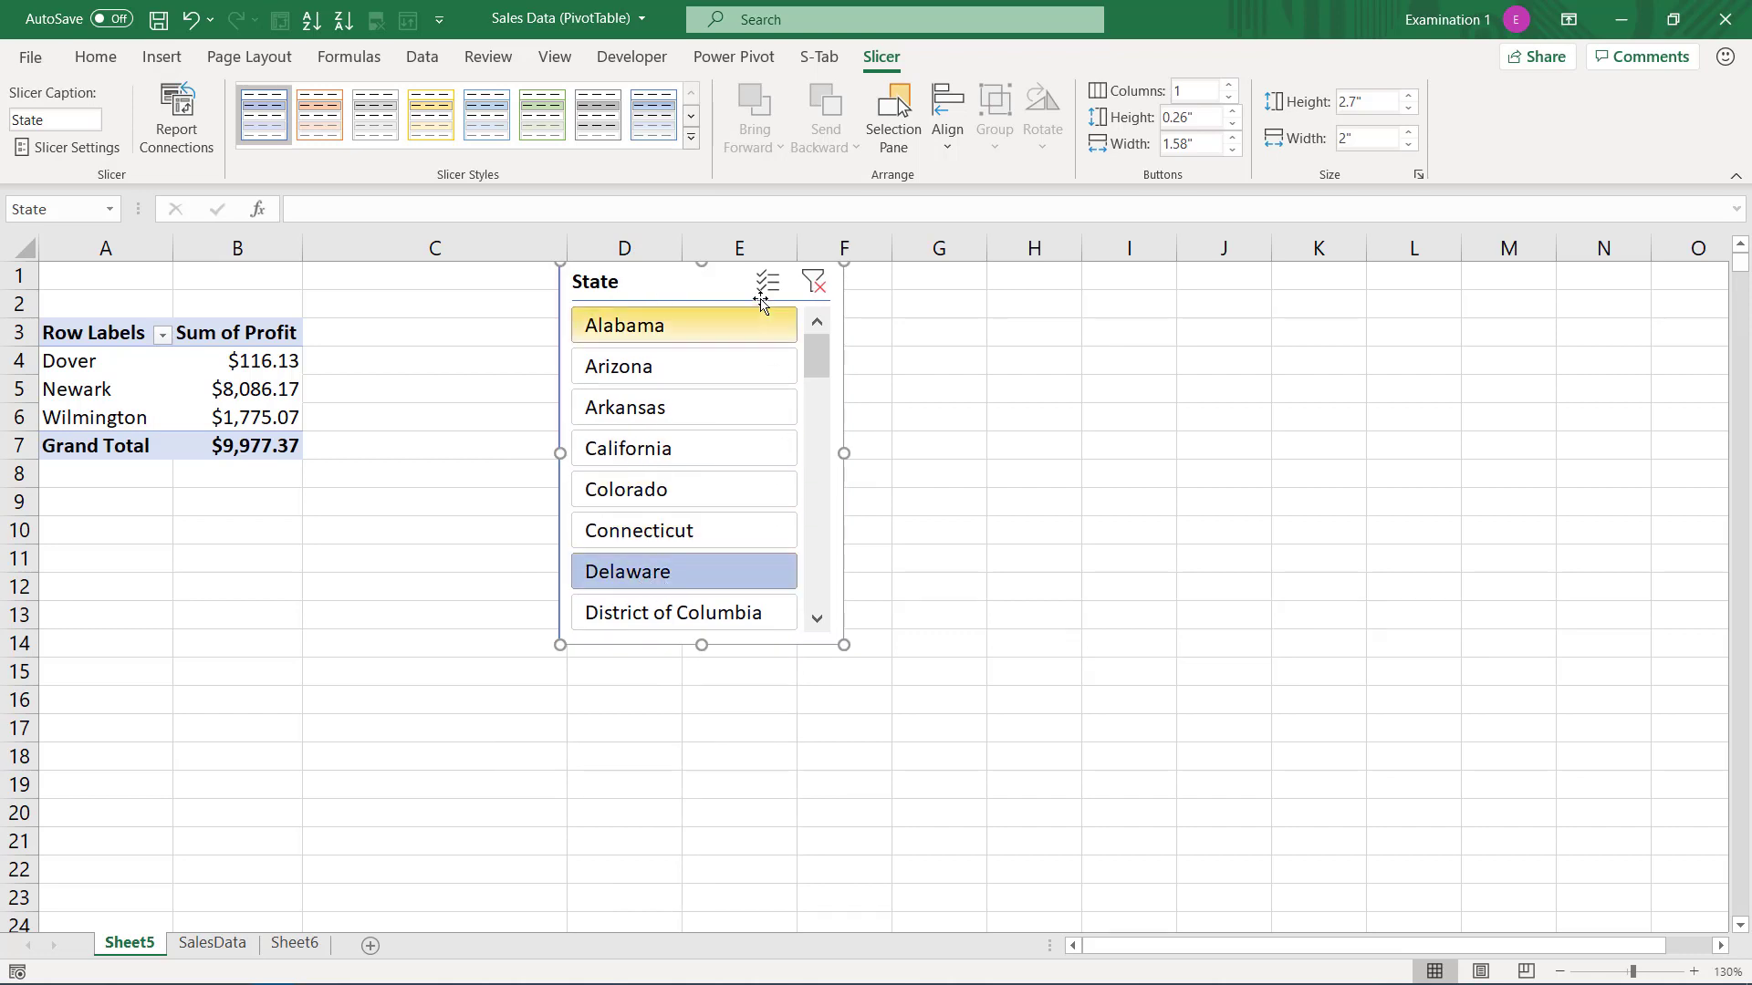
- Clear the State slicer's filter and enlarge the slicer to about 6.87" high and 2.03" wide
left_click(817, 285)
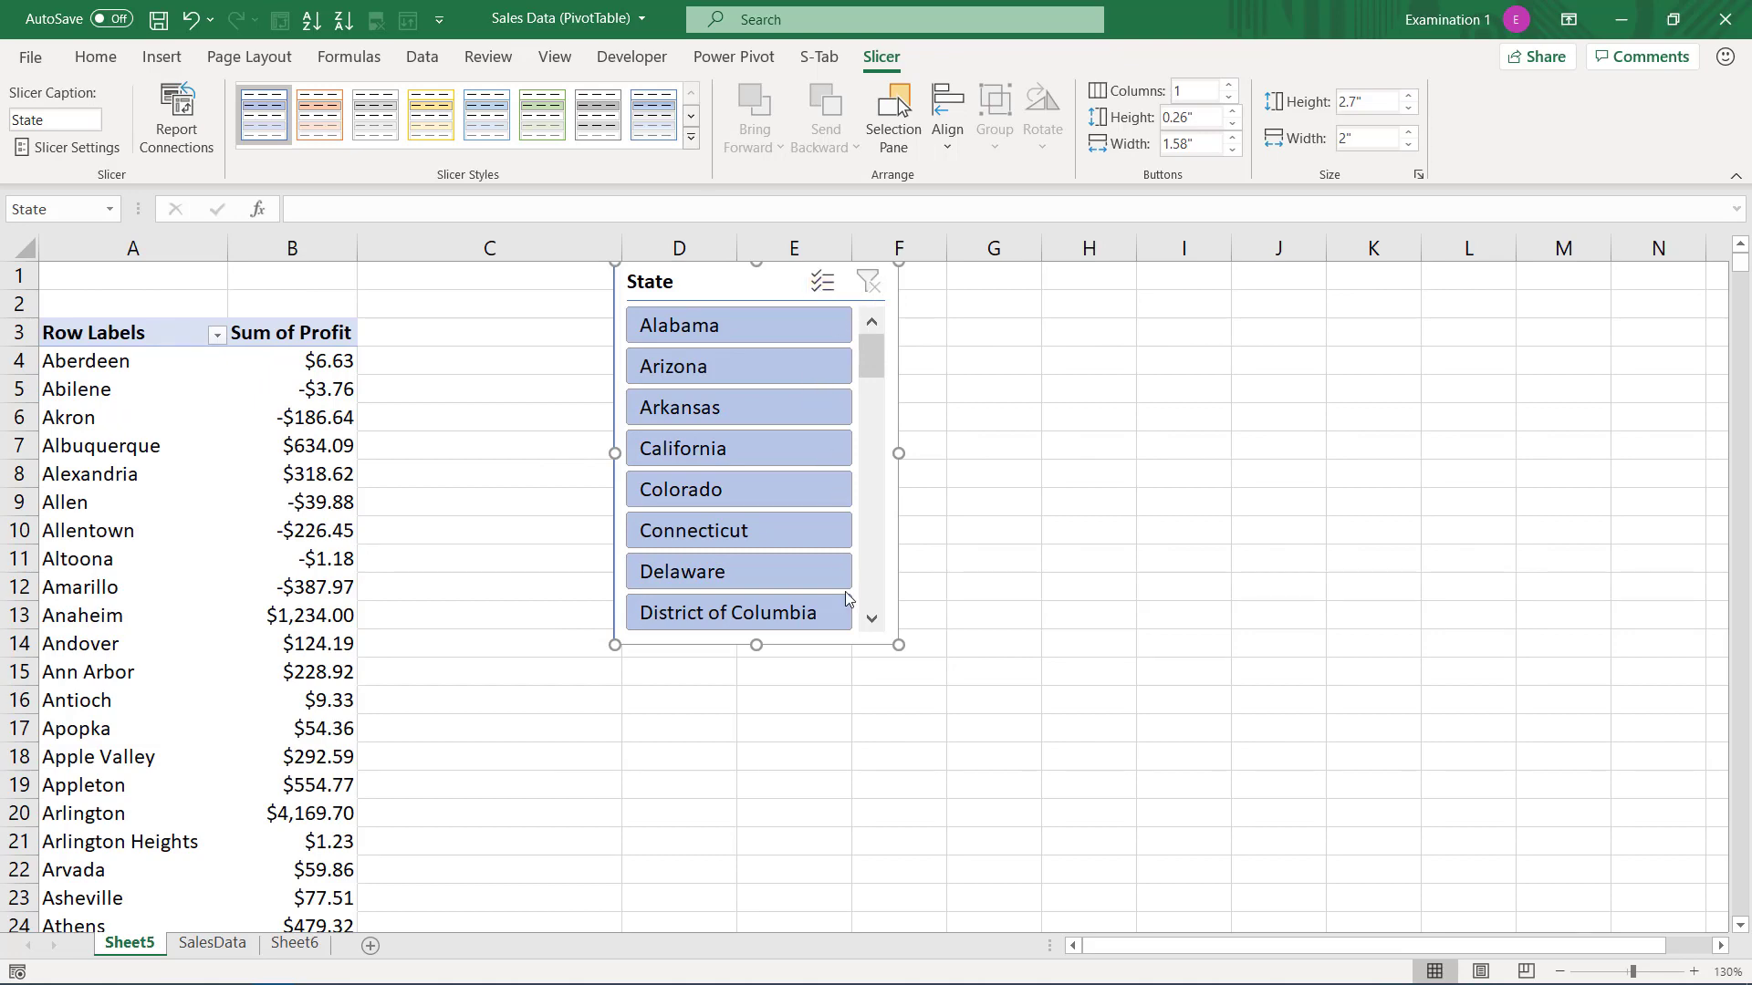
left_click_drag(898, 645, 901, 927)
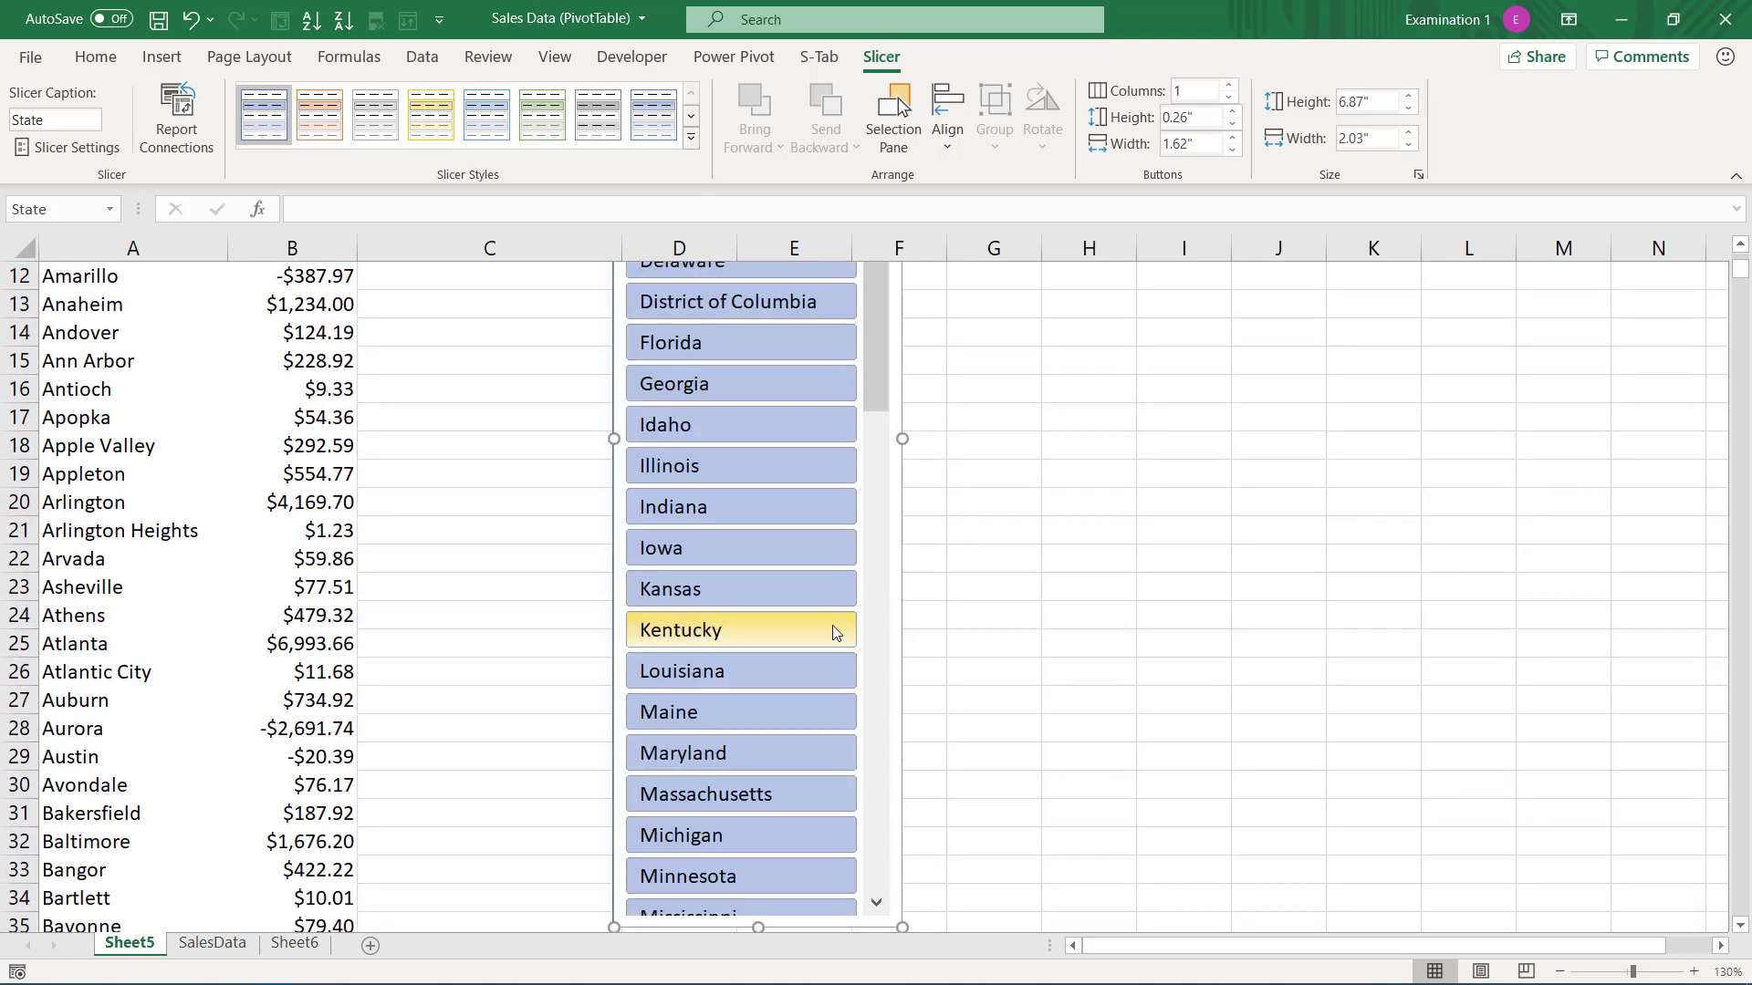
- Filter the PivotTable with the State slicer by Florida, California and Arizona in turn, ending on Arizona, and select its city and profit rows A4:B16
scroll(833, 623, "down", 8)
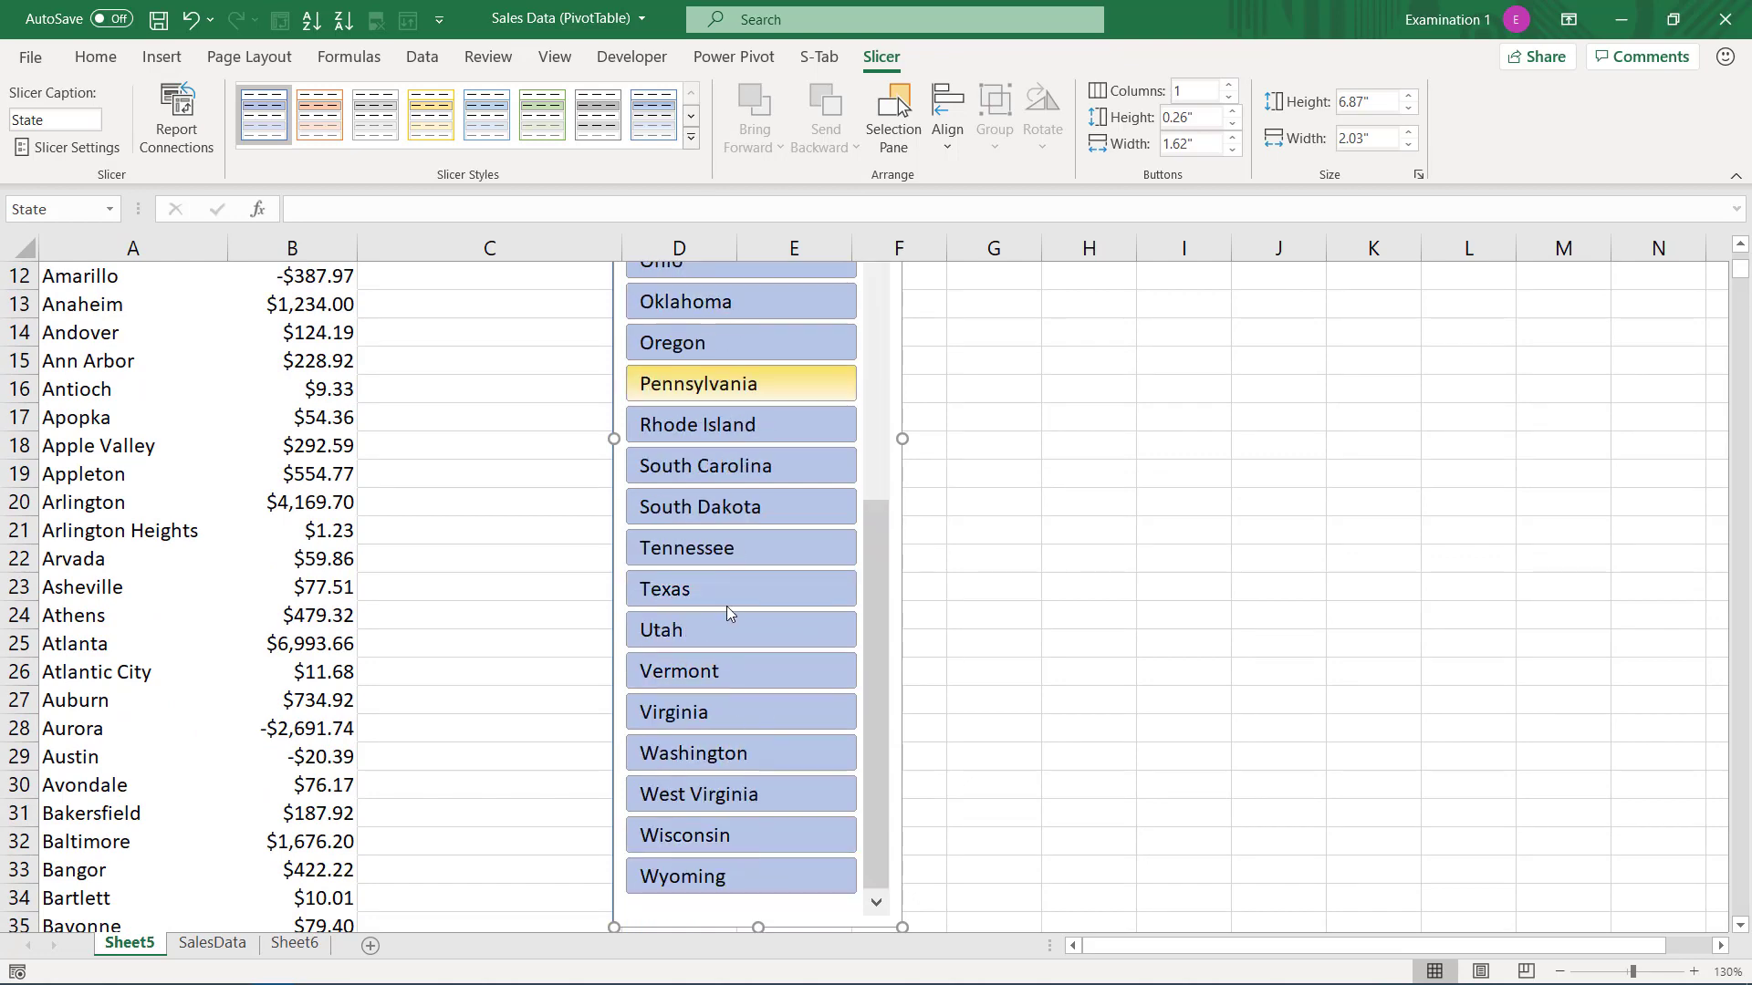
scroll(730, 634, "up", 9)
left_click(452, 422)
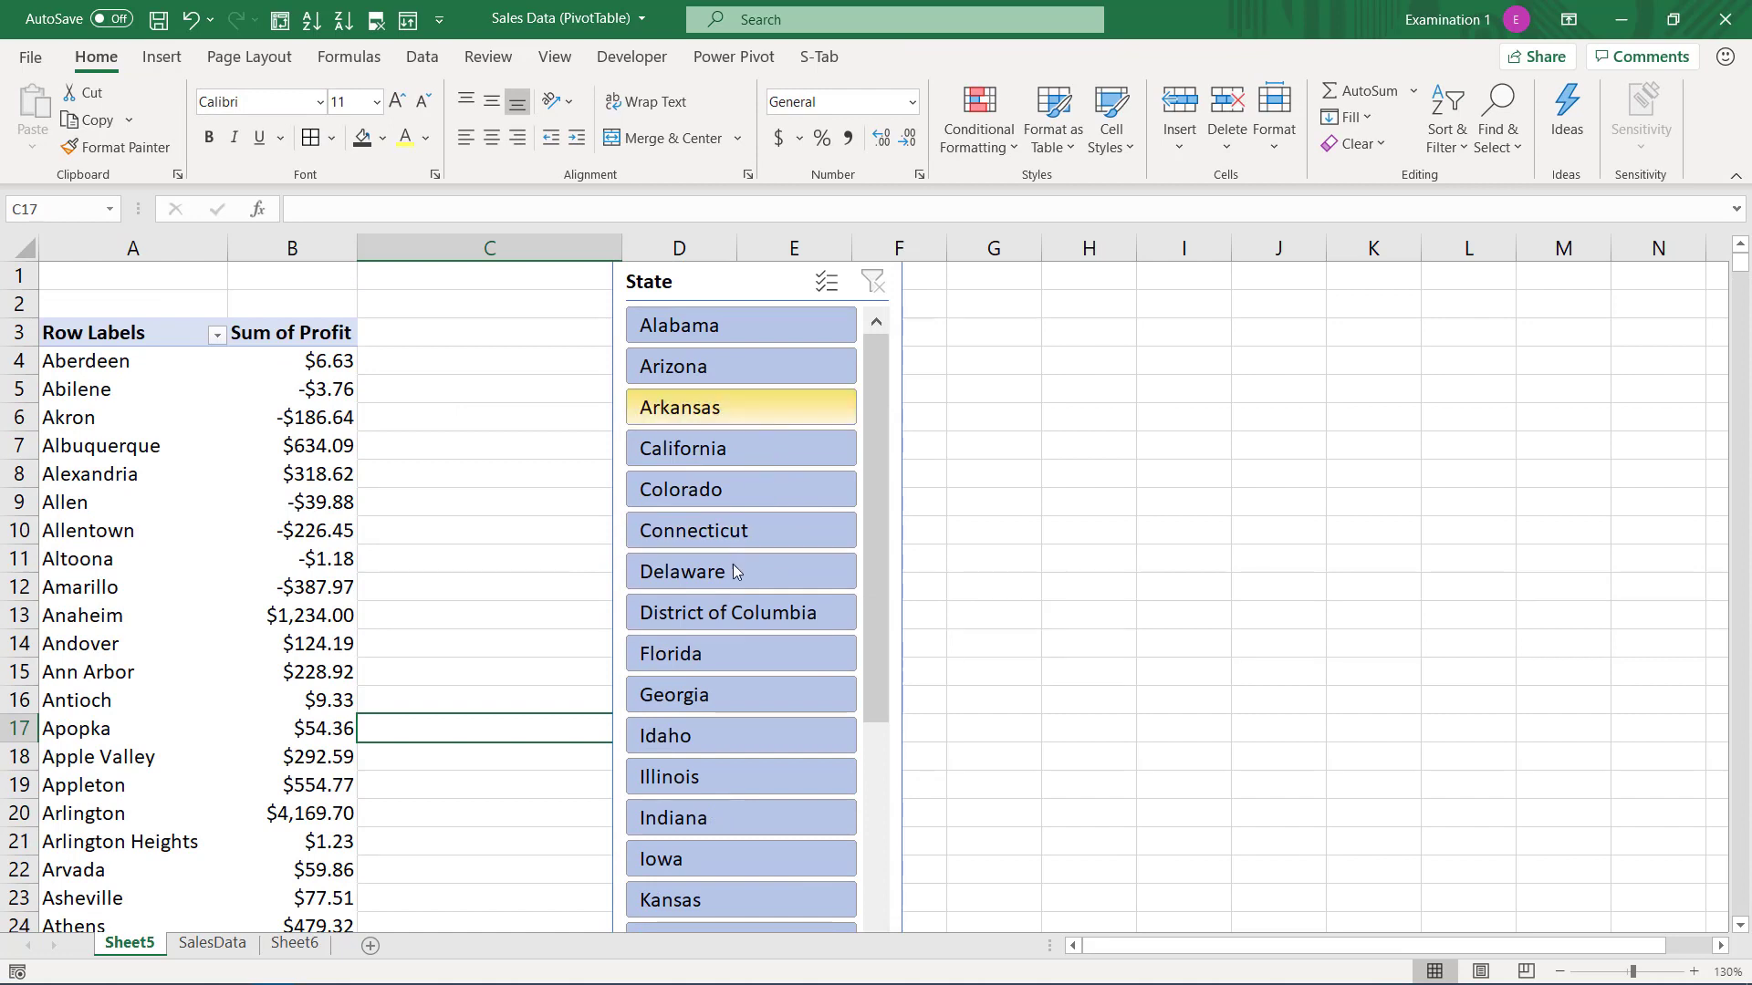
left_click(729, 653)
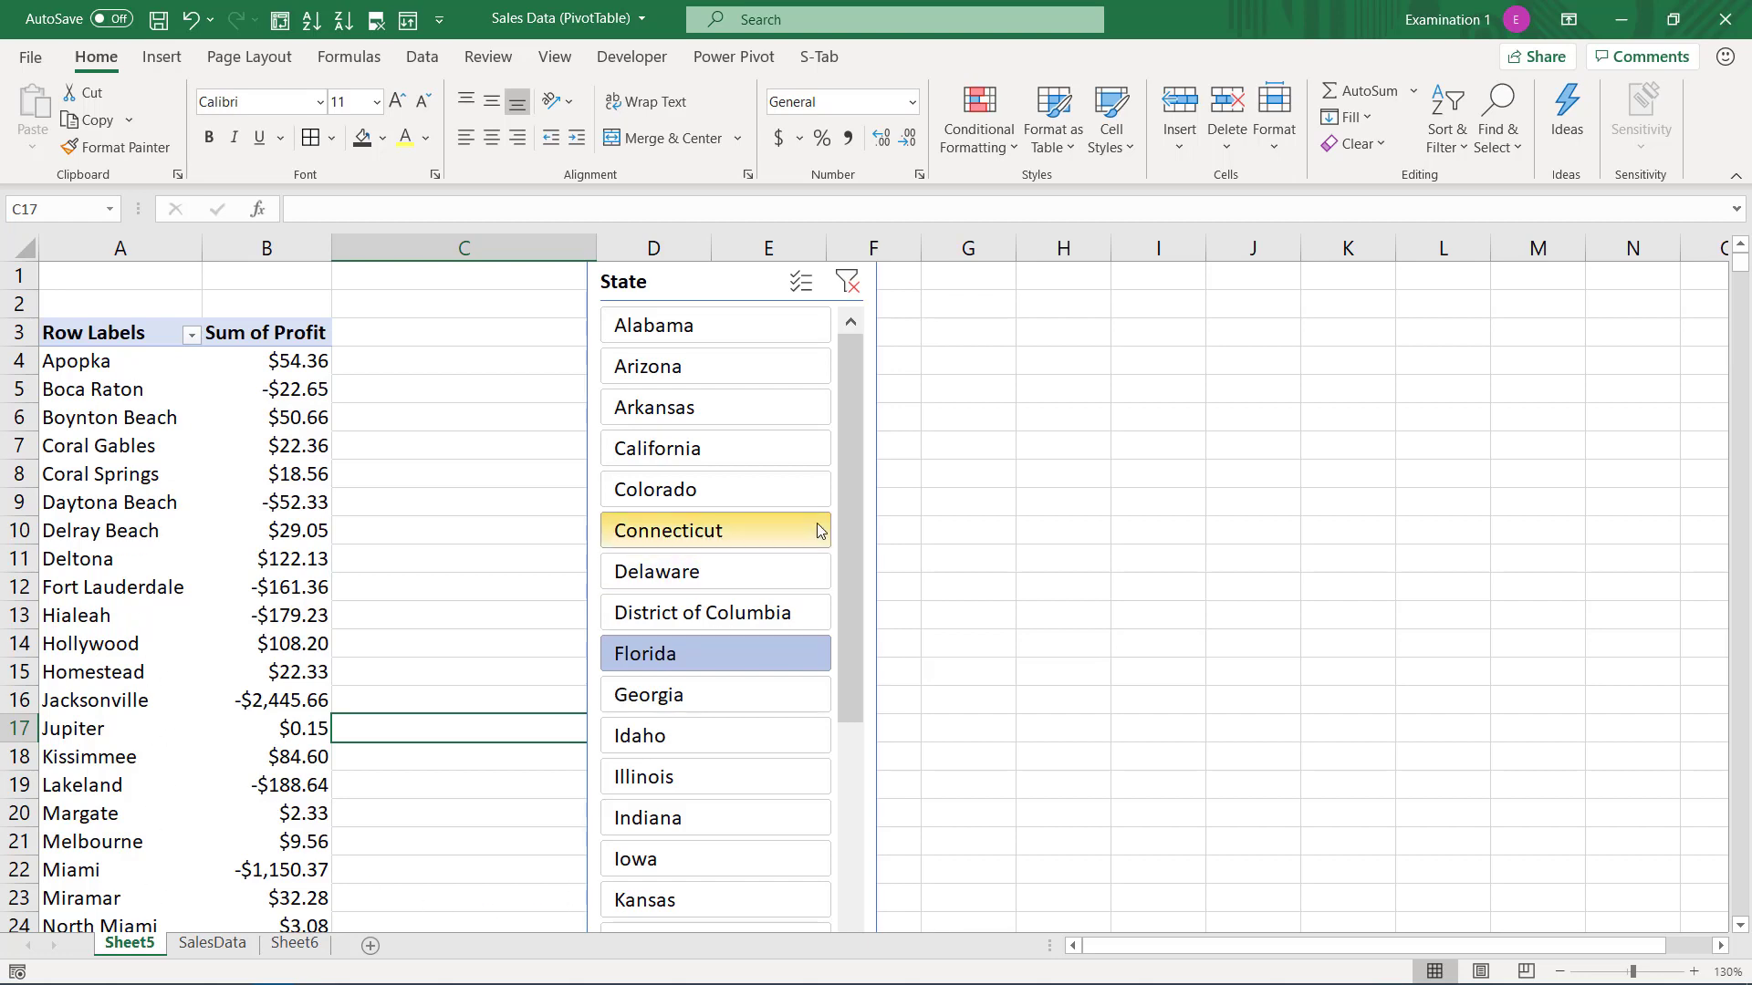
left_click(648, 449)
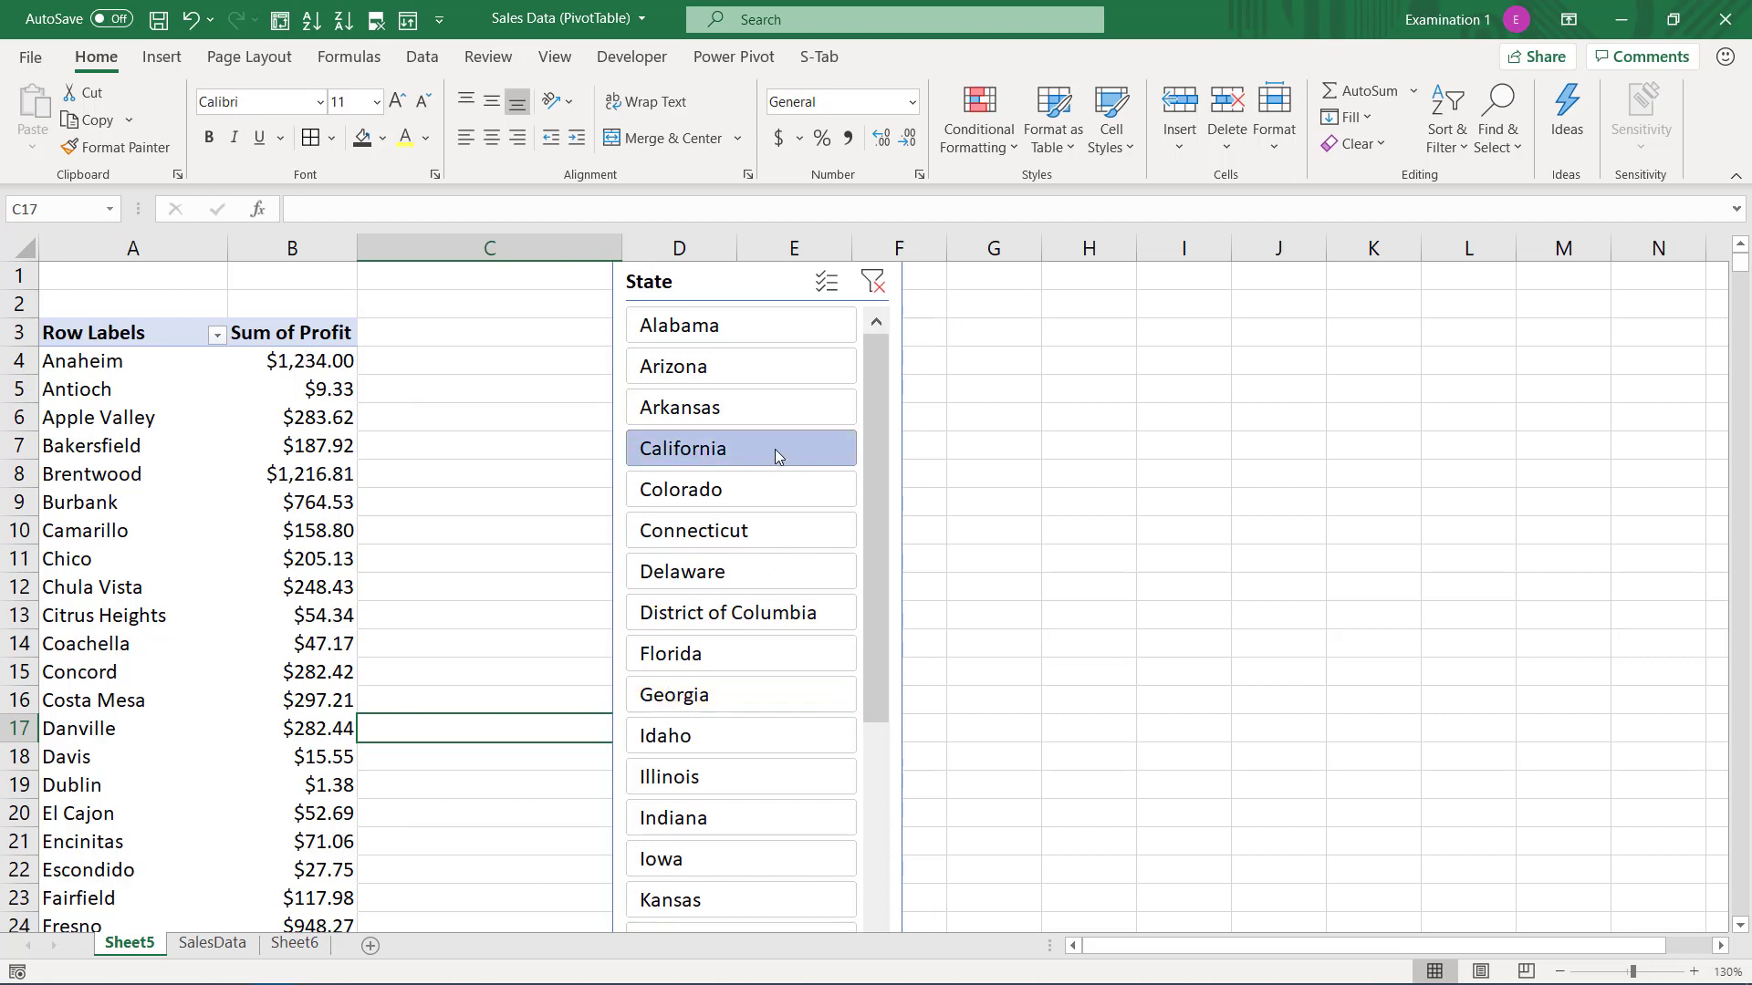
left_click(717, 377)
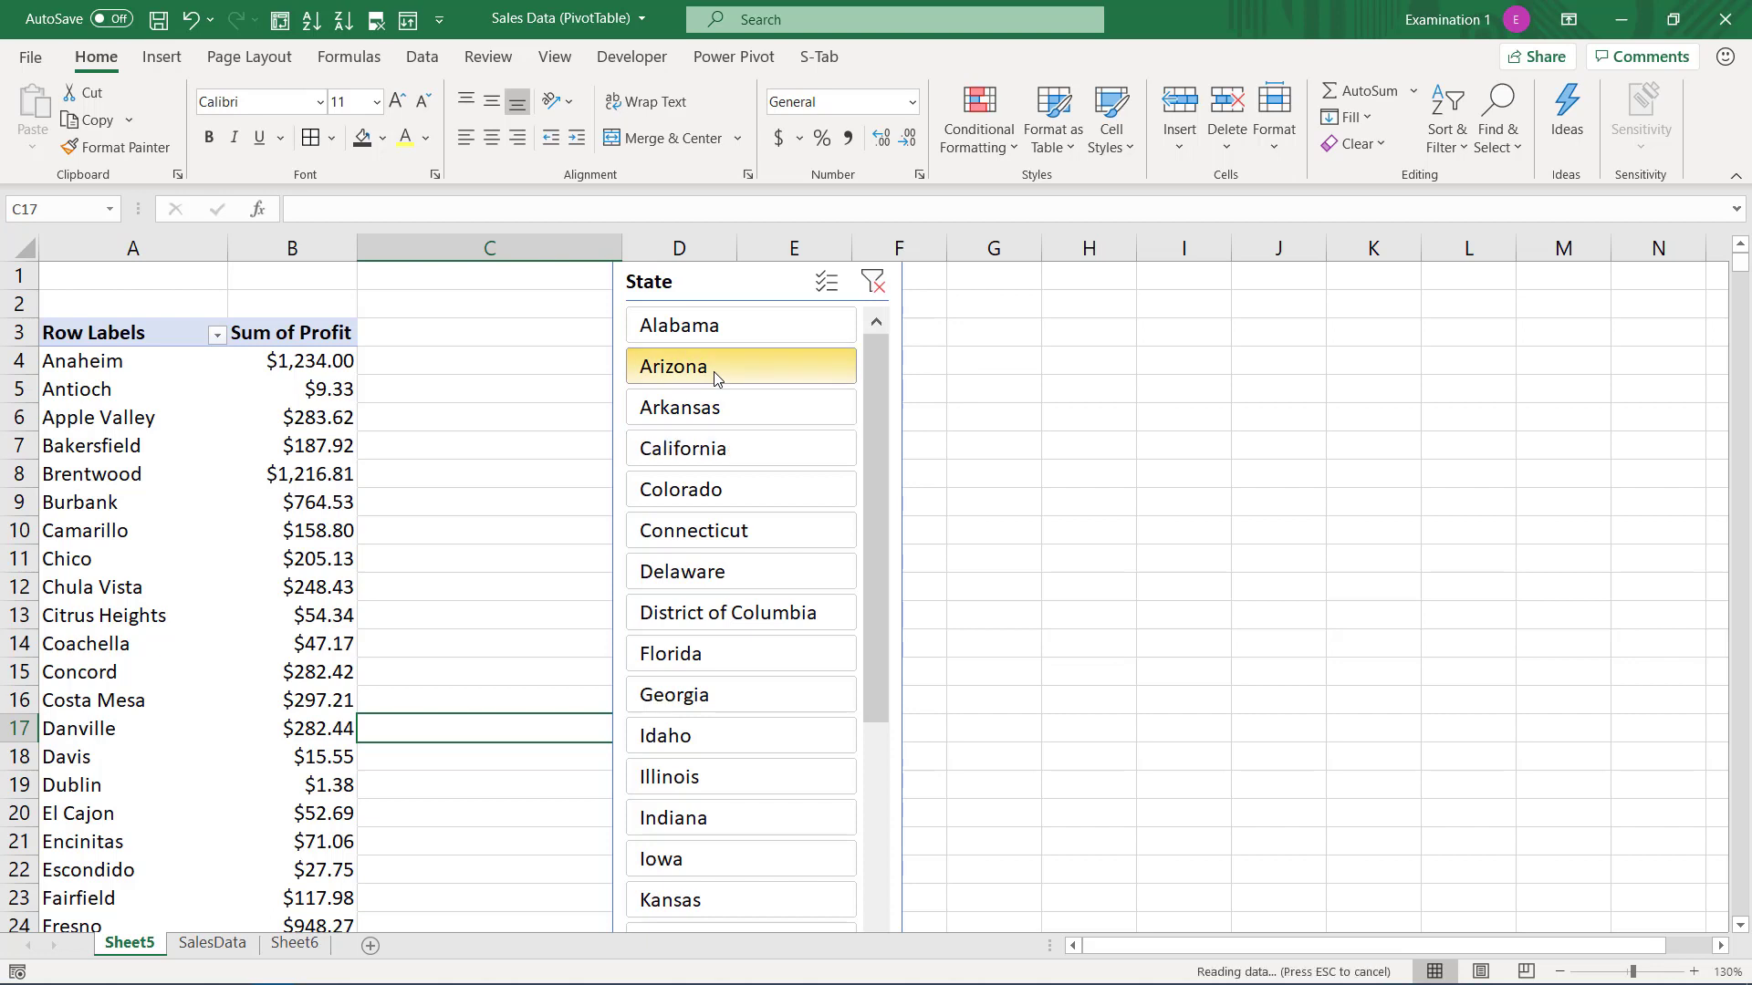
left_click_drag(52, 362, 107, 689)
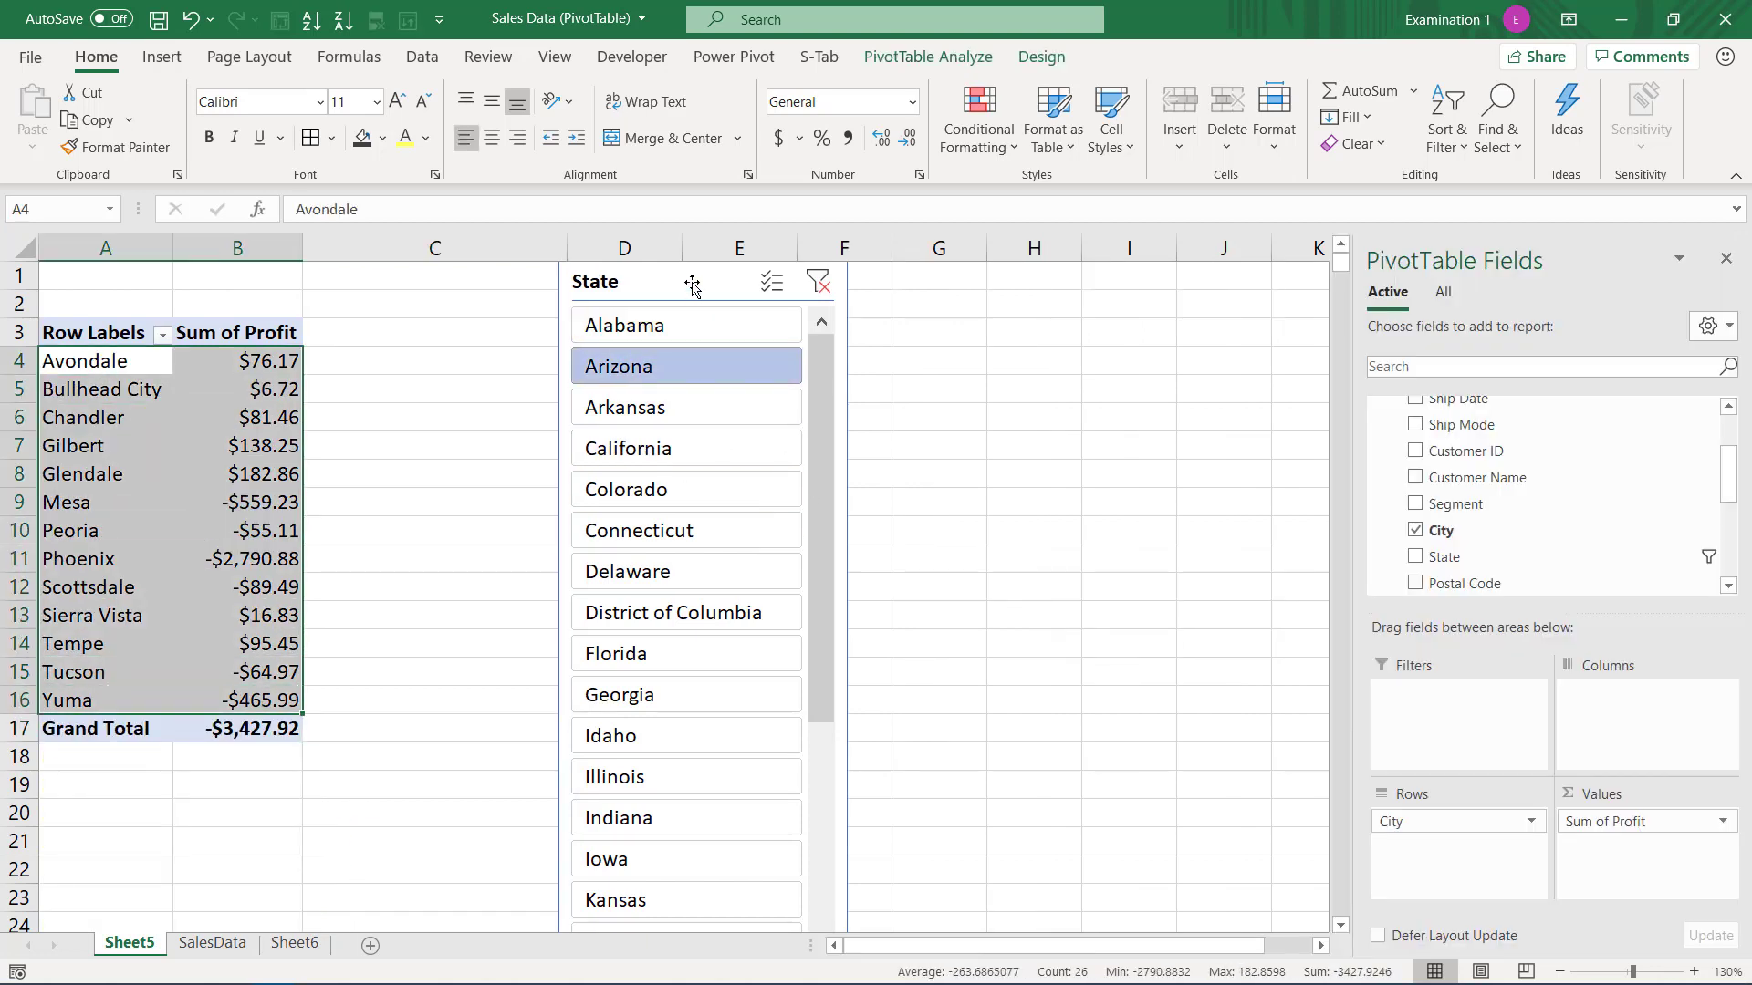
- Widen the State slicer to span about four columns and place it with its left edge at the start of column D
left_click_drag(688, 282, 809, 278)
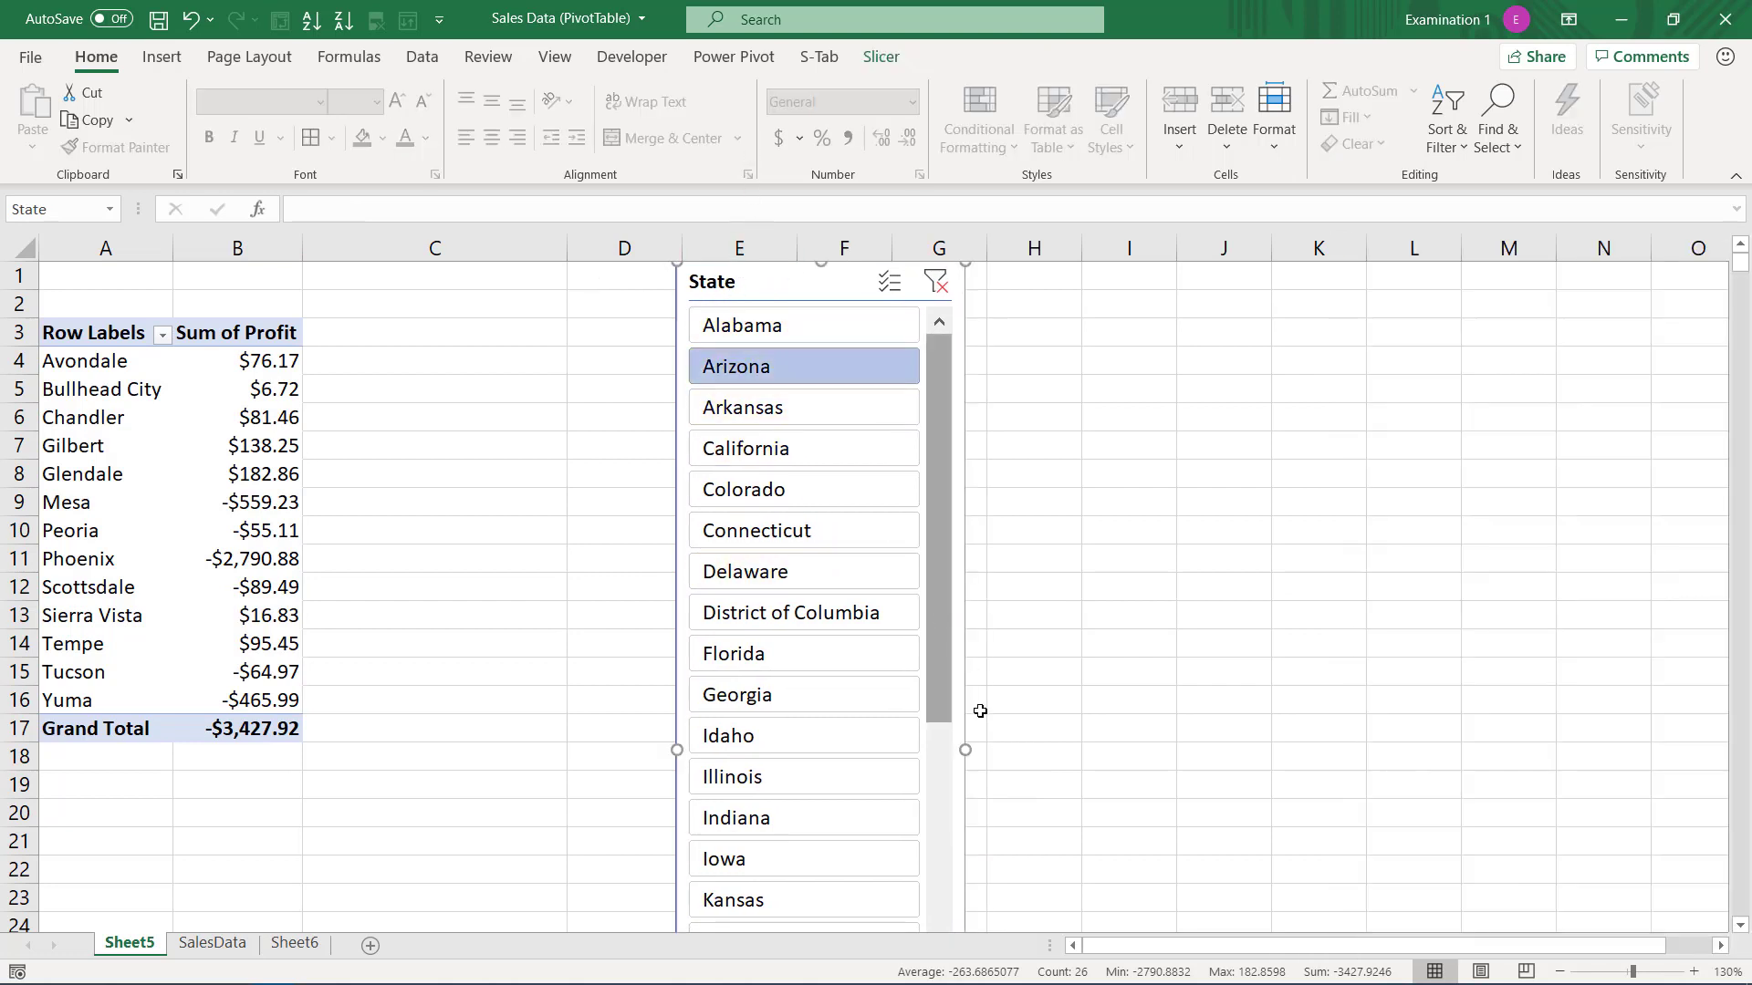
left_click_drag(966, 750, 1147, 750)
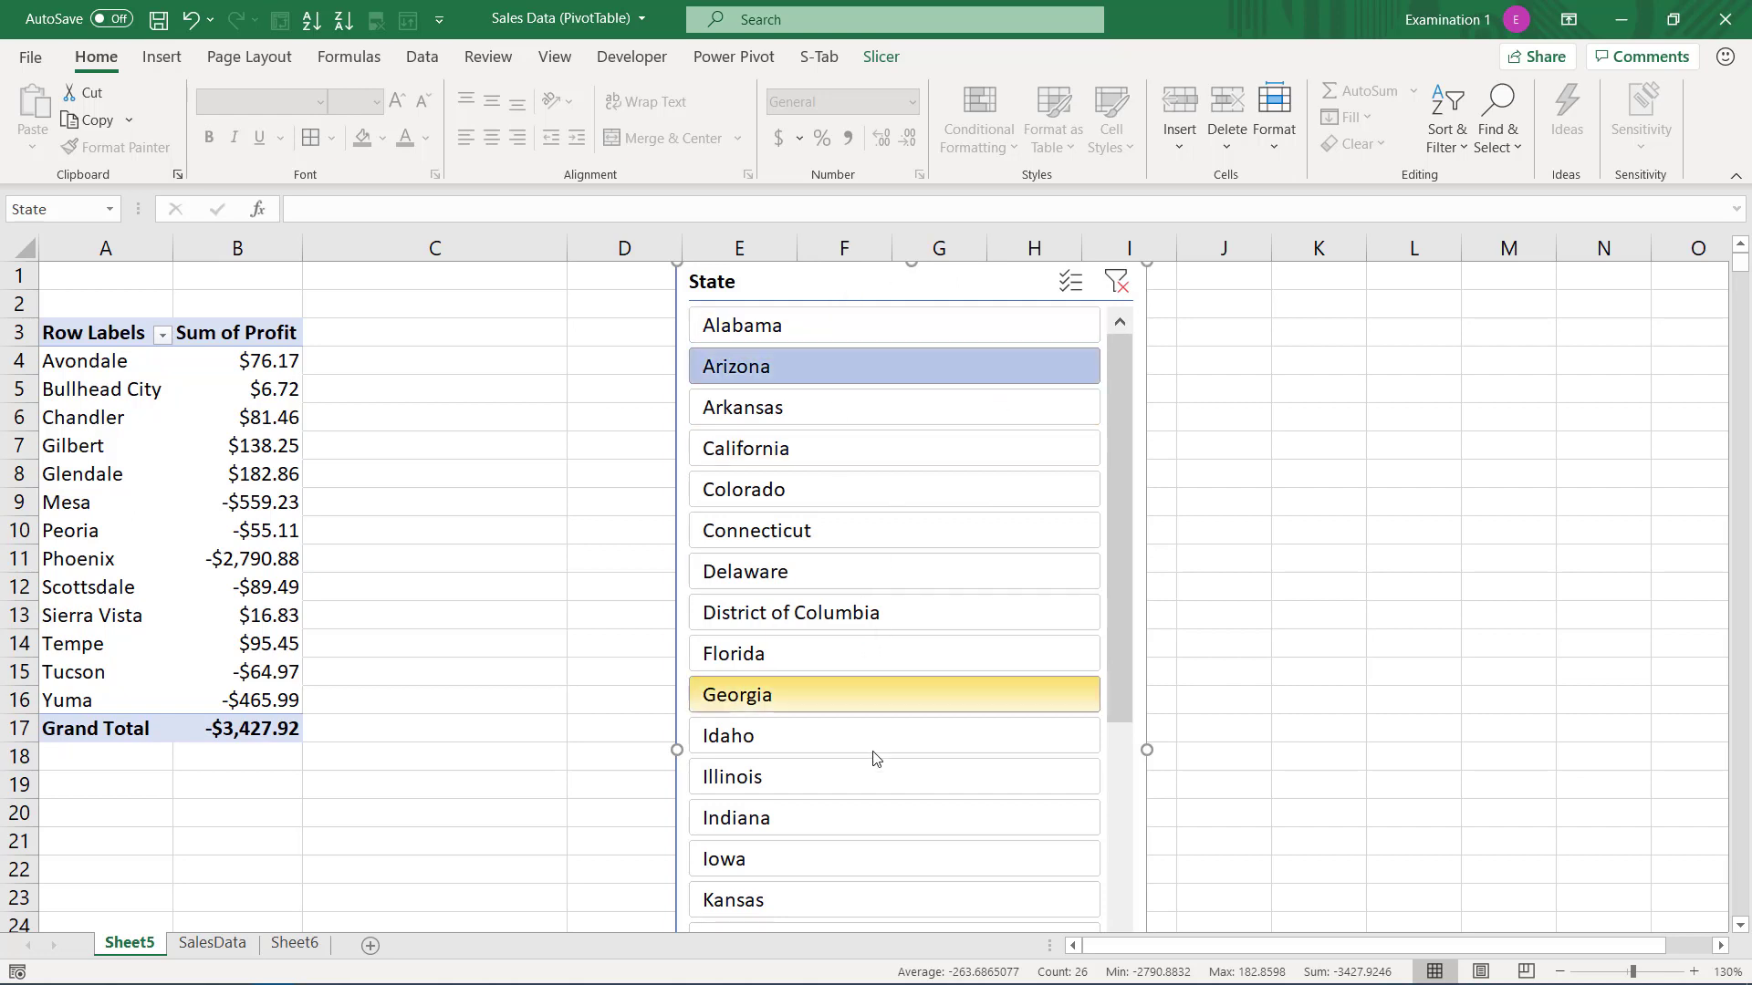
scroll(876, 694, "down", 7)
scroll(815, 582, "down", 2)
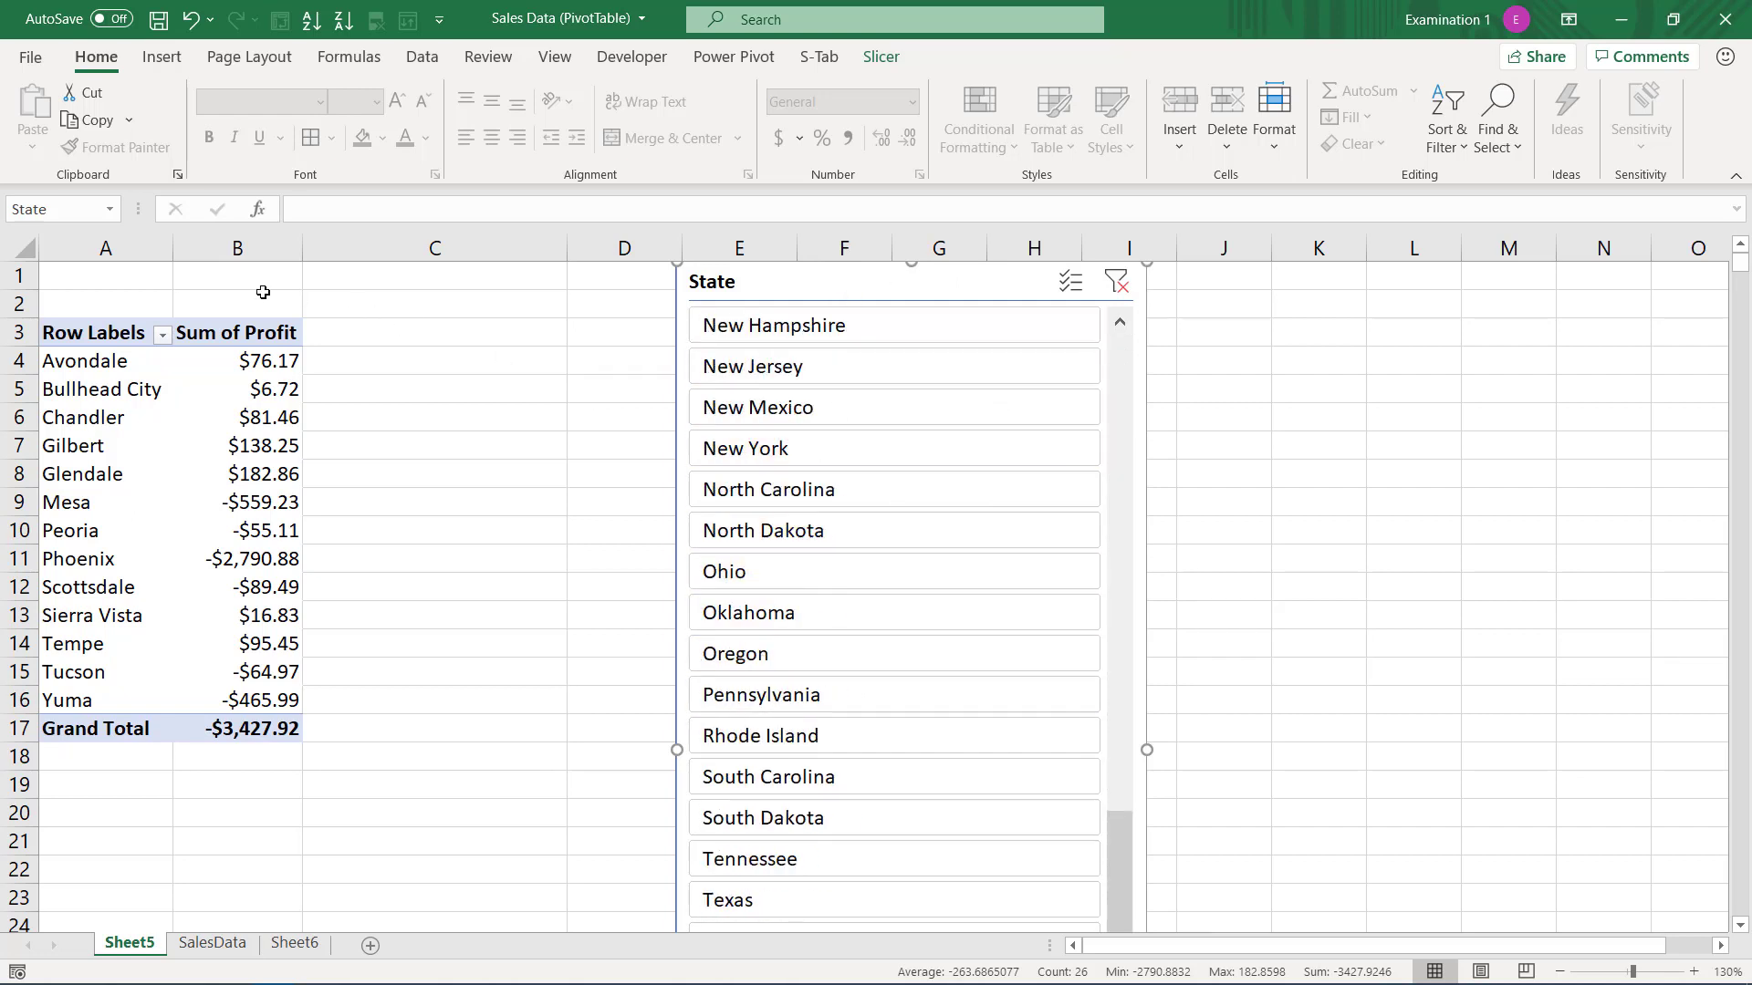
scroll(930, 534, "up", 9)
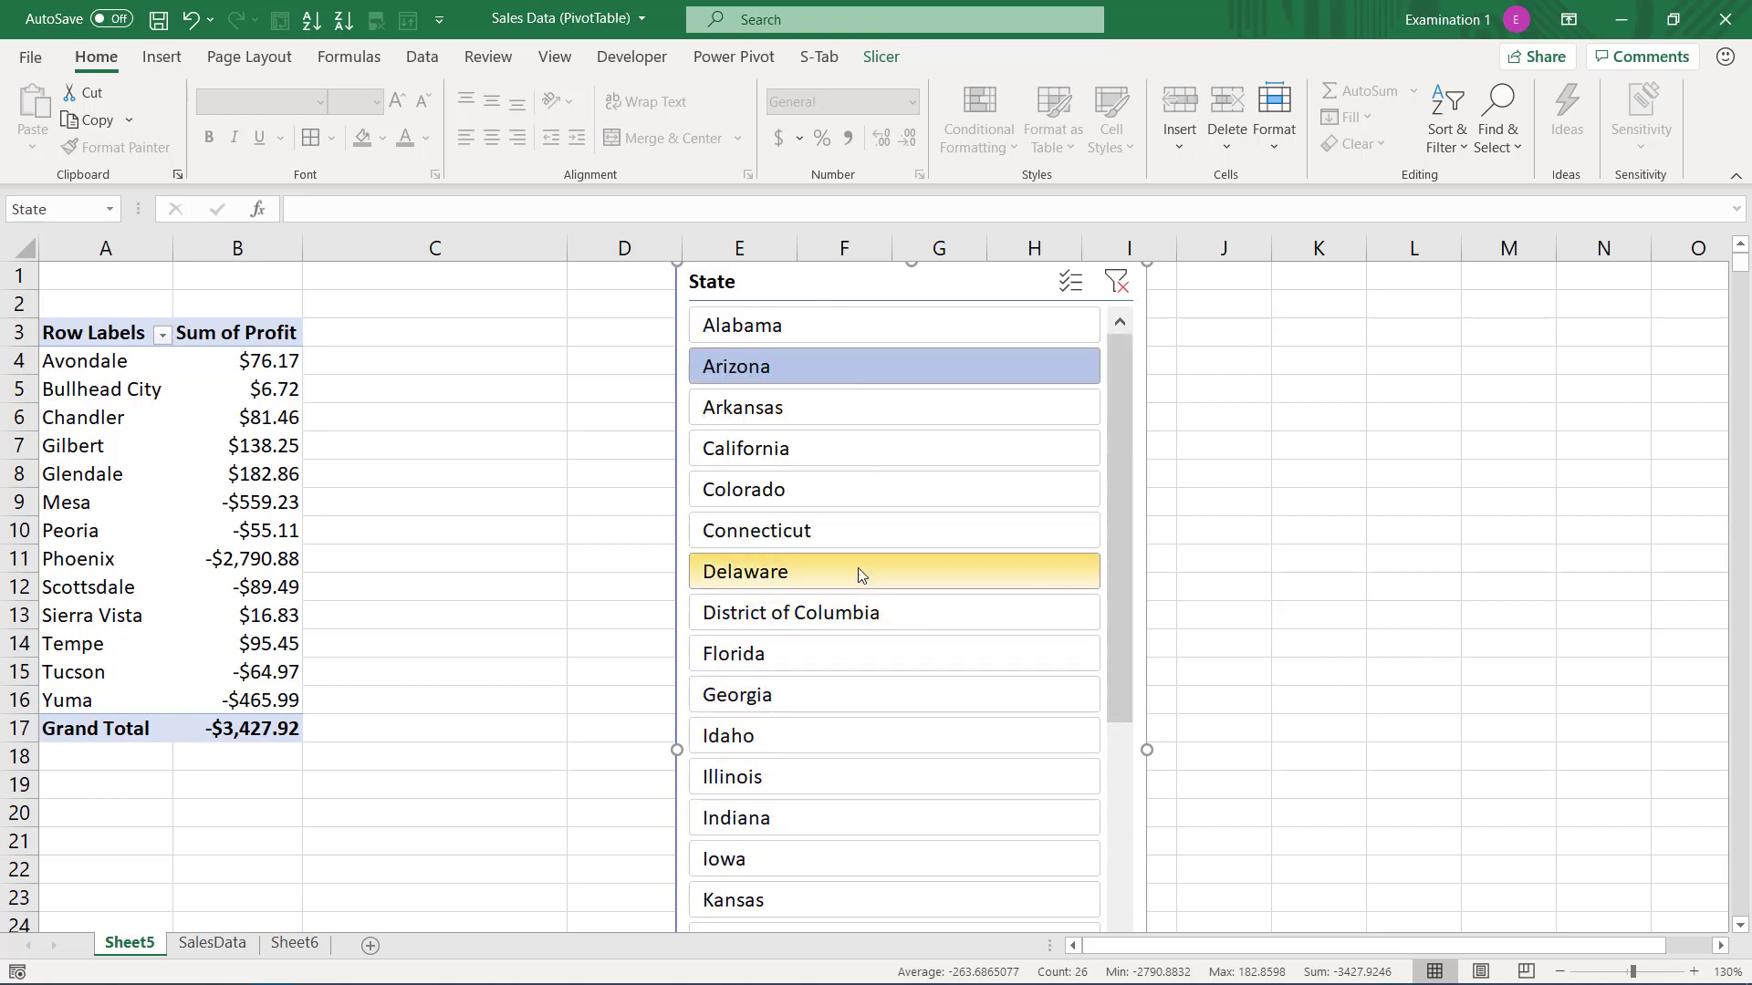
left_click_drag(824, 283, 1294, 412)
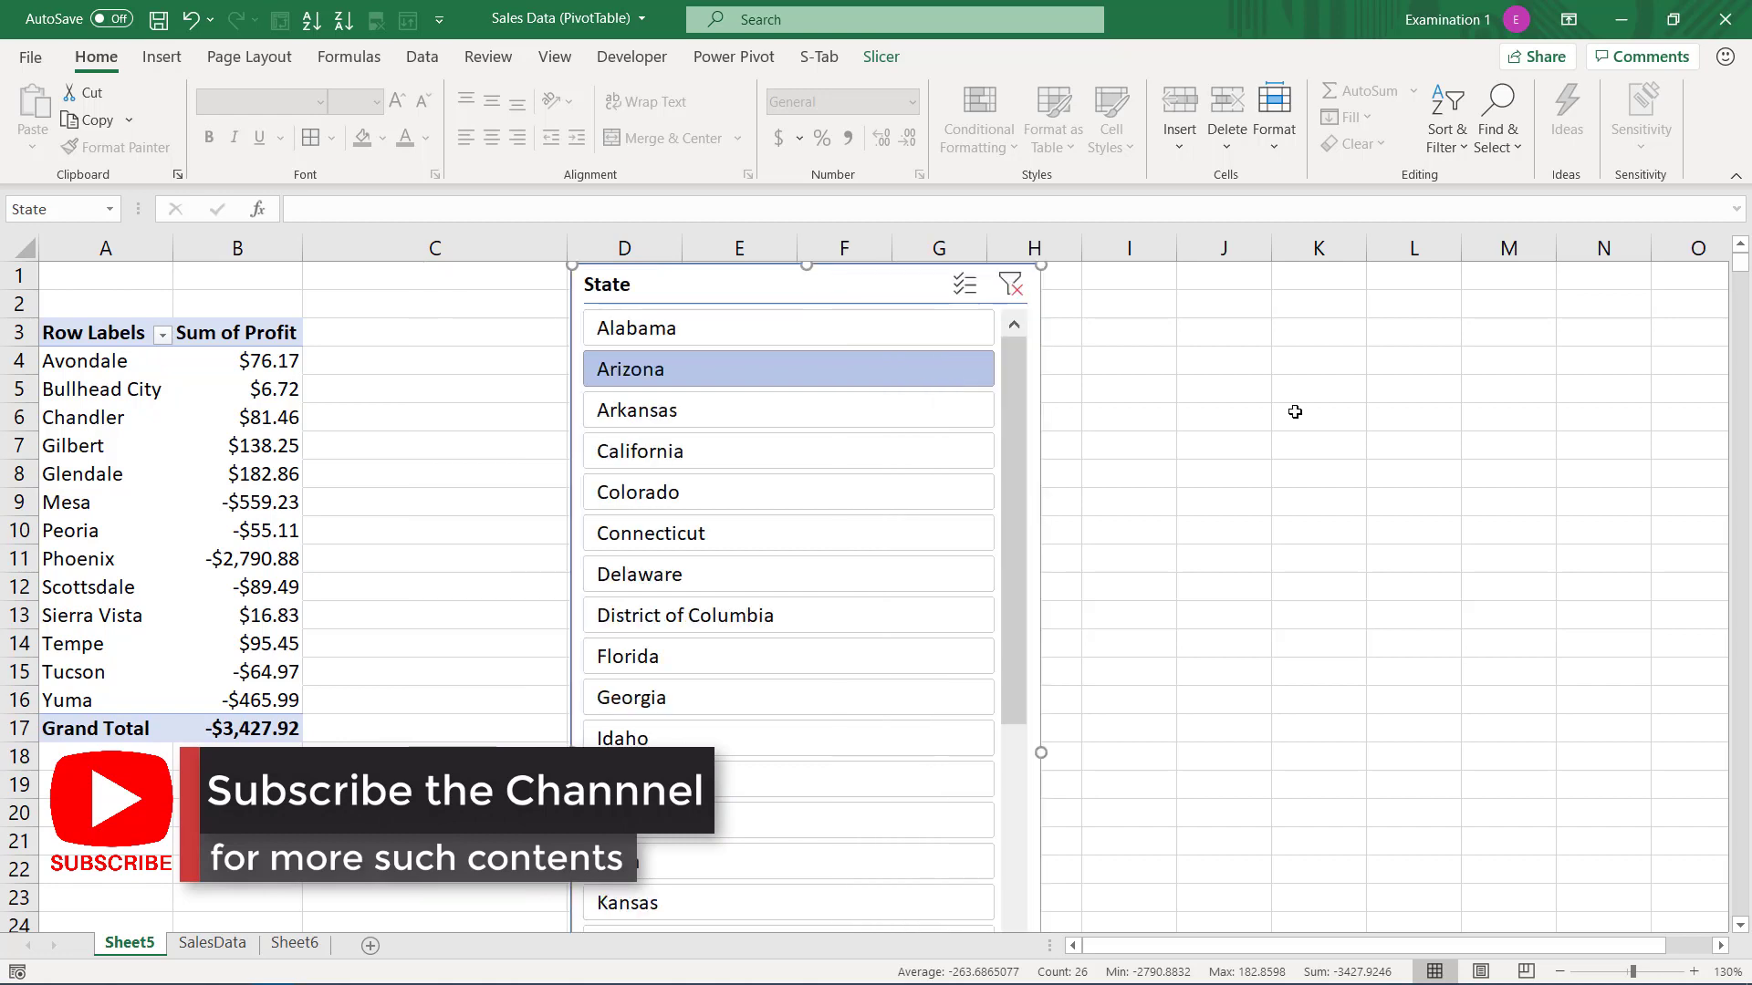